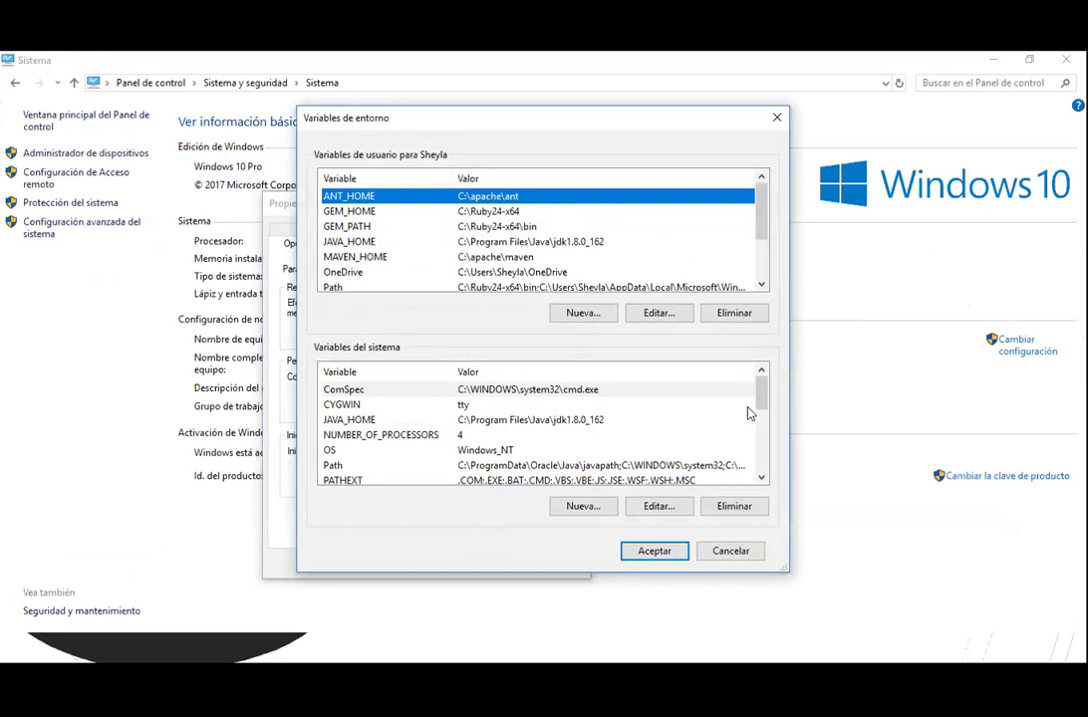
Open the system JAVA_HOME variable to review its value, leaving it unchanged
left_click_drag(762, 397, 765, 403)
left_click(533, 423)
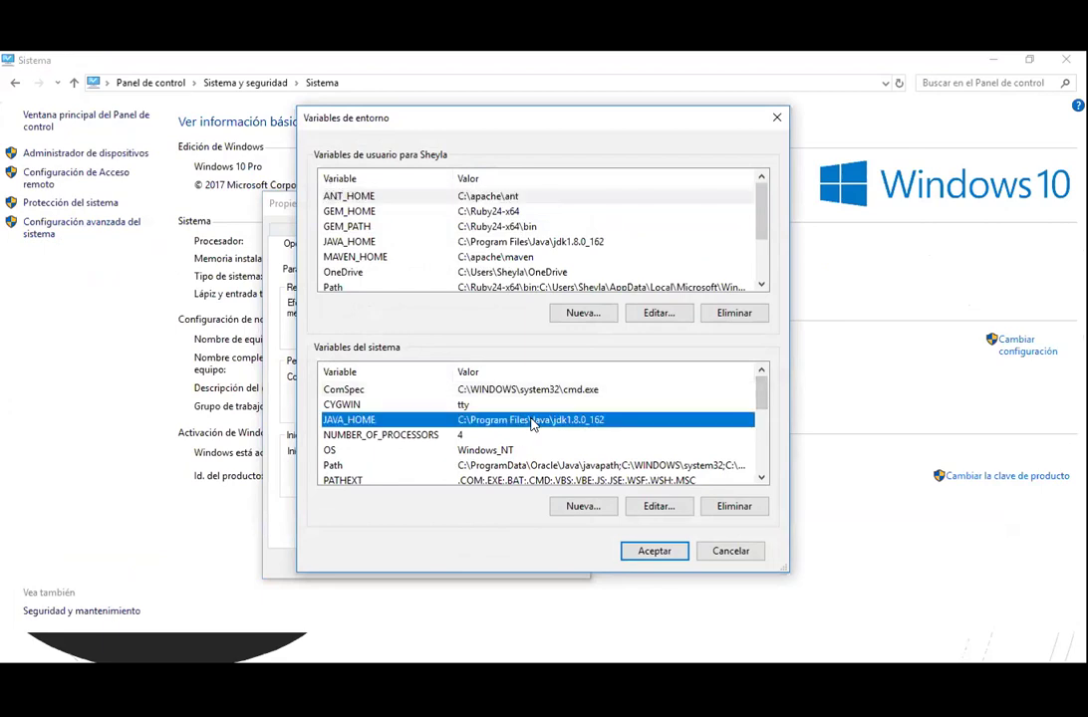
double_click(532, 422)
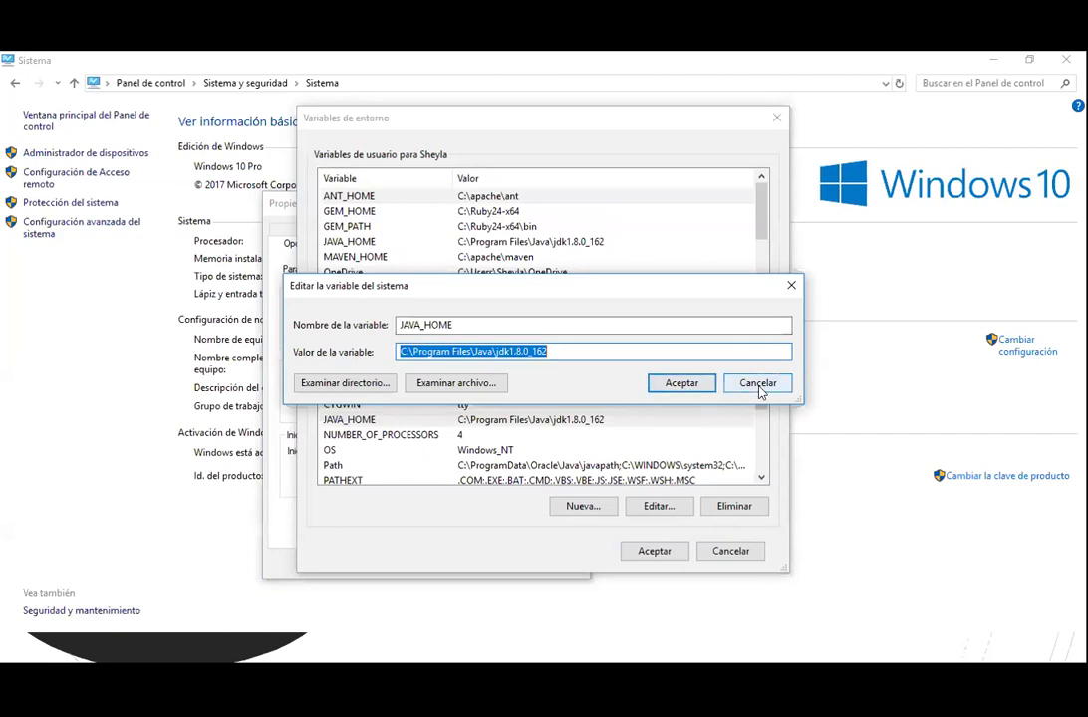
left_click(682, 387)
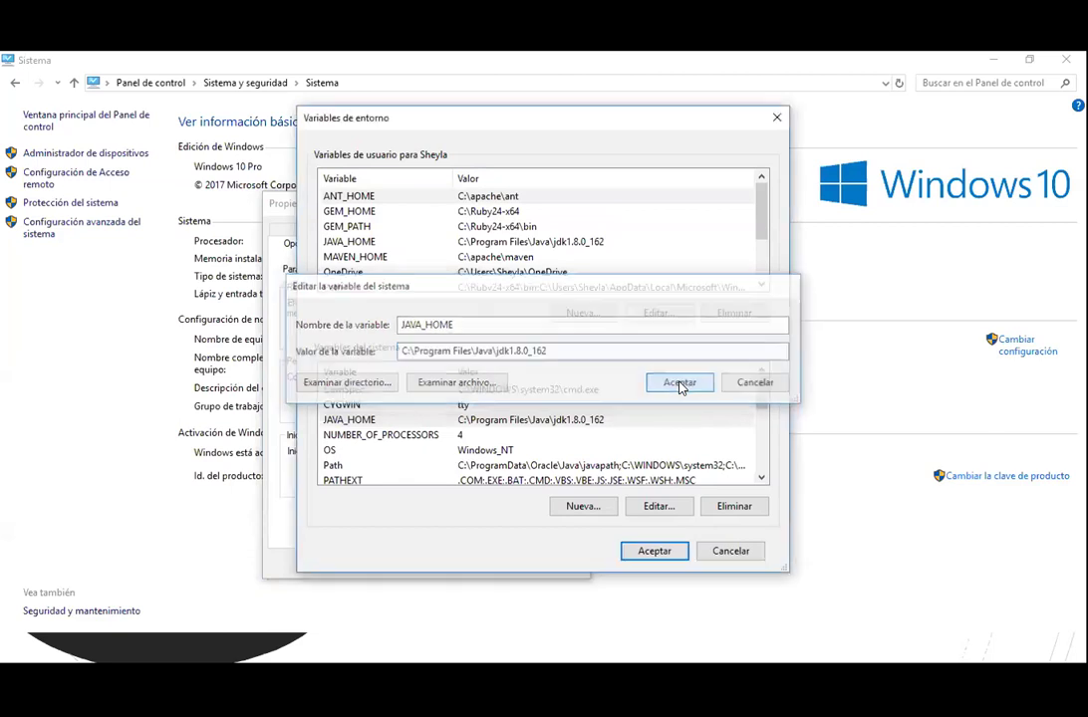
Close Environment Variables and System Properties and minimize Sistema to reveal the prerequisites slide
left_click(665, 555)
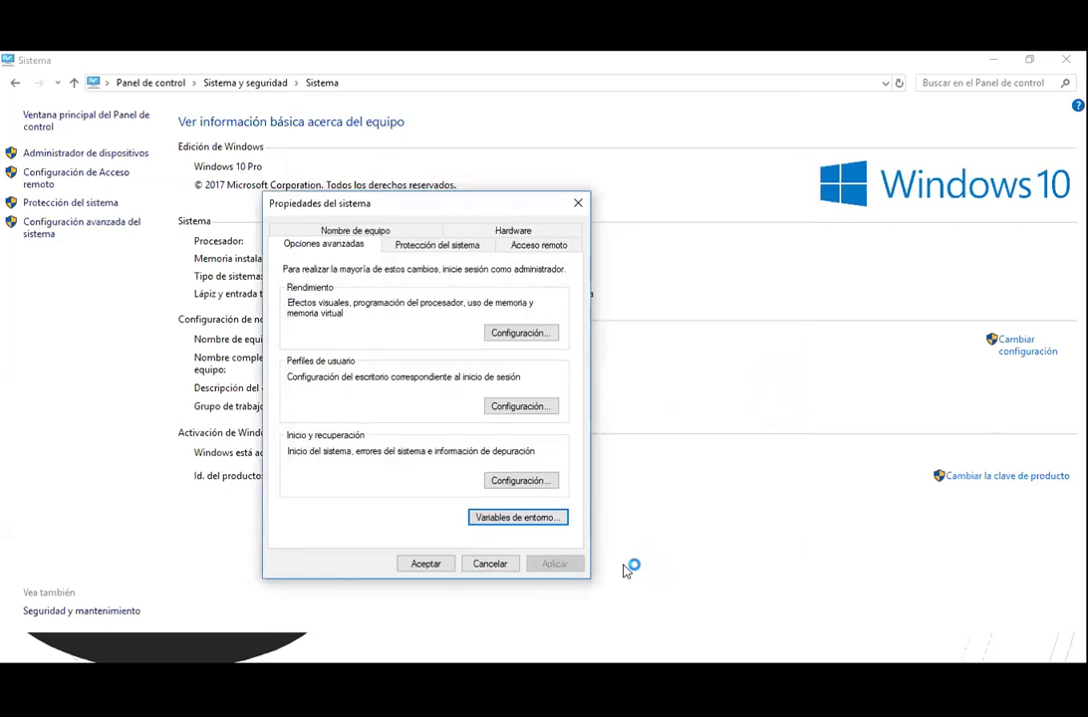
left_click(435, 564)
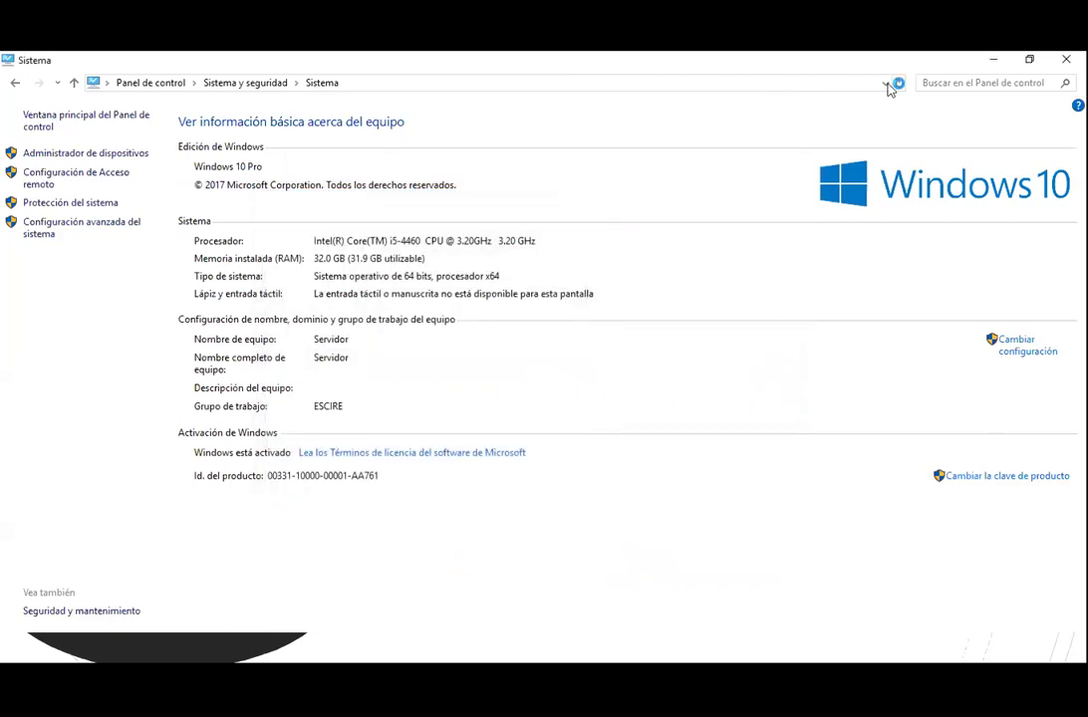
left_click(993, 61)
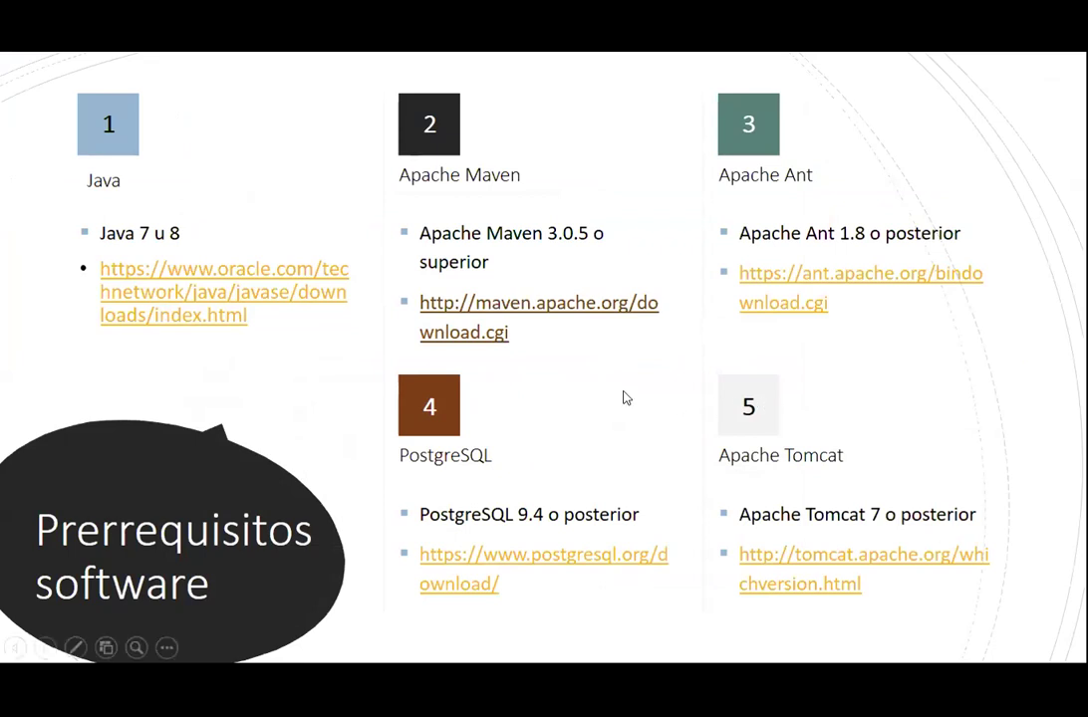
key("alt+Tab")
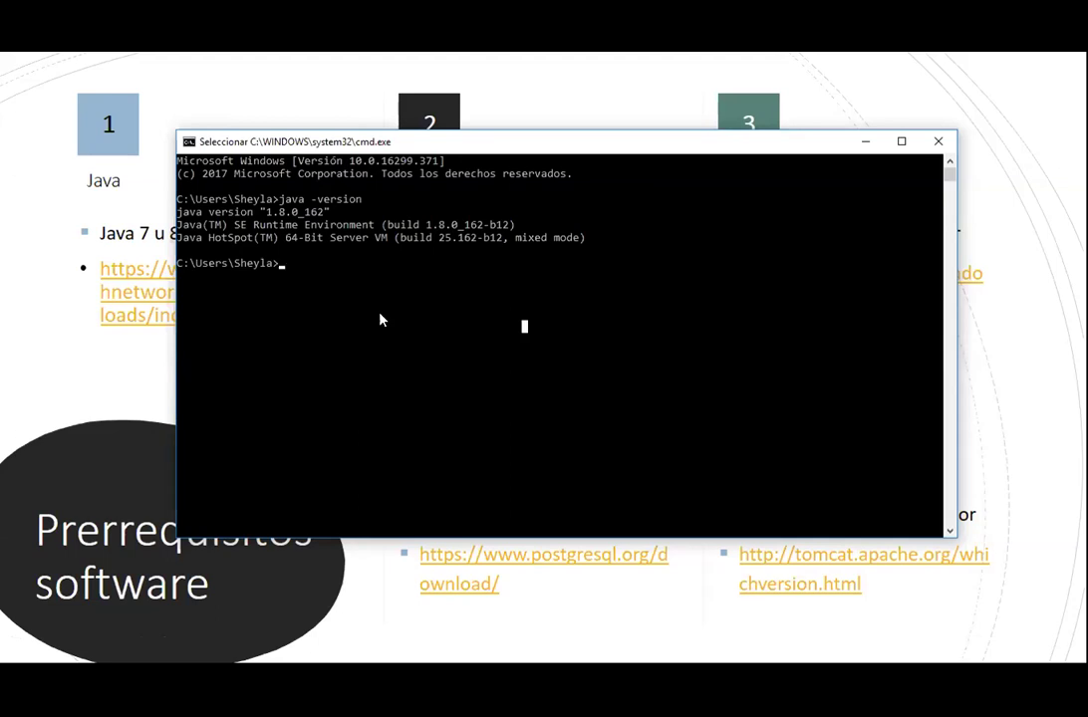
left_click(442, 263)
left_click_drag(661, 148, 703, 295)
left_click(906, 285)
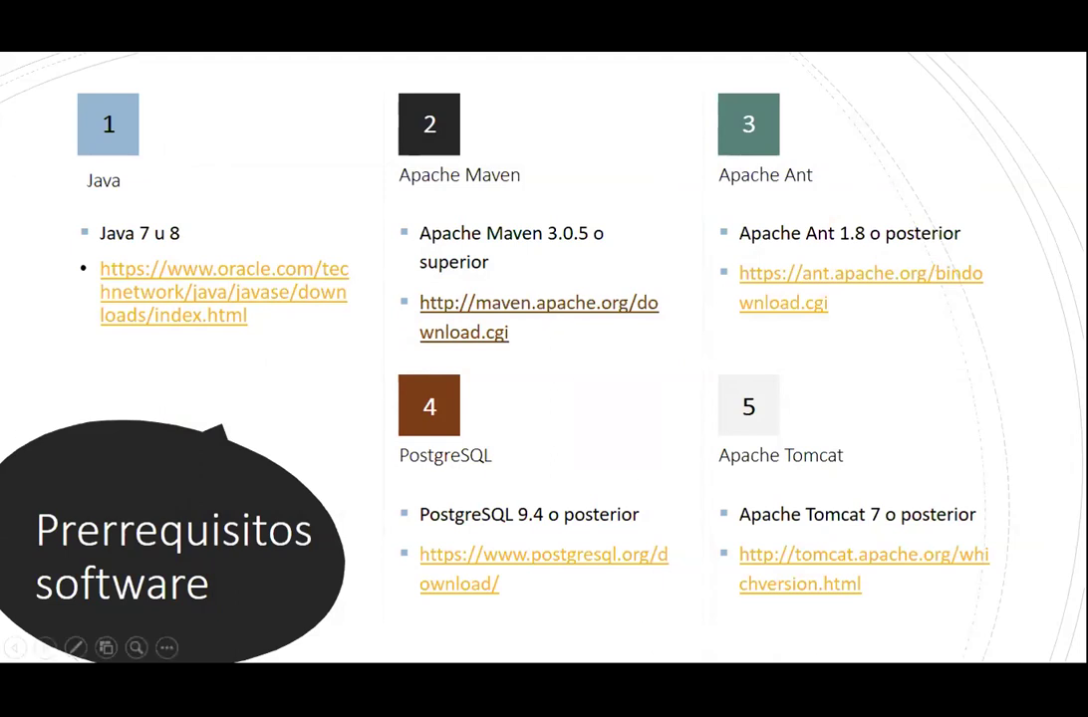
Follow the maven.apache.org link from the Apache Maven section, then reopen it in a new tab
key("Right")
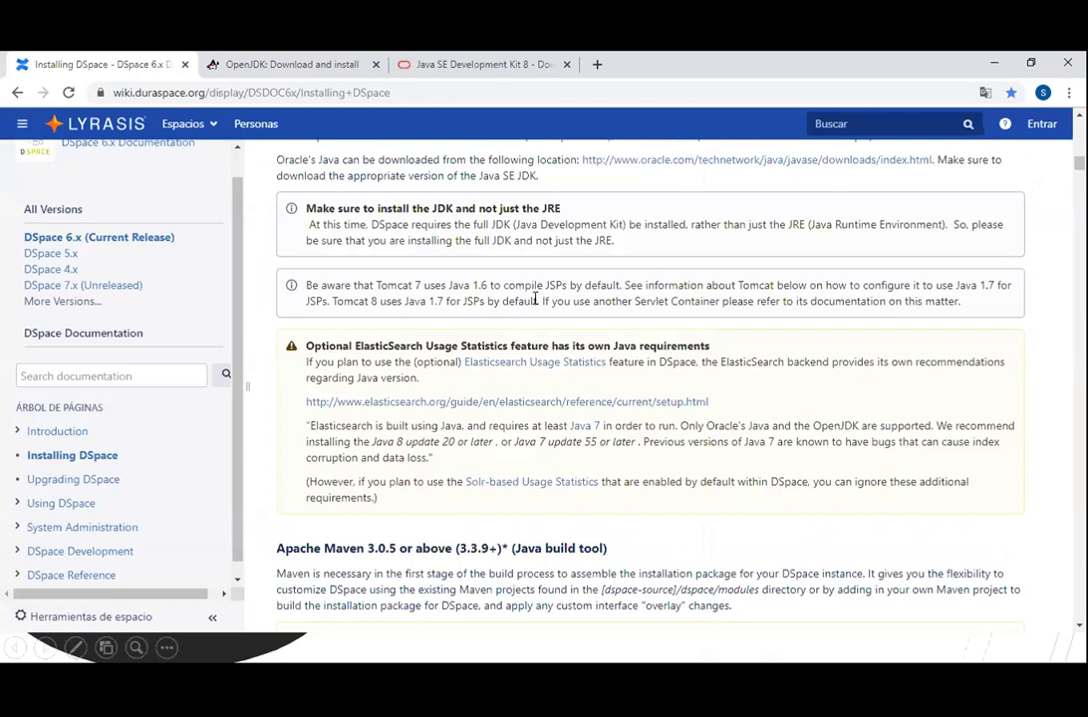
scroll(559, 332, "down", 3)
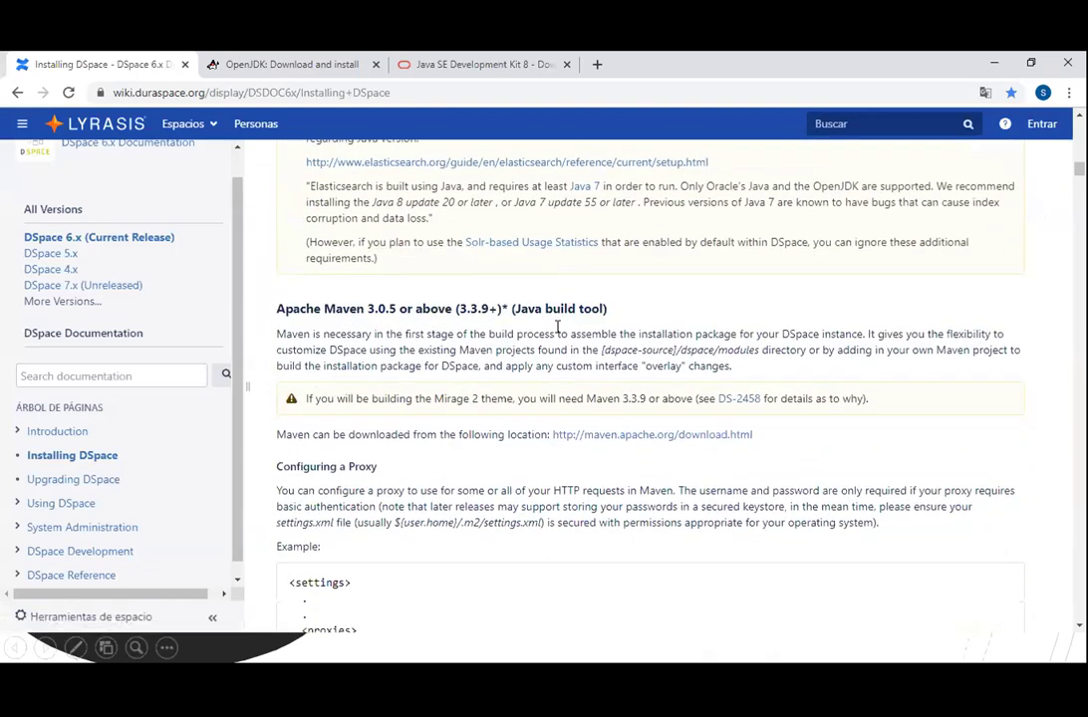
left_click(676, 438)
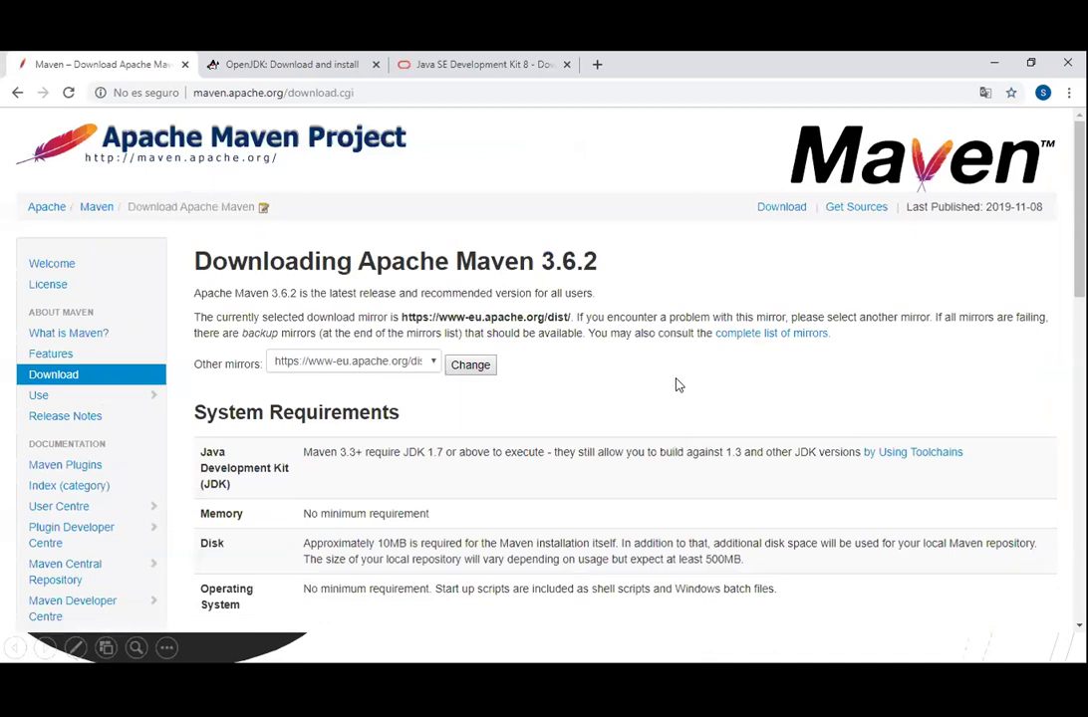
scroll(553, 414, "down", 1)
scroll(554, 417, "down", 3)
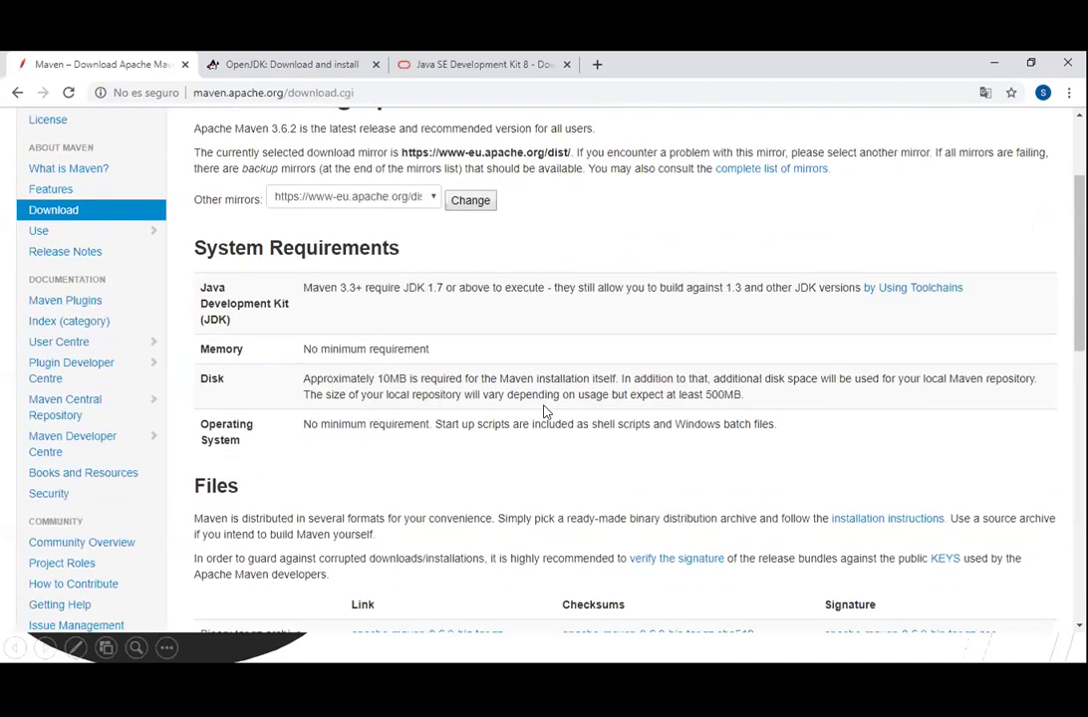
scroll(545, 407, "down", 1)
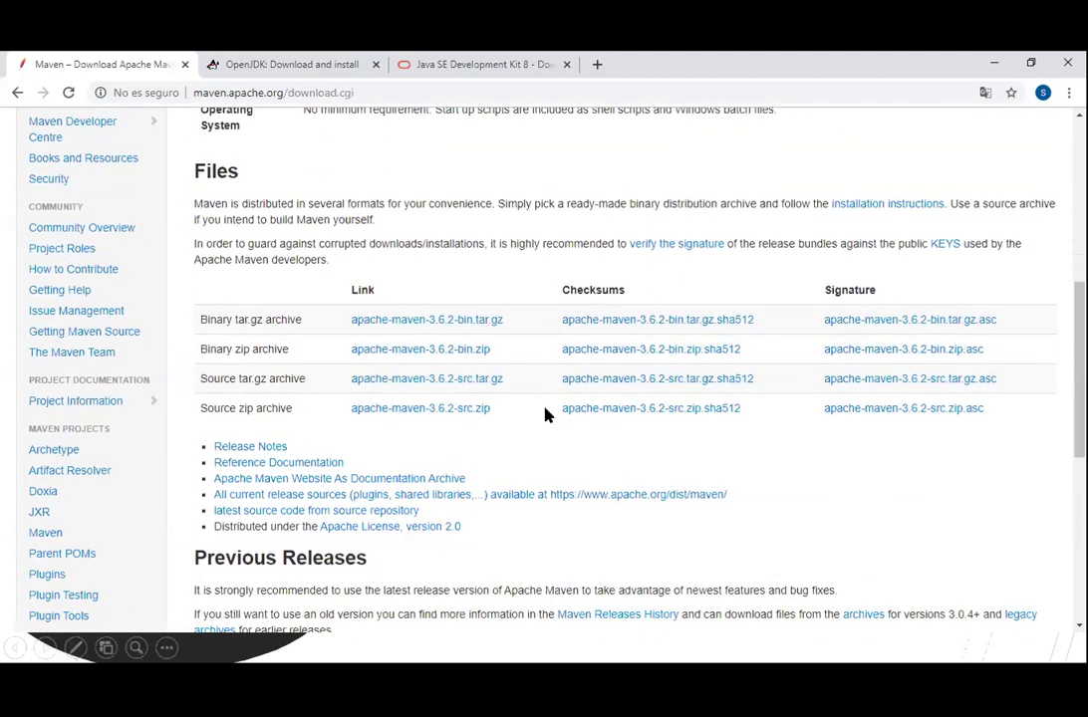
scroll(573, 448, "up", 1)
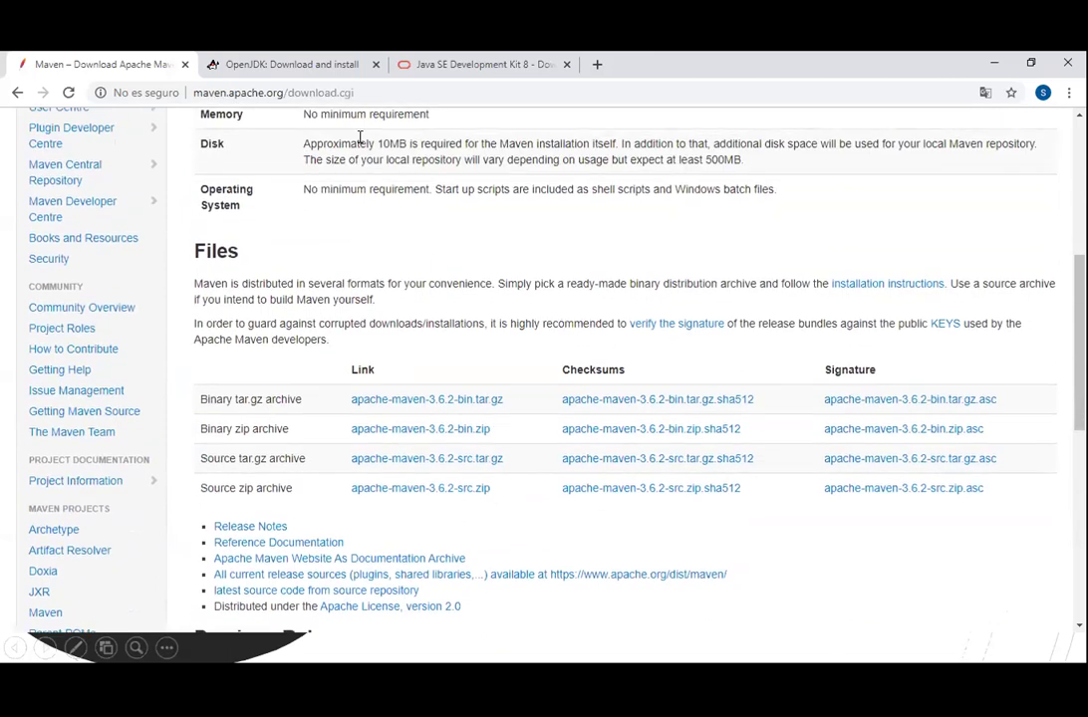
left_click(24, 95)
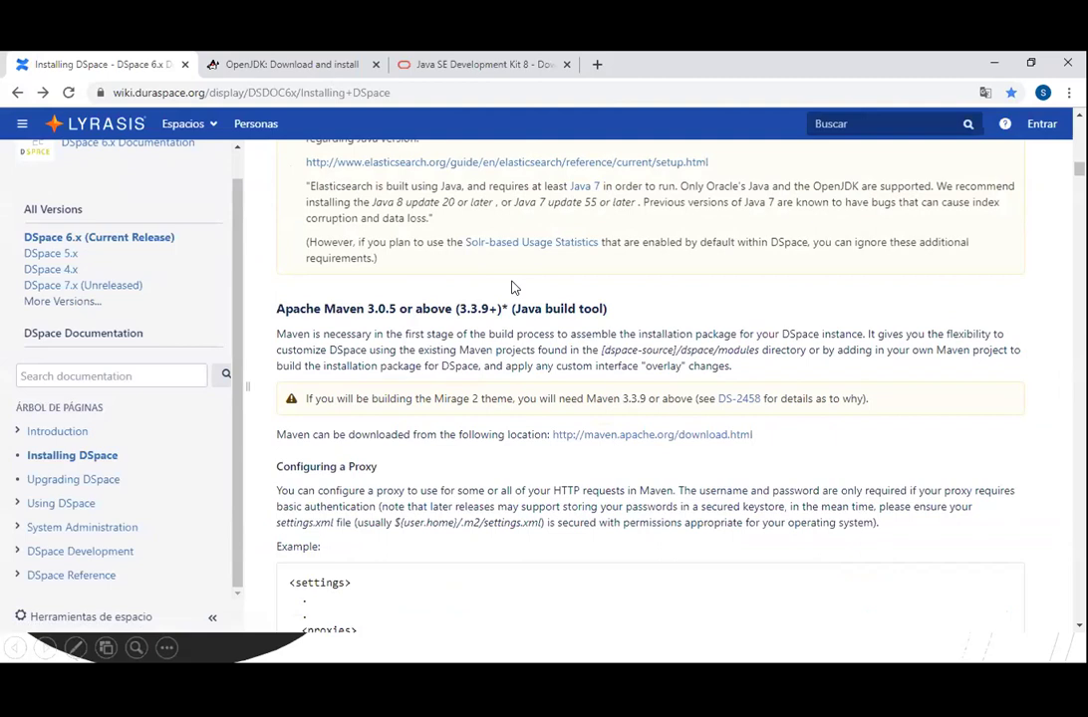
middle_click(673, 439)
Download apache-maven-3.6.2-bin.zip and open Maven's 'Installing Apache Maven' instructions page
left_click(677, 65)
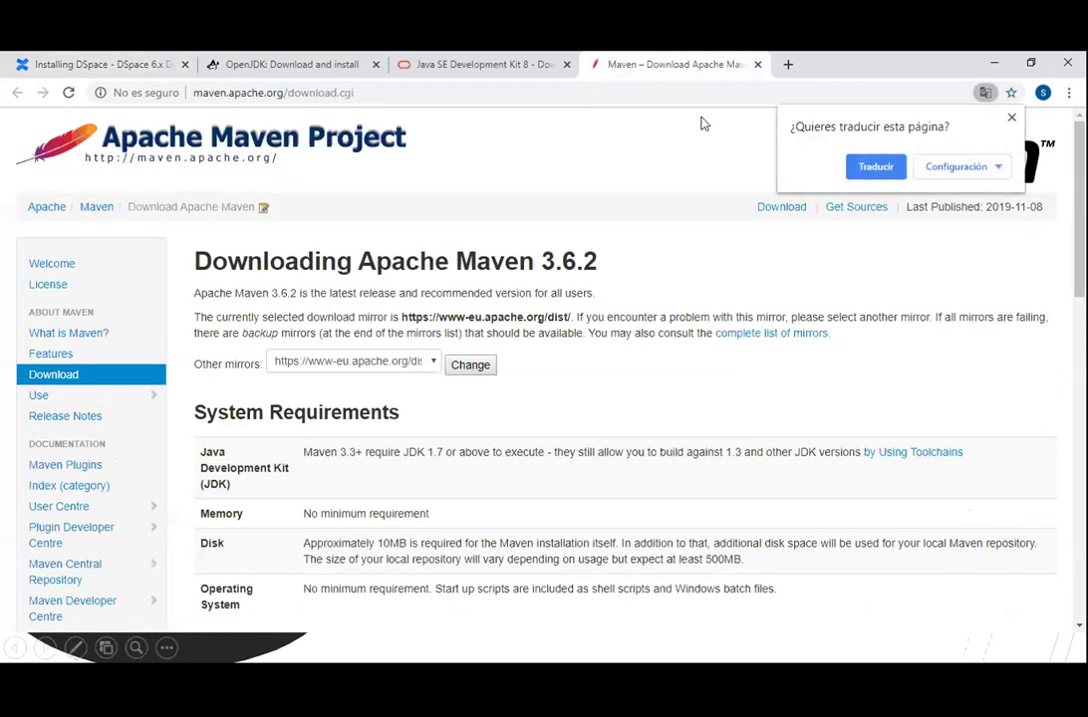
scroll(602, 317, "down", 2)
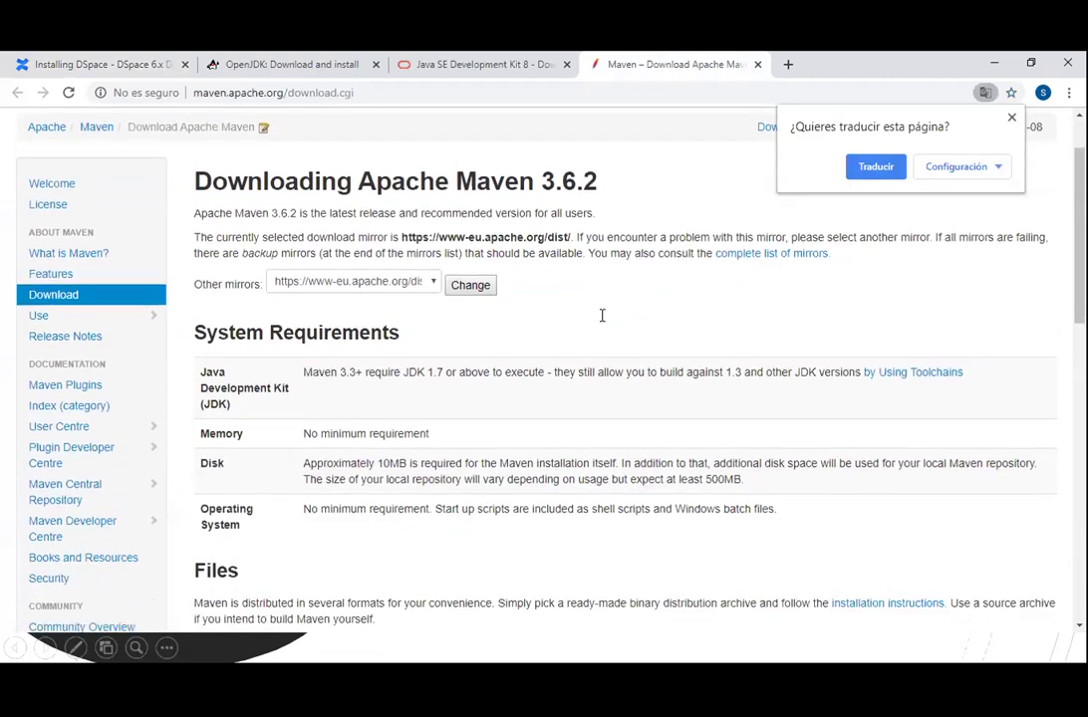
scroll(601, 322, "down", 2)
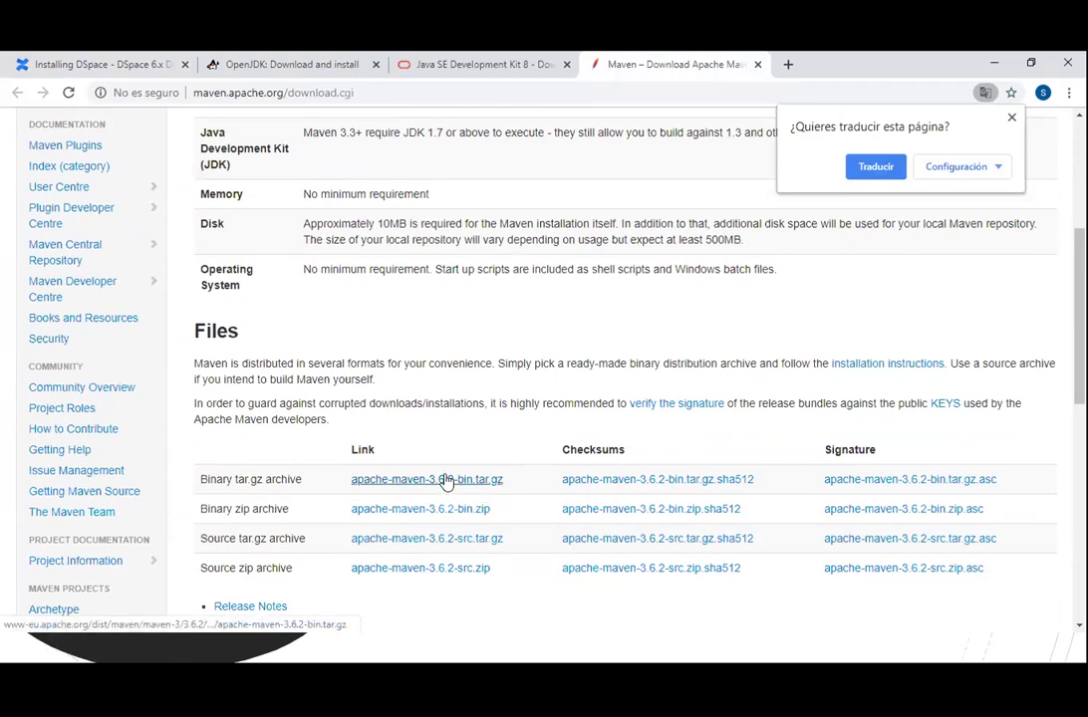
scroll(445, 486, "down", 3)
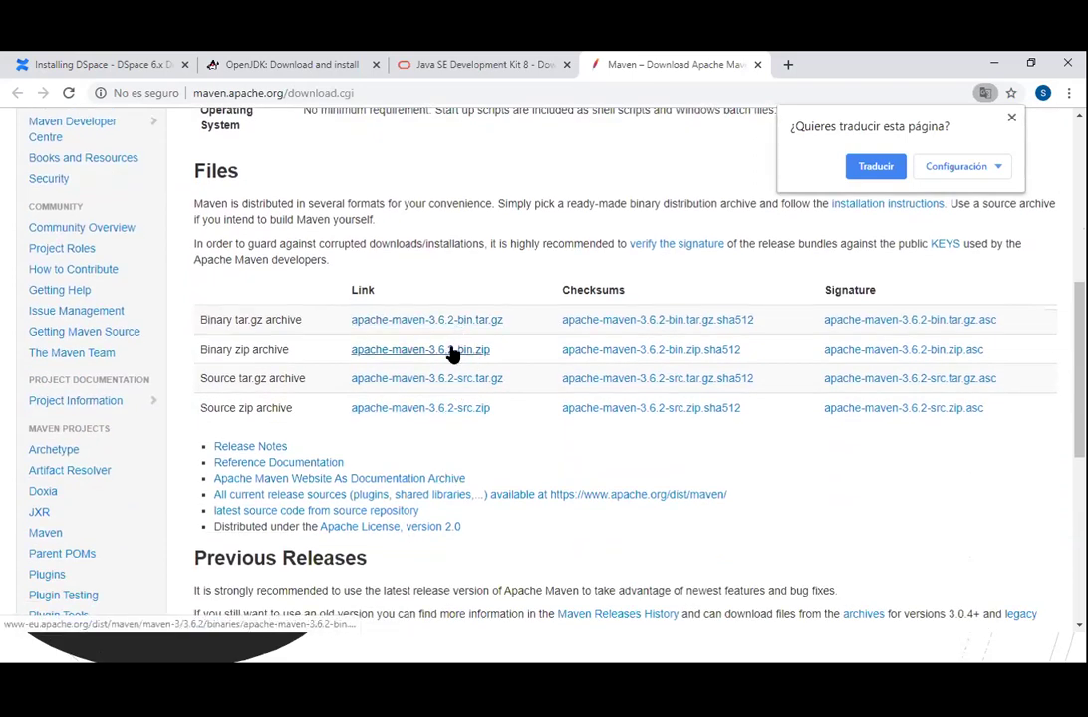
left_click(453, 349)
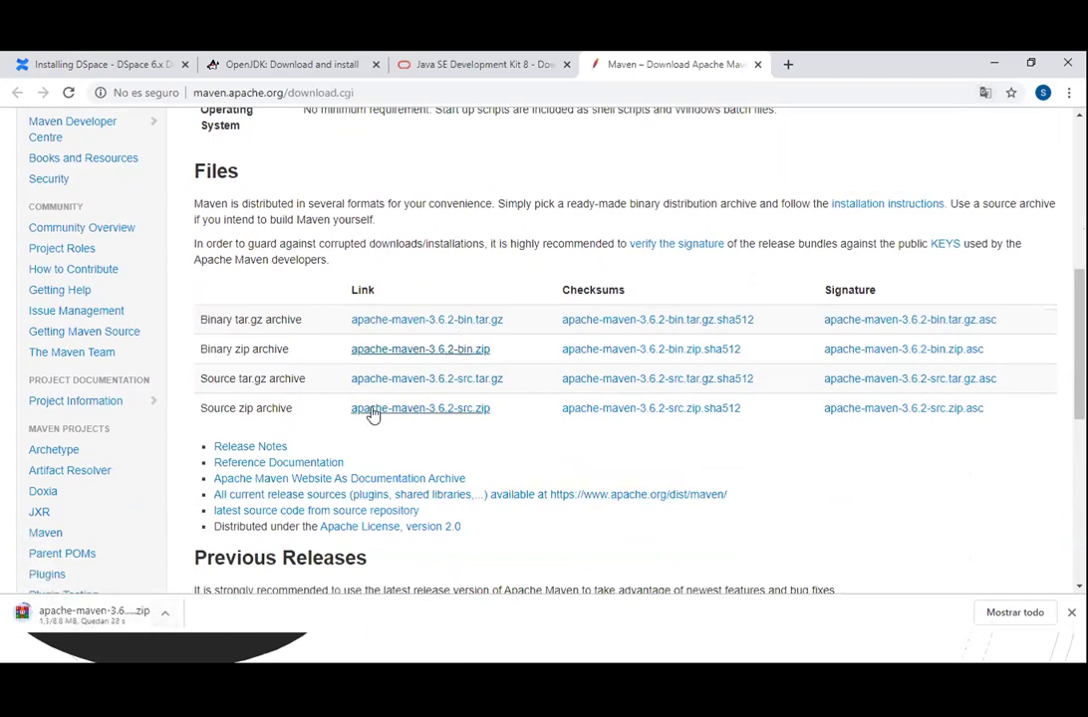
left_click(883, 210)
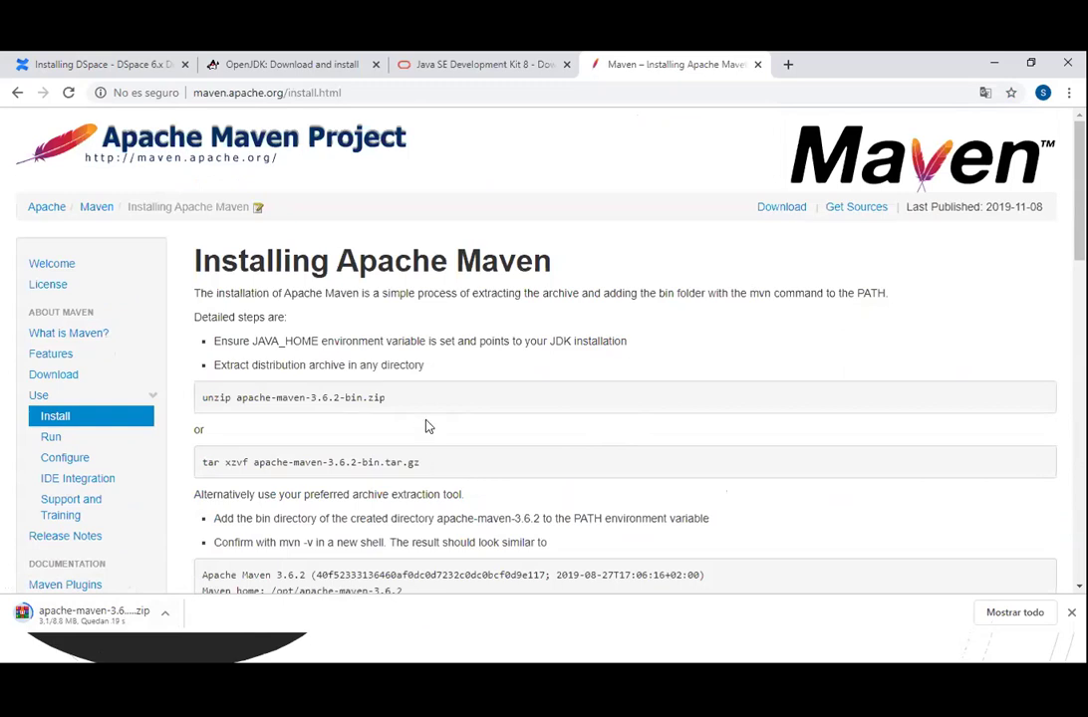
scroll(493, 381, "down", 3)
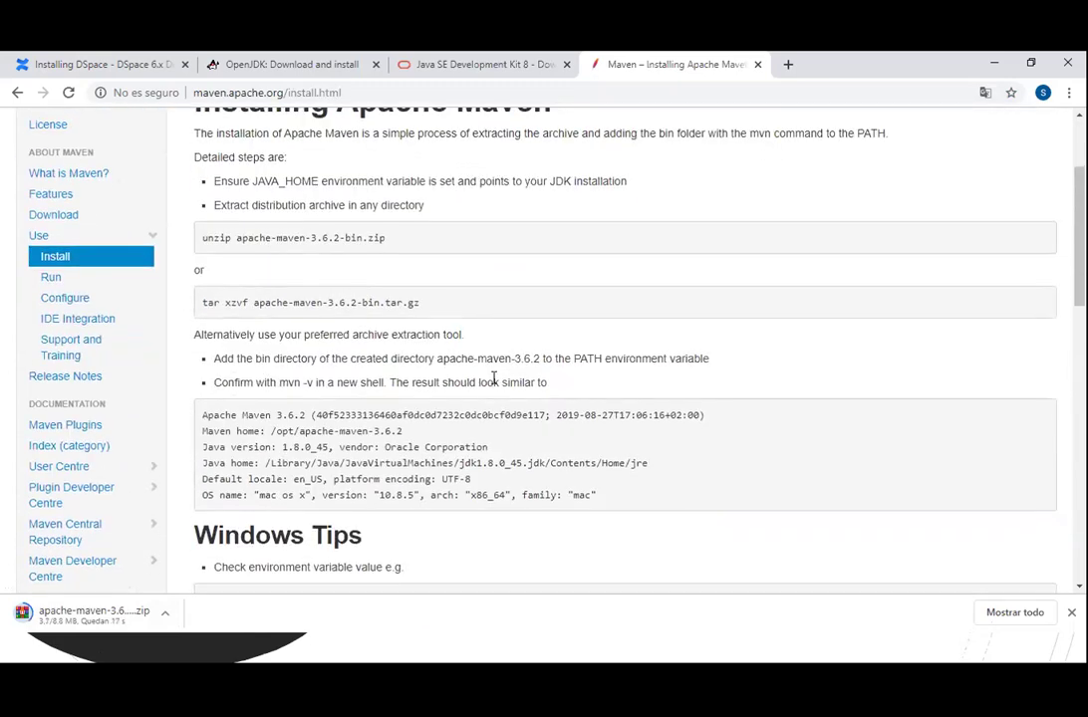
scroll(493, 379, "down", 2)
scroll(446, 253, "up", 2)
scroll(446, 253, "up", 2)
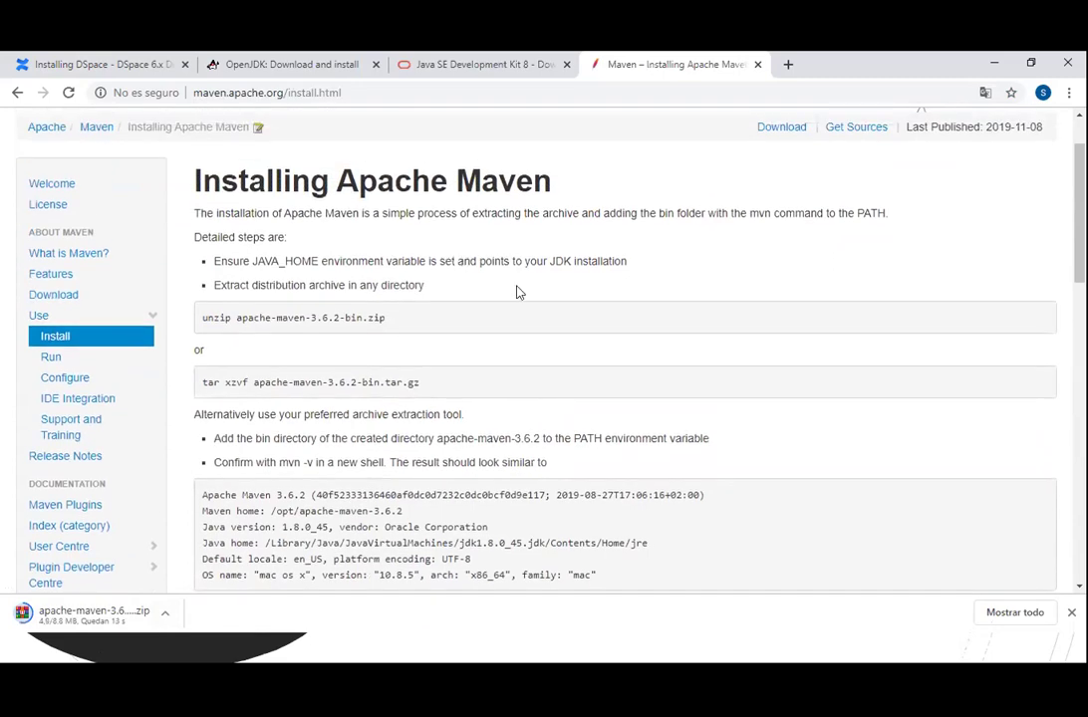
scroll(591, 383, "down", 3)
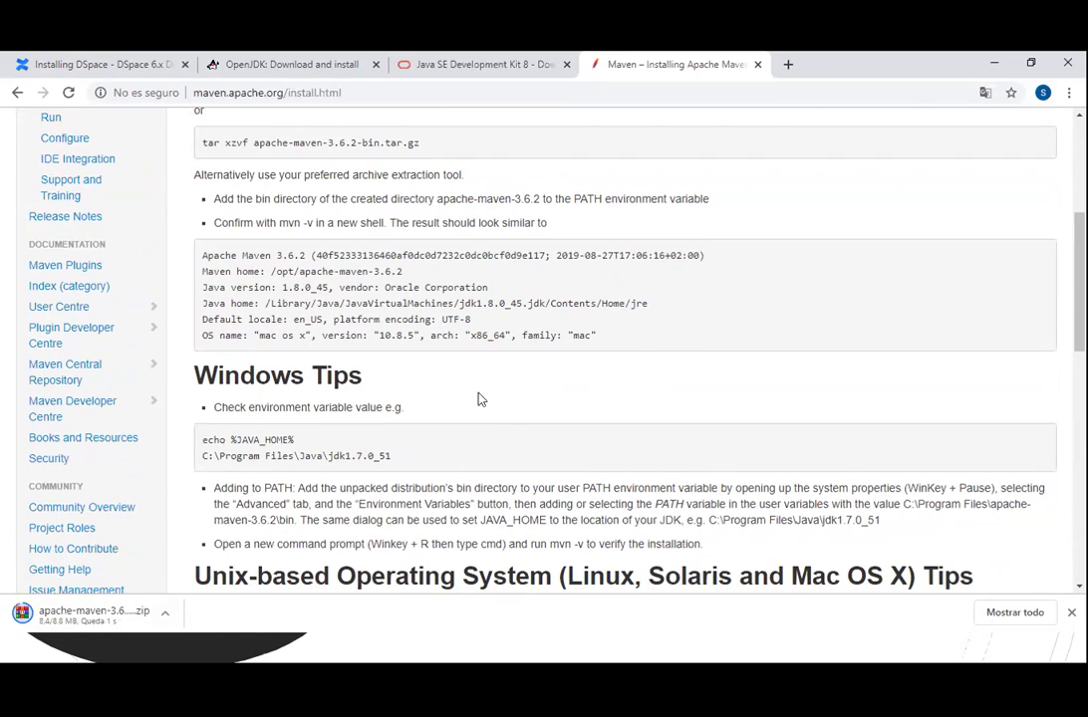
scroll(478, 405, "down", 1)
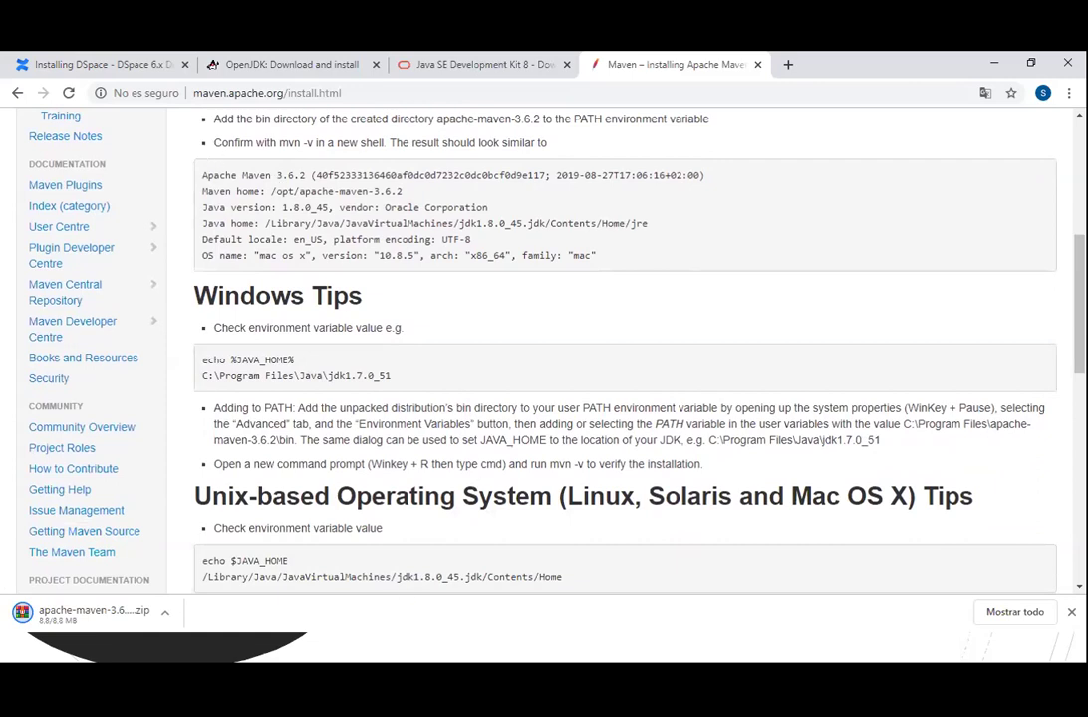
Bring up advanced System Properties from Sistema, then a File Explorer window on C:\apache
key("super+Pause")
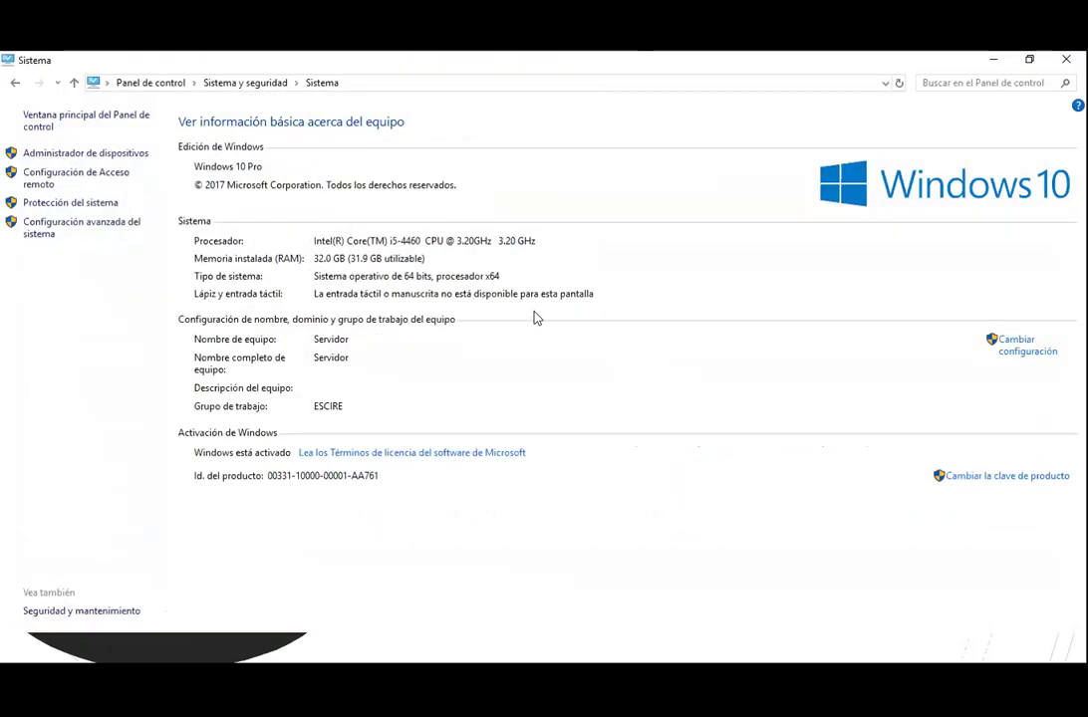
left_click(91, 233)
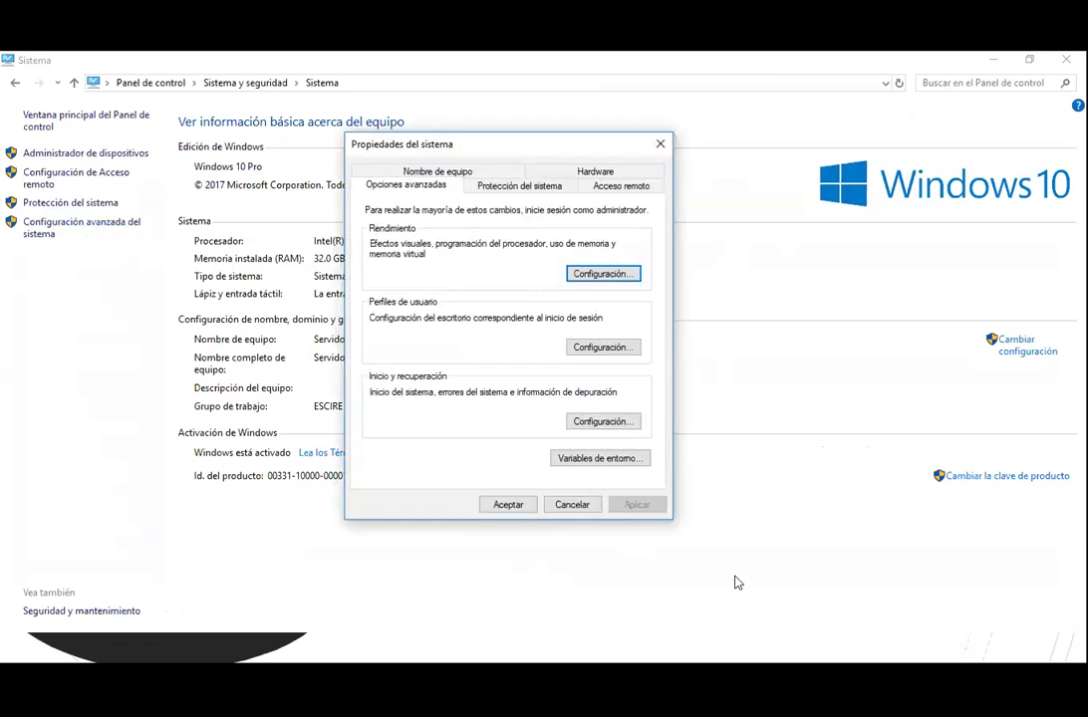
key("Return")
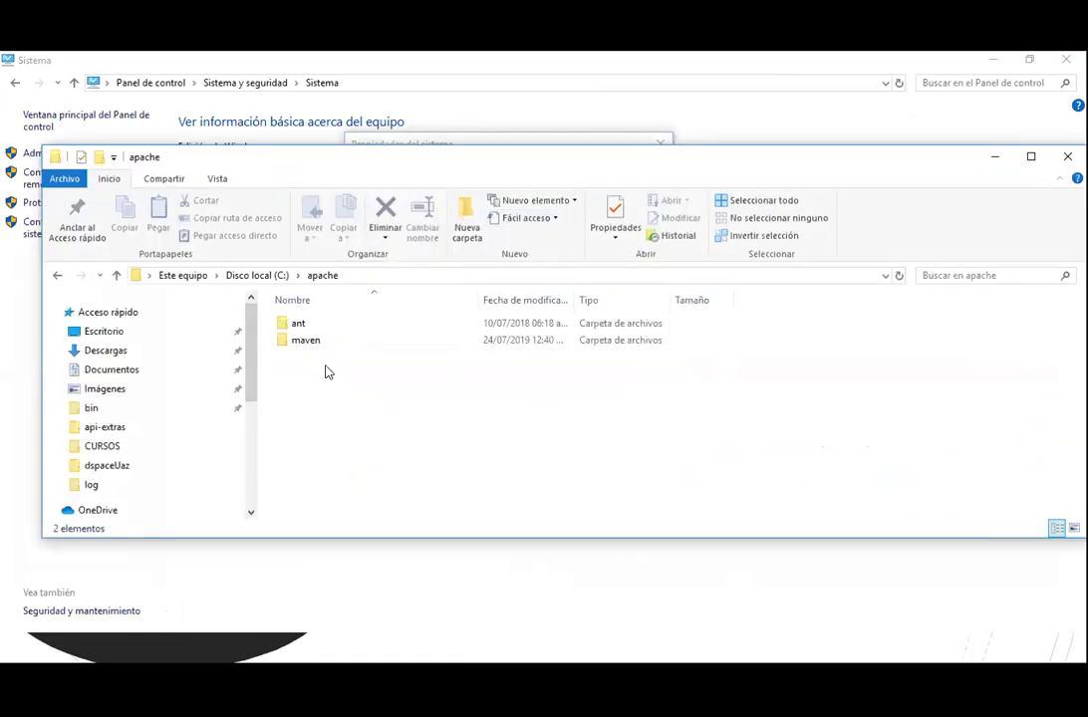
Check that C:\apache\maven contains bin, boot, conf and lib, then return to System Properties
double_click(316, 341)
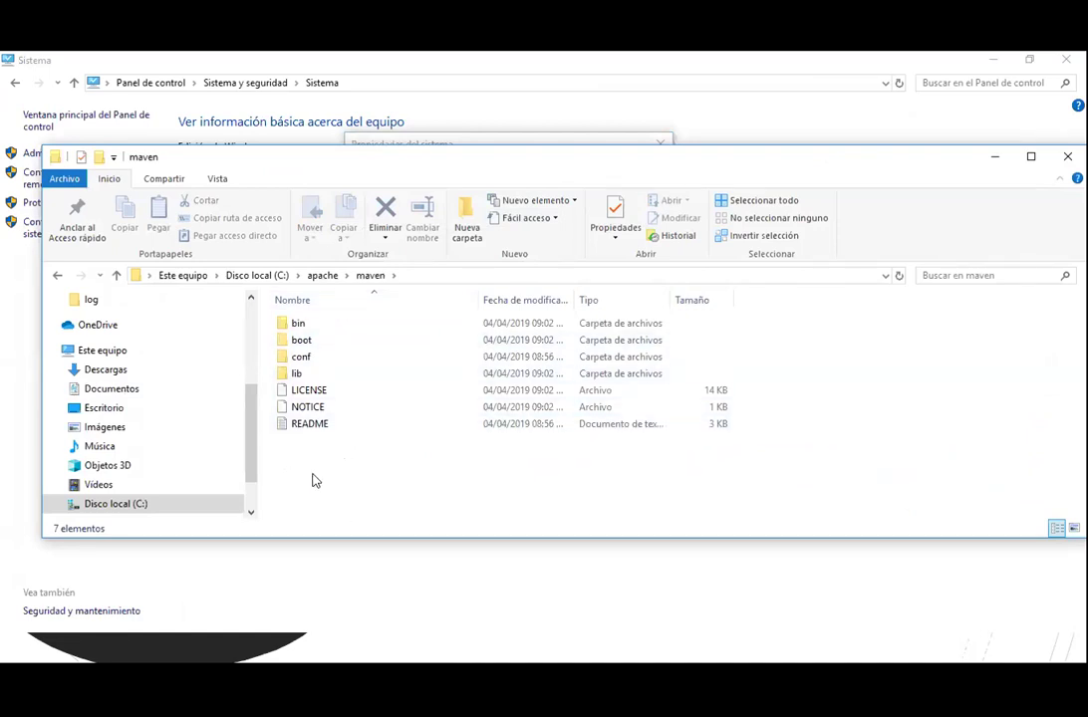
key("BackSpace")
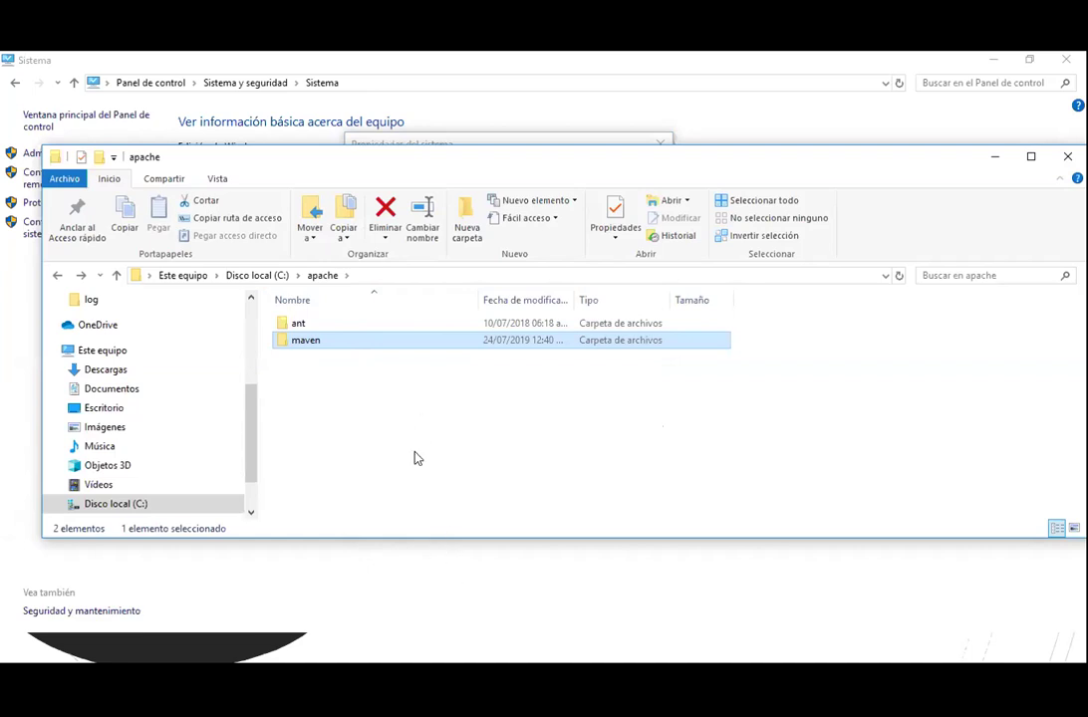
left_click(485, 125)
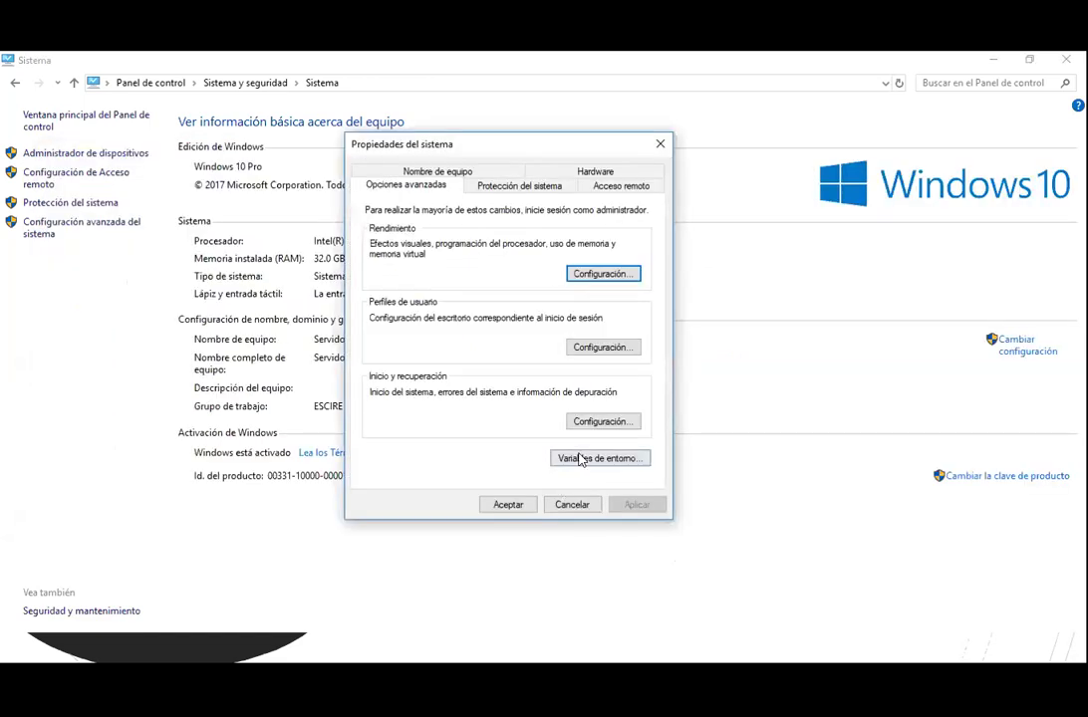
Verify MAVEN_HOME is C:\apache\maven in Environment Variables, then close it unchanged
left_click(600, 456)
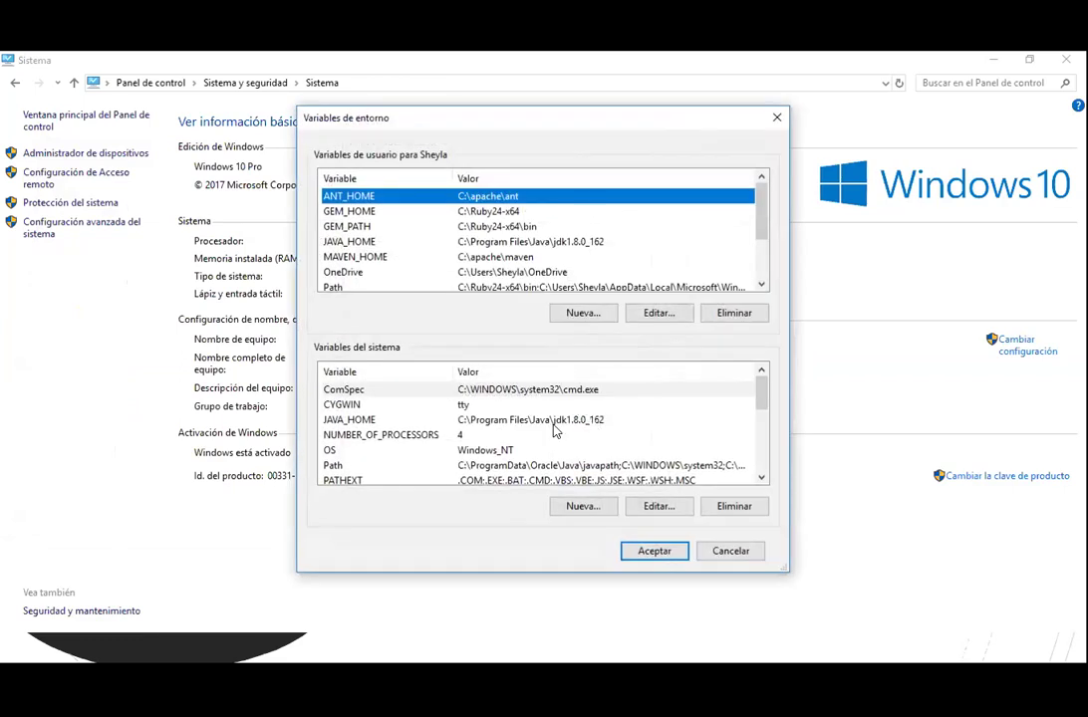
left_click(376, 257)
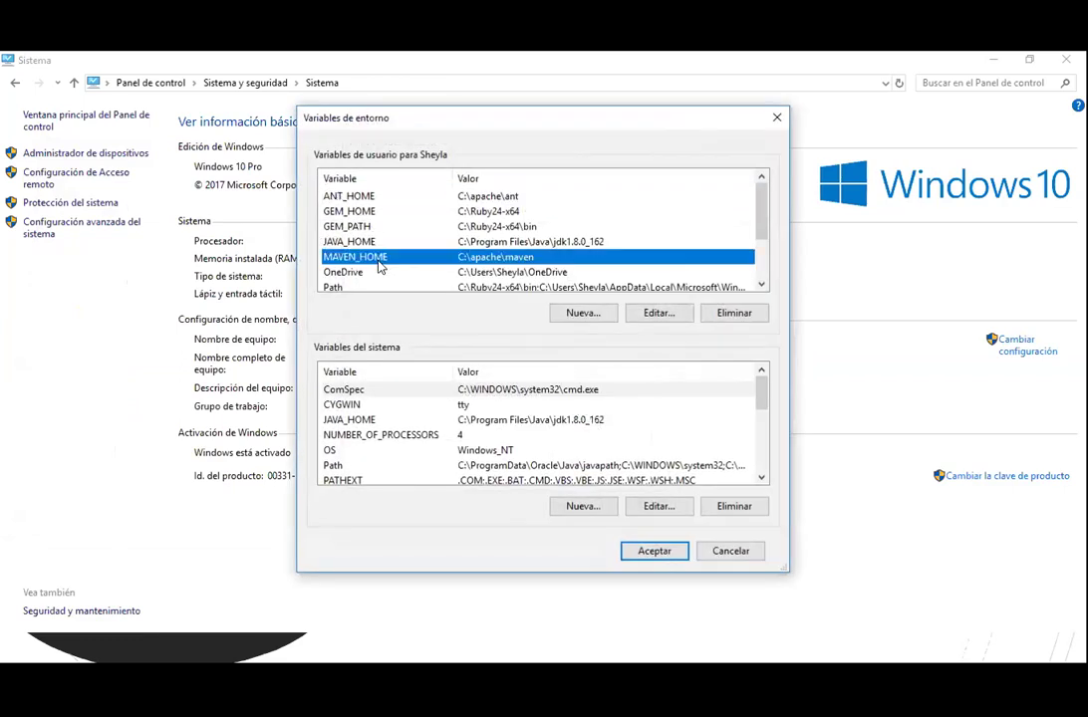
double_click(596, 260)
left_click(446, 352)
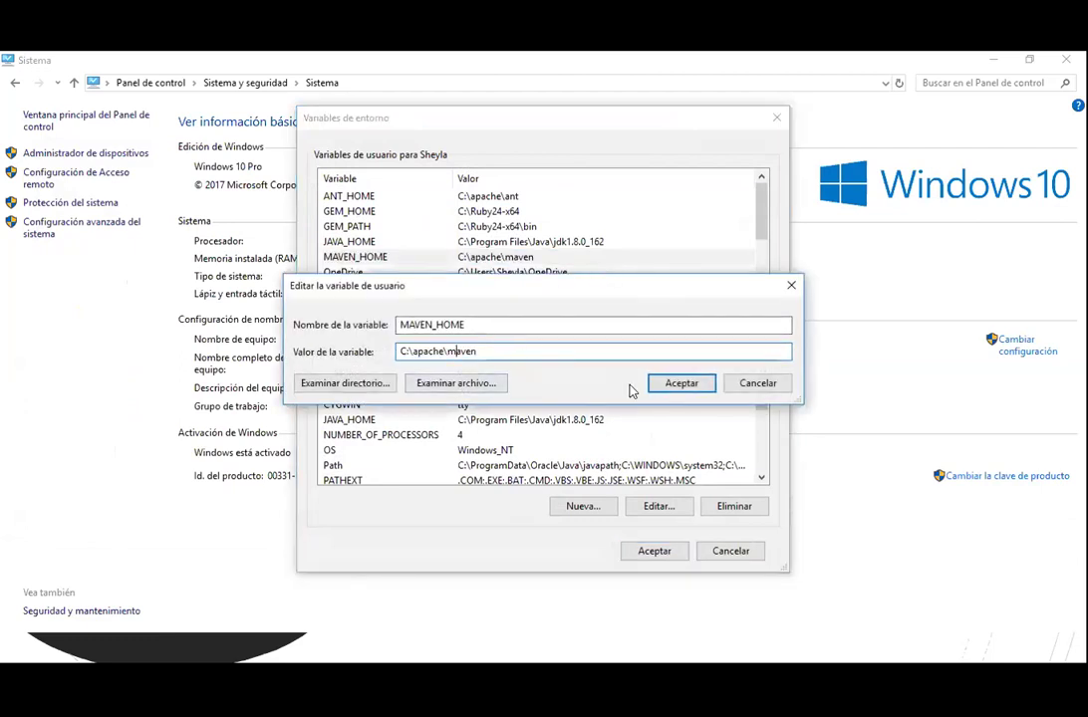
left_click(681, 384)
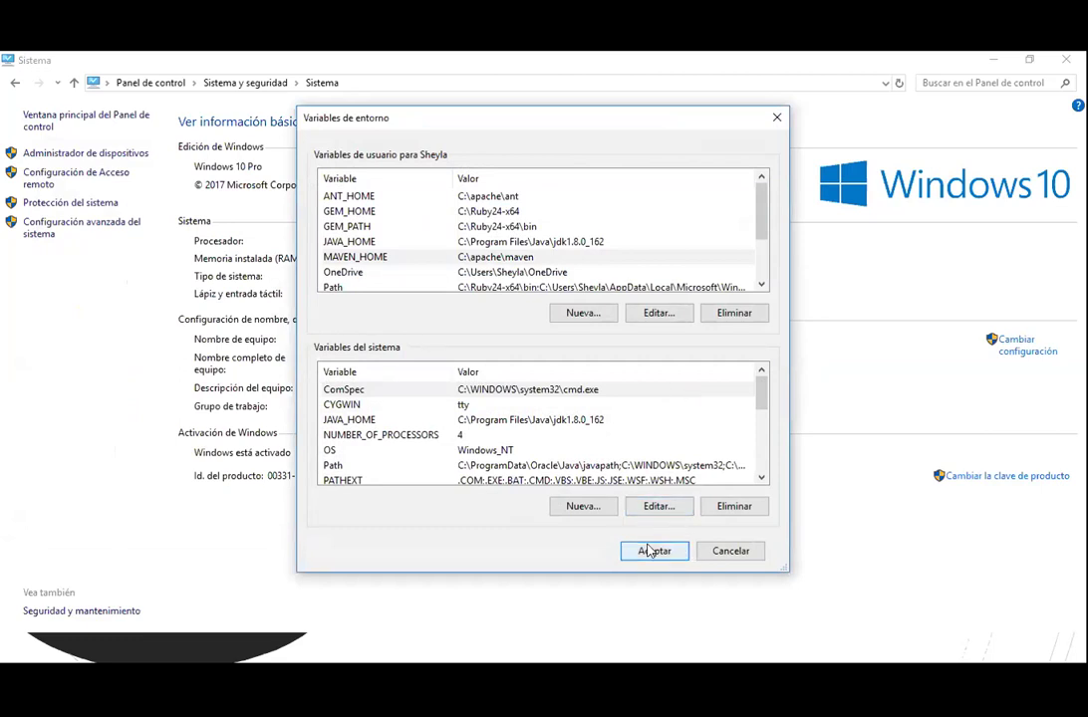
left_click(652, 551)
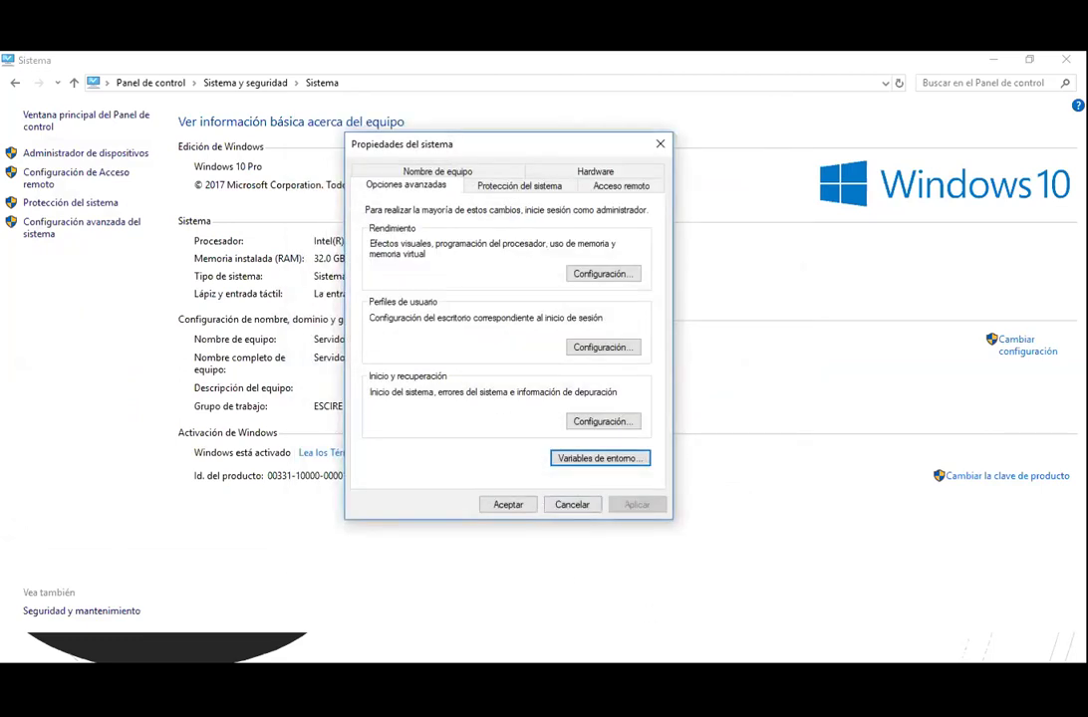
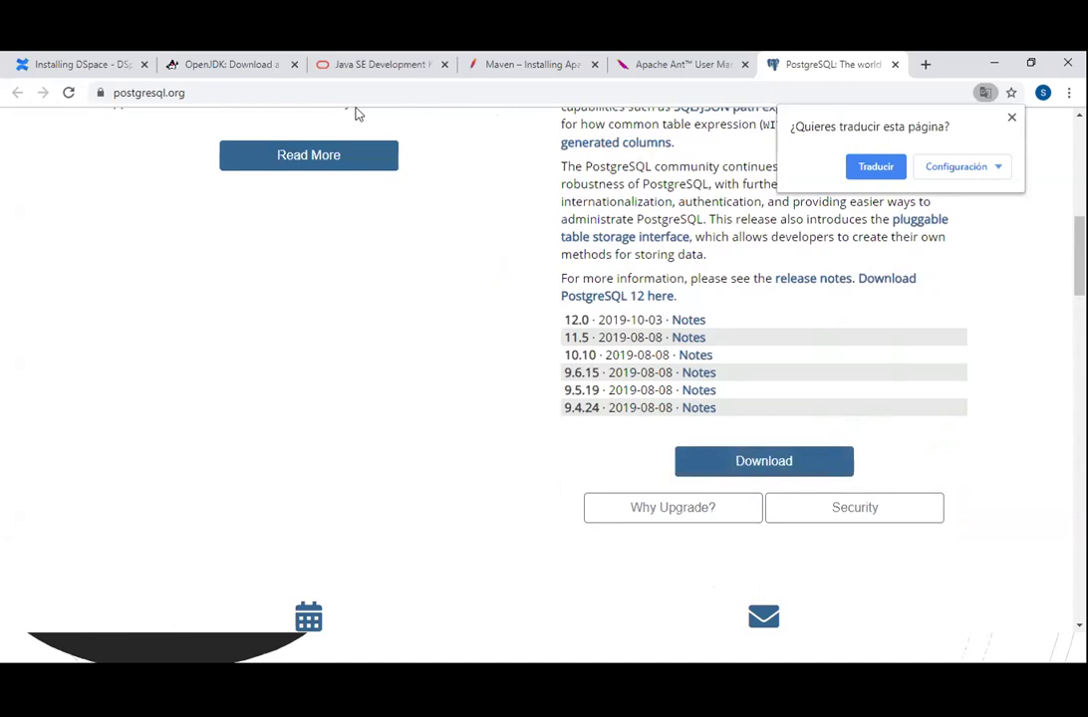
Open PostgreSQL's Windows installer page in a new tab and mark required version 9.4 in the DSpace guide
left_click(73, 63)
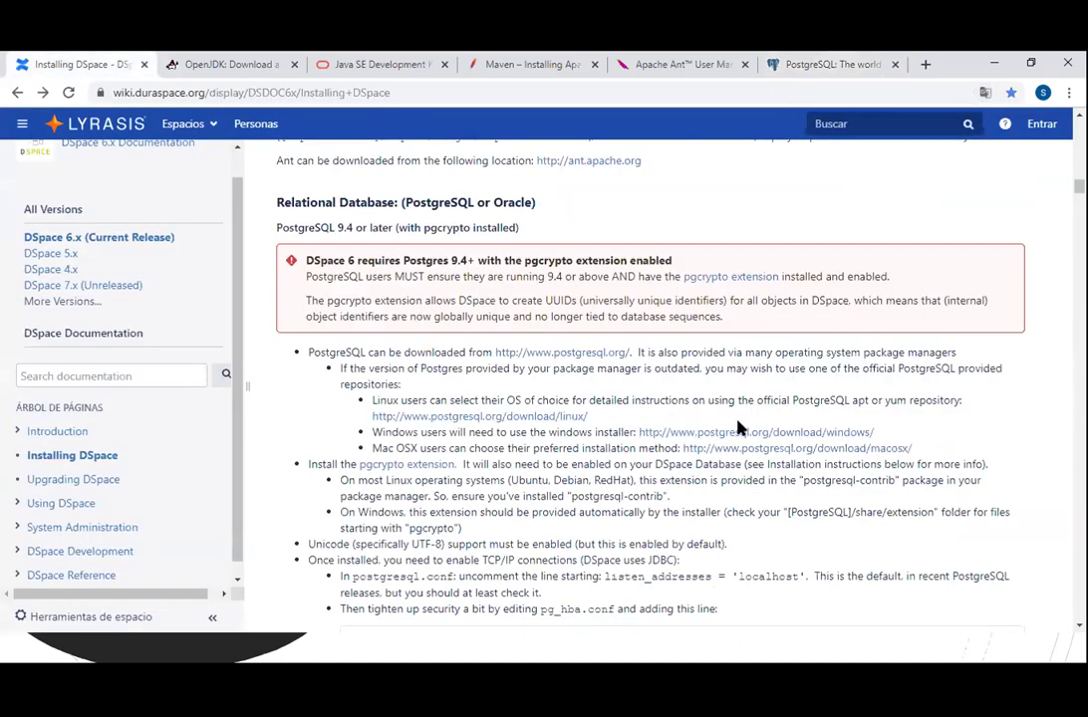
middle_click(754, 432)
key("ctrl+9")
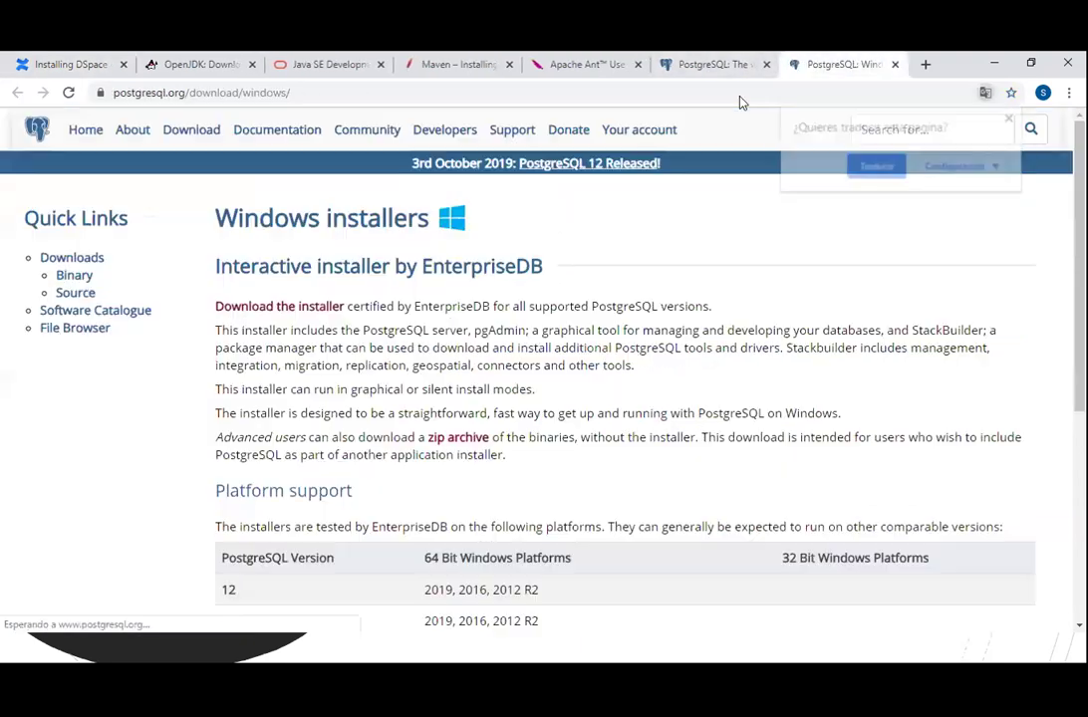
left_click(80, 60)
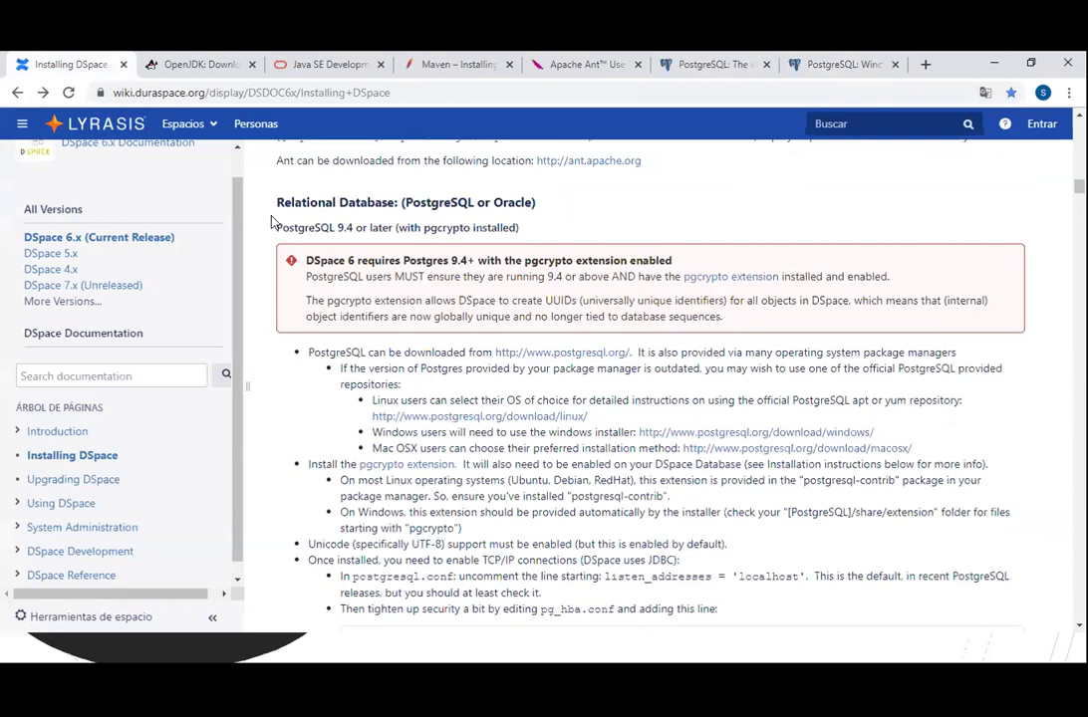
left_click_drag(338, 226, 366, 228)
left_click(839, 65)
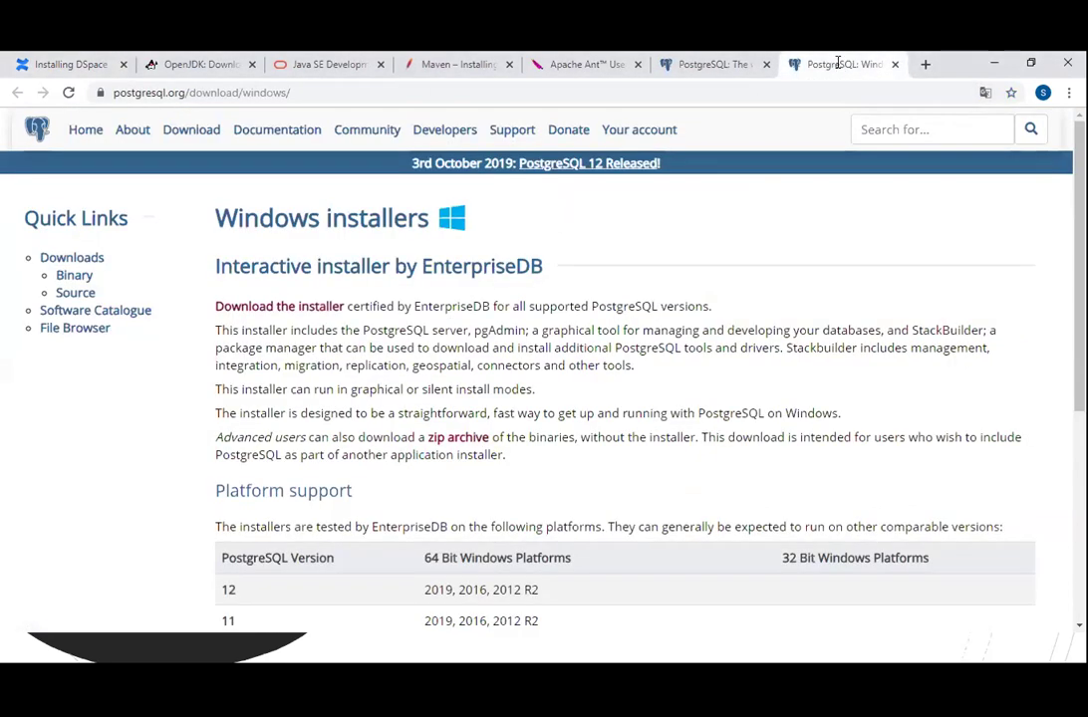
Go to the PostgreSQL Downloads page from Quick Links
scroll(557, 356, "down", 1)
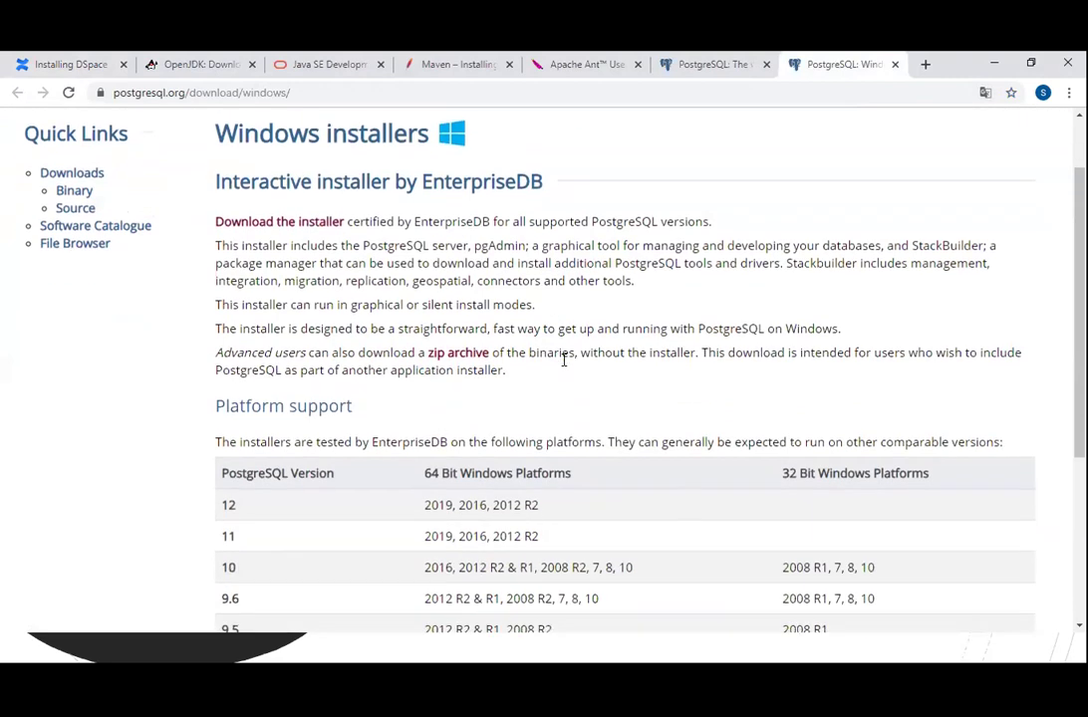
scroll(557, 356, "down", 2)
scroll(558, 358, "up", 4)
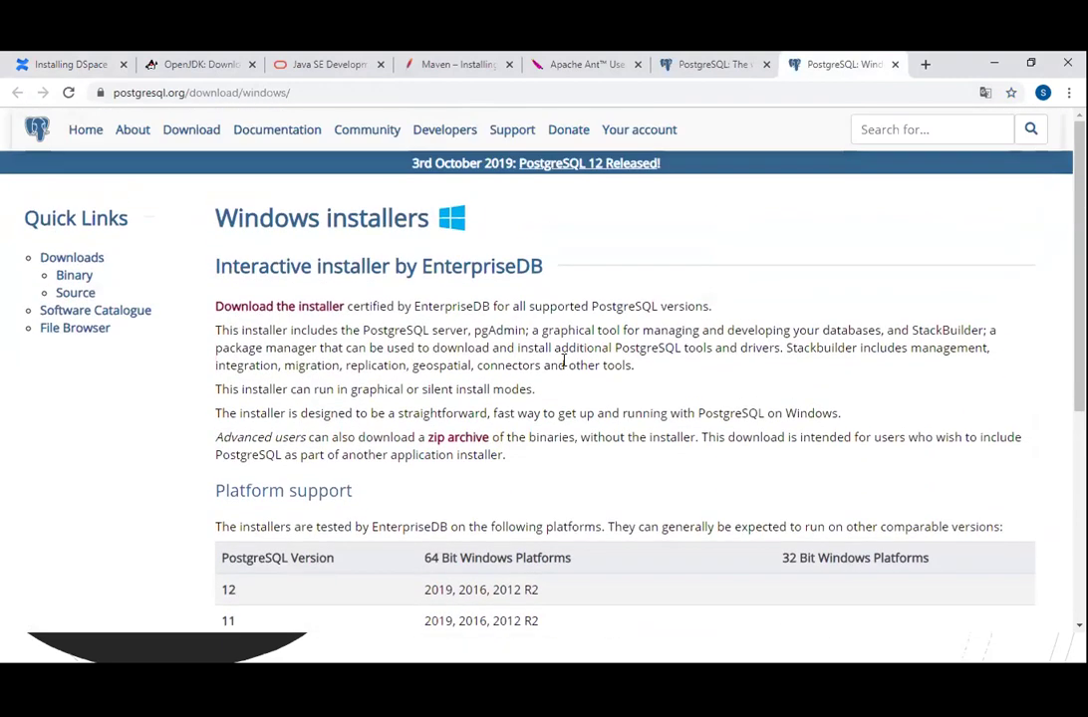
left_click(76, 258)
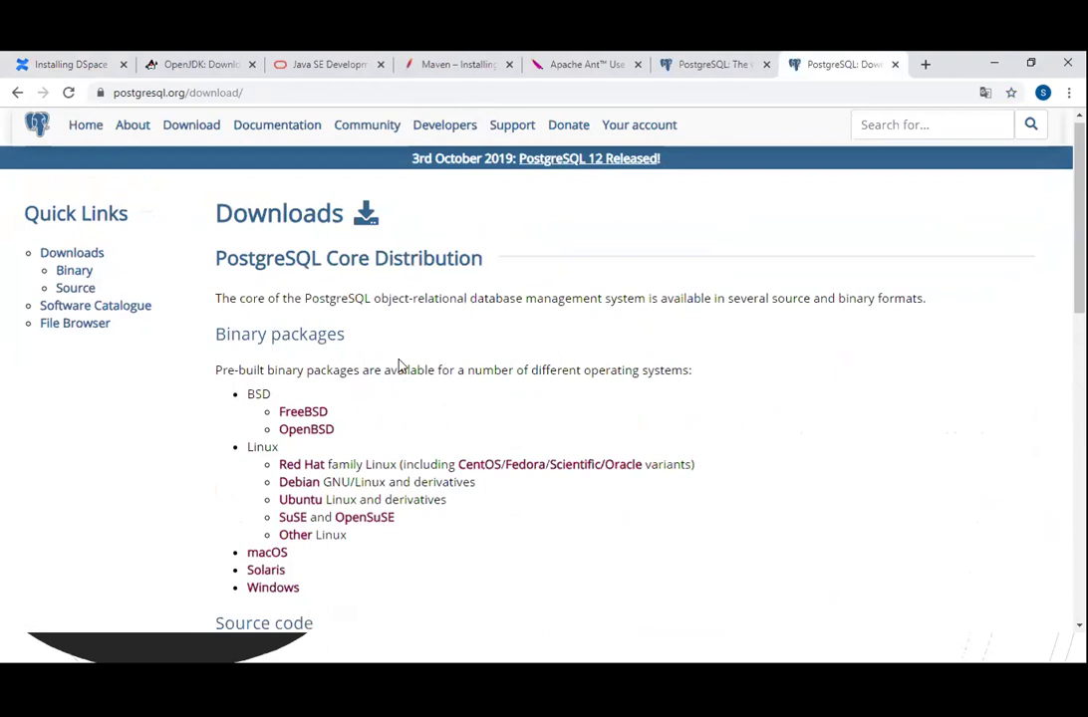
scroll(400, 366, "down", 1)
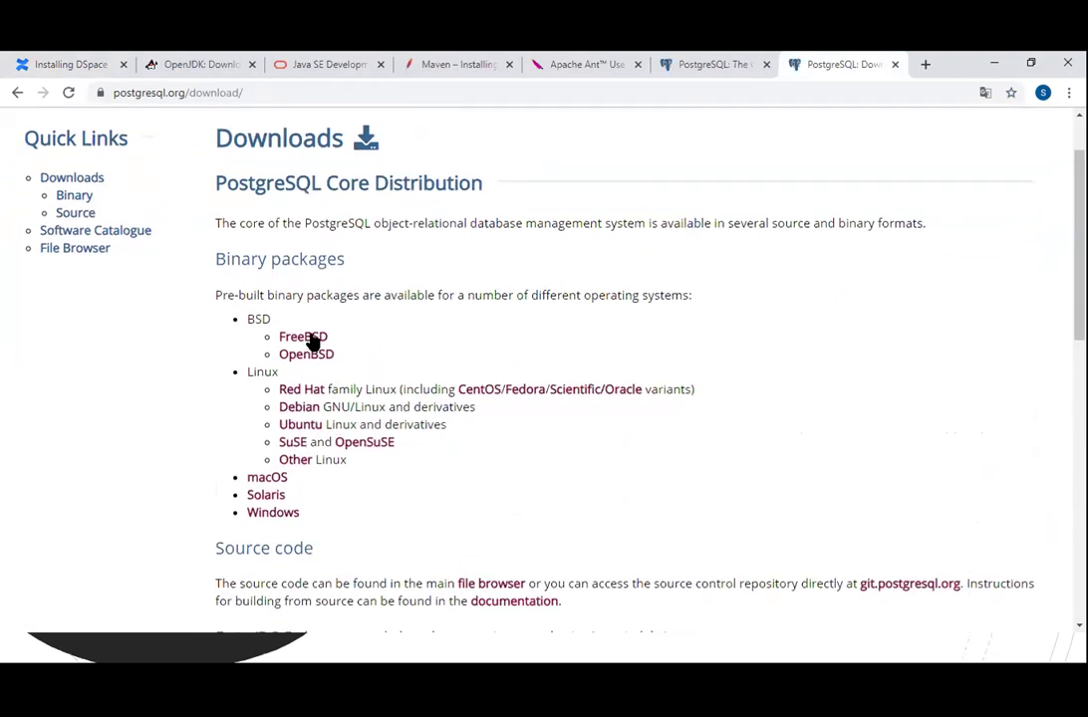
scroll(424, 418, "down", 1)
scroll(446, 488, "down", 2)
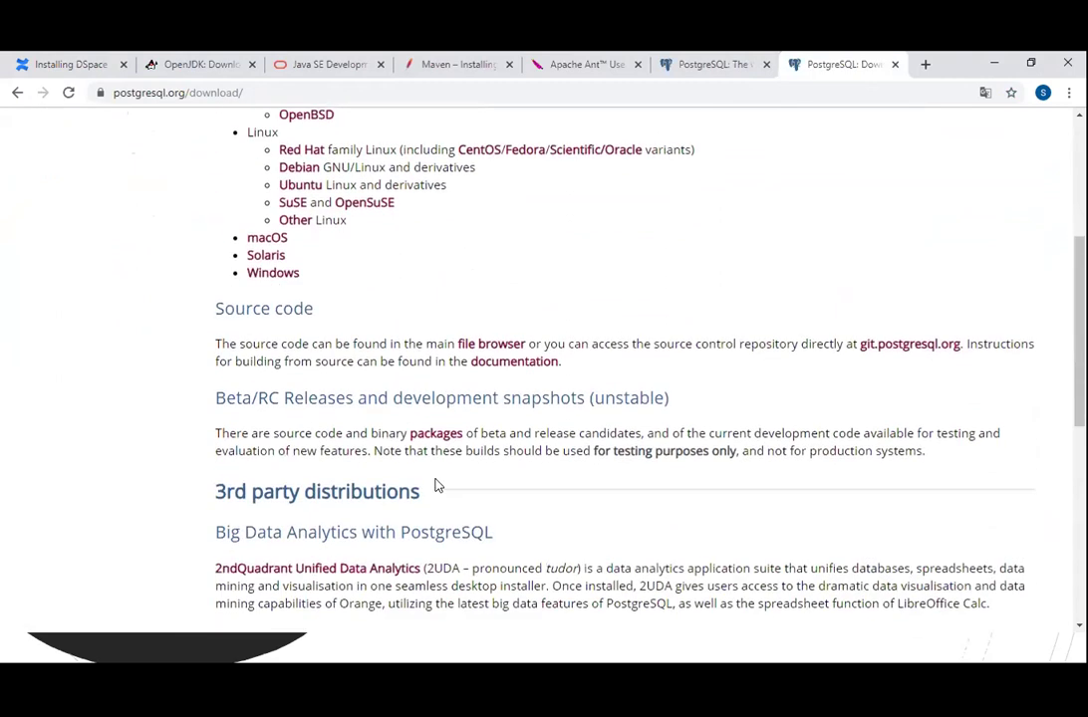
Open the Windows downloads and review the Platform support table for 64-bit versions
left_click(269, 275)
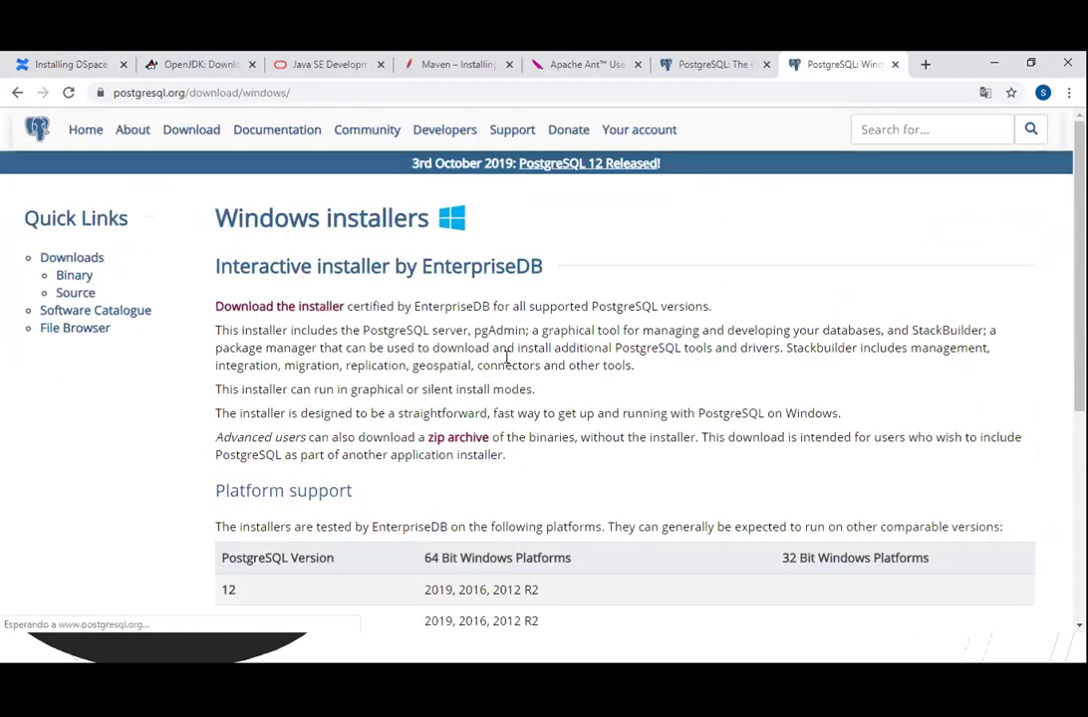
scroll(509, 358, "down", 2)
scroll(509, 359, "down", 1)
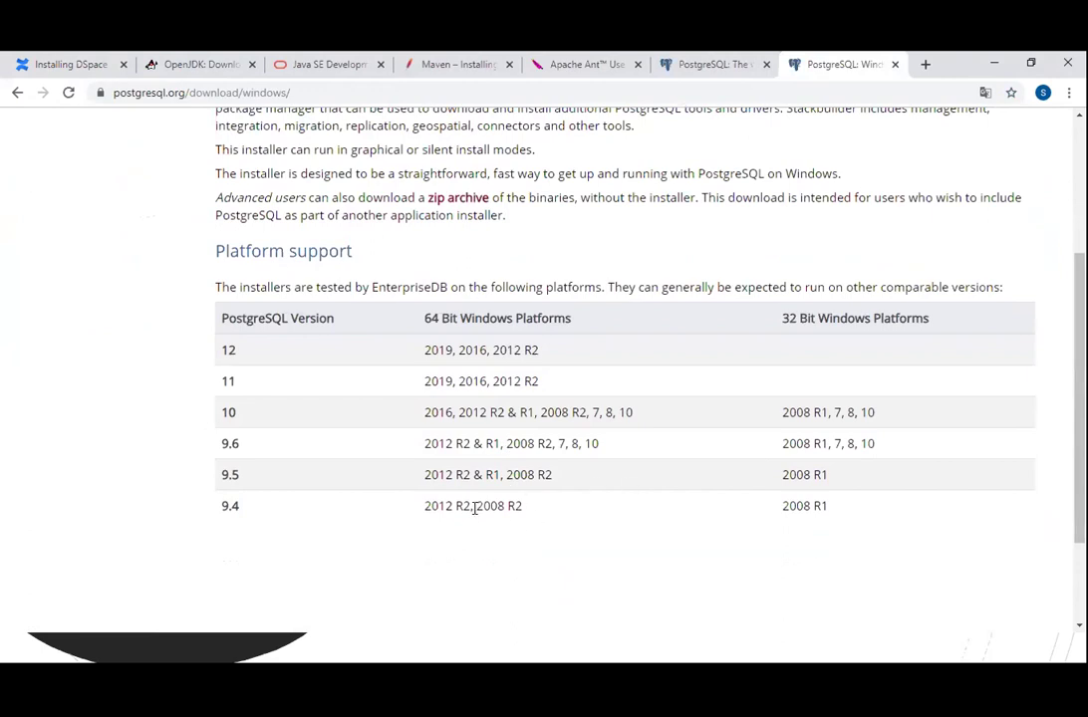
scroll(478, 508, "down", 2)
scroll(476, 514, "up", 1)
scroll(476, 514, "up", 1)
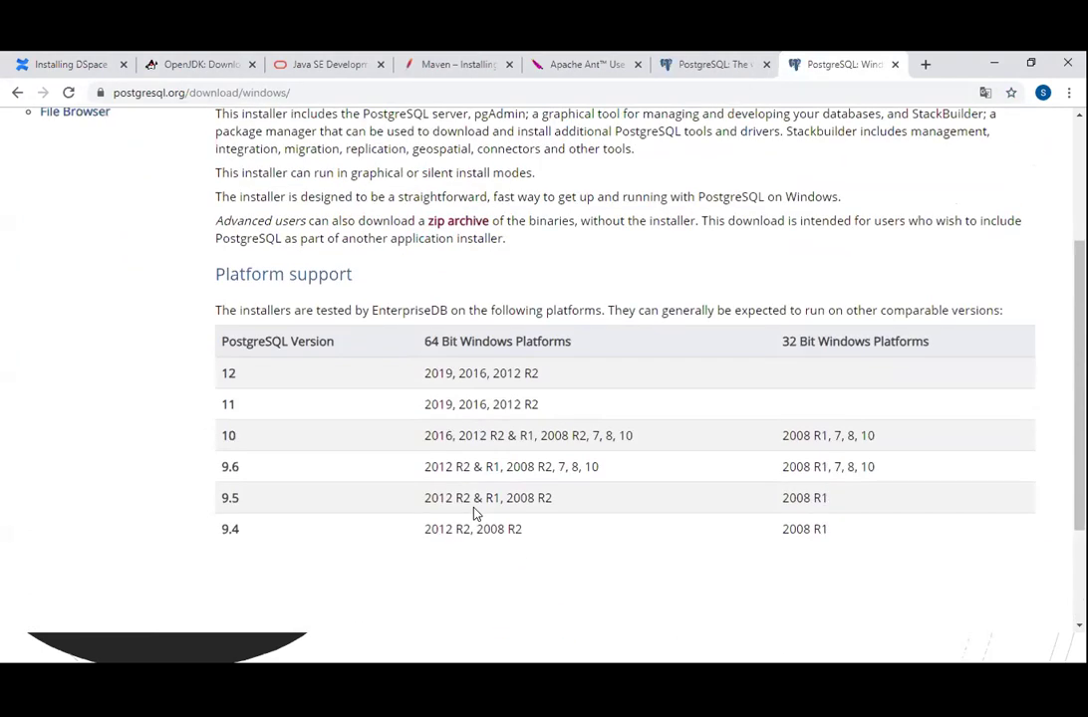
scroll(476, 512, "up", 3)
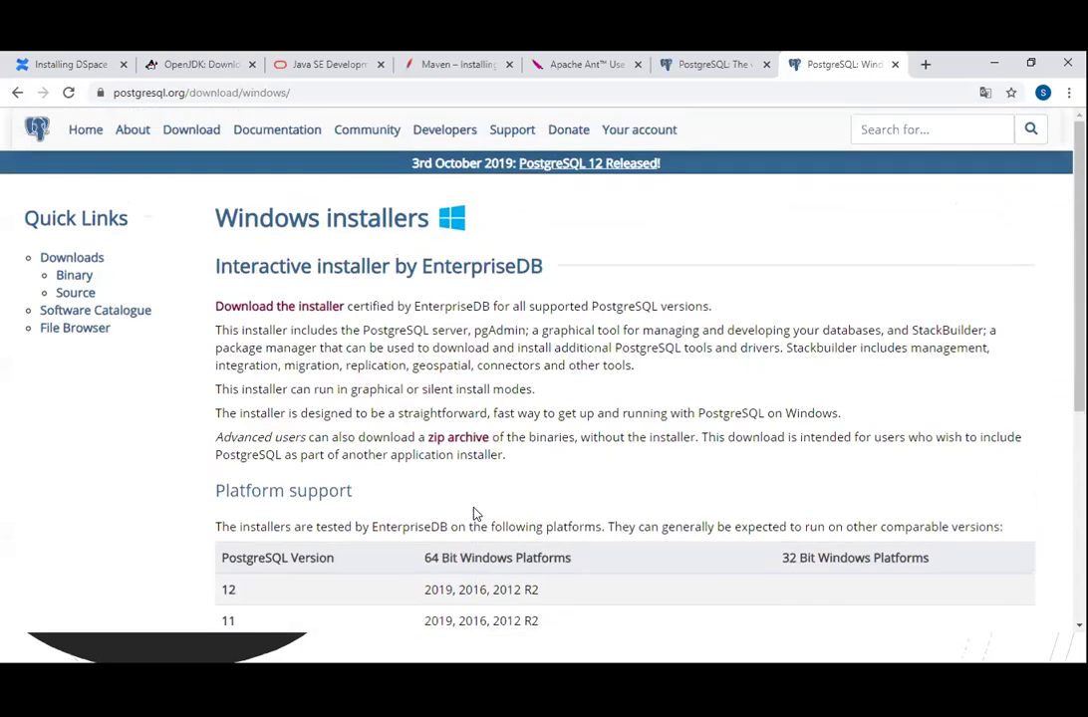
Download the PostgreSQL 9.4.24 Windows x86-64 installer from EnterpriseDB, then return to the DSpace guide
left_click(311, 306)
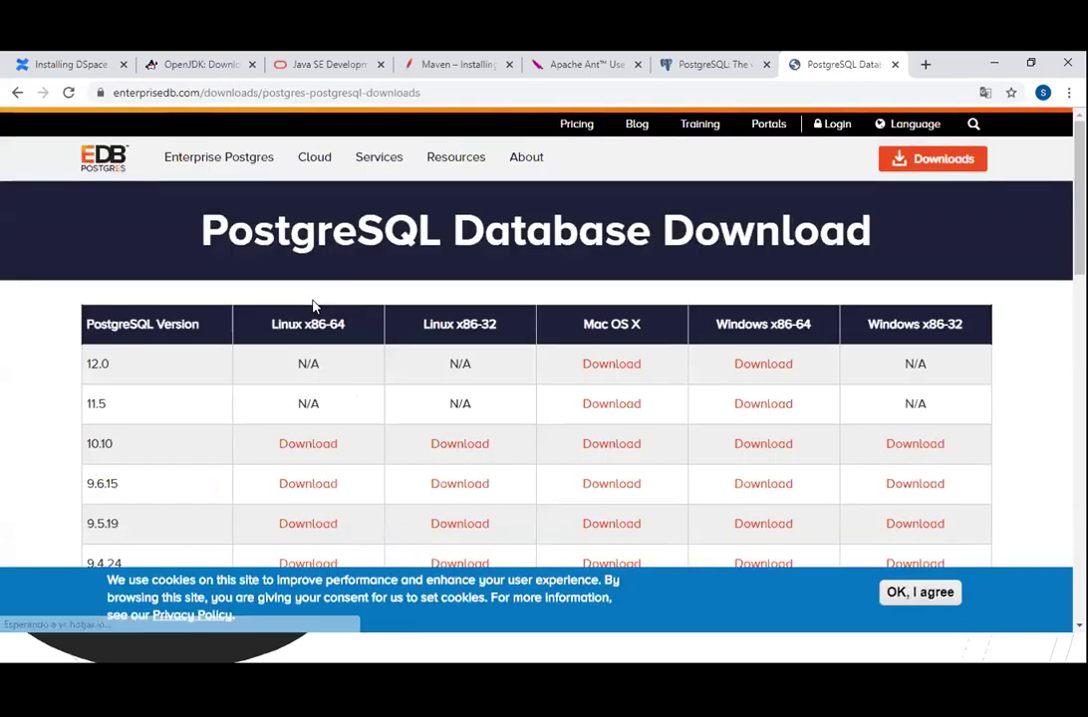
scroll(312, 306, "down", 2)
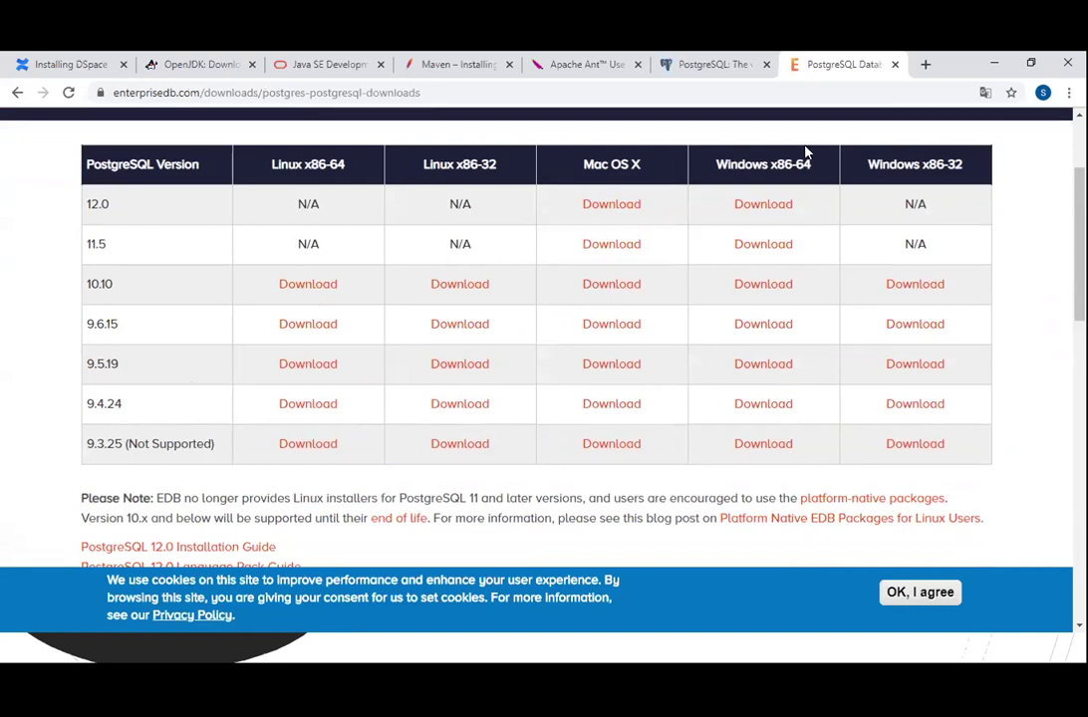
left_click(773, 407)
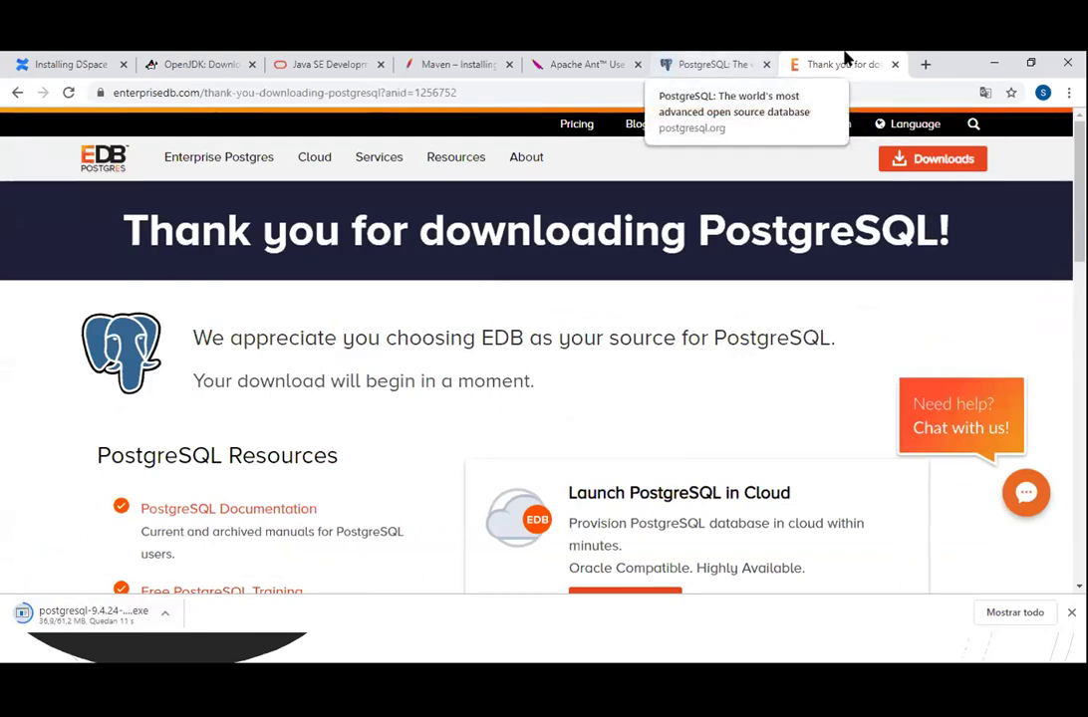
left_click(63, 62)
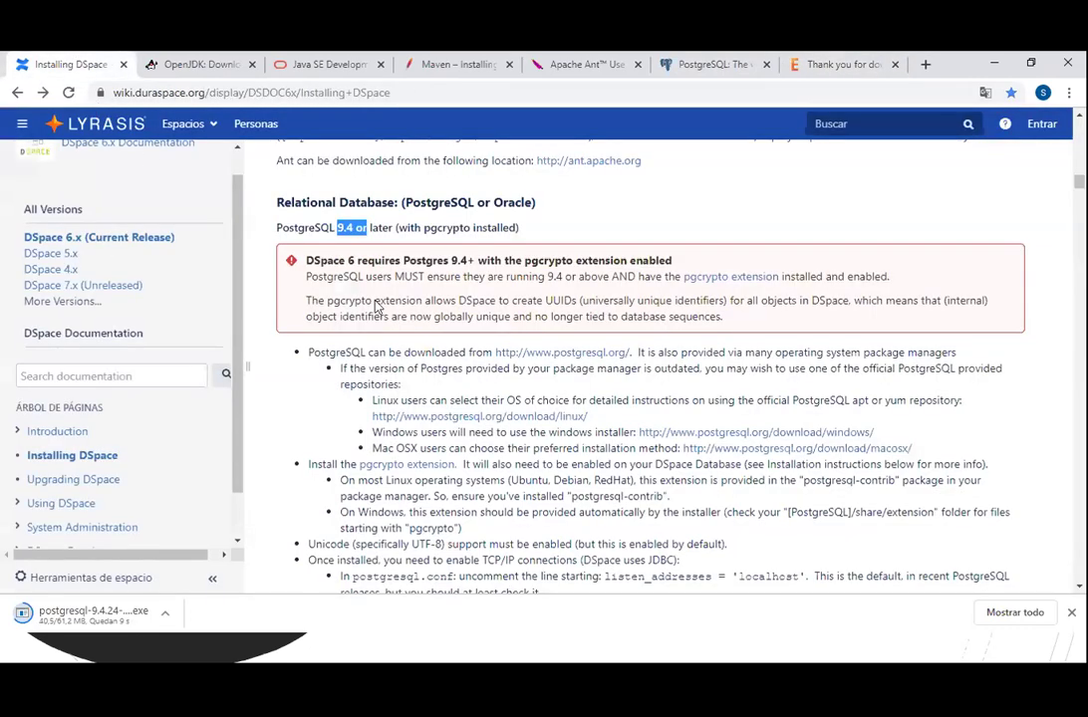
Read the DSpace guide's Servlet Engine section requiring Tomcat 7 or later, dismissing the downloads bar
scroll(529, 368, "down", 3)
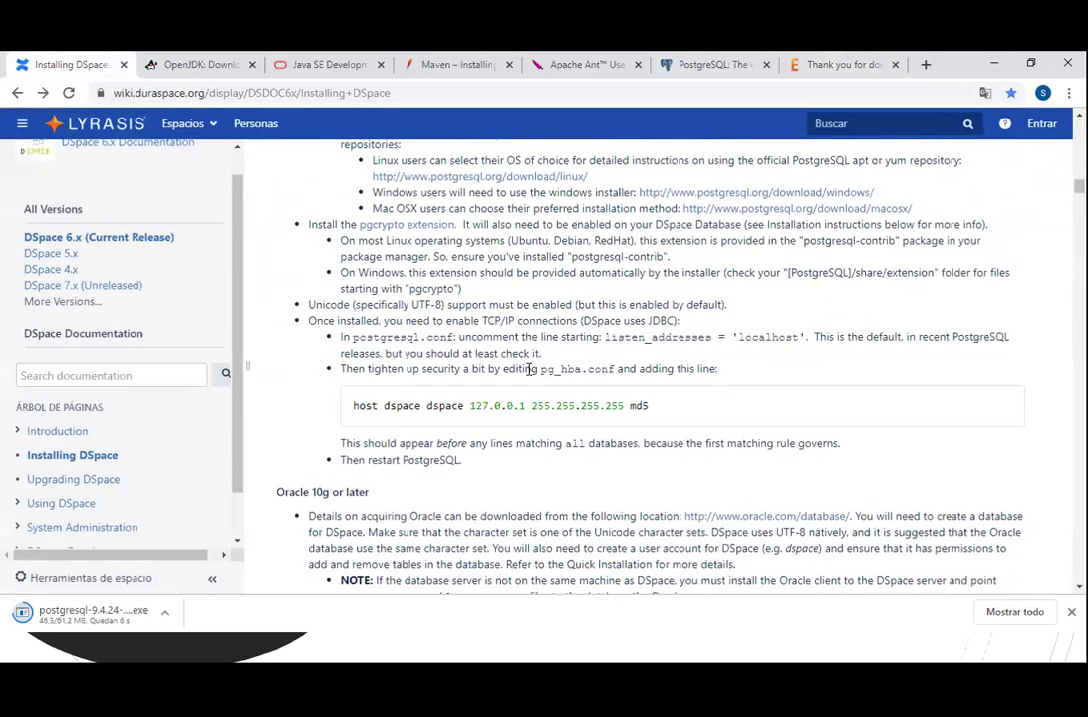
scroll(529, 369, "down", 2)
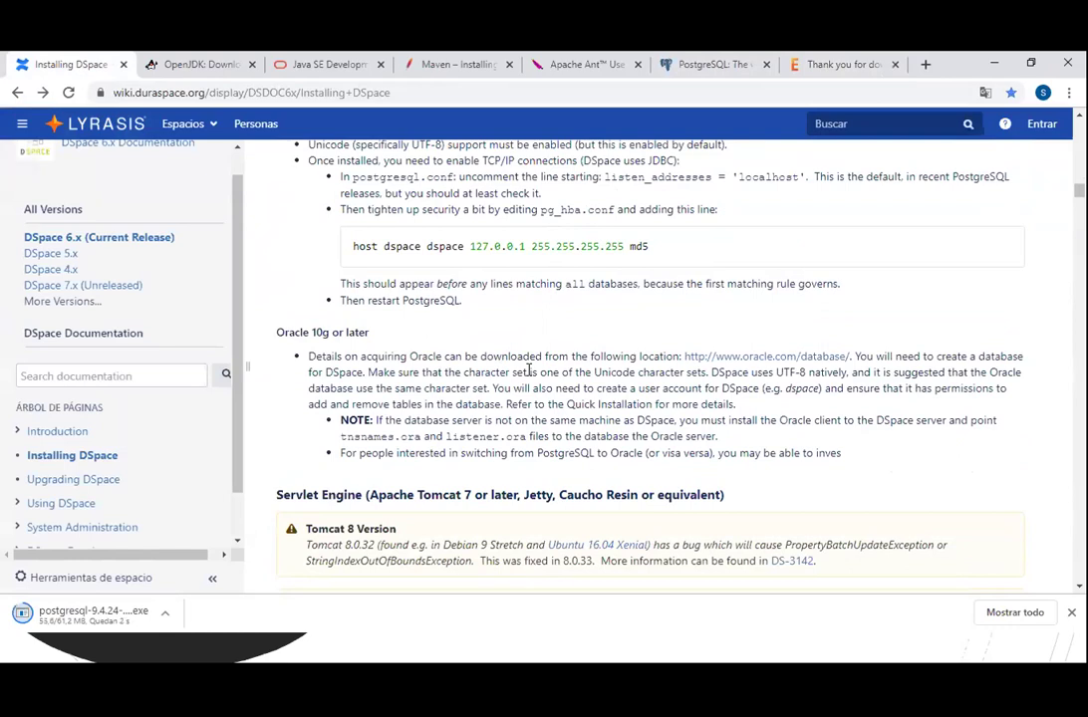
scroll(548, 374, "down", 2)
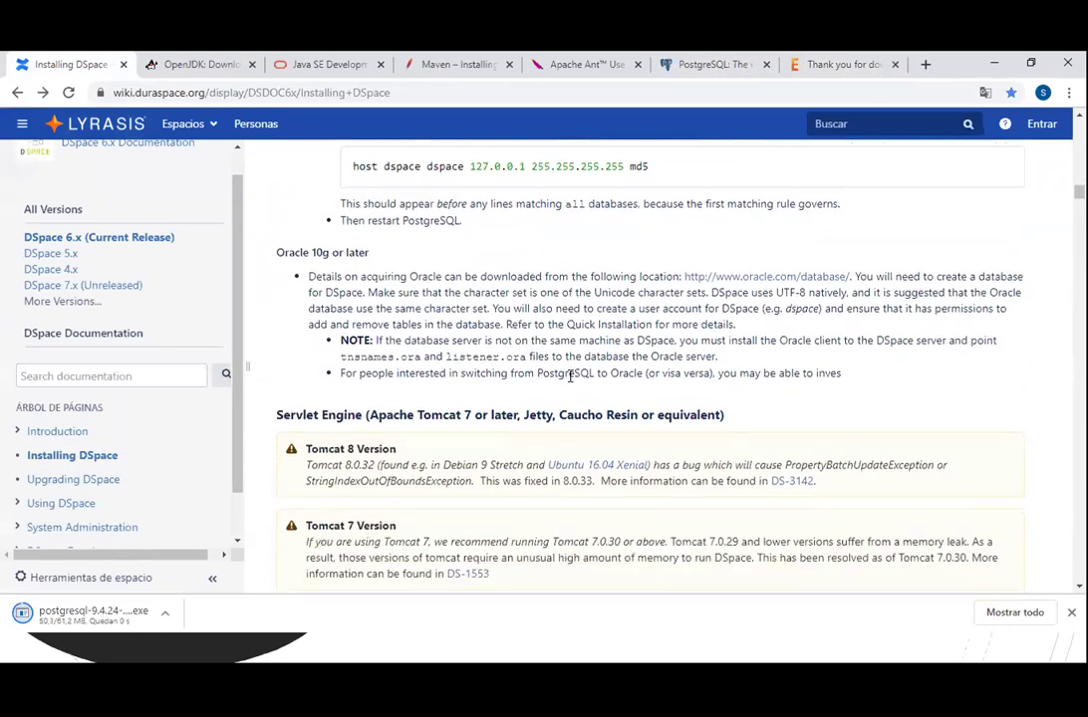
scroll(570, 376, "down", 1)
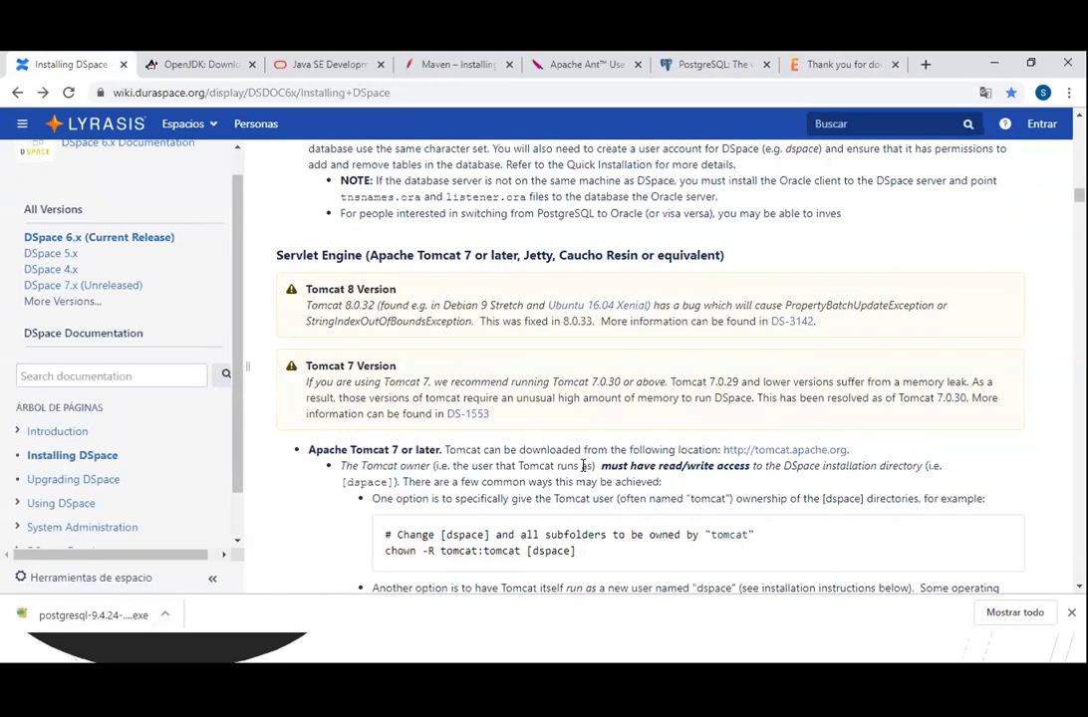
scroll(619, 522, "down", 2)
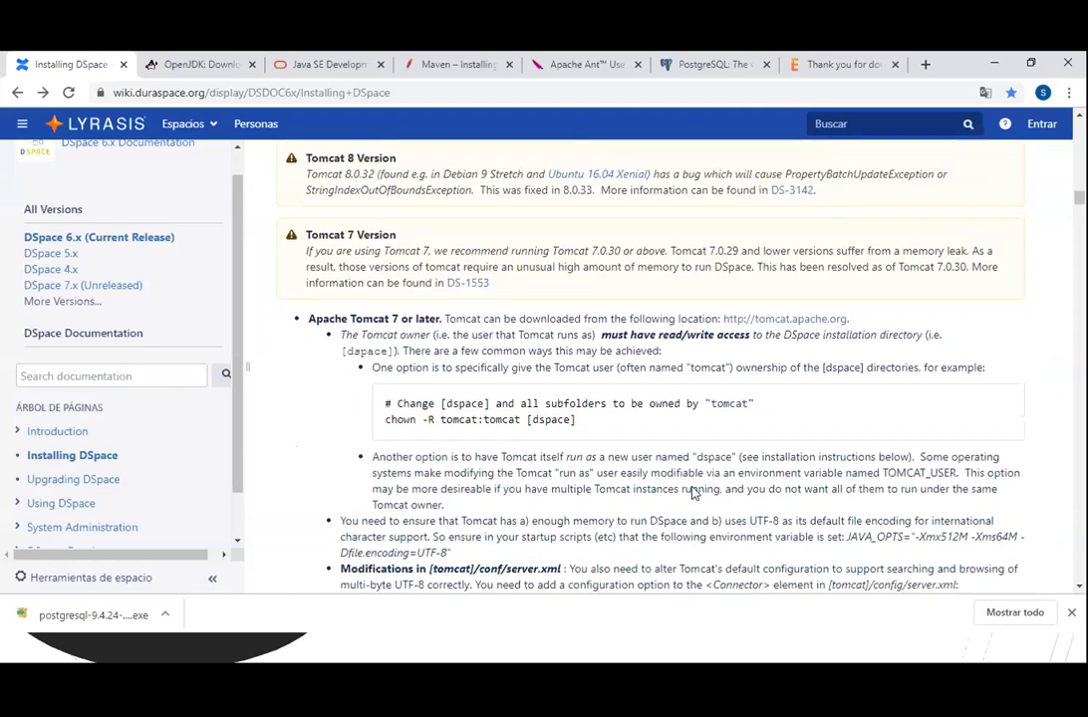
scroll(618, 522, "up", 2)
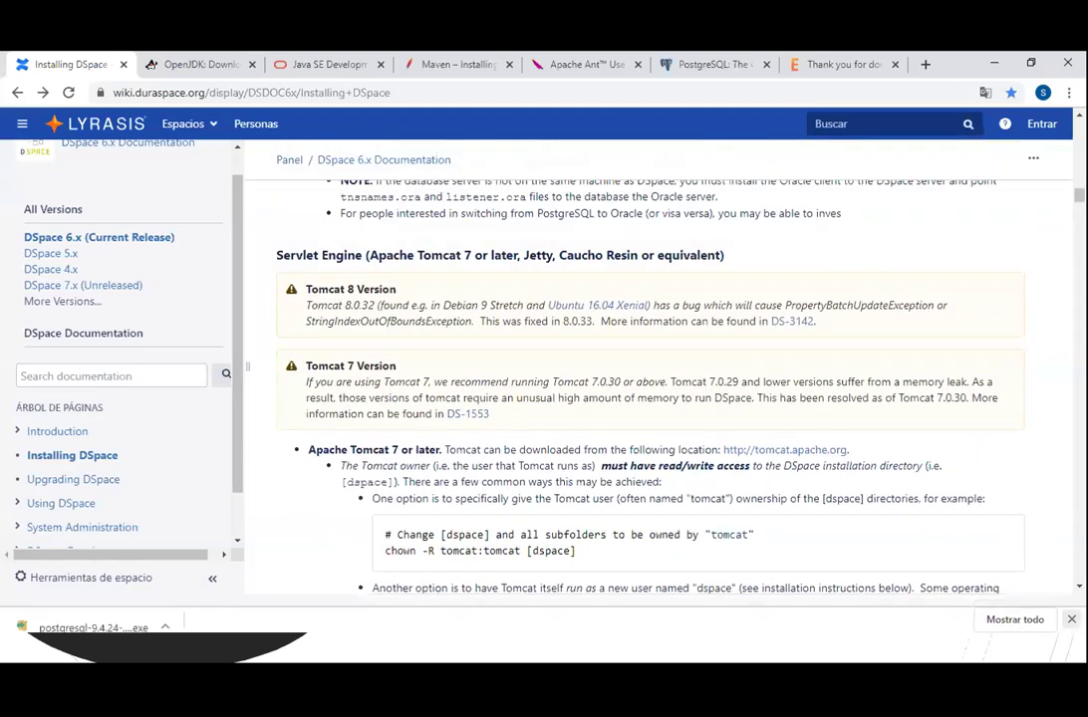
left_click(1071, 611)
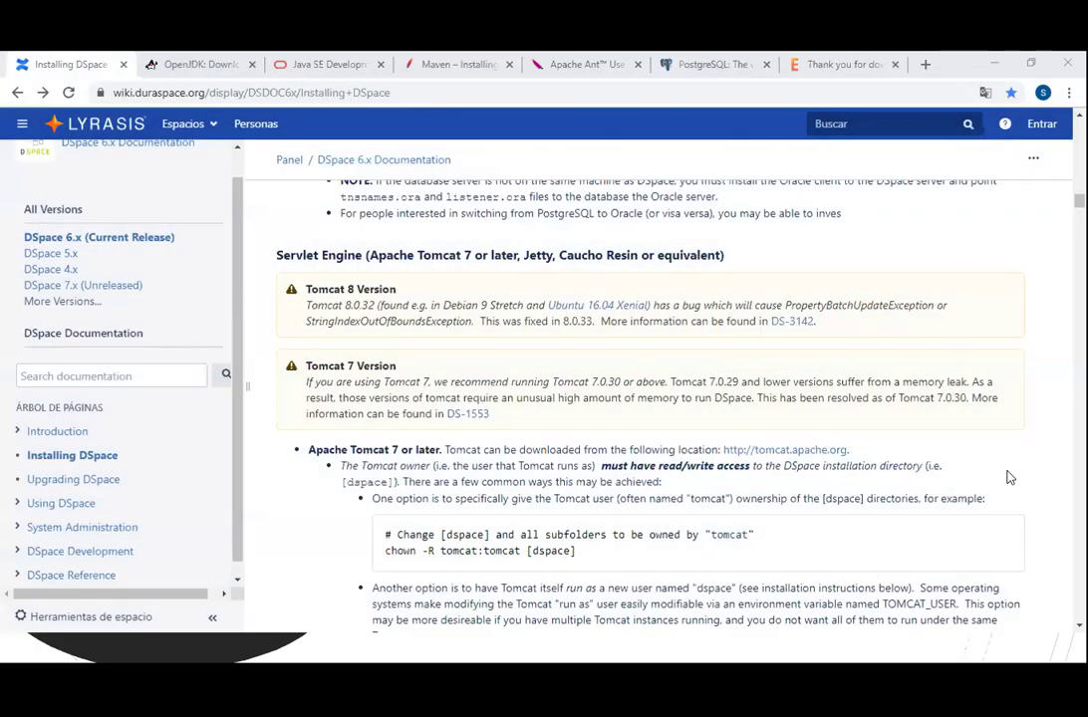
scroll(547, 347, "up", 1)
scroll(547, 348, "down", 3)
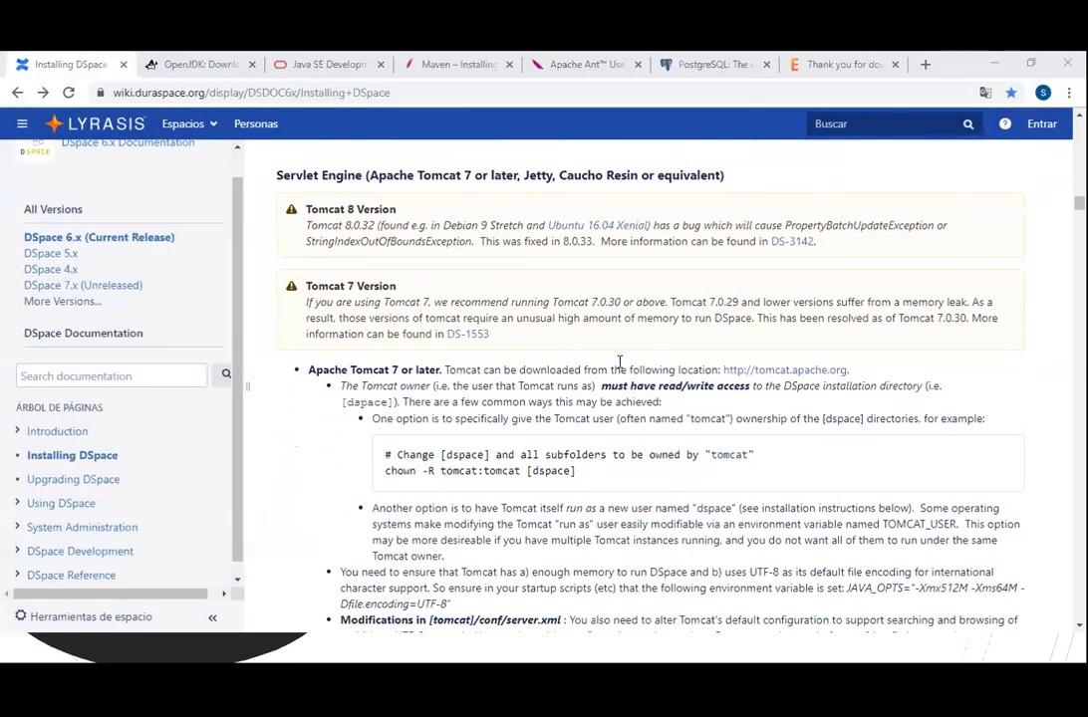
scroll(620, 362, "down", 1)
scroll(614, 371, "up", 1)
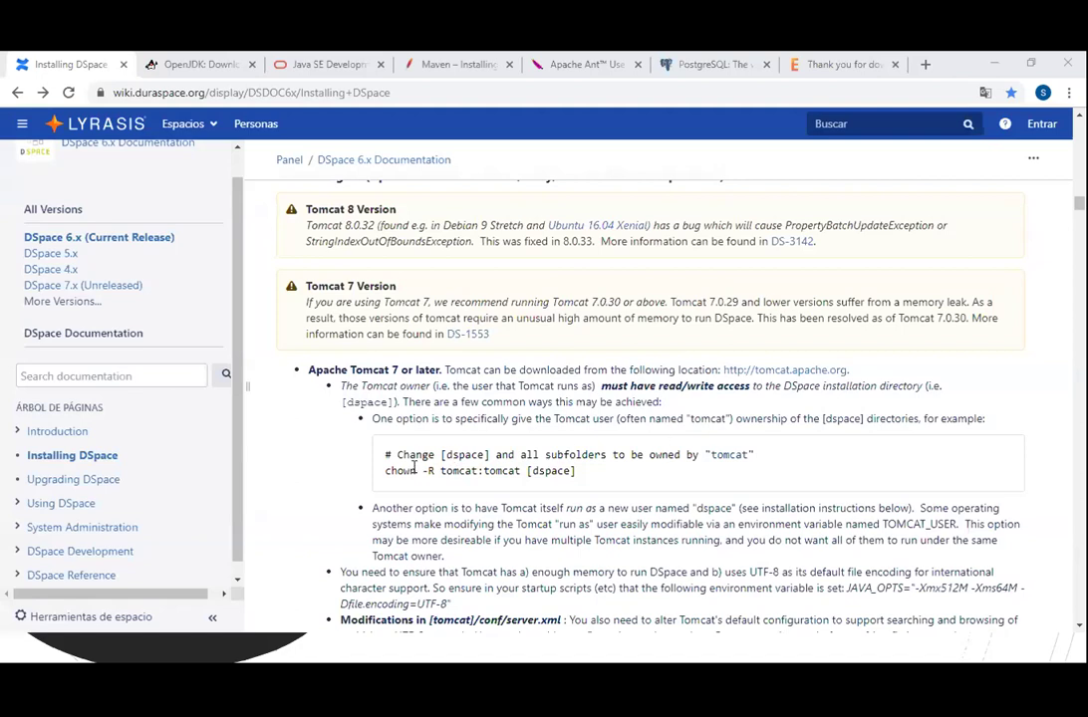
Open tomcat.apache.org in a new tab and view the Tomcat 8 downloads listing 8.5.47 binaries
left_click(835, 371, "ctrl")
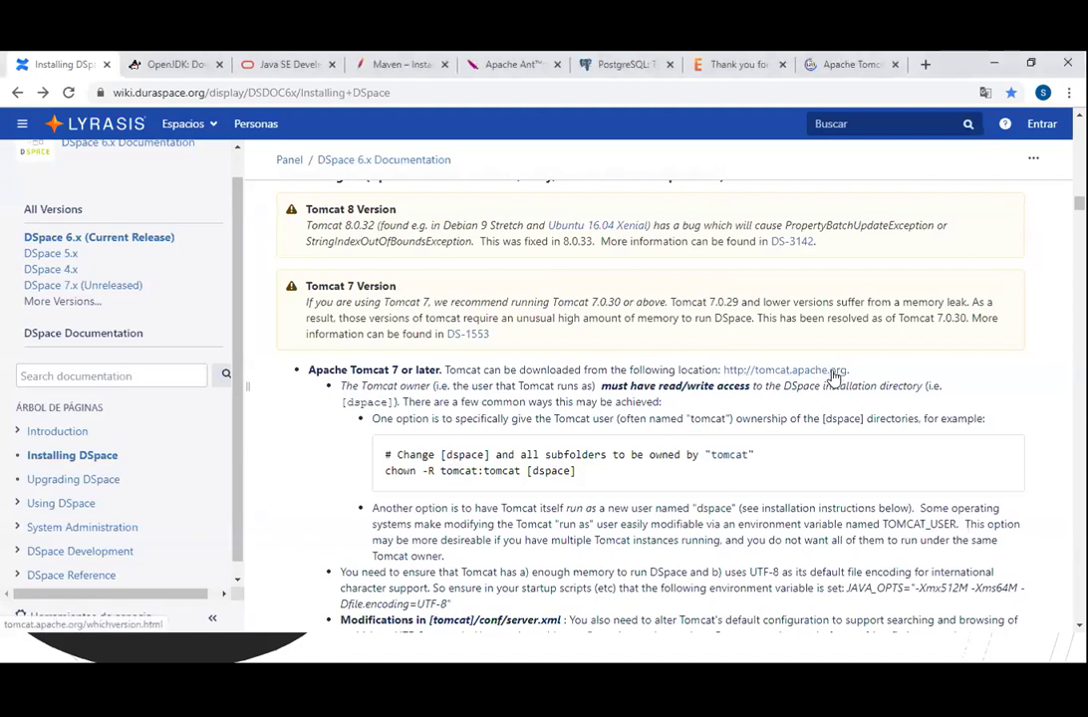
left_click(859, 62)
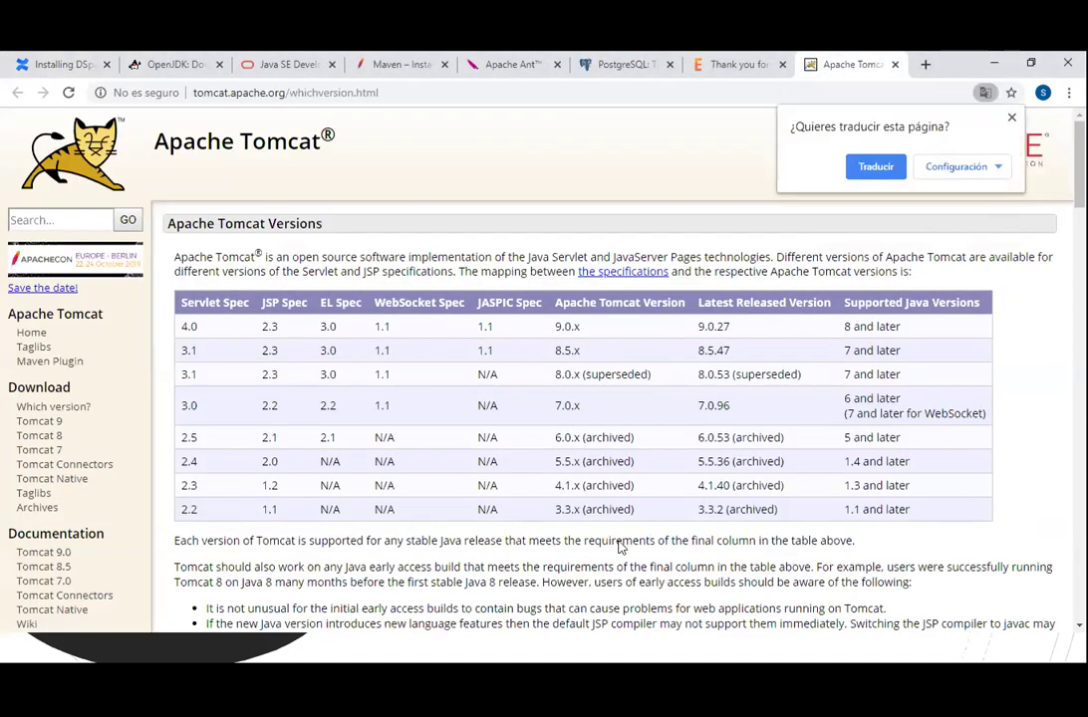
scroll(322, 369, "down", 1)
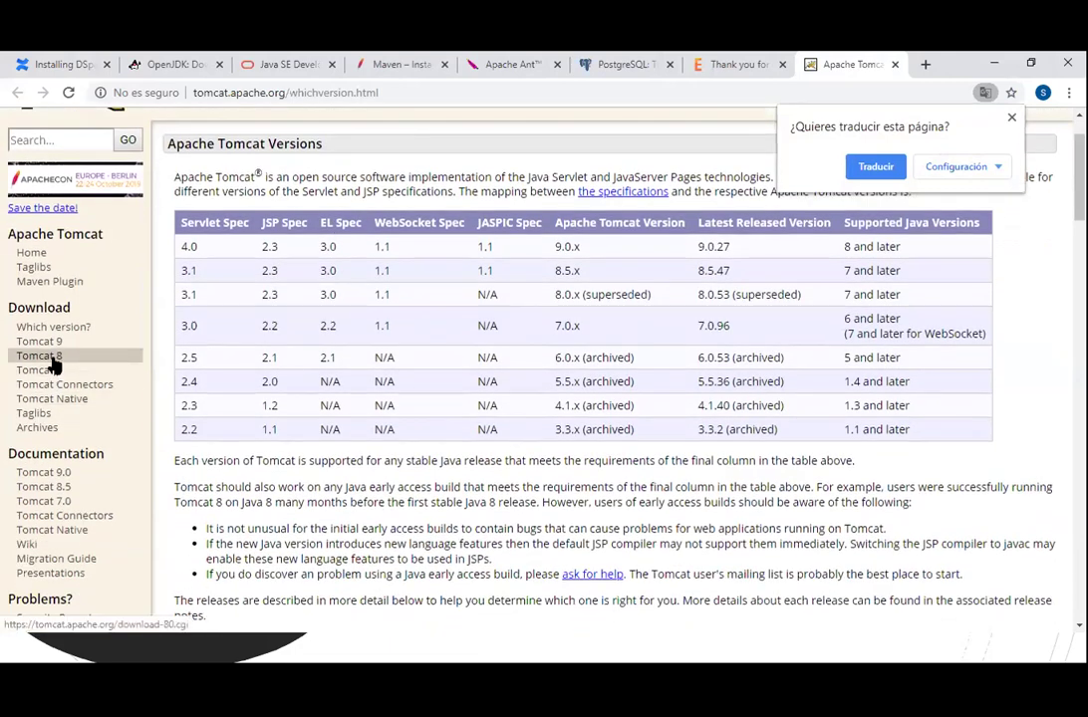
left_click(52, 359)
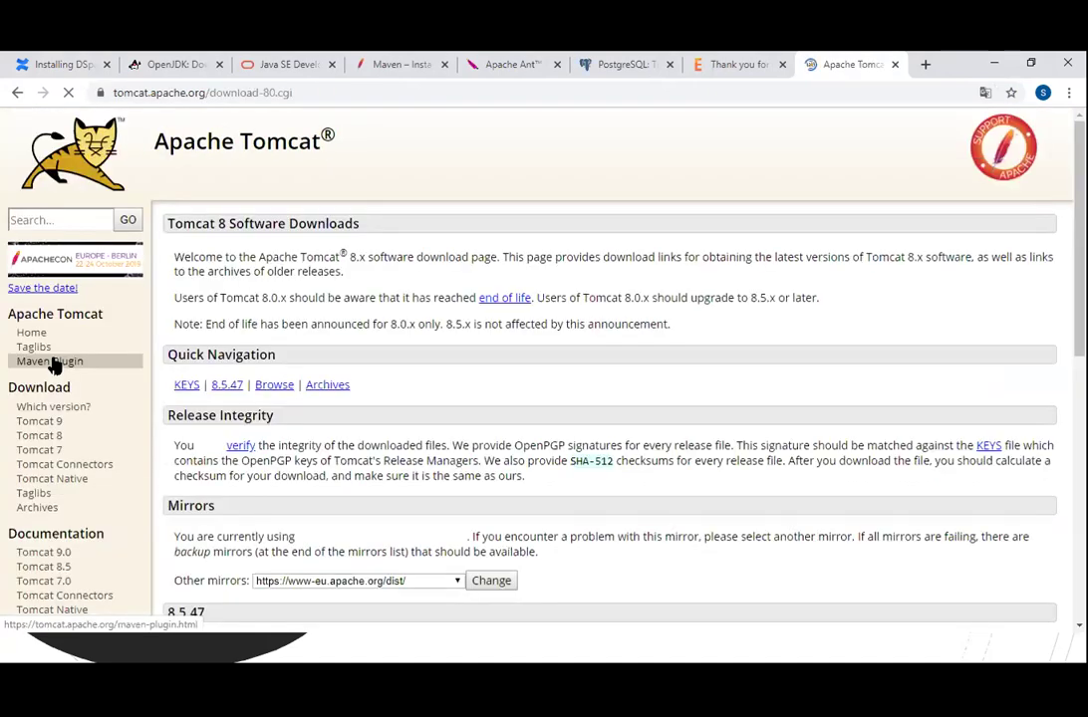
scroll(389, 453, "down", 2)
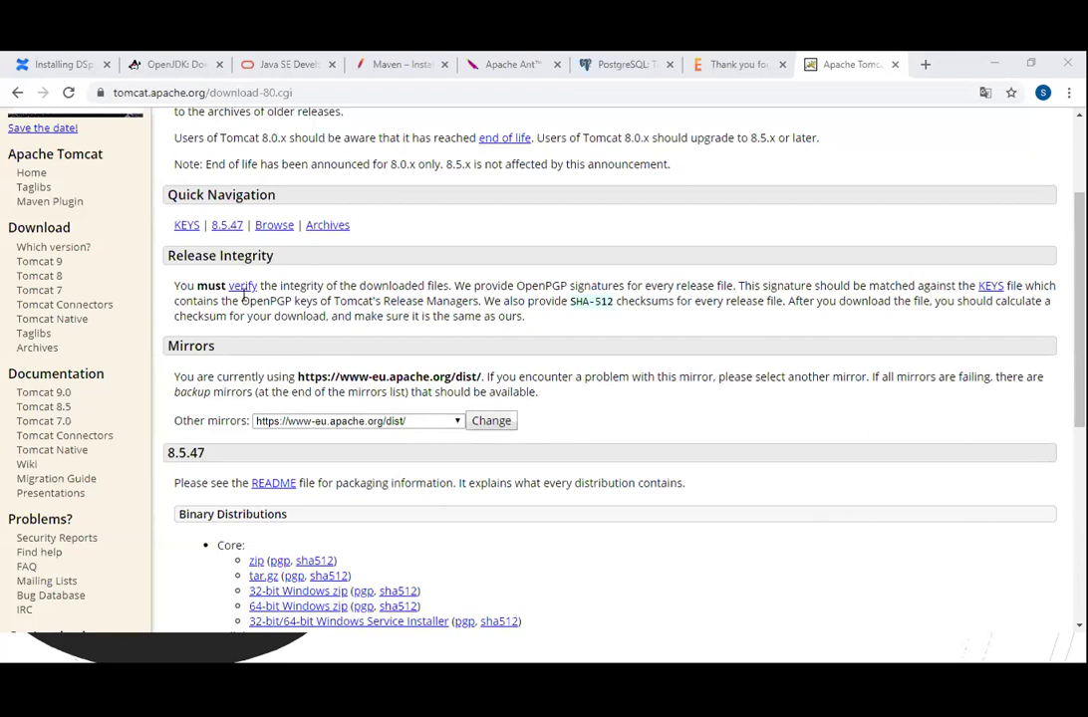
Go to the Tomcat 7 download page and locate the 7.0.96 Binary Distributions heading
left_click(60, 292)
scroll(382, 454, "down", 4)
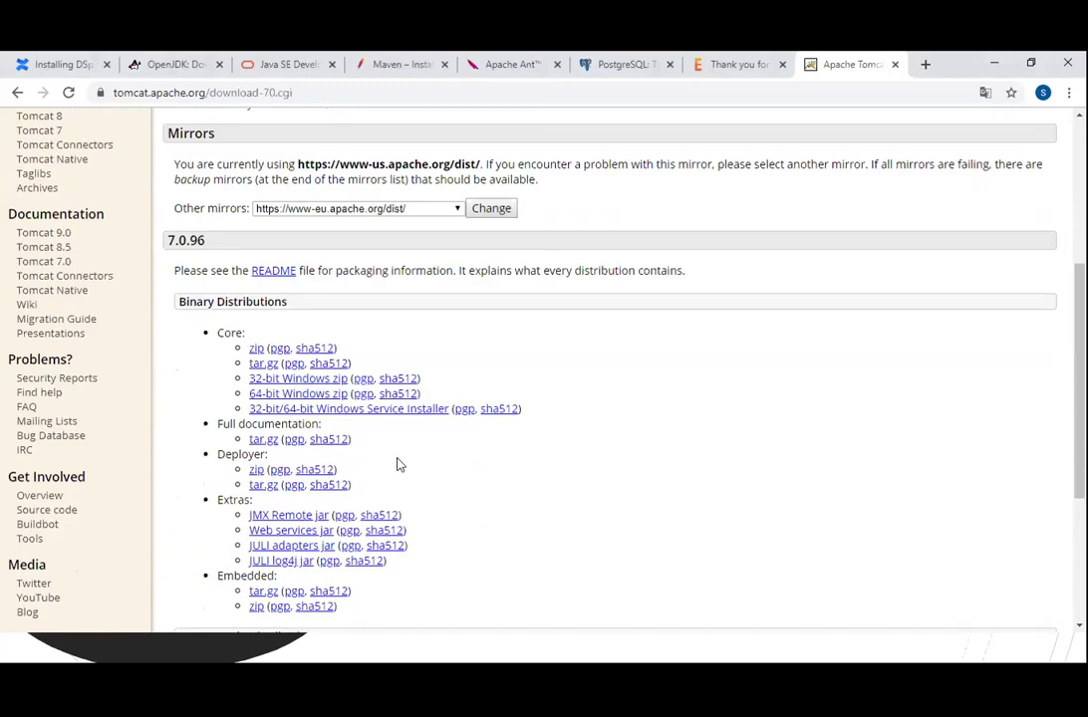
left_click_drag(291, 305, 183, 303)
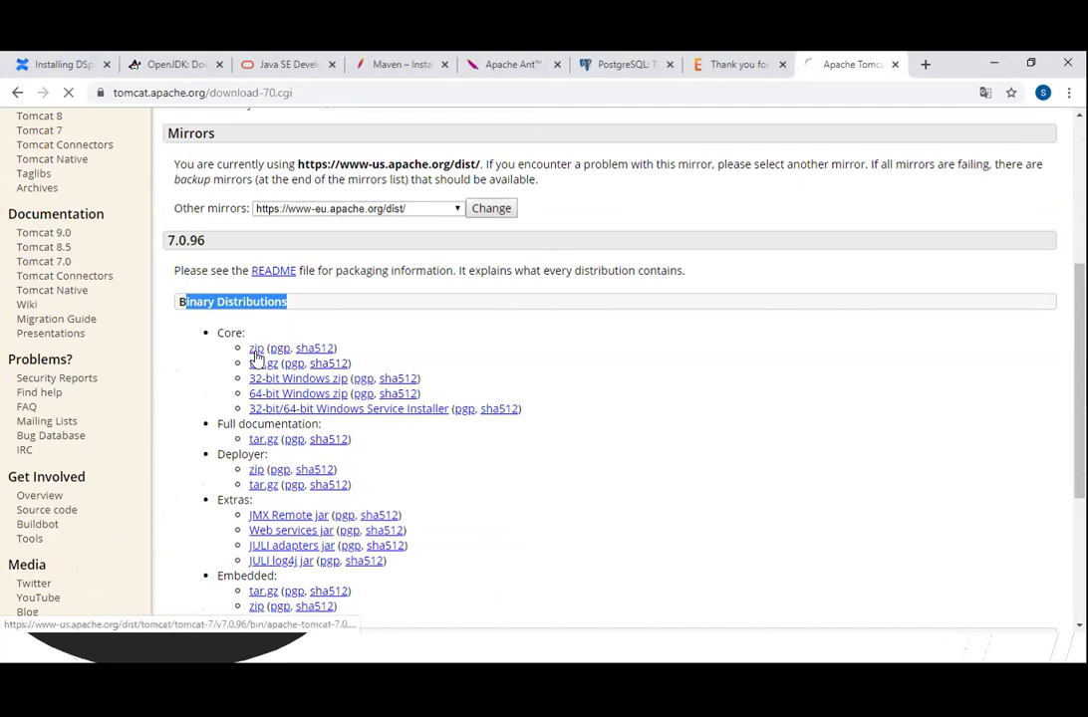
Download the Tomcat 7.0.96 core zip (9.3 MB)
left_click(256, 351)
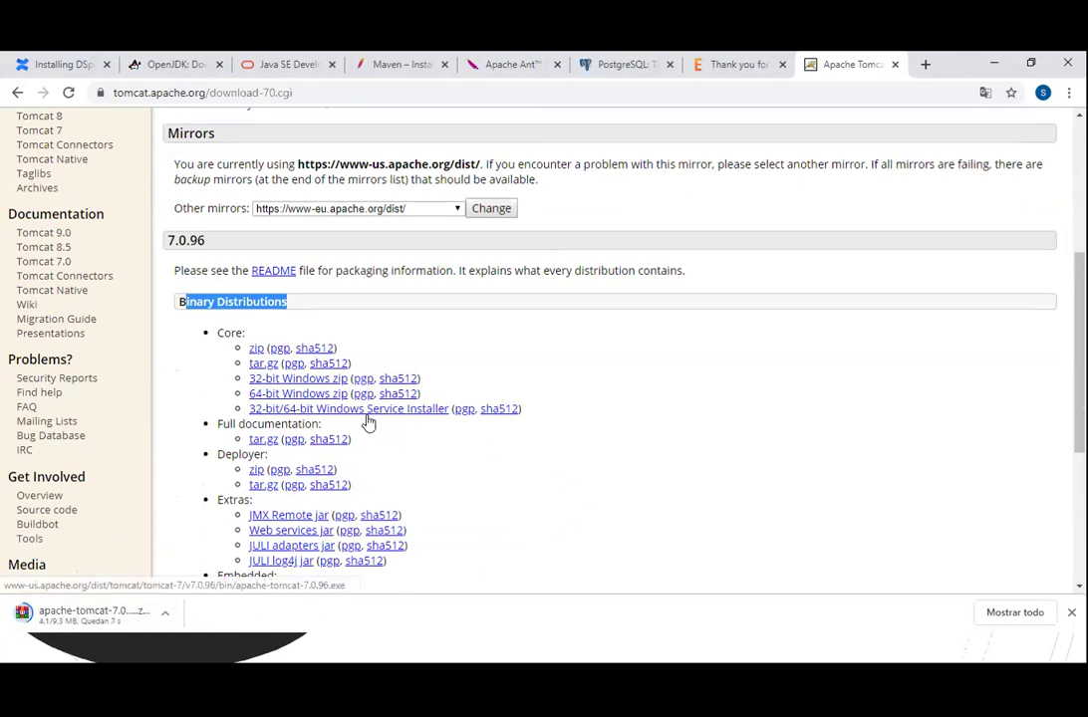
scroll(451, 407, "down", 2)
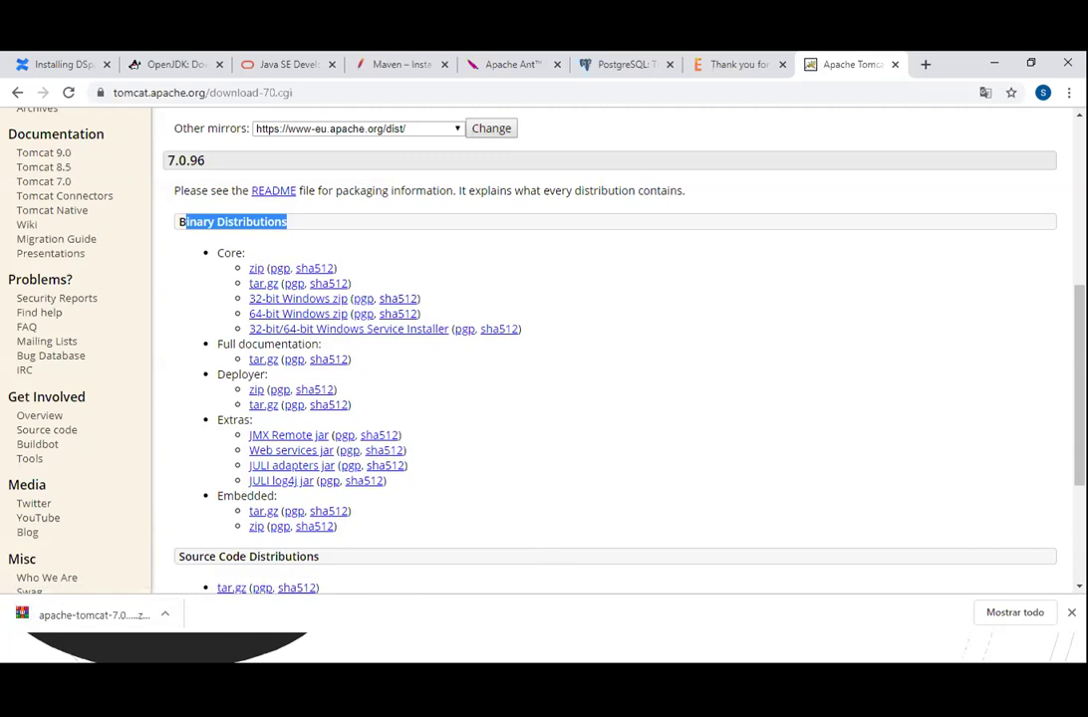
Paste the downloaded apache-tomcat-7.0.96 zip into the C:\apache folder
key("super+d")
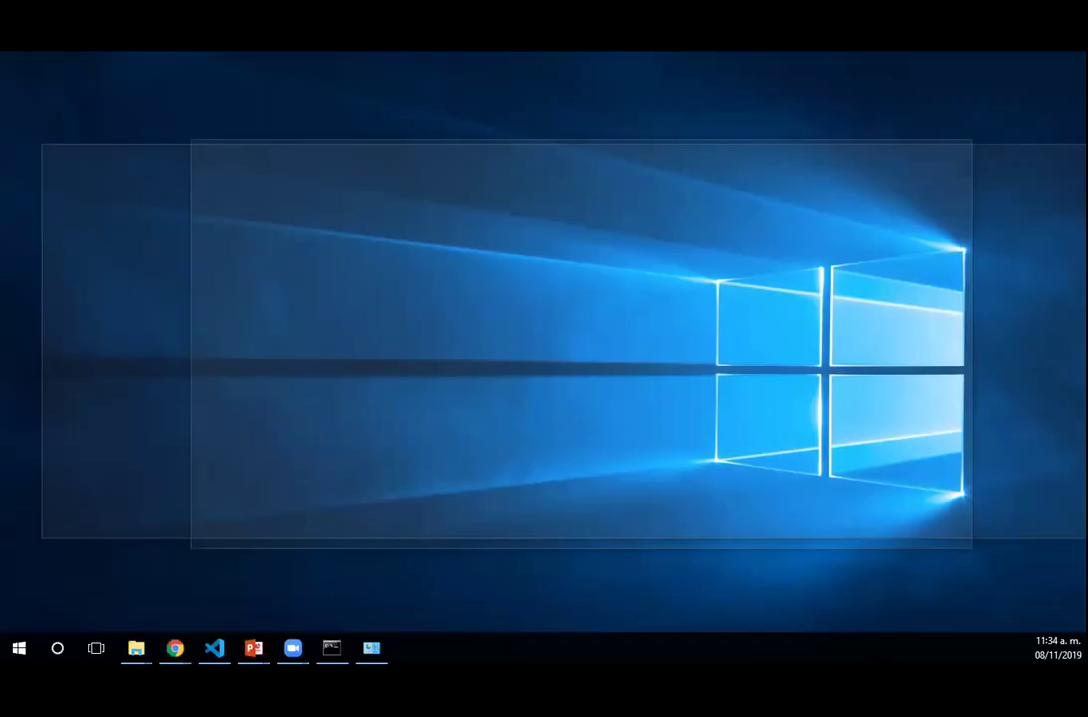
key("super+d")
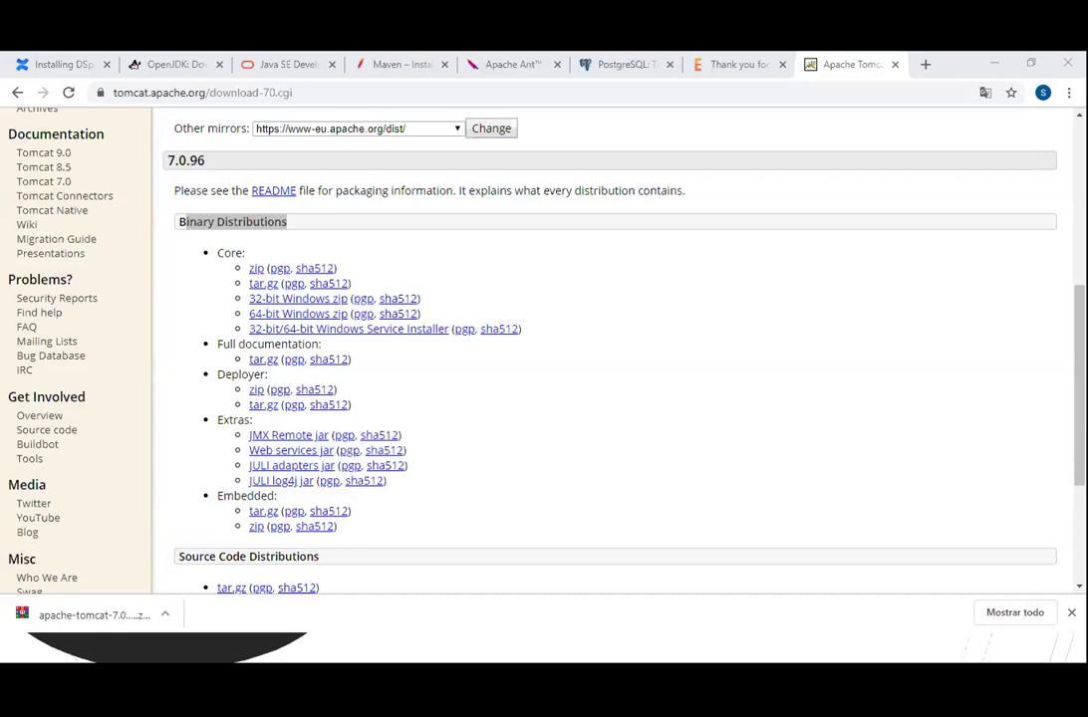
key("alt+Tab")
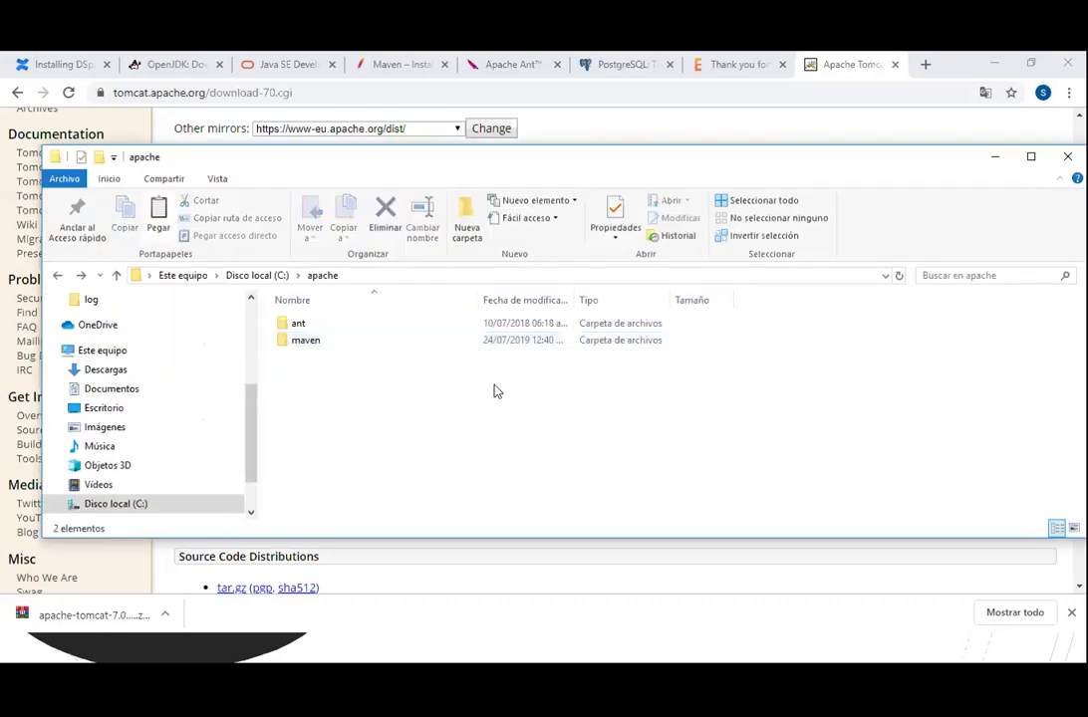
key("ctrl+v")
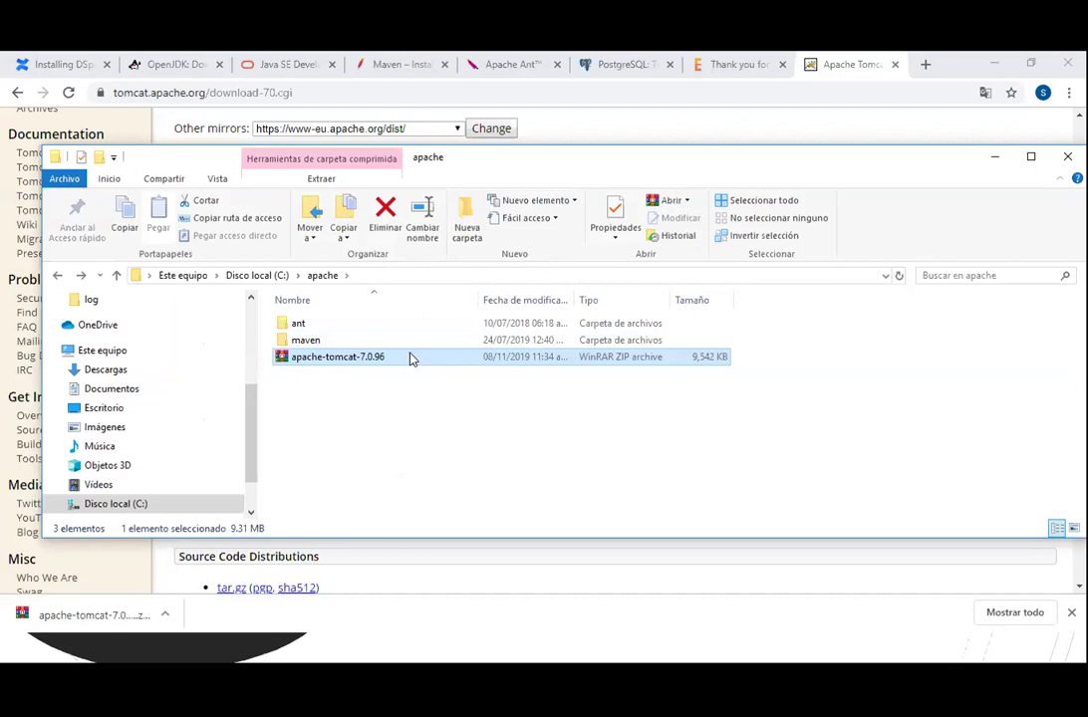
Extract the apache-tomcat-7.0.96 zip in place with Extract Here
right_click(408, 357)
left_click(372, 428)
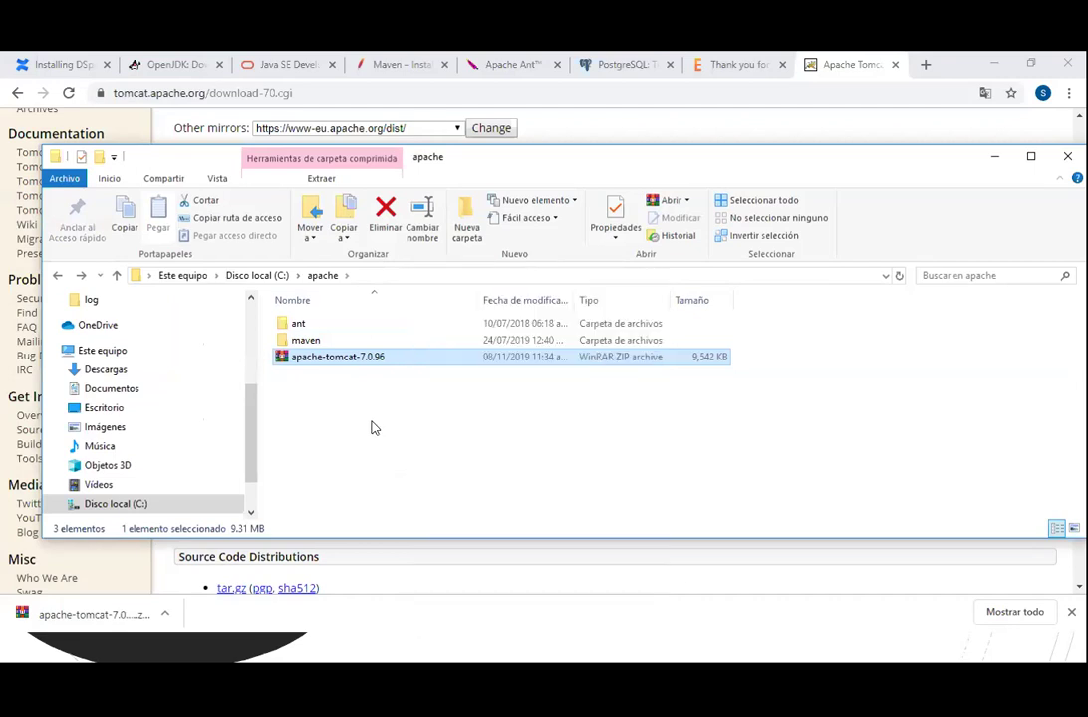
left_click(376, 361)
right_click(390, 359)
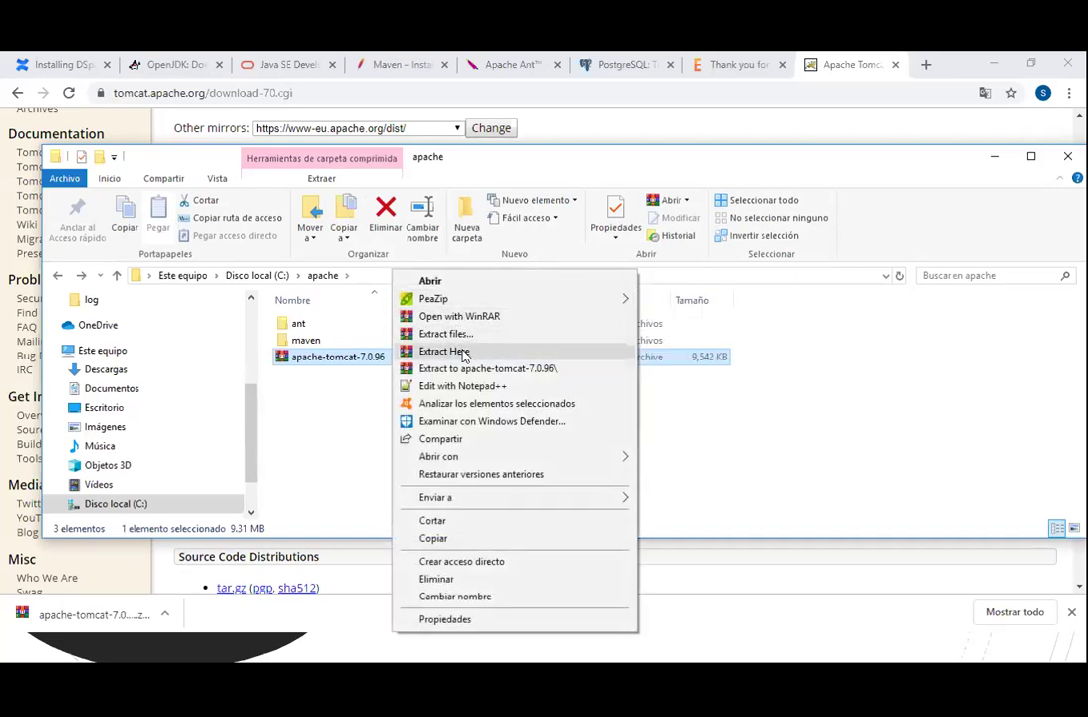
left_click(463, 354)
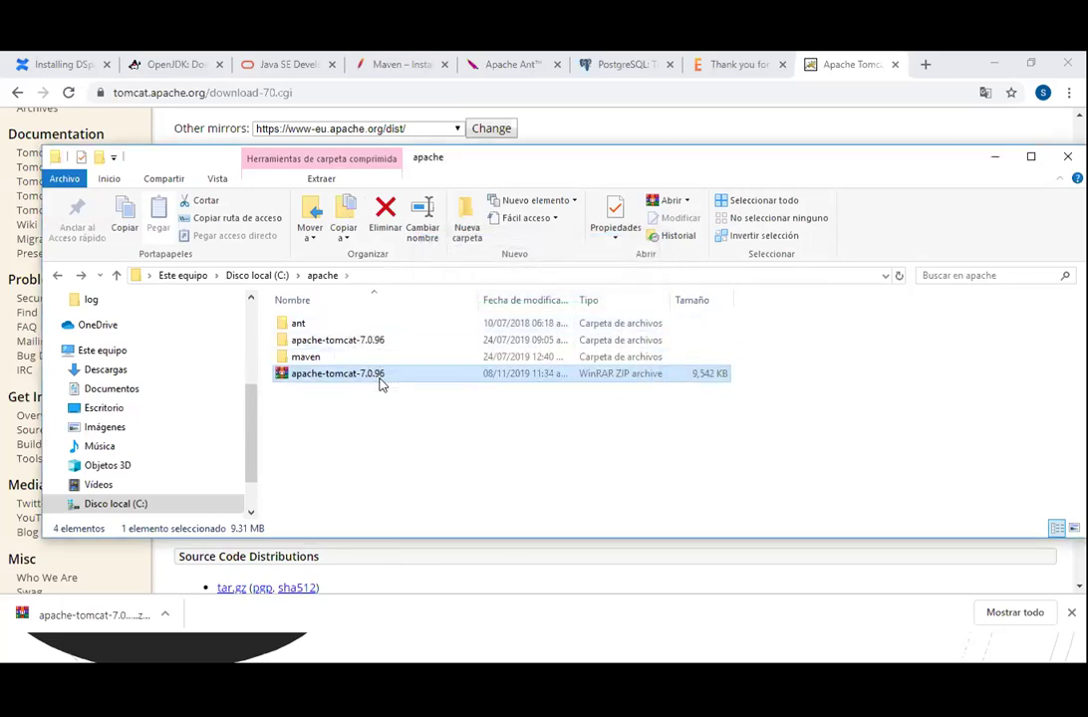
Inspect the apache-tomcat-7.0.96 folder contents, go back up, and close Chrome's downloads bar
double_click(371, 342)
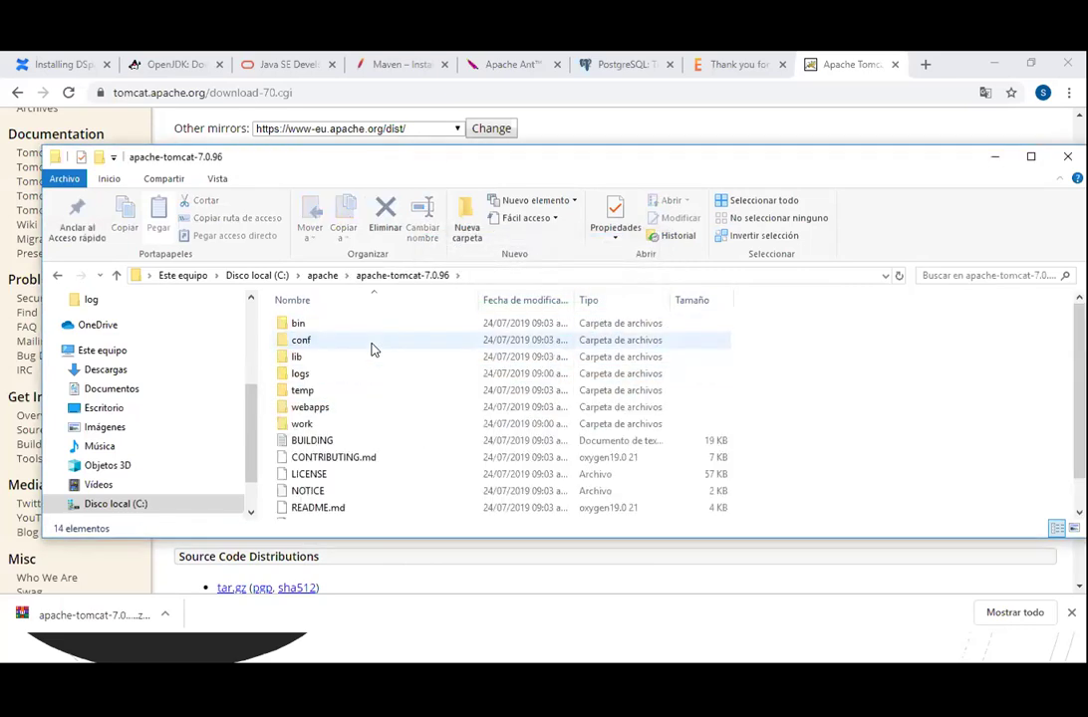
scroll(442, 424, "down", 1)
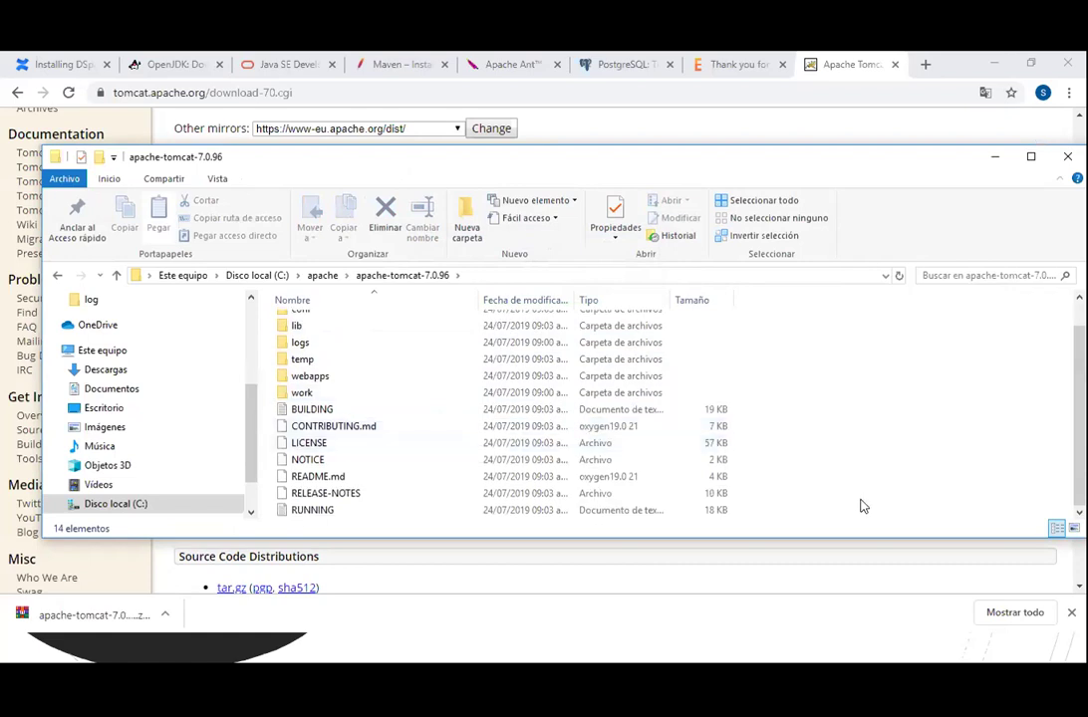
key("BackSpace")
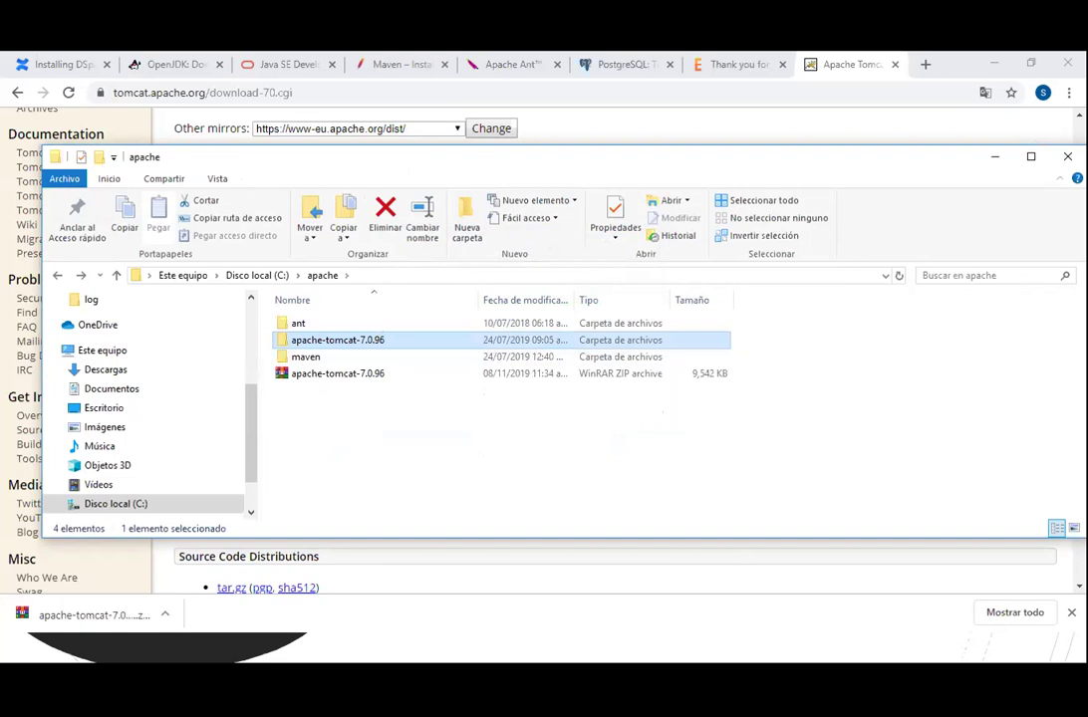
left_click(862, 550)
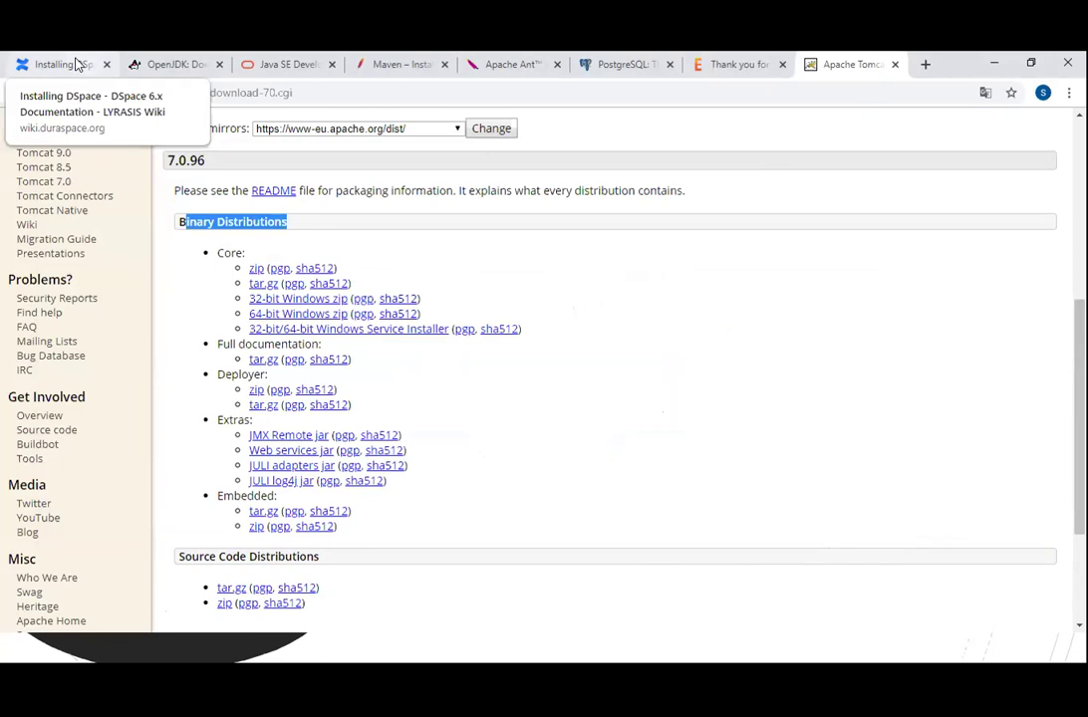
Scroll through the Tomcat notes on the Installing DSpace wiki page
left_click(78, 63)
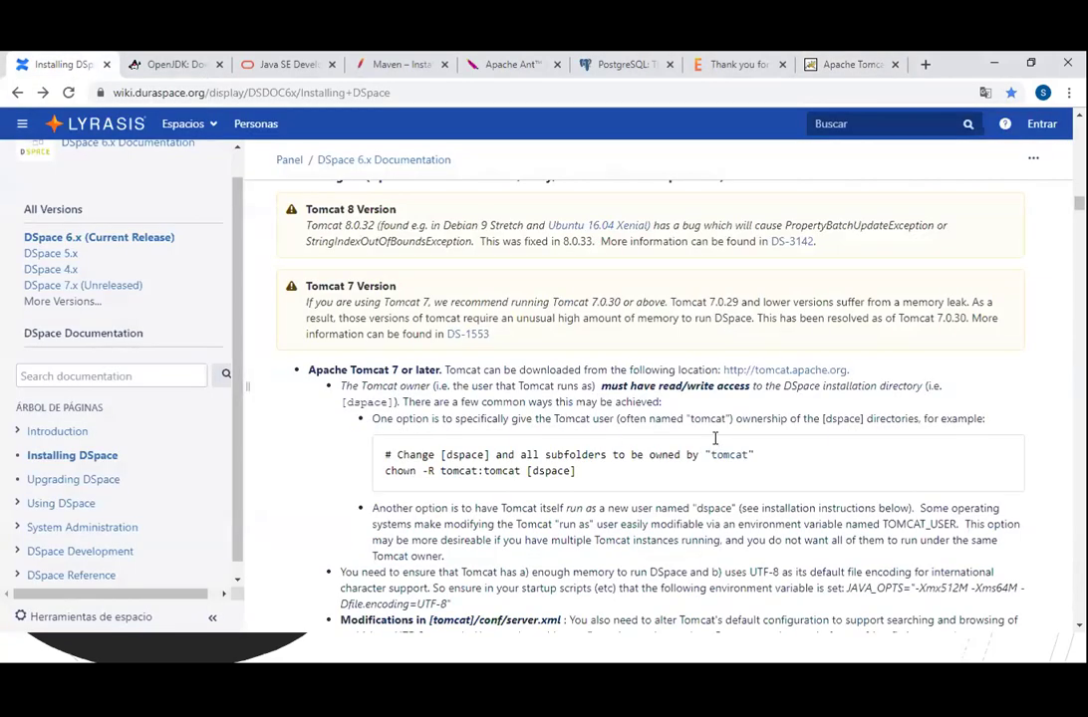
scroll(697, 434, "down", 1)
scroll(714, 438, "down", 2)
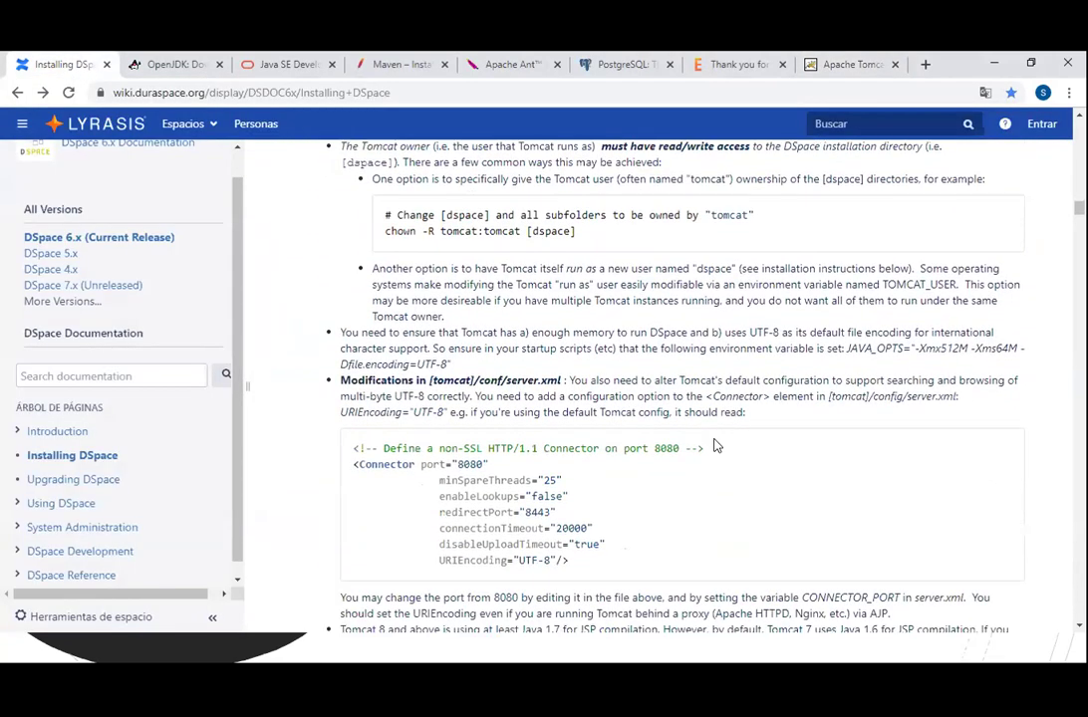
scroll(714, 446, "down", 2)
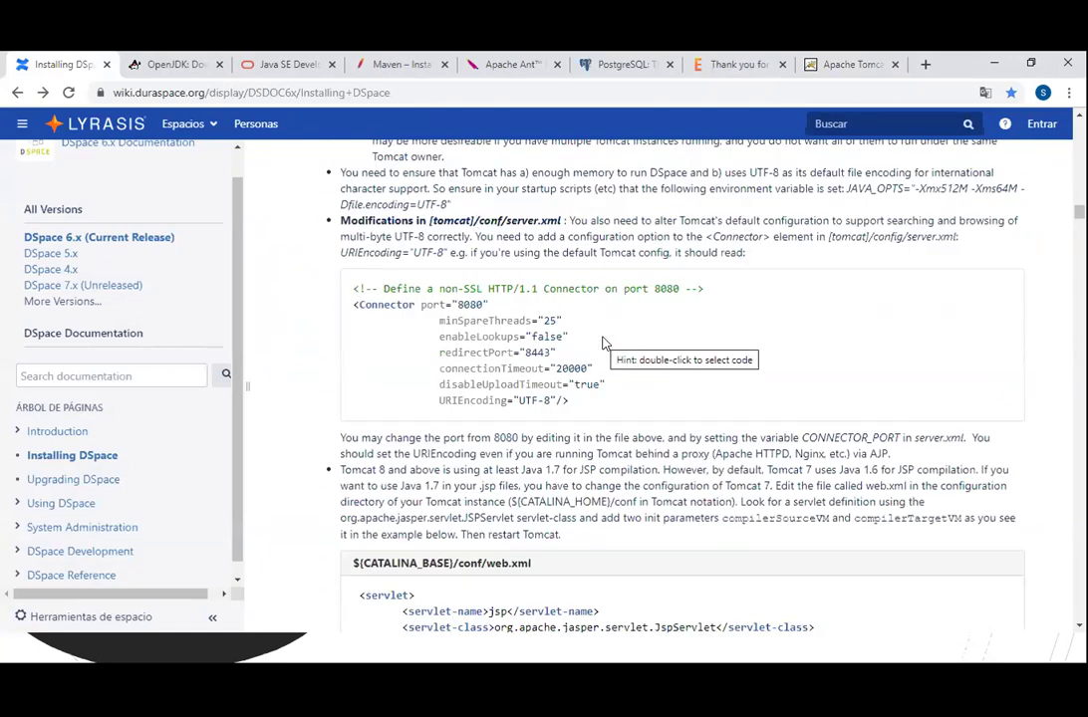
scroll(603, 344, "down", 1)
scroll(602, 344, "up", 1)
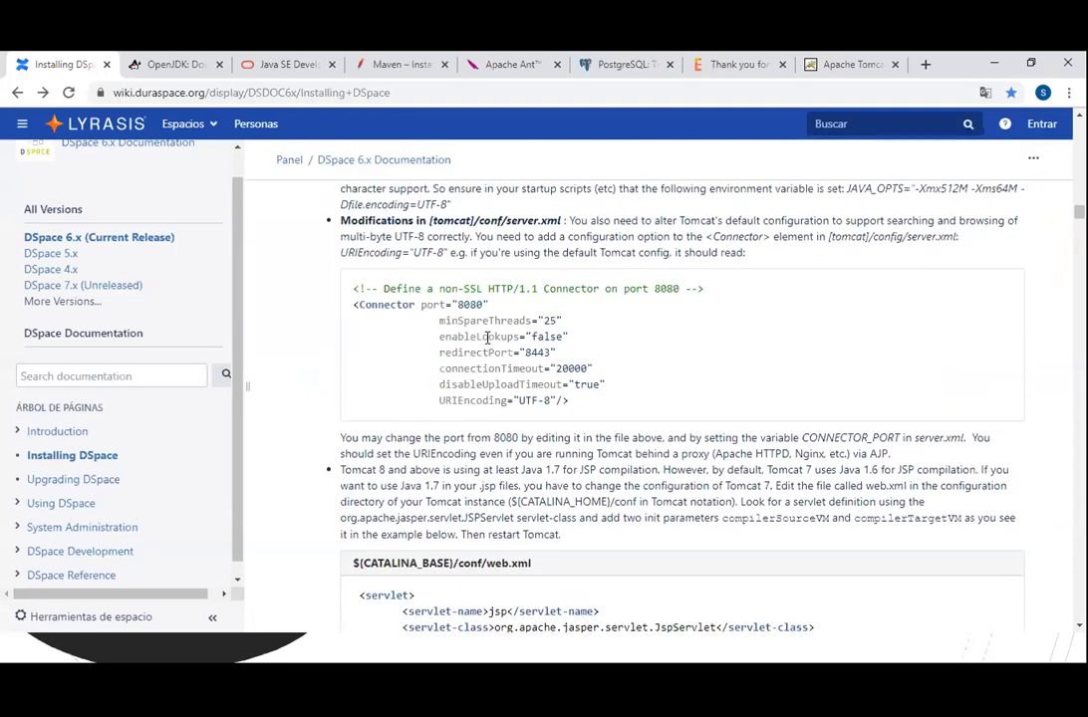
scroll(684, 437, "down", 2)
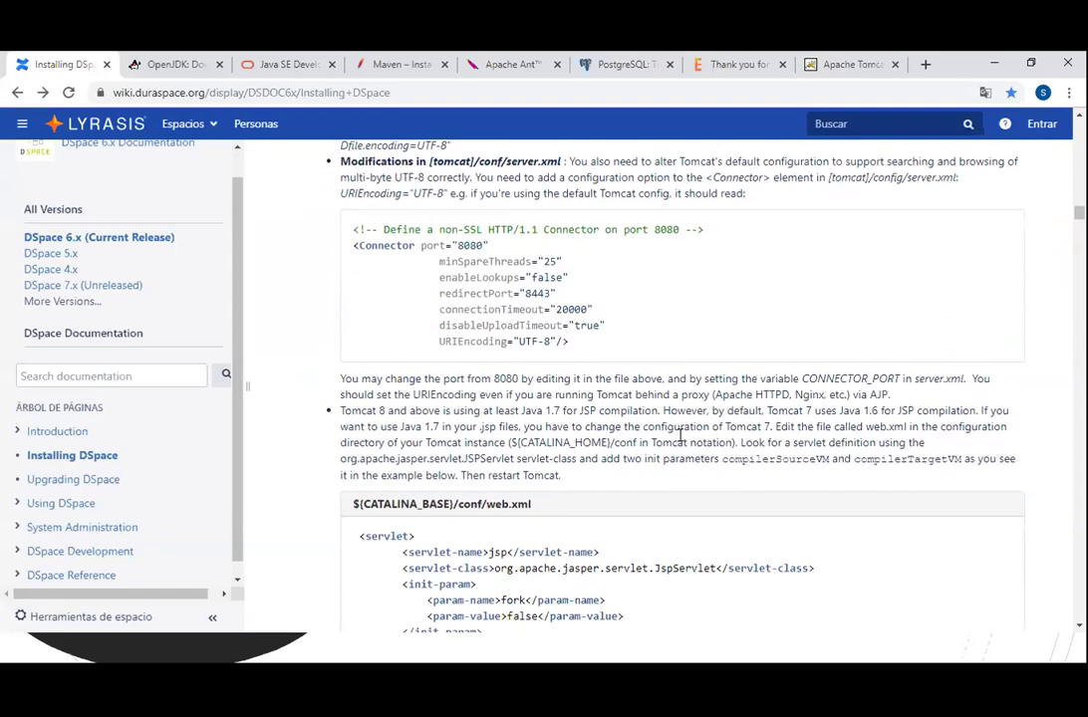
scroll(681, 440, "down", 2)
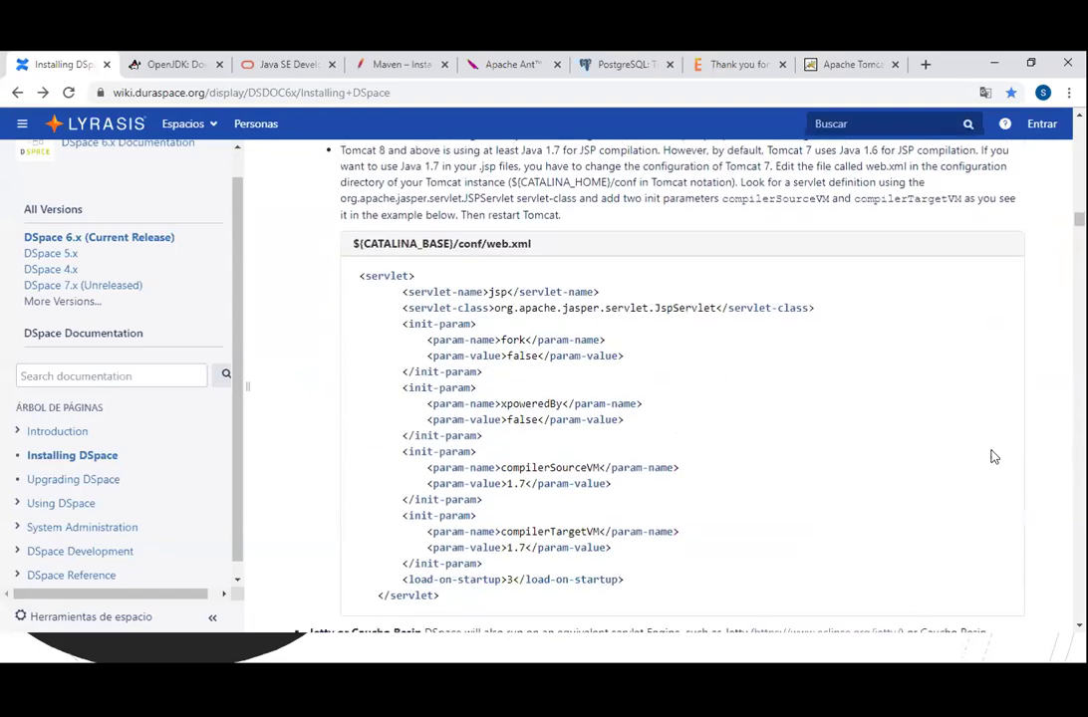
scroll(698, 377, "down", 1)
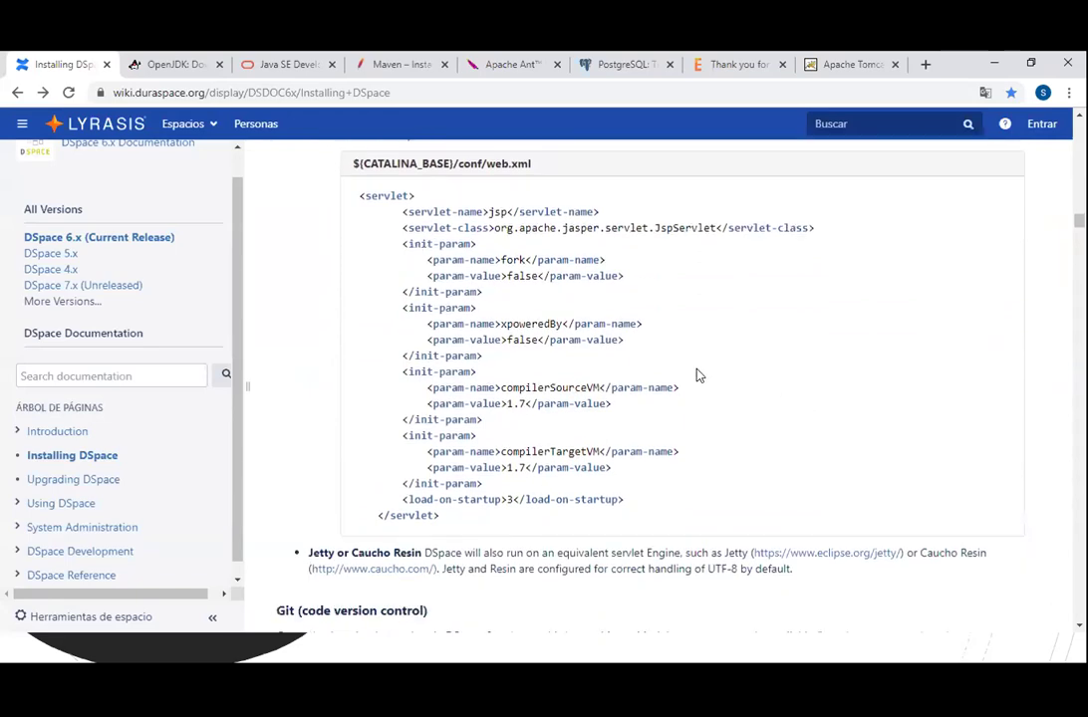
scroll(697, 376, "down", 5)
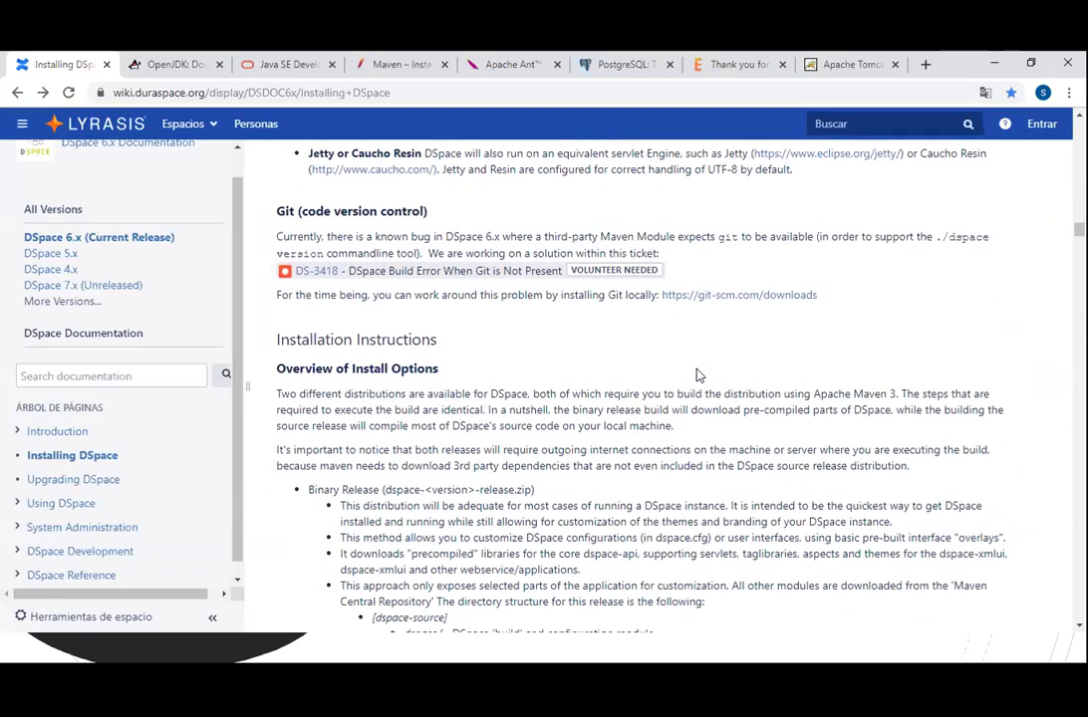
scroll(697, 376, "down", 2)
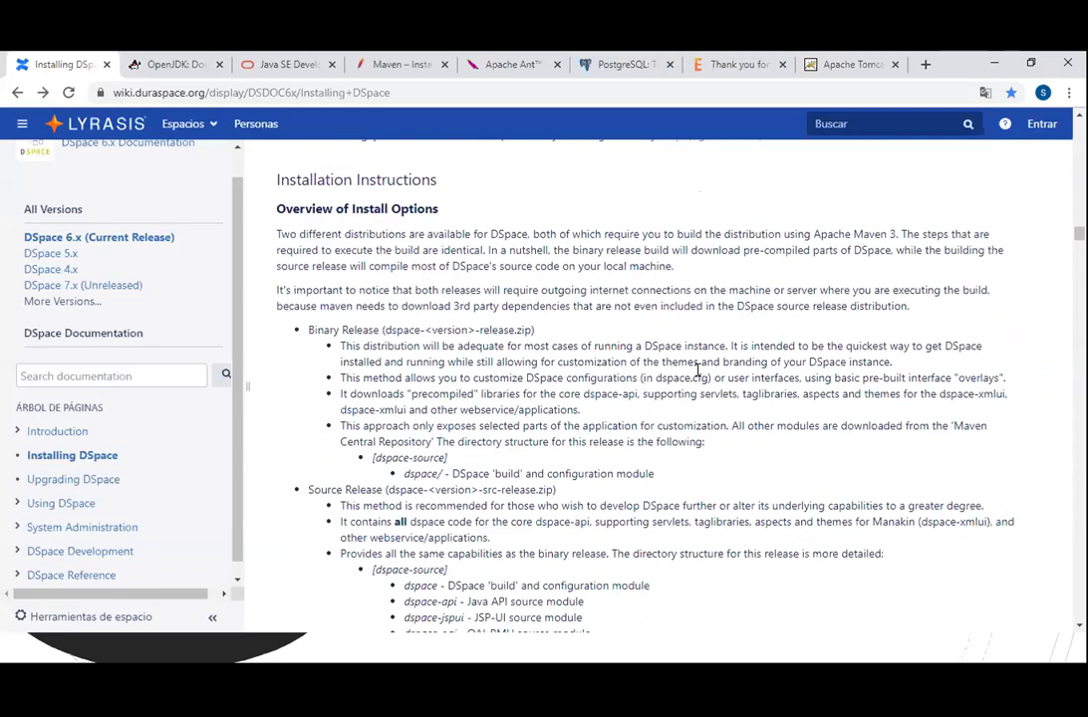
scroll(697, 368, "down", 7)
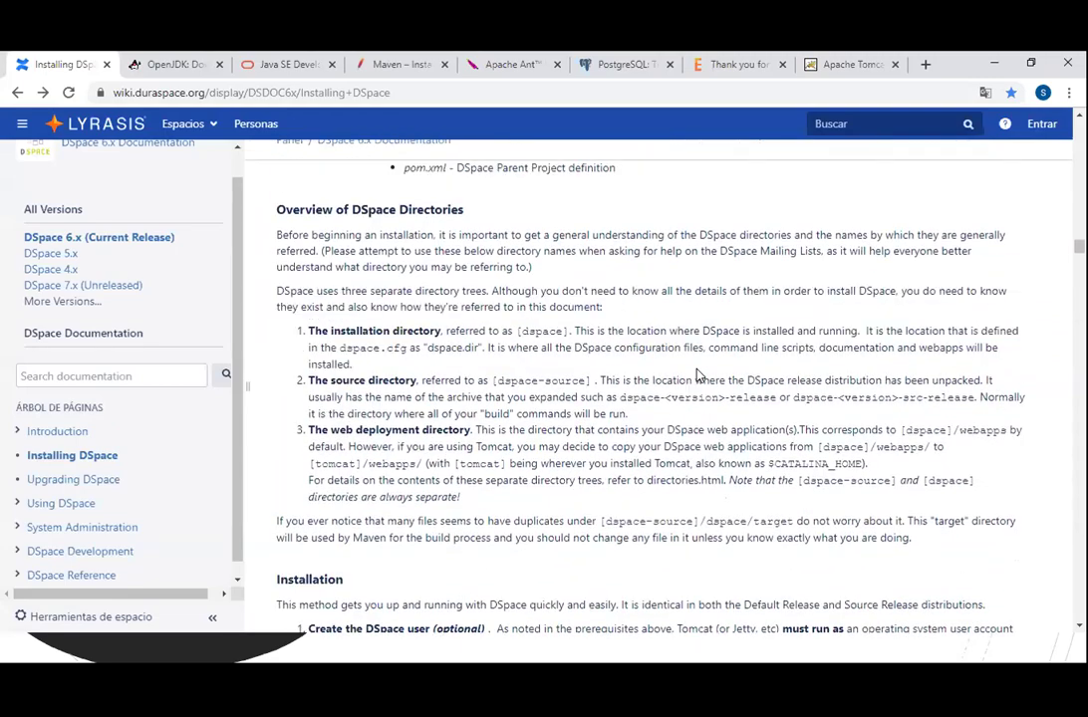
scroll(698, 375, "up", 3)
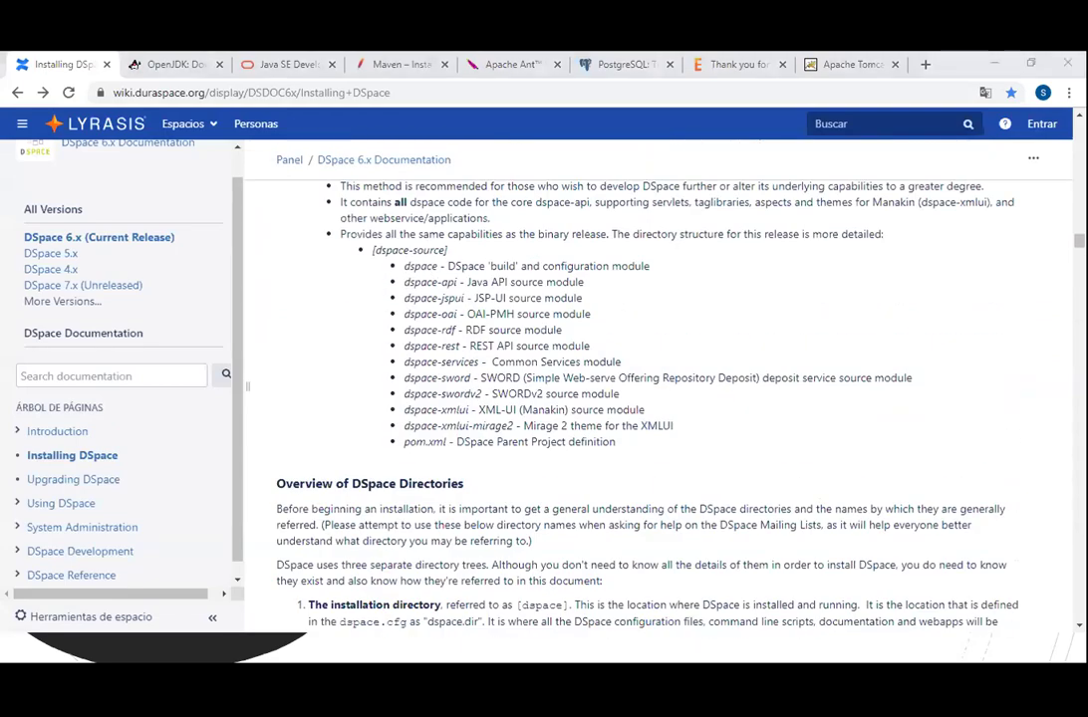
Start the slideshow and advance to the Instalación slide of DSpace installation commands
key("shift+F5")
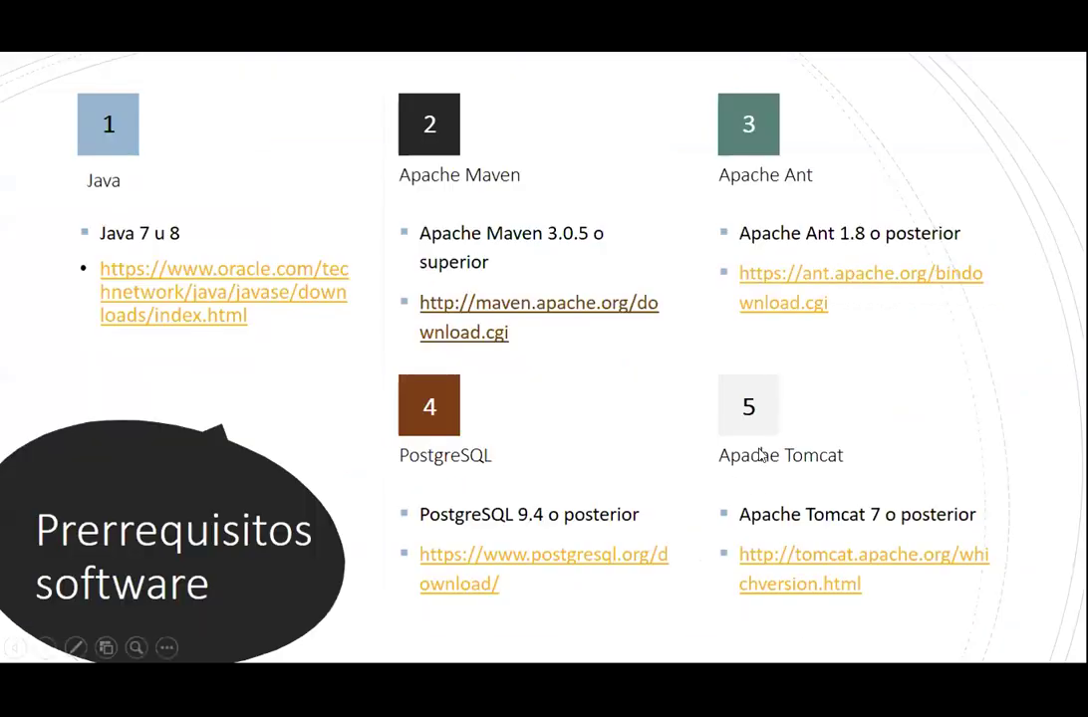
left_click(759, 454)
left_click(759, 454)
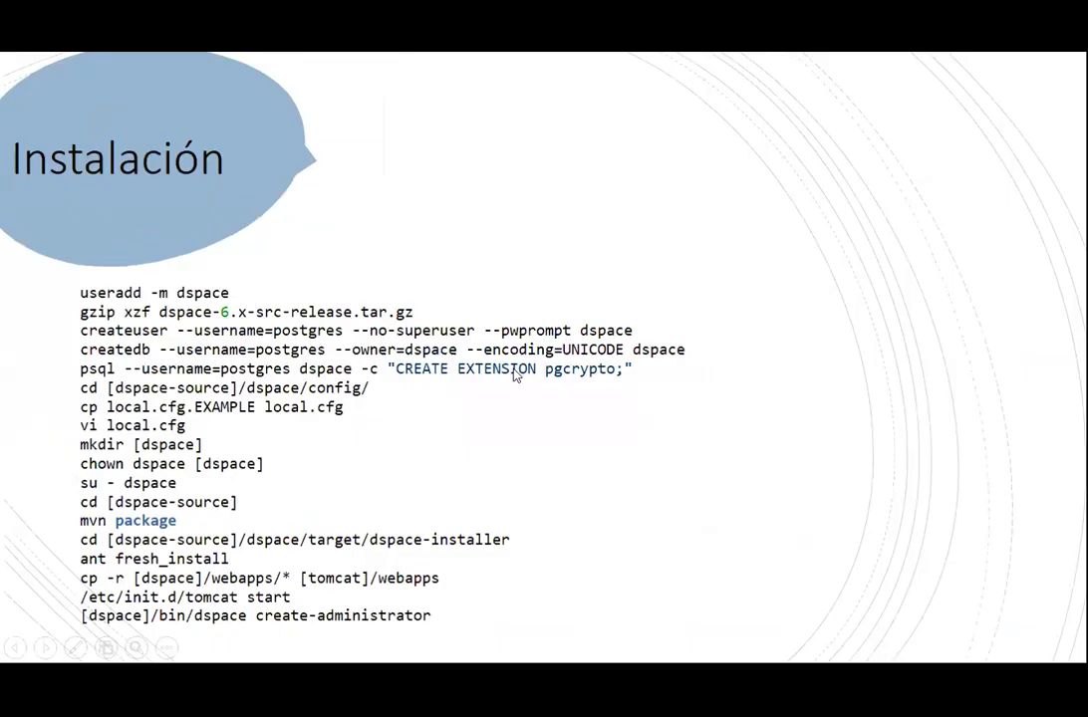
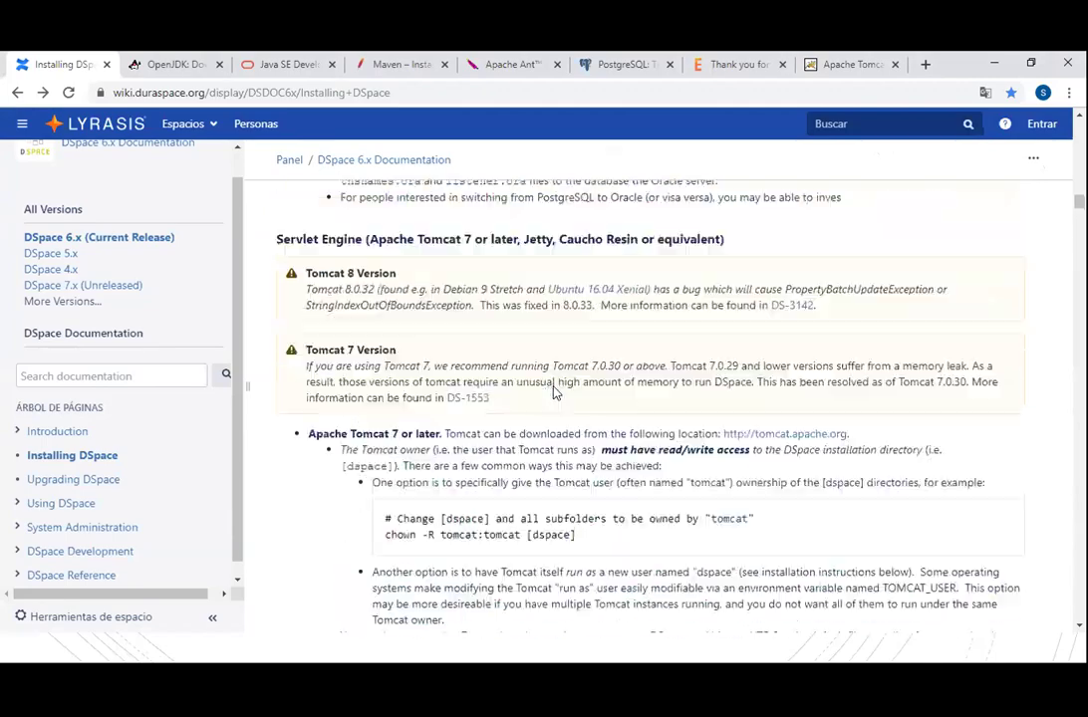
scroll(555, 395, "up", 20)
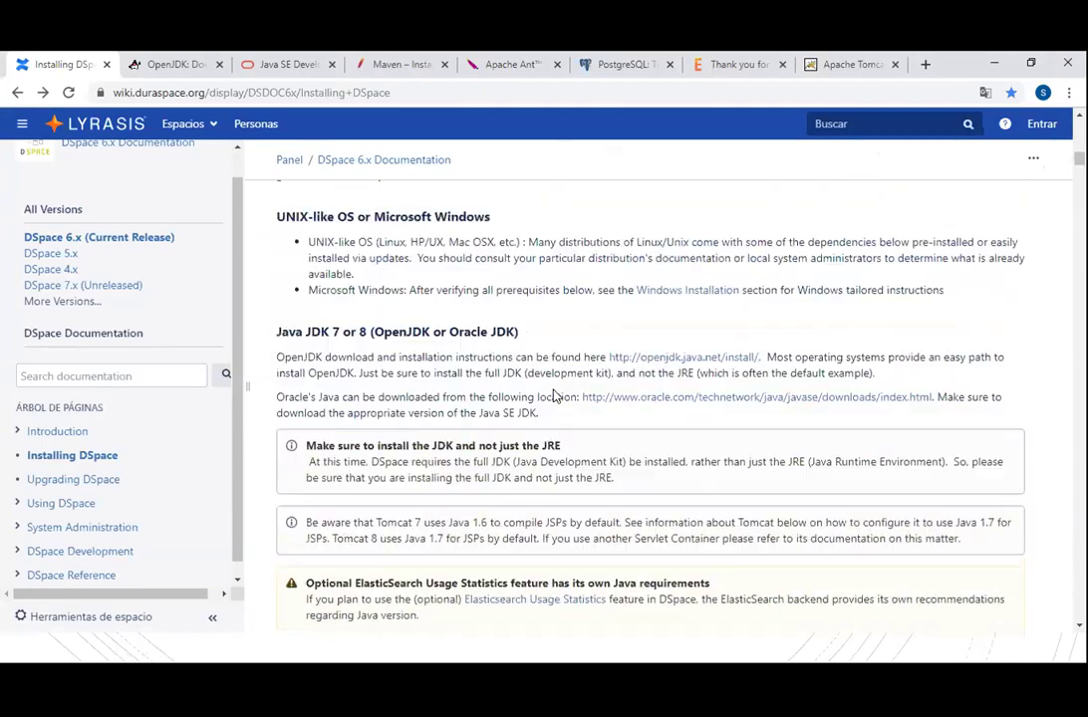
Scroll the Installing DSpace guide to the Git (code version control) section and select 'Git'
scroll(555, 396, "down", 1)
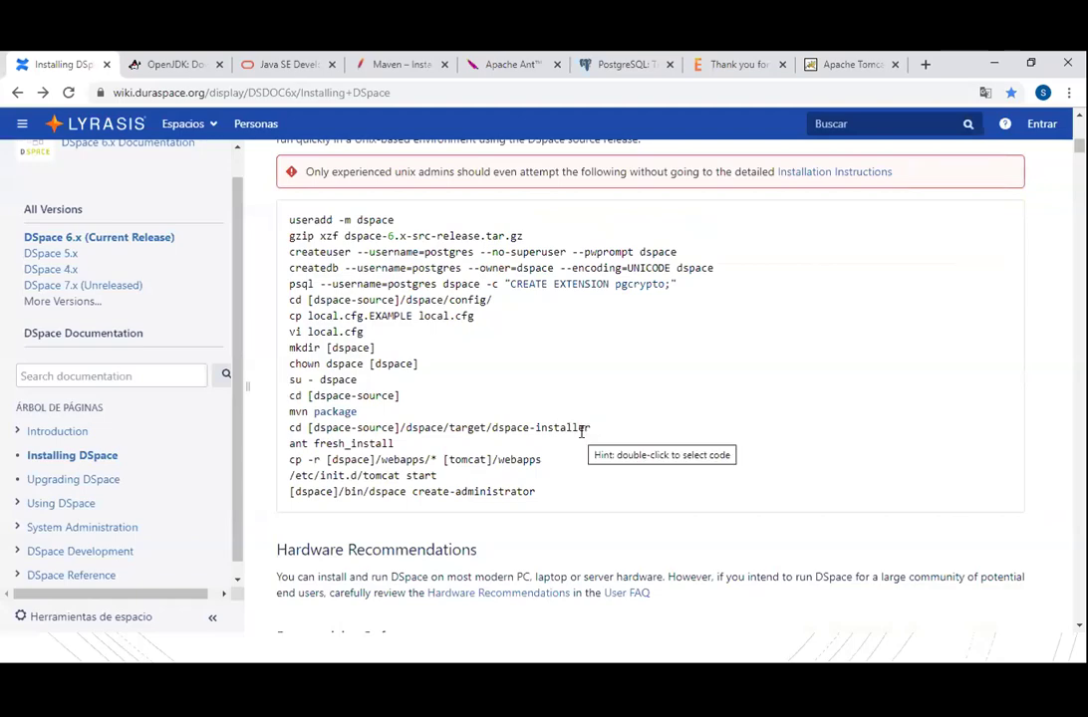
scroll(582, 429, "down", 10)
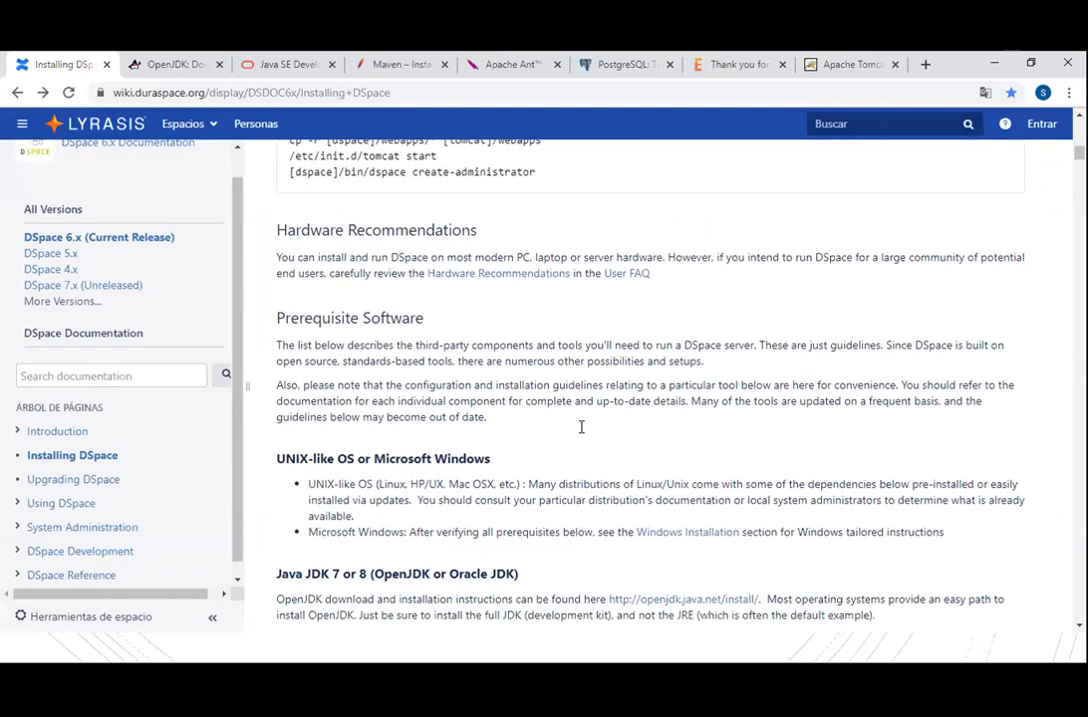
scroll(581, 427, "down", 15)
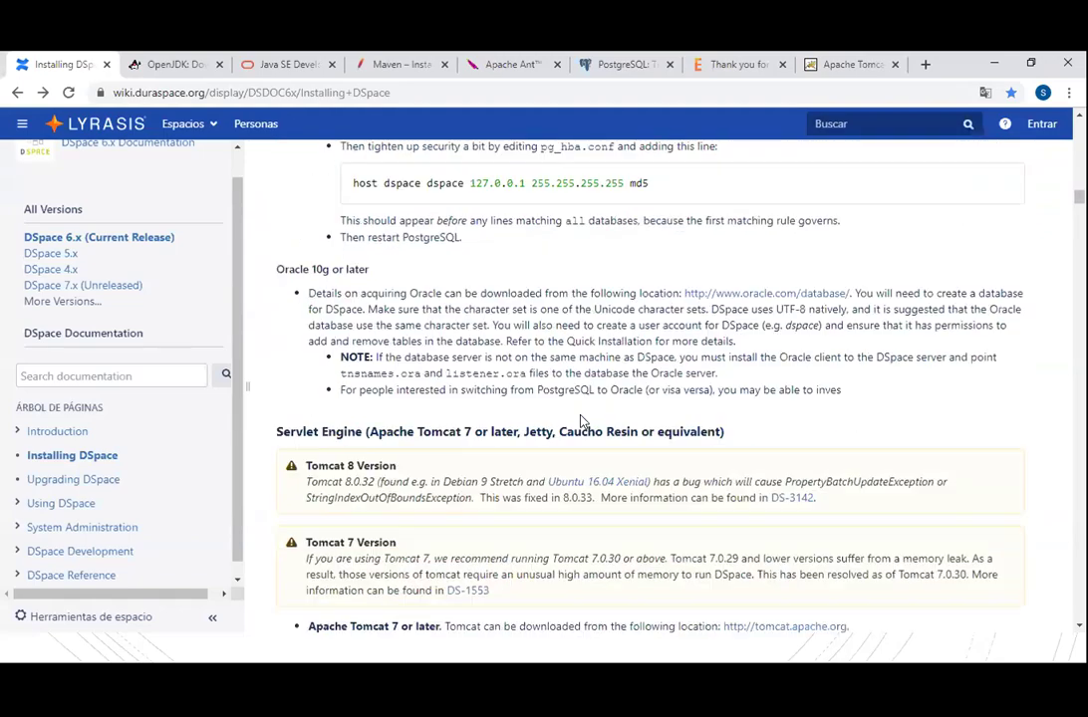
scroll(582, 417, "down", 15)
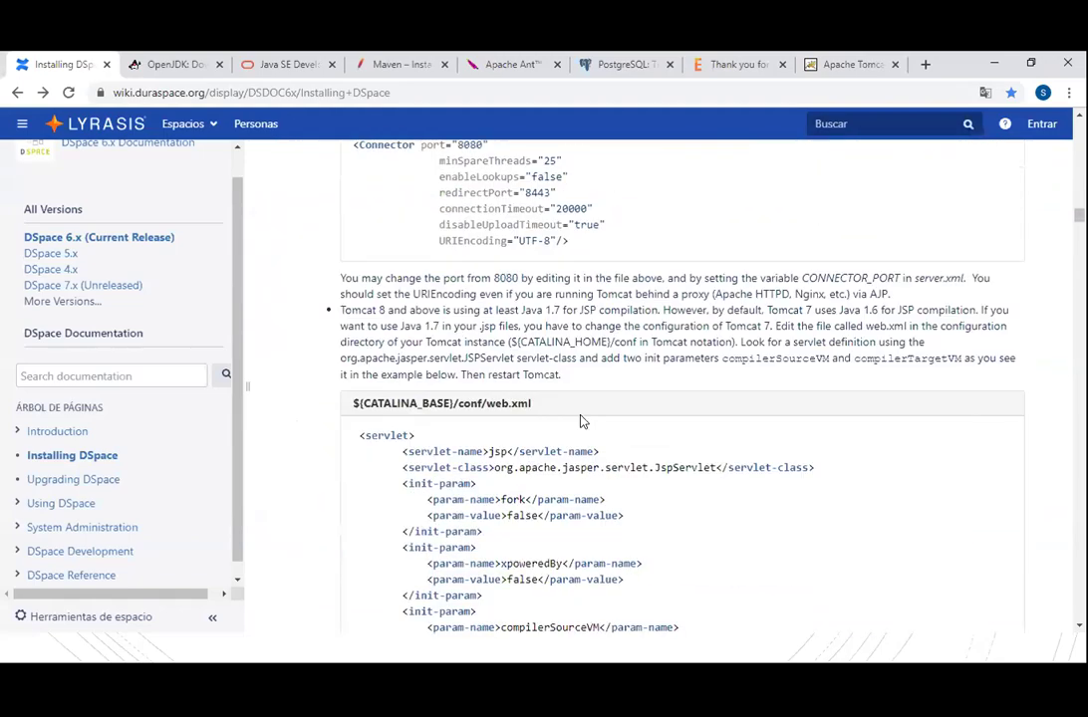
scroll(581, 420, "down", 4)
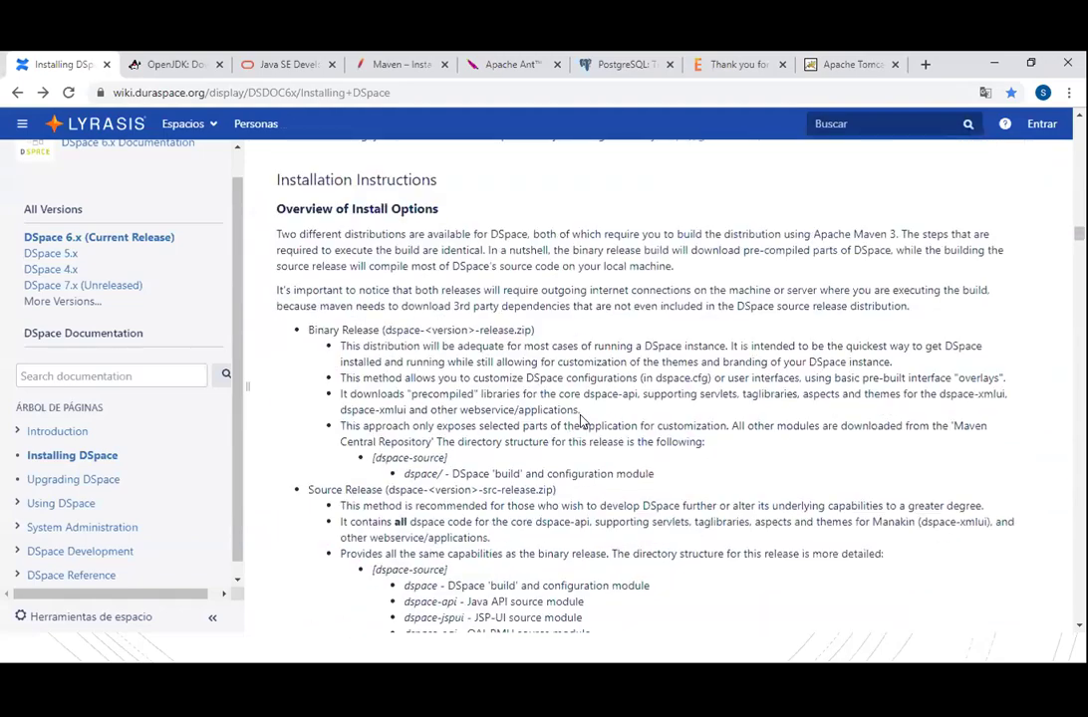
scroll(582, 420, "up", 4)
scroll(579, 414, "up", 1)
scroll(582, 414, "down", 1)
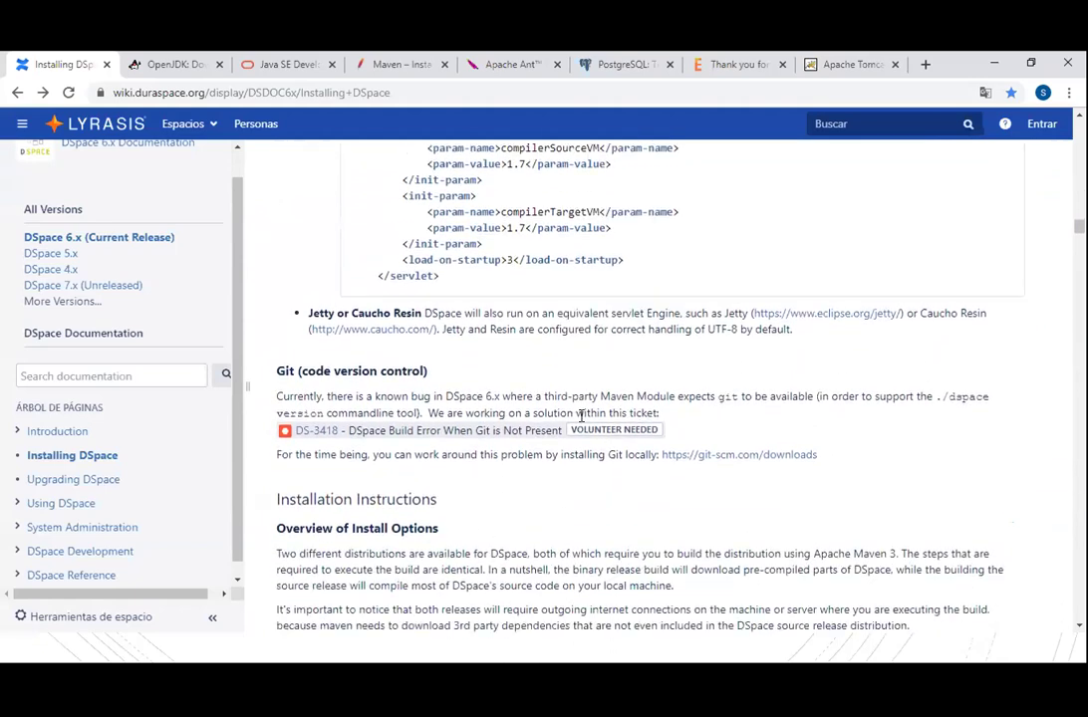
double_click(287, 370)
Download the 64-bit Git 2.24.0 for Windows installer from git-scm.com/downloads
middle_click(756, 455)
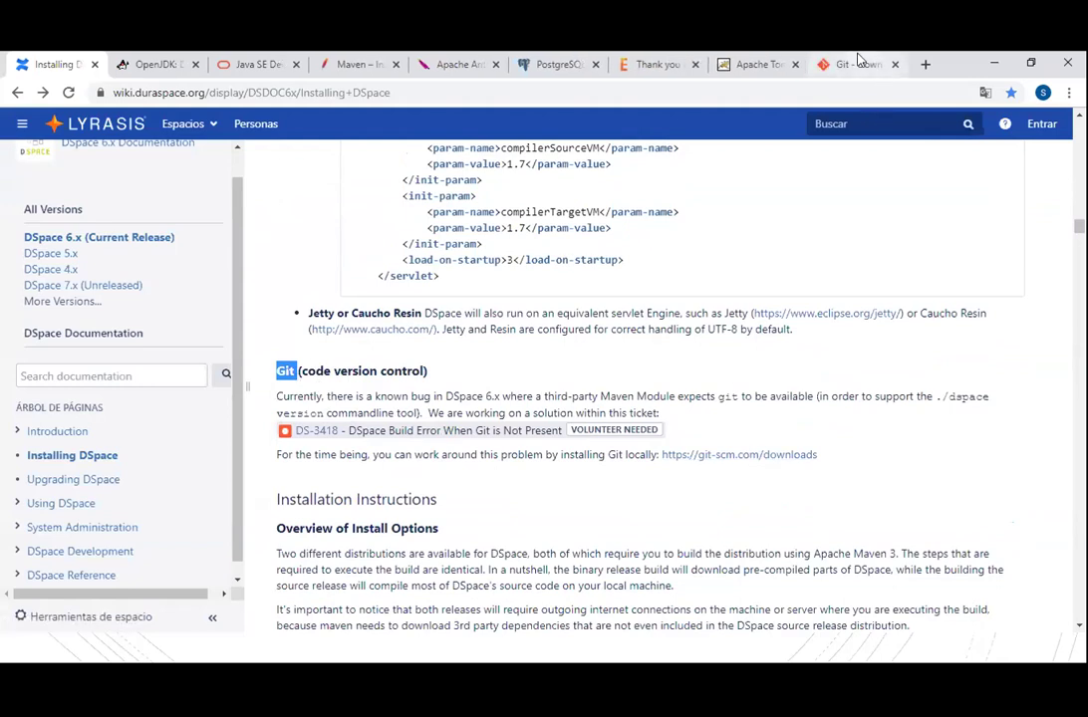
left_click(849, 66)
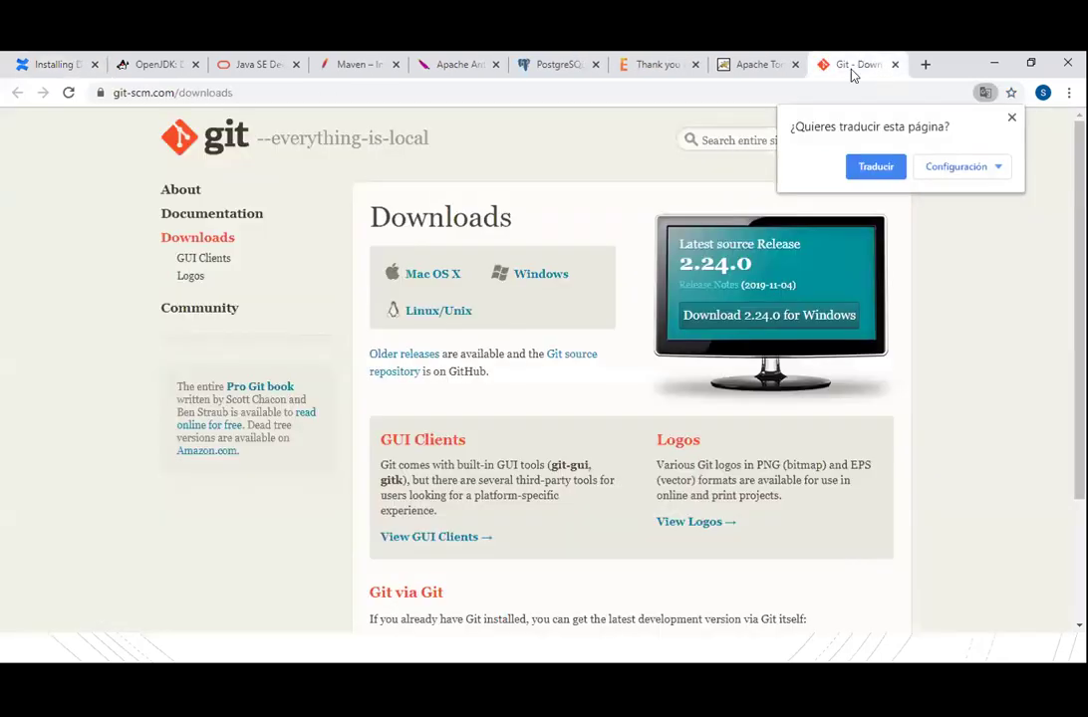
left_click(539, 283)
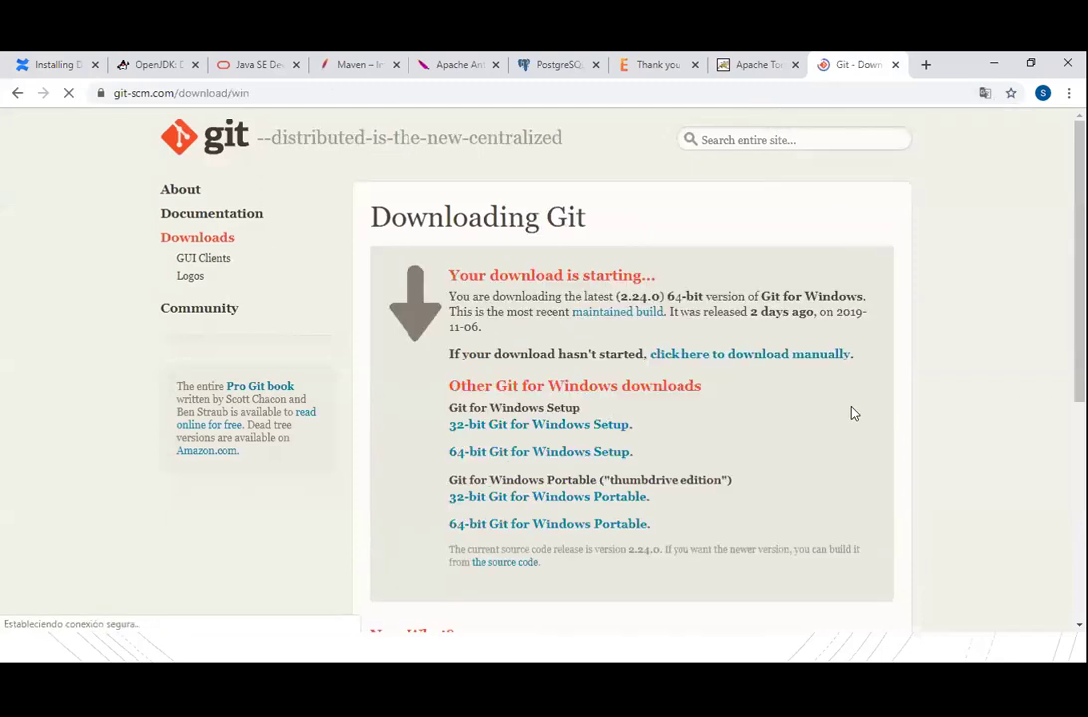
scroll(760, 421, "down", 3)
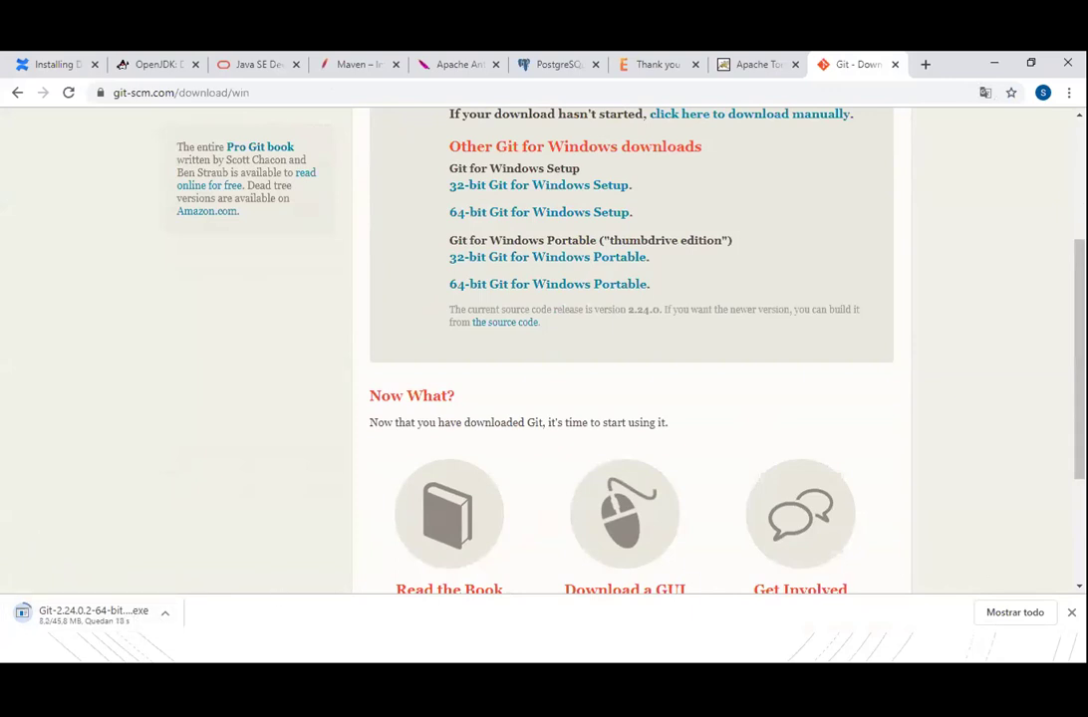
left_click(1071, 612)
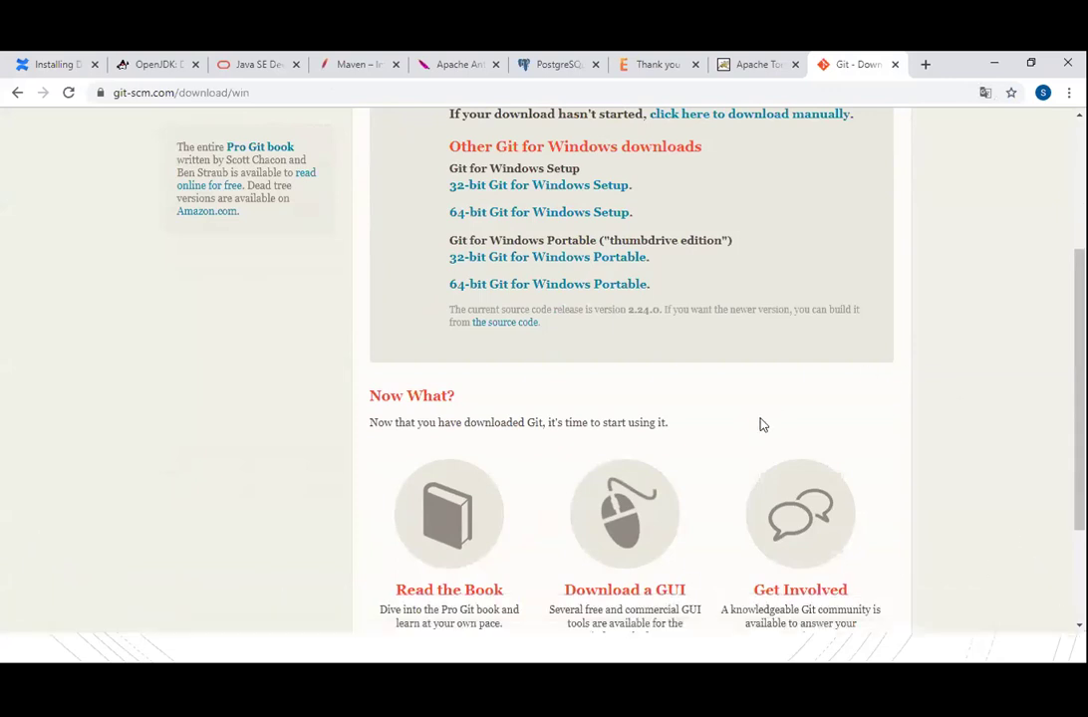
Close the Git downloads page and return to the Installing DSpace guide
scroll(760, 423, "up", 3)
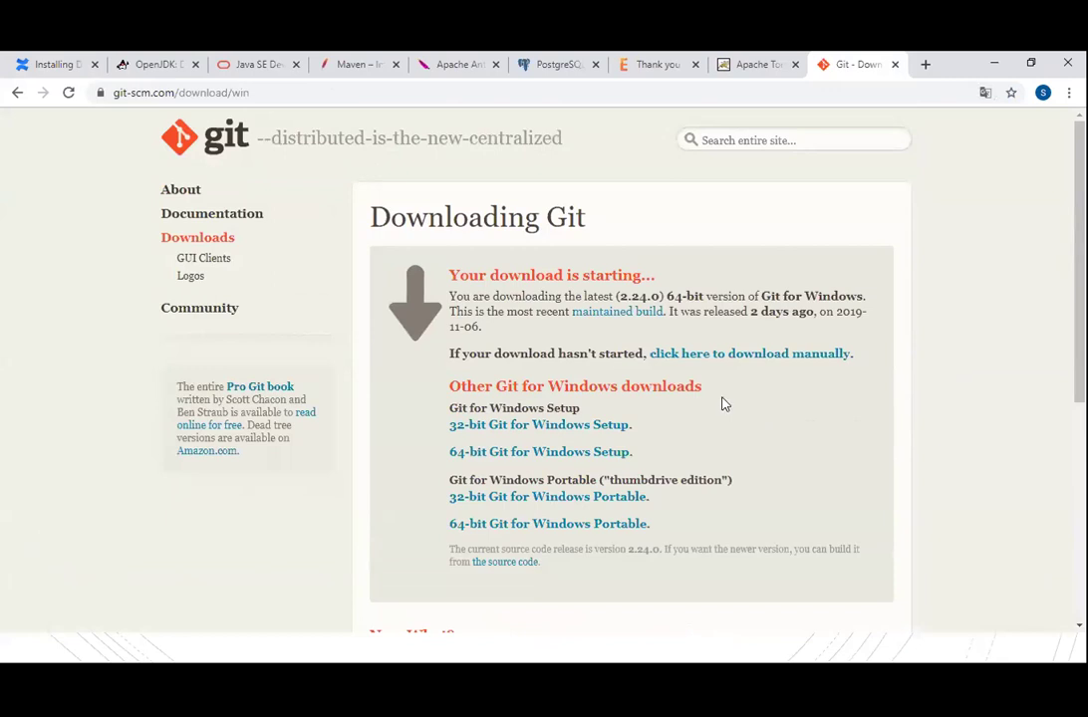
scroll(725, 404, "down", 4)
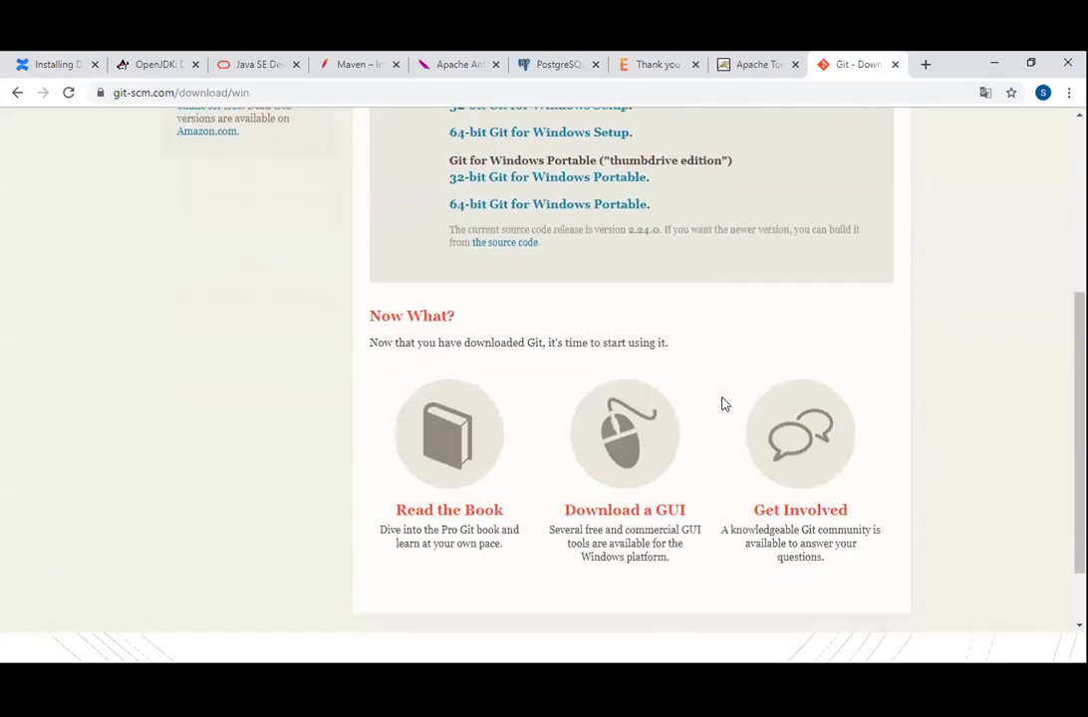
left_click(895, 66)
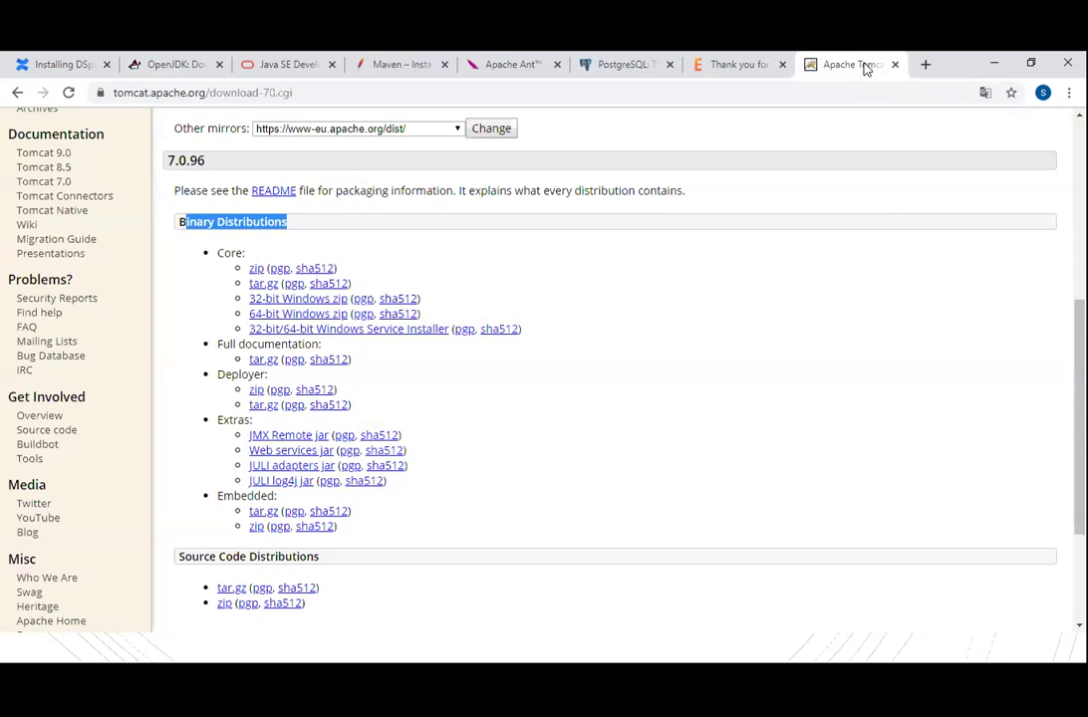
key("ctrl+Tab")
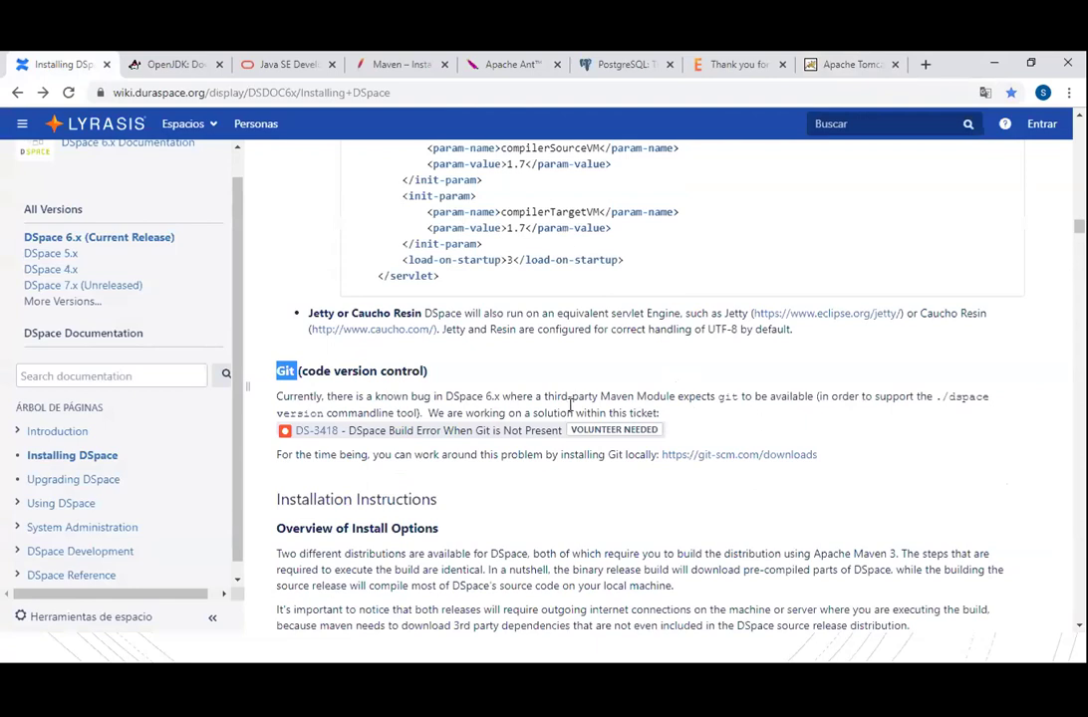
scroll(519, 398, "up", 3)
scroll(519, 400, "up", 5)
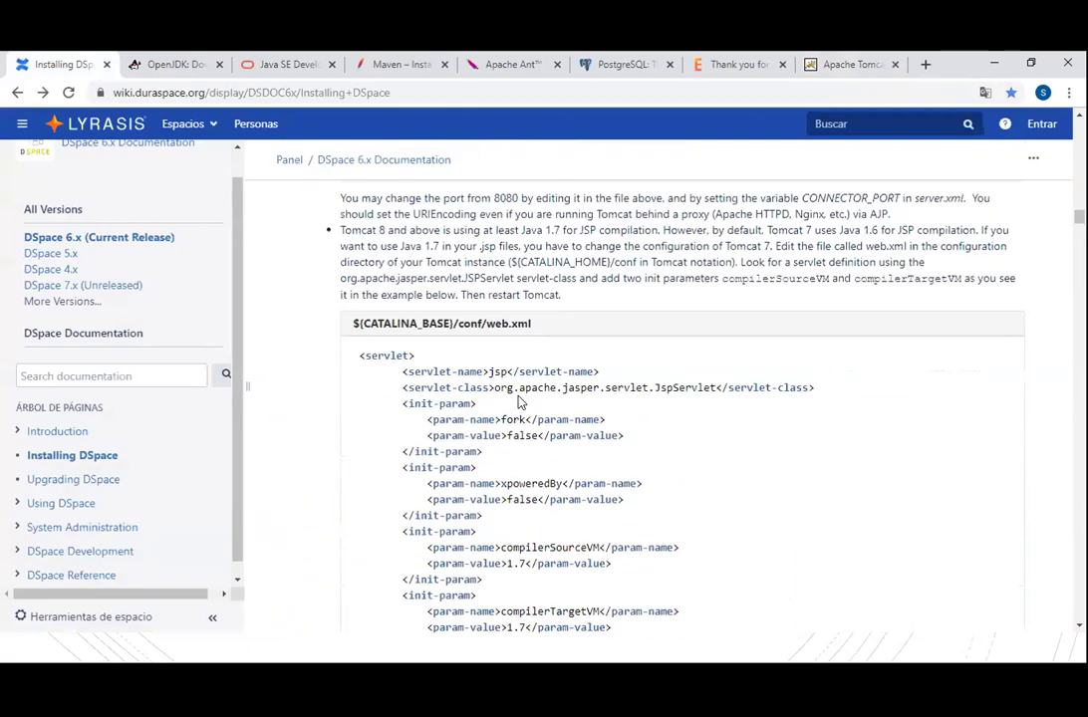
scroll(519, 400, "up", 1)
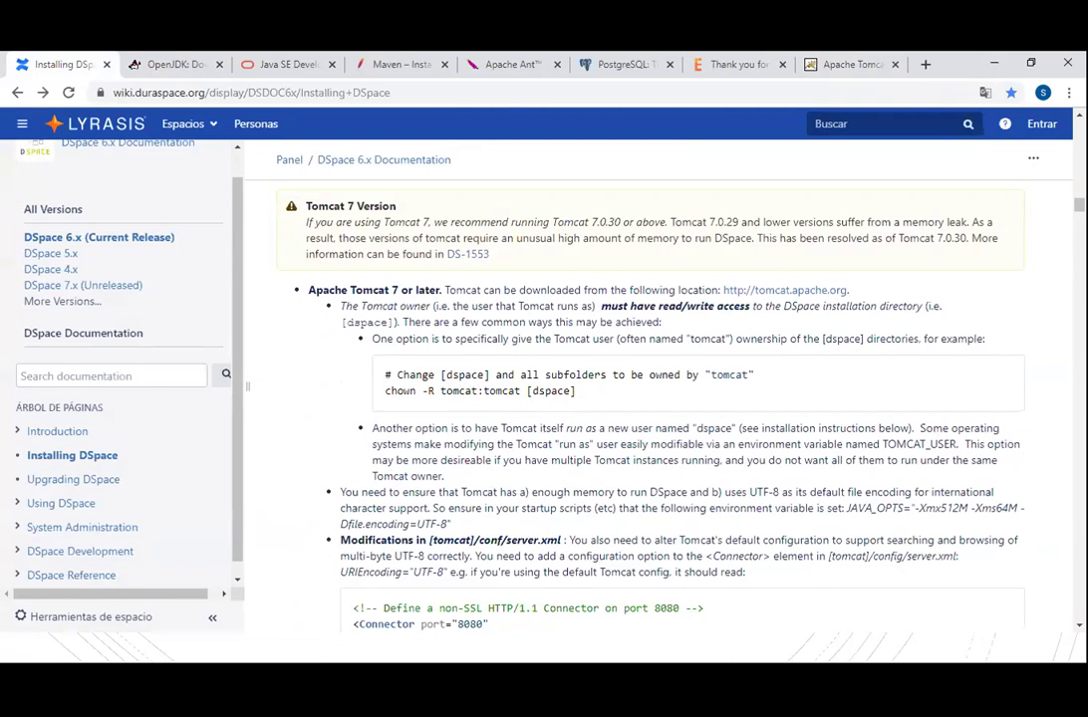
scroll(670, 476, "down", 2)
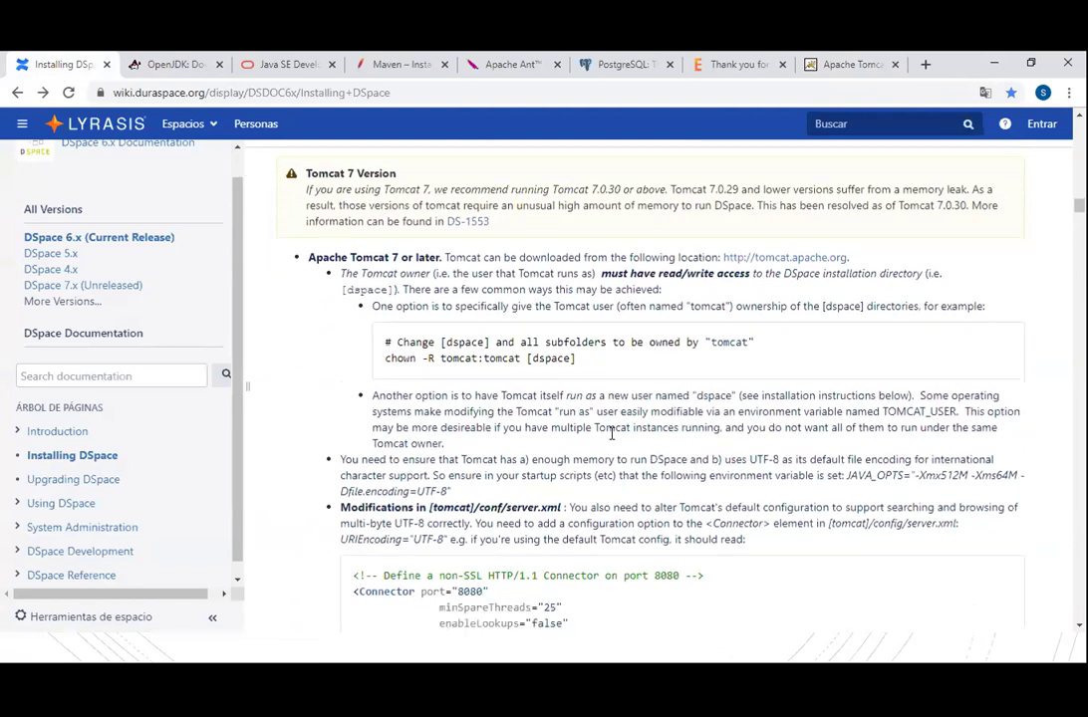
scroll(611, 438, "down", 2)
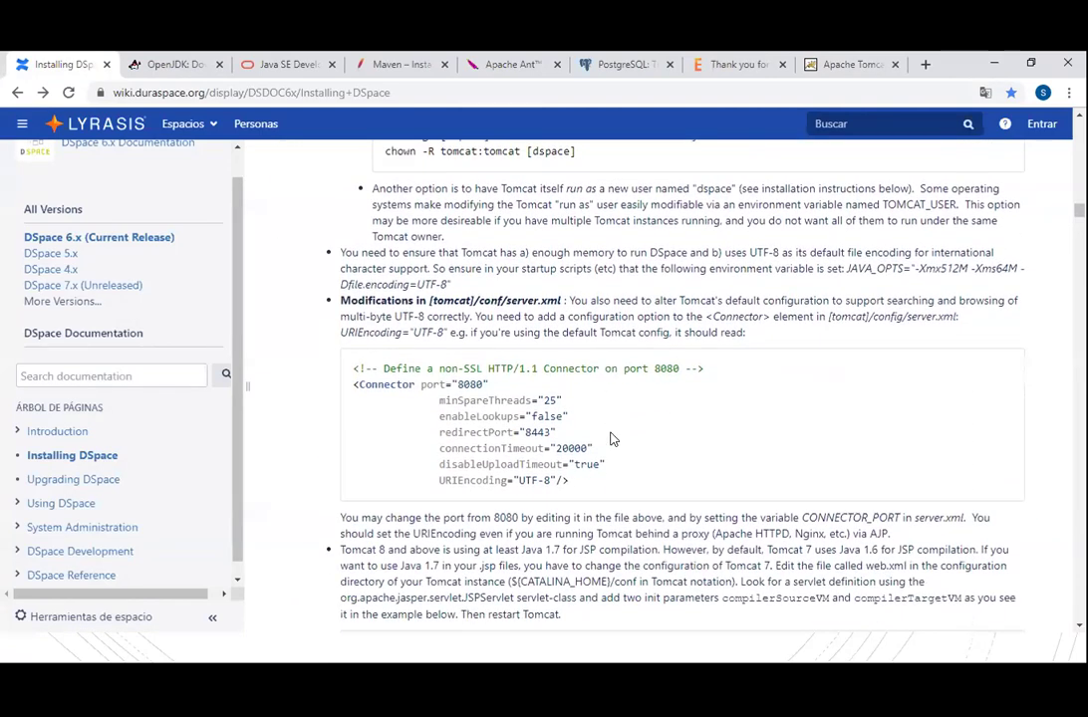
scroll(611, 435, "down", 1)
scroll(611, 435, "down", 1)
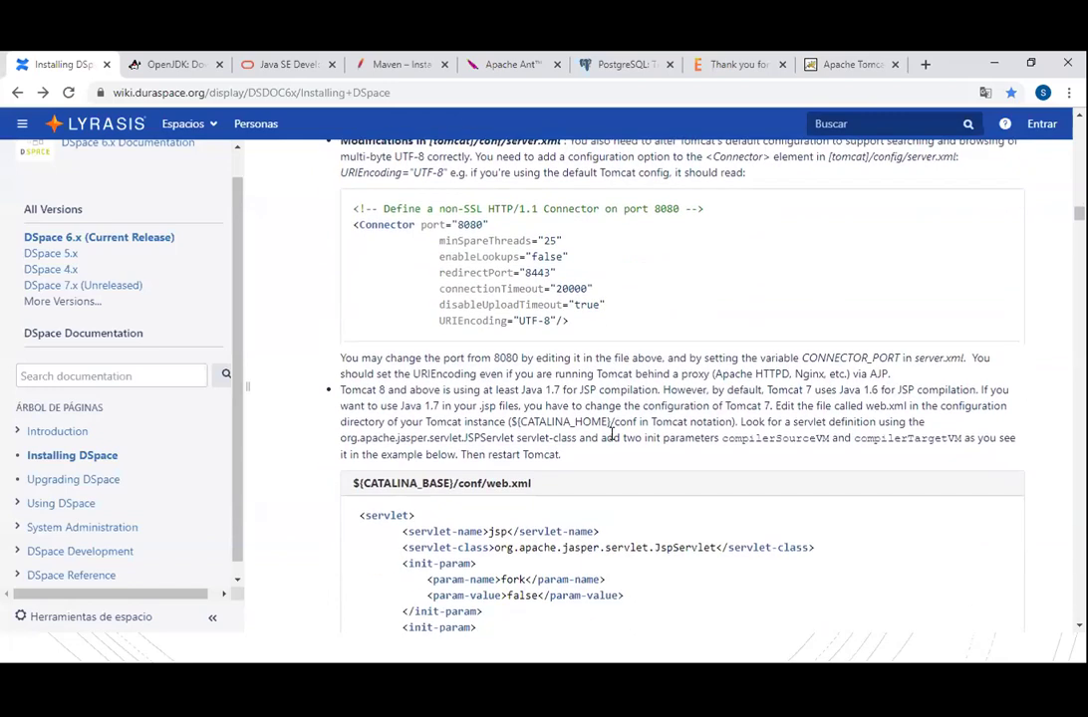
scroll(612, 435, "down", 6)
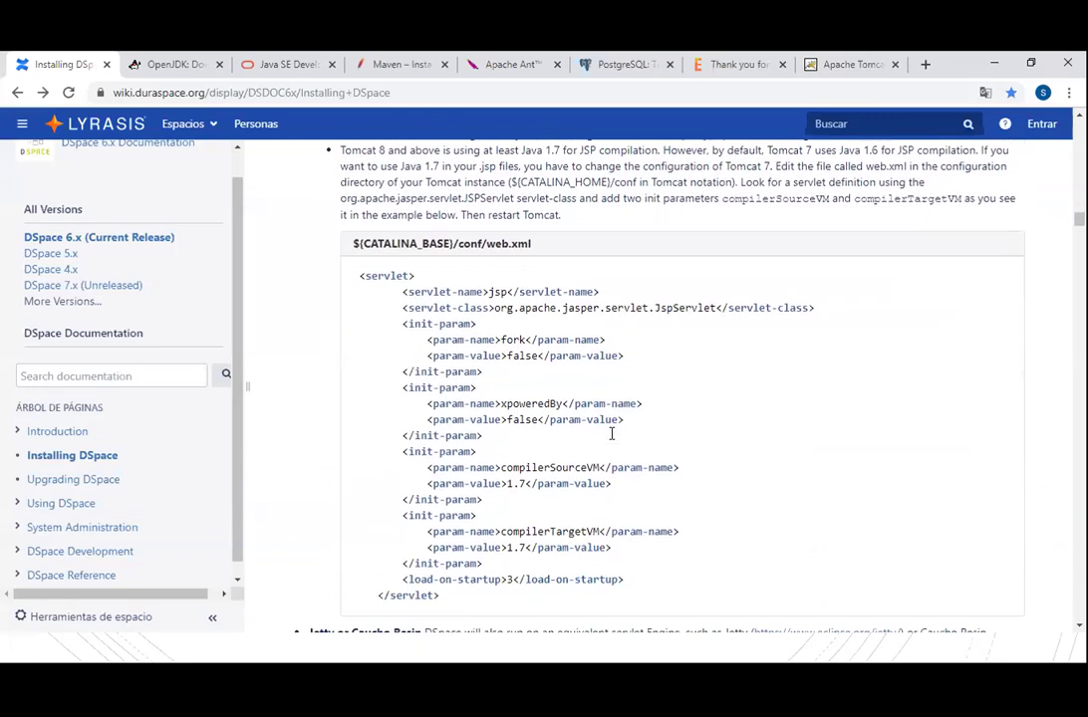
scroll(612, 438, "down", 1)
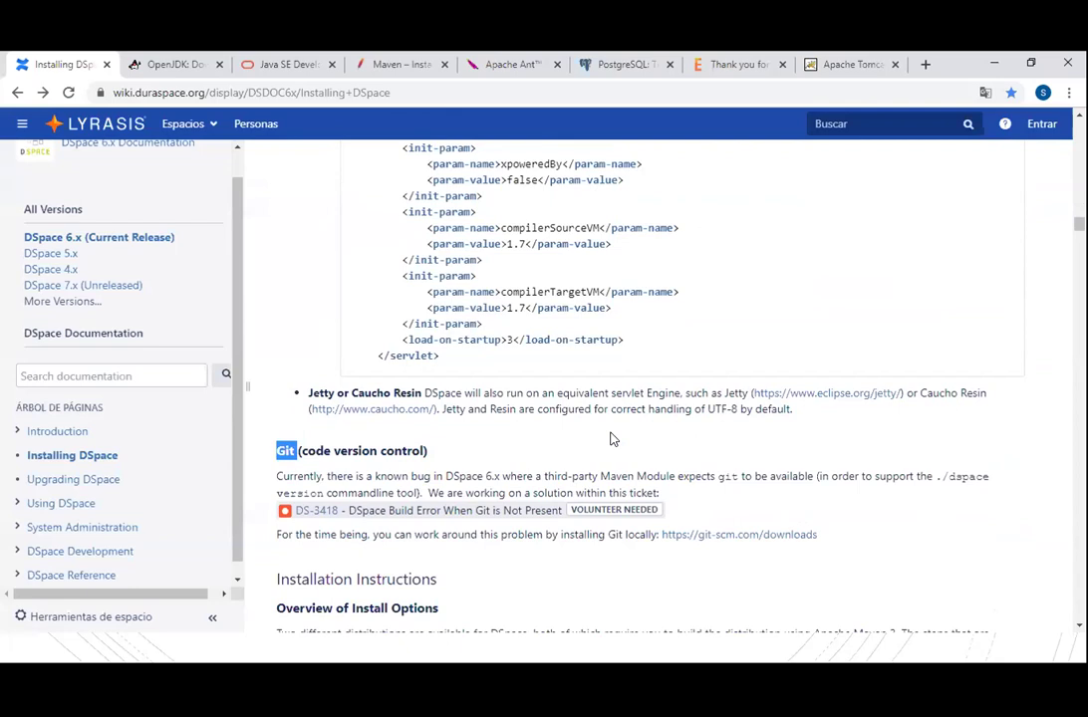
scroll(612, 439, "down", 8)
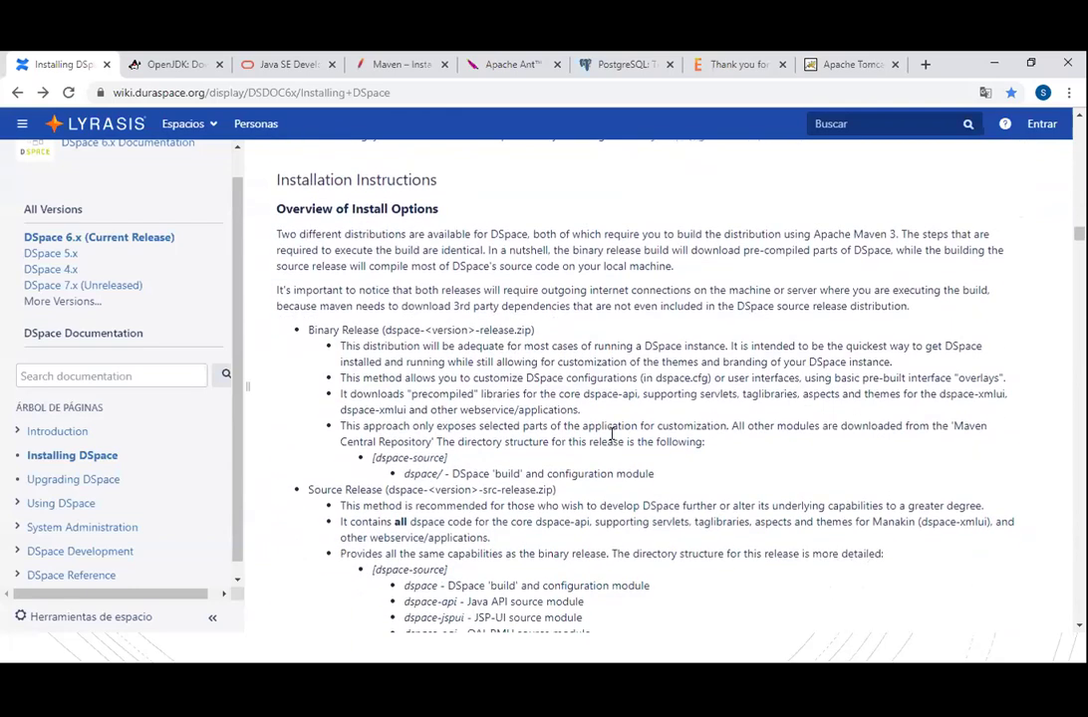
scroll(612, 438, "down", 5)
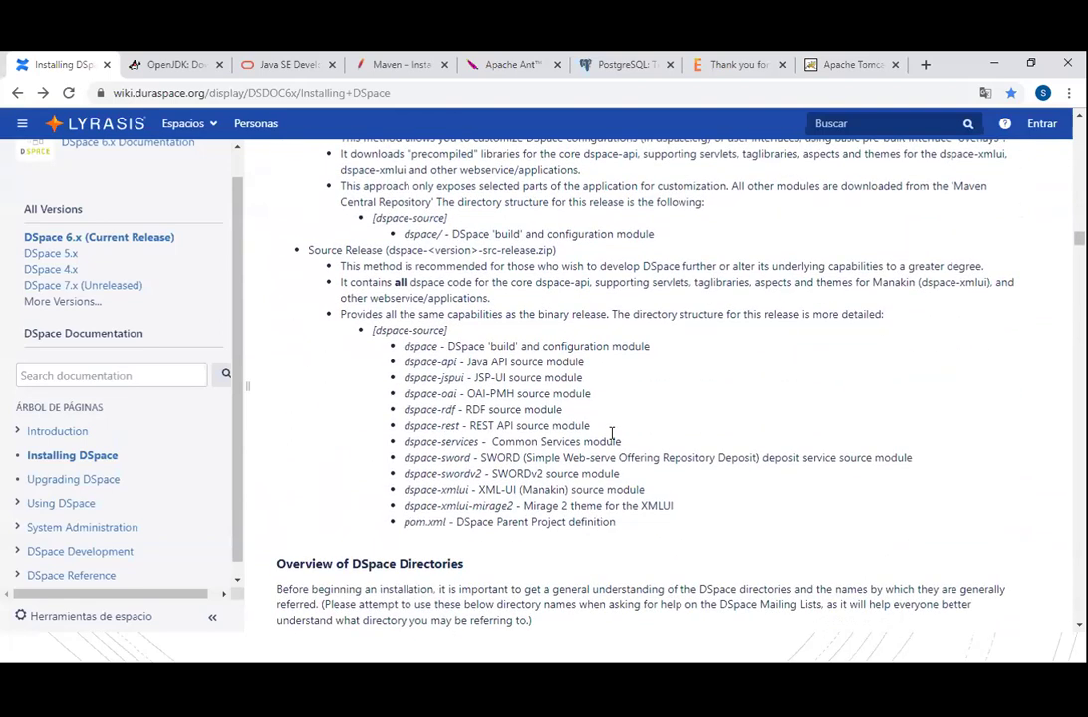
scroll(529, 343, "down", 3)
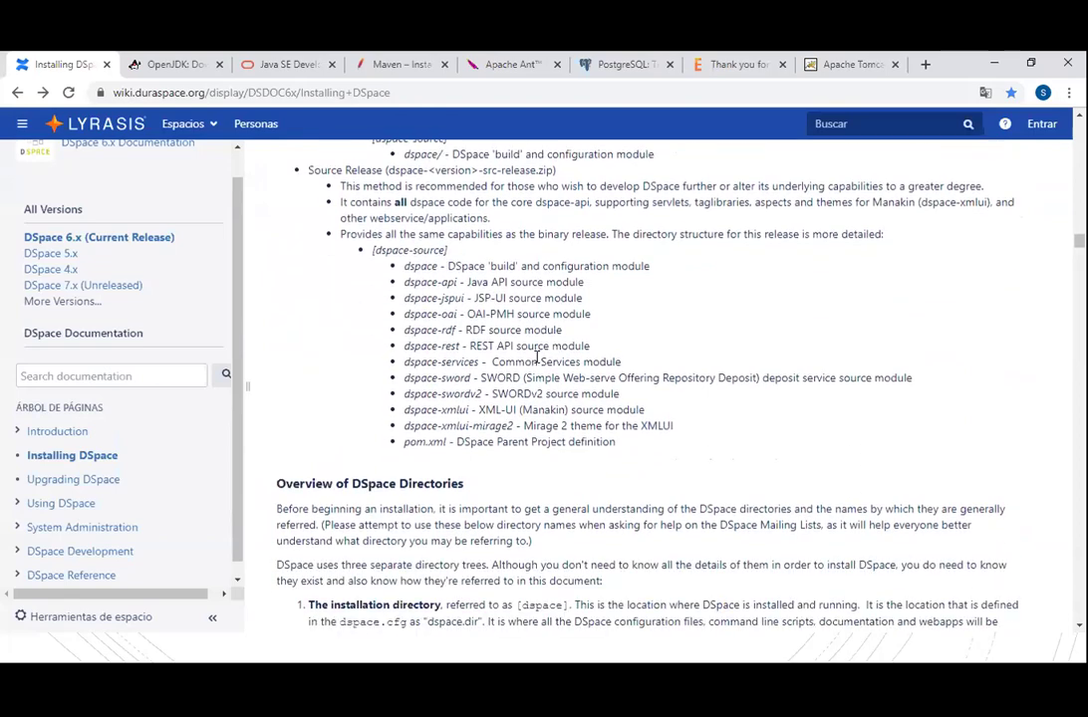
scroll(536, 357, "down", 3)
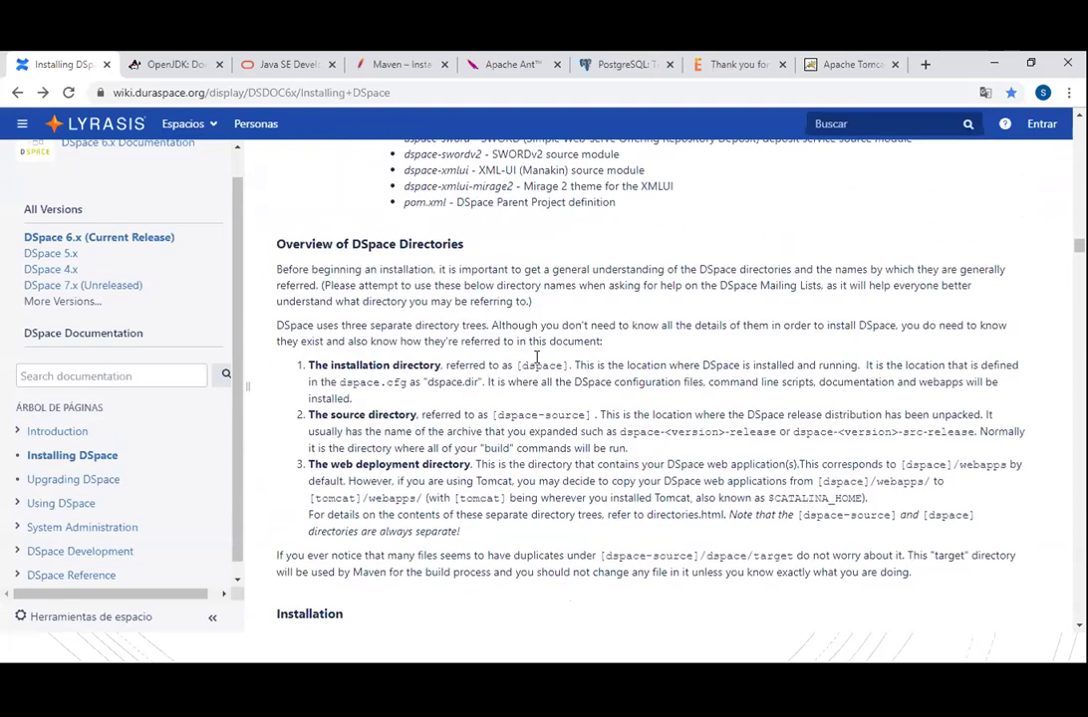
scroll(535, 360, "down", 2)
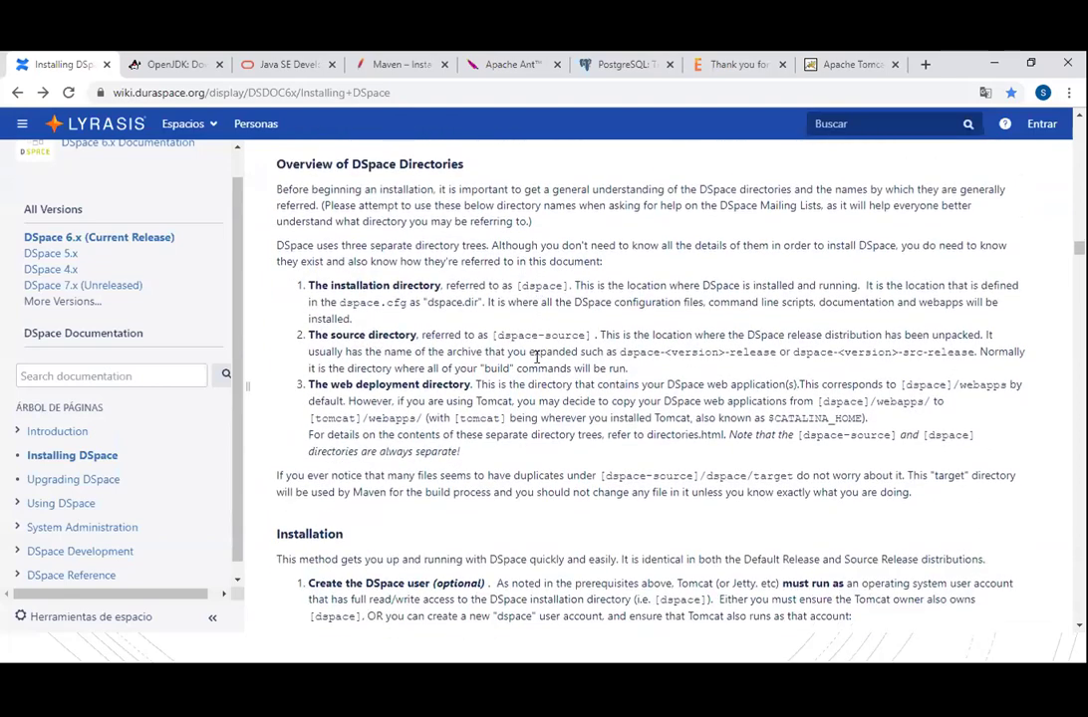
scroll(536, 358, "up", 2)
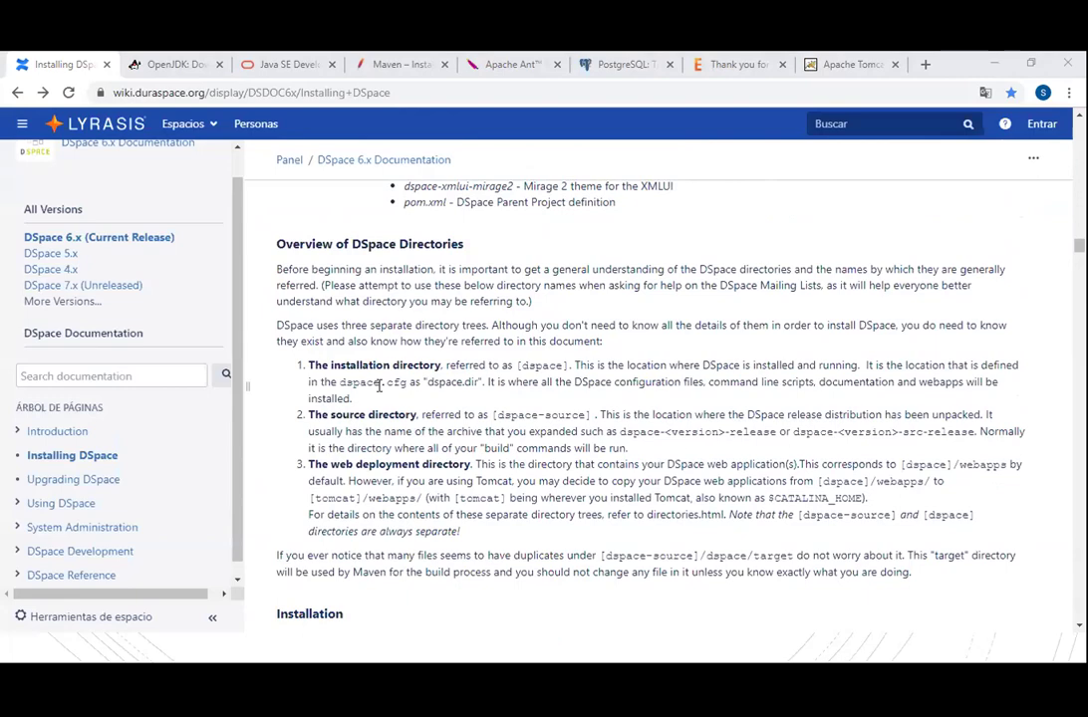
scroll(381, 384, "down", 5)
scroll(409, 388, "up", 12)
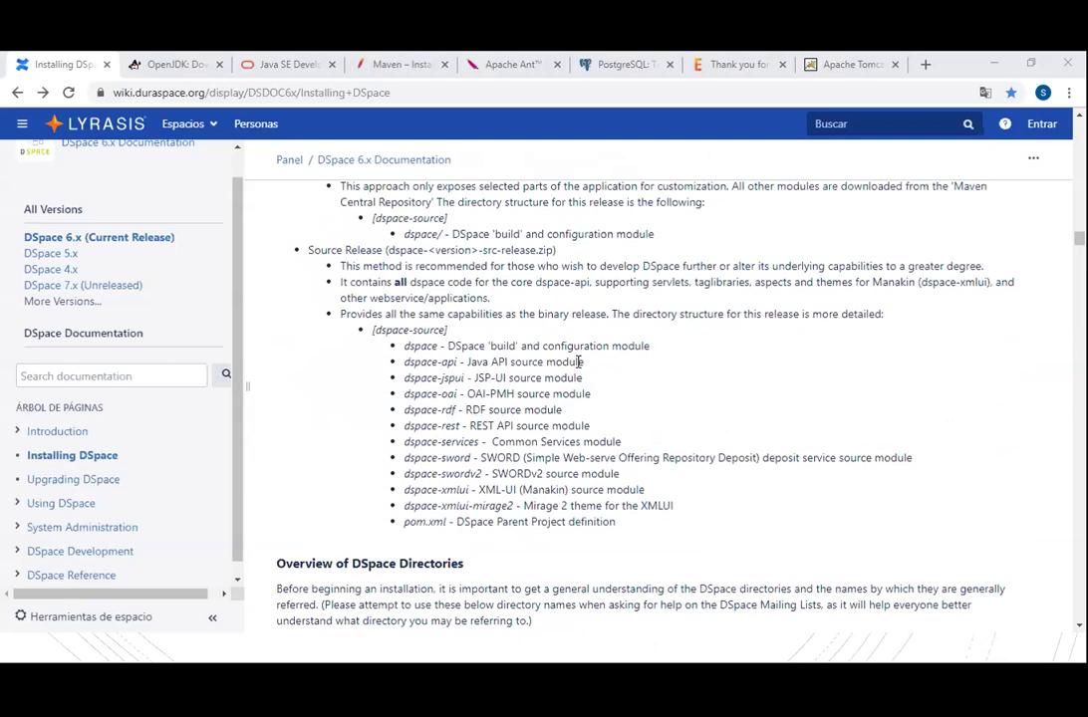
scroll(567, 369, "up", 1)
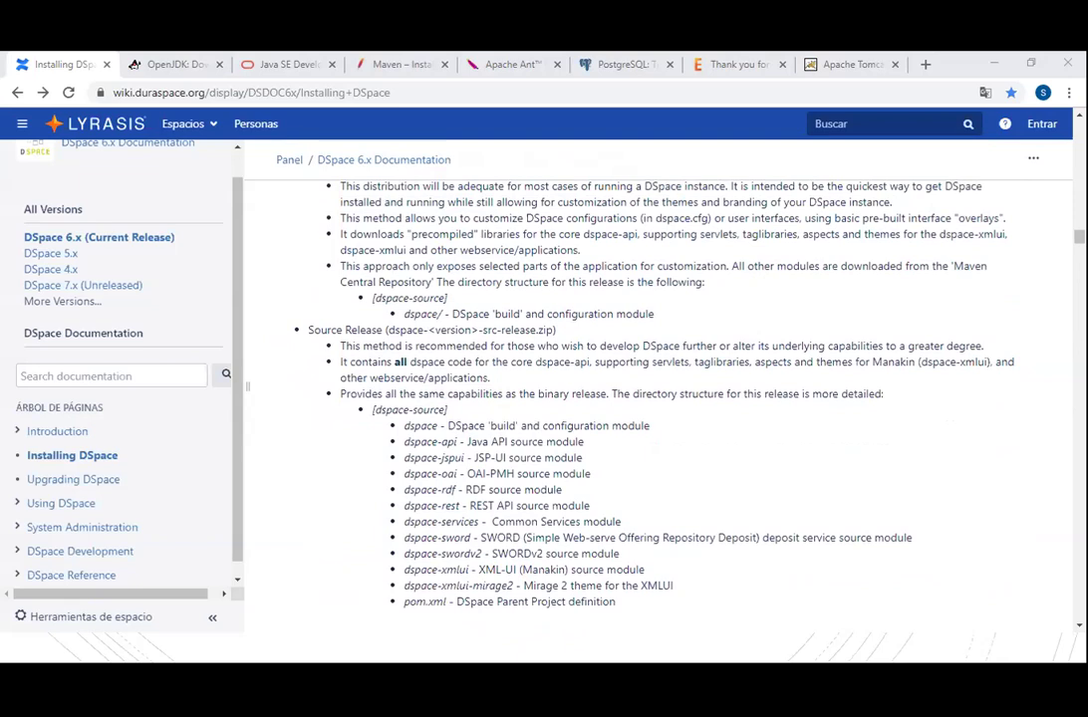
left_click(426, 430)
double_click(428, 430)
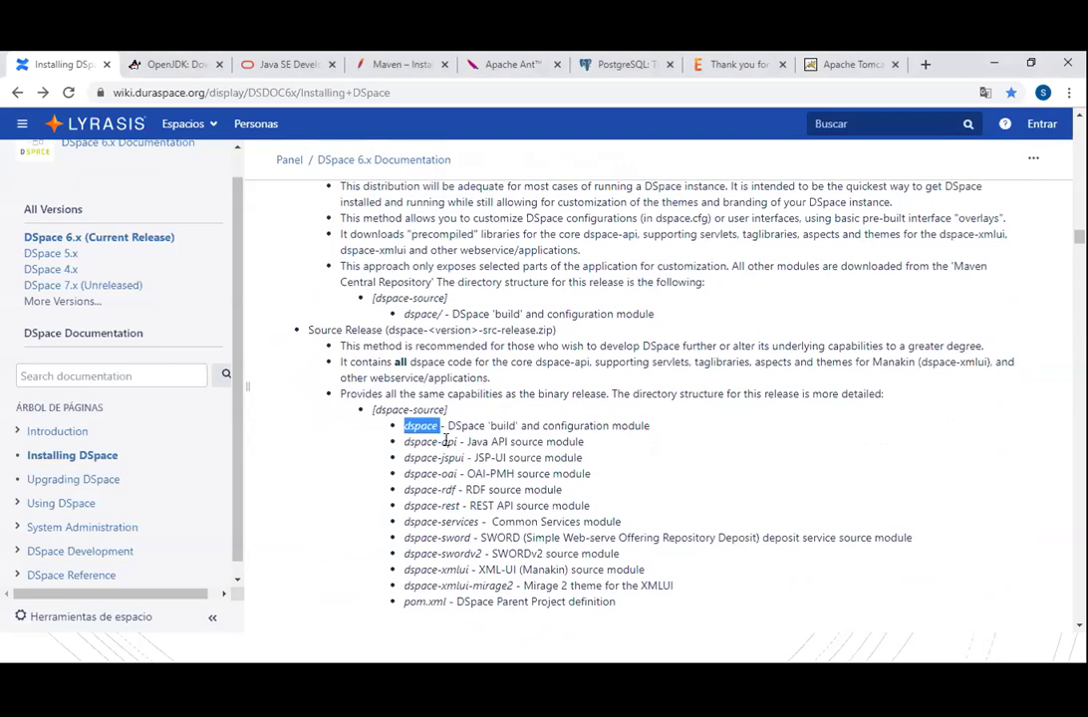
left_click(488, 441)
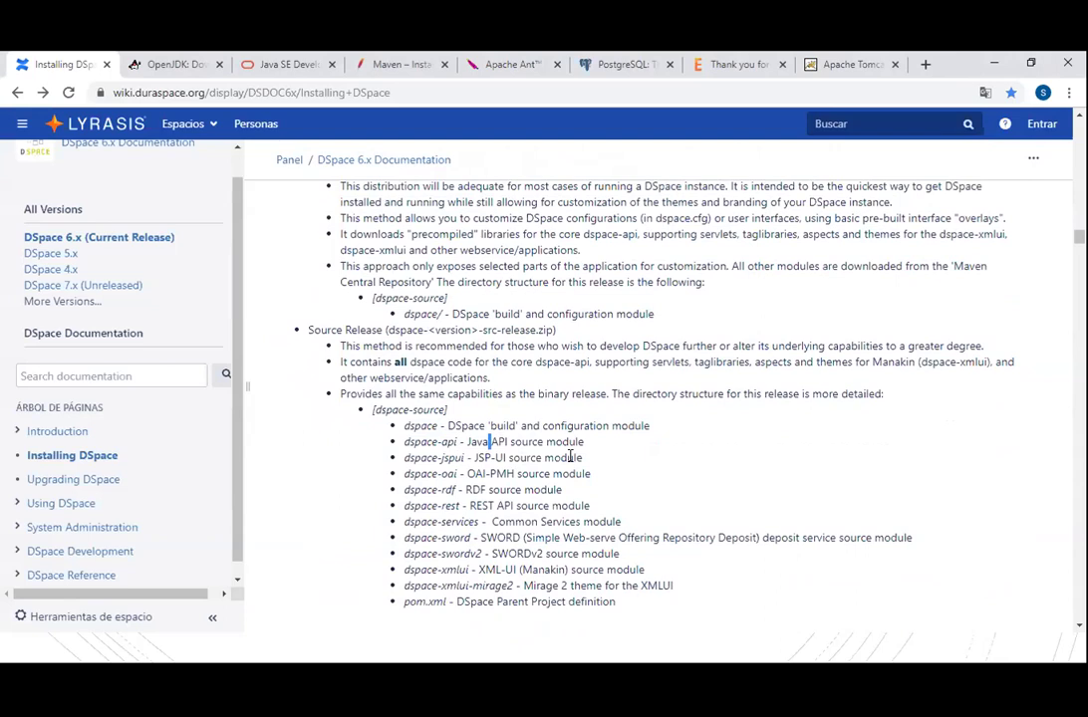
scroll(466, 405, "down", 2)
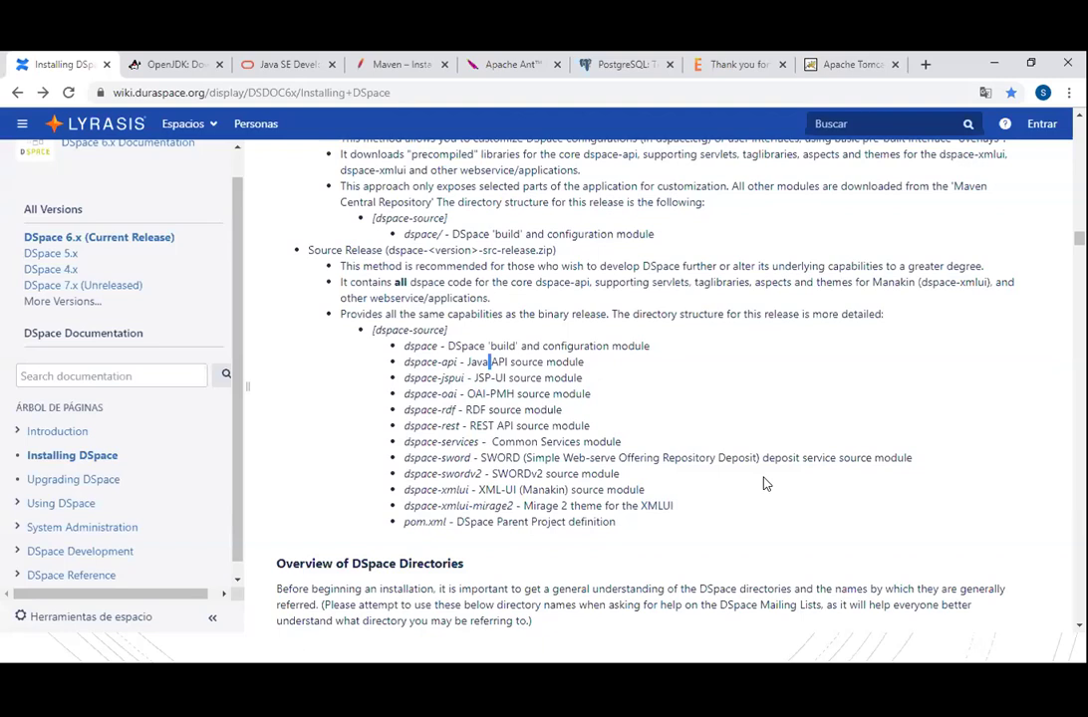
scroll(754, 485, "down", 3)
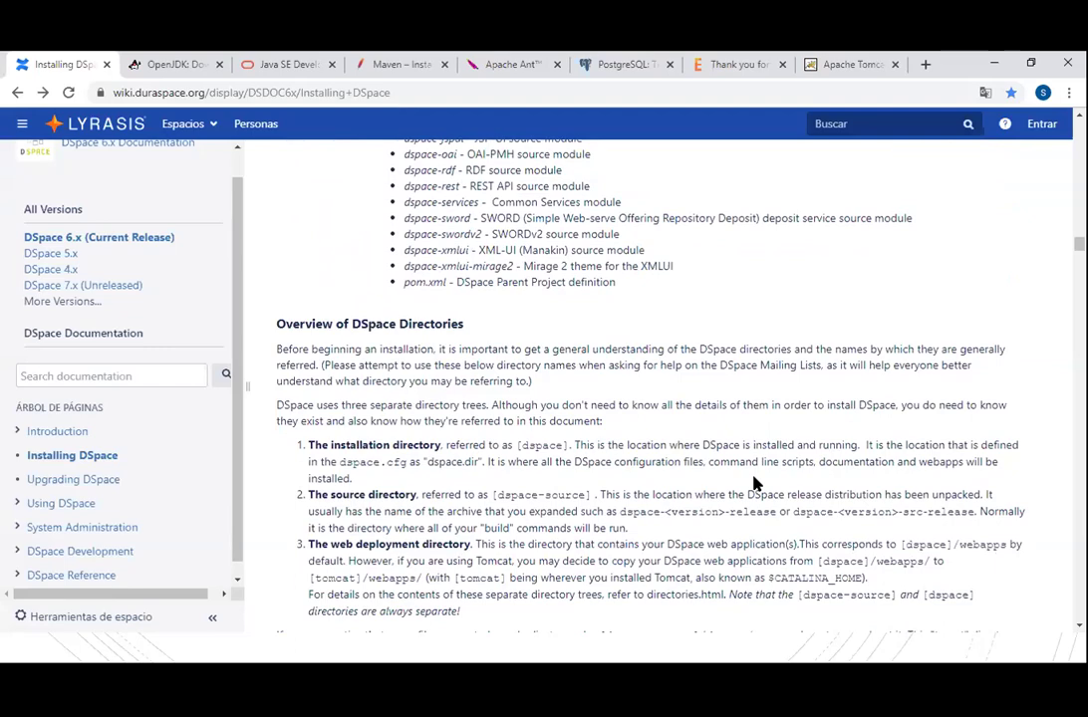
scroll(755, 478, "down", 5)
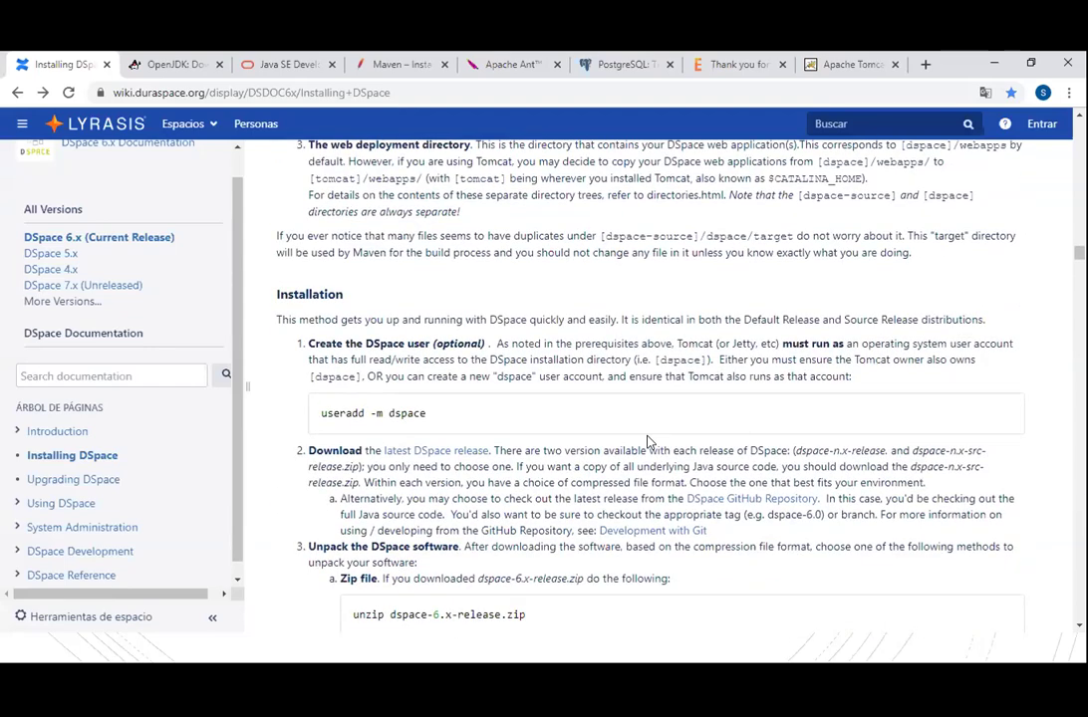
scroll(661, 299, "up", 2)
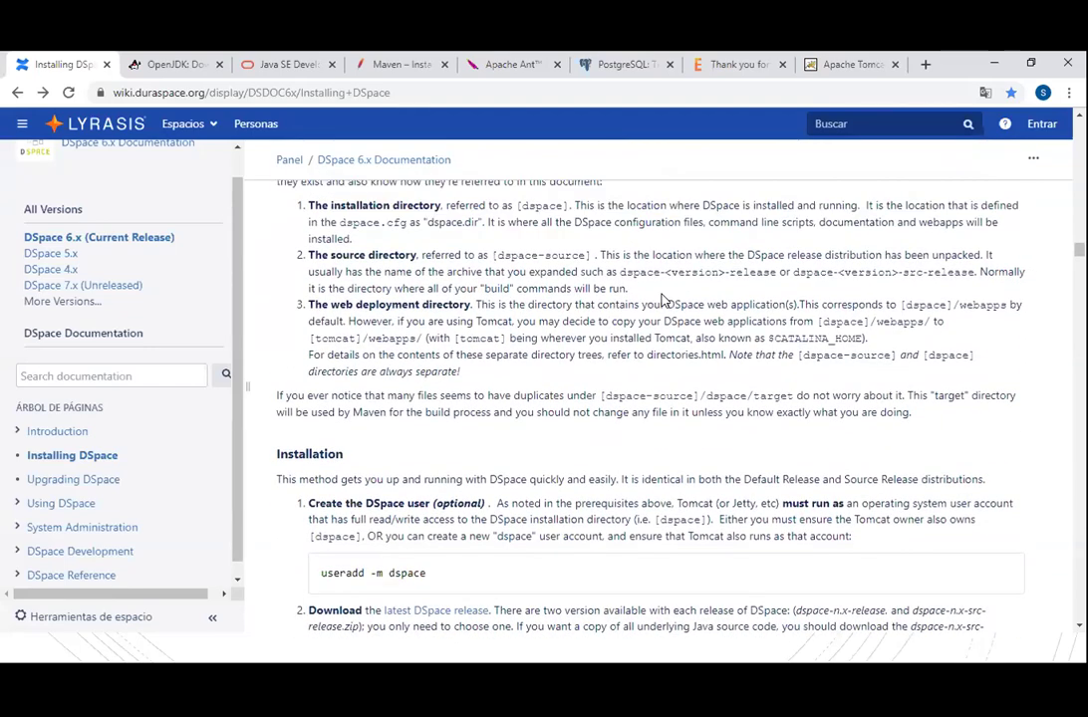
double_click(543, 206)
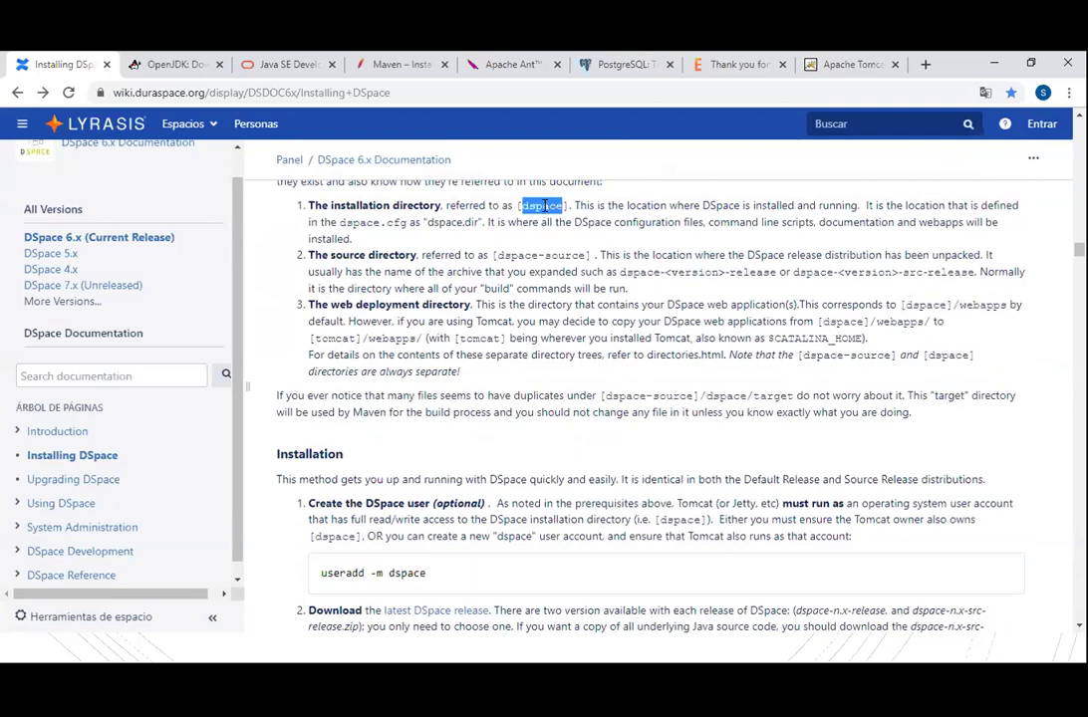
left_click(510, 254)
double_click(510, 254)
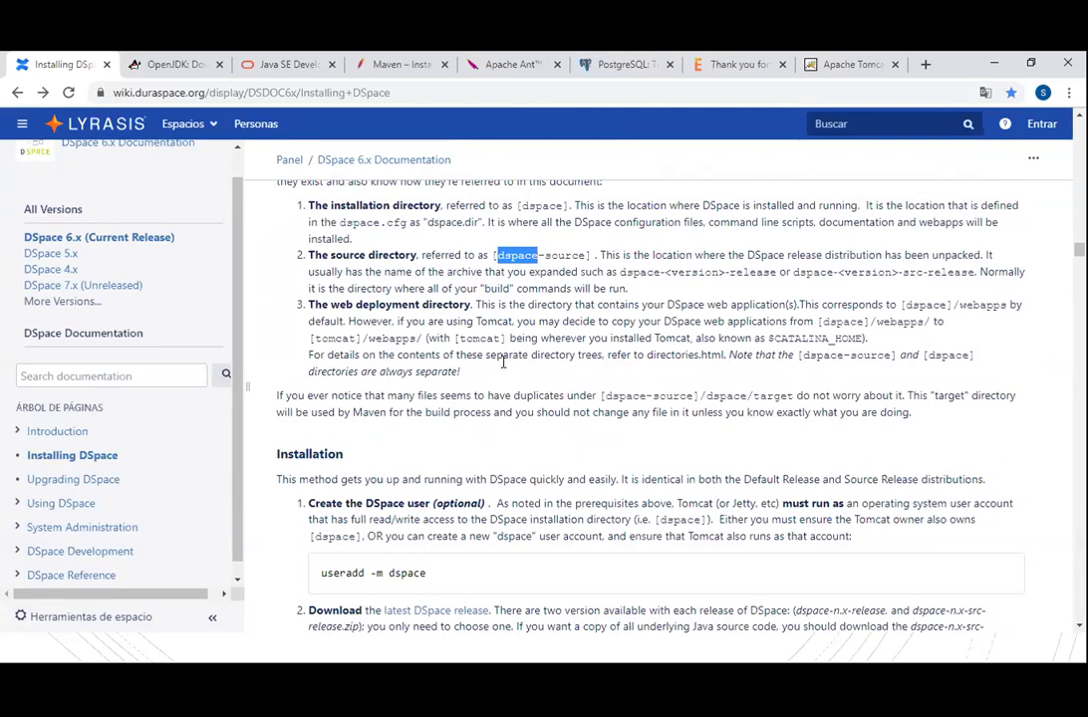
scroll(505, 368, "down", 1)
scroll(505, 372, "down", 1)
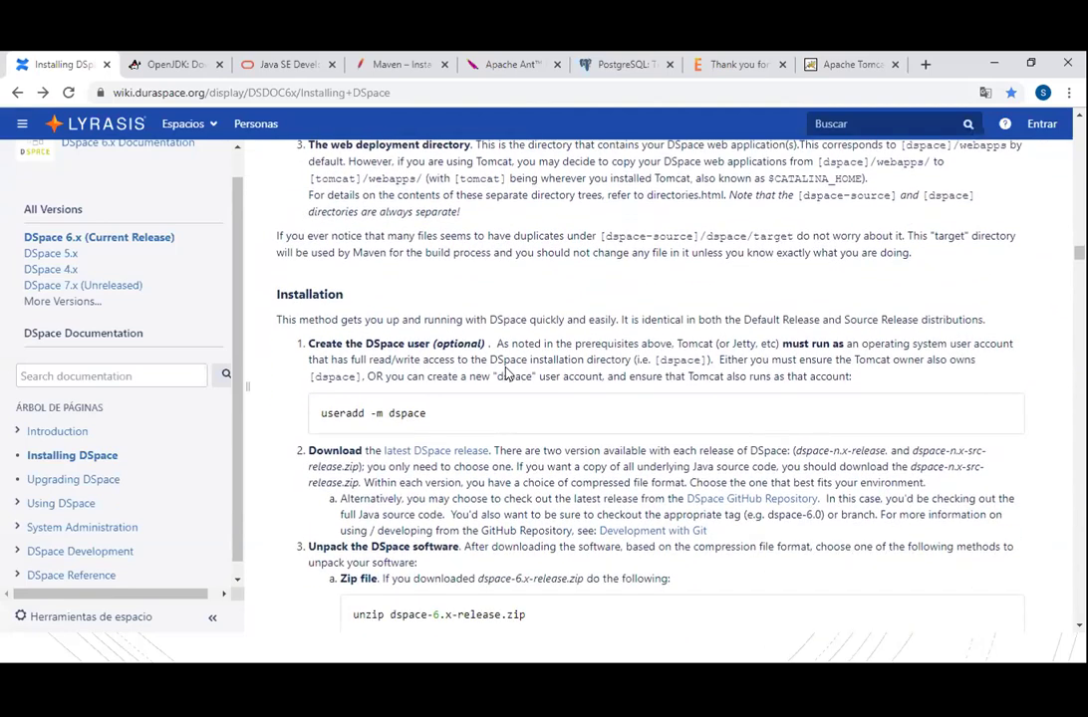
scroll(432, 361, "down", 1)
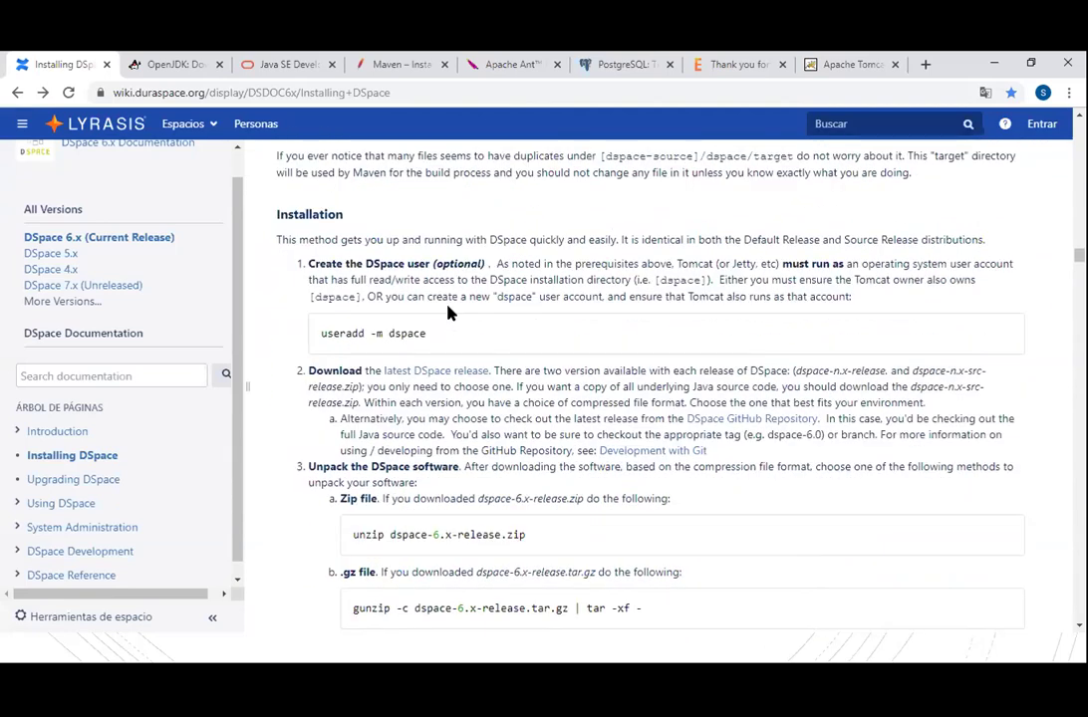
scroll(449, 313, "down", 1)
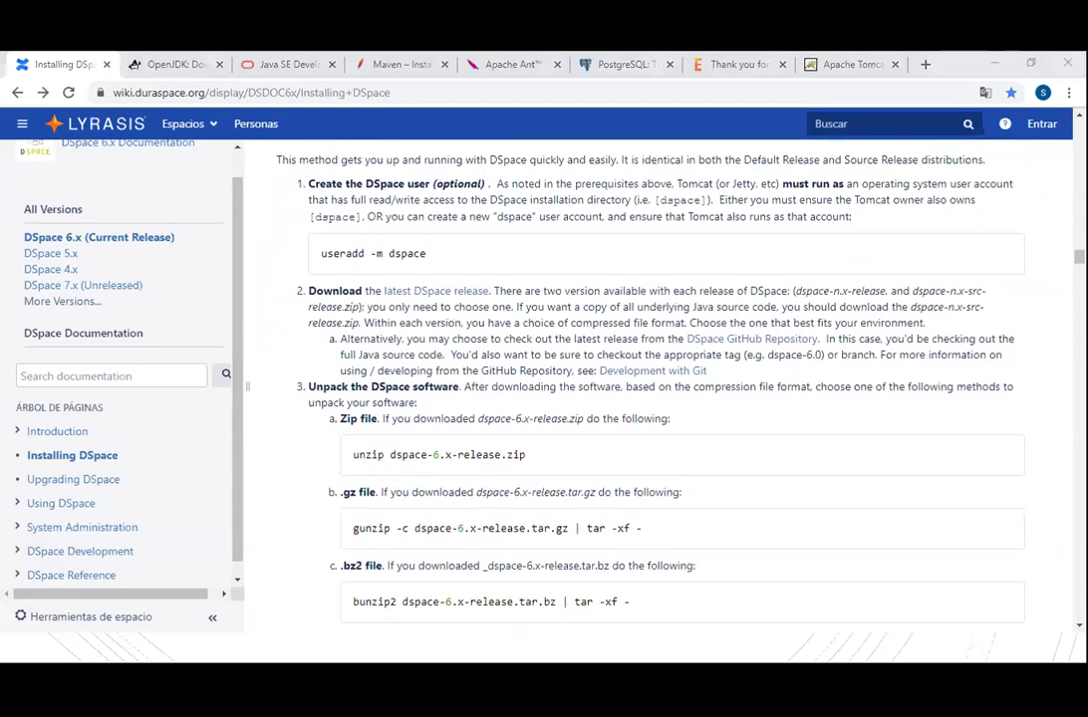
key("alt+Tab")
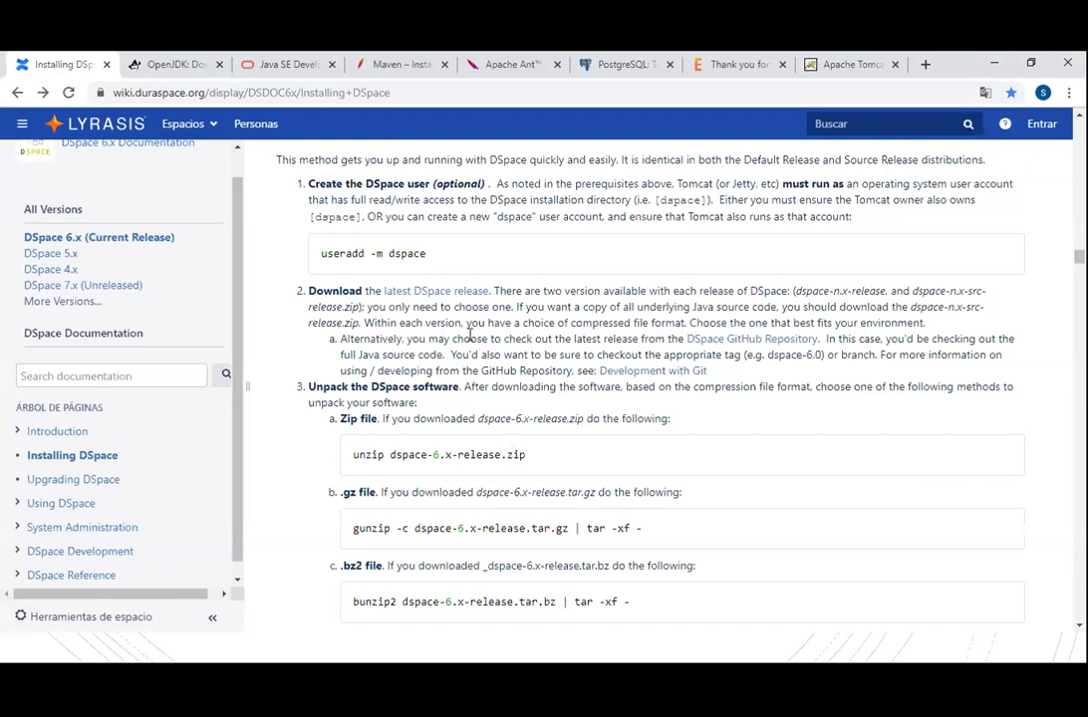
double_click(510, 457)
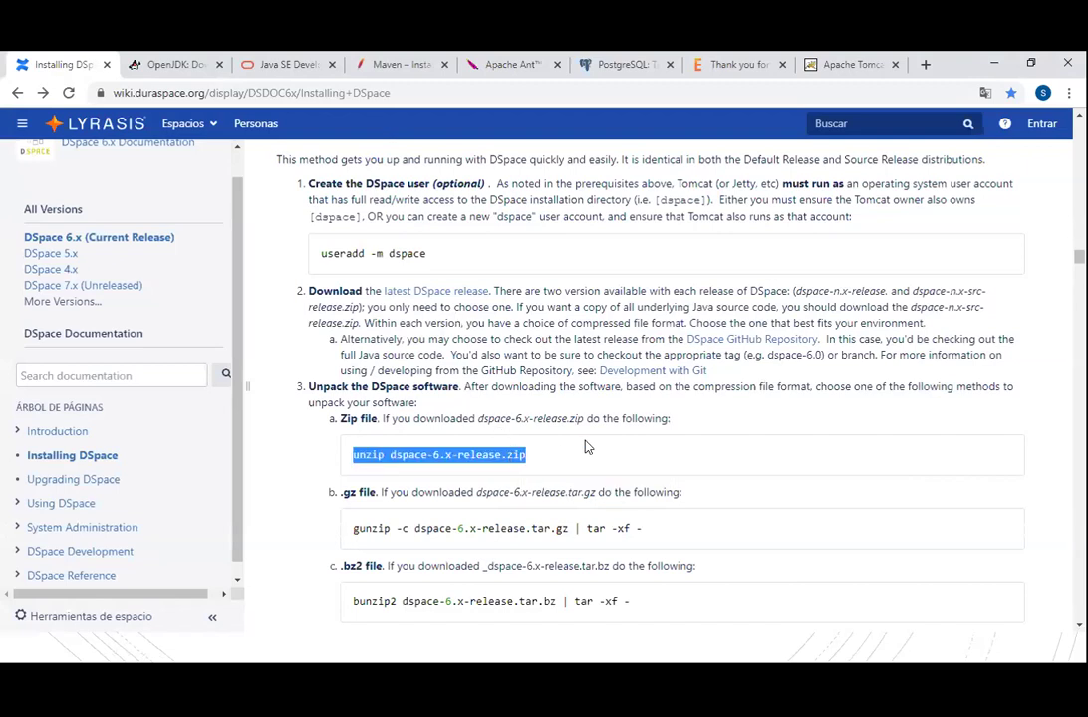
scroll(583, 444, "down", 1)
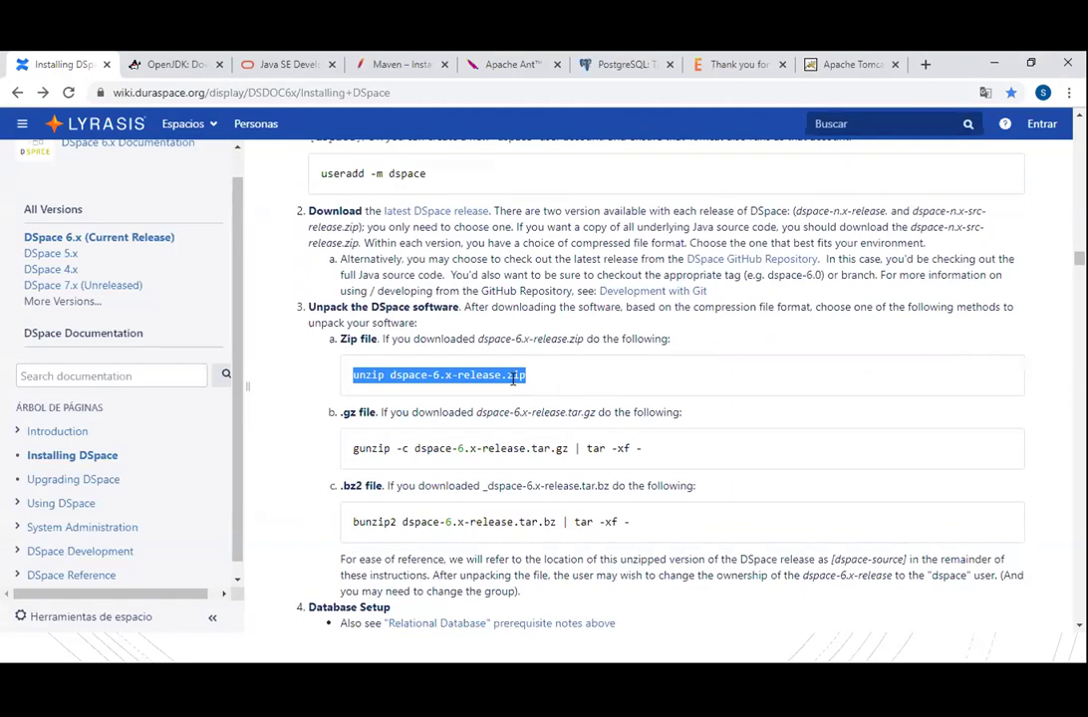
scroll(430, 225, "up", 1)
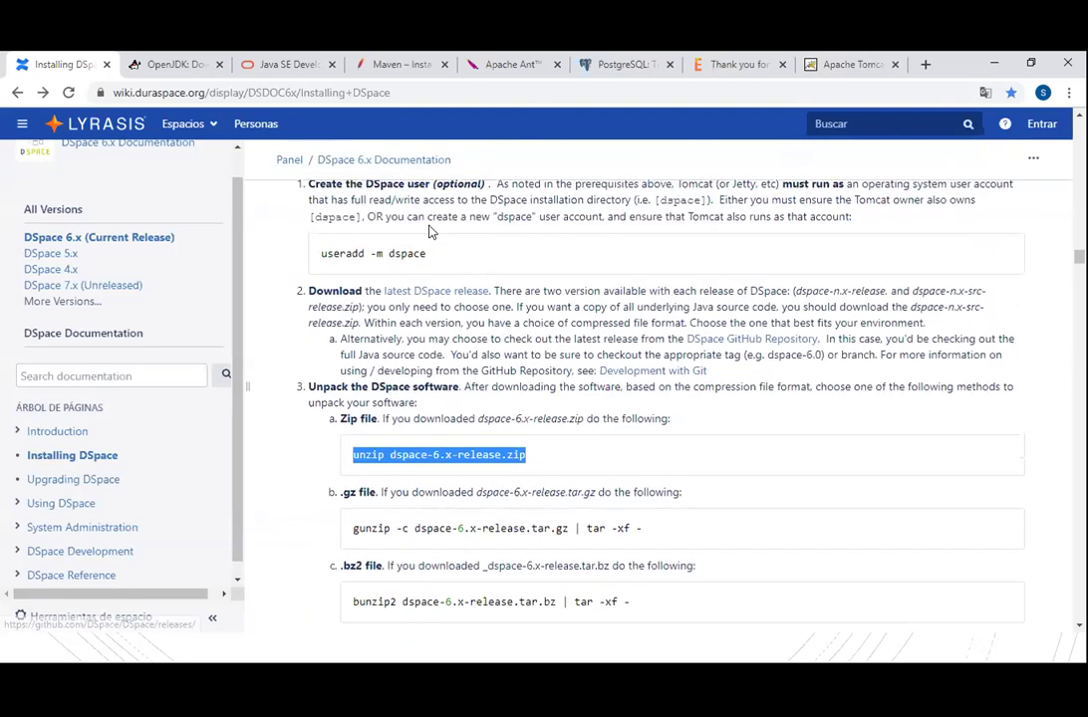
Follow the latest DSpace release link, then return to the Installing DSpace wiki page
left_click(447, 294)
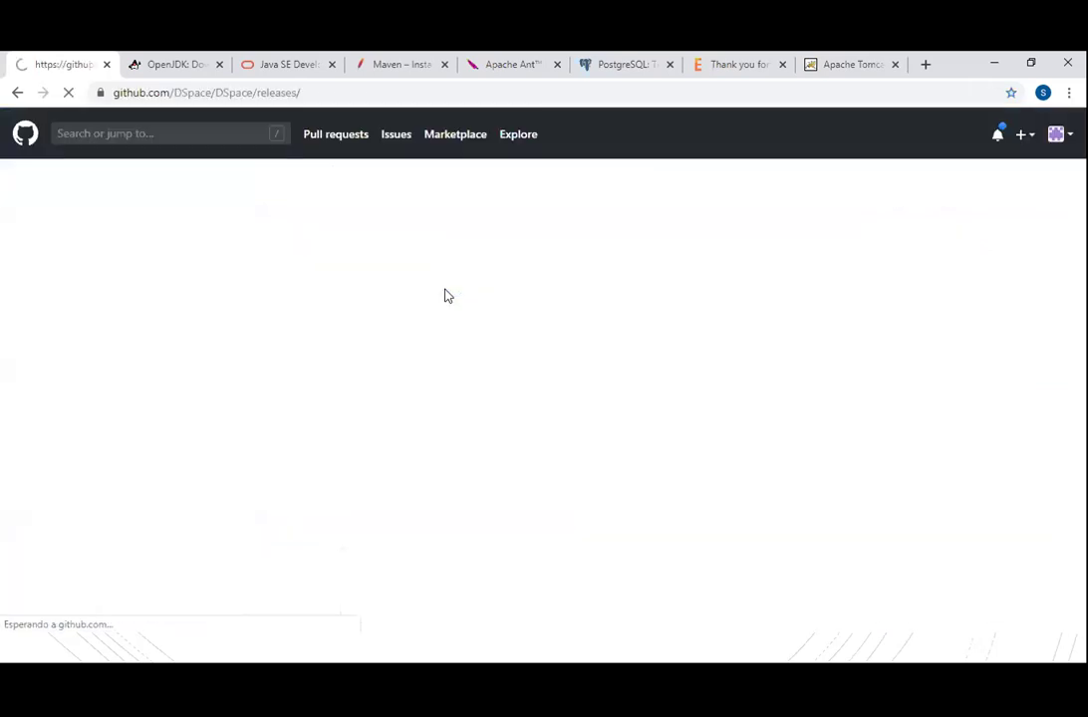
scroll(446, 294, "down", 4)
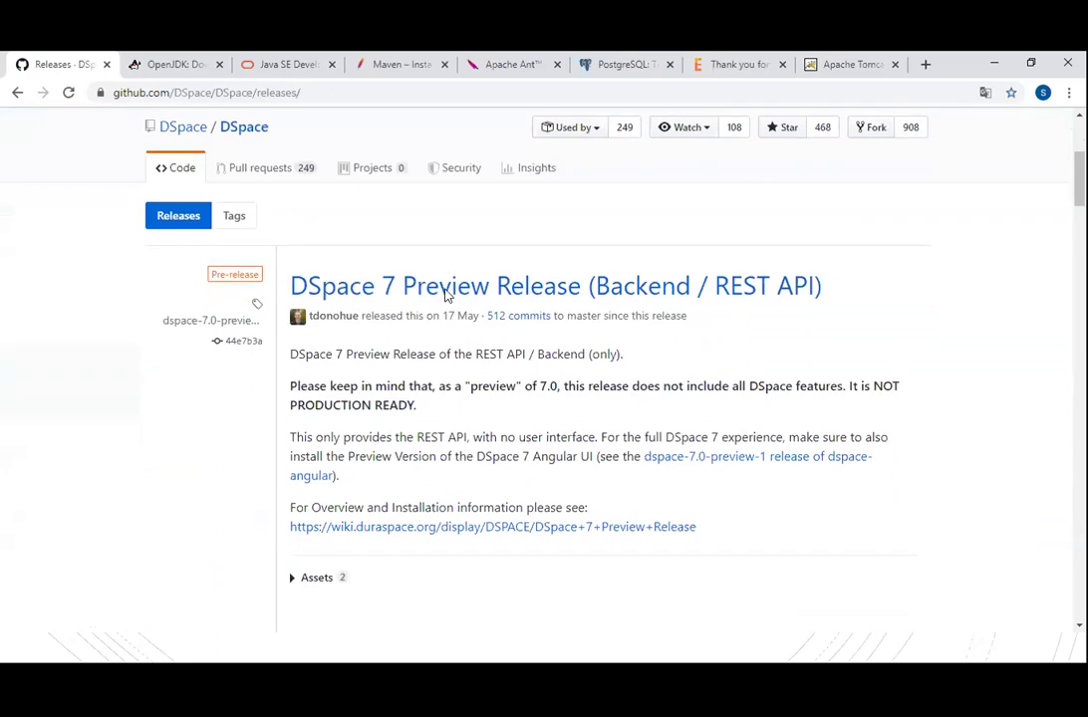
scroll(446, 292, "down", 6)
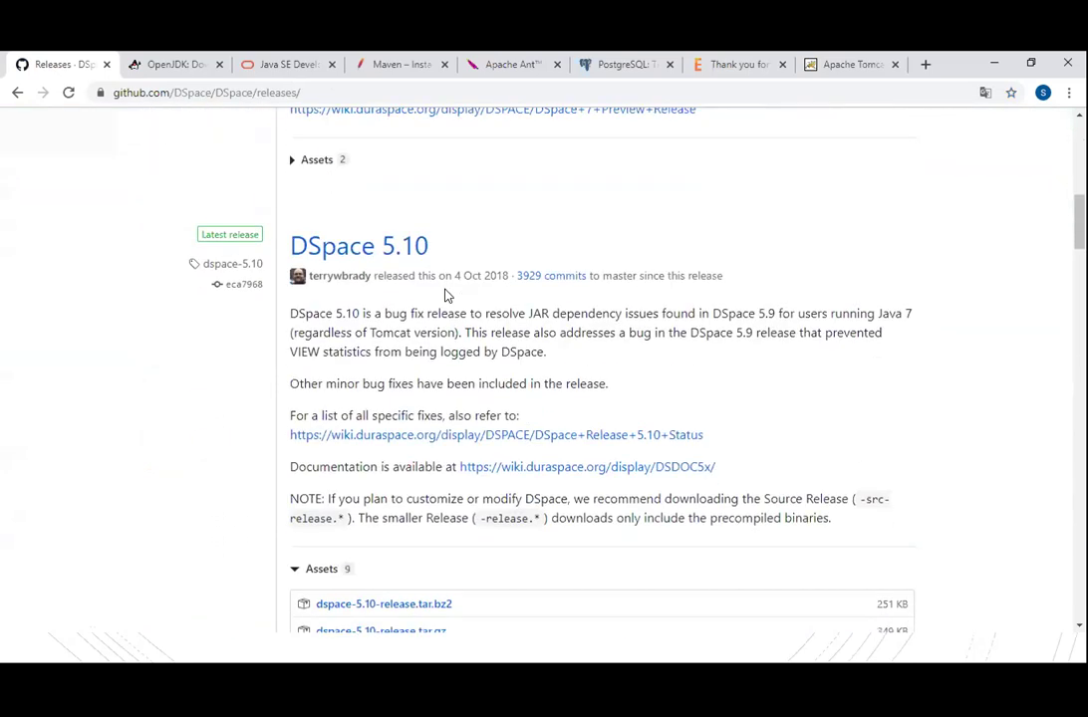
scroll(444, 294, "down", 4)
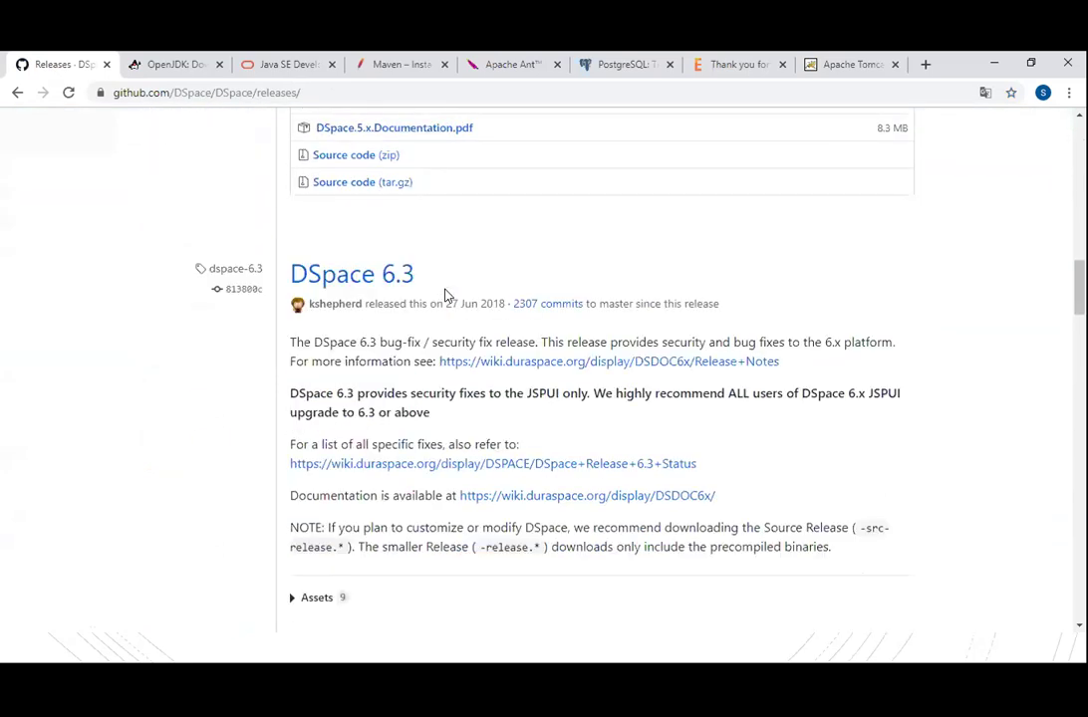
left_click(19, 92)
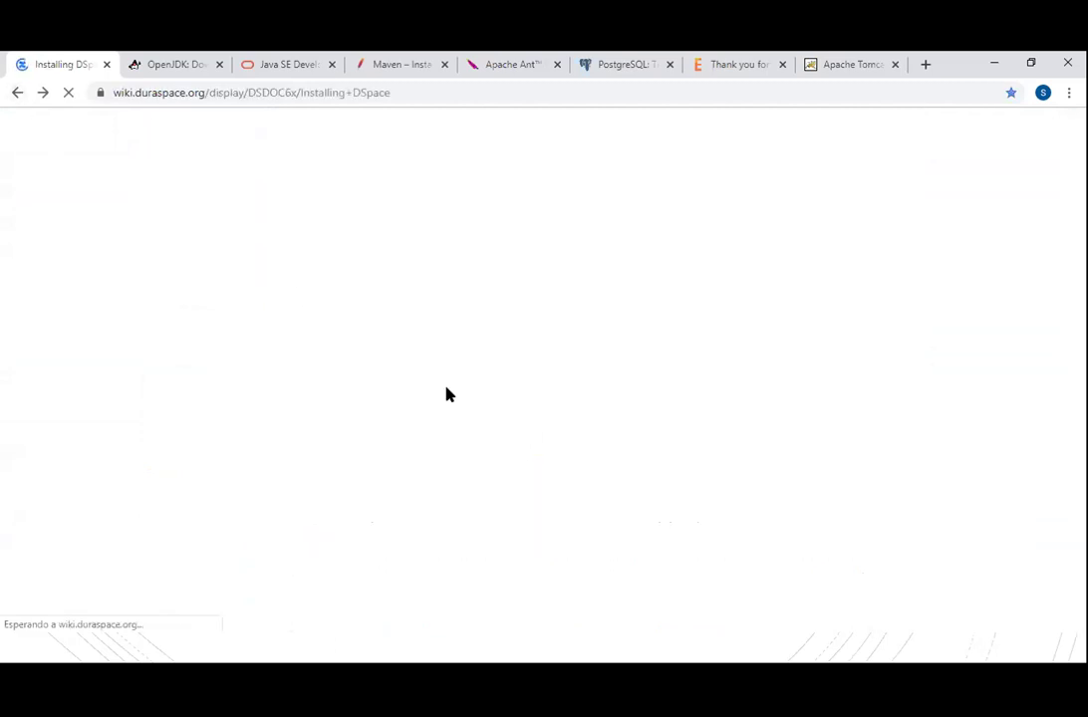
Open GitHub's DSpace releases page in a new tab and scroll to the DSpace 6.3 release
middle_click(445, 290)
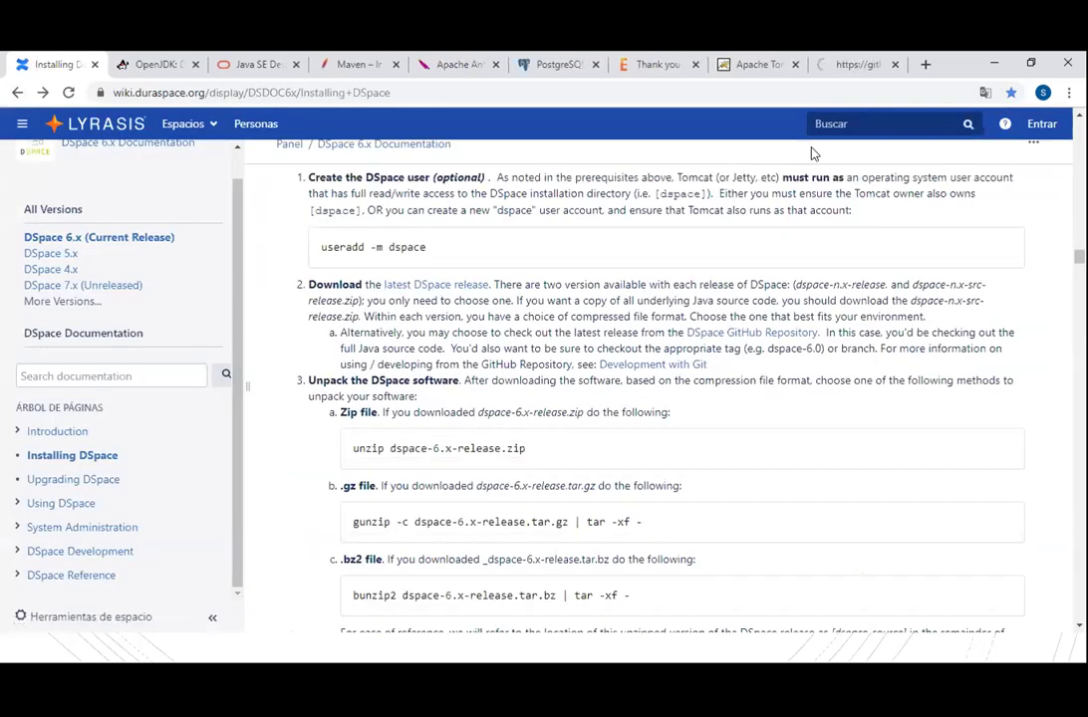
left_click(847, 64)
scroll(541, 476, "down", 4)
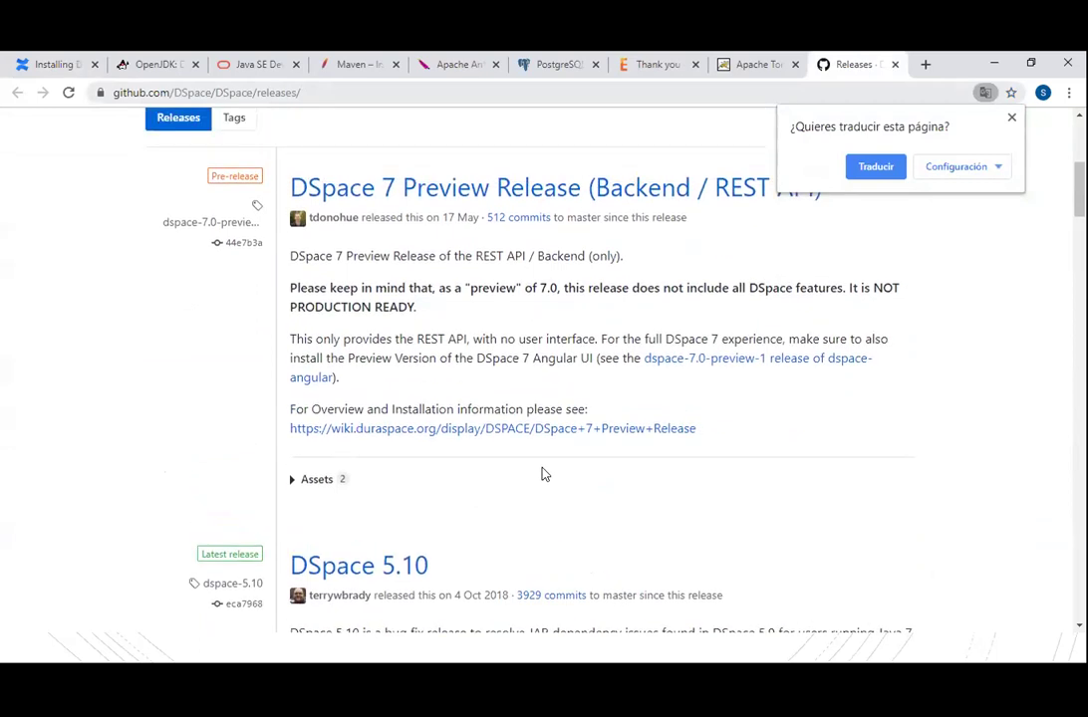
scroll(542, 475, "up", 4)
scroll(542, 475, "down", 1)
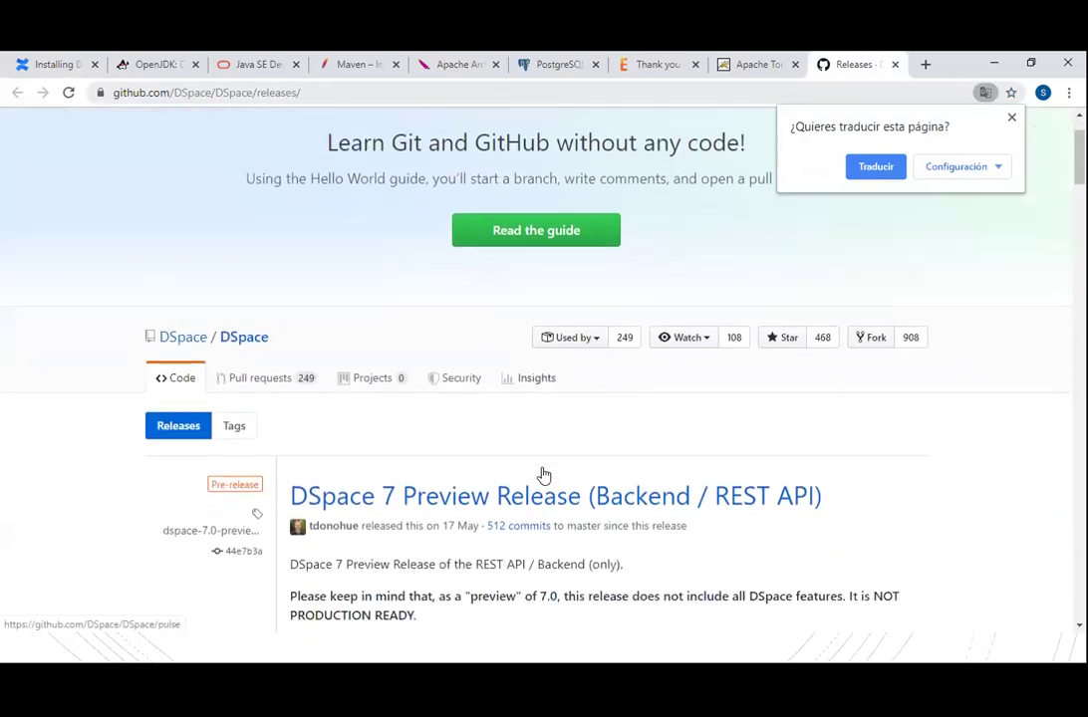
scroll(543, 475, "down", 6)
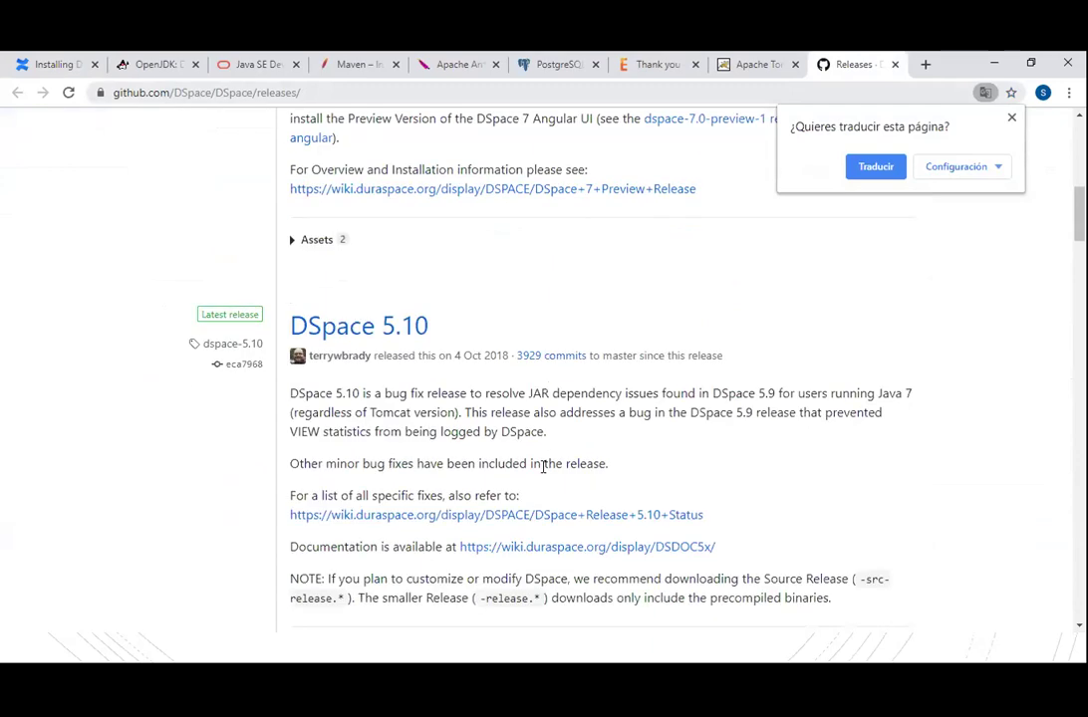
scroll(542, 466, "up", 3)
scroll(543, 468, "down", 5)
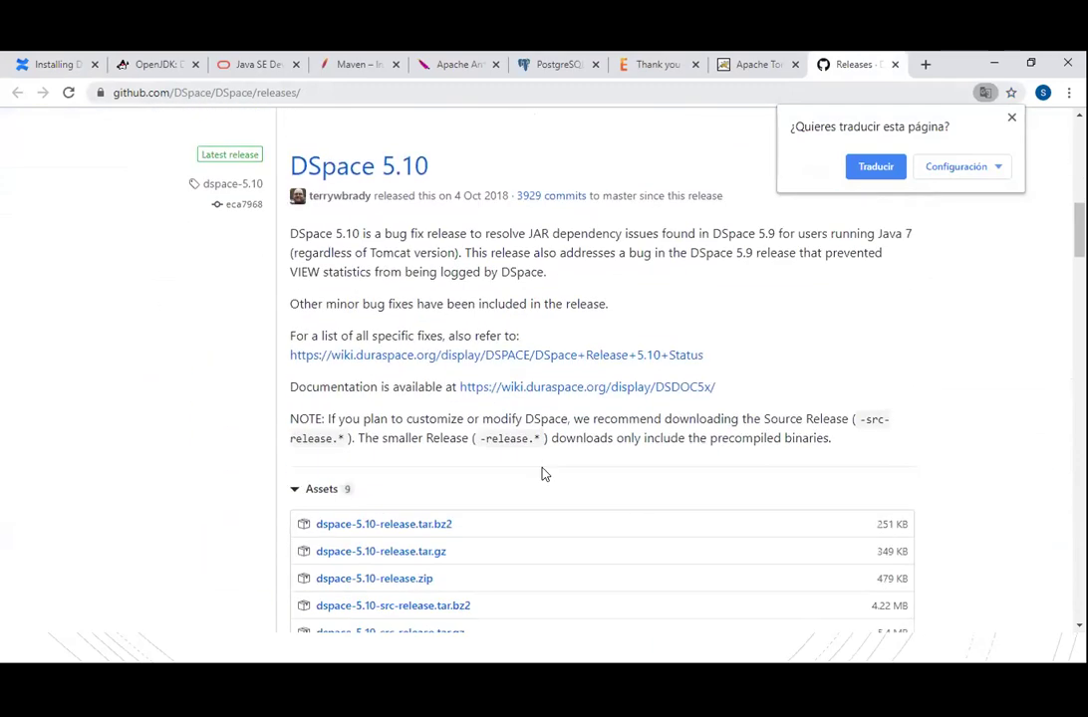
scroll(543, 475, "down", 5)
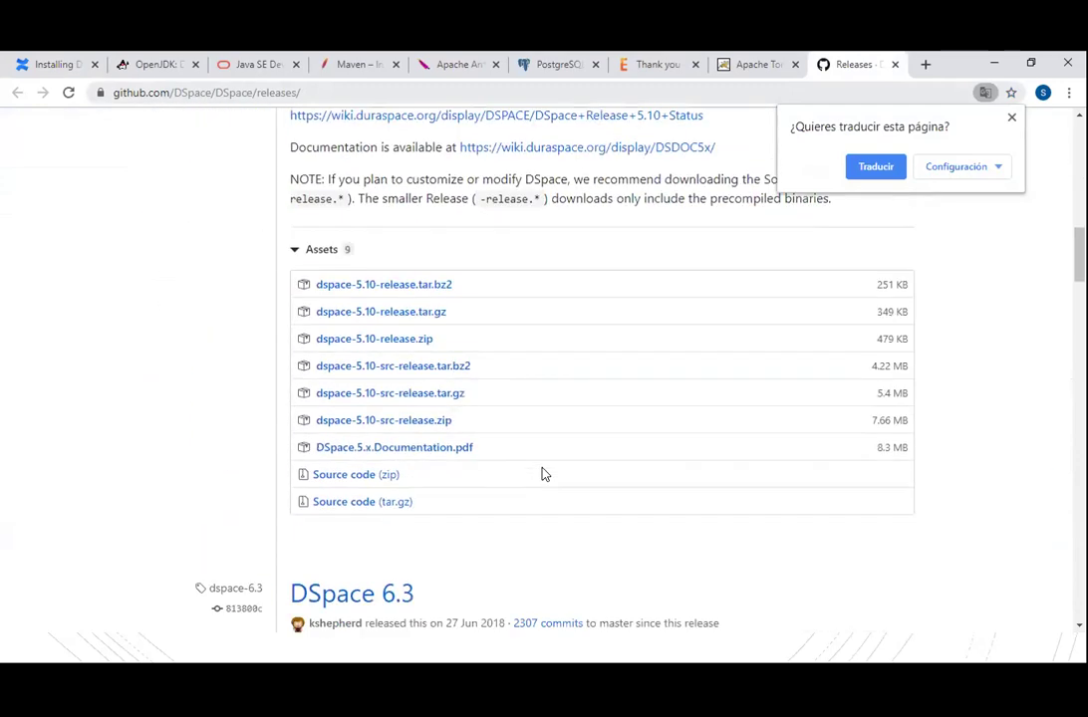
scroll(543, 468, "down", 4)
scroll(543, 472, "up", 5)
scroll(543, 473, "up", 12)
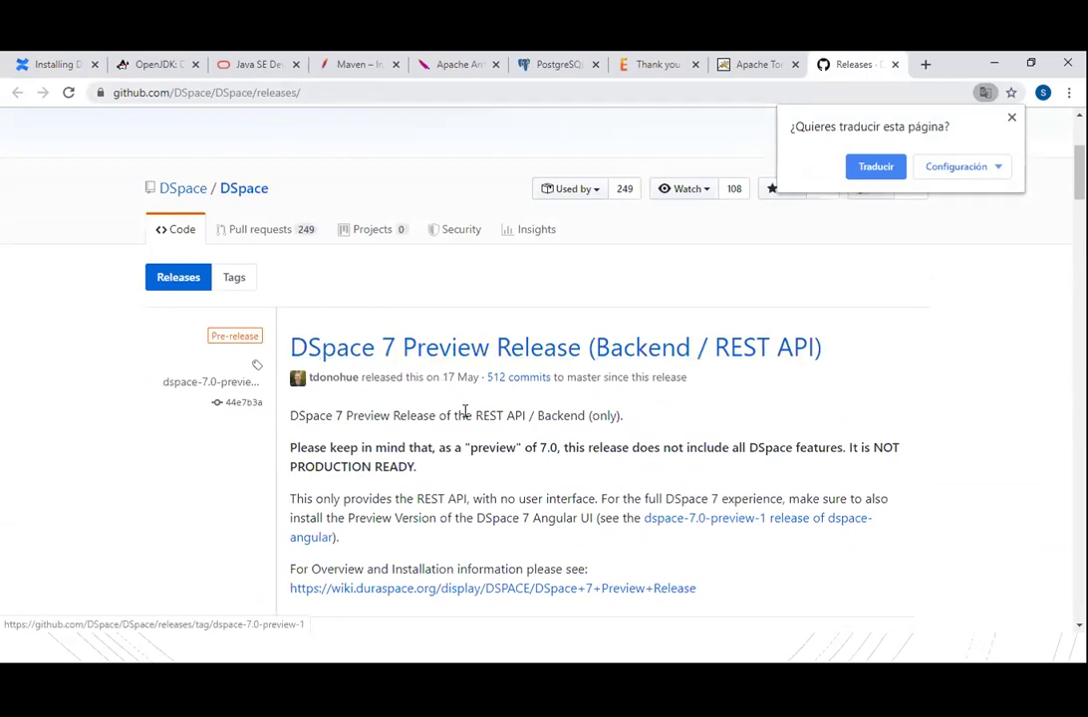
scroll(602, 464, "down", 5)
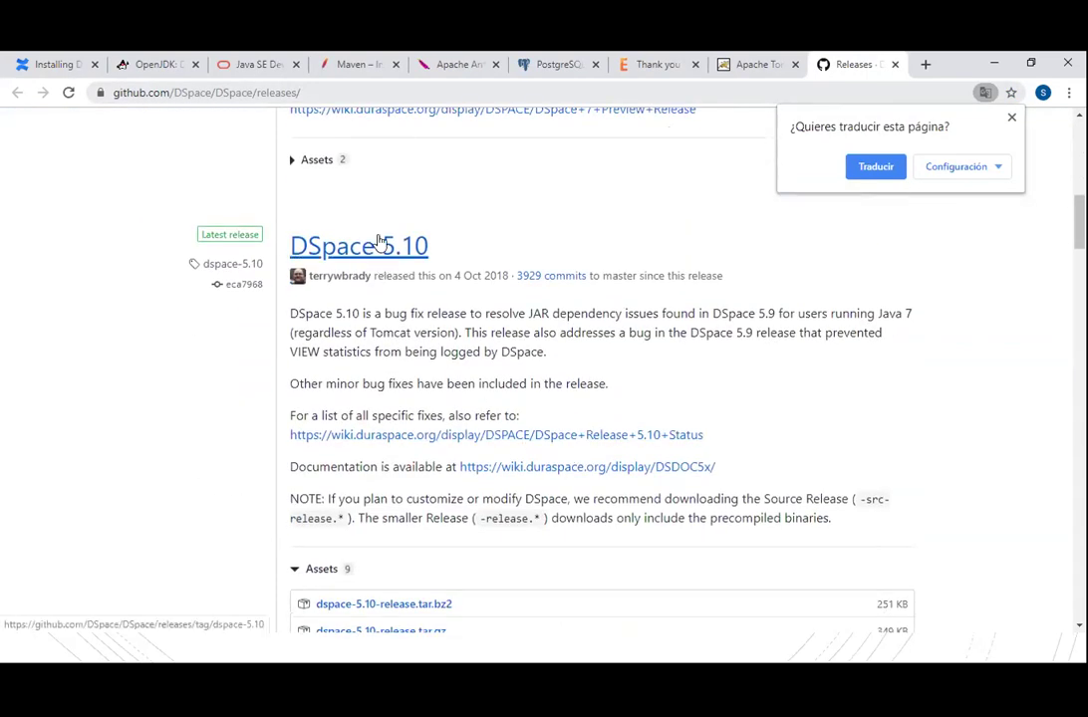
scroll(610, 365, "down", 1)
scroll(608, 365, "down", 6)
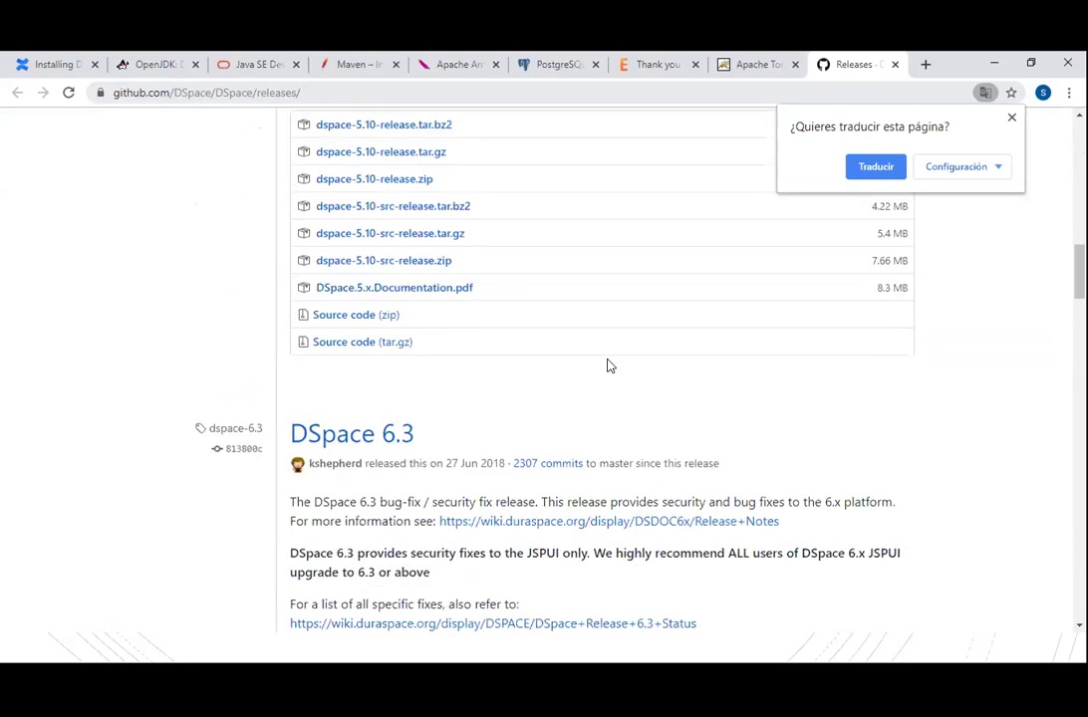
scroll(515, 468, "down", 2)
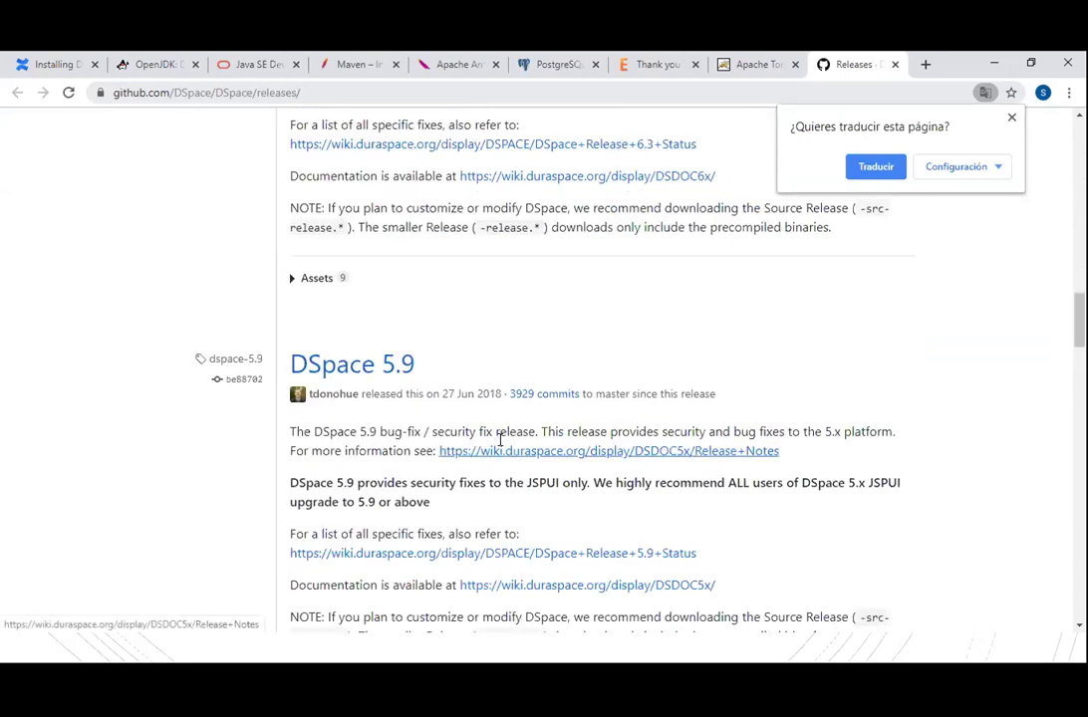
scroll(498, 442, "down", 2)
scroll(488, 439, "down", 1)
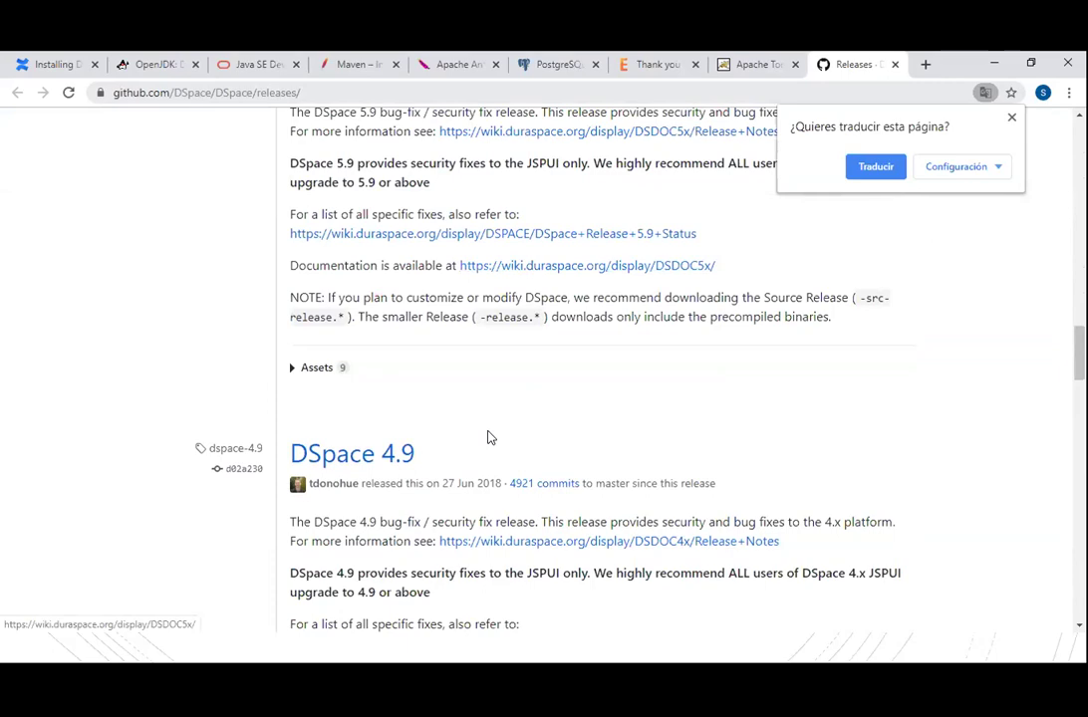
scroll(568, 452, "down", 2)
scroll(575, 453, "up", 2)
scroll(575, 453, "up", 4)
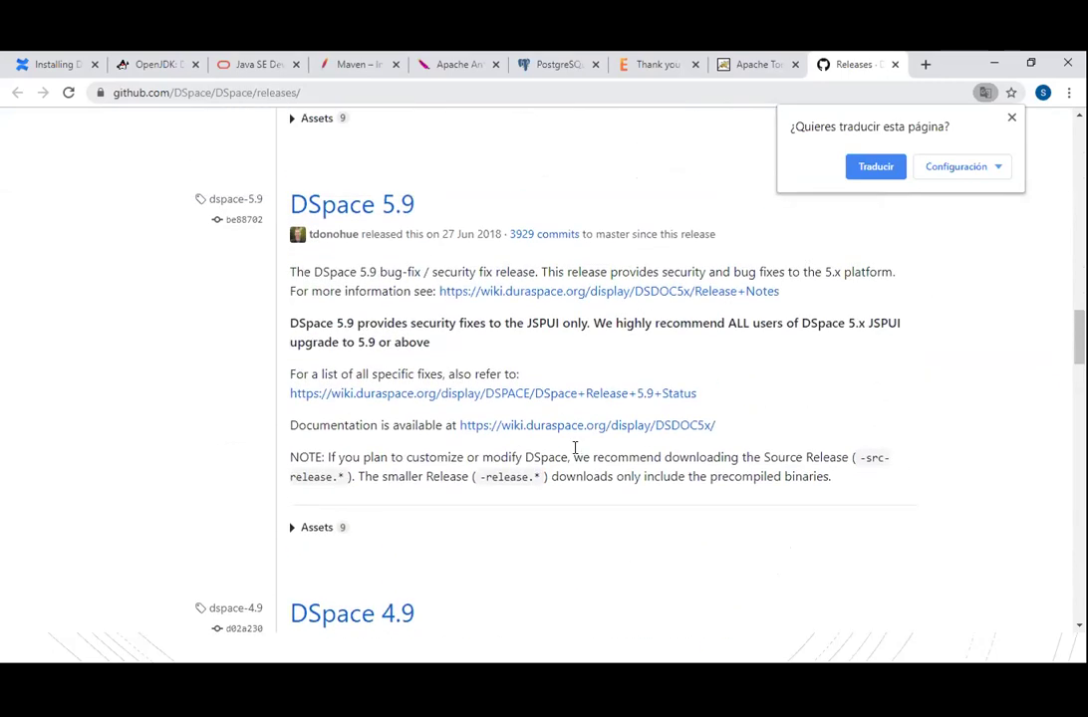
scroll(575, 450, "up", 2)
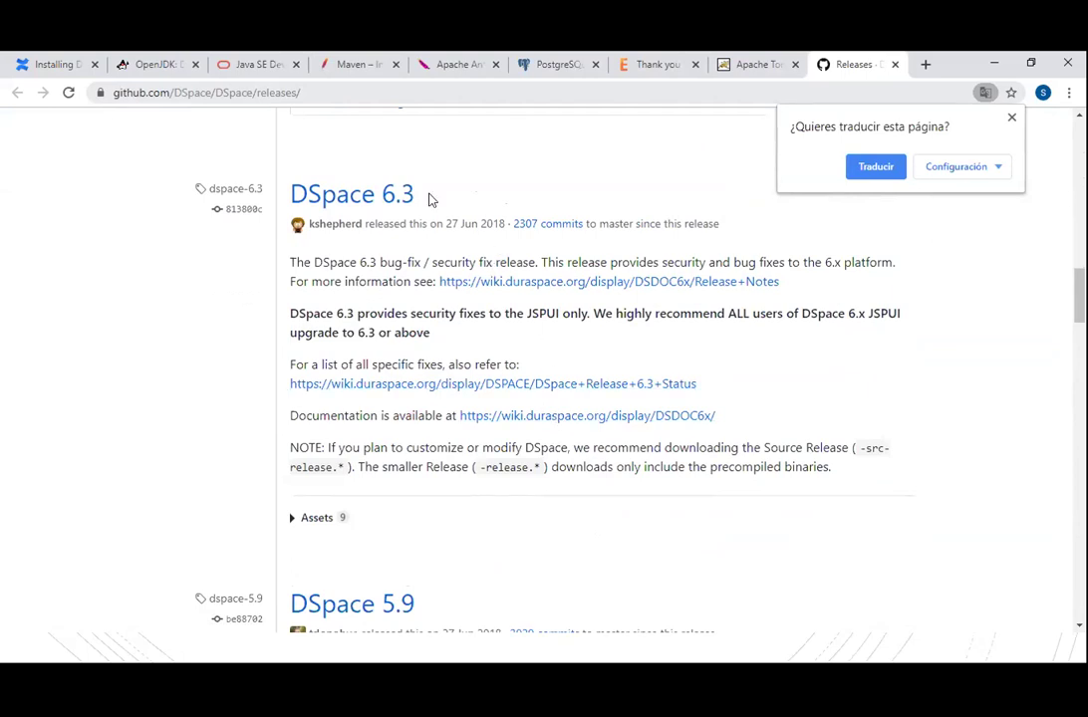
scroll(403, 215, "up", 1)
scroll(401, 211, "up", 5)
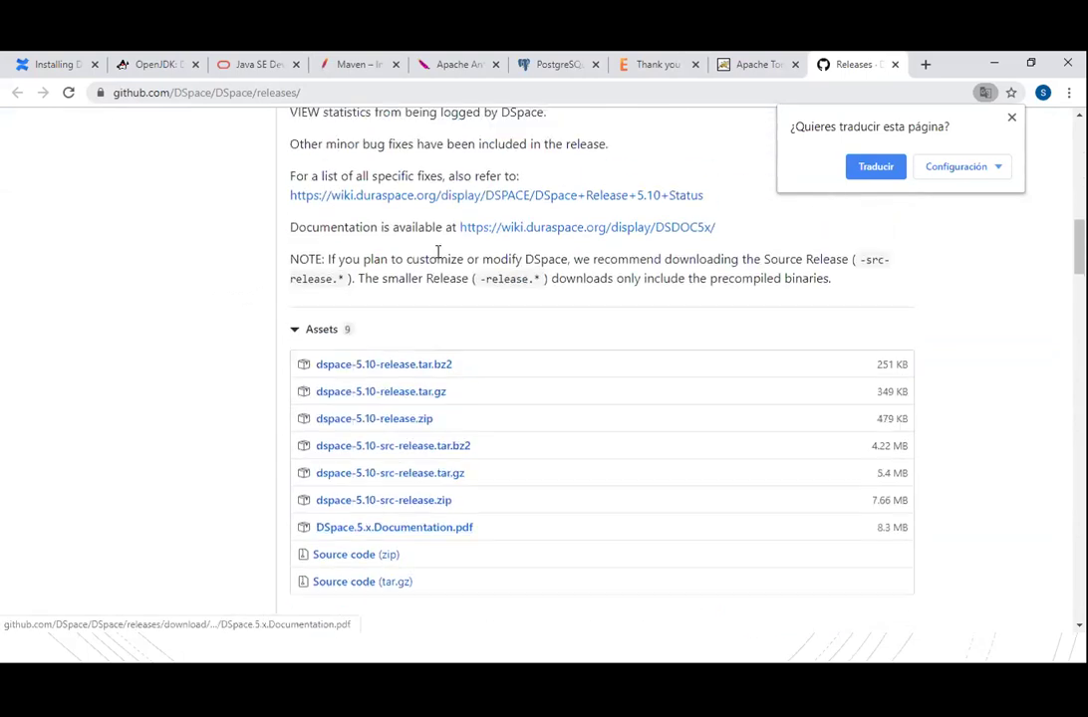
scroll(512, 360, "down", 1)
scroll(514, 363, "down", 5)
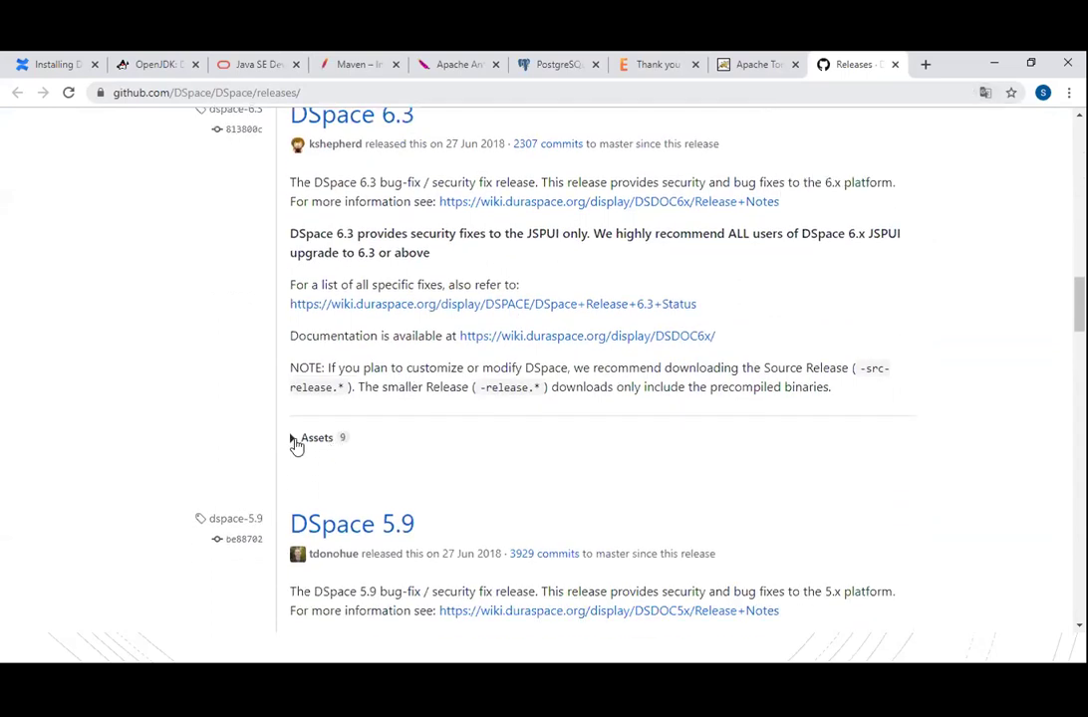
Expand the DSpace 6.3 Assets list, showing the 8.02 MB src-release zip
left_click(295, 438)
scroll(721, 474, "down", 2)
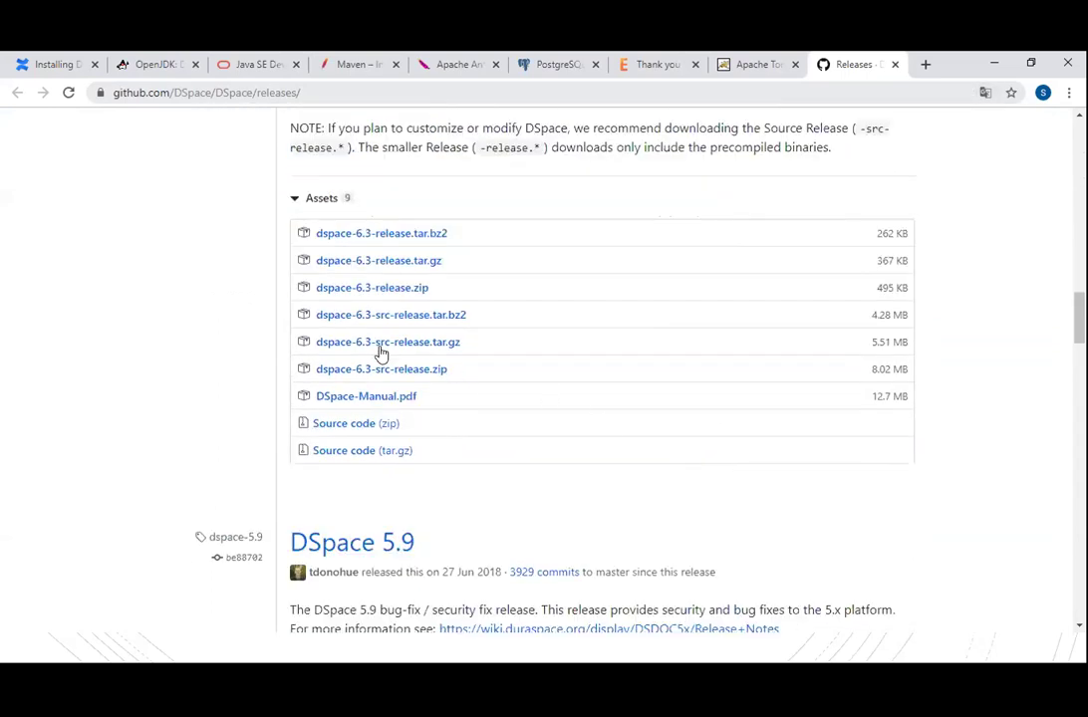
scroll(491, 257, "up", 1)
scroll(491, 251, "up", 1)
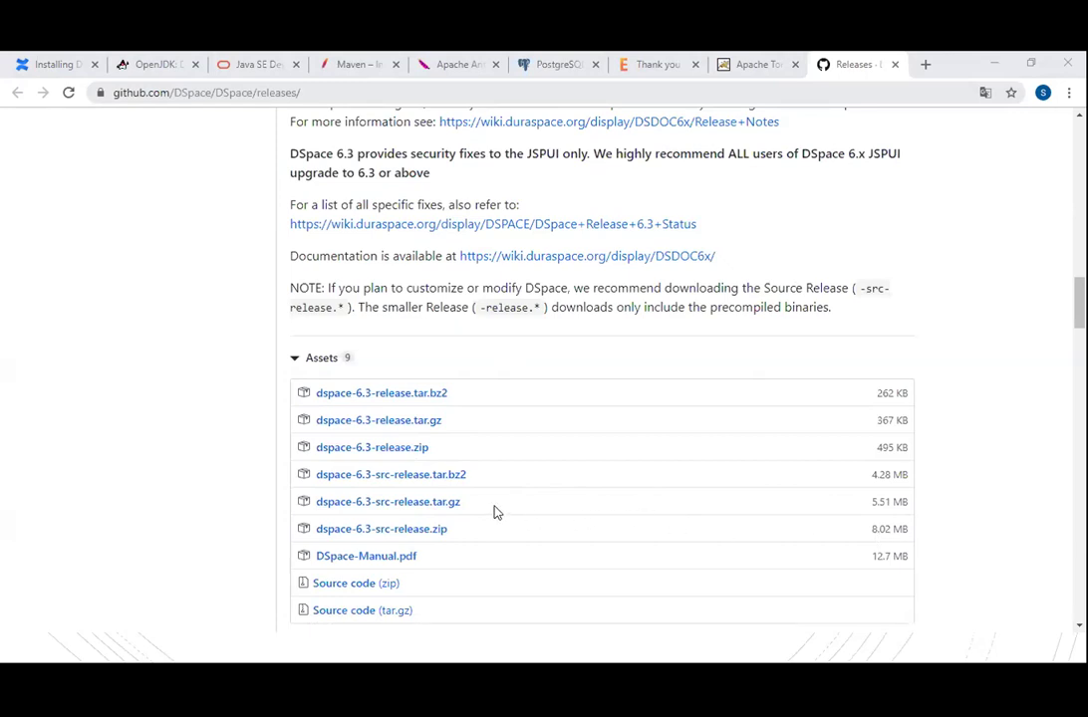
Download dspace-6.3-src-release.zip and switch to File Explorer showing C:\apache
left_click(407, 532)
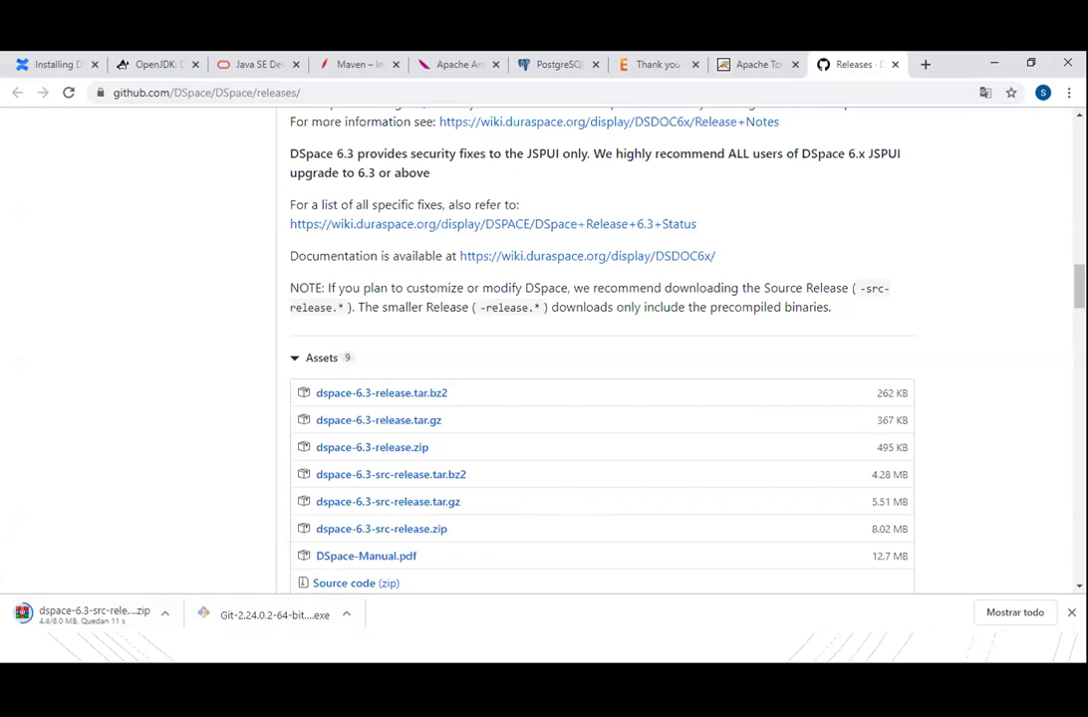
key("alt+Tab")
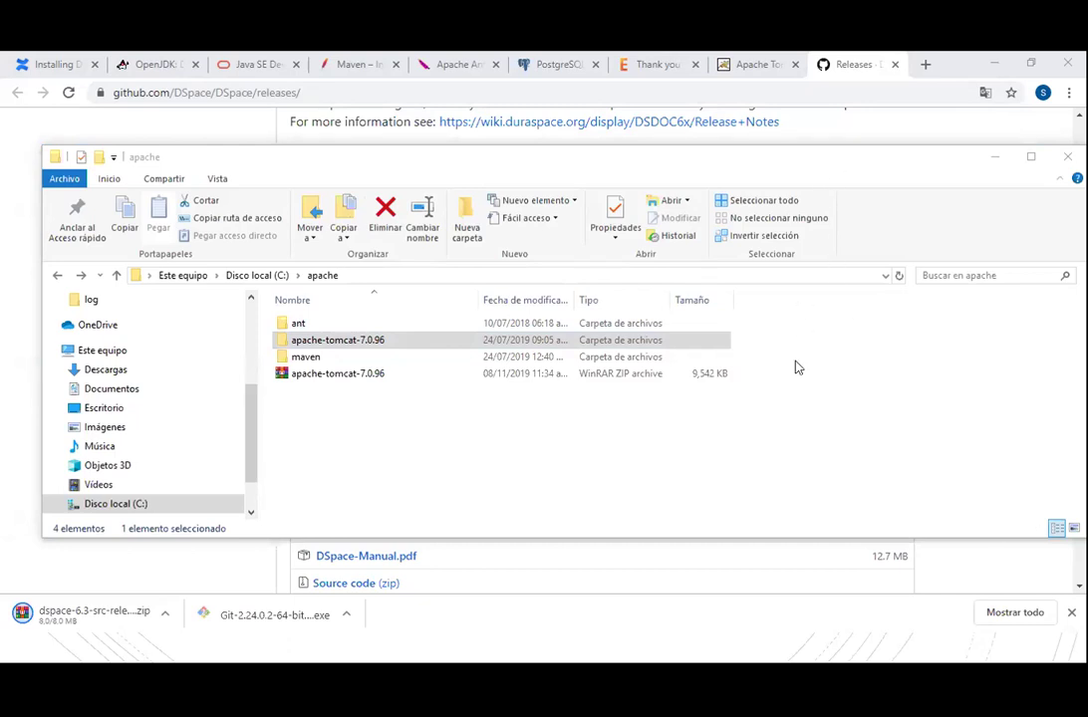
left_click(404, 455)
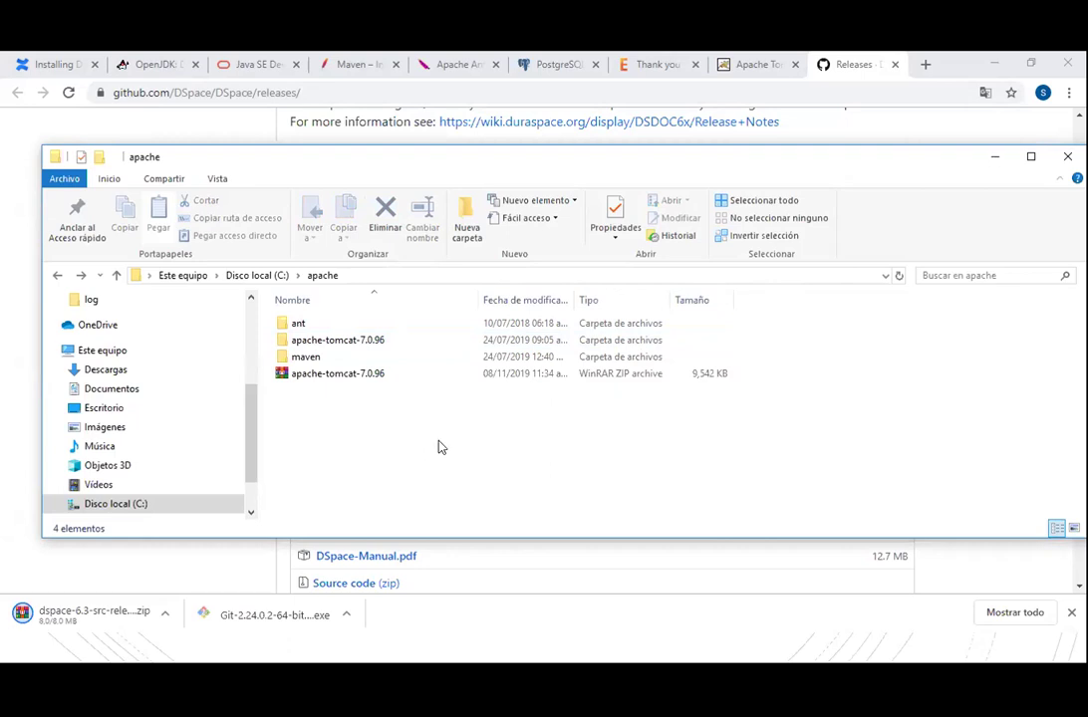
Create a dspace63 folder on C: and drag the downloaded zip into it
key("BackSpace")
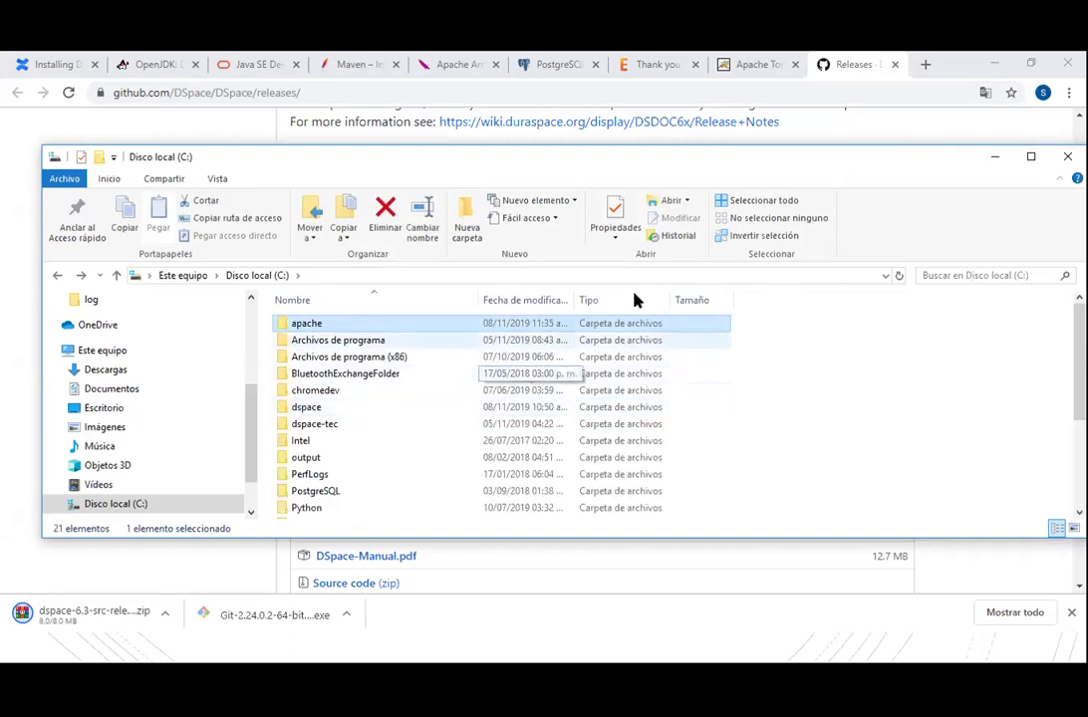
left_click(465, 219)
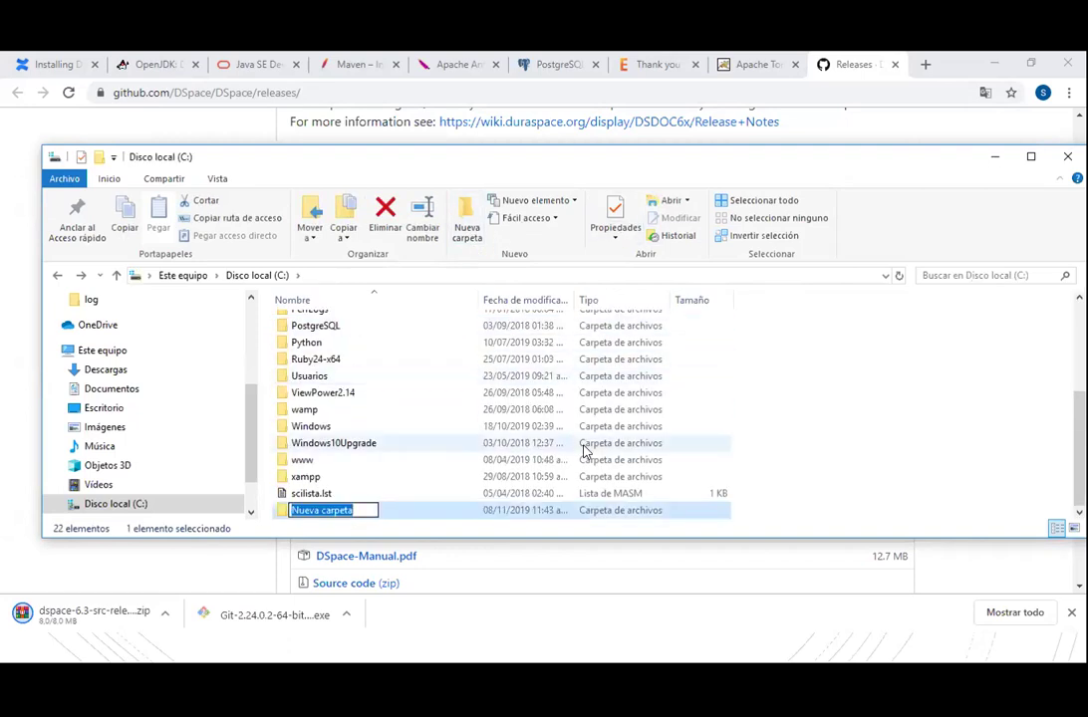
type("dspace")
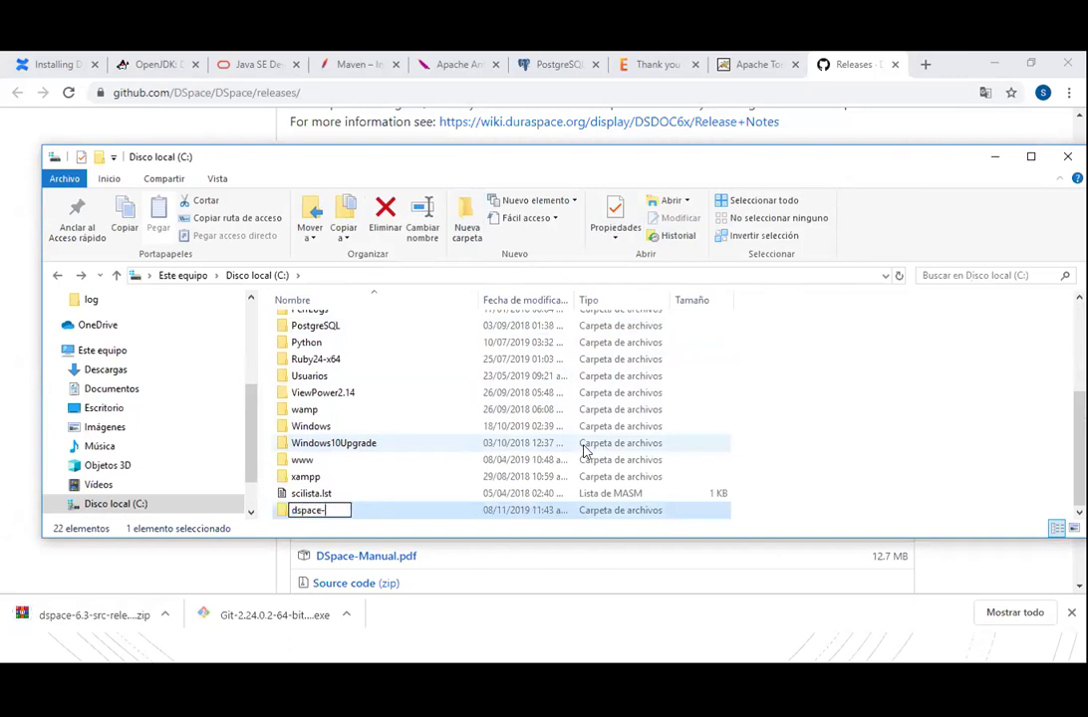
type("-")
key("BackSpace")
type("3")
key("Return")
key("Return")
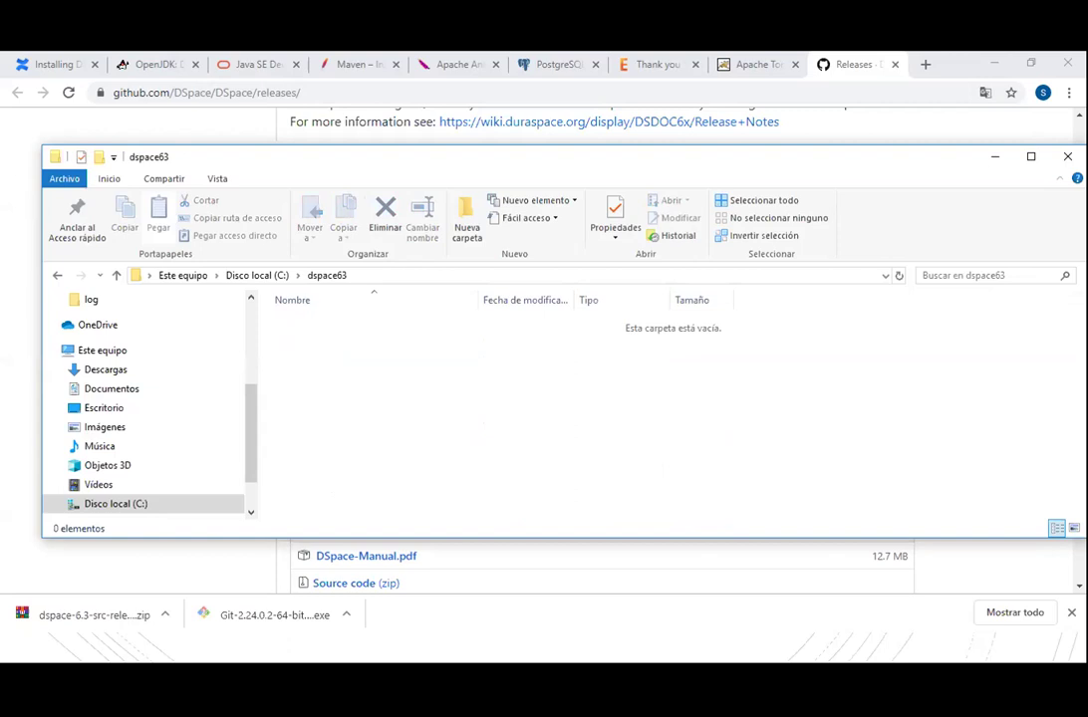
left_click_drag(1086, 444, 505, 439)
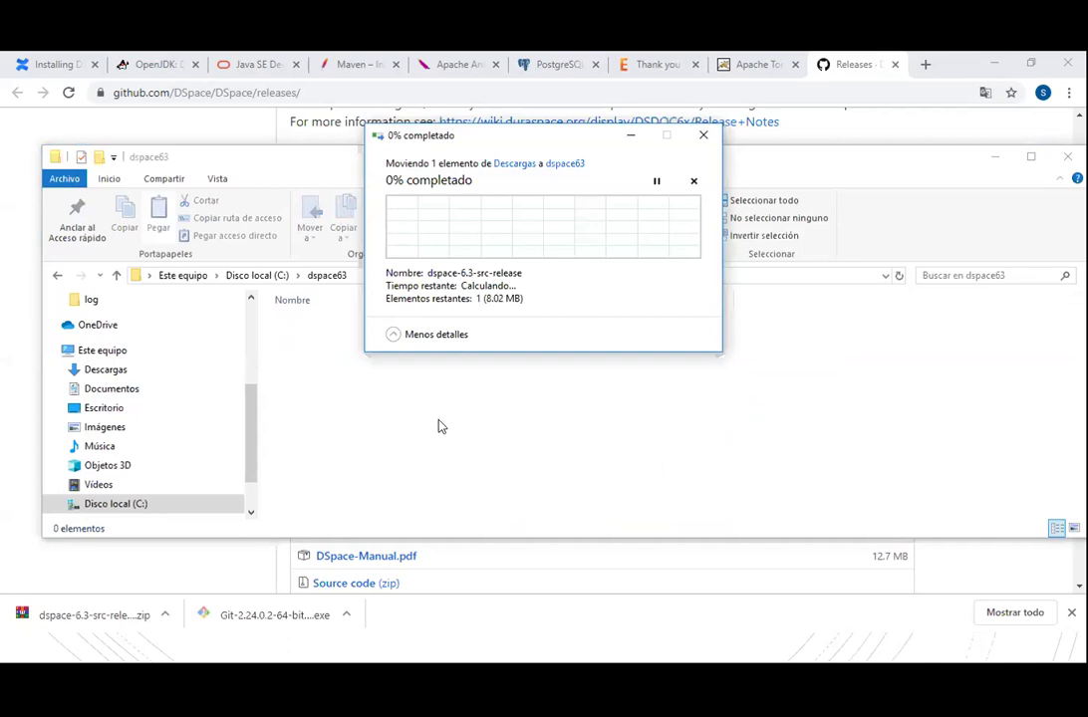
Extract dspace-6.3-src-release.zip in C:\dspace63 and open the extracted folder
left_click(445, 423)
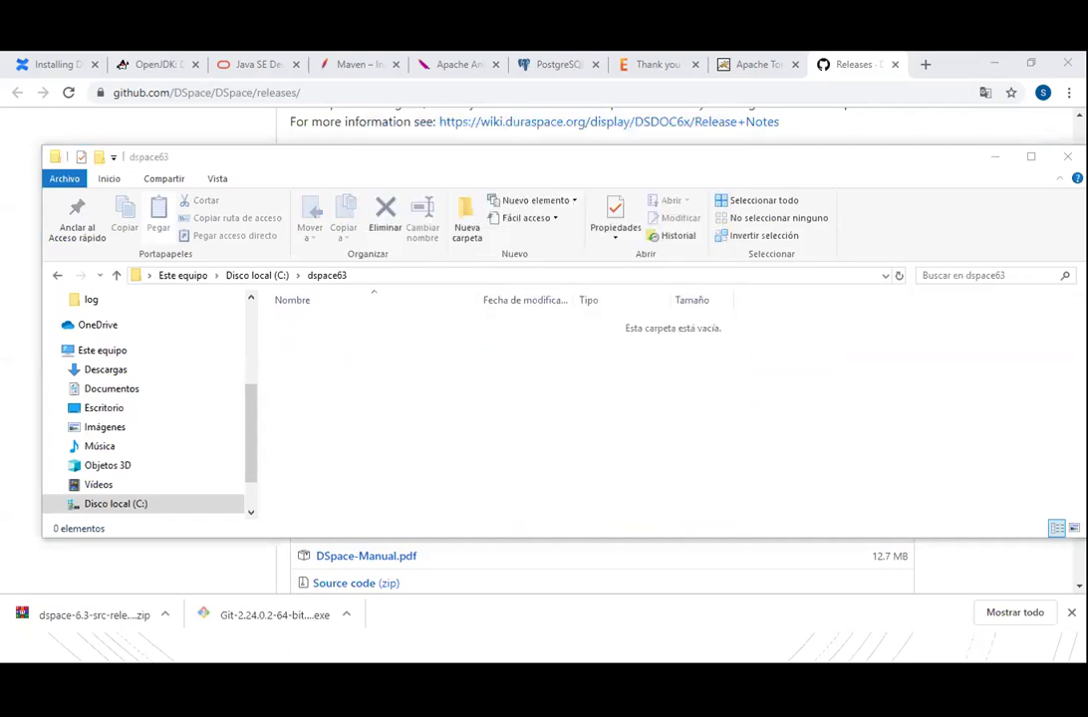
left_click(403, 389)
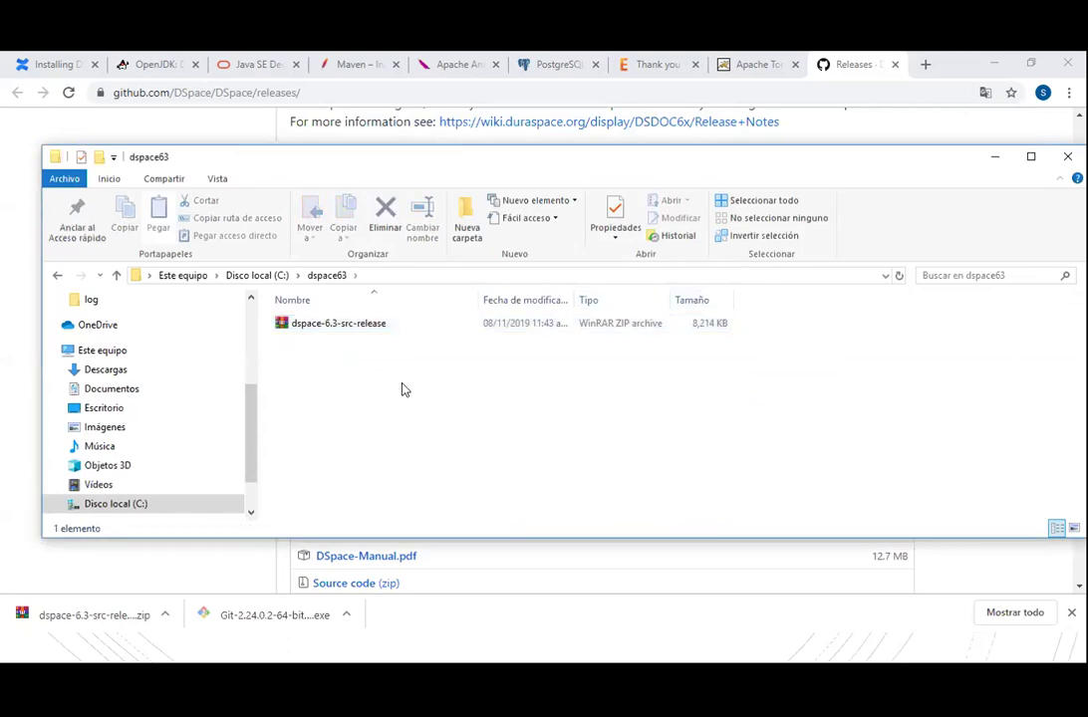
right_click(323, 331)
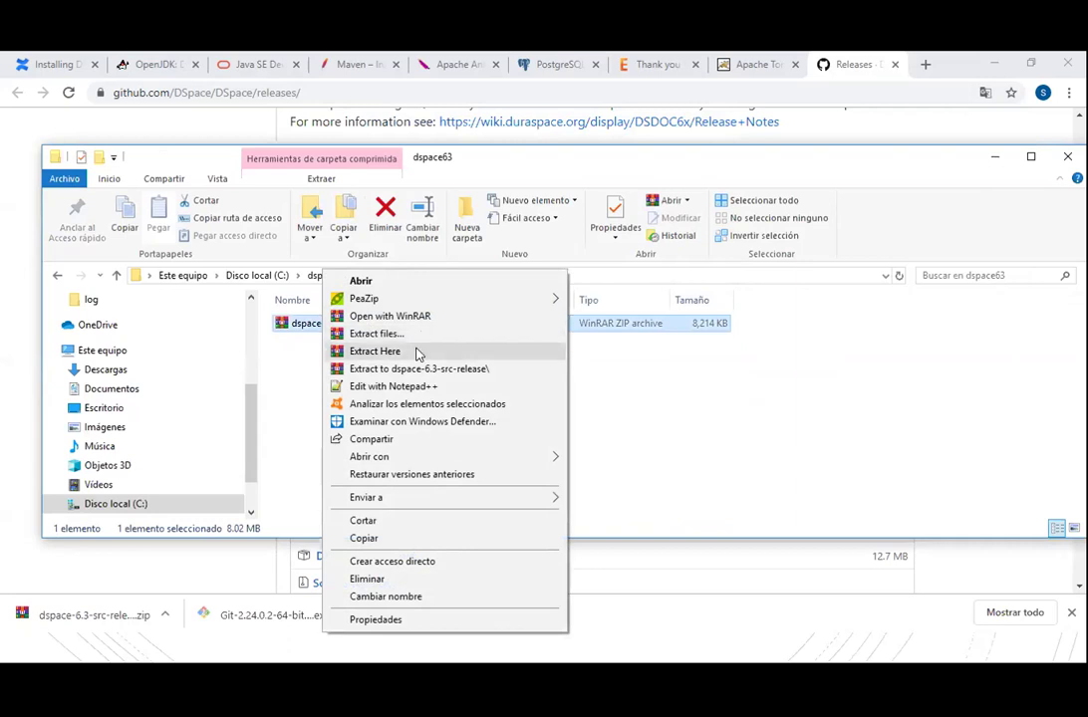
left_click(418, 351)
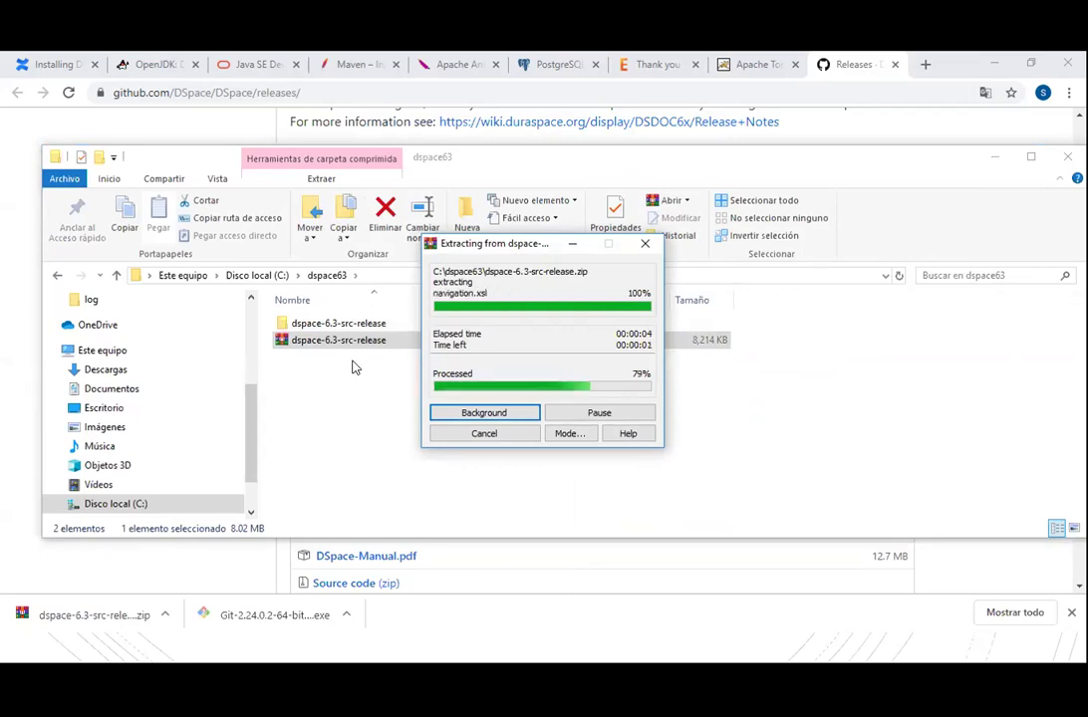
double_click(348, 324)
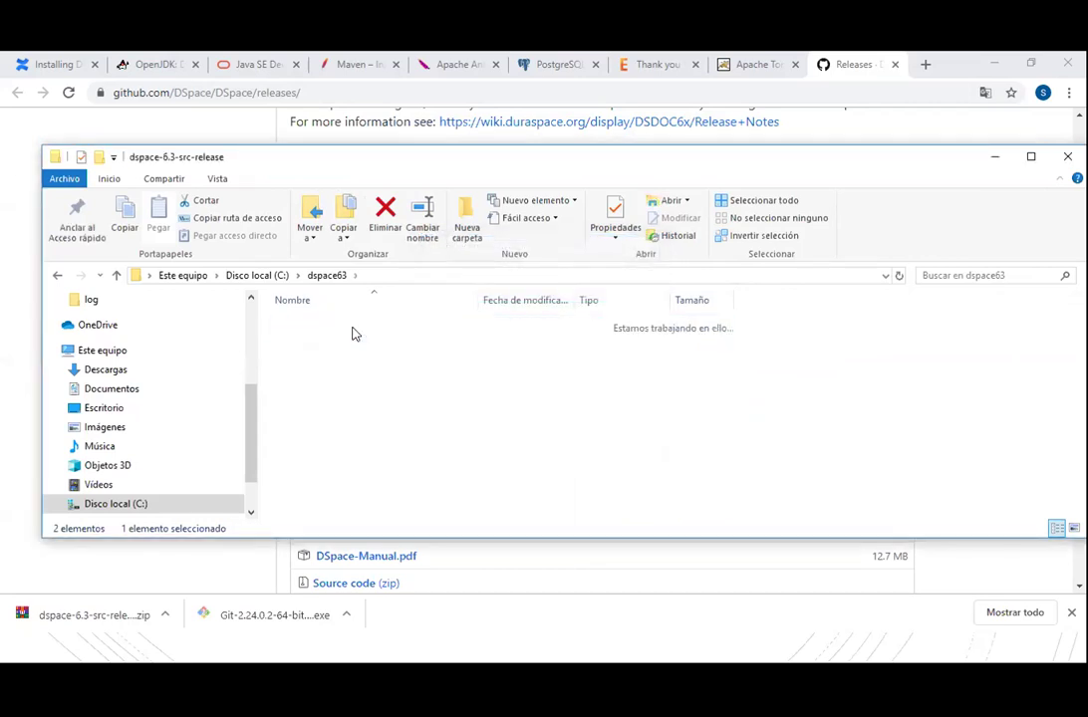
Maximize File Explorer and browse into the dspace and config folders
scroll(442, 466, "down", 3)
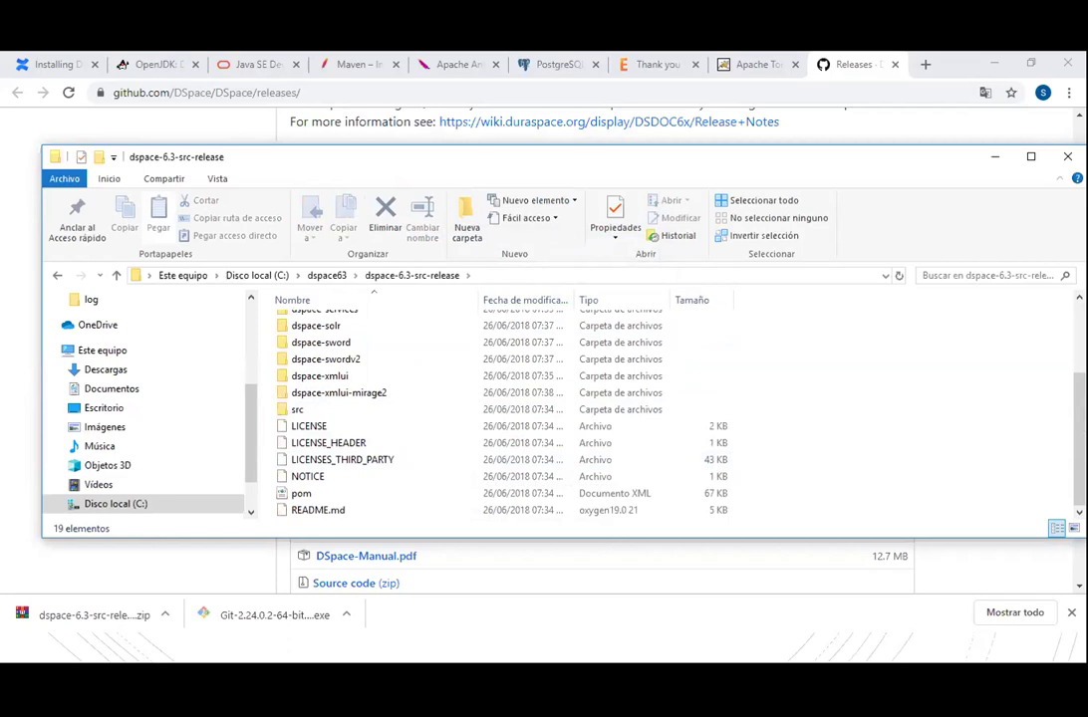
scroll(565, 438, "up", 3)
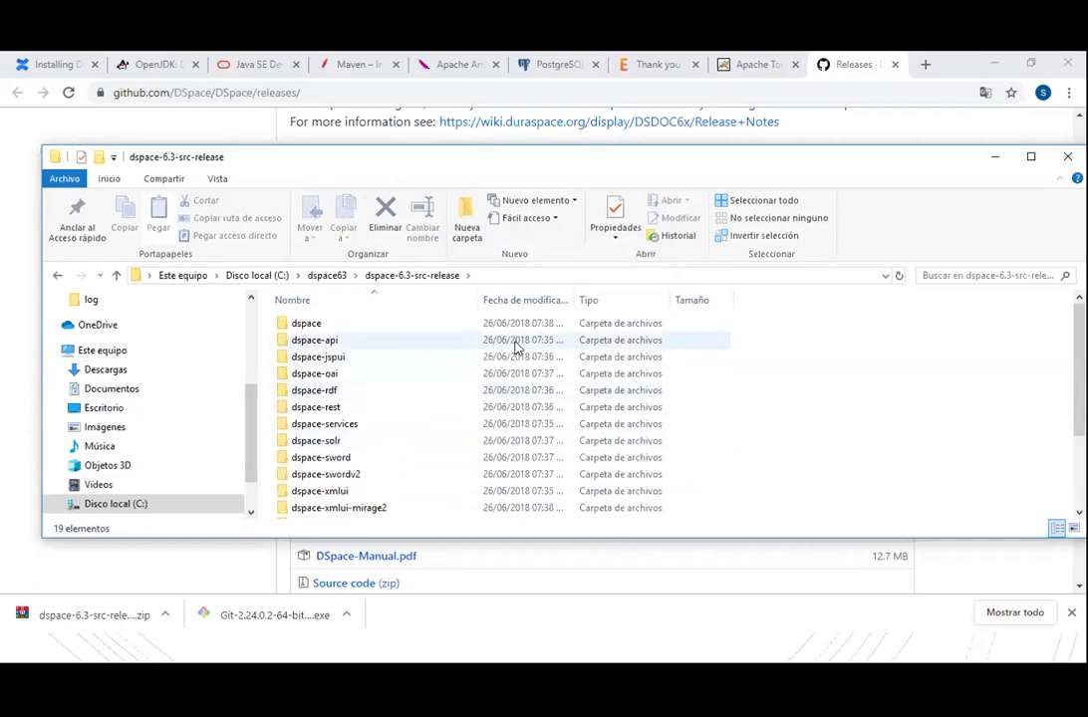
double_click(764, 162)
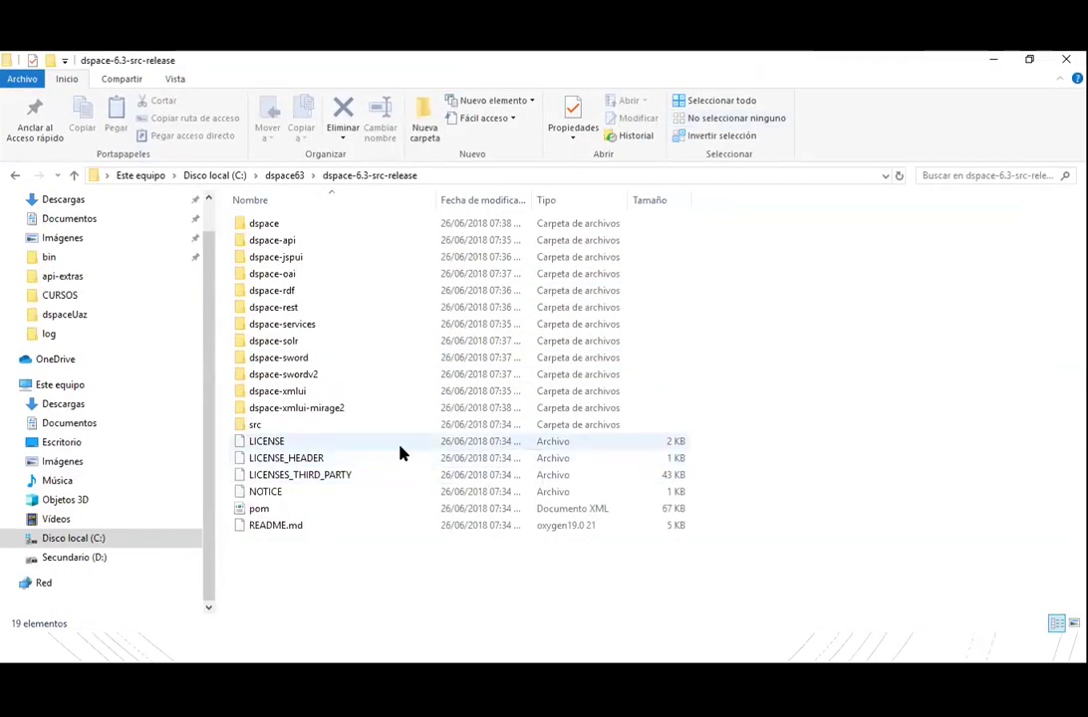
double_click(302, 226)
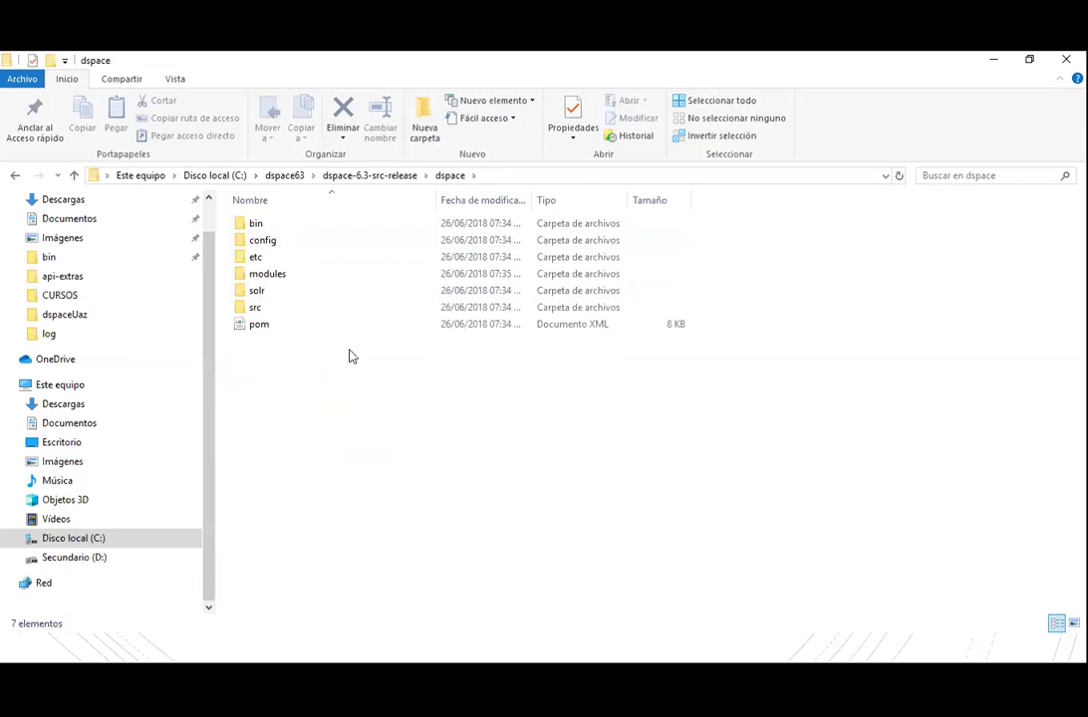
left_click(409, 175)
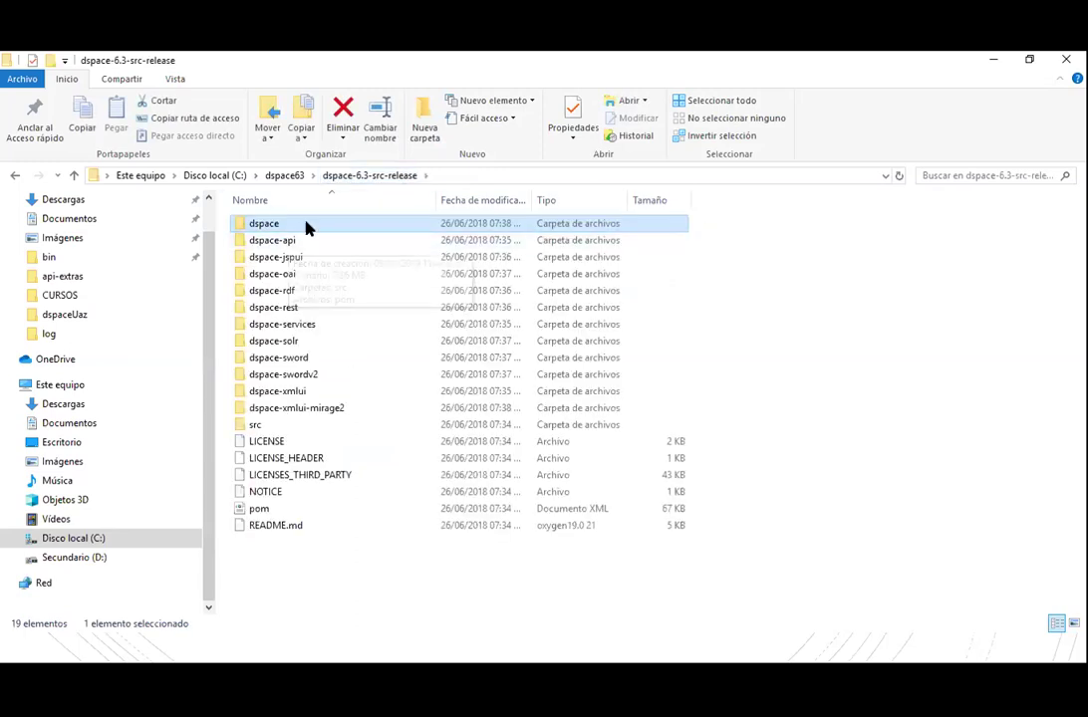
double_click(306, 226)
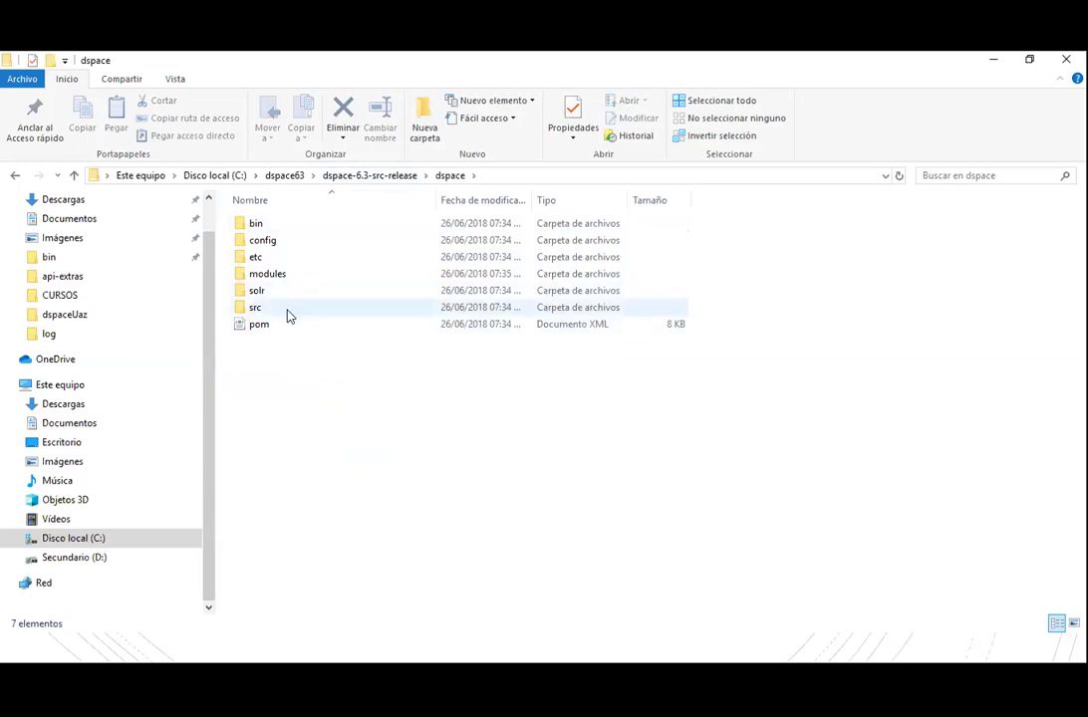
double_click(295, 244)
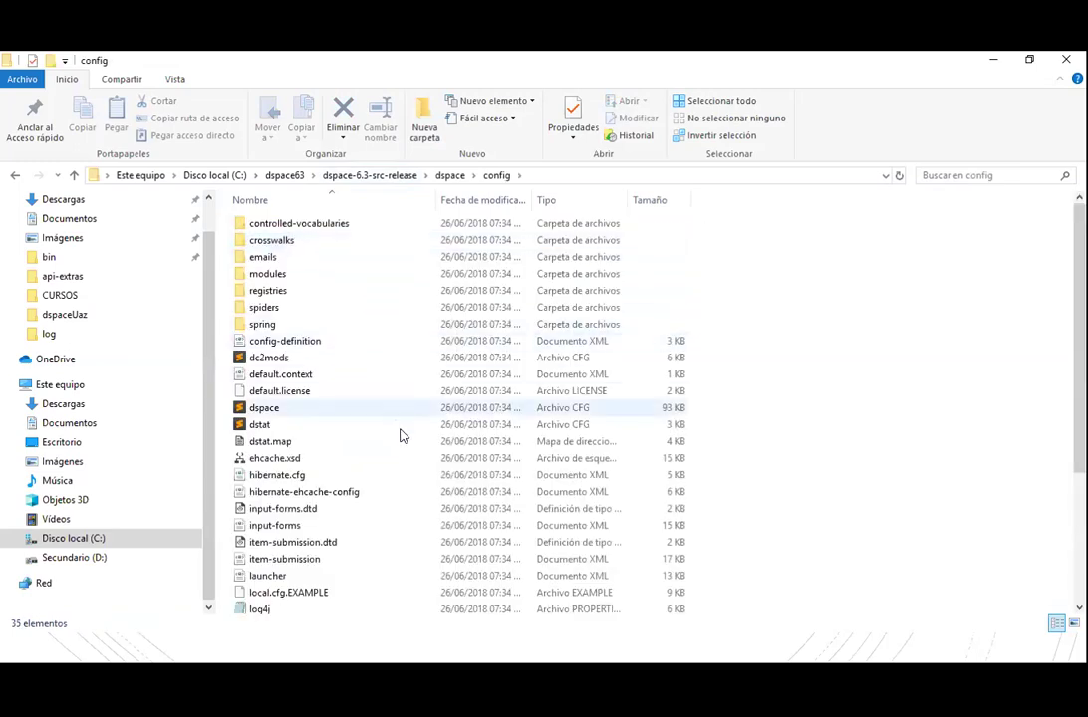
scroll(404, 439, "down", 4)
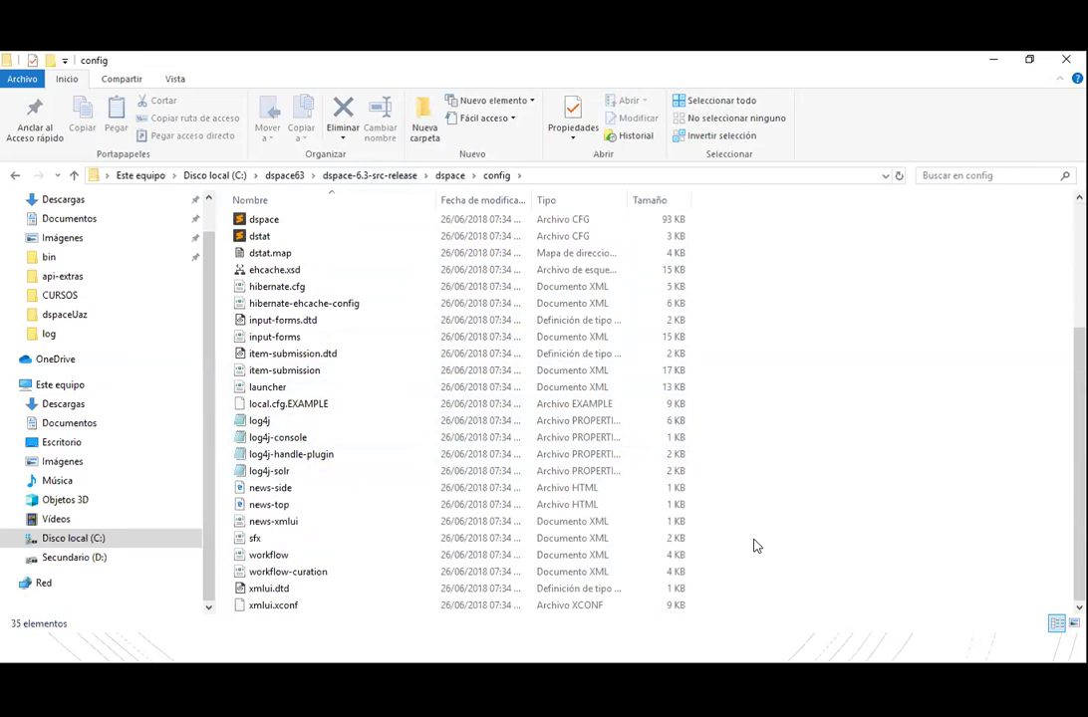
Return to dspace-6.3-src-release, look inside dspace-xmlui-mirage2, then minimize File Explorer
key("BackSpace")
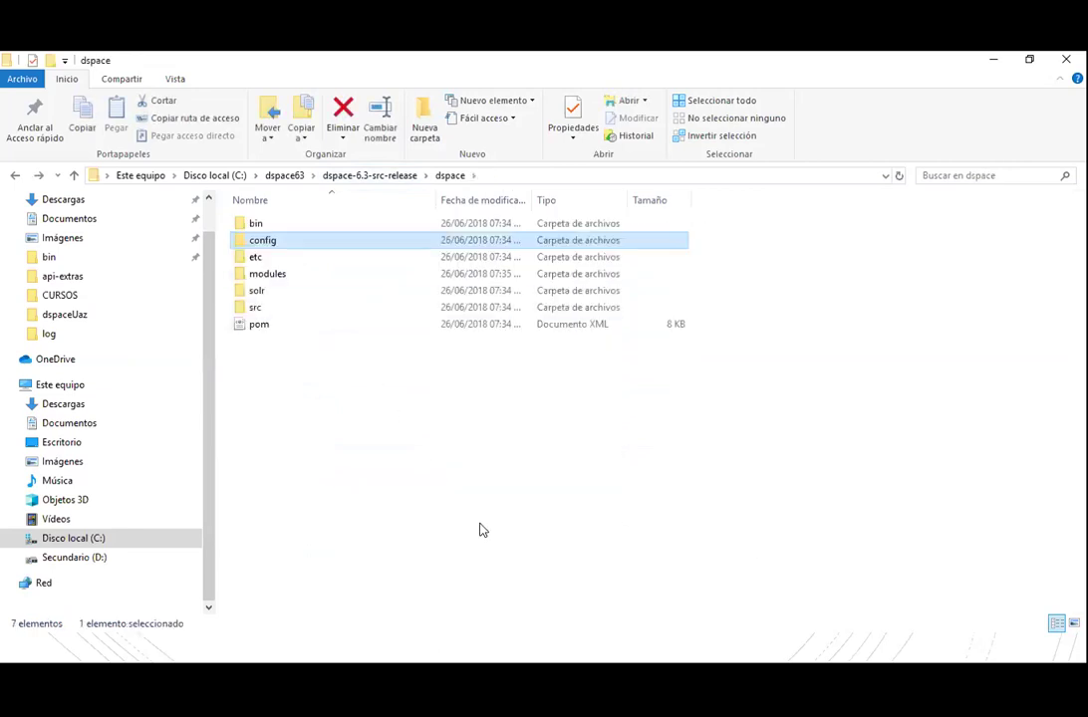
key("BackSpace")
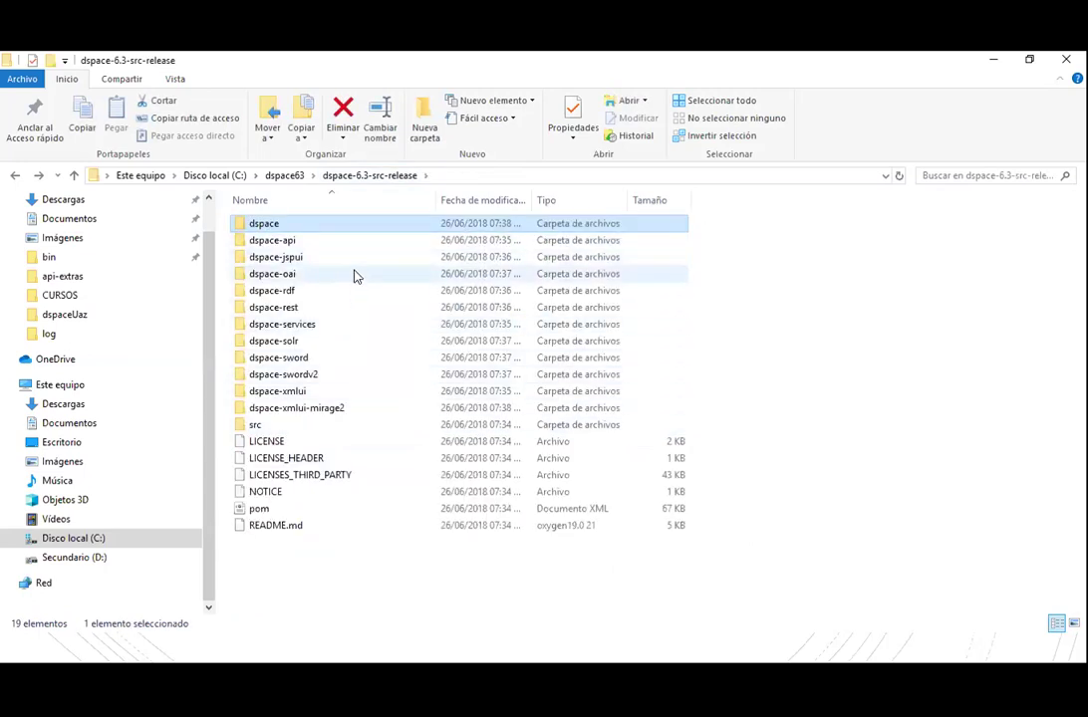
double_click(311, 409)
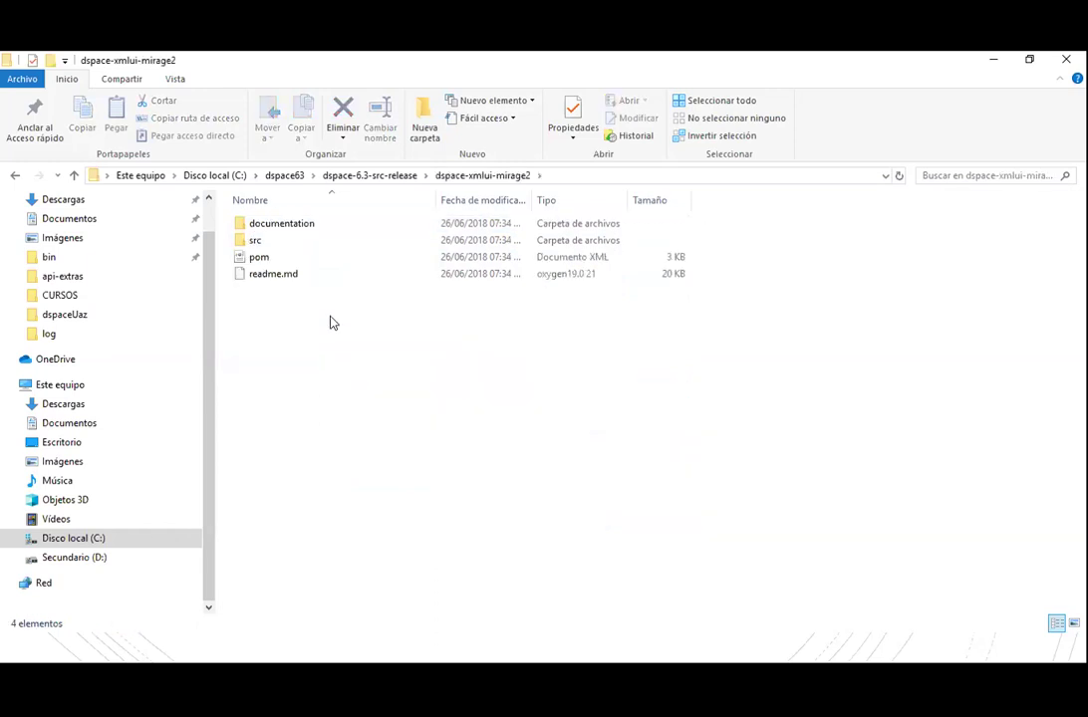
key("BackSpace")
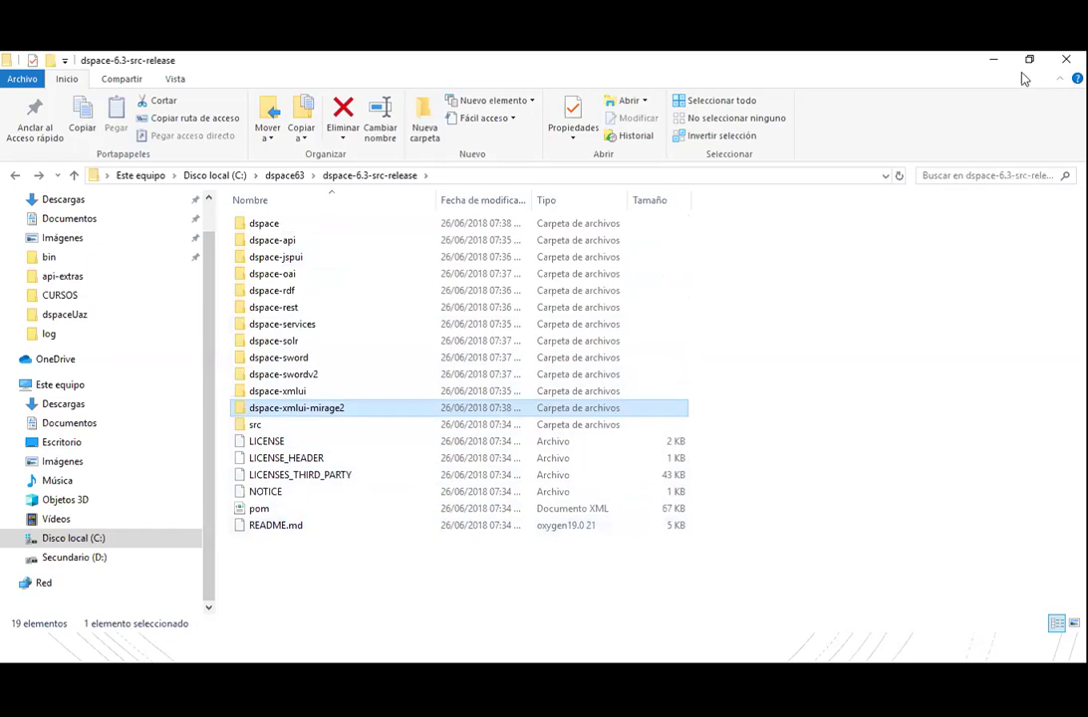
left_click(993, 60)
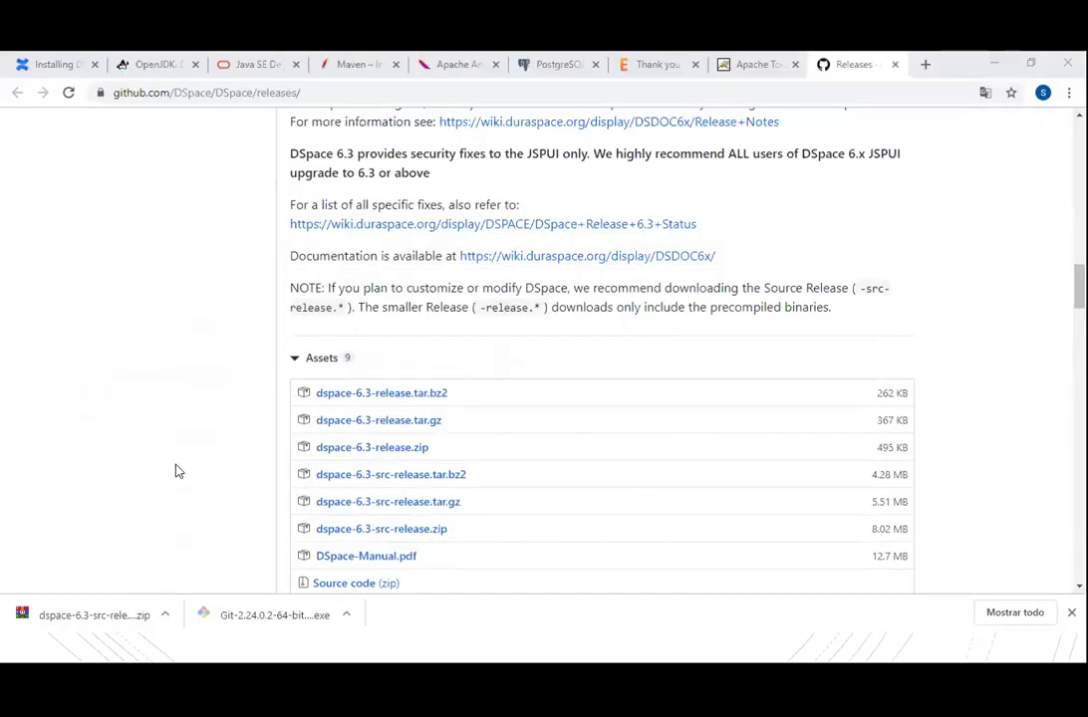
Close Chrome's downloads bar and switch to the Instalación slide of install commands
left_click(1070, 612)
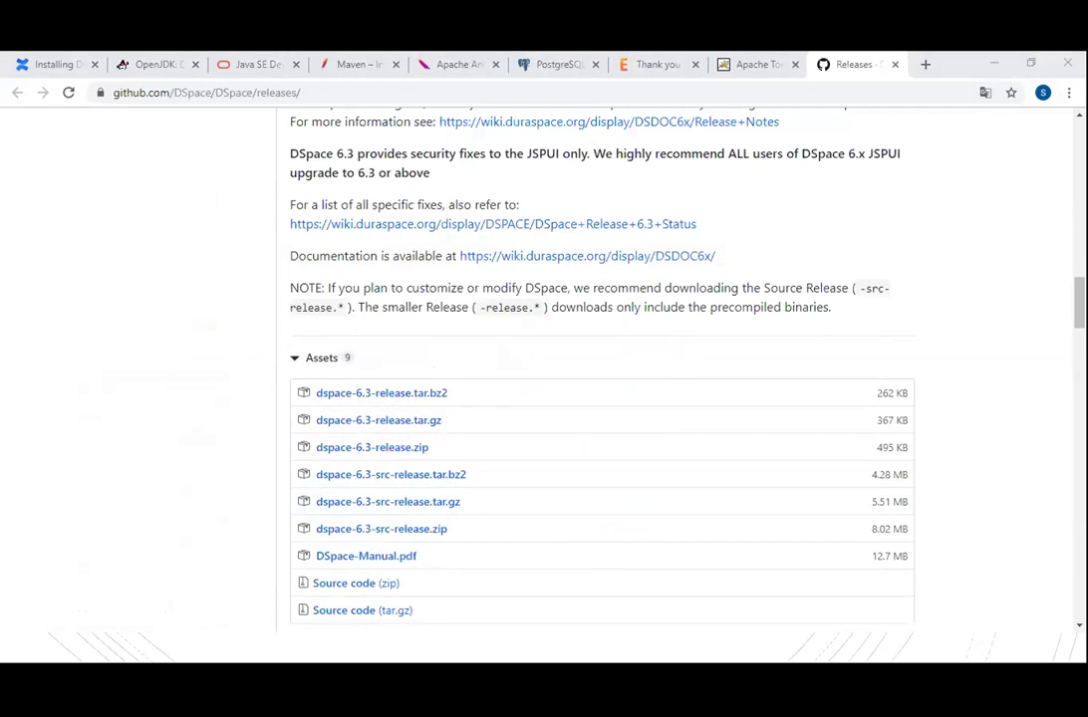
key("alt+Tab")
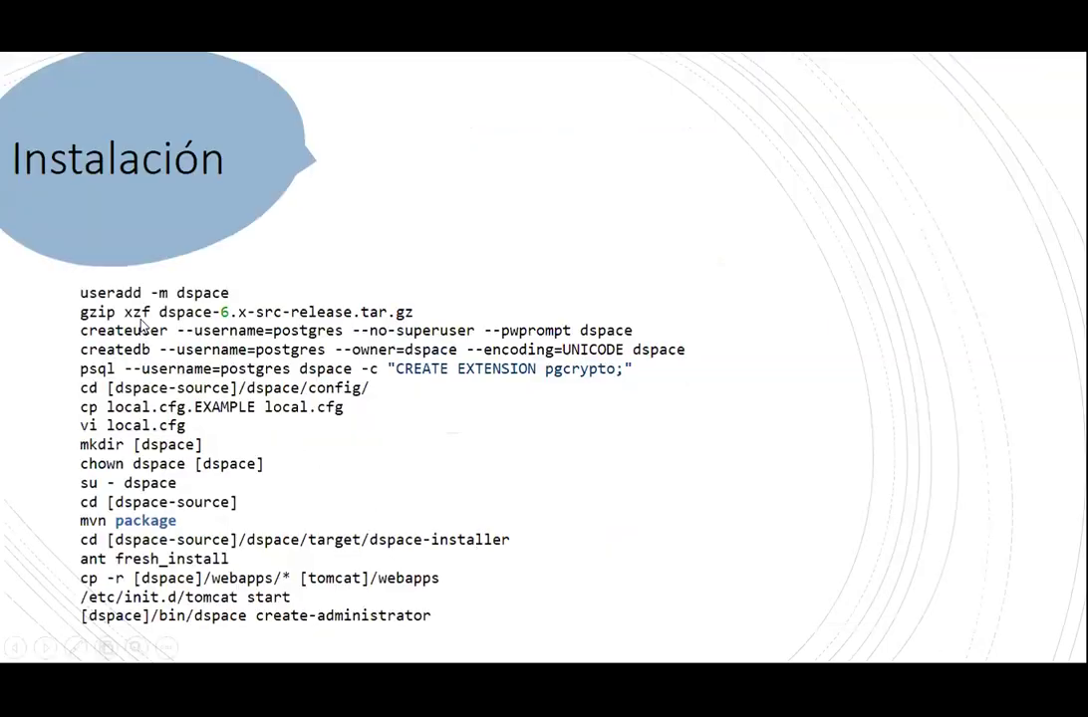
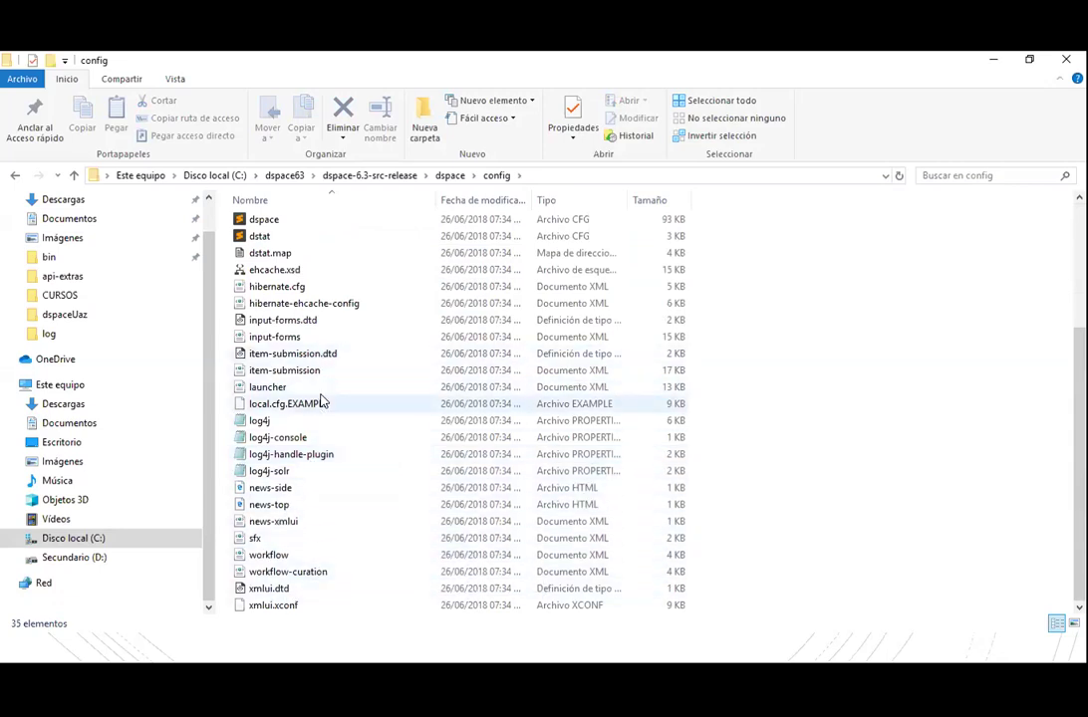
Select local.cfg.EXAMPLE in the dspace config folder, then switch to the DSpace install guide
left_click(321, 406)
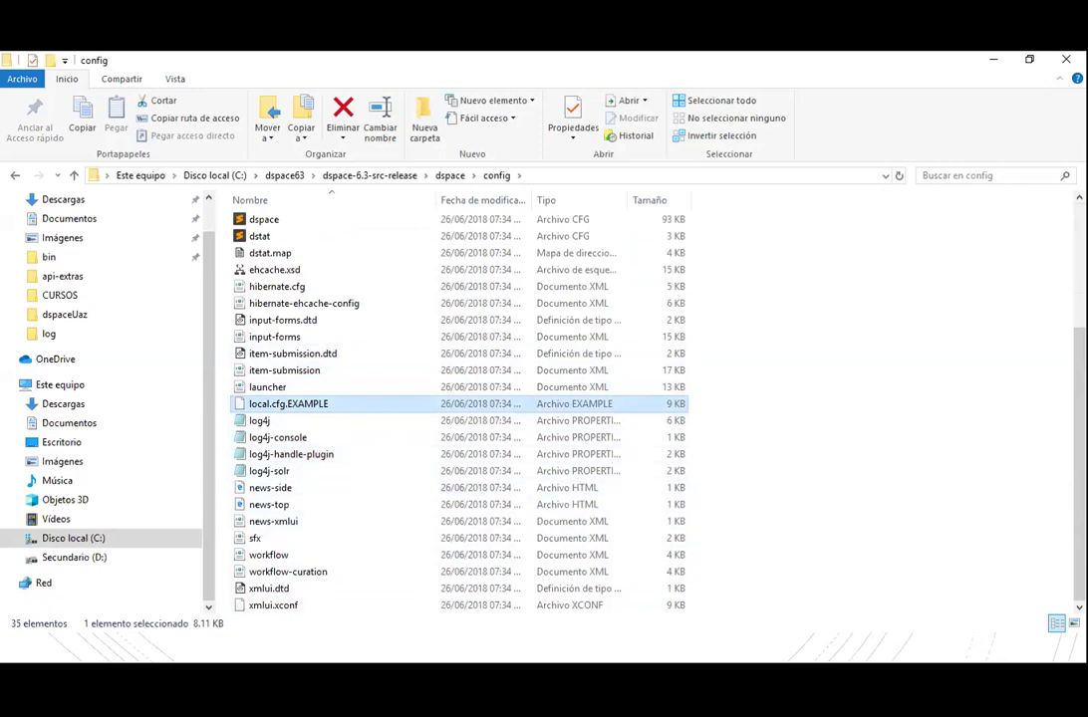
key("alt+Tab")
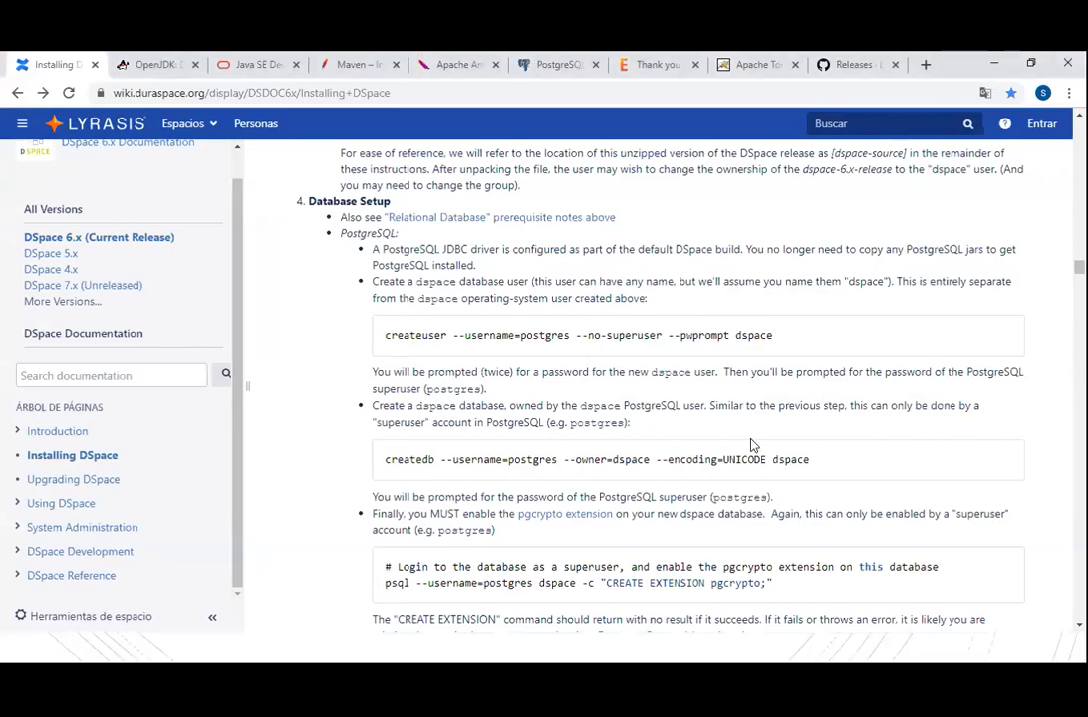
Scroll the Installing DSpace guide to step 5, Initial Configuration (local.cfg), then return to File Explorer
scroll(752, 446, "down", 15)
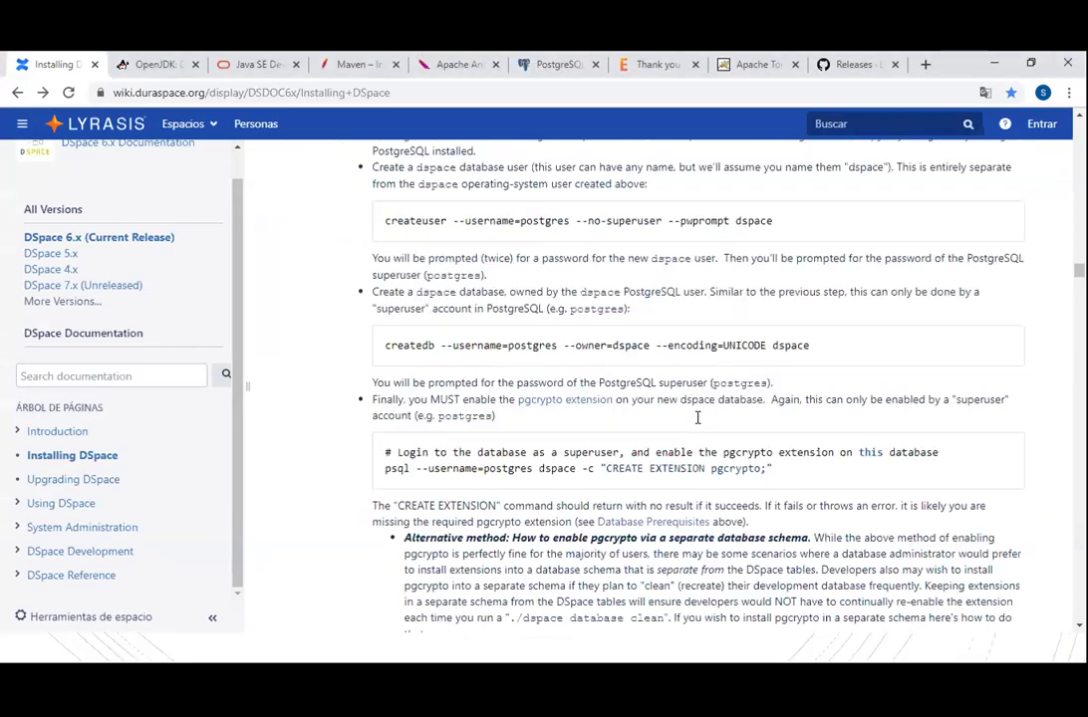
scroll(518, 390, "down", 5)
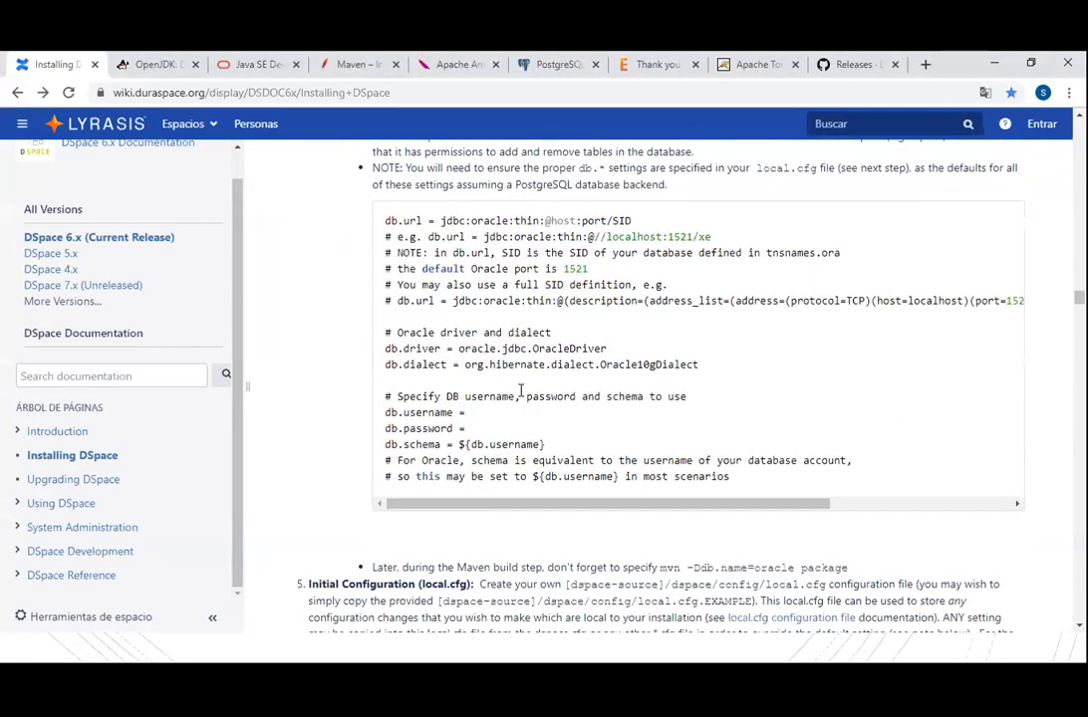
scroll(519, 389, "down", 1)
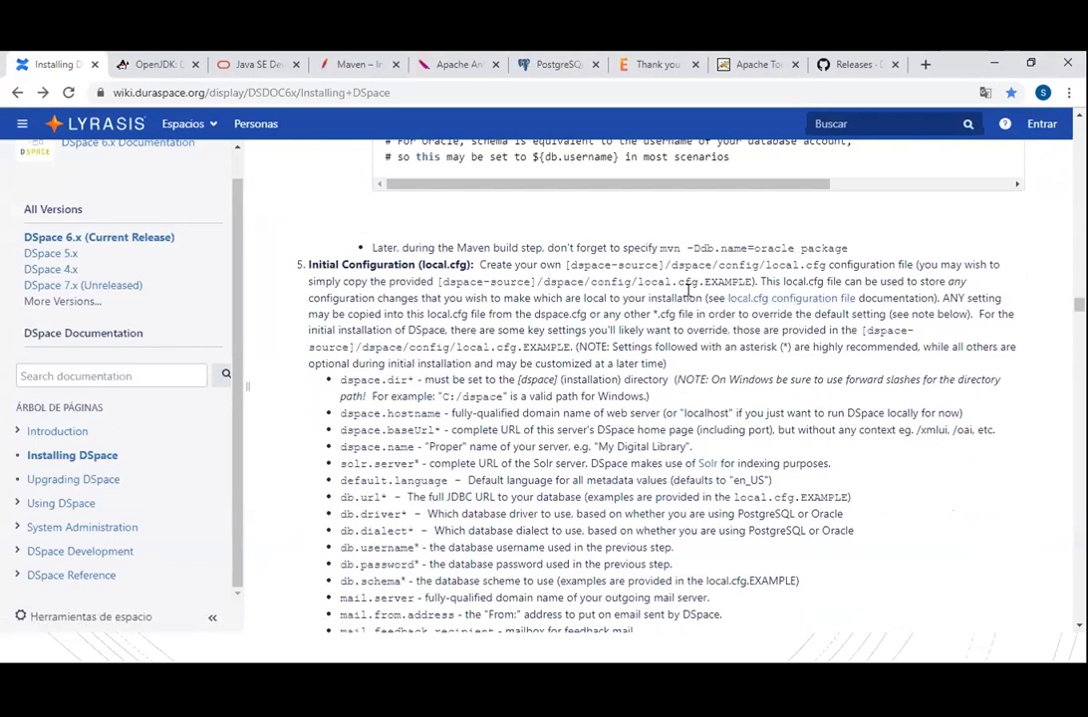
scroll(688, 335, "down", 3)
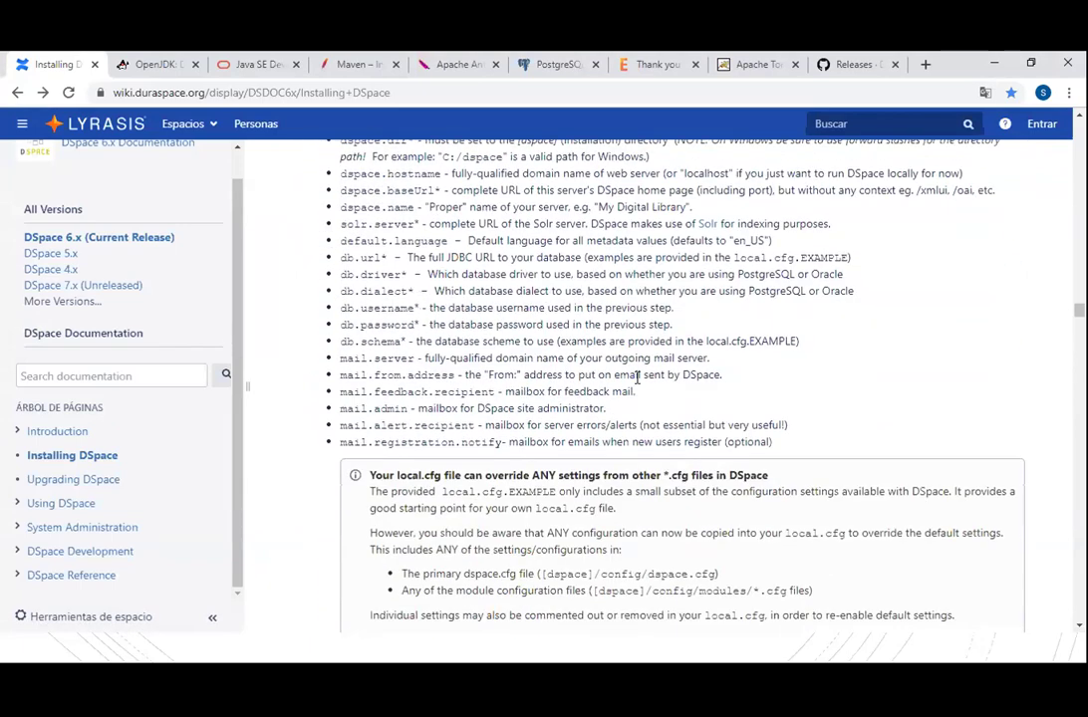
scroll(376, 329, "up", 2)
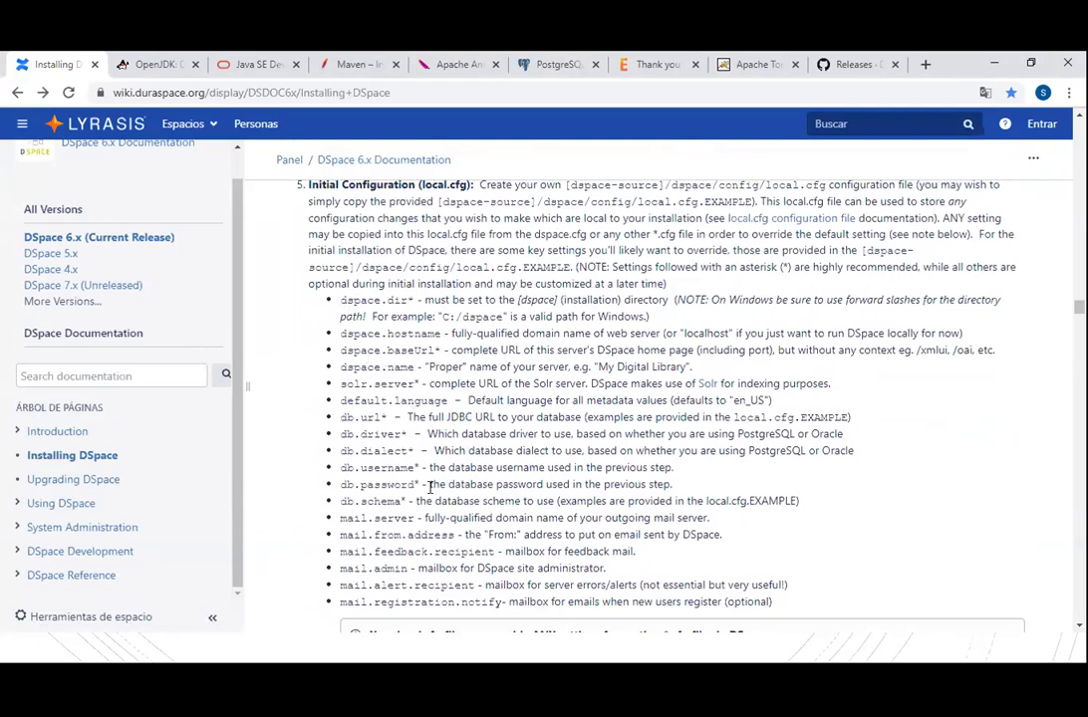
scroll(430, 485, "down", 2)
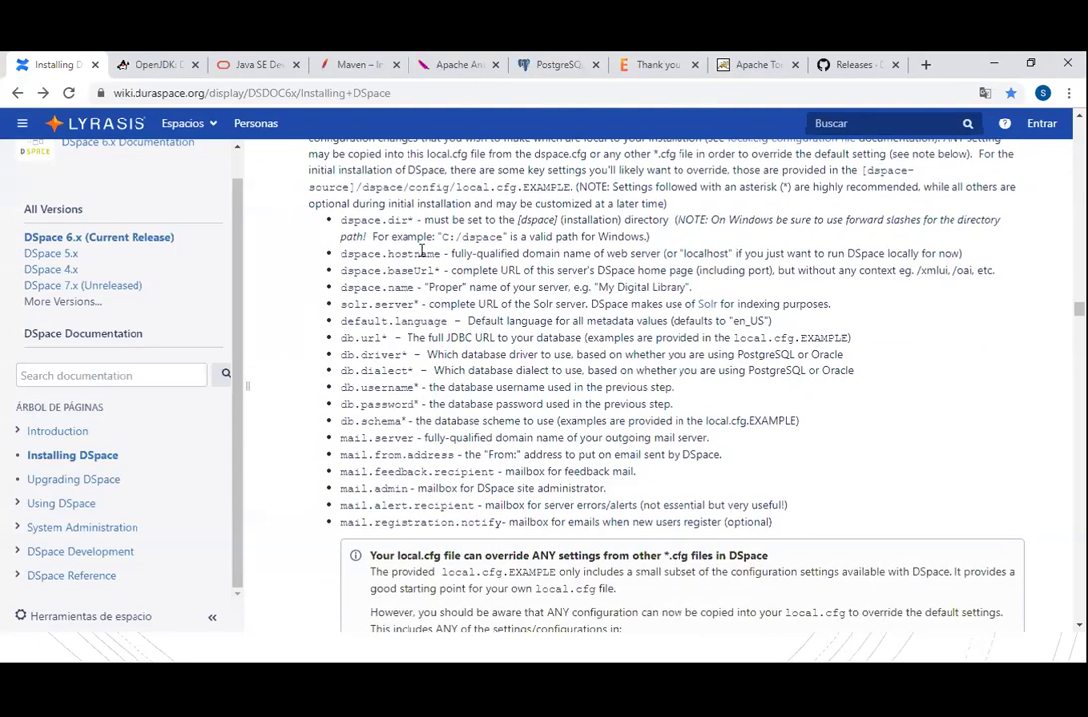
scroll(438, 518, "down", 5)
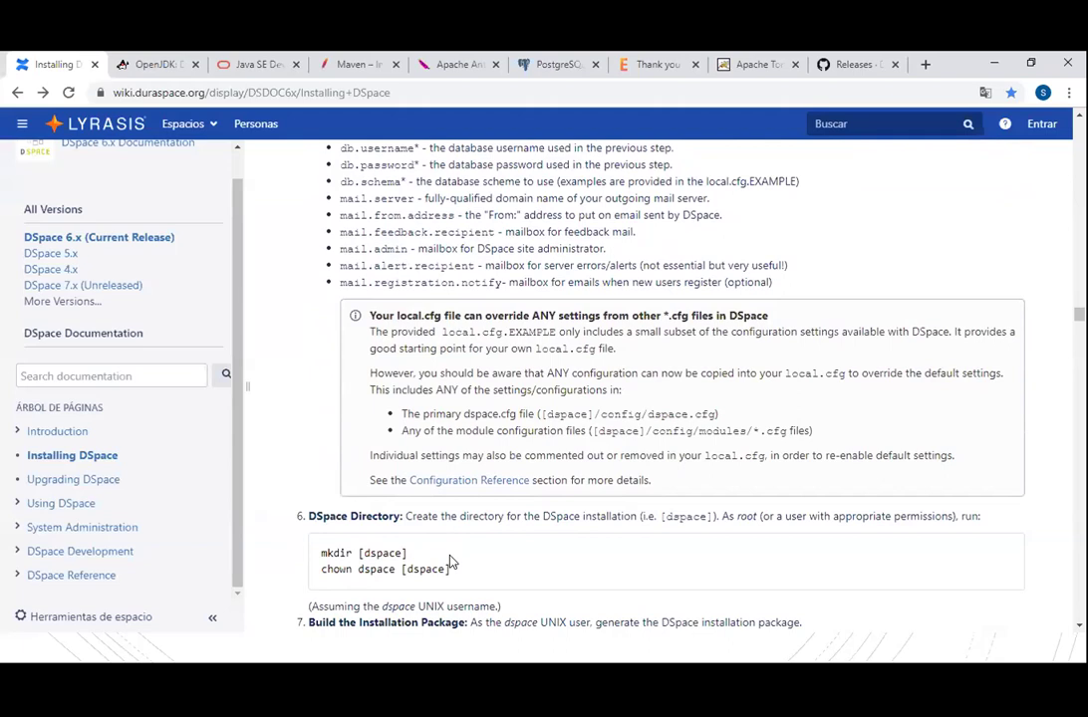
scroll(449, 563, "up", 8)
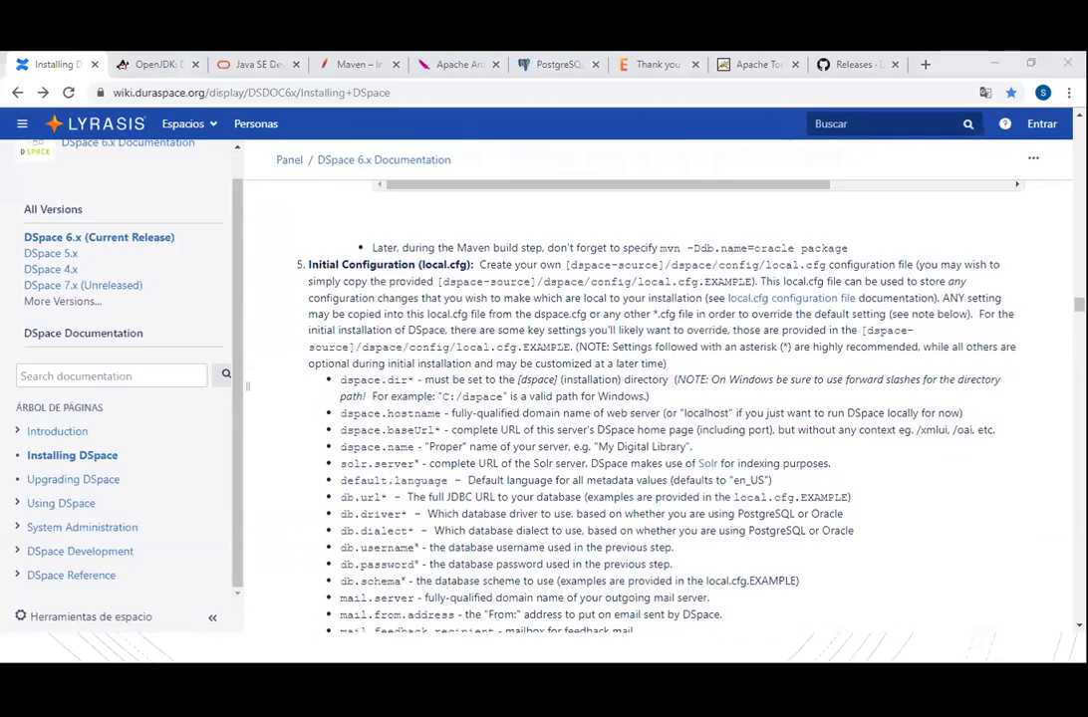
key("alt+Tab")
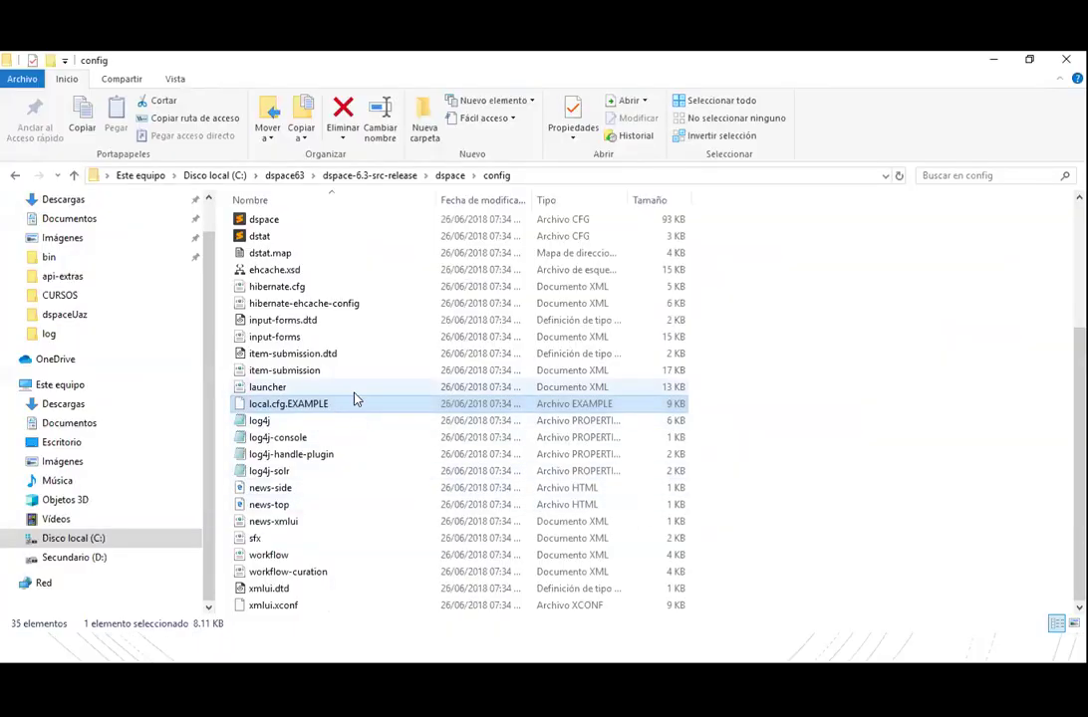
Duplicate local.cfg.EXAMPLE and rename the copy to local.cfg, accepting the extension change
key("ctrl+c")
key("ctrl+v")
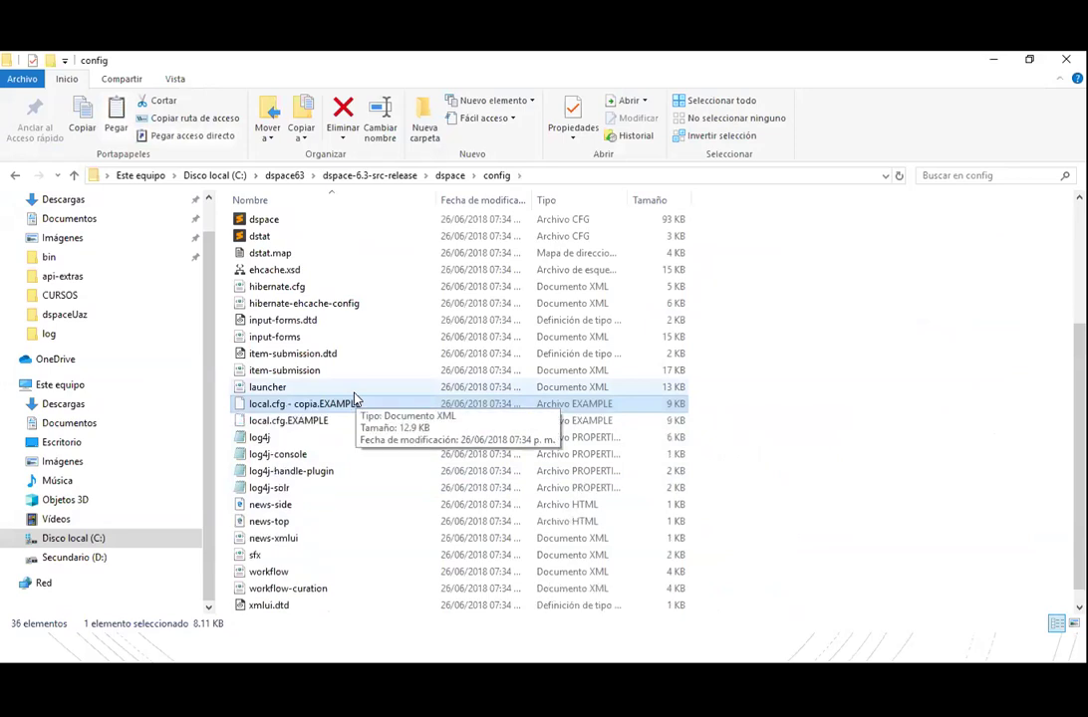
key("F2")
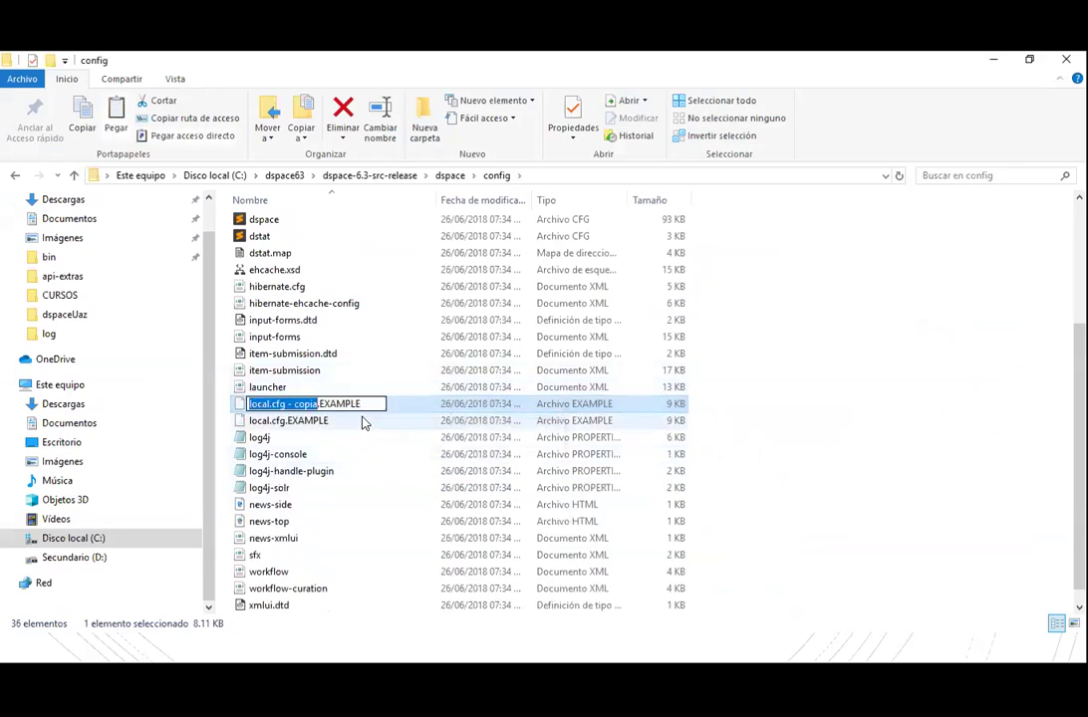
left_click(365, 401)
key("BackSpace")
key("BackSpace")
key("BackSpace")
key("BackSpace")
key("BackSpace")
key("BackSpace")
key("BackSpace")
key("BackSpace")
key("BackSpace")
key("BackSpace")
key("BackSpace")
key("BackSpace")
key("BackSpace")
key("BackSpace")
key("BackSpace")
key("BackSpace")
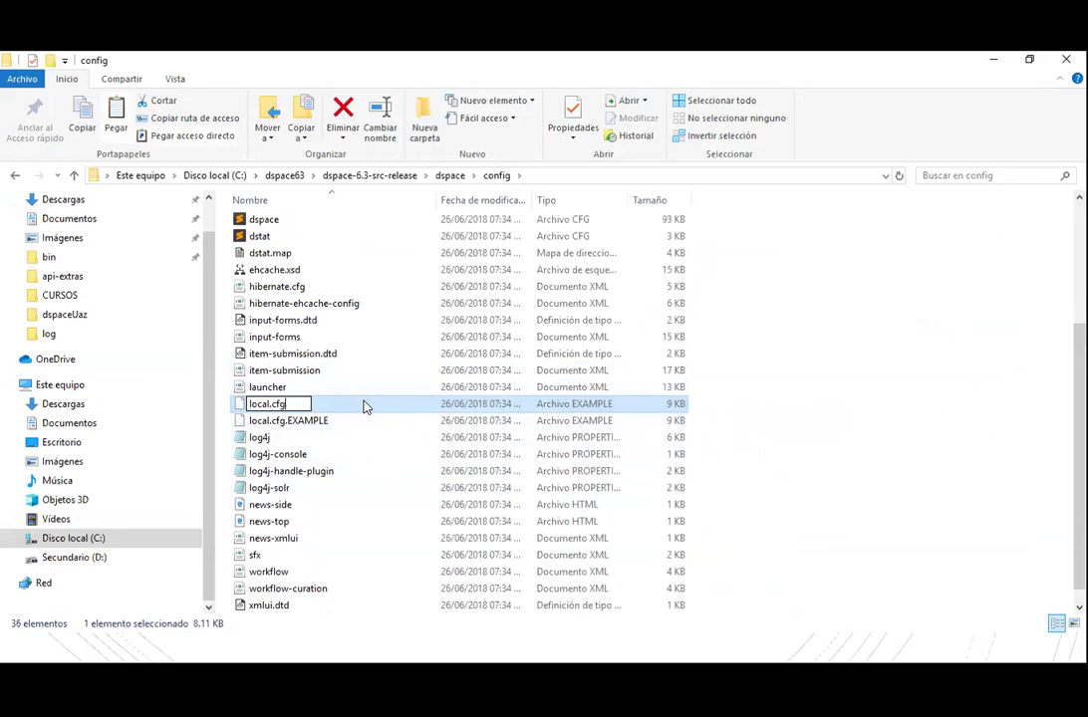
key("Return")
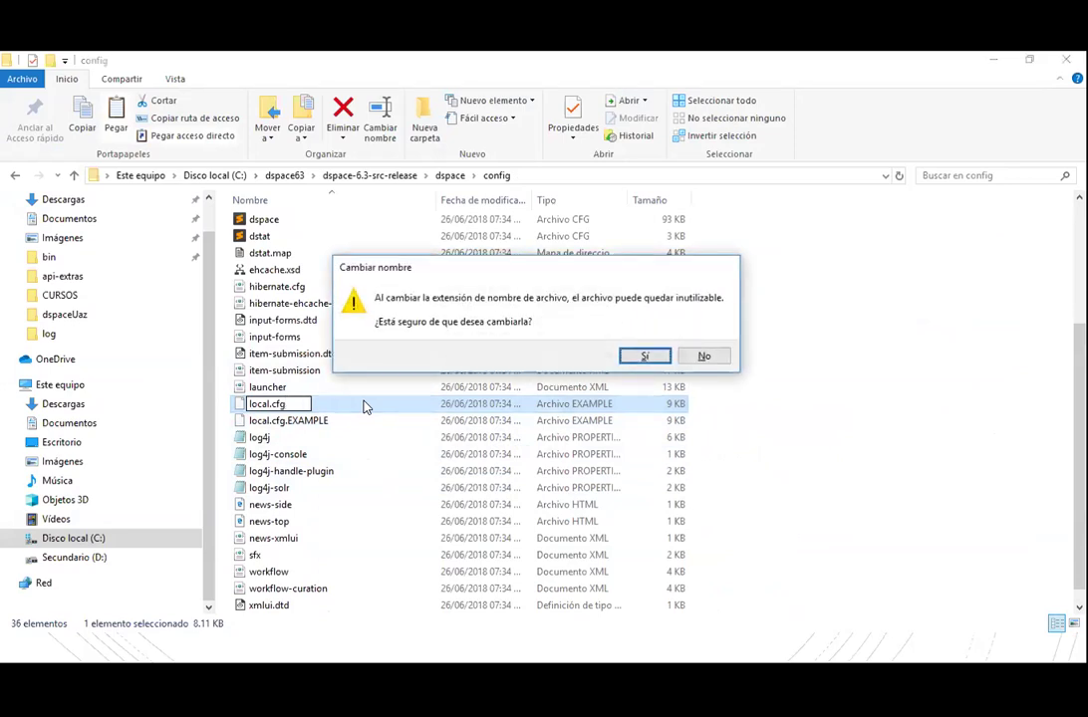
key("Return")
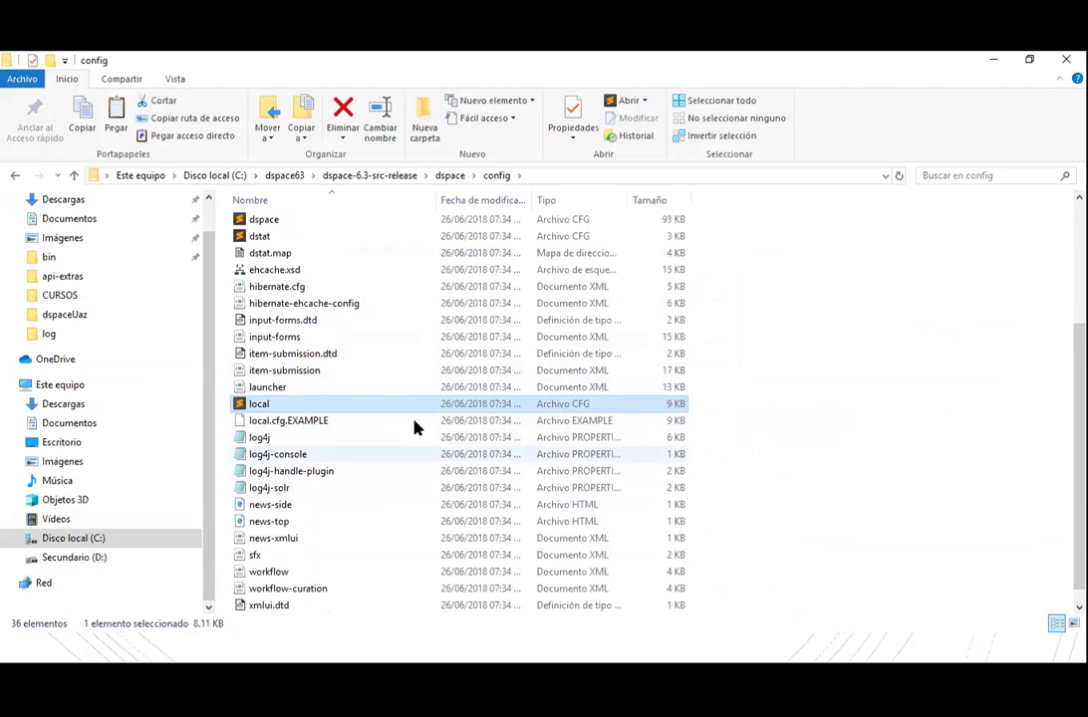
Open local.cfg in VS Code and look through its dspace.dir and hostname server settings
key("Return")
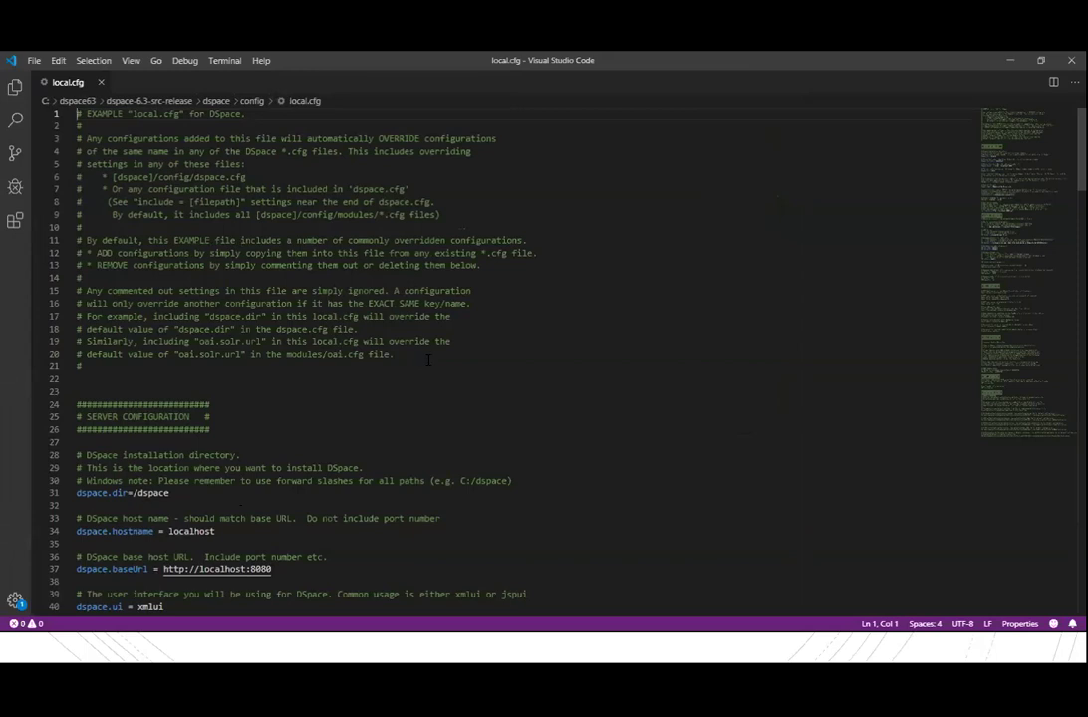
scroll(428, 361, "down", 1)
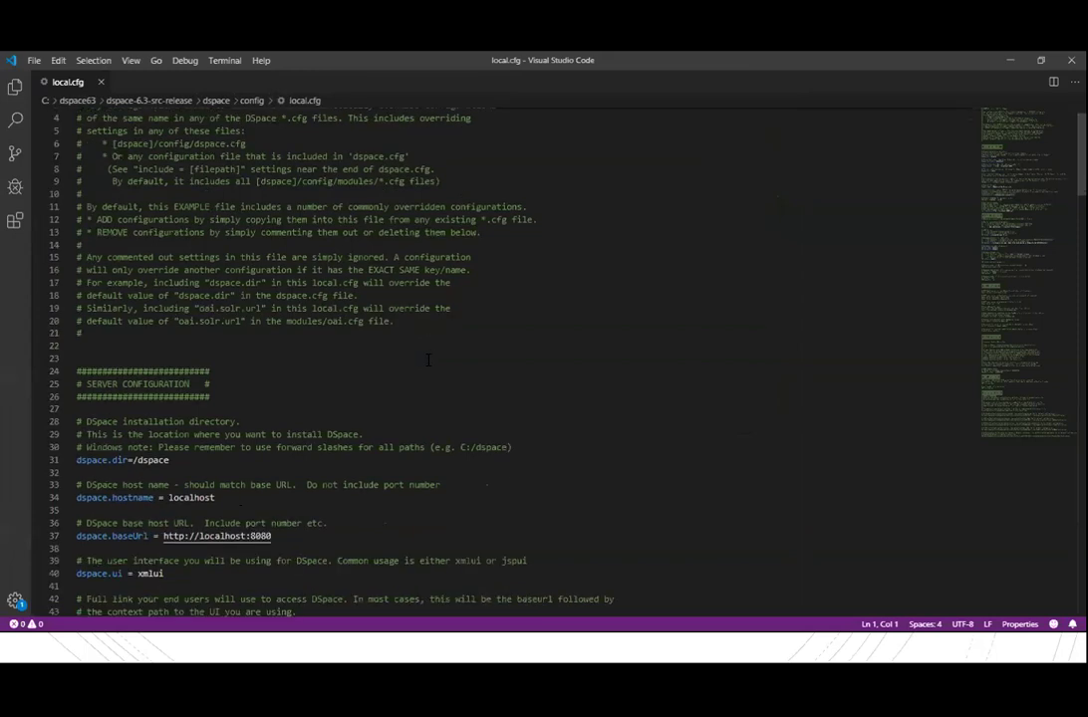
scroll(428, 361, "down", 1)
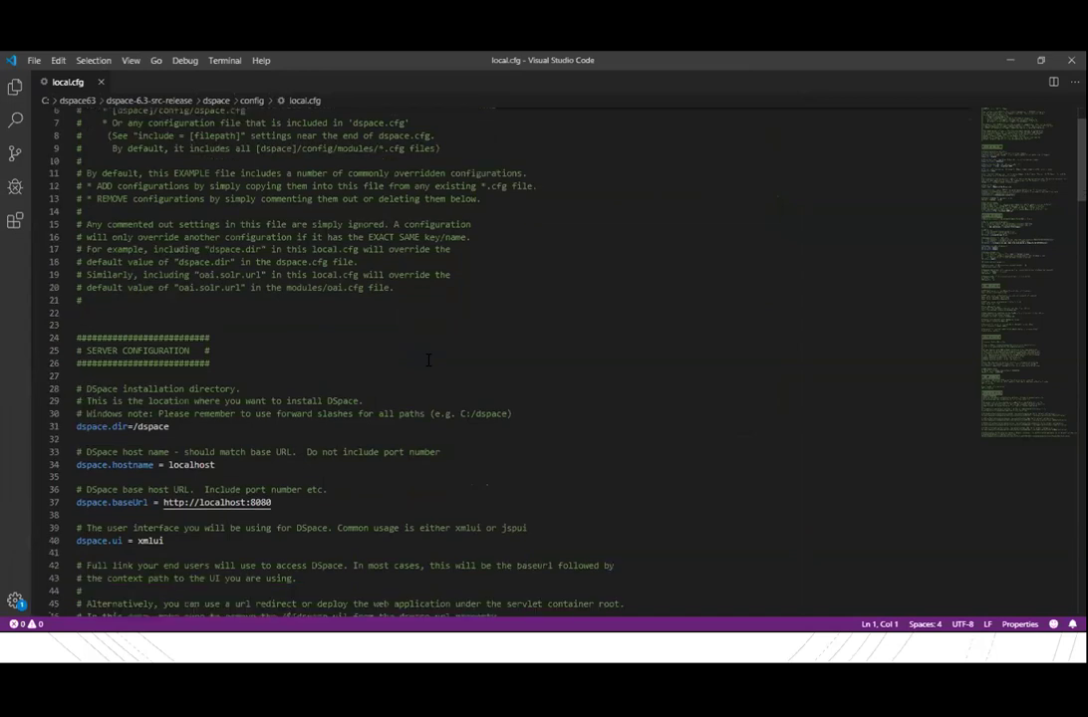
scroll(428, 361, "down", 1)
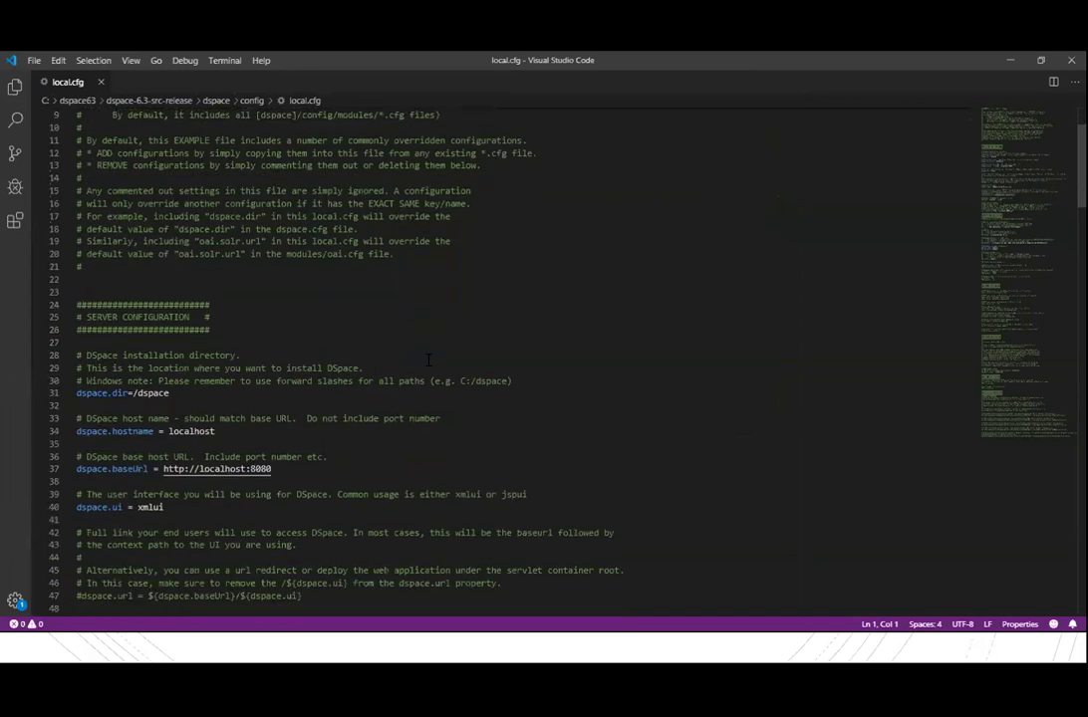
scroll(428, 361, "down", 1)
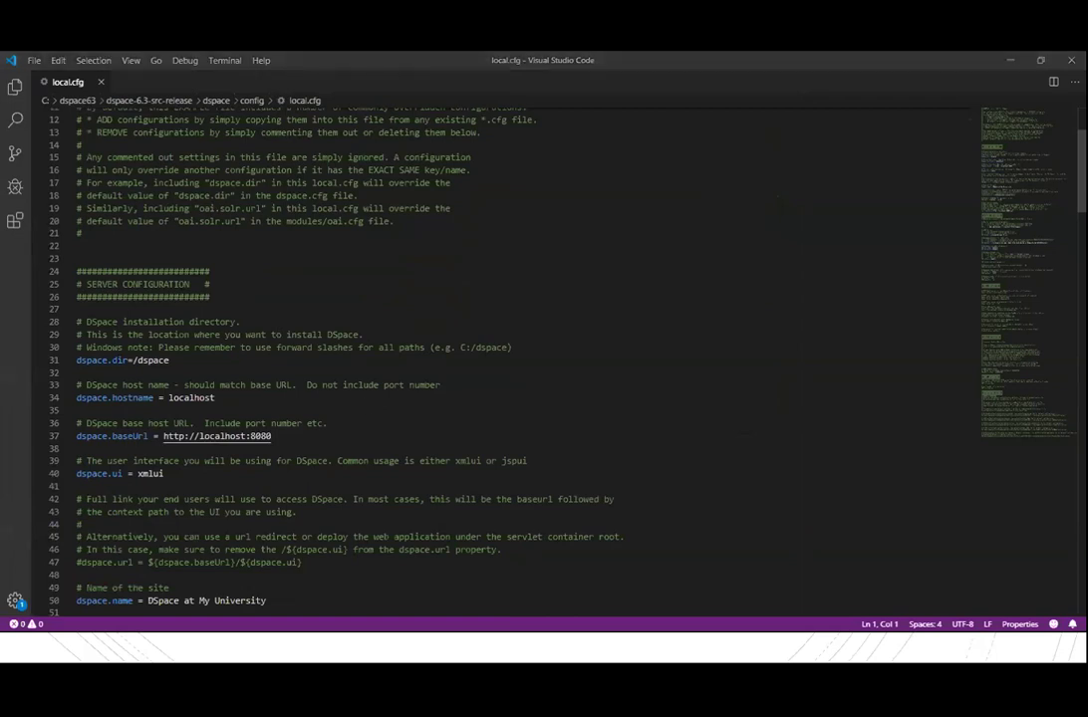
key("super+d")
key("super+d")
key("ctrl+shift+n")
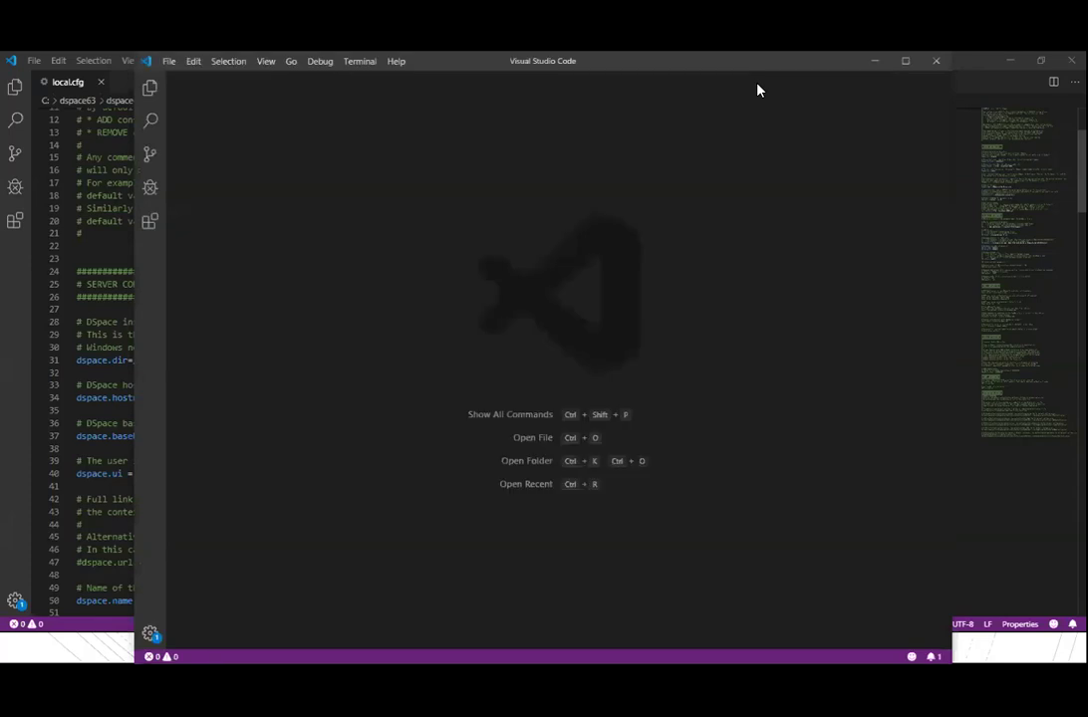
key("alt+F4")
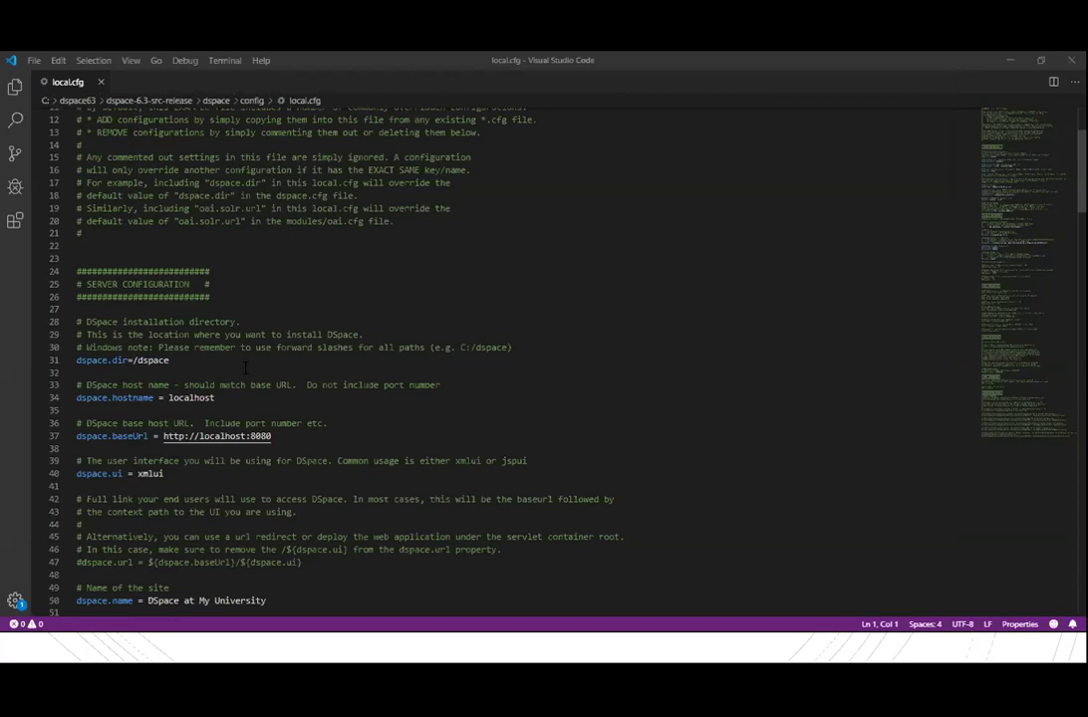
Highlight the dspace folder name in dspace.dir=/dspace on line 31 without changing it
scroll(246, 367, "down", 3)
left_click(184, 262)
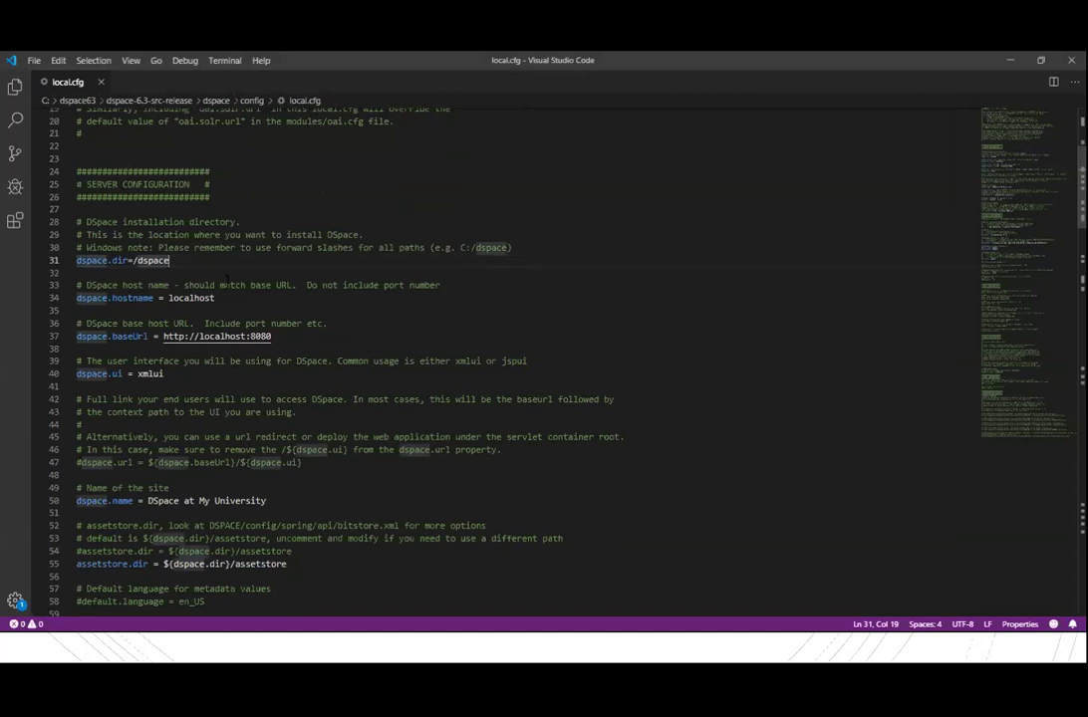
scroll(296, 325, "down", 1)
scroll(296, 326, "down", 1)
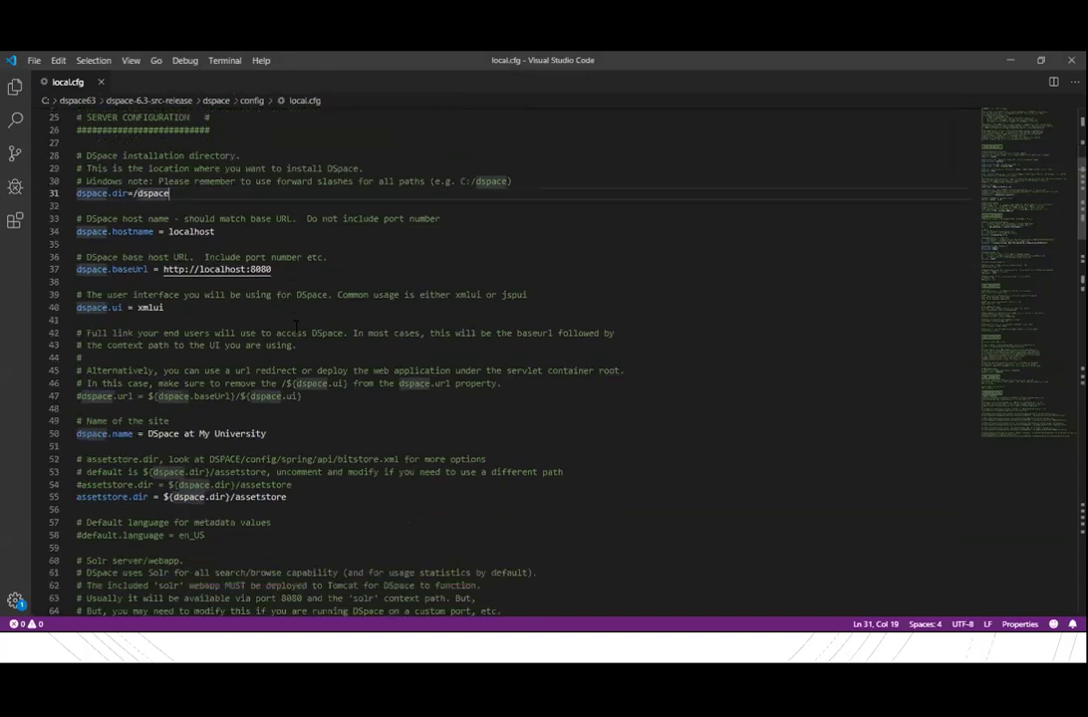
scroll(296, 326, "down", 2)
scroll(296, 325, "up", 3)
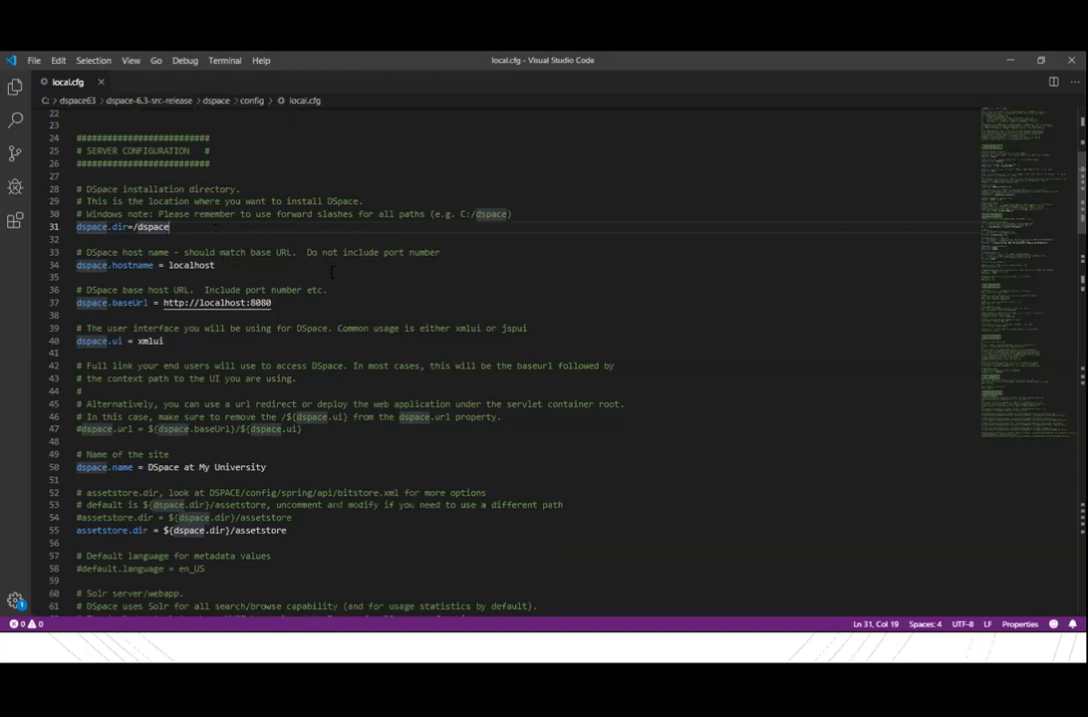
left_click_drag(192, 229, 137, 227)
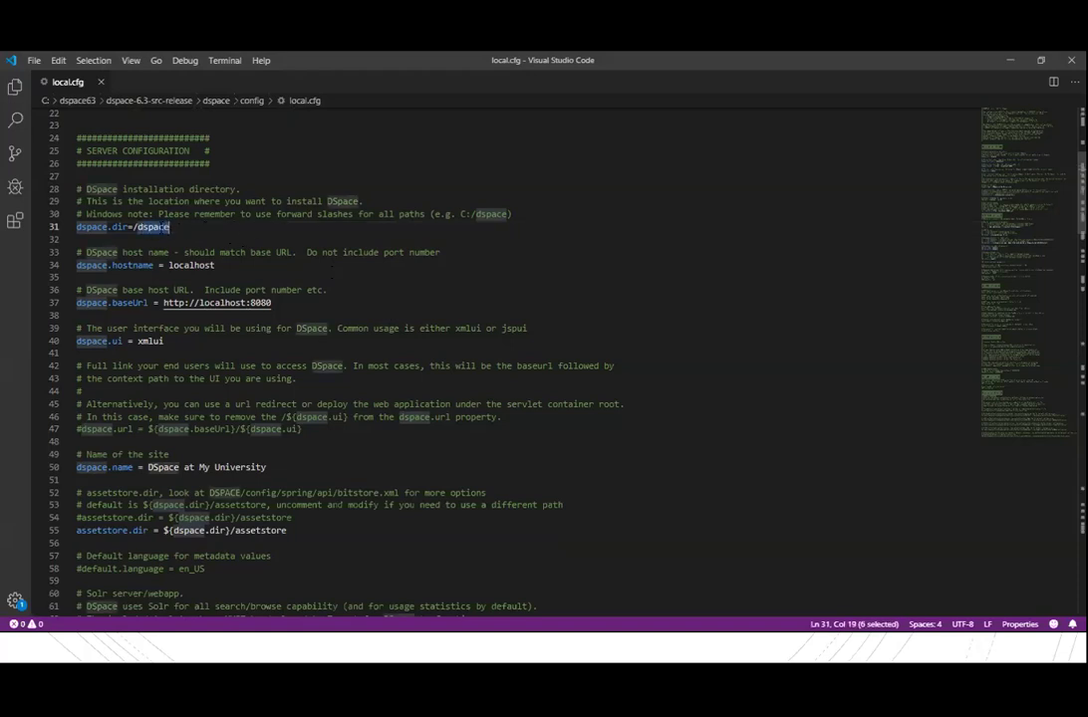
left_click(155, 229)
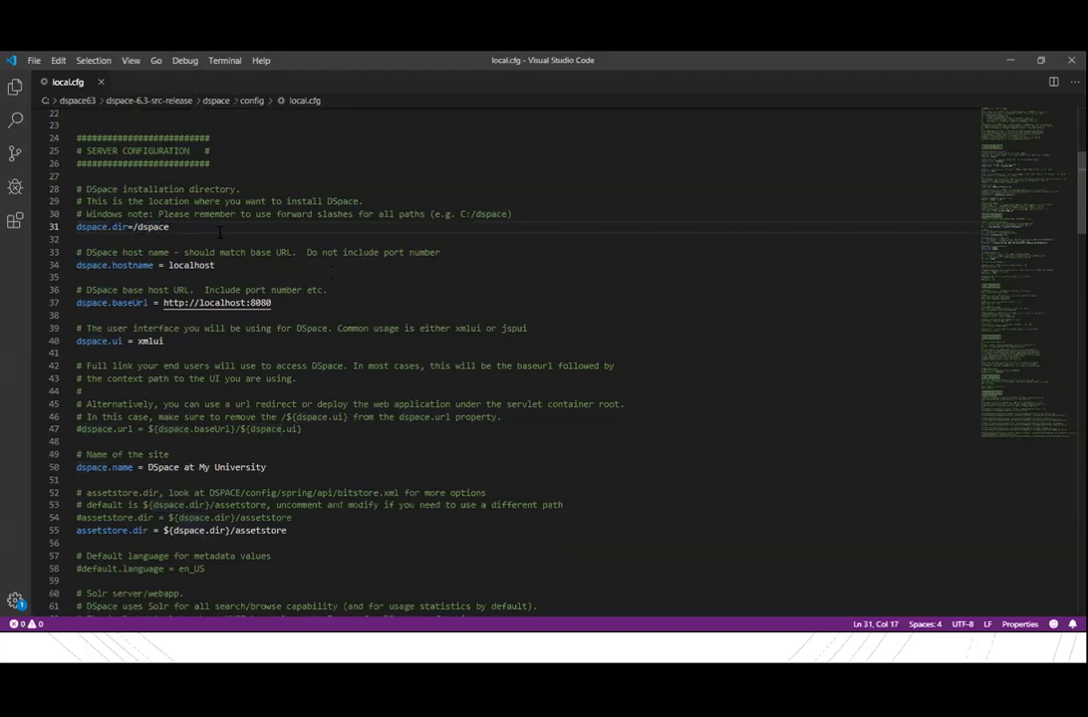
key("ctrl+d")
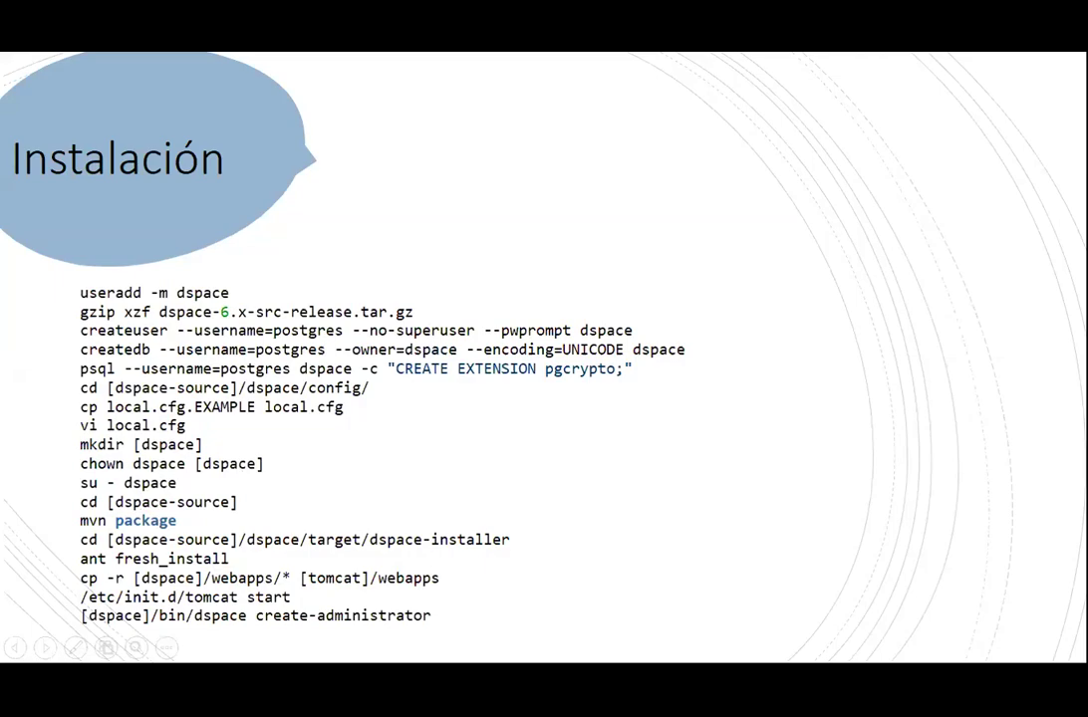
key("alt+Tab")
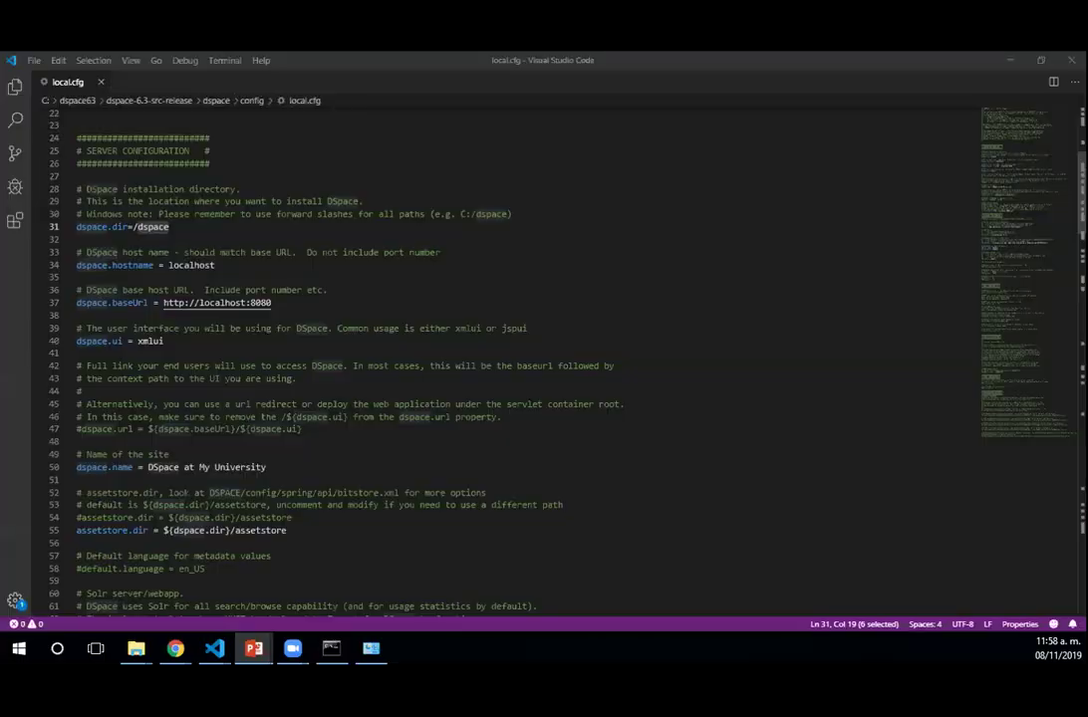
key("Escape")
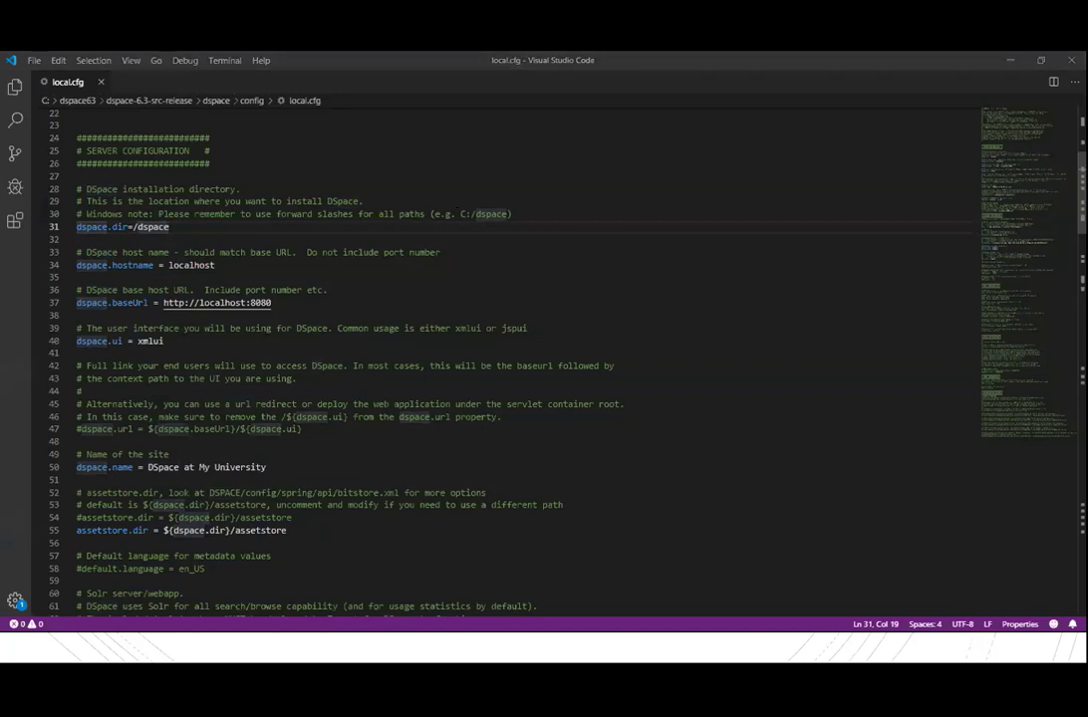
key("alt+Tab")
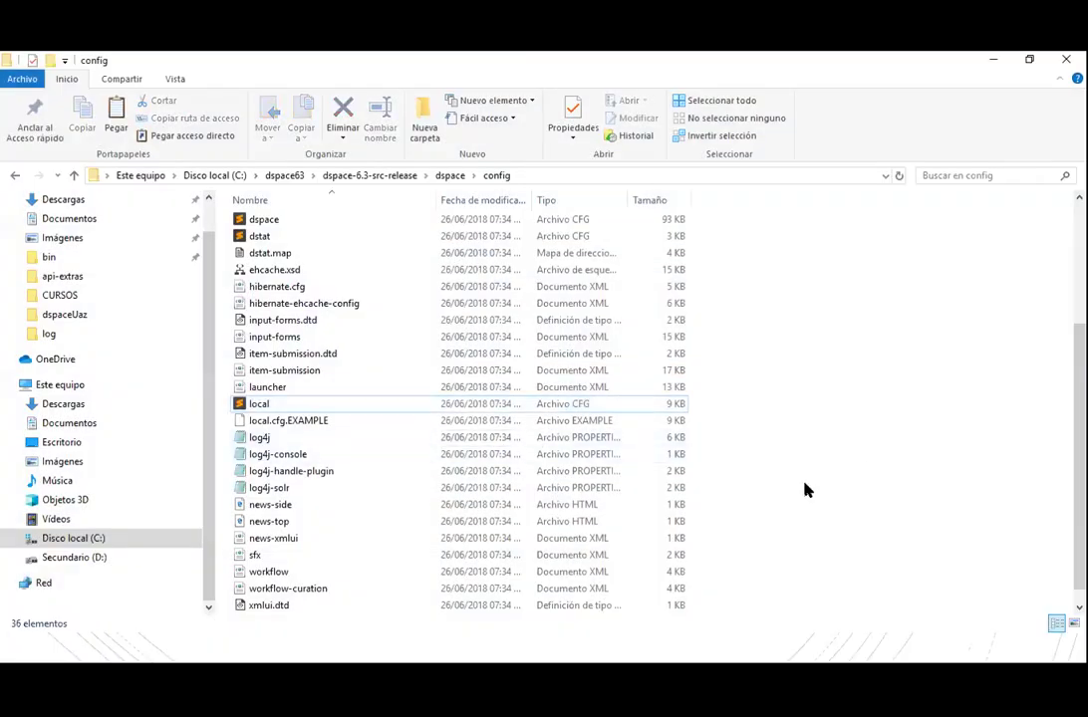
Create a new empty folder named dspace inside C:\dspace63
key("alt+Up")
key("alt+Up")
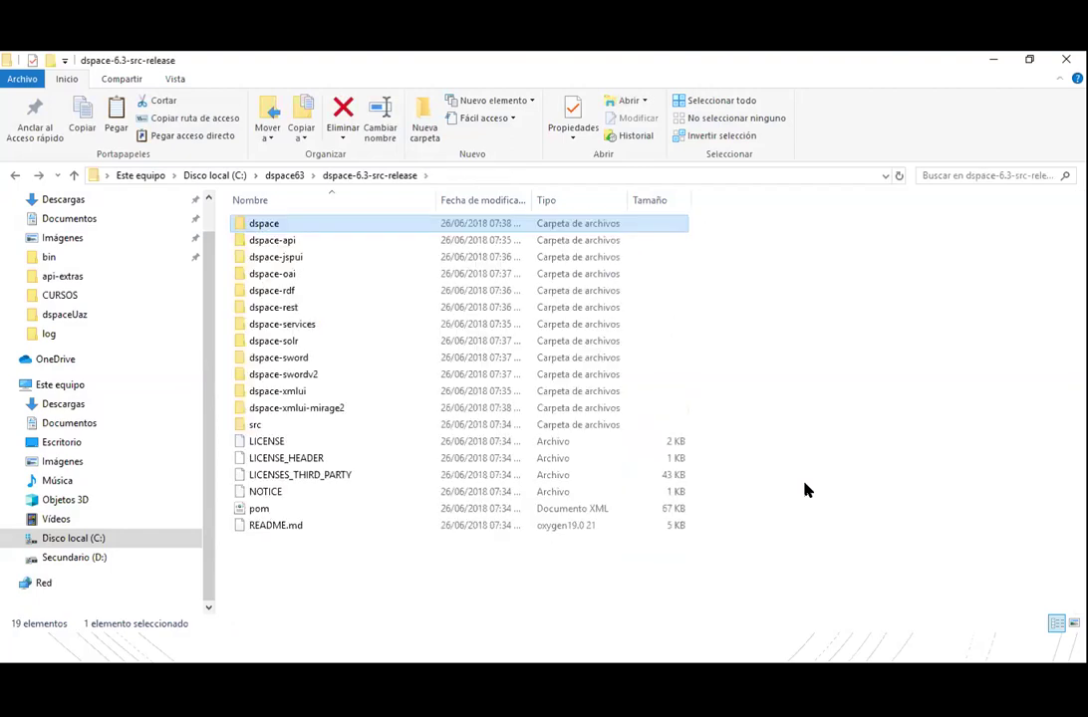
key("alt+Up")
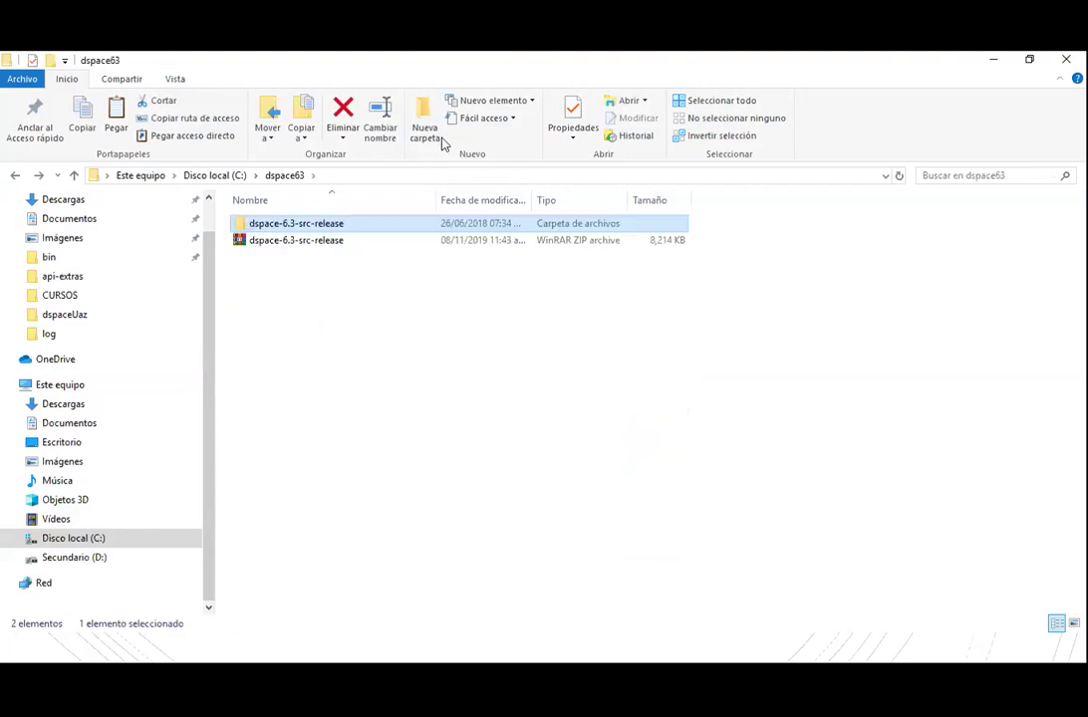
left_click(411, 298)
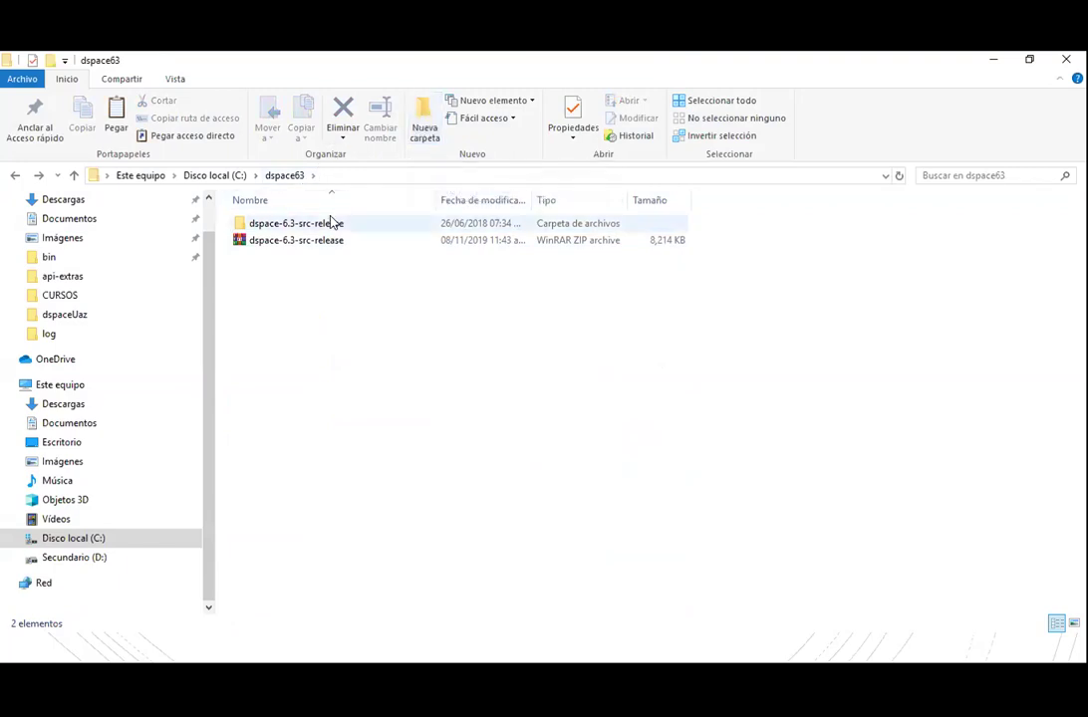
left_click(423, 119)
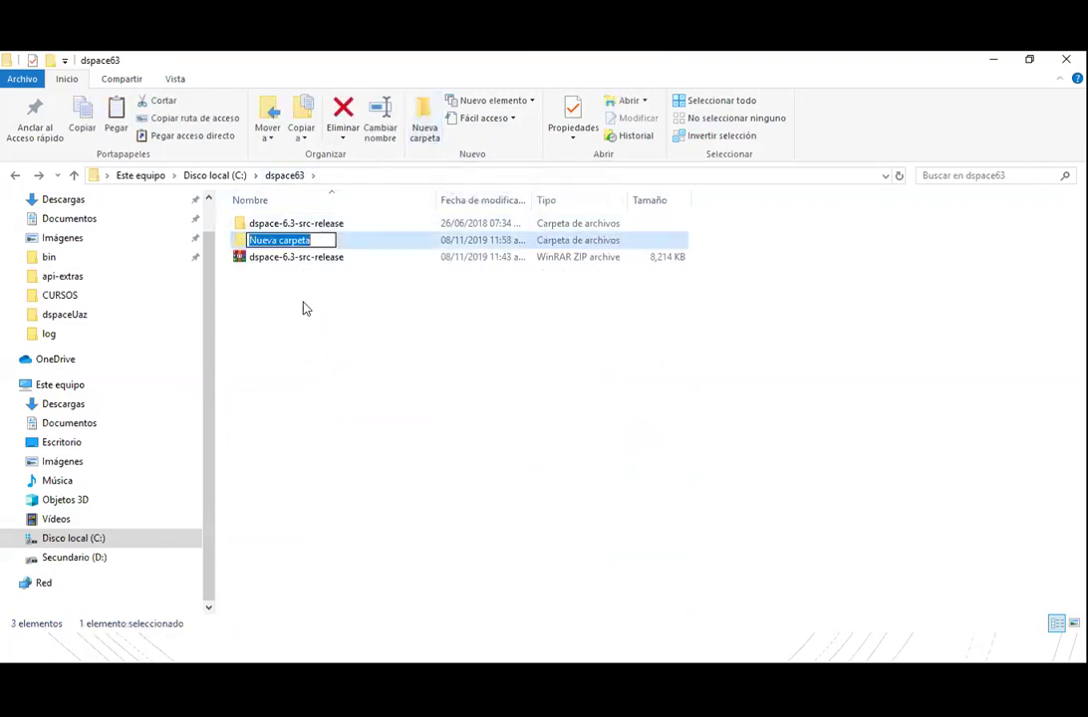
type("de")
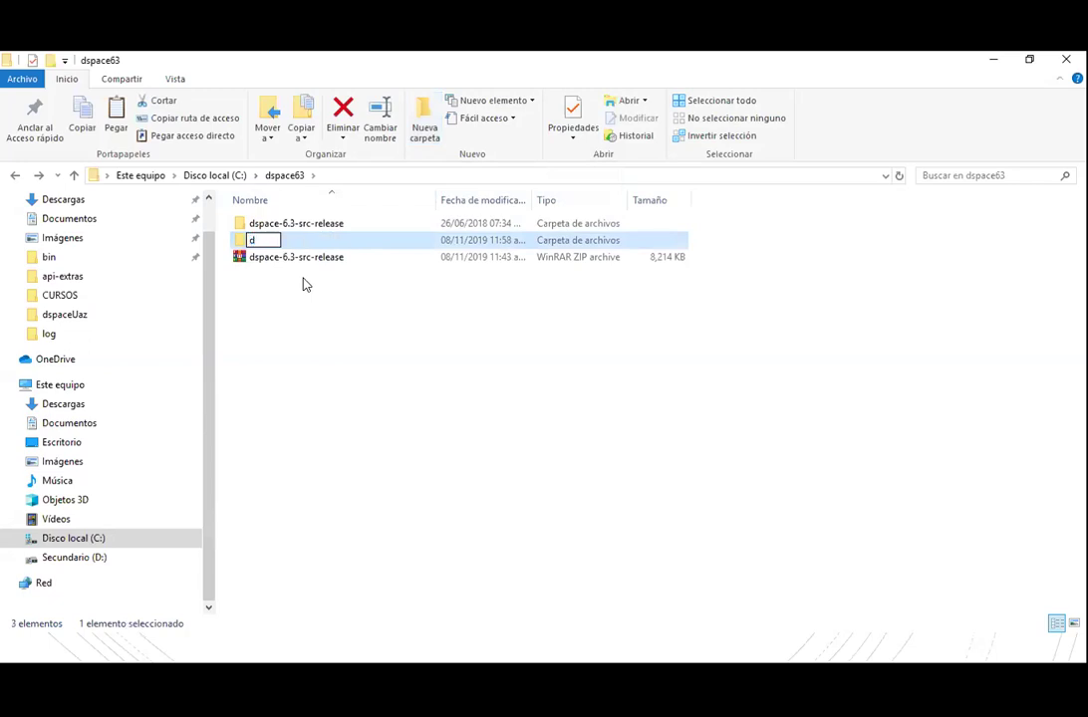
type("space")
key("BackSpace")
key("BackSpace")
key("BackSpace")
key("BackSpace")
key("BackSpace")
key("BackSpace")
type("space")
key("Return")
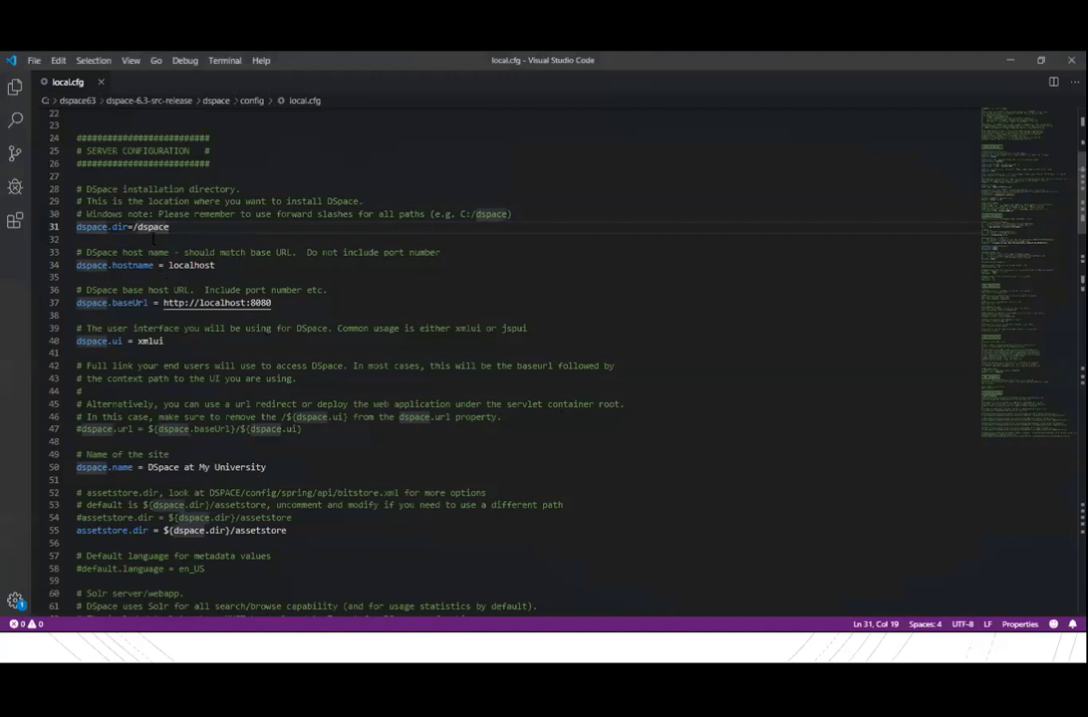
Change line 31 of local.cfg to dspace.dir=C:/dspace63/dspace
key("BackSpace")
key("BackSpace")
key("BackSpace")
key("BackSpace")
key("BackSpace")
key("BackSpace")
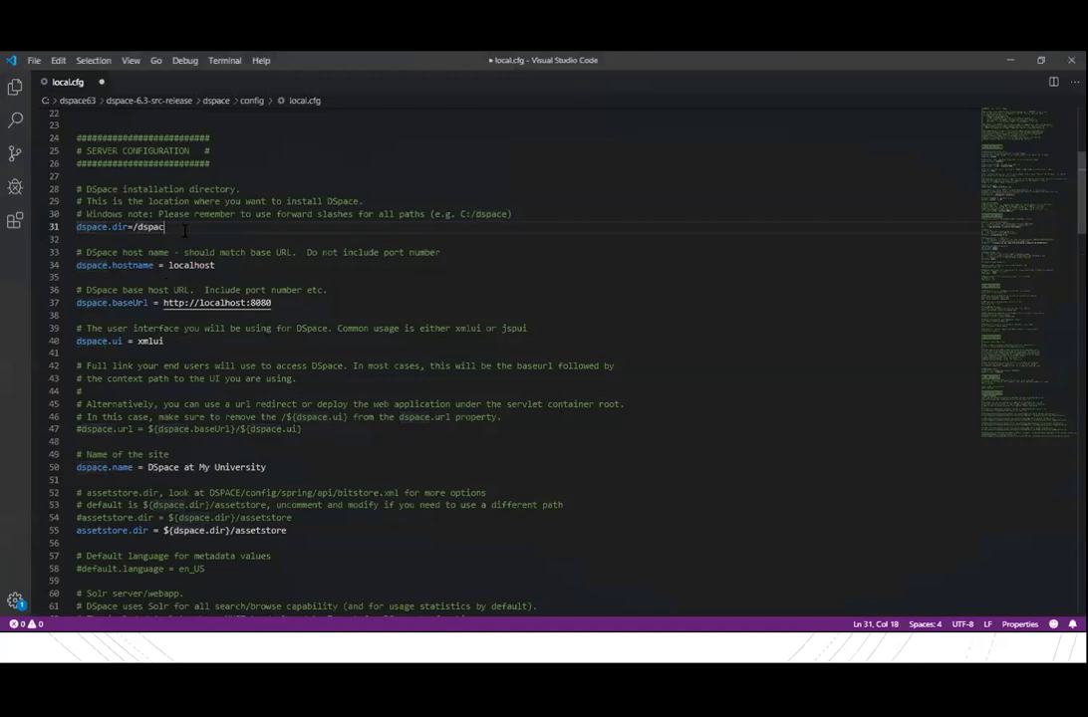
key("BackSpace")
type("C")
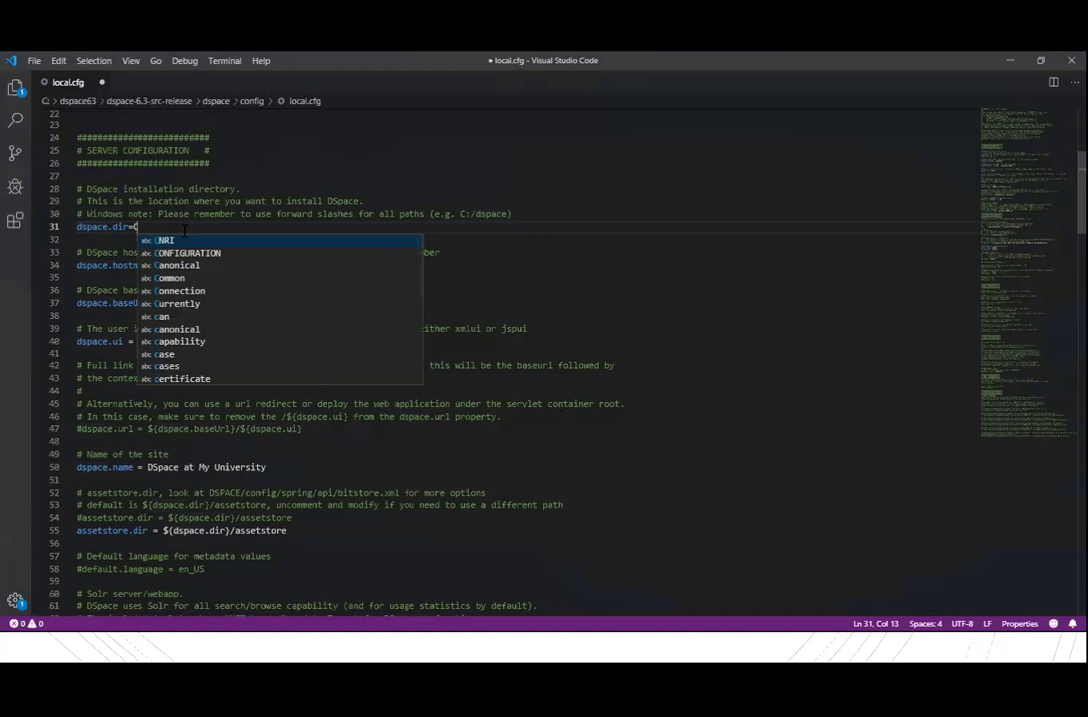
type(":/ds")
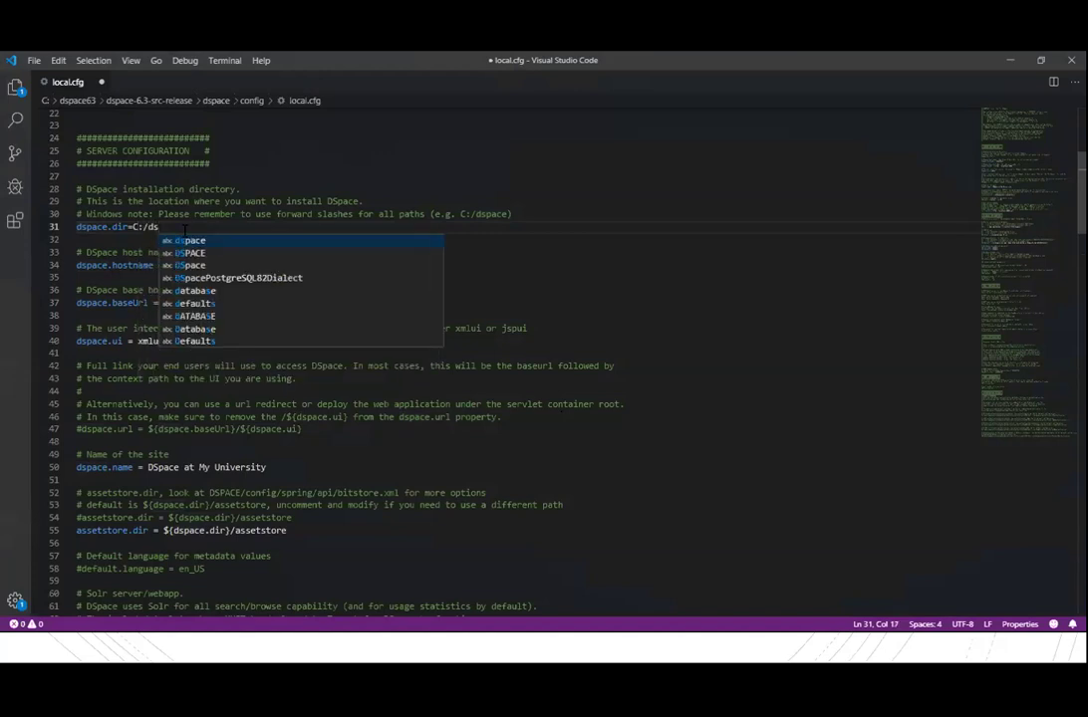
type("pac")
type("e")
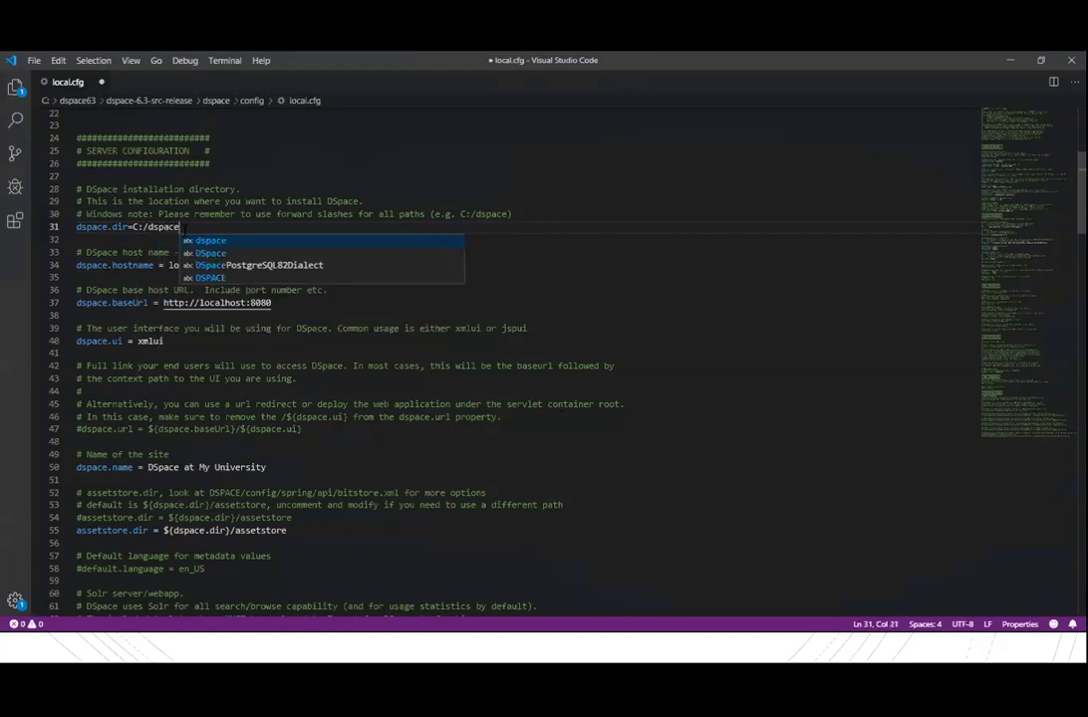
type("63/")
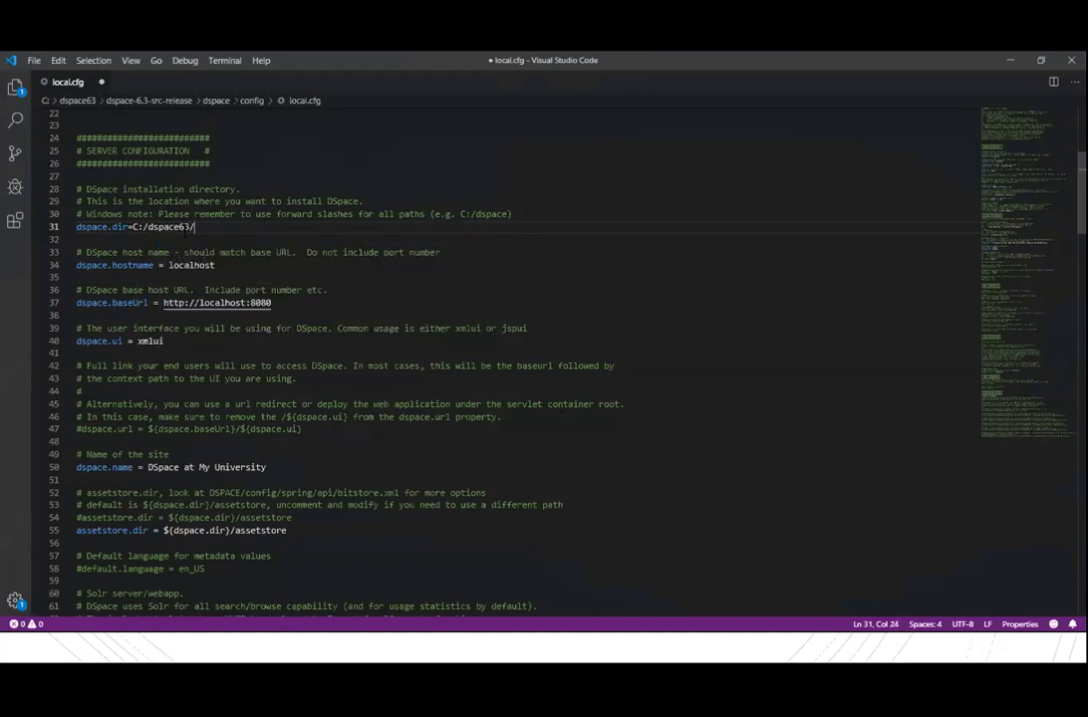
type("dspace")
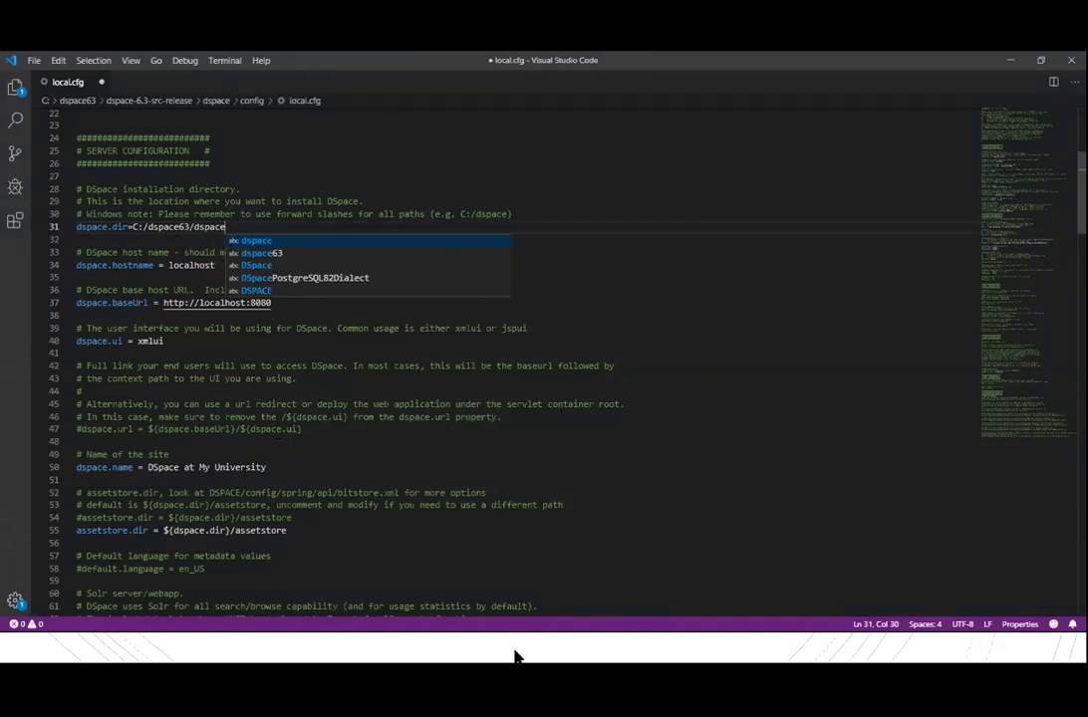
key("Escape")
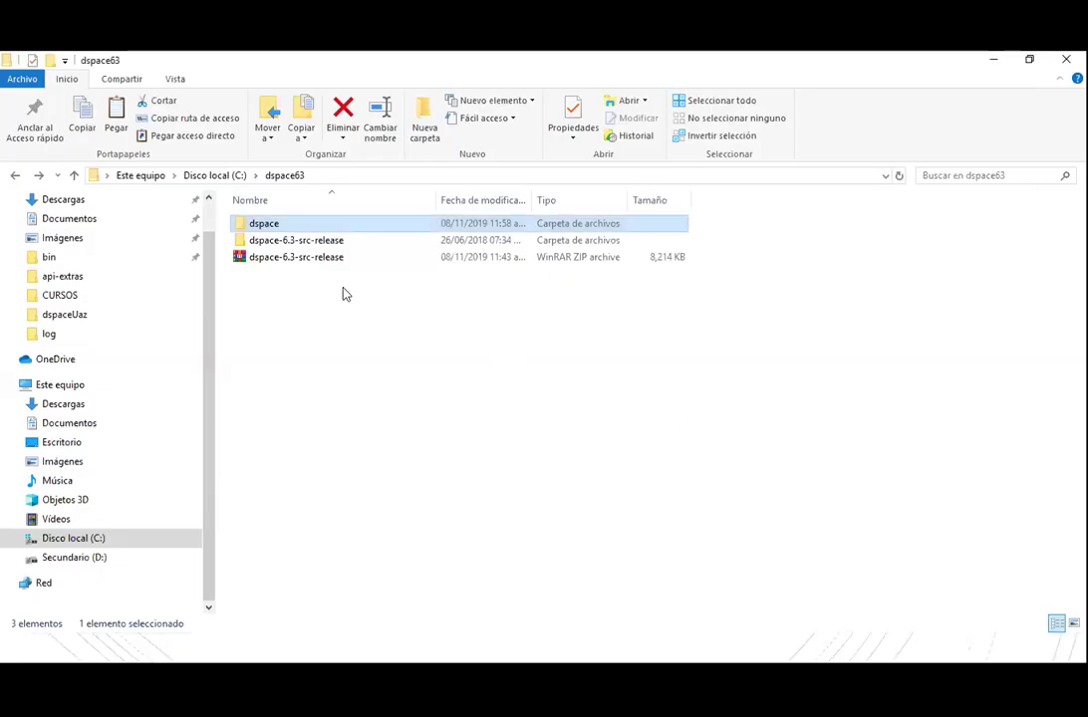
Open the new dspace folder and confirm its path is C:\dspace63\dspace and that it is empty
left_click(323, 177)
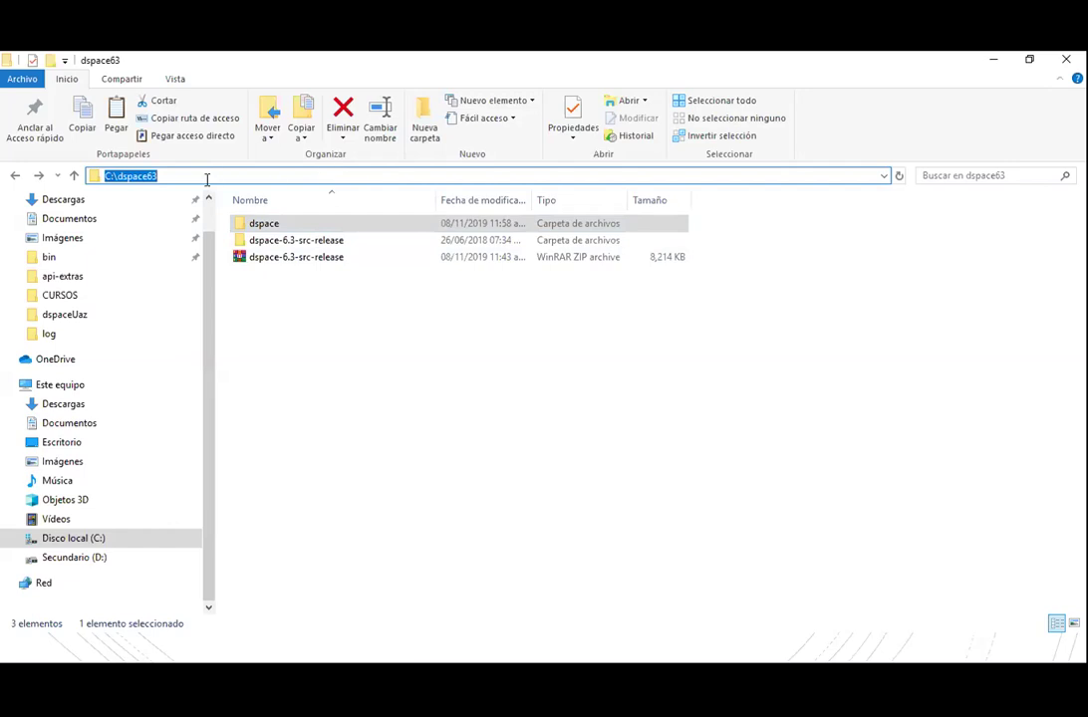
double_click(274, 225)
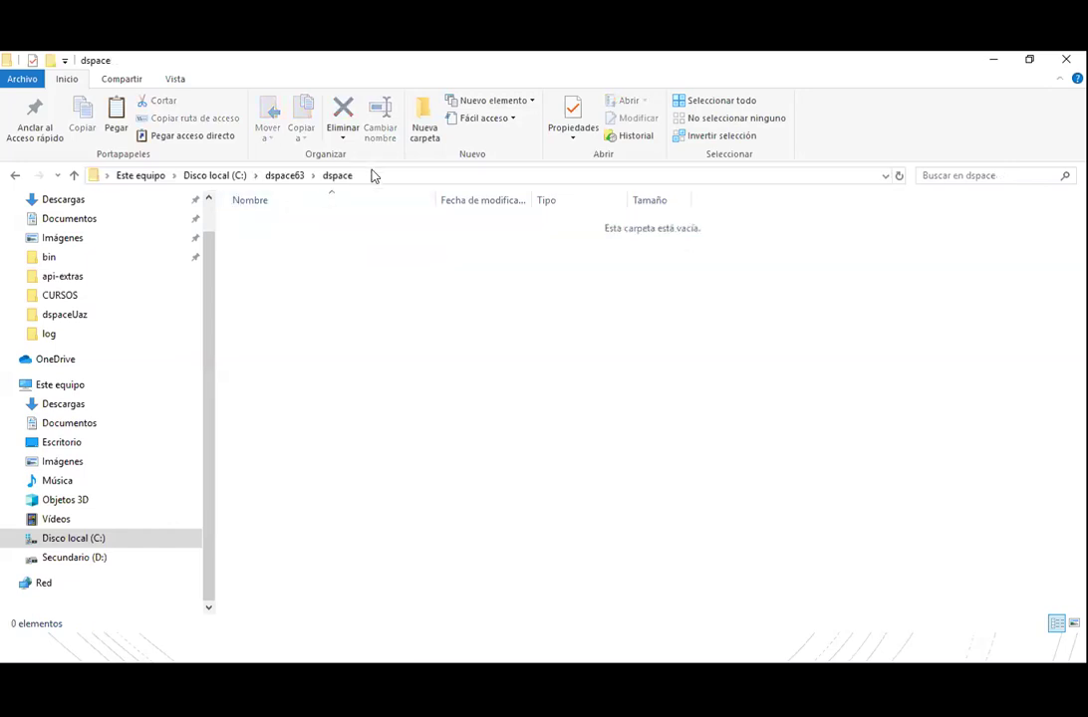
left_click(371, 174)
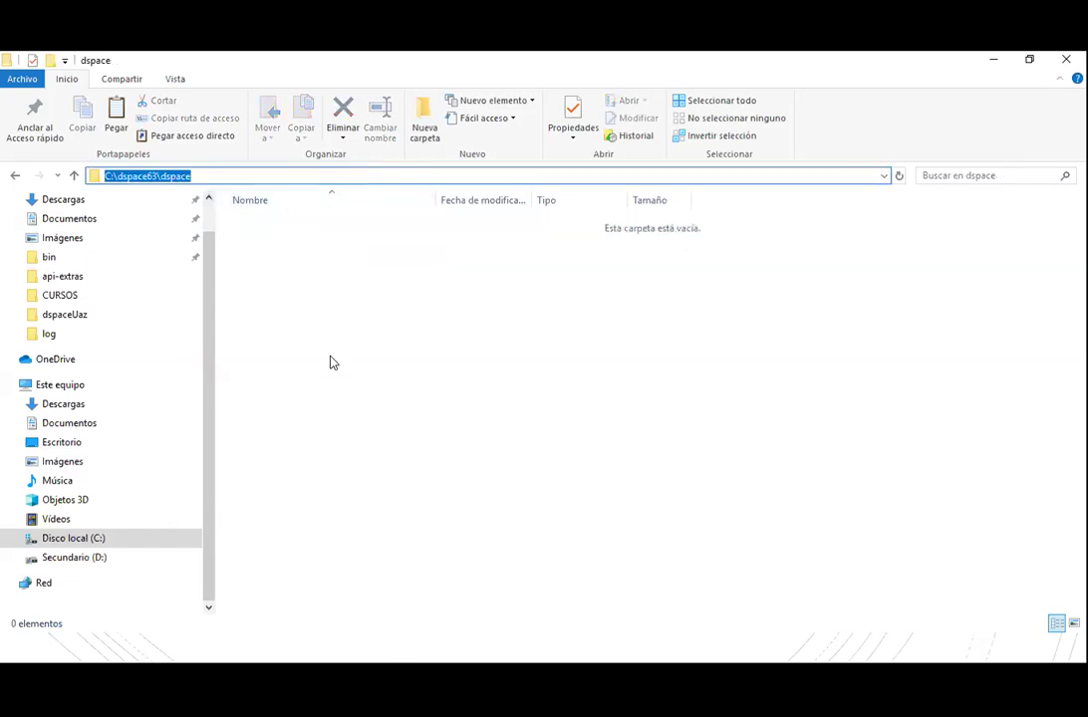
left_click(356, 288)
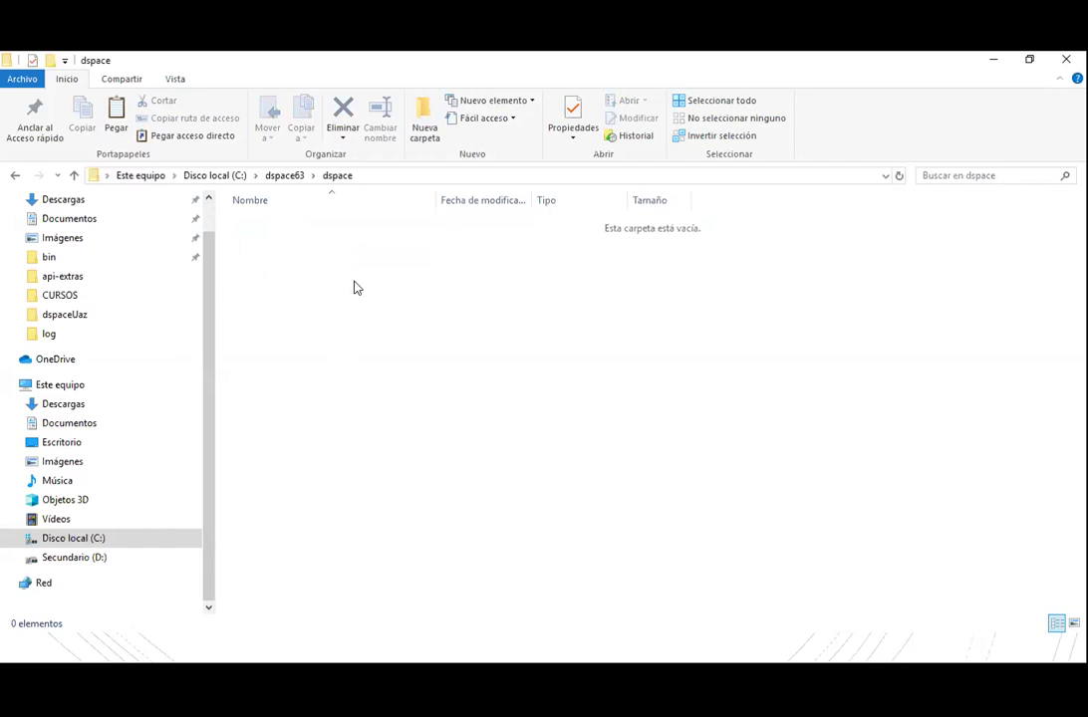
key("alt+Tab")
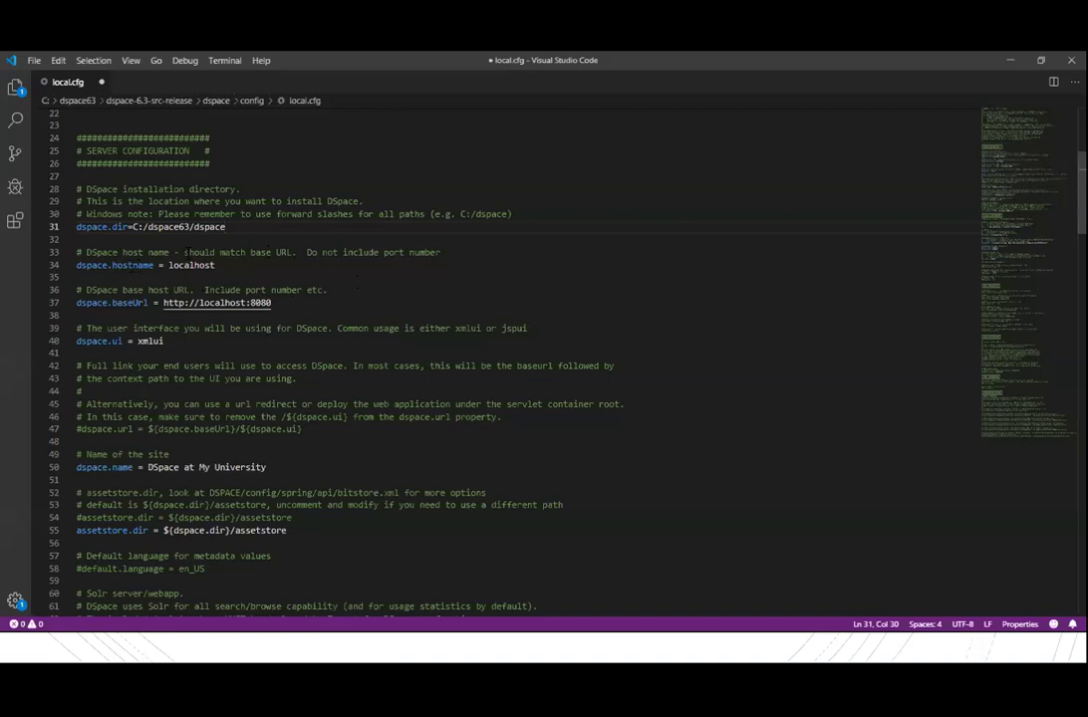
double_click(192, 265)
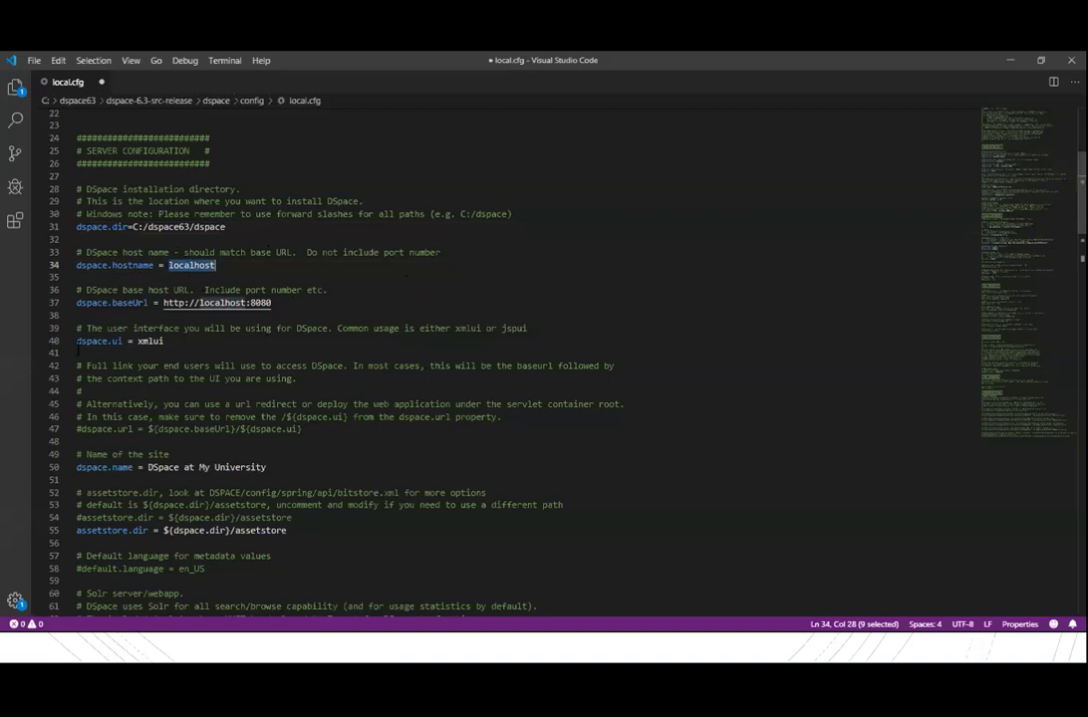
left_click(244, 262)
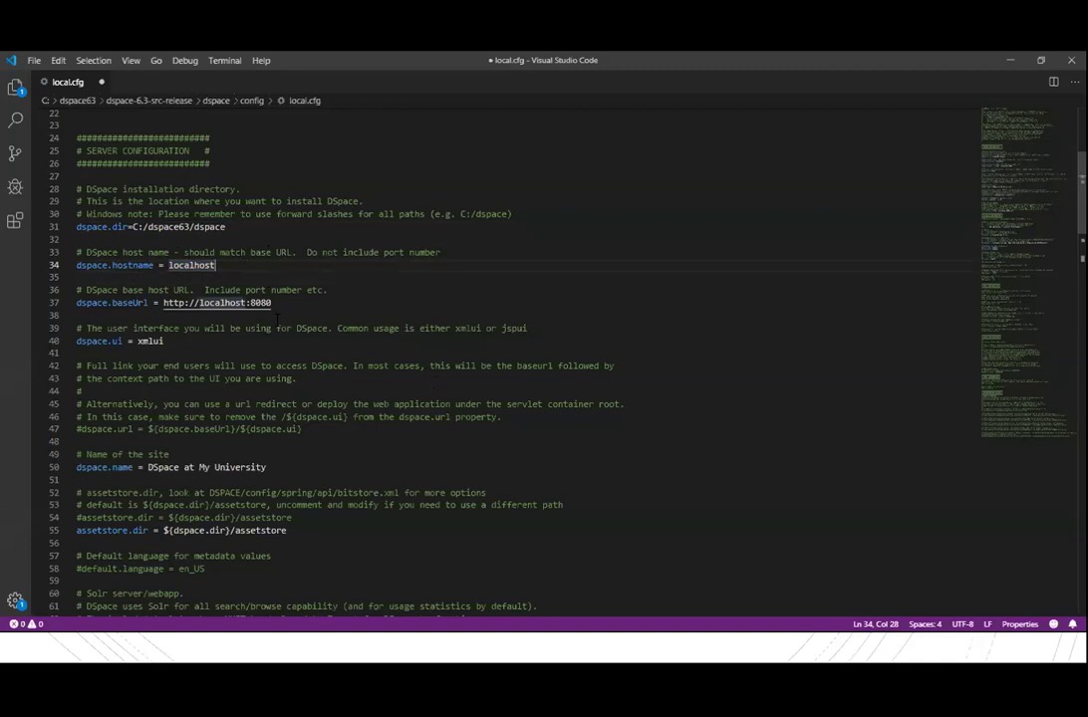
left_click(271, 303)
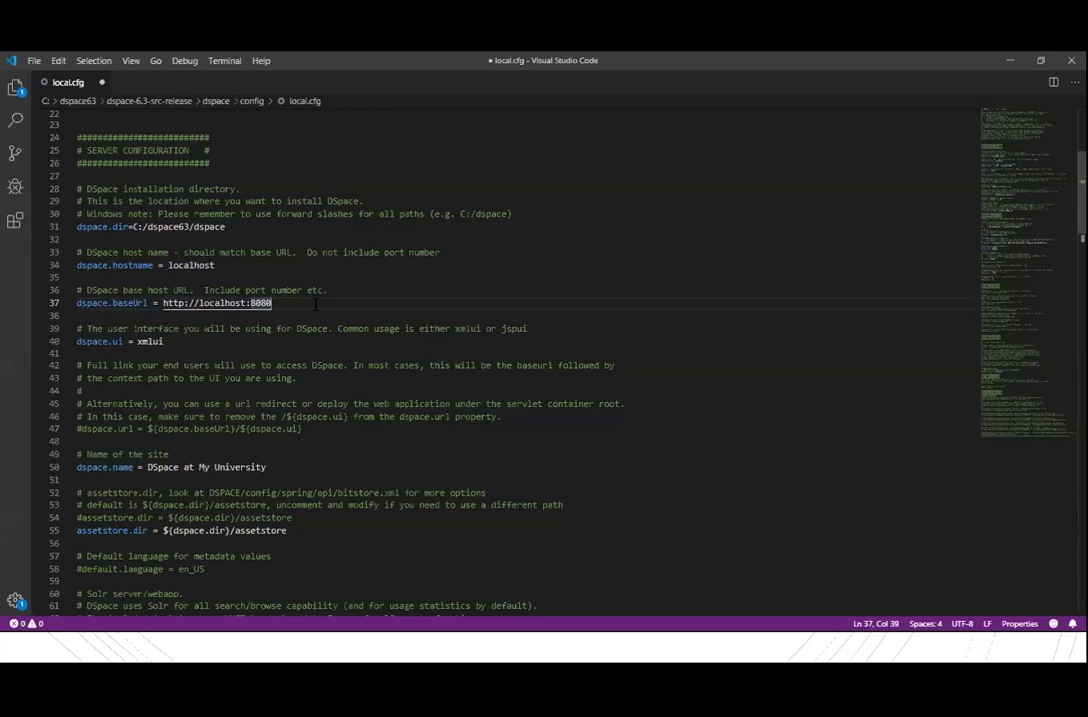
left_click(193, 343)
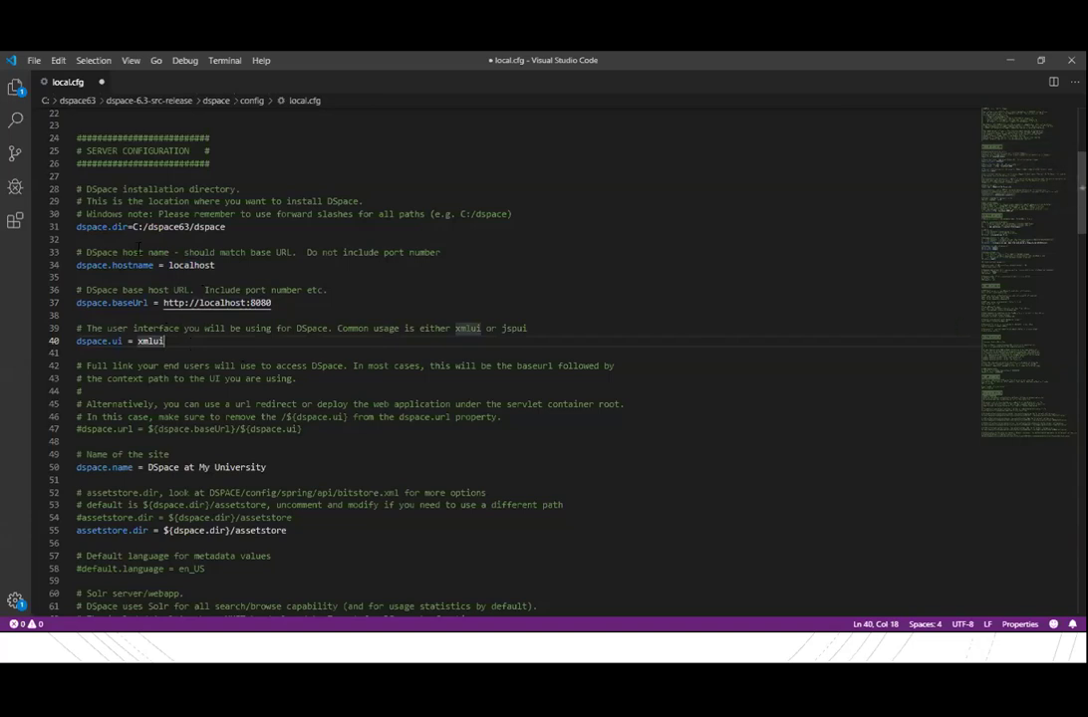
left_click(209, 265)
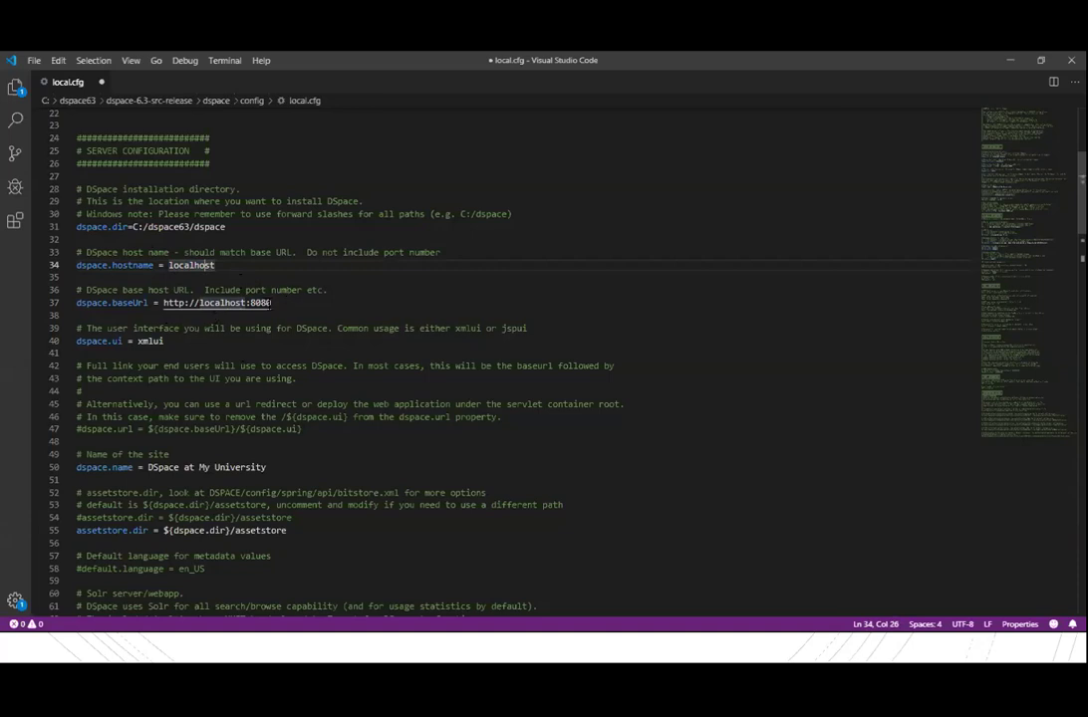
left_click(165, 341)
double_click(151, 341)
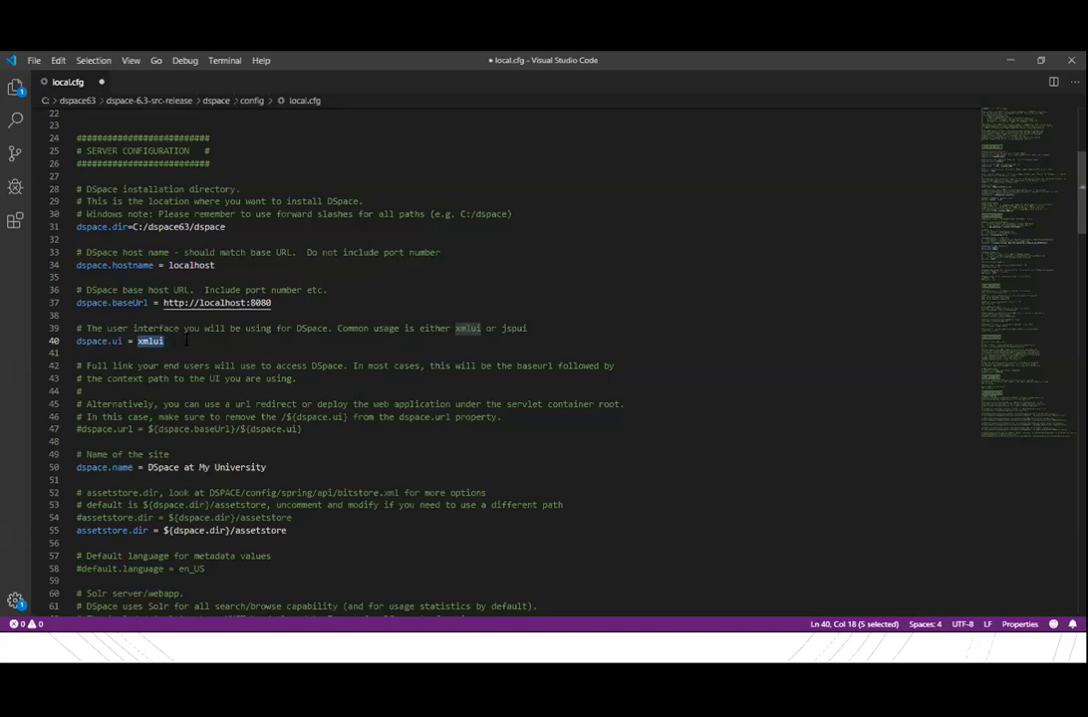
left_click(525, 328)
double_click(522, 328)
double_click(467, 329)
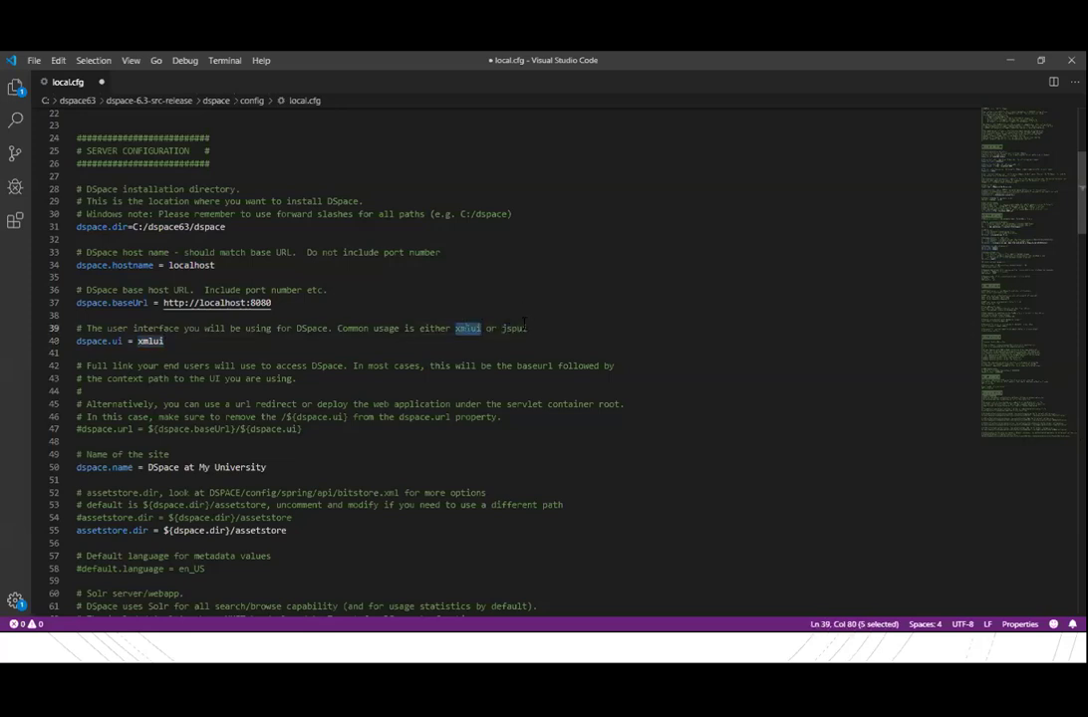
double_click(149, 341)
left_click(525, 329)
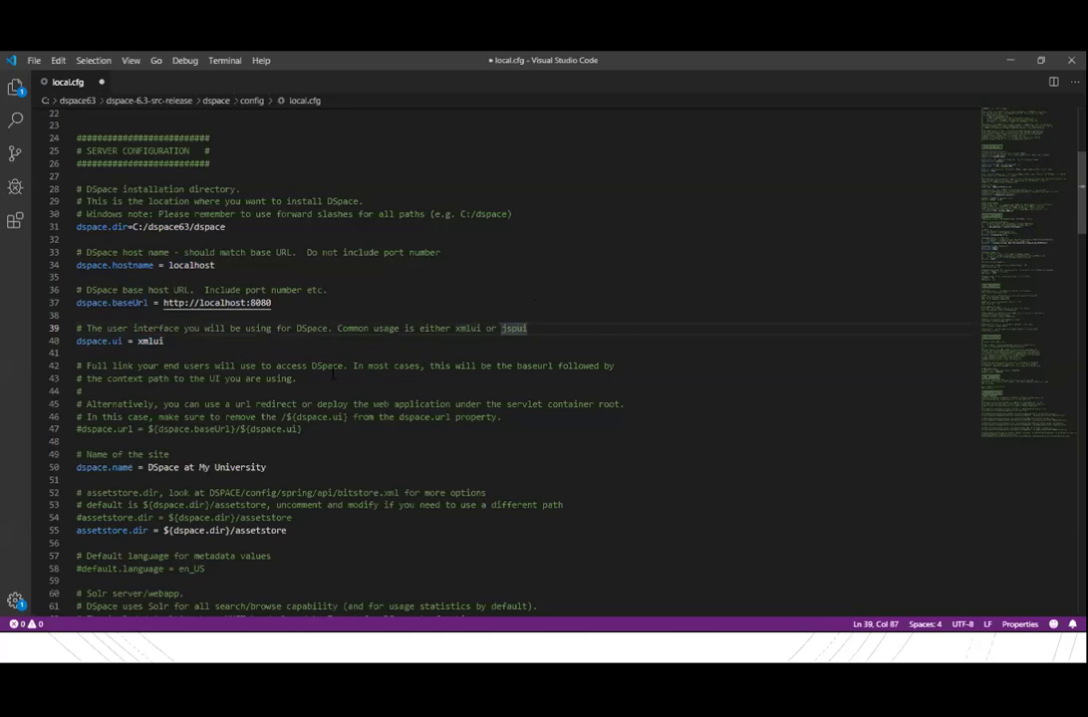
scroll(229, 406, "down", 1)
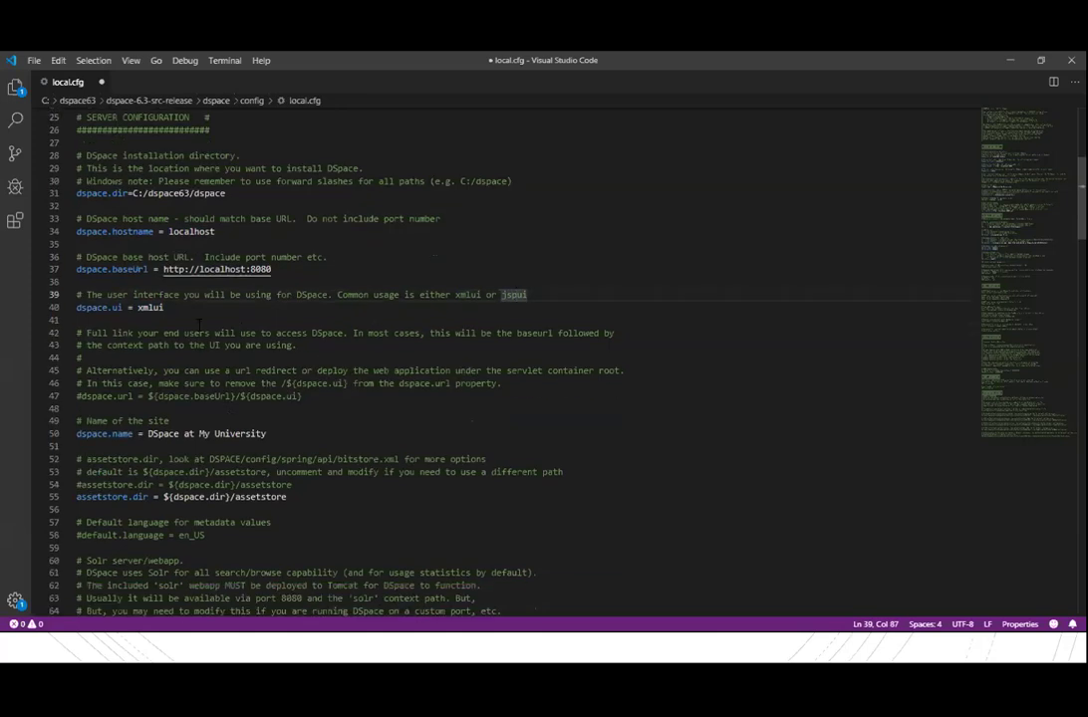
left_click(219, 361)
scroll(219, 363, "down", 1)
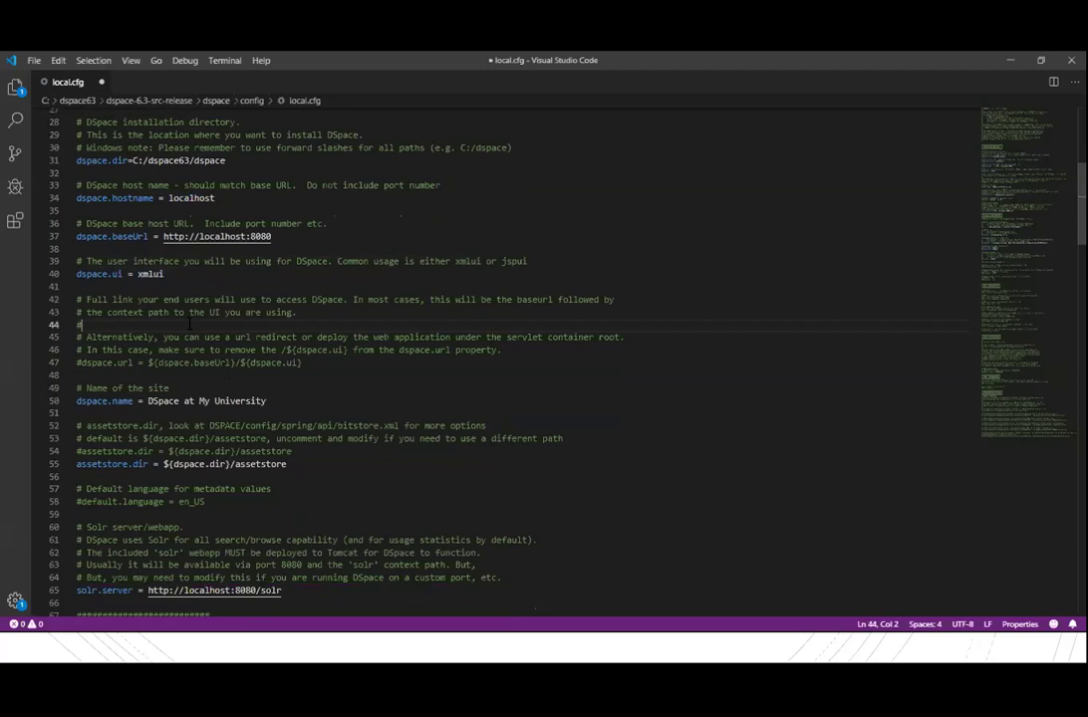
left_click(149, 274)
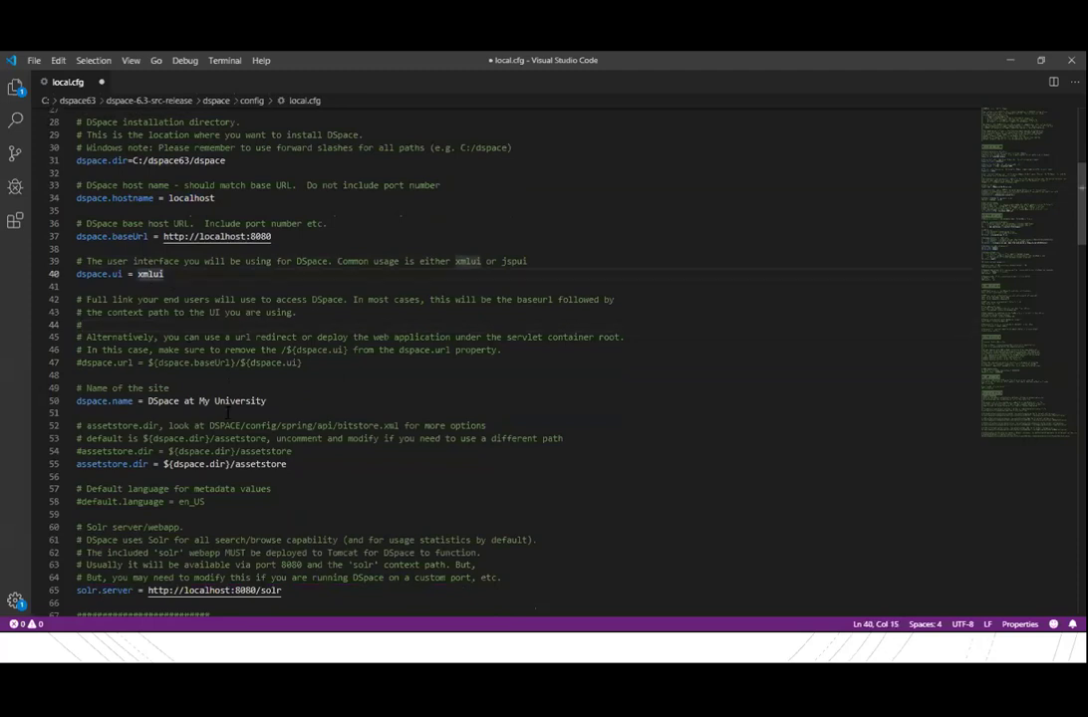
scroll(228, 413, "down", 1)
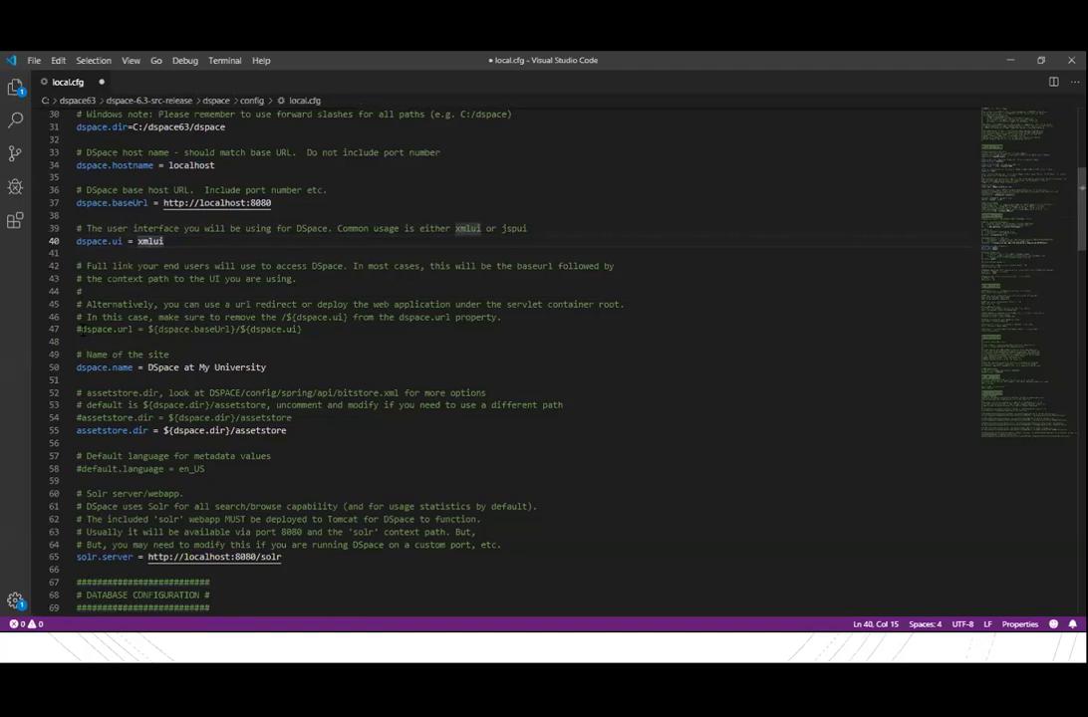
left_click(82, 329)
key("BackSpace")
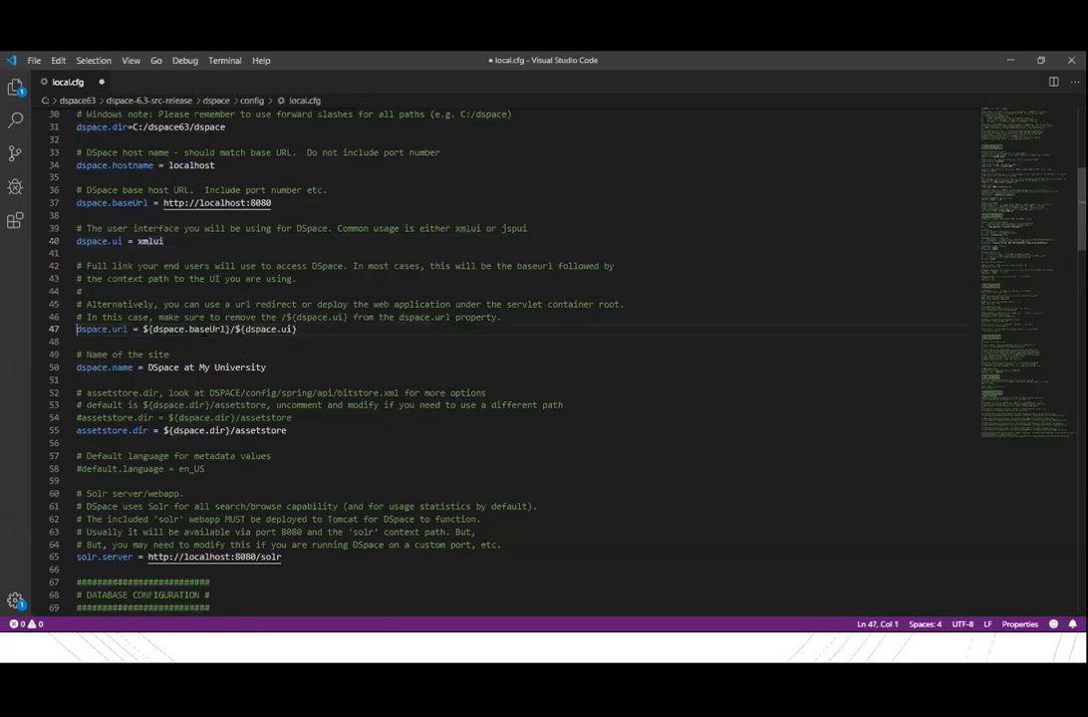
double_click(207, 329)
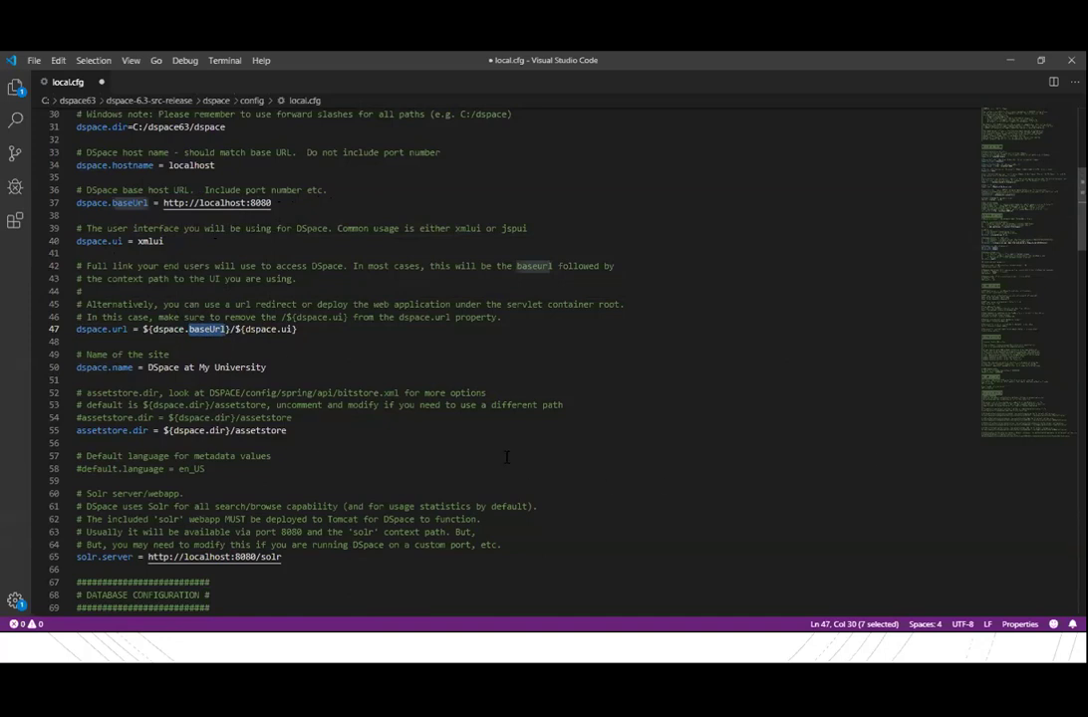
scroll(284, 425, "down", 4)
scroll(283, 426, "down", 4)
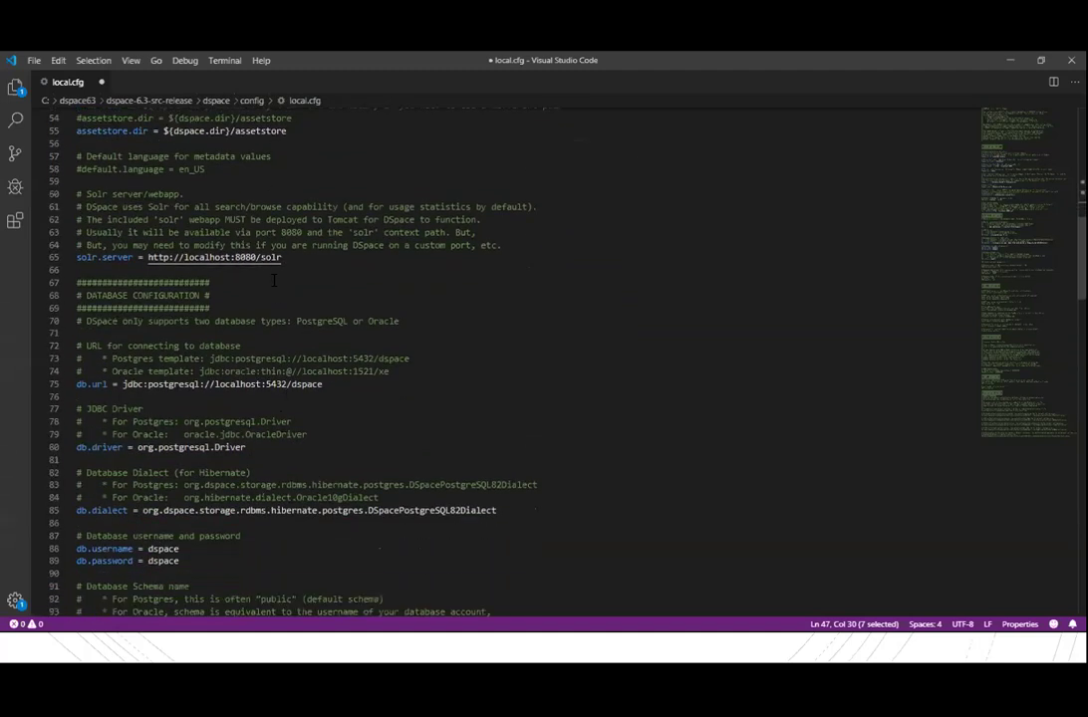
scroll(274, 281, "up", 3)
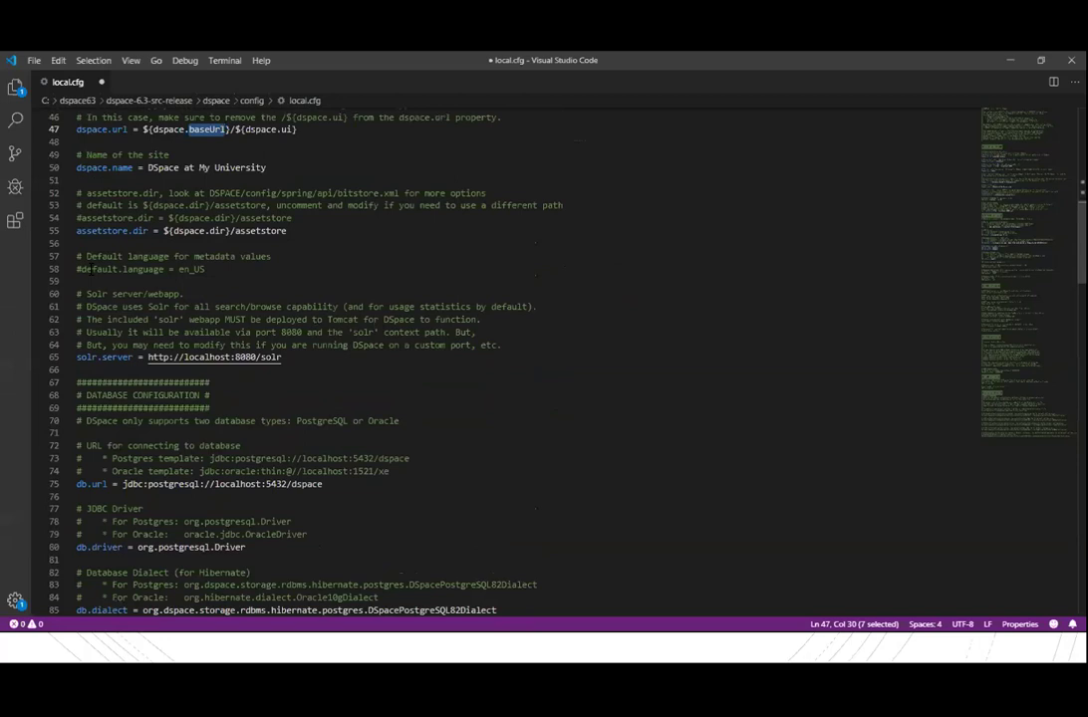
Uncomment the default.language line and set it to es_MX
left_click(81, 269)
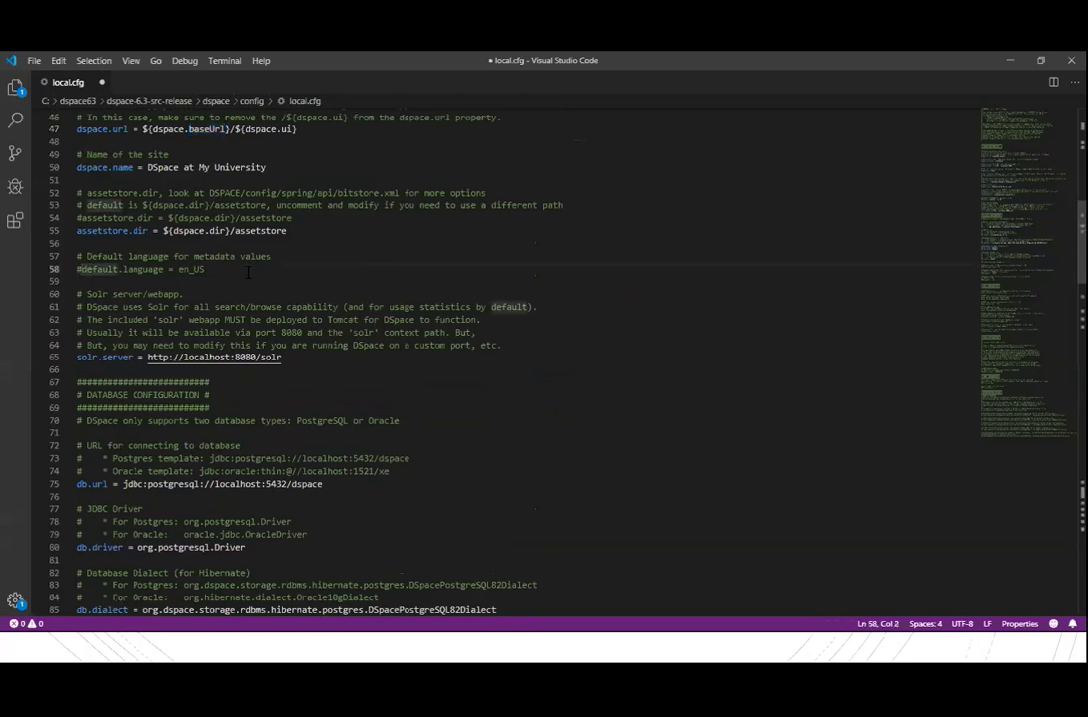
key("BackSpace")
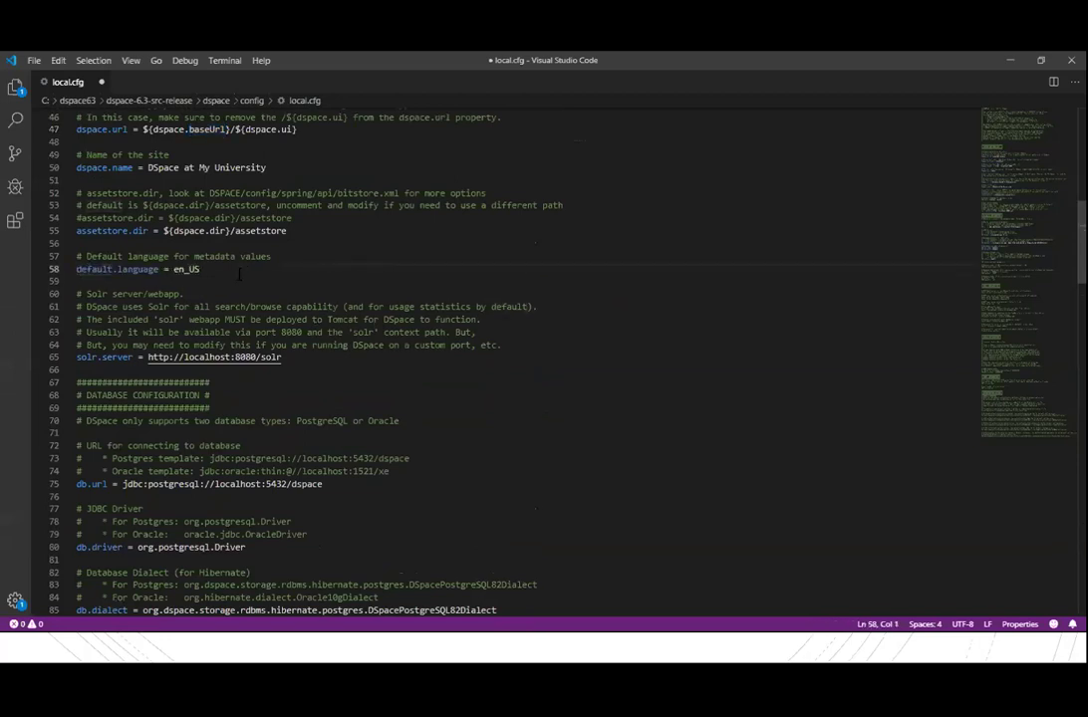
left_click(239, 272)
key("BackSpace")
key("BackSpace")
type("MX")
key("Left")
key("Left")
key("Left")
key("BackSpace")
type("s")
scroll(297, 355, "down", 1)
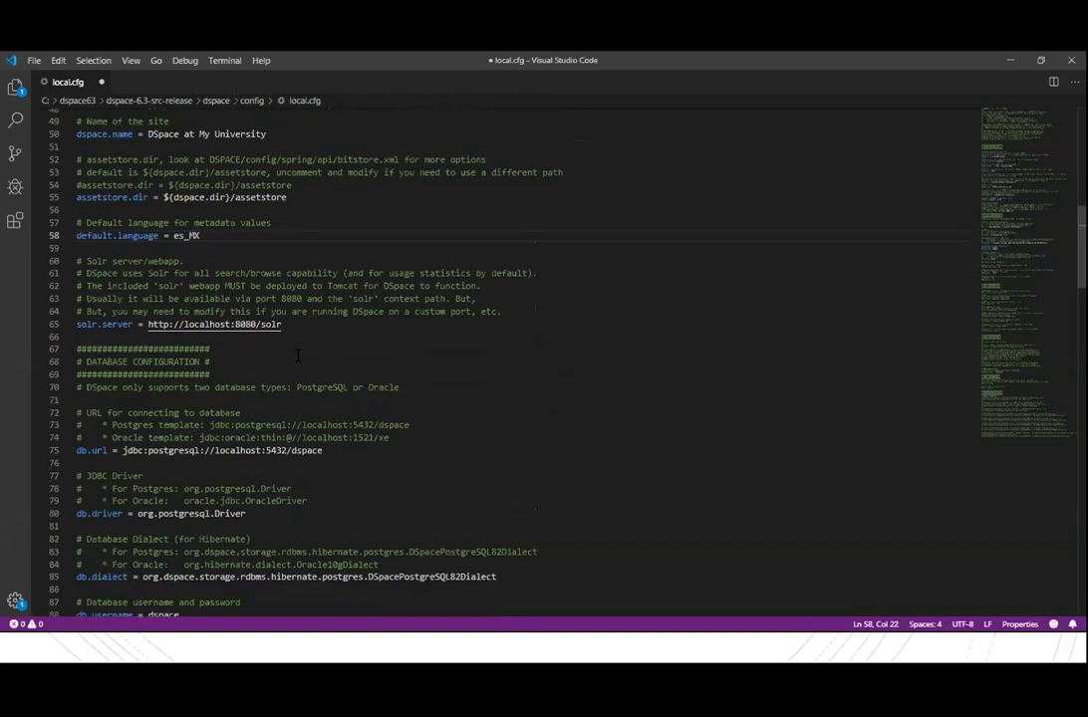
double_click(88, 325)
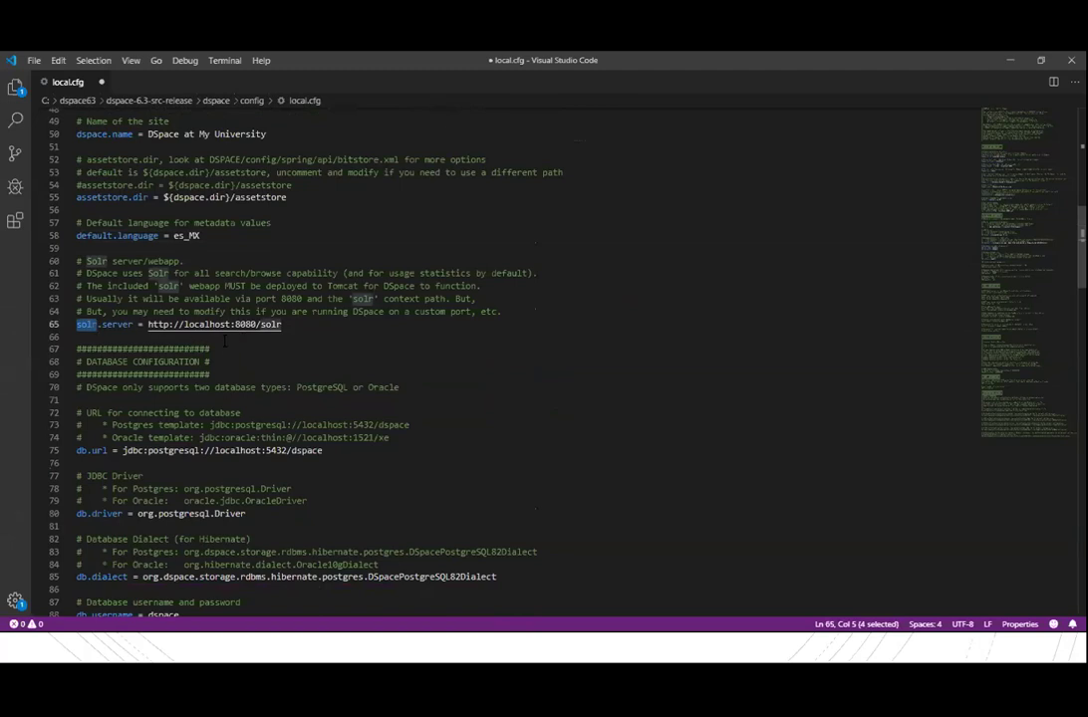
scroll(189, 343, "down", 2)
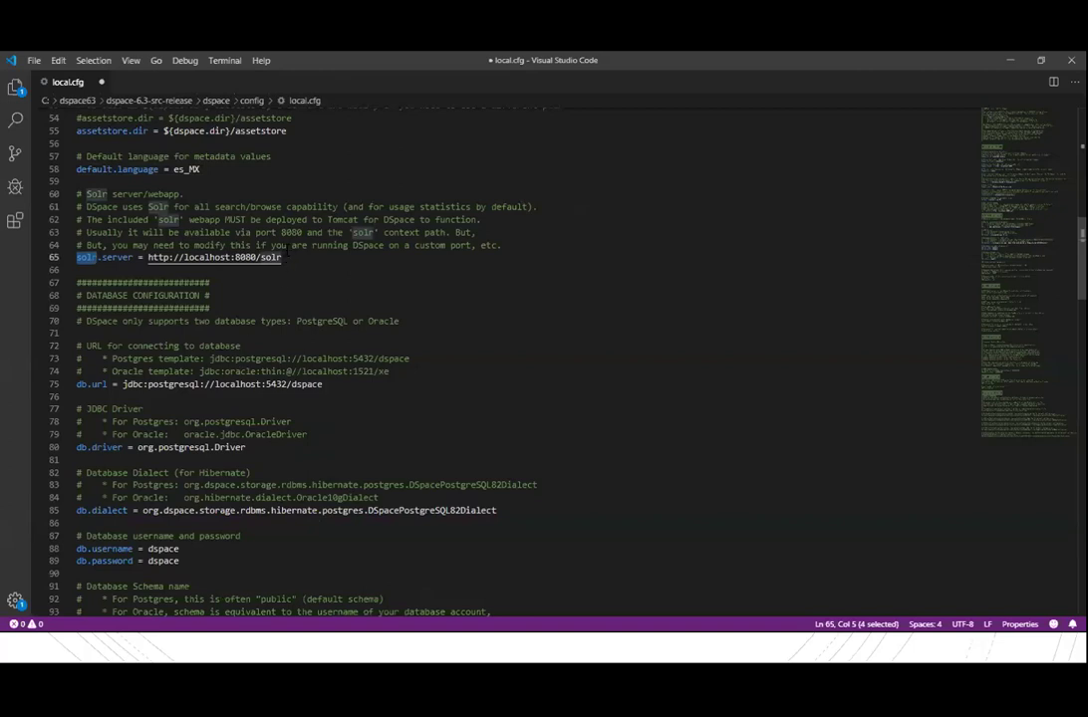
left_click(284, 258)
double_click(277, 258)
scroll(248, 297, "up", 5)
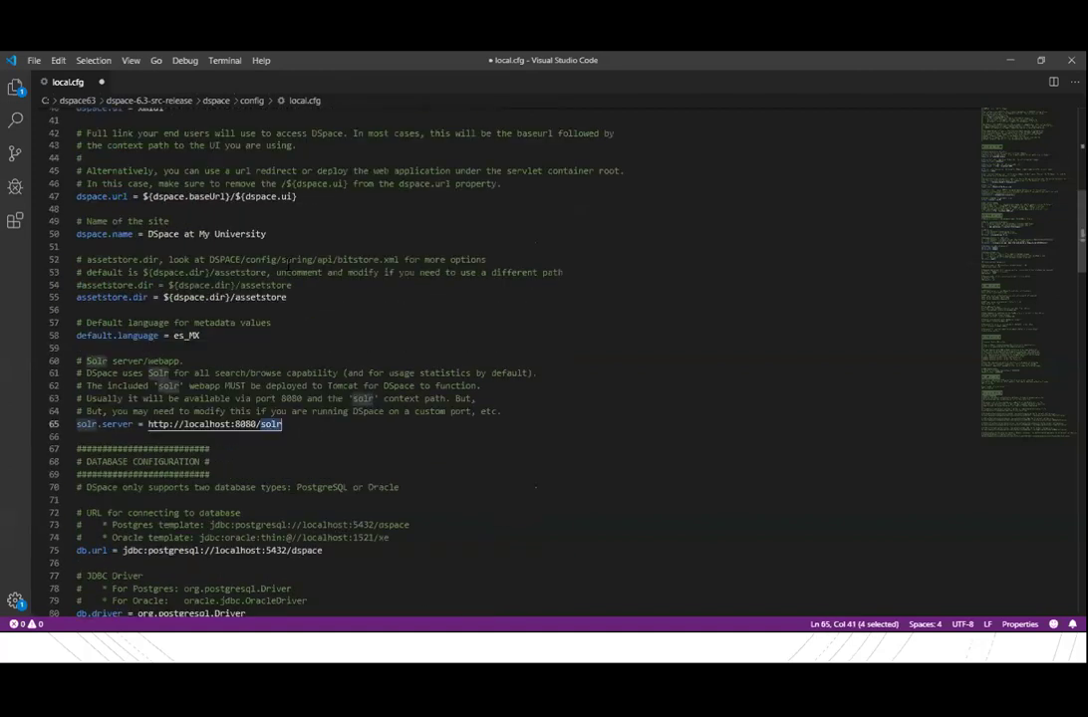
scroll(289, 258, "up", 2)
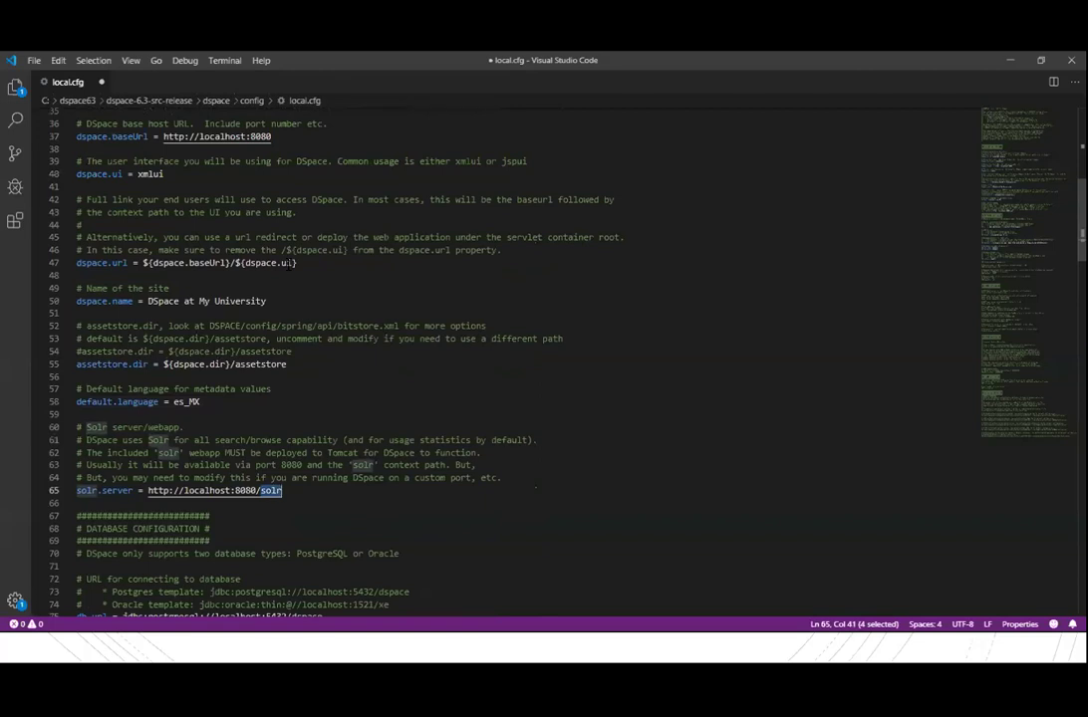
scroll(369, 438, "down", 2)
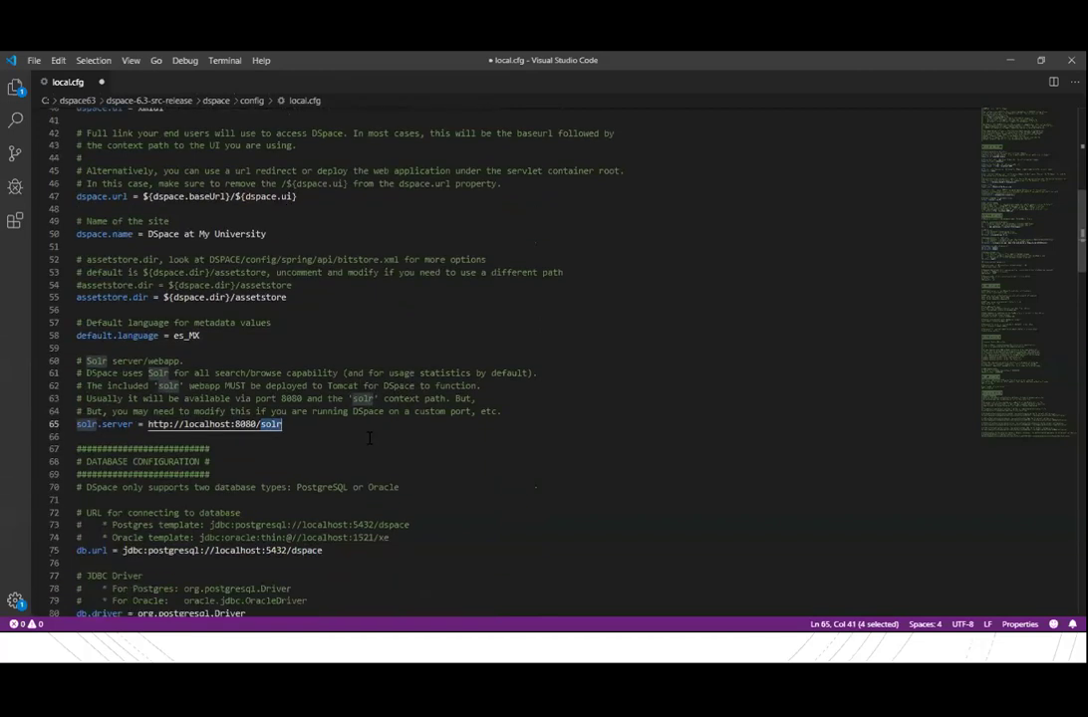
scroll(368, 438, "down", 2)
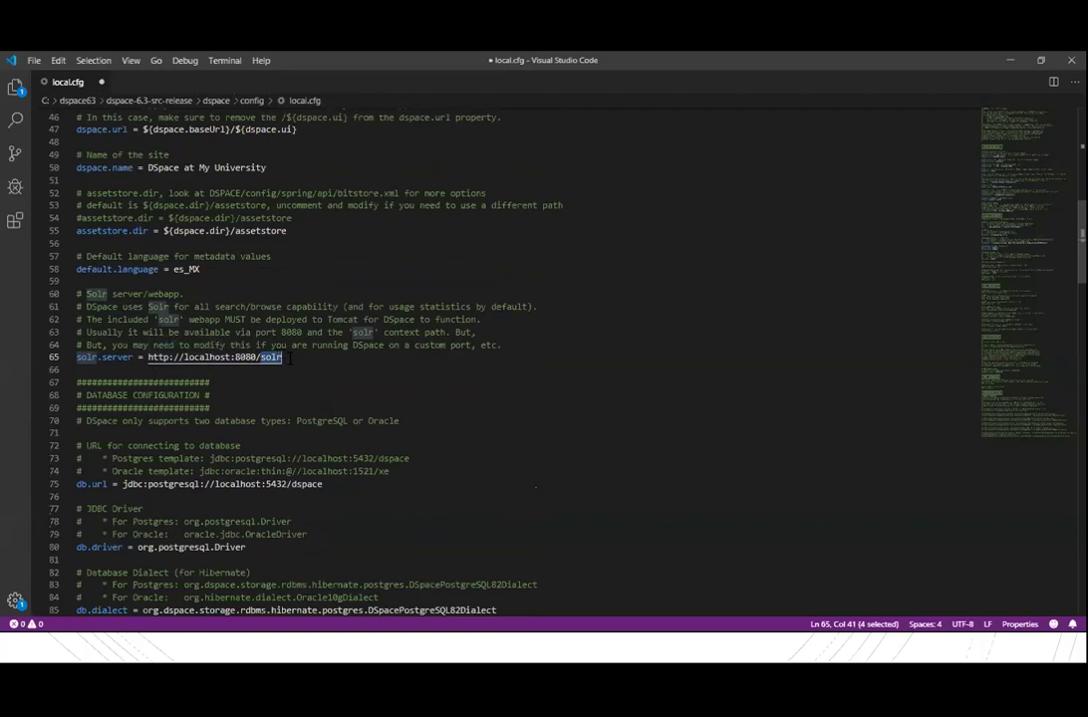
scroll(302, 365, "down", 4)
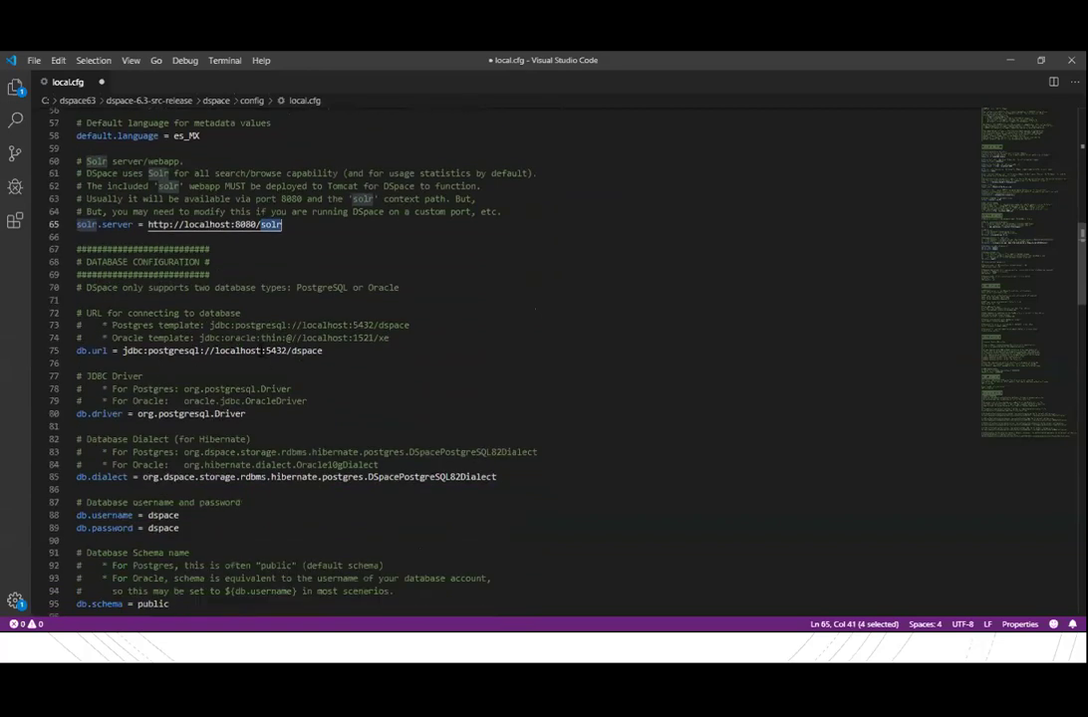
Append 63 to the database name in db.url and to the db.username and db.password values
double_click(237, 351)
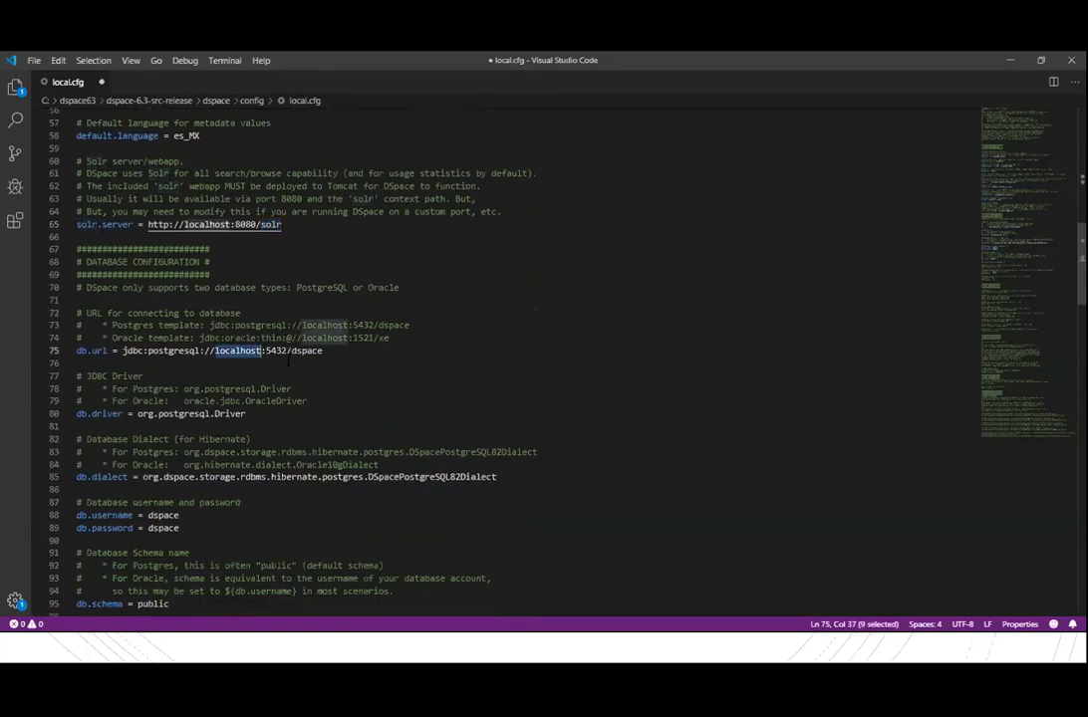
double_click(306, 351)
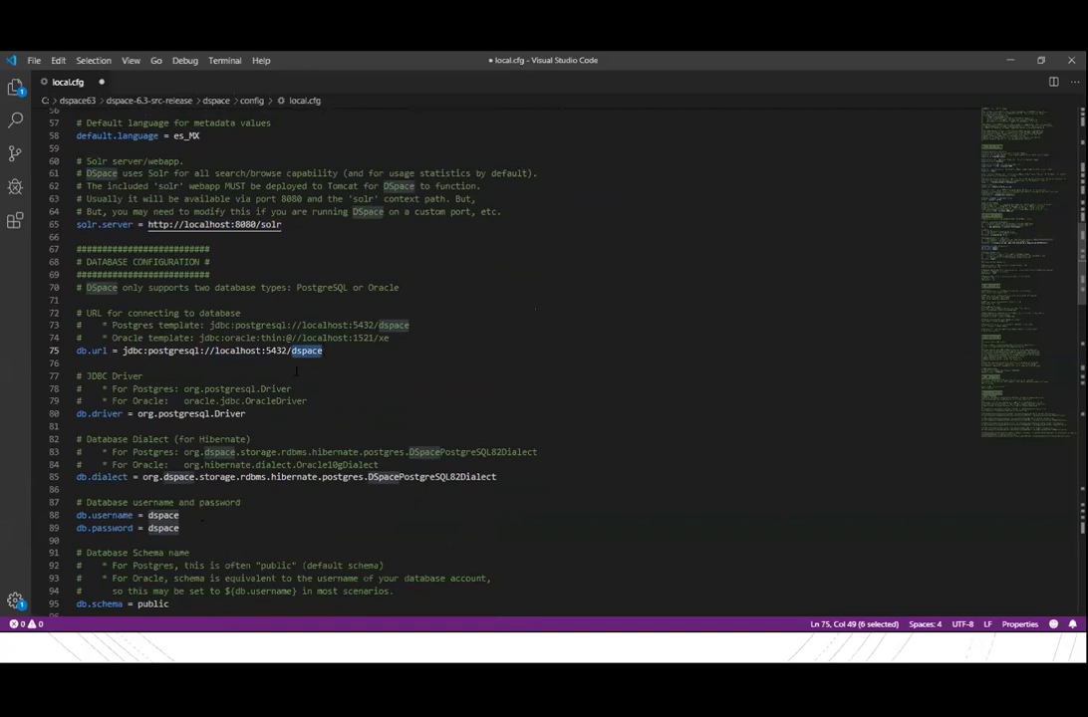
left_click(341, 351)
type("63")
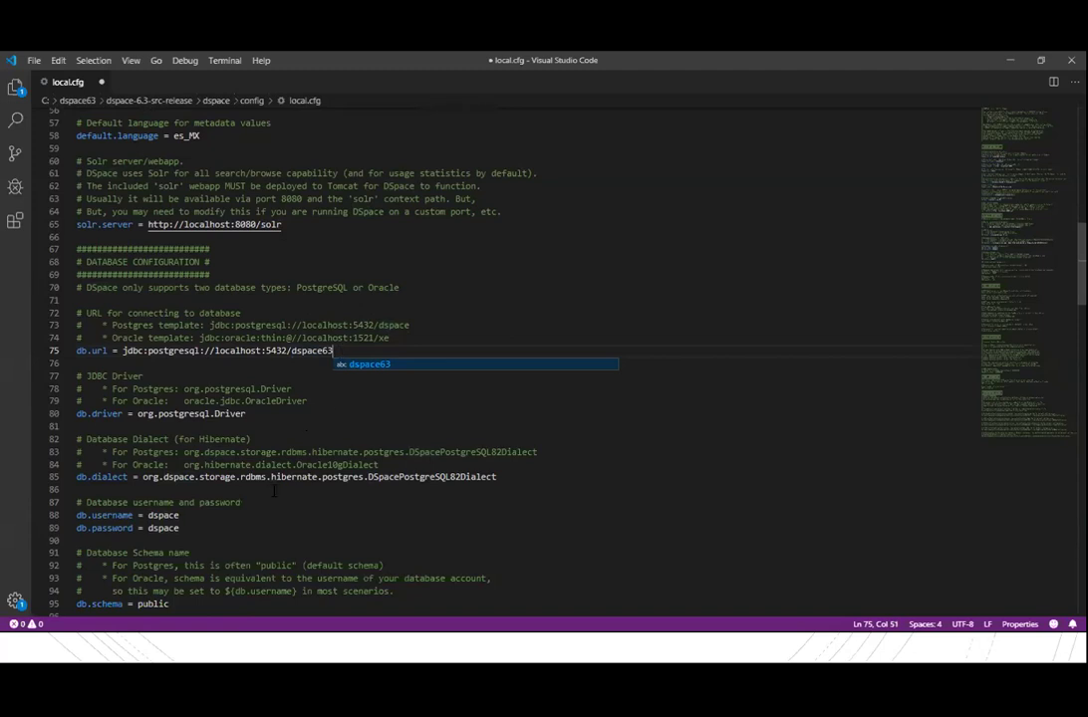
left_click(182, 515)
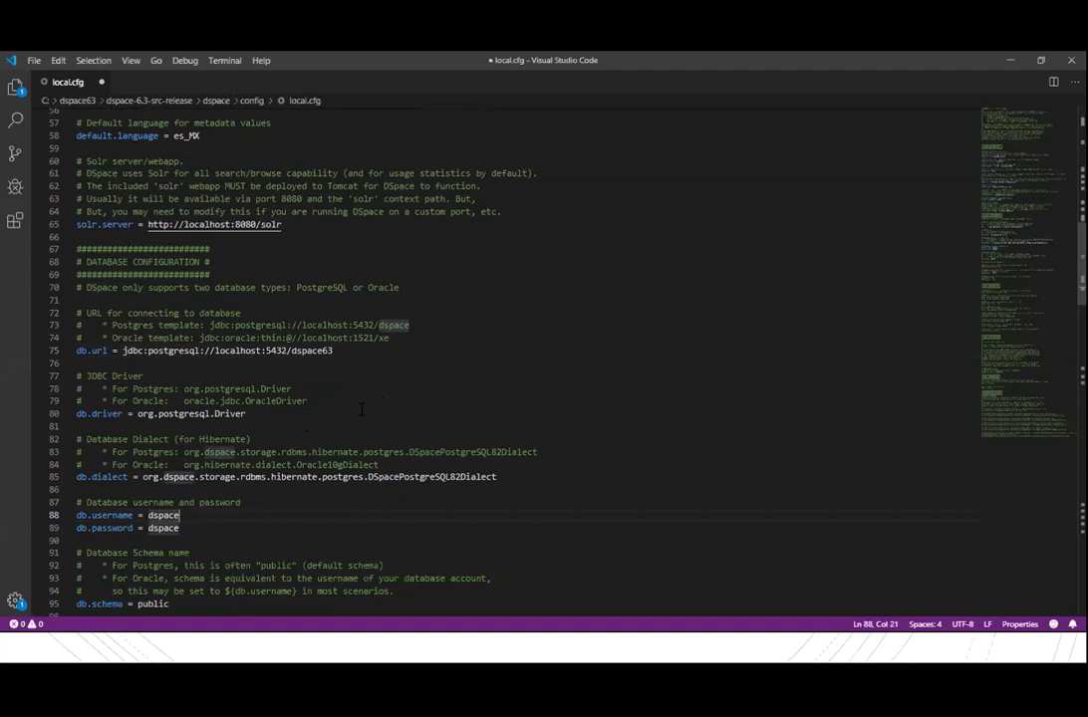
scroll(309, 351, "down", 3)
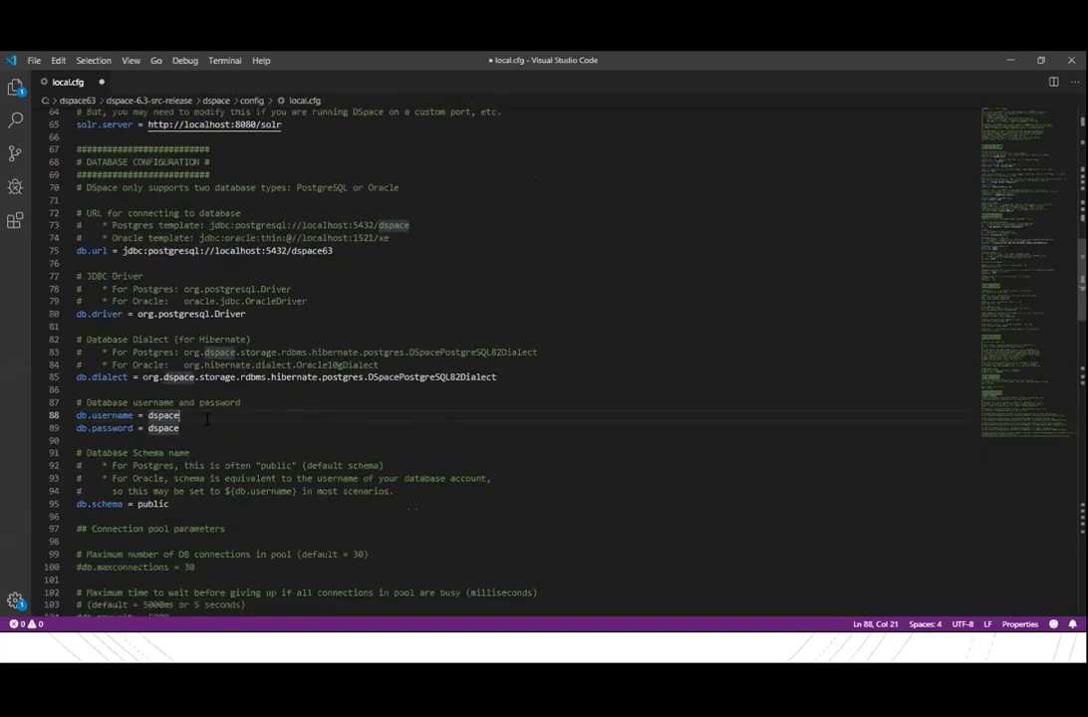
type("63")
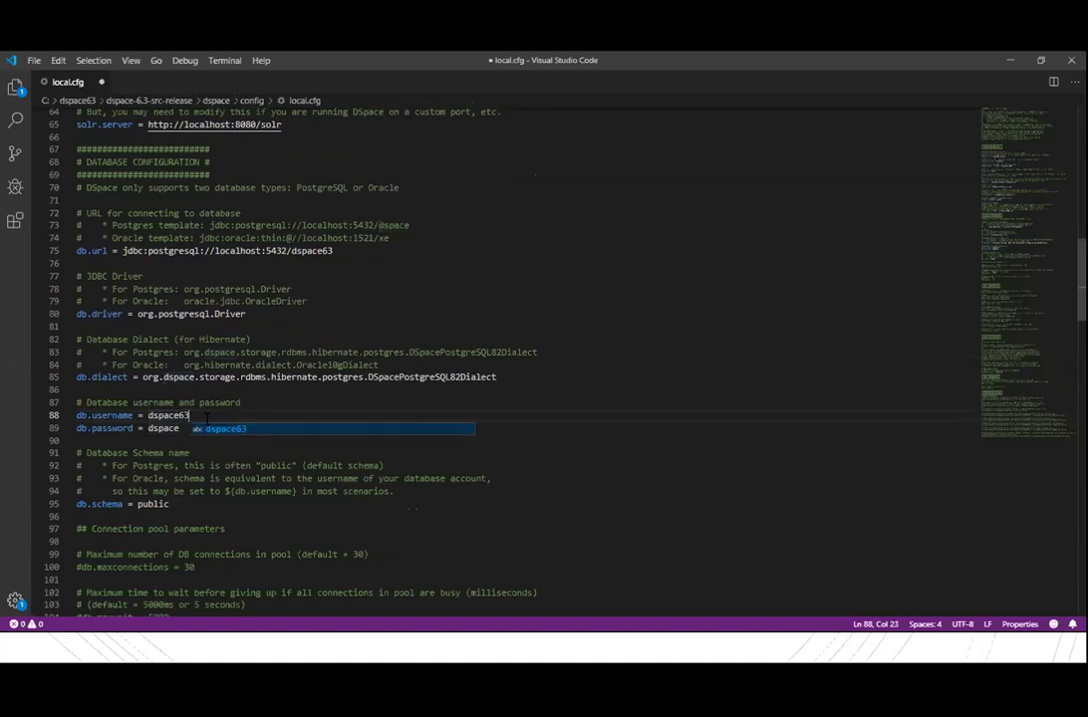
left_click(188, 429)
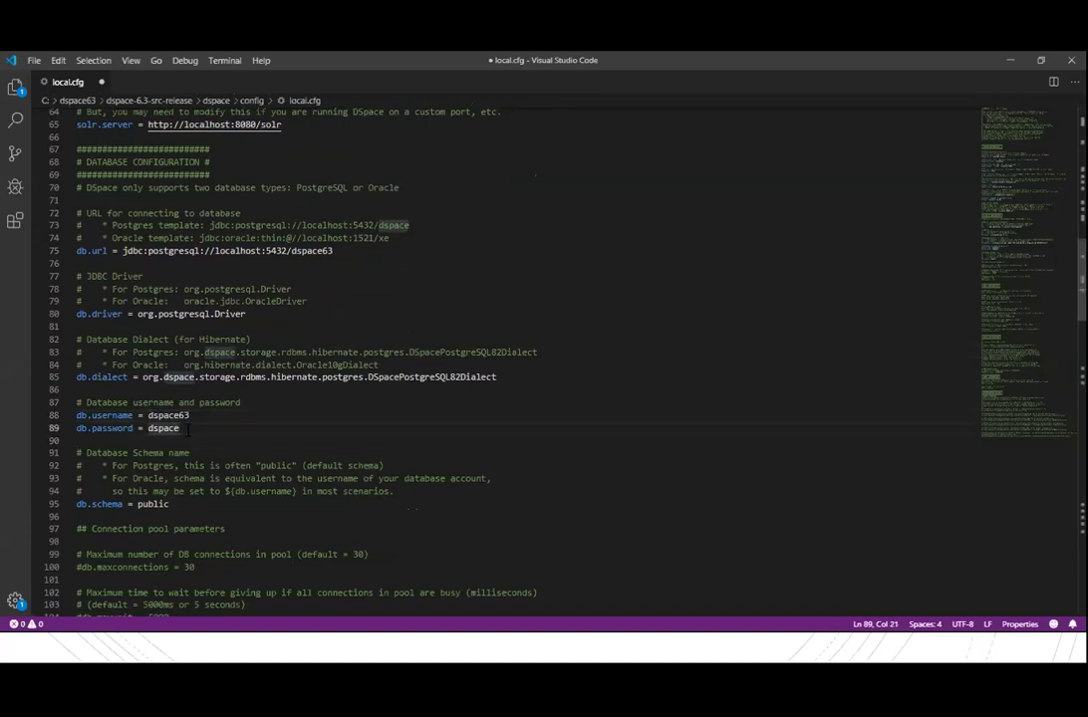
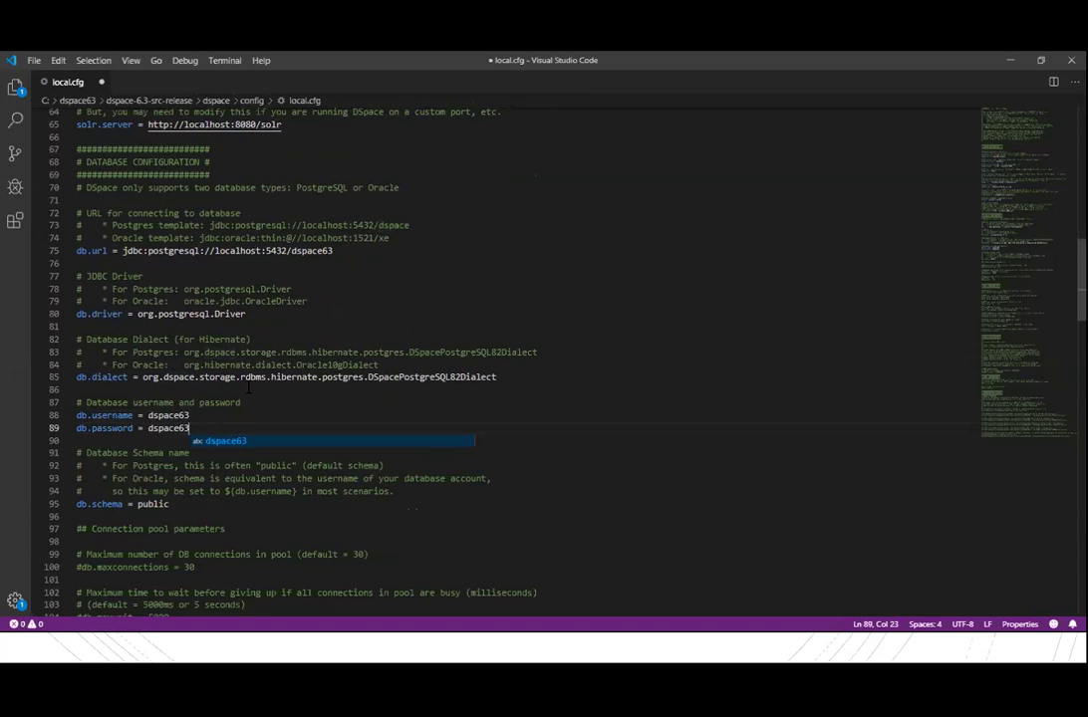
double_click(196, 414)
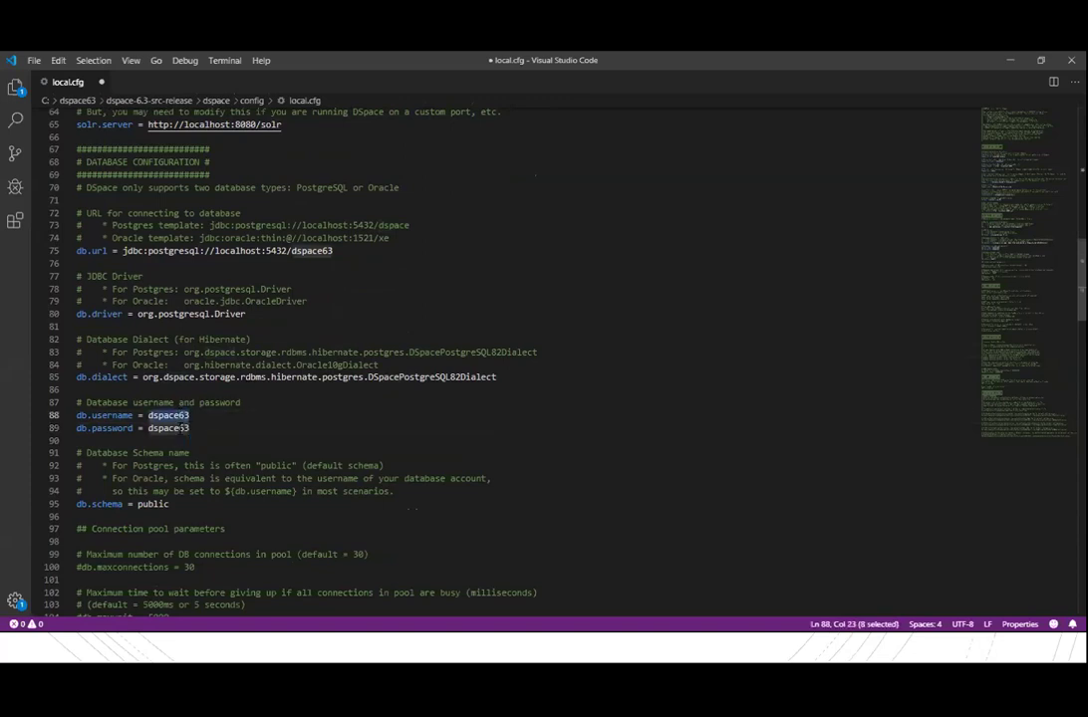
Review local.cfg's language, database URL and credential settings, then save the file
scroll(379, 375, "down", 12)
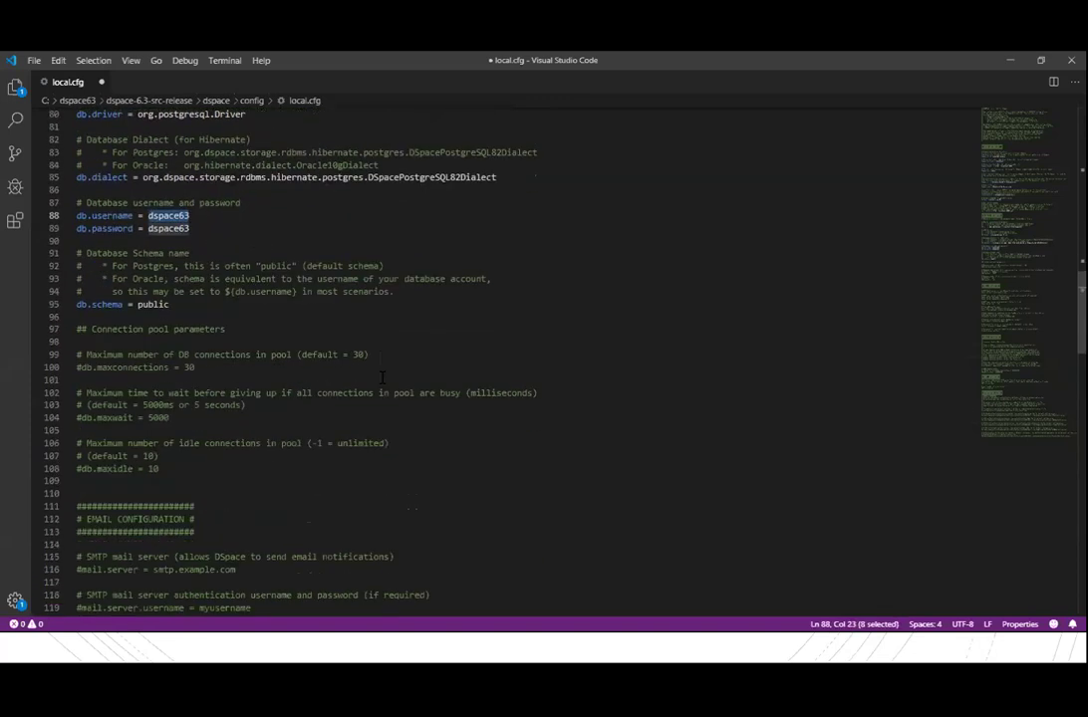
scroll(379, 375, "down", 10)
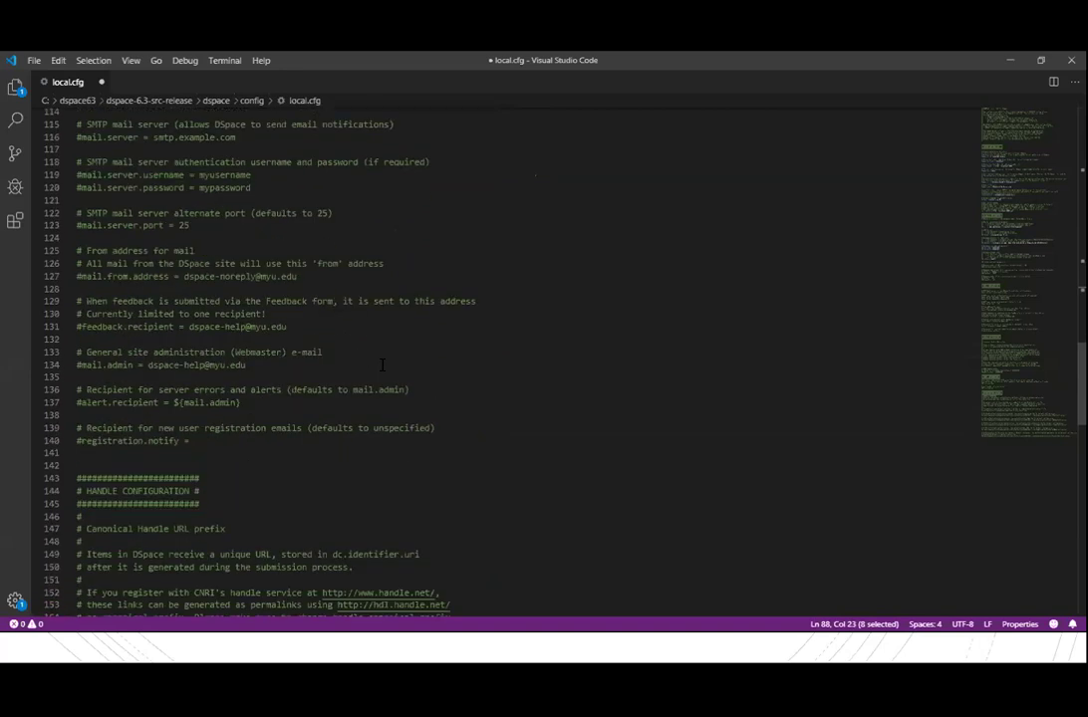
scroll(380, 361, "down", 4)
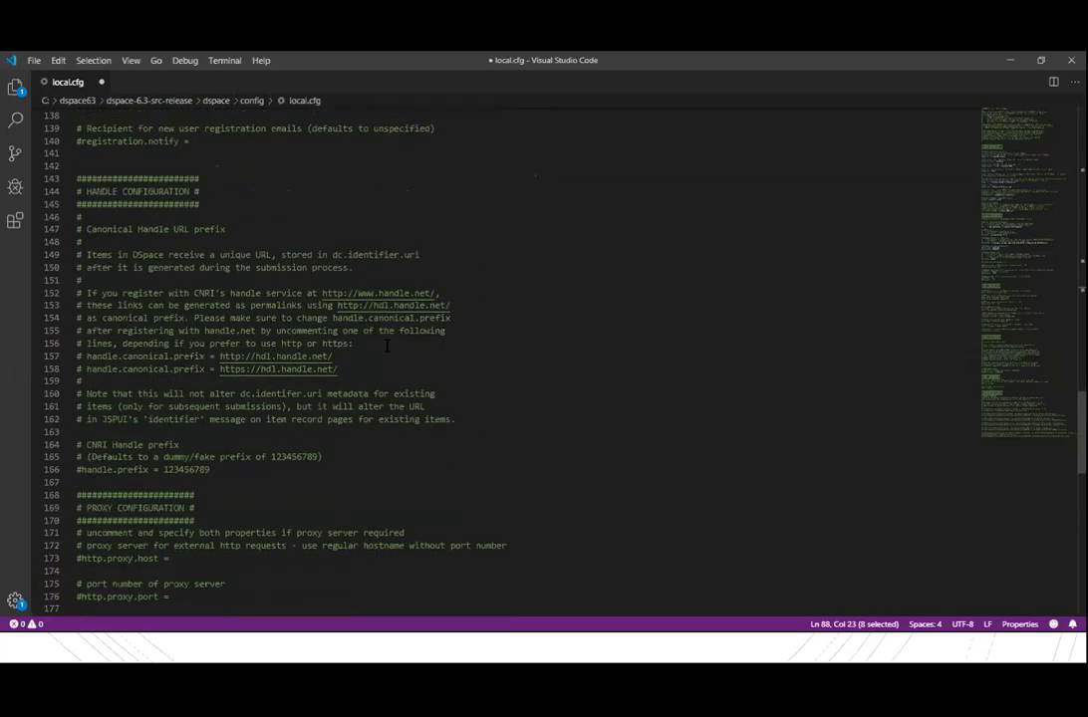
scroll(387, 345, "down", 5)
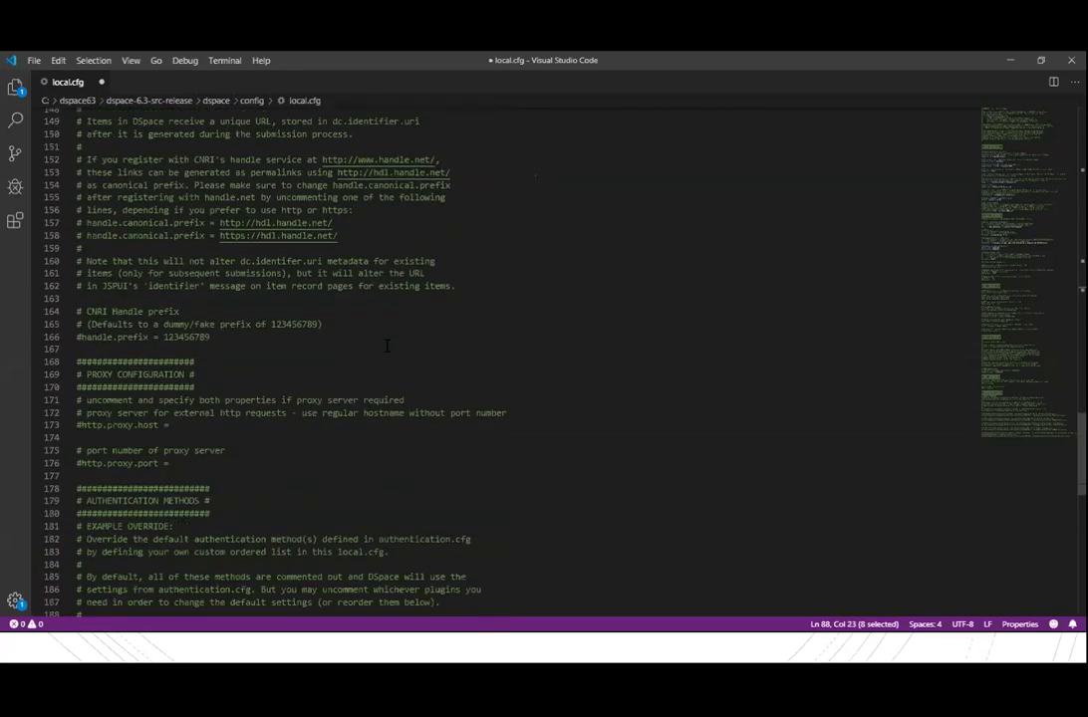
scroll(387, 346, "down", 1)
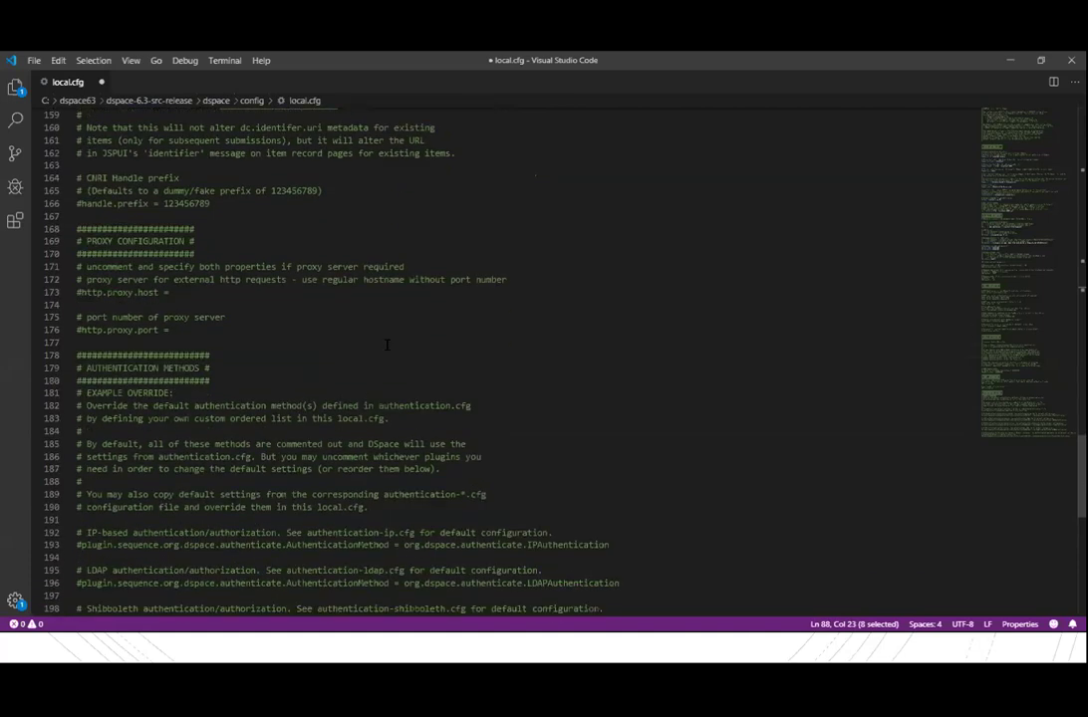
scroll(387, 345, "up", 20)
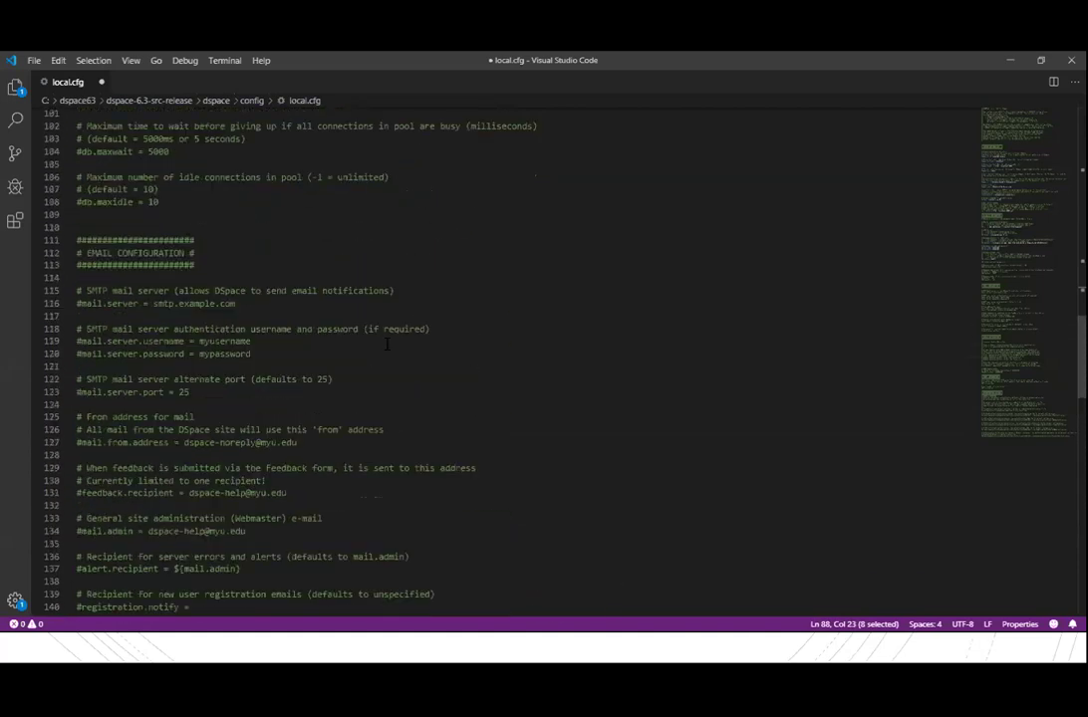
scroll(388, 335, "up", 13)
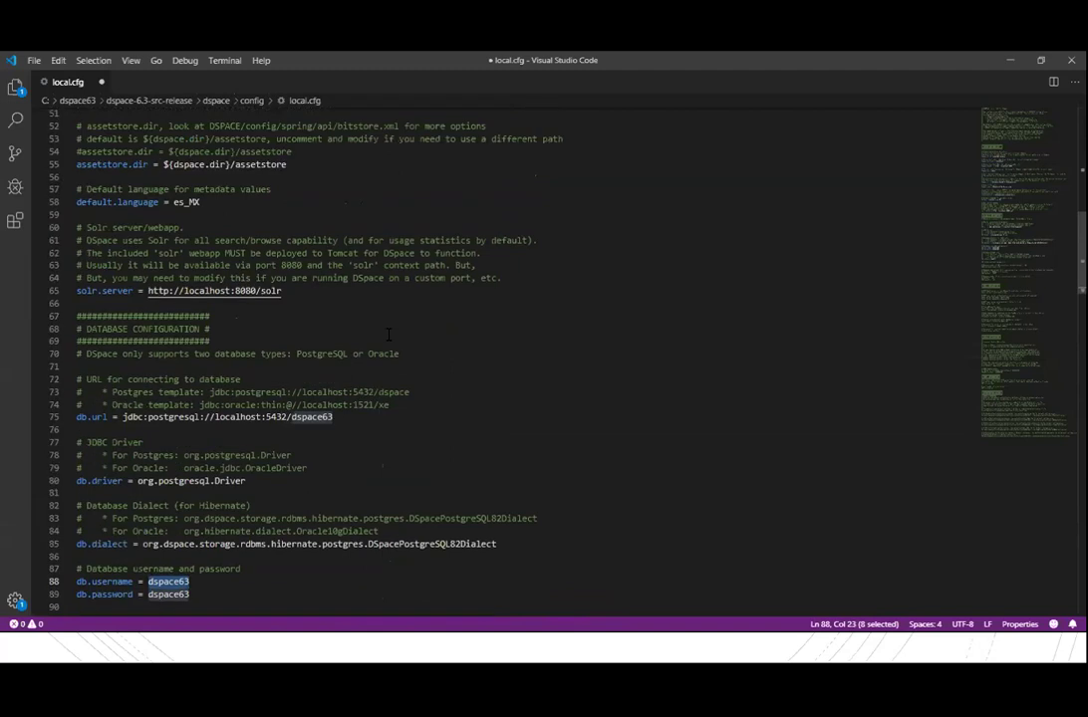
scroll(352, 360, "up", 9)
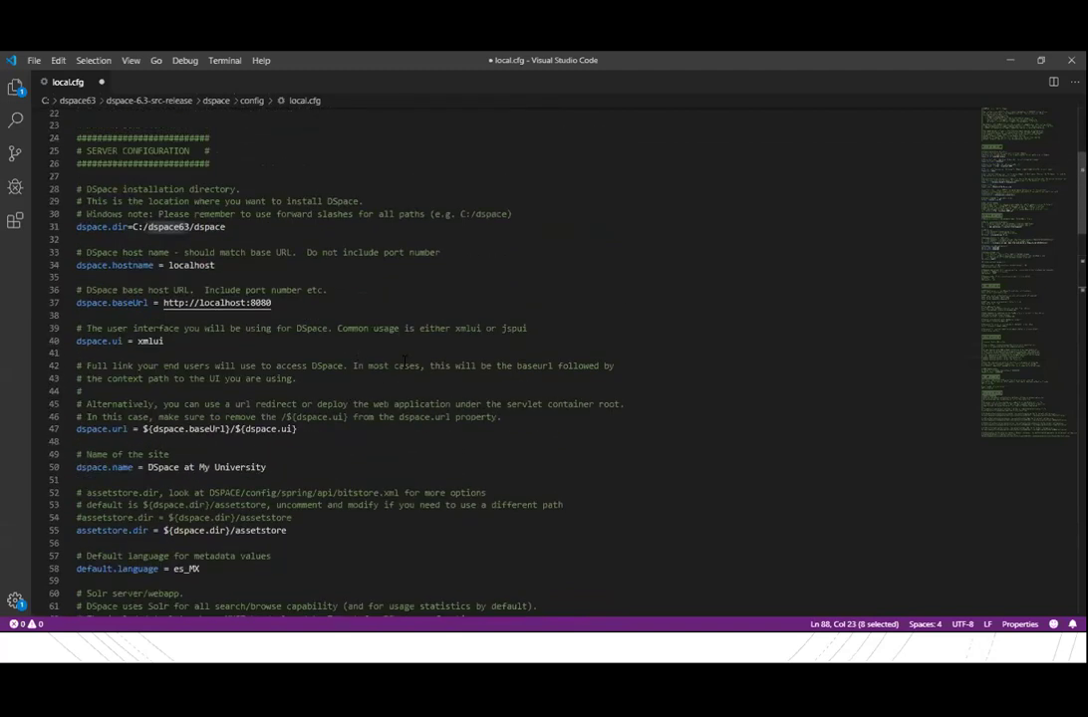
scroll(337, 350, "up", 2)
scroll(334, 357, "down", 4)
key("ctrl+s")
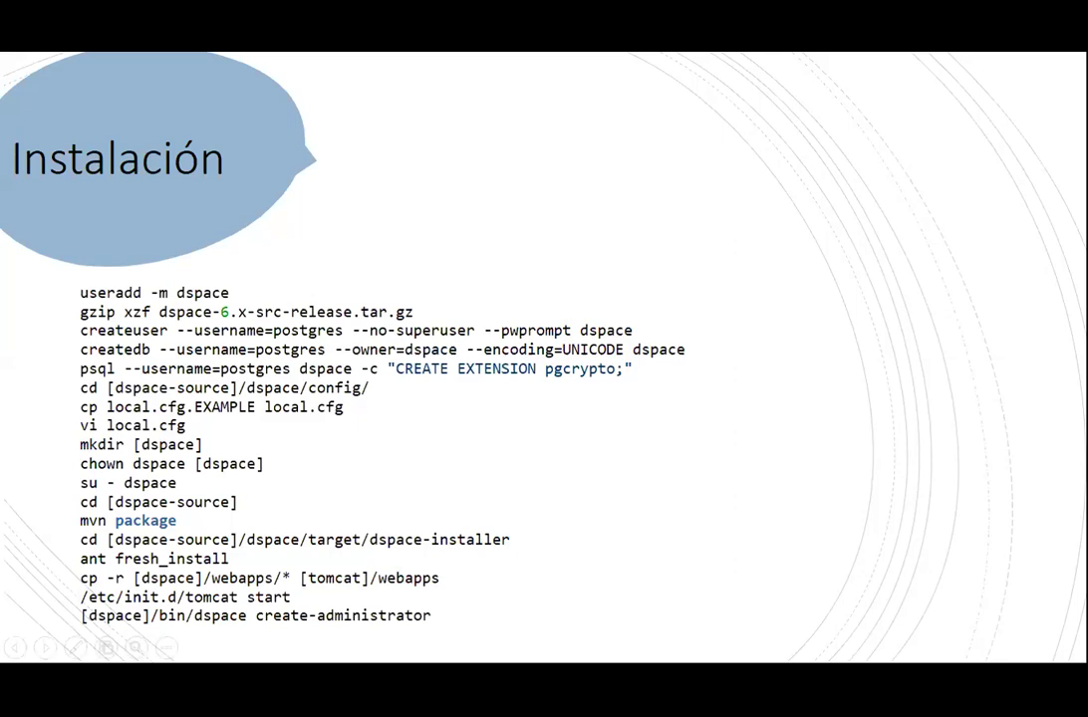
Leave the Instalación slideshow and return to the editor
key("alt+Tab")
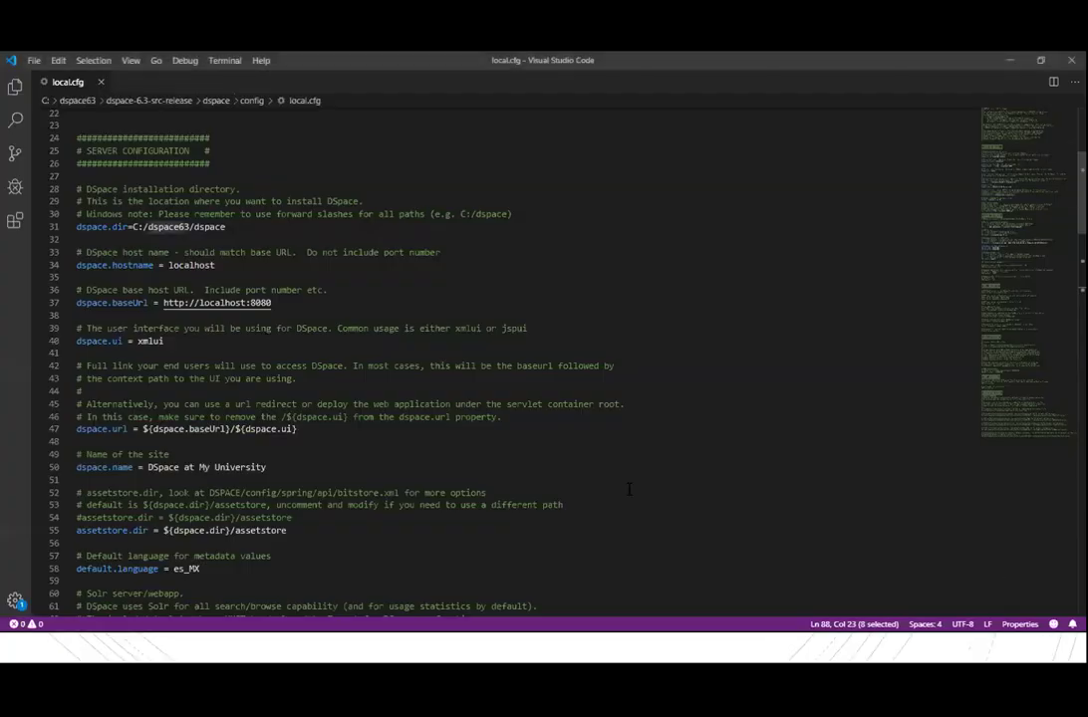
left_click(218, 342)
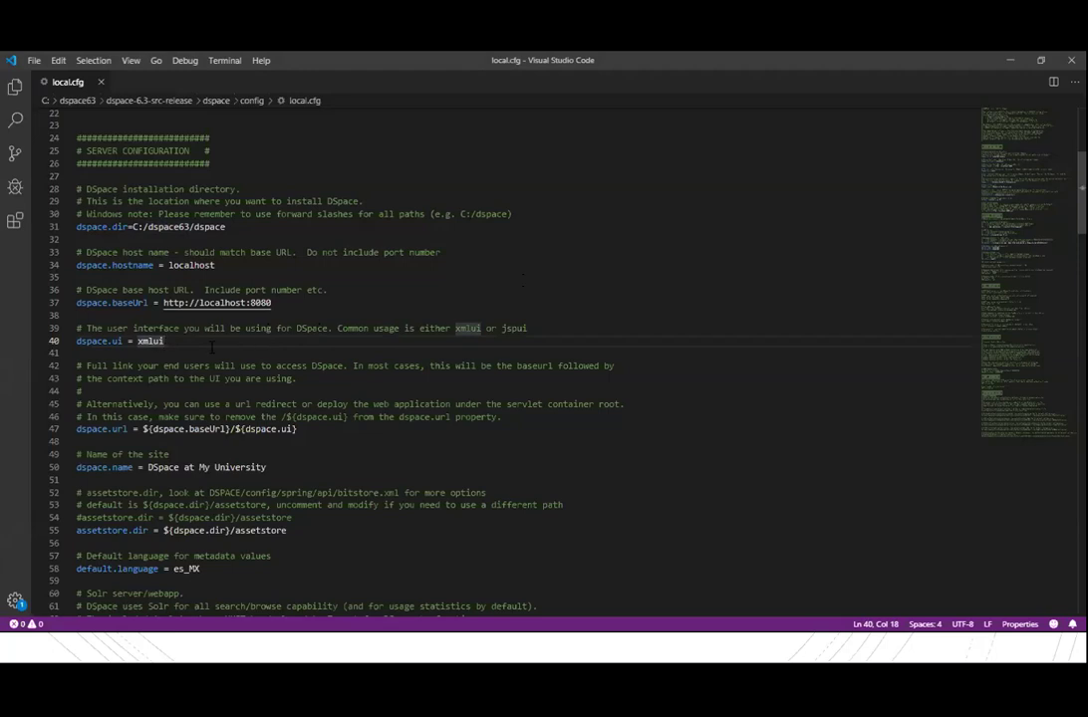
scroll(310, 454, "down", 3)
scroll(317, 462, "down", 3)
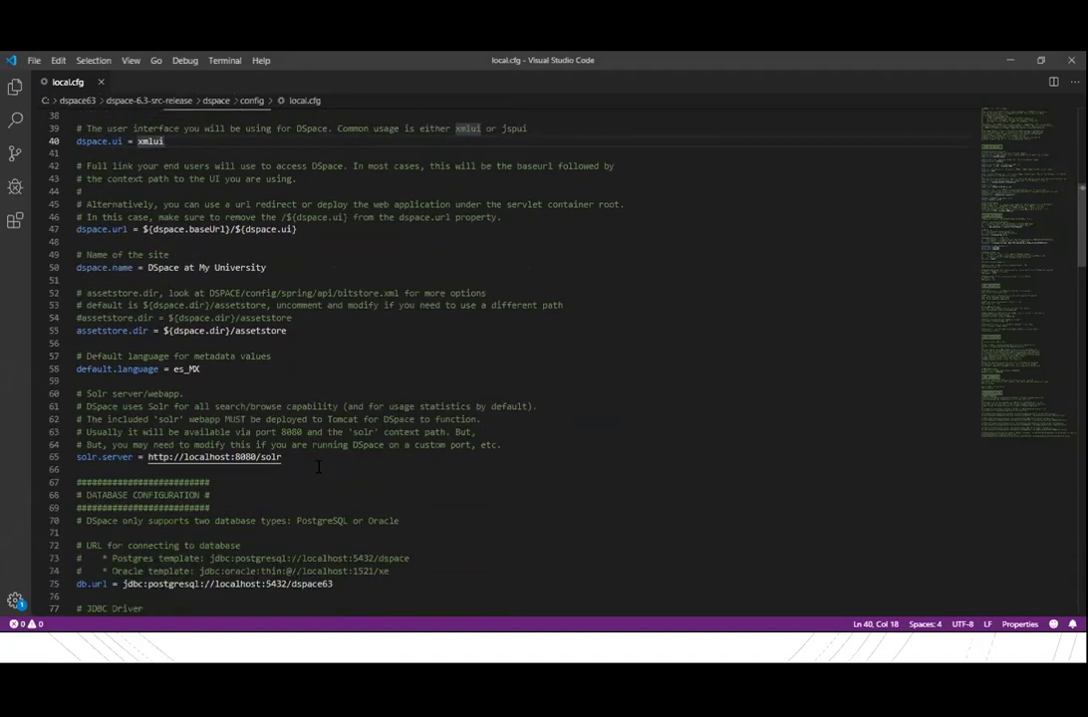
scroll(318, 466, "down", 3)
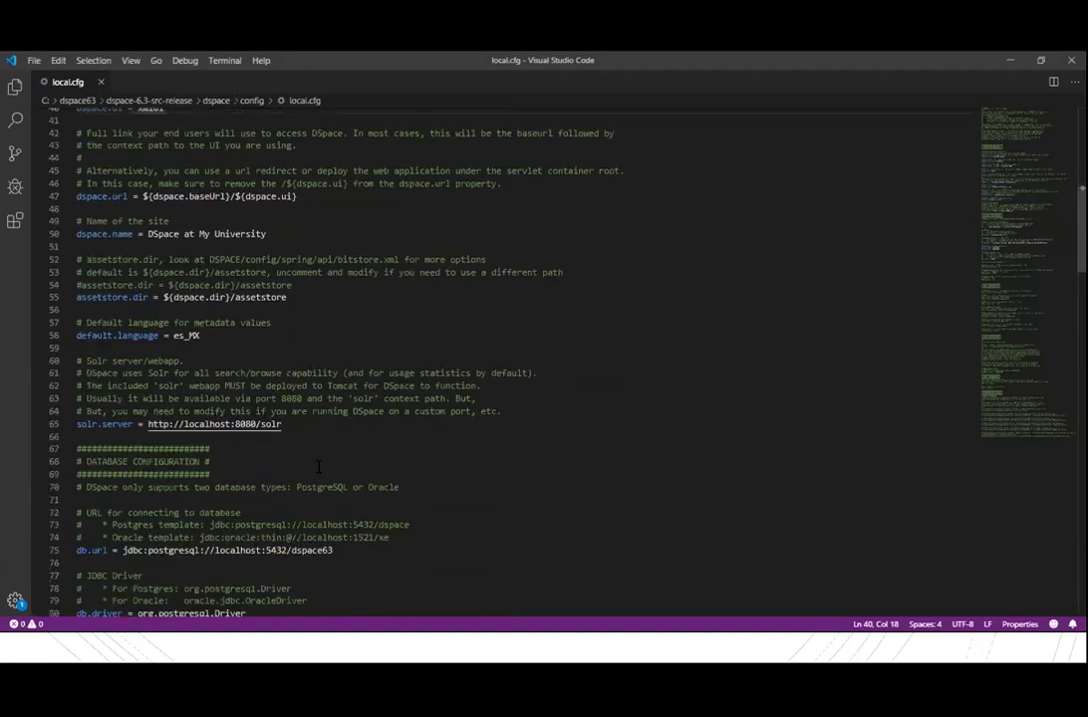
scroll(319, 469, "down", 3)
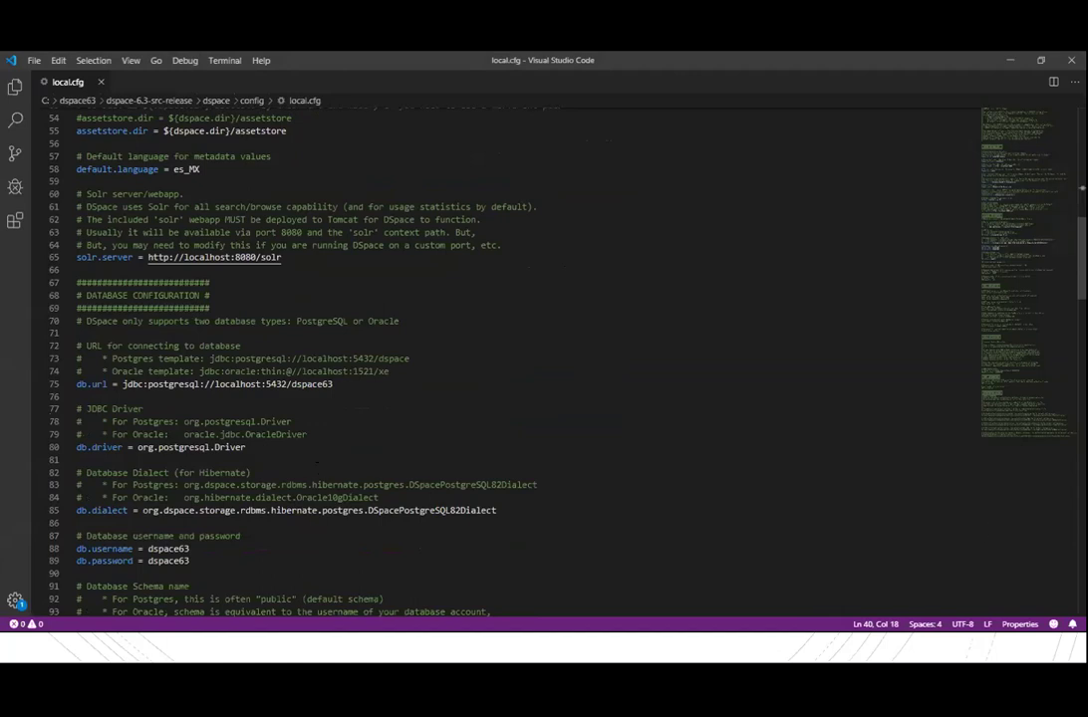
Scroll the psql console back to the CREATE USER command to check the role's credentials
key("alt+Tab")
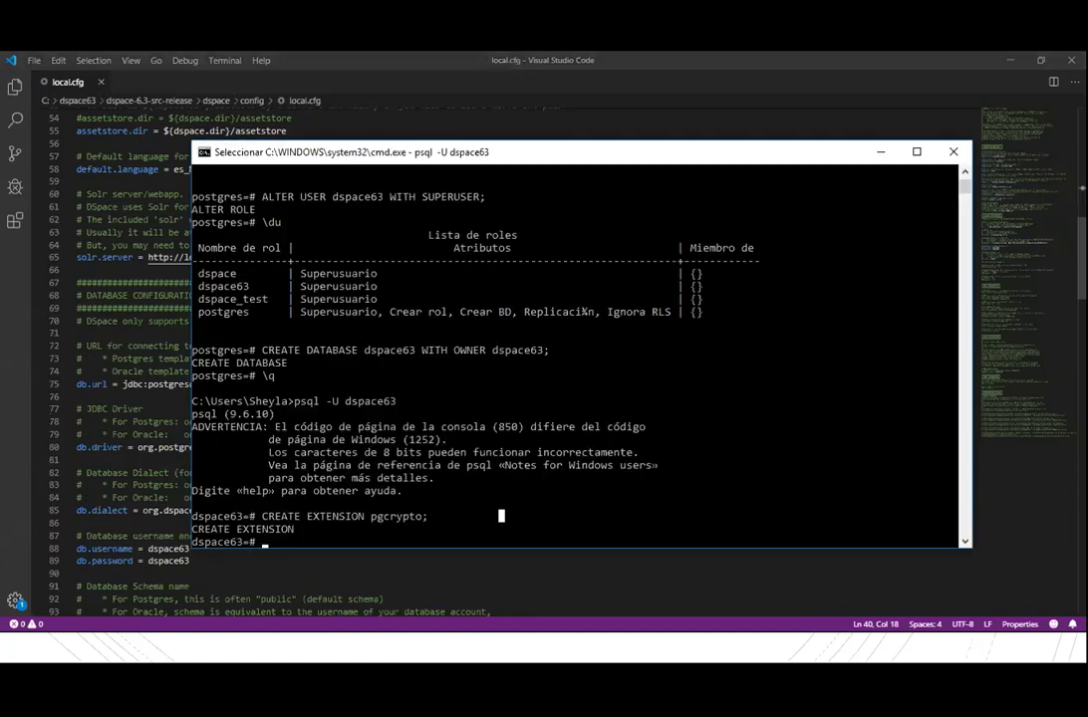
scroll(554, 398, "up", 2)
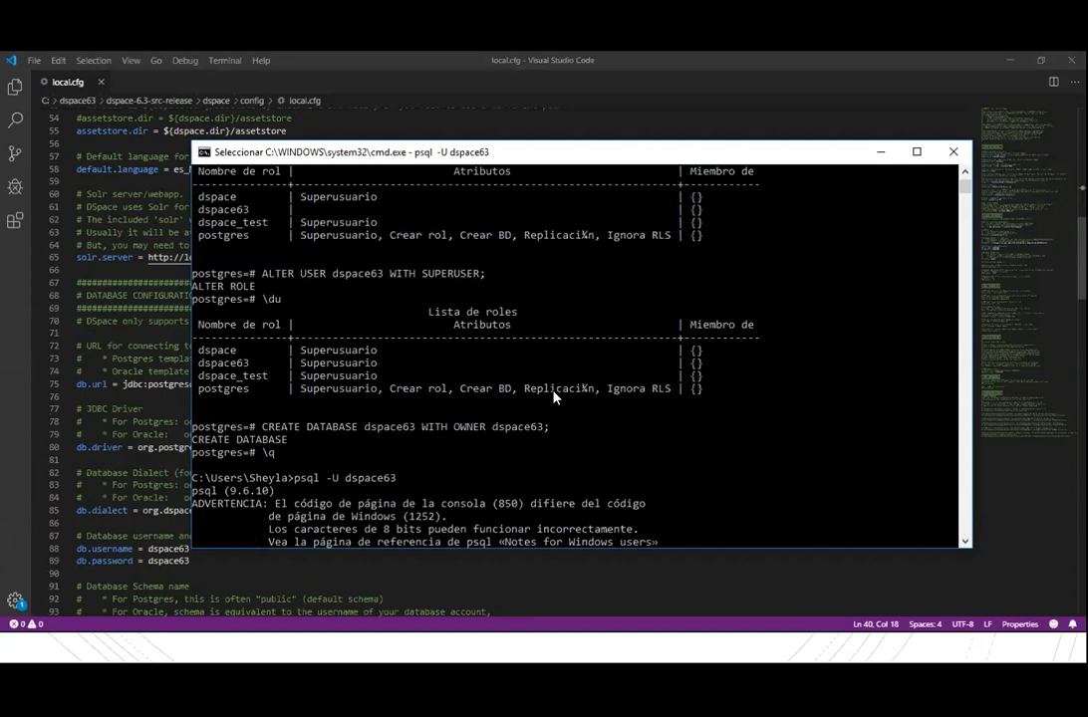
scroll(555, 397, "up", 3)
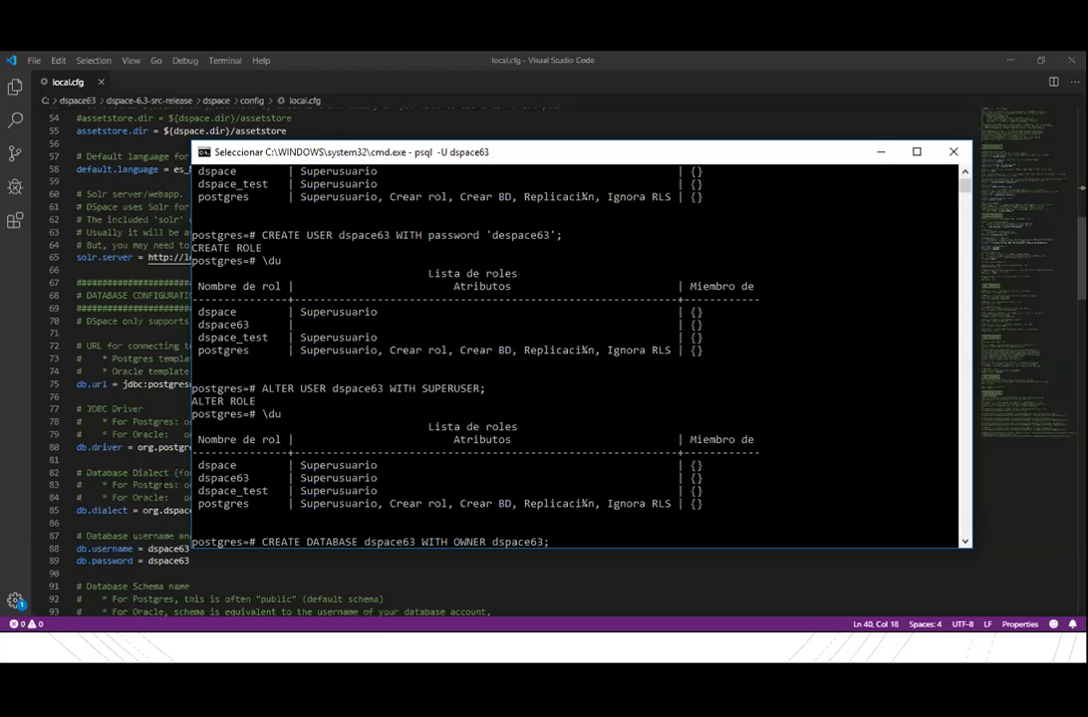
left_click(174, 510)
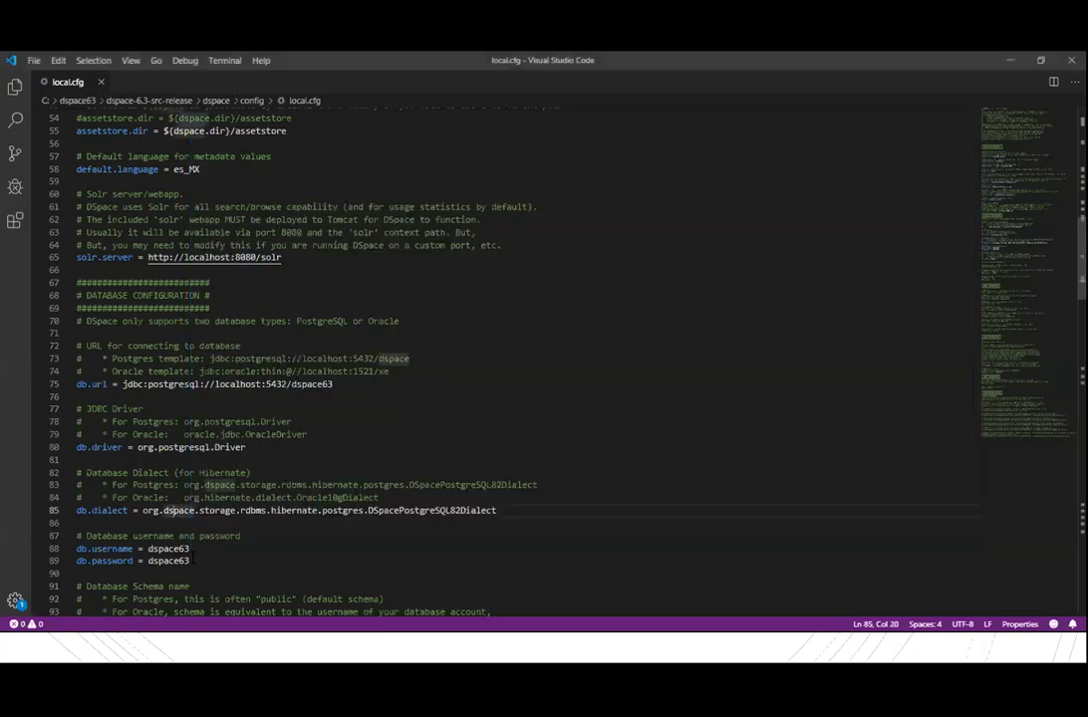
key("alt+Tab")
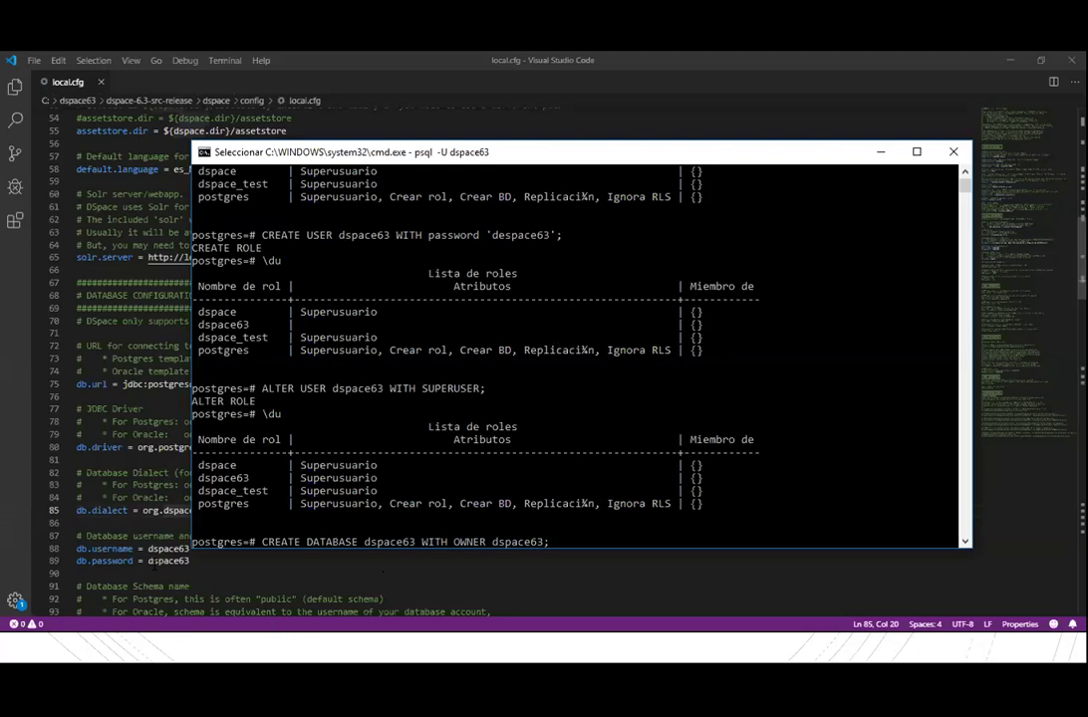
Correct the db.password value in local.cfg to match the psql role, and save it
left_click(238, 555)
type("e")
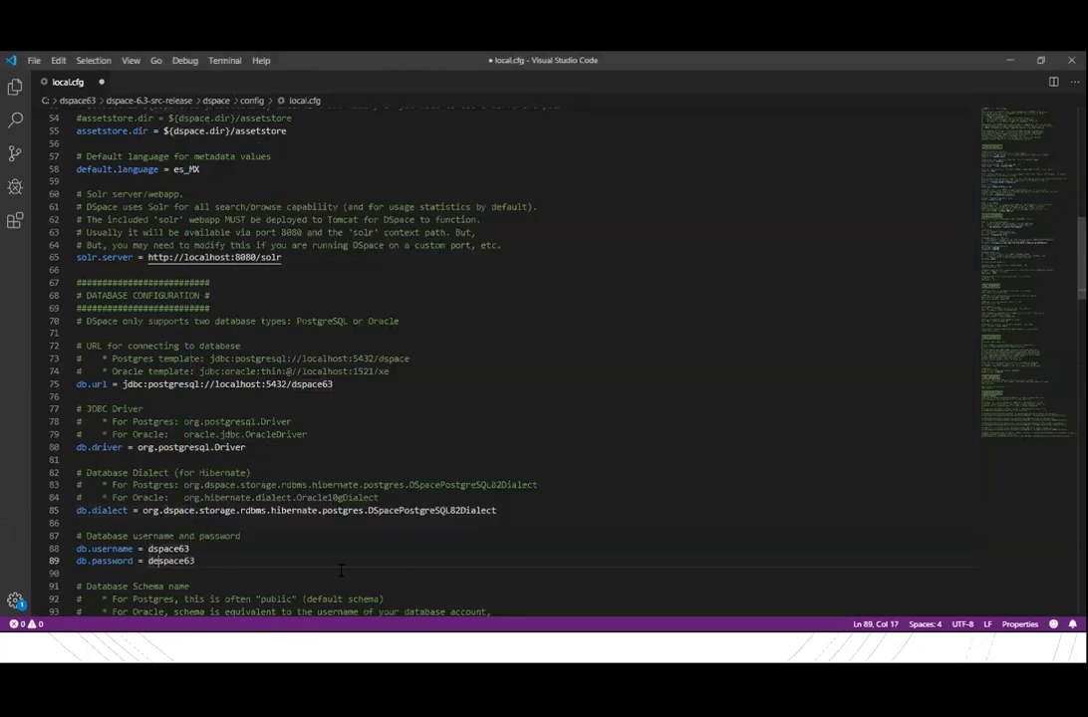
key("alt+Tab")
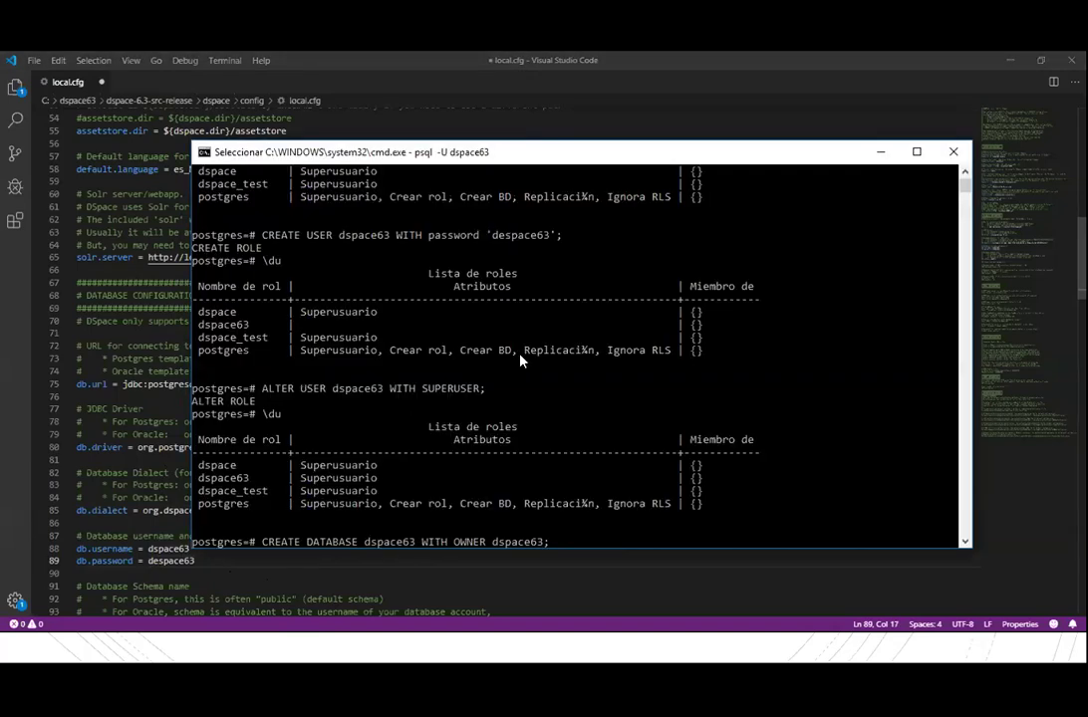
left_click(190, 586)
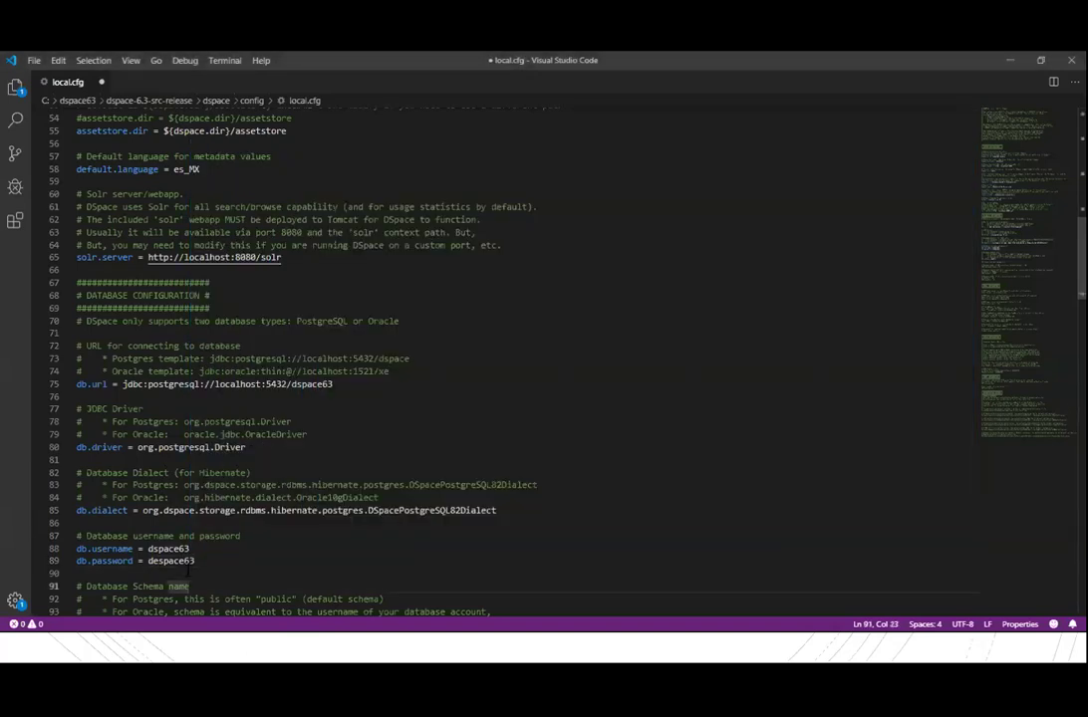
left_click(185, 561)
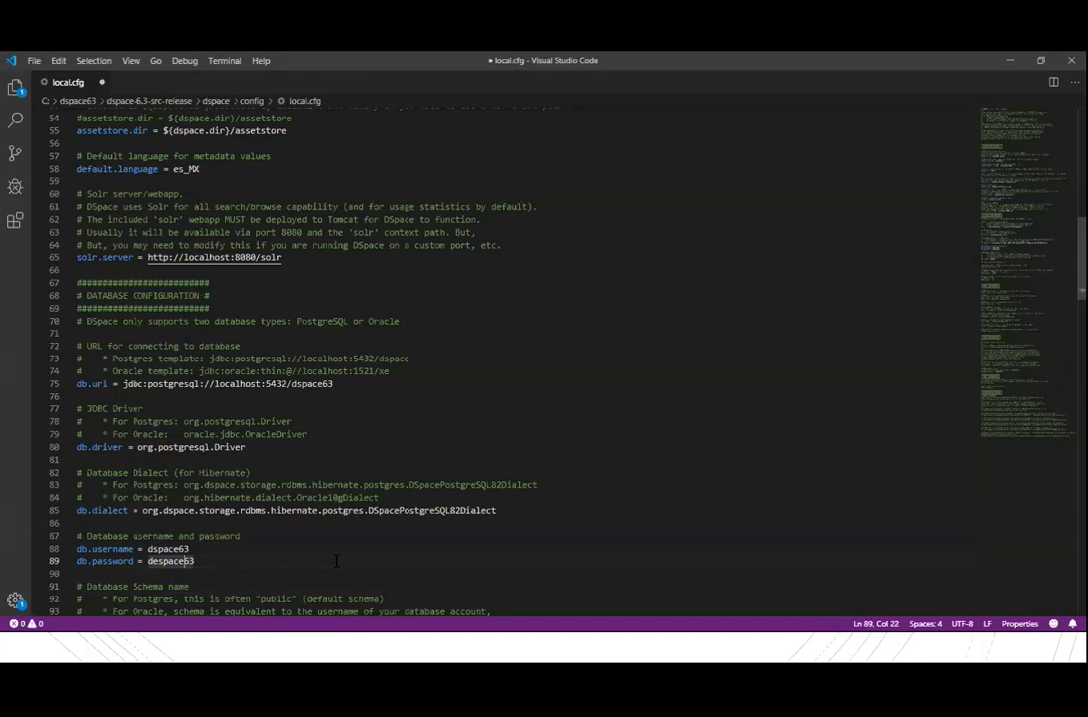
key("BackSpace")
key("ctrl+s")
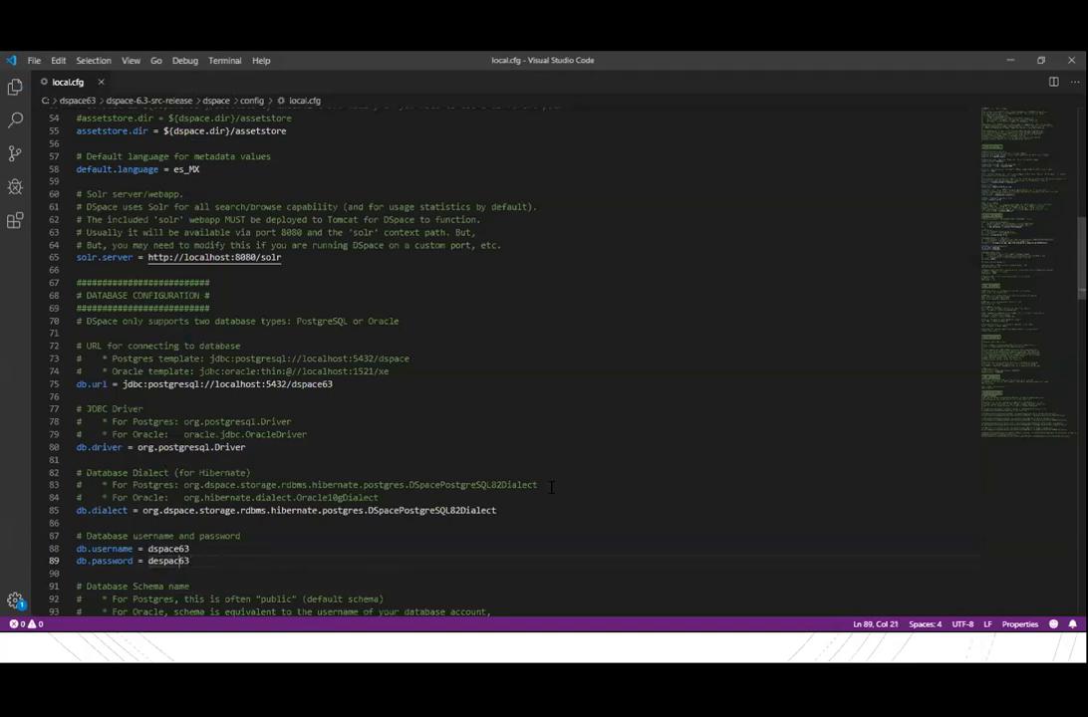
double_click(220, 536)
key("alt+Tab")
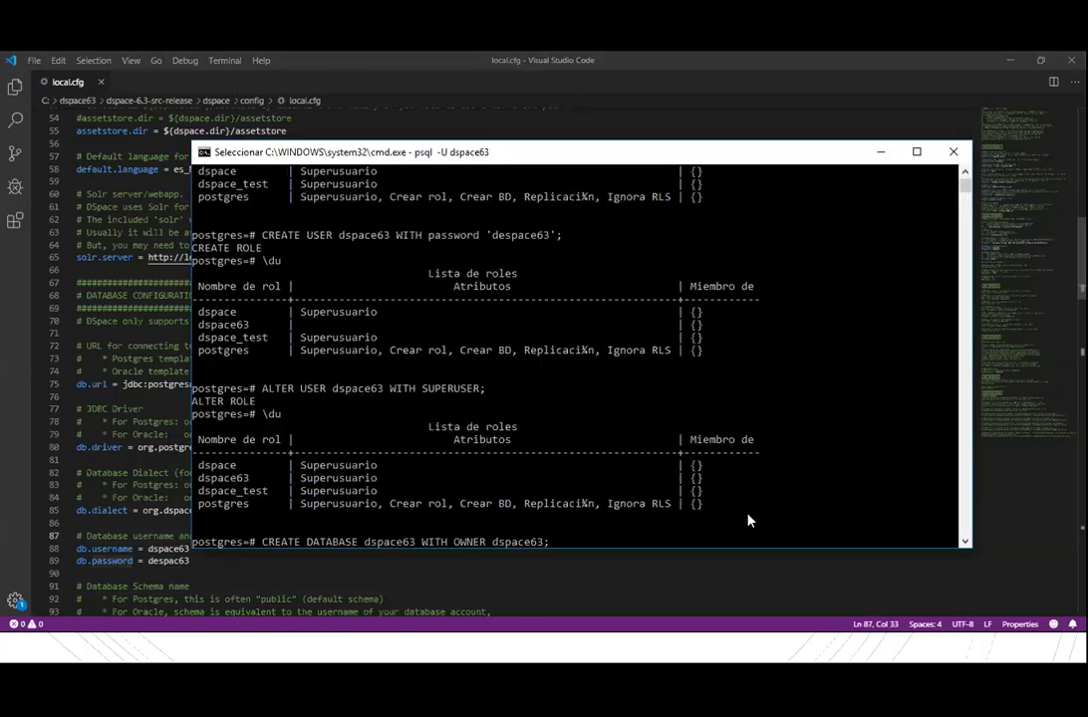
key("alt+Tab")
left_click(516, 584)
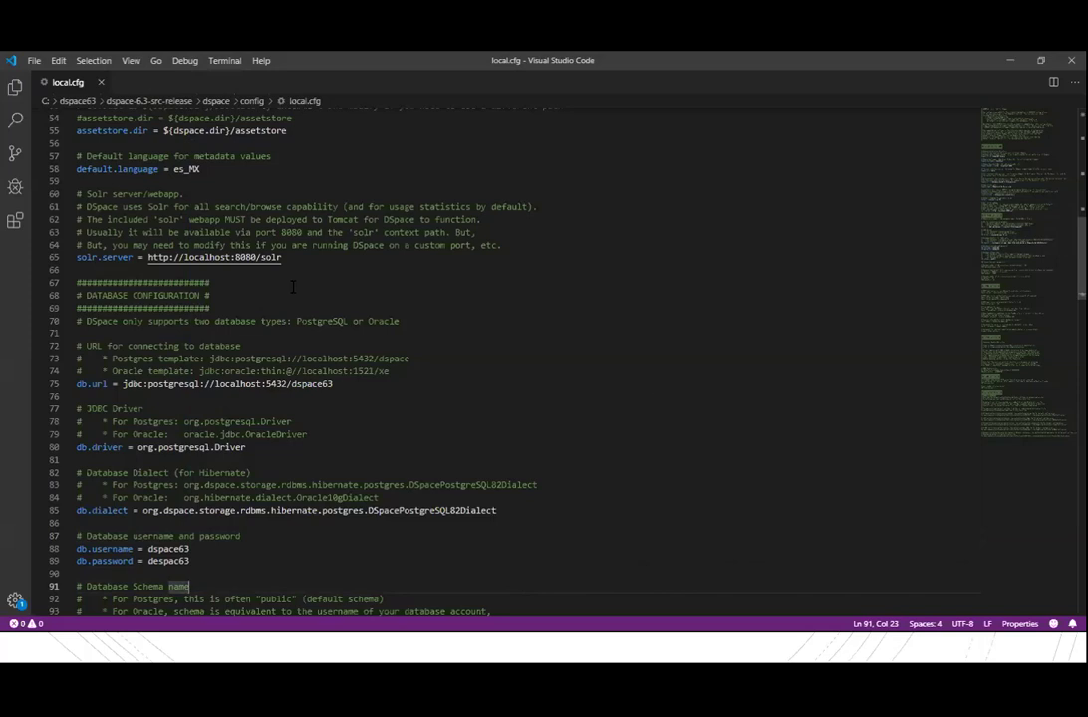
scroll(293, 287, "up", 11)
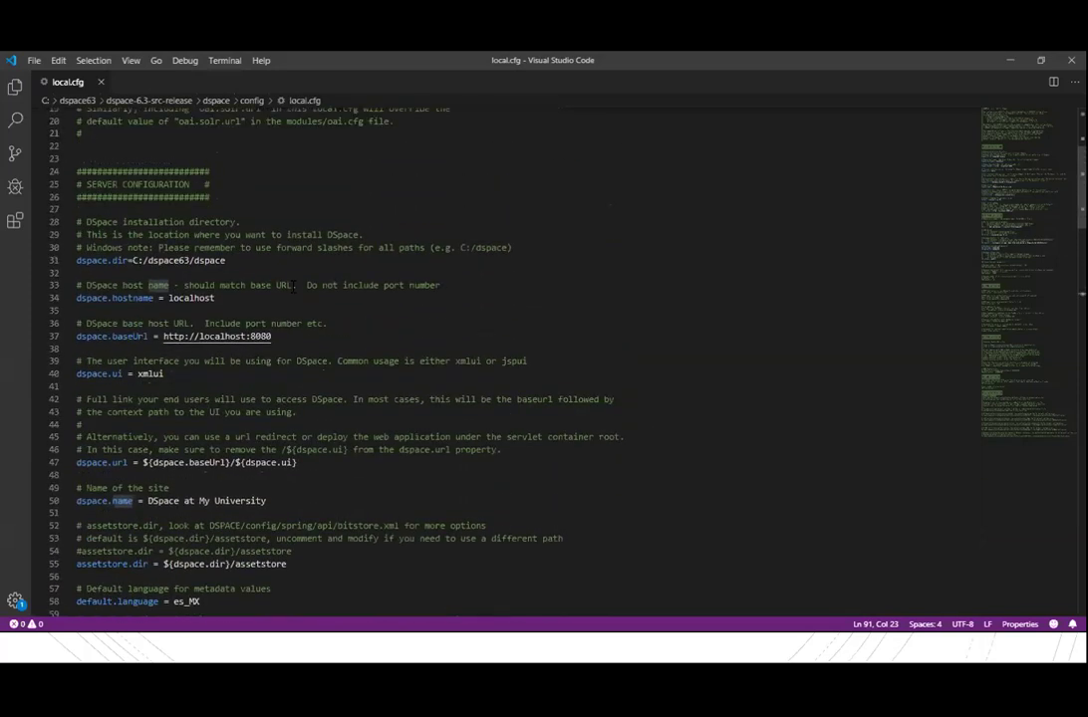
scroll(293, 286, "up", 1)
left_click(179, 407)
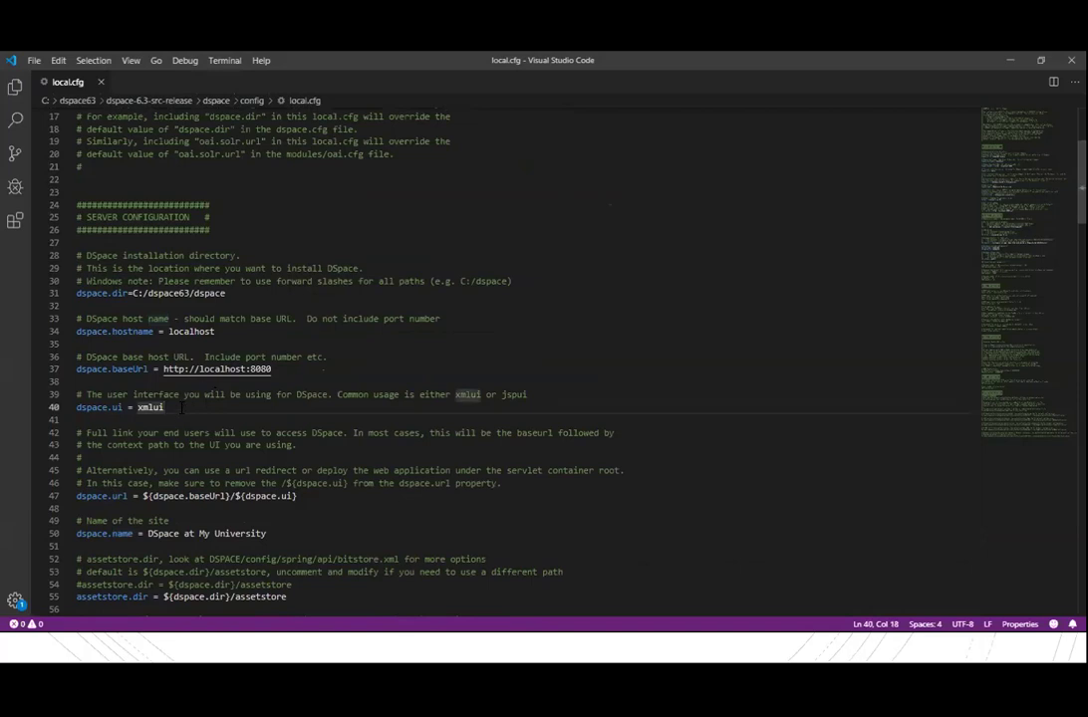
key("BackSpace")
key("BackSpace")
key("BackSpace")
key("BackSpace")
key("BackSpace")
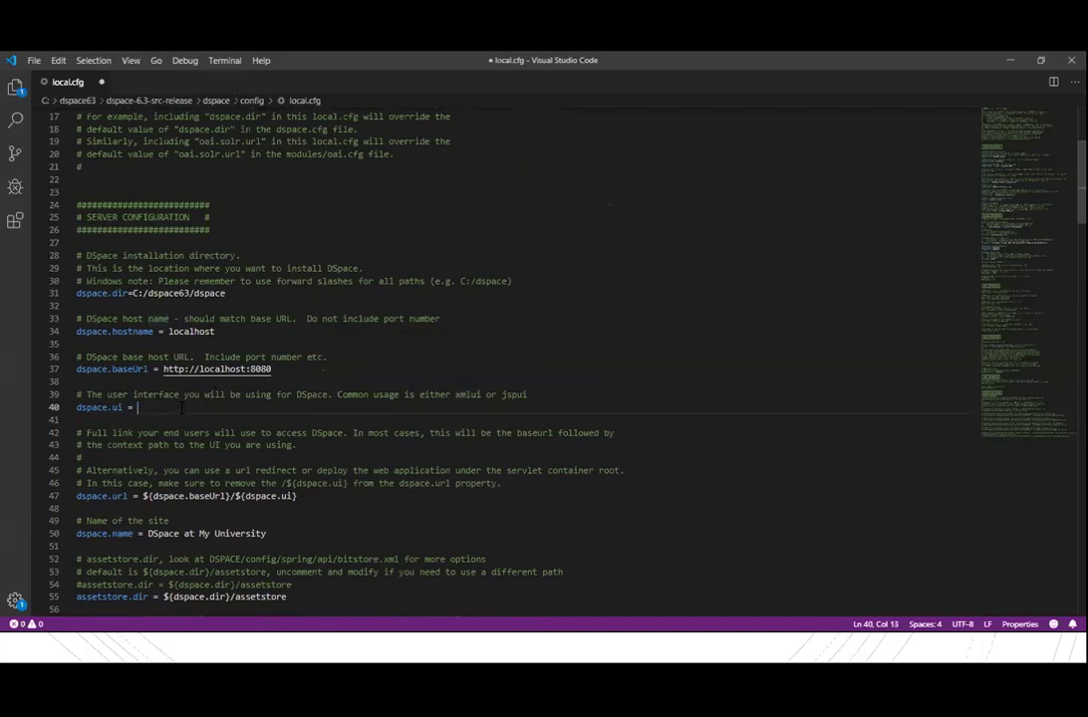
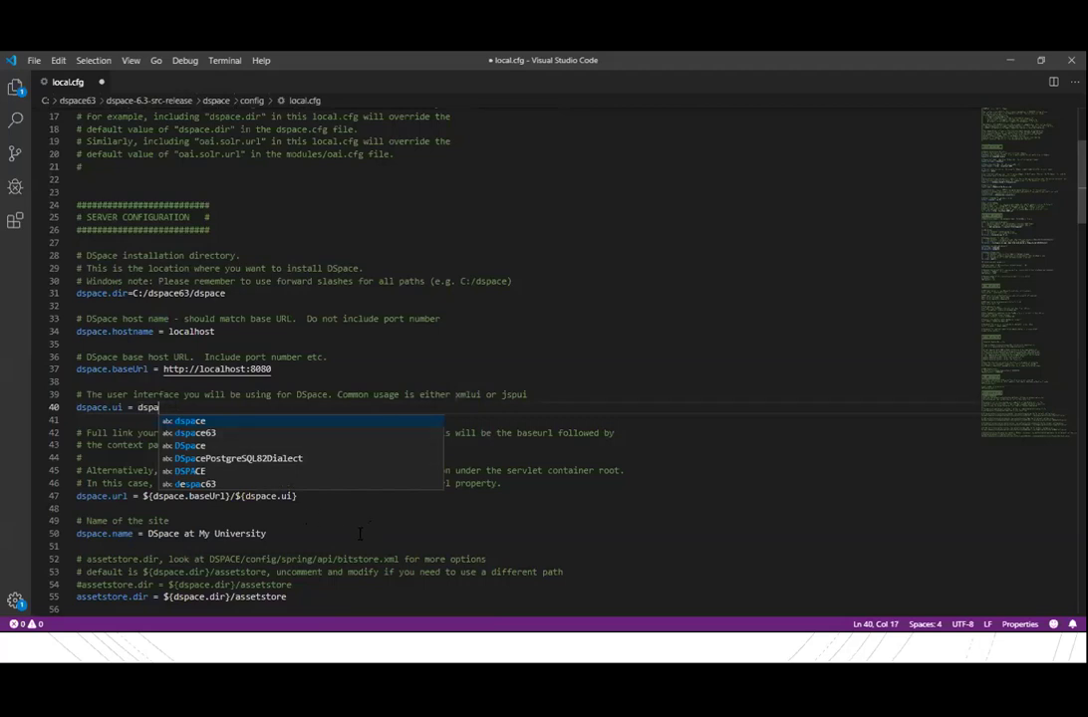
left_click(325, 508)
left_click(188, 407)
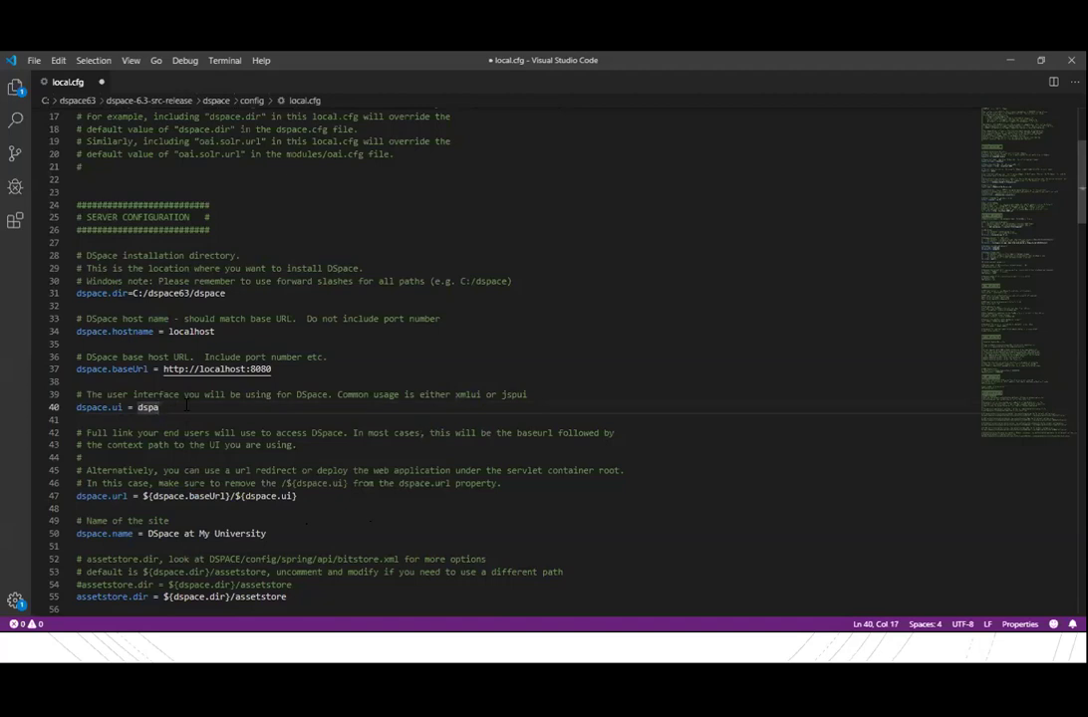
double_click(130, 368)
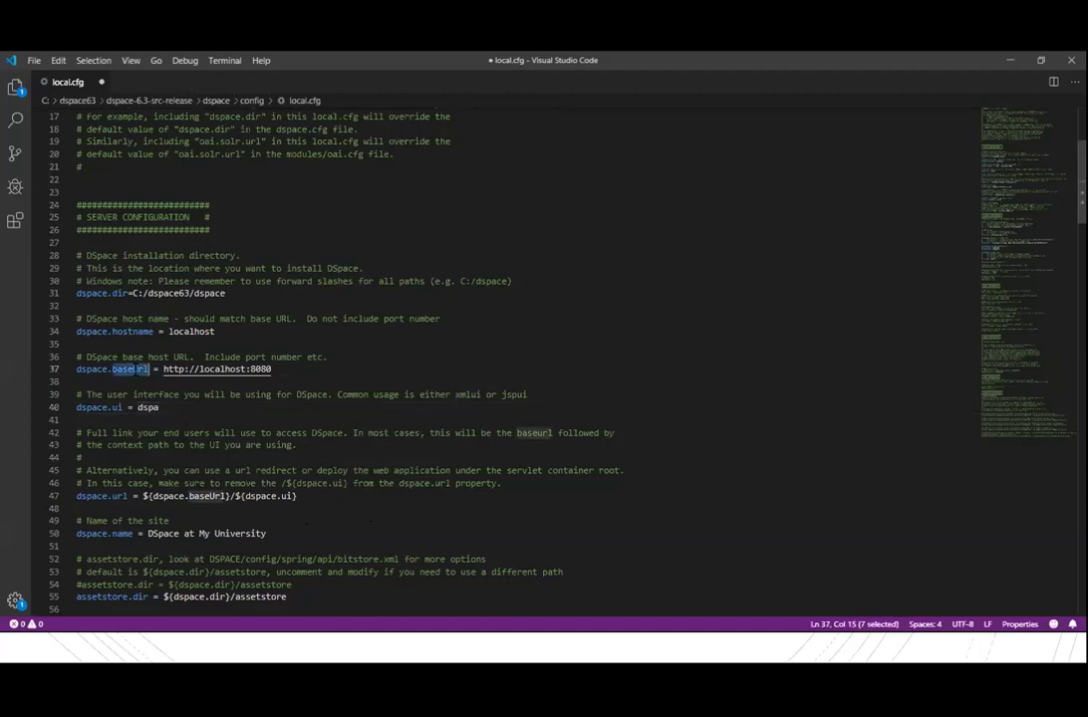
left_click(109, 407)
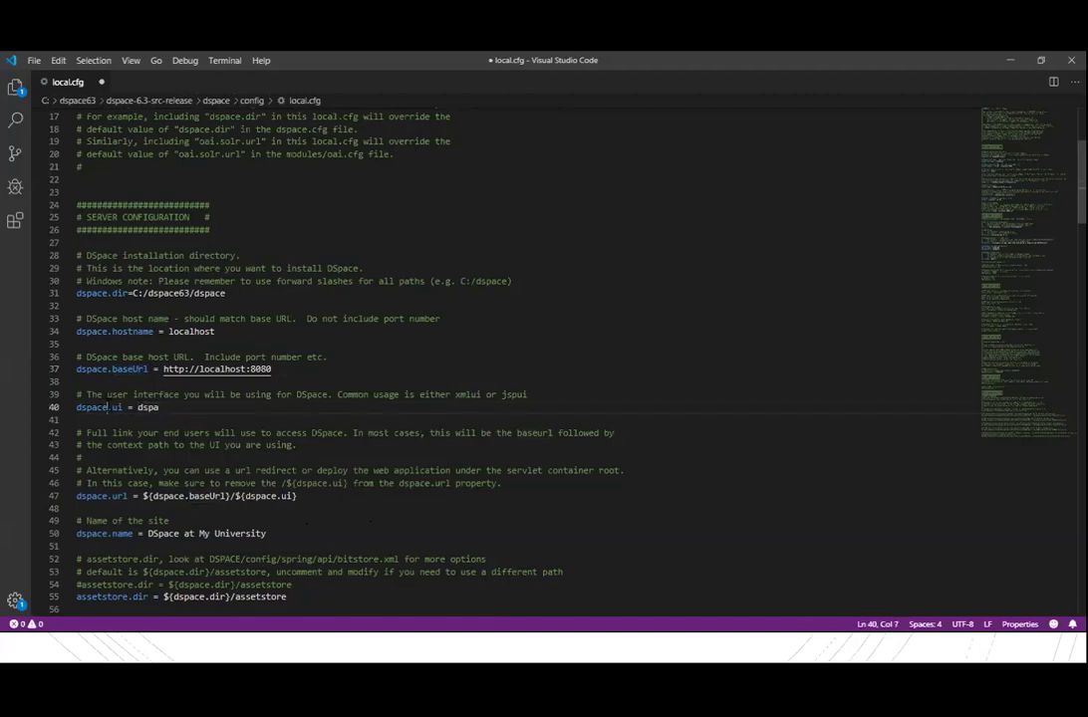
double_click(99, 408)
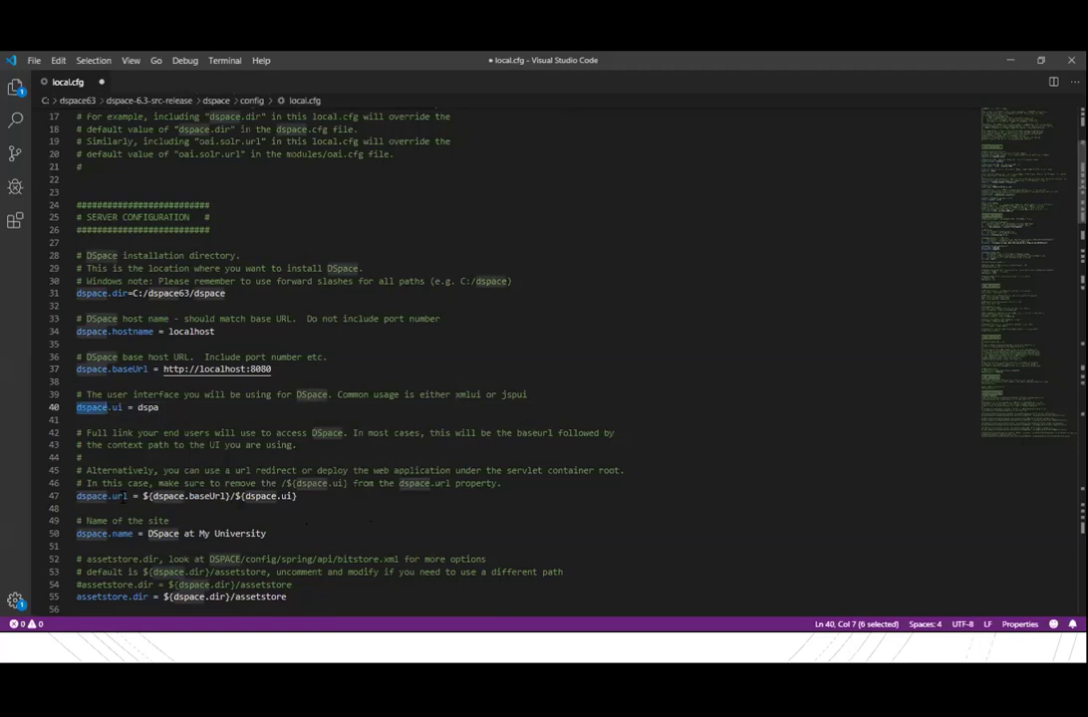
left_click(169, 408)
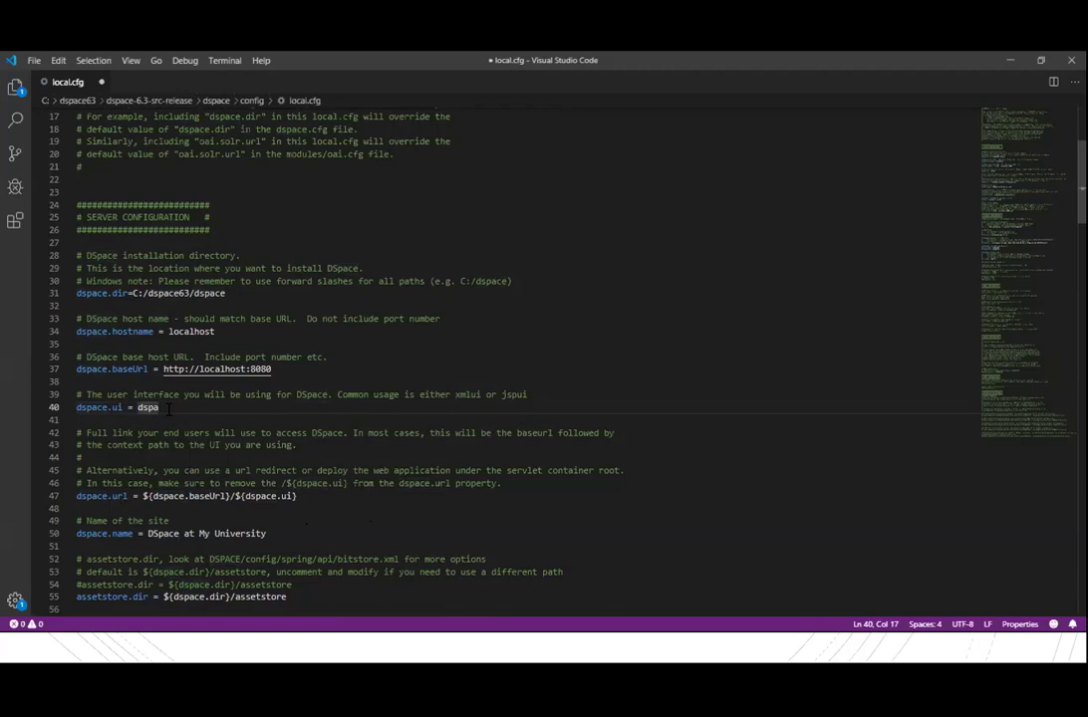
type("ce")
left_click(189, 396)
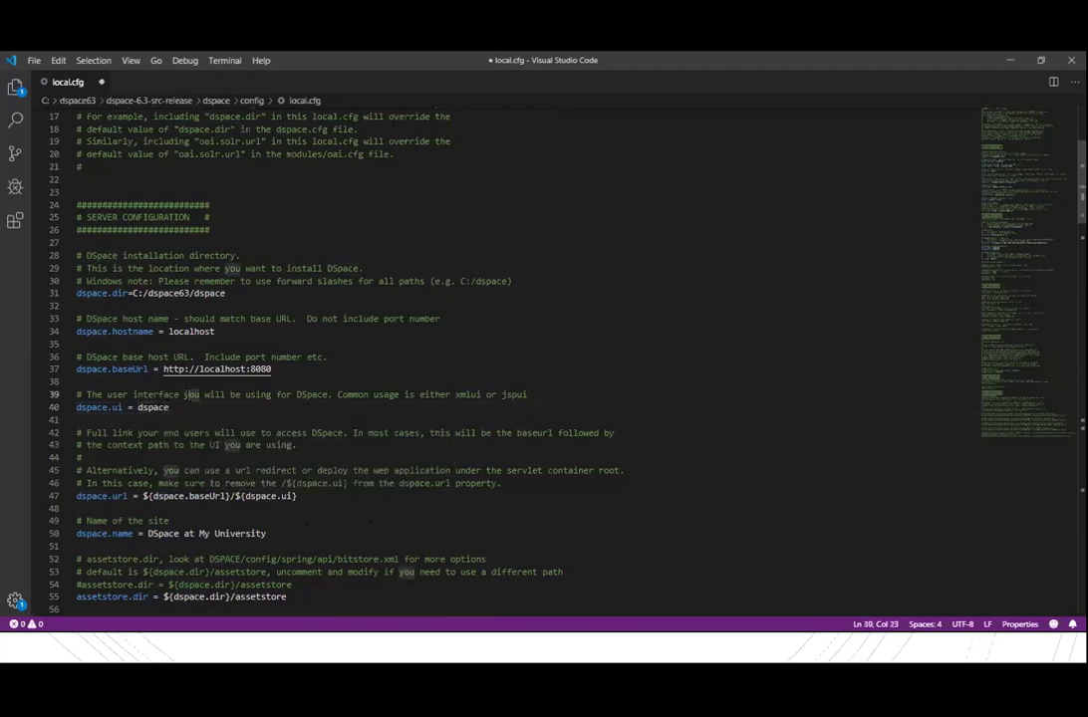
key("ctrl+s")
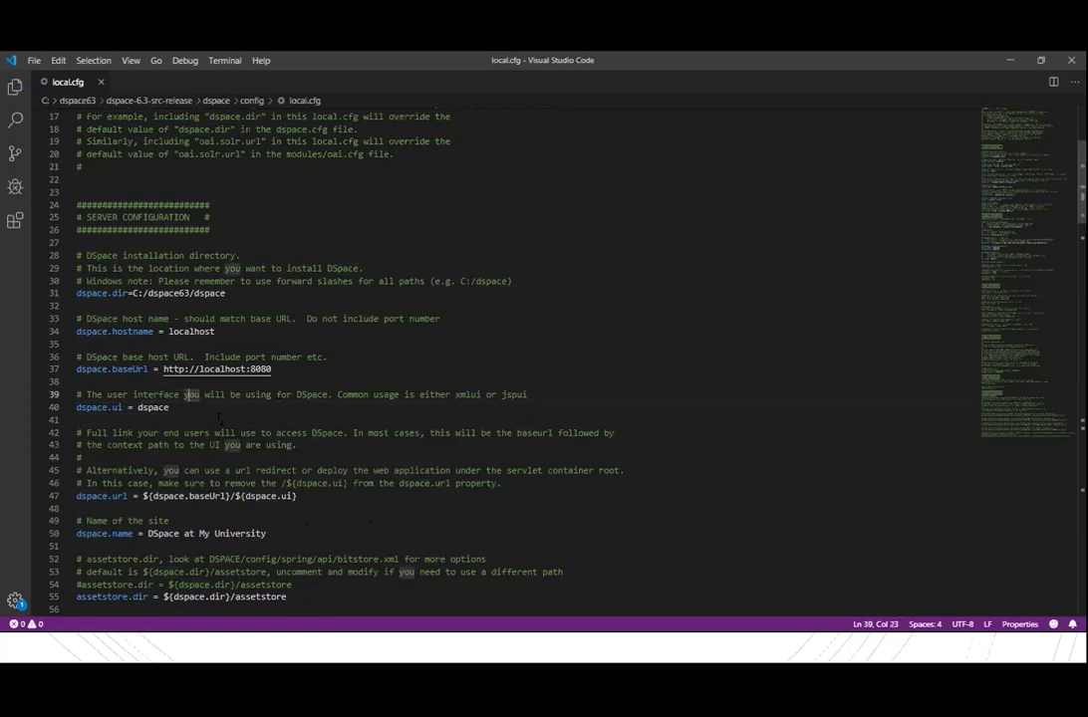
left_click(169, 407)
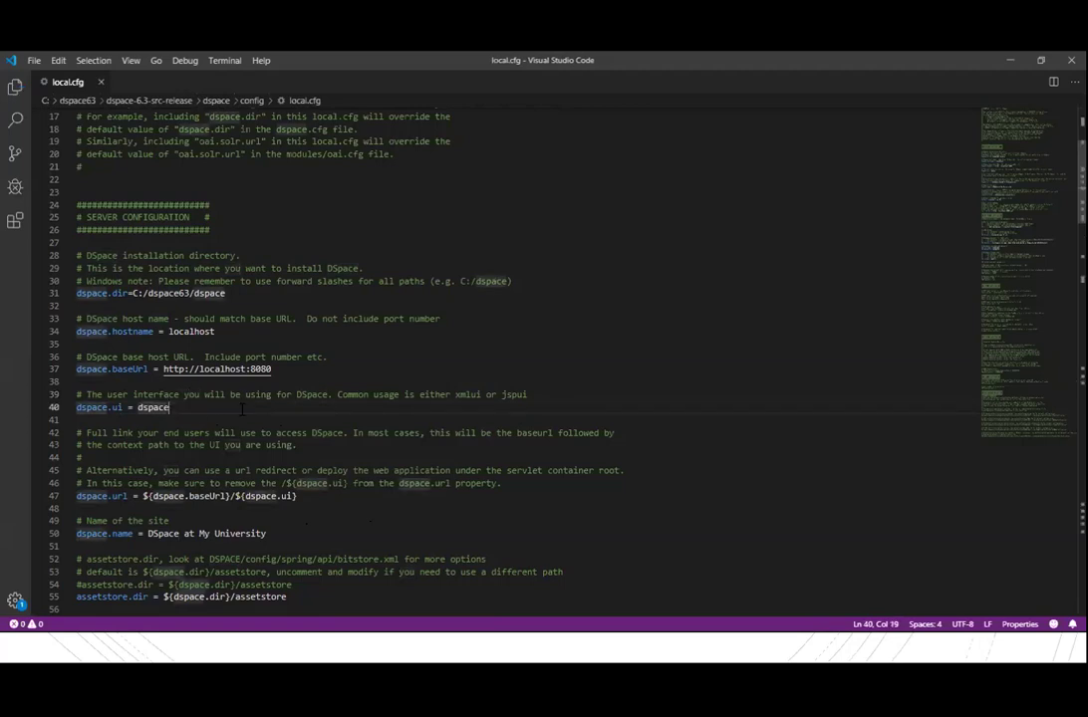
double_click(169, 407)
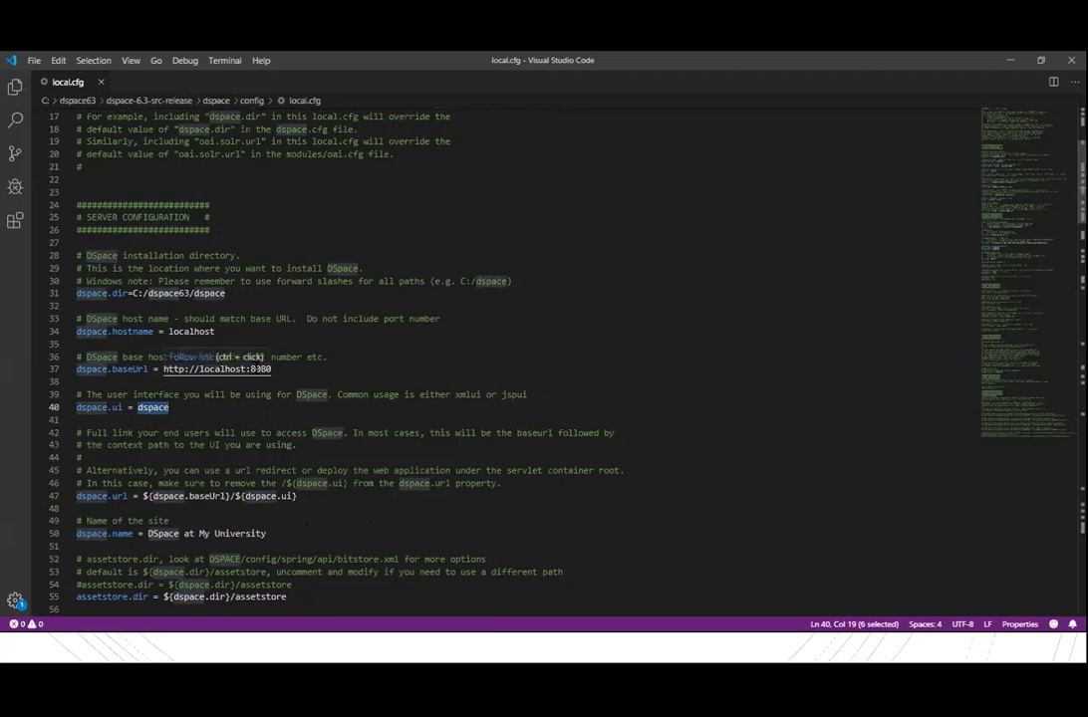
left_click(279, 370)
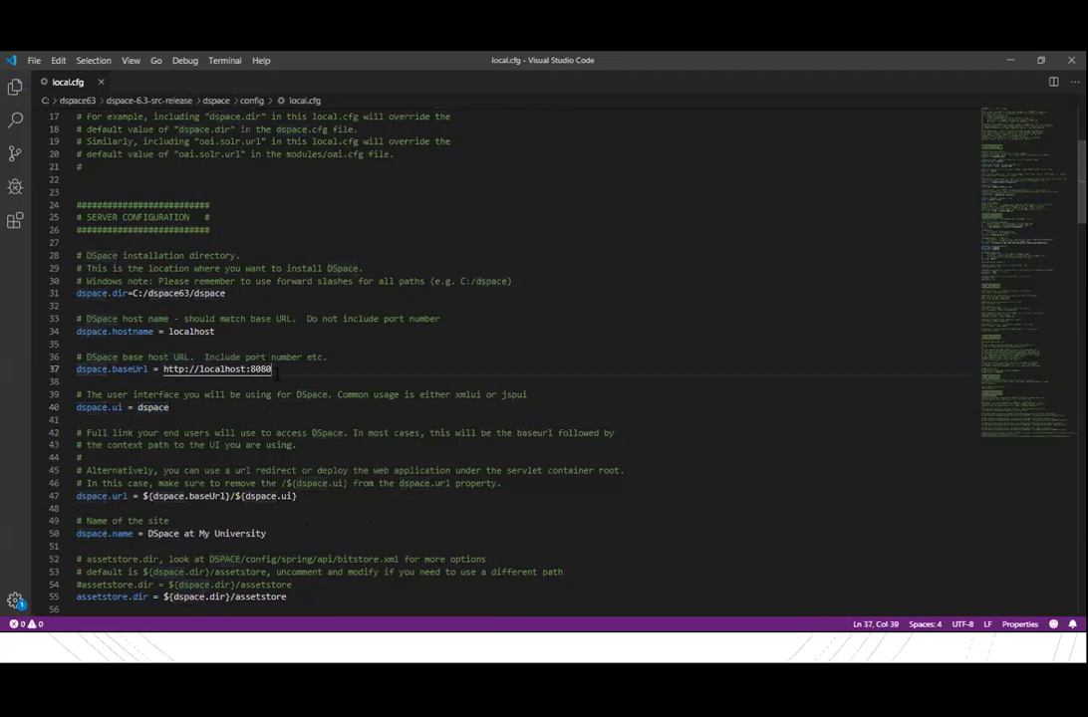
left_click_drag(279, 370, 170, 370)
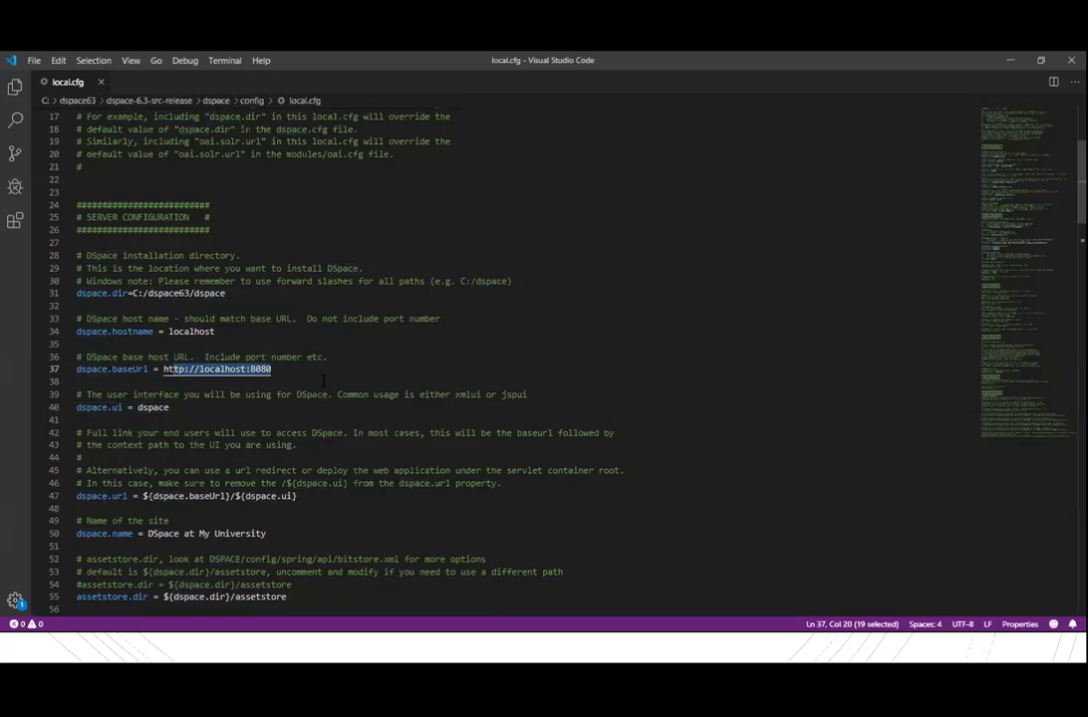
left_click(323, 381)
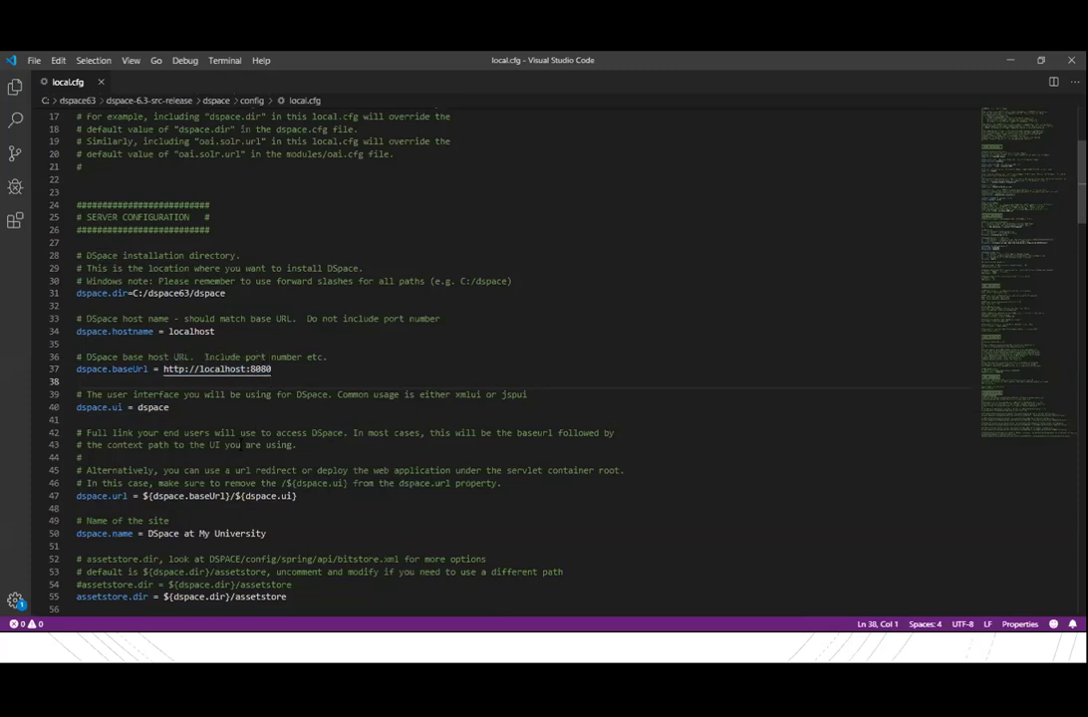
left_click_drag(271, 370, 163, 369)
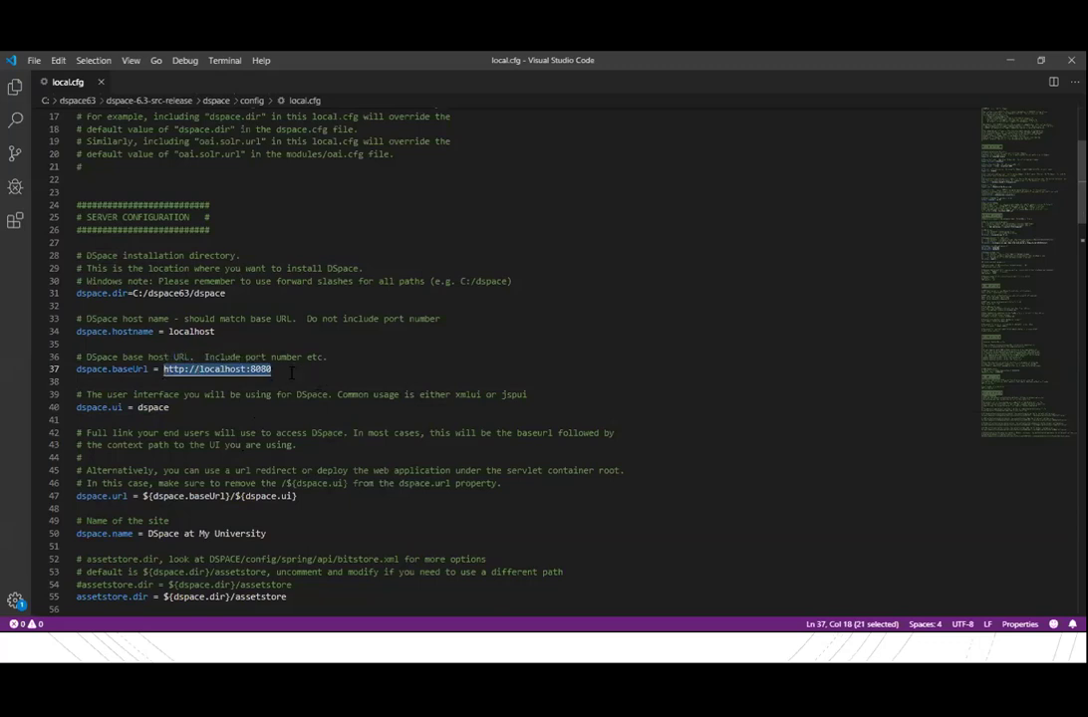
left_click(295, 371)
key("shift+Down")
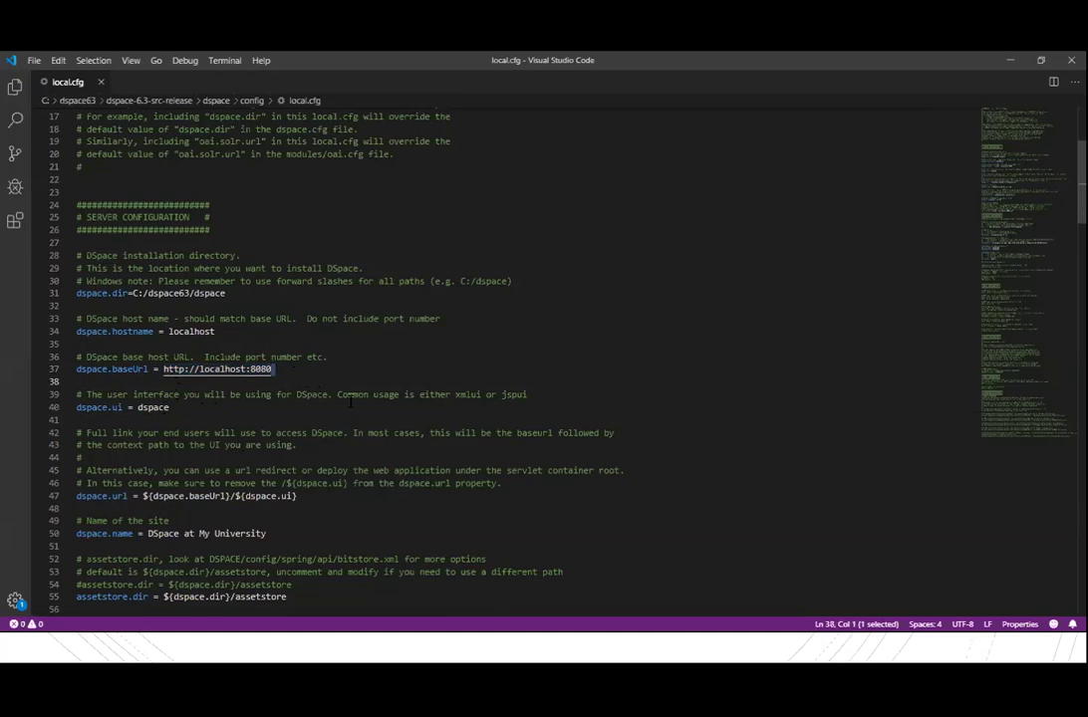
left_click(290, 369)
left_click_drag(291, 369, 164, 370)
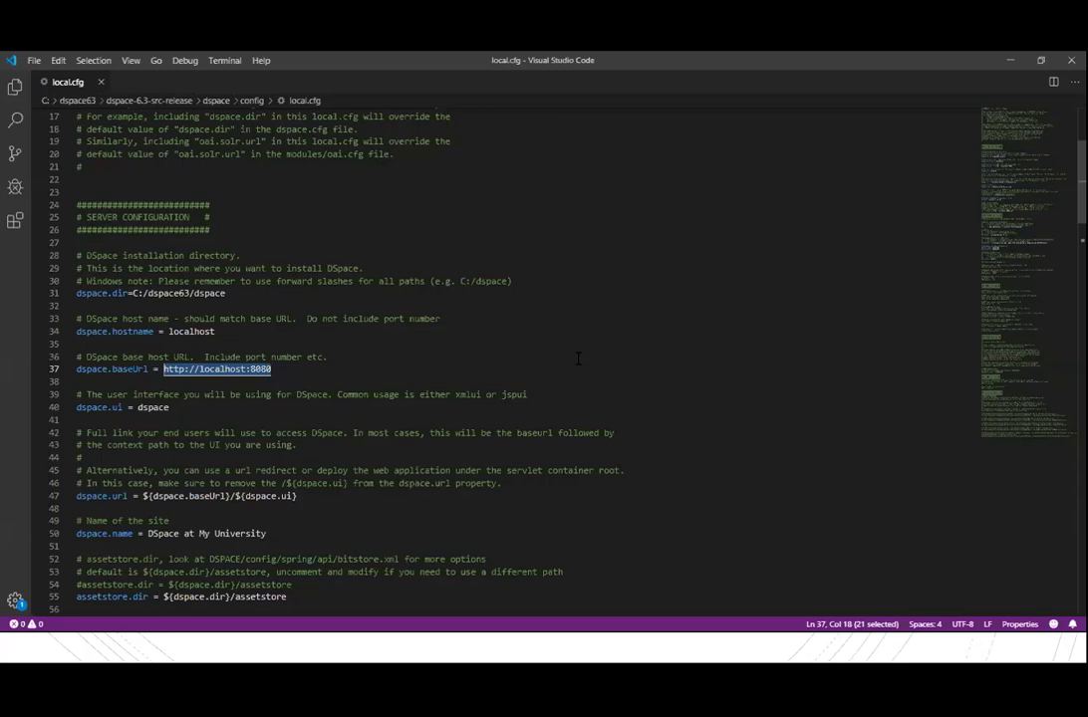
left_click(382, 470)
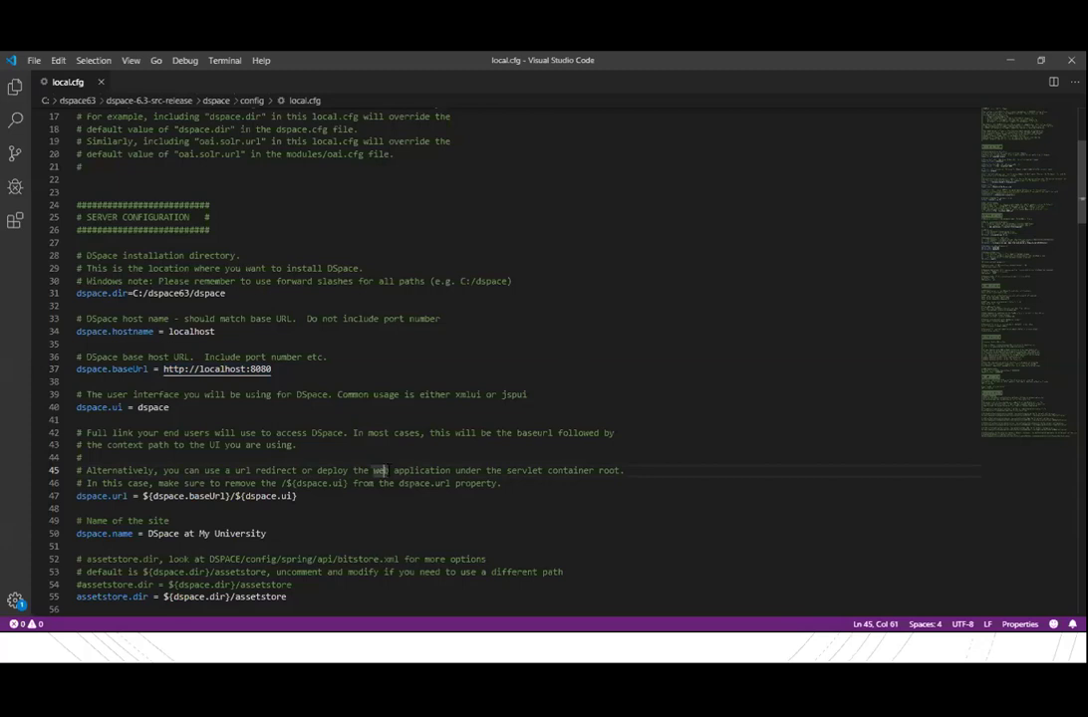
scroll(329, 388, "down", 1)
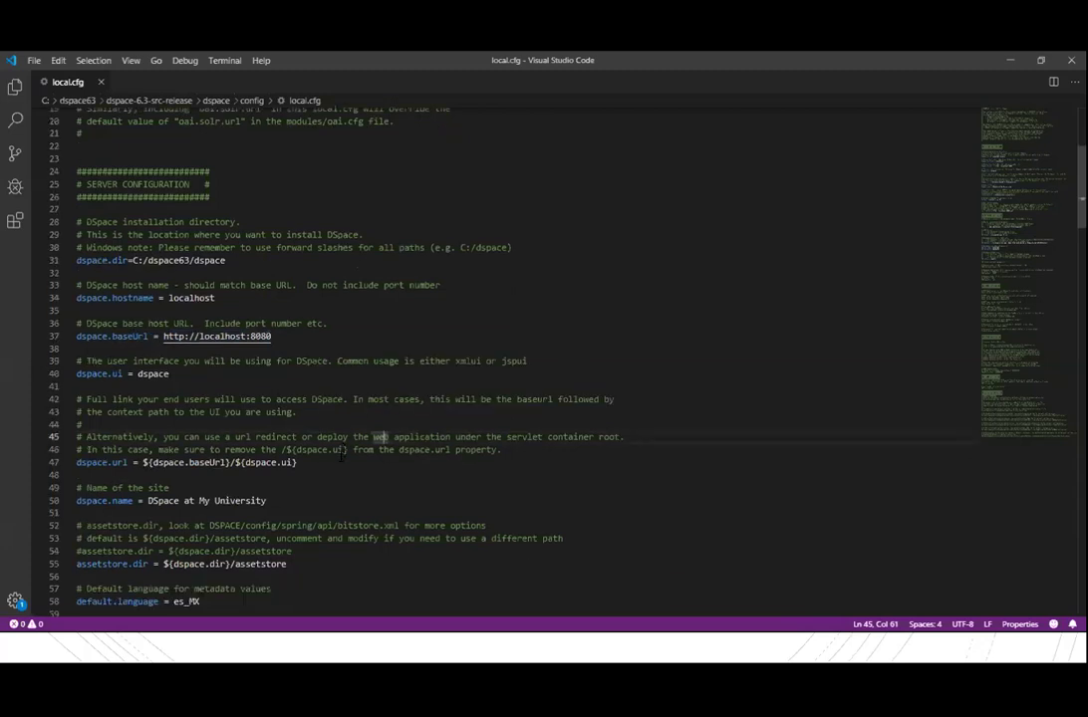
Scroll to local.cfg's database section, highlight the db.password value, then return to the Instalación slide
scroll(341, 458, "down", 4)
scroll(341, 458, "down", 6)
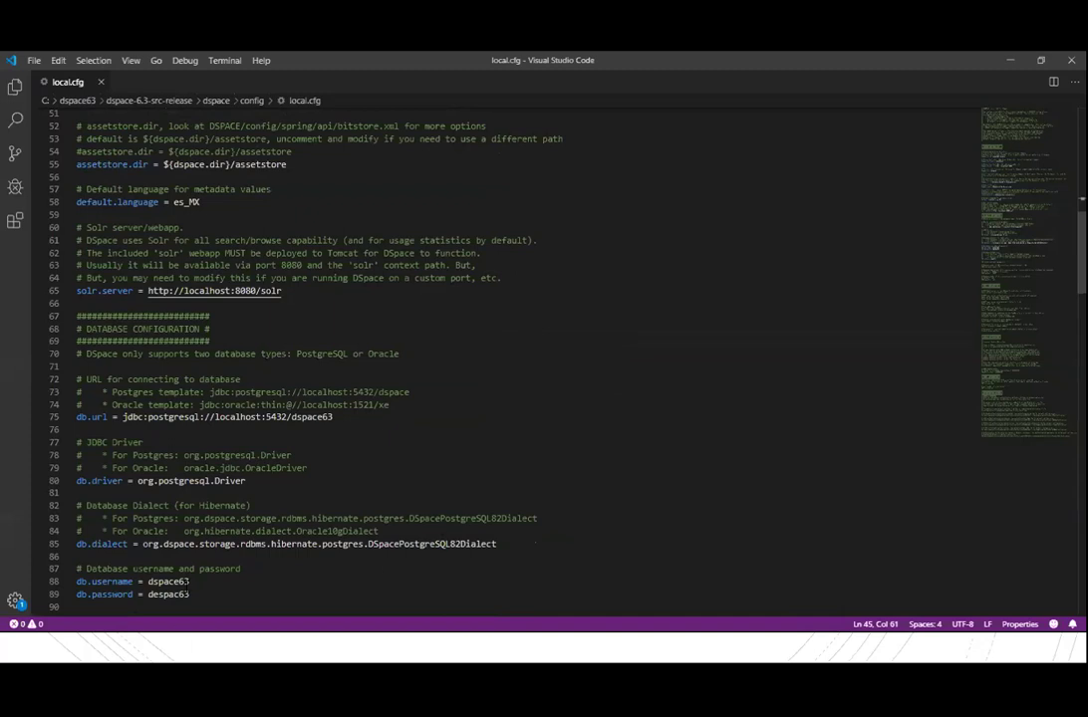
scroll(160, 498, "down", 2)
double_click(167, 528)
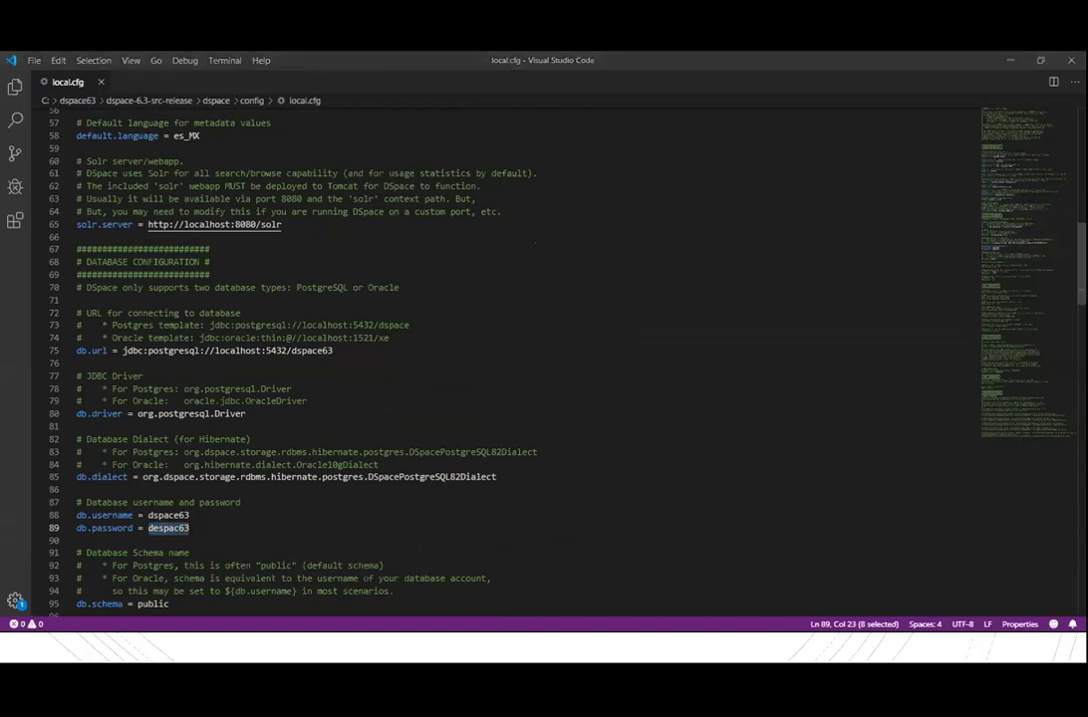
key("alt+Tab")
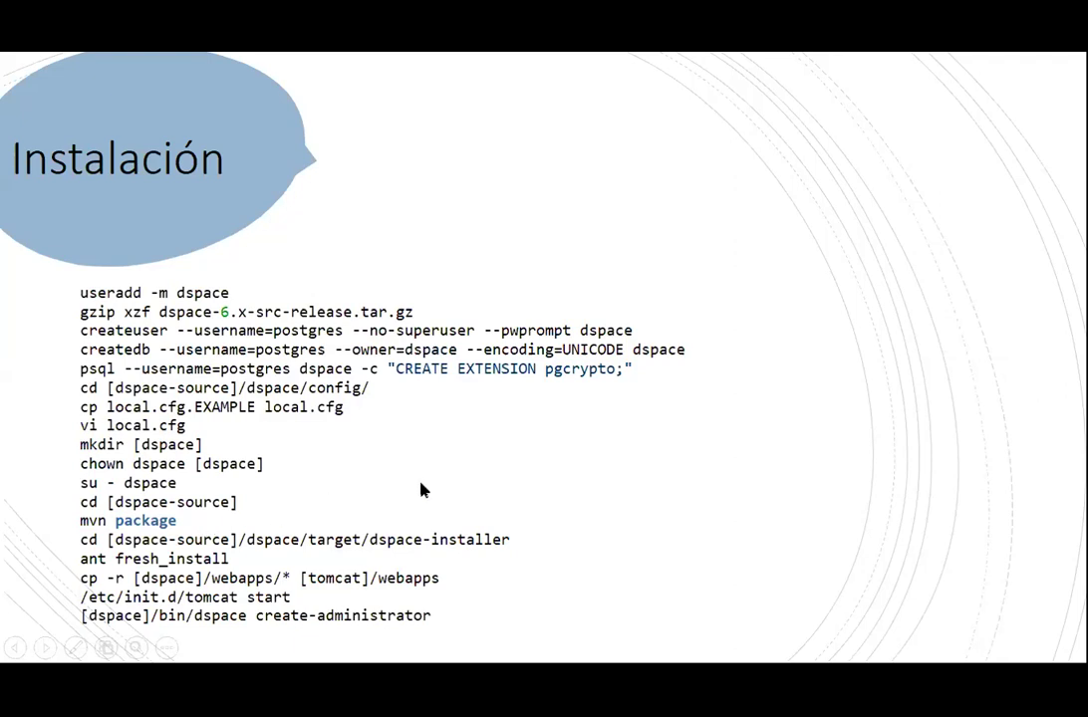
Advance past the PostgreSQL and Configuración slides, then scroll the DSpace install guide to the Mirage 2 section
left_click(487, 479)
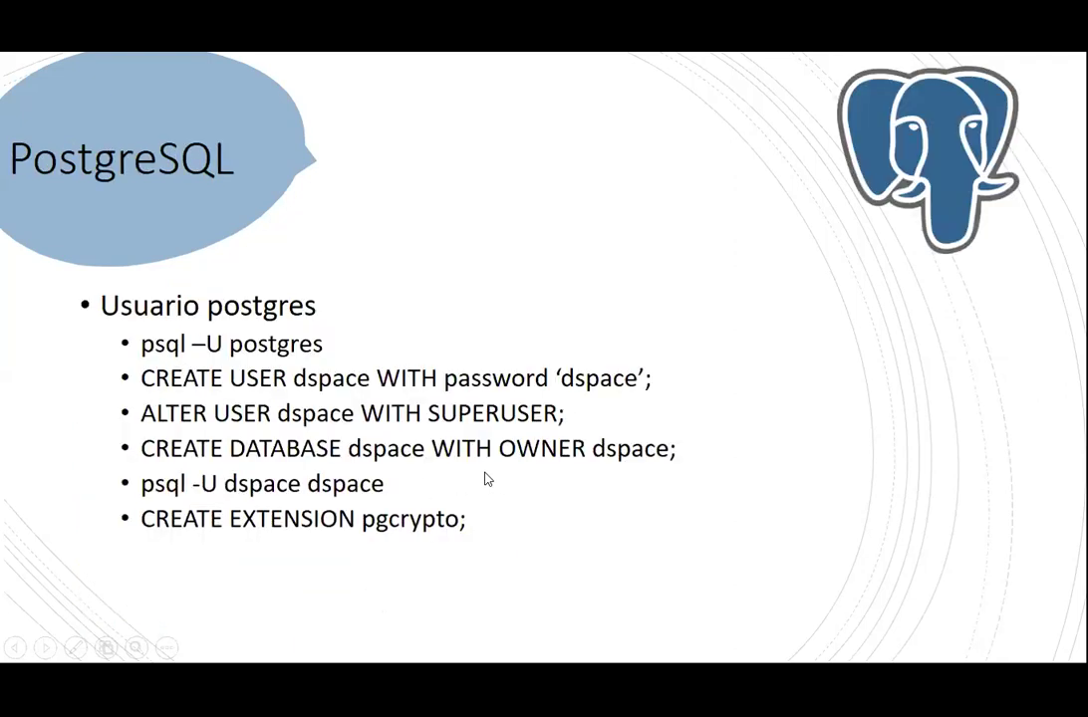
left_click(487, 479)
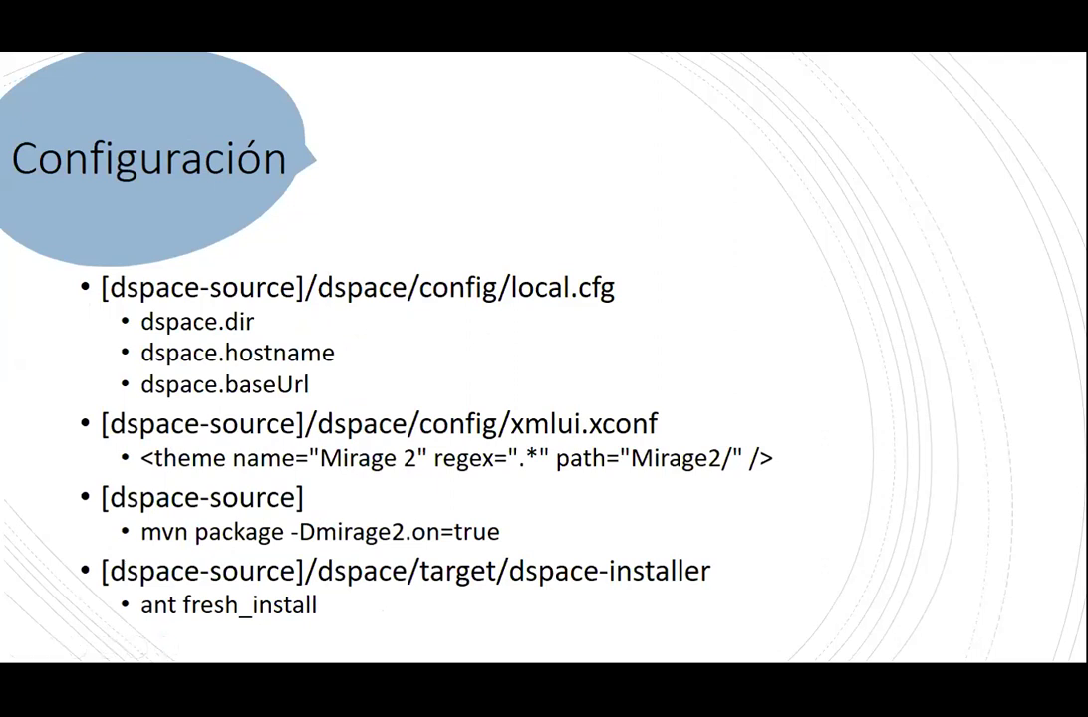
key("alt+Tab")
scroll(613, 368, "down", 5)
scroll(613, 368, "down", 4)
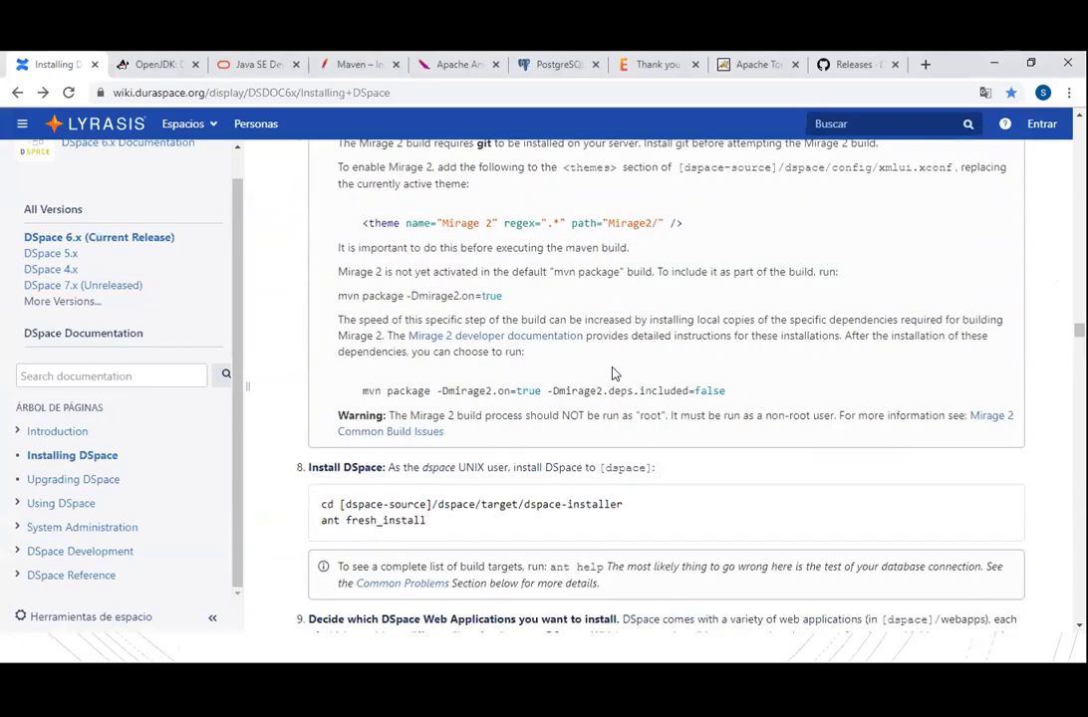
Find and highlight the mvn package build command in the Installing DSpace guide
scroll(613, 374, "up", 2)
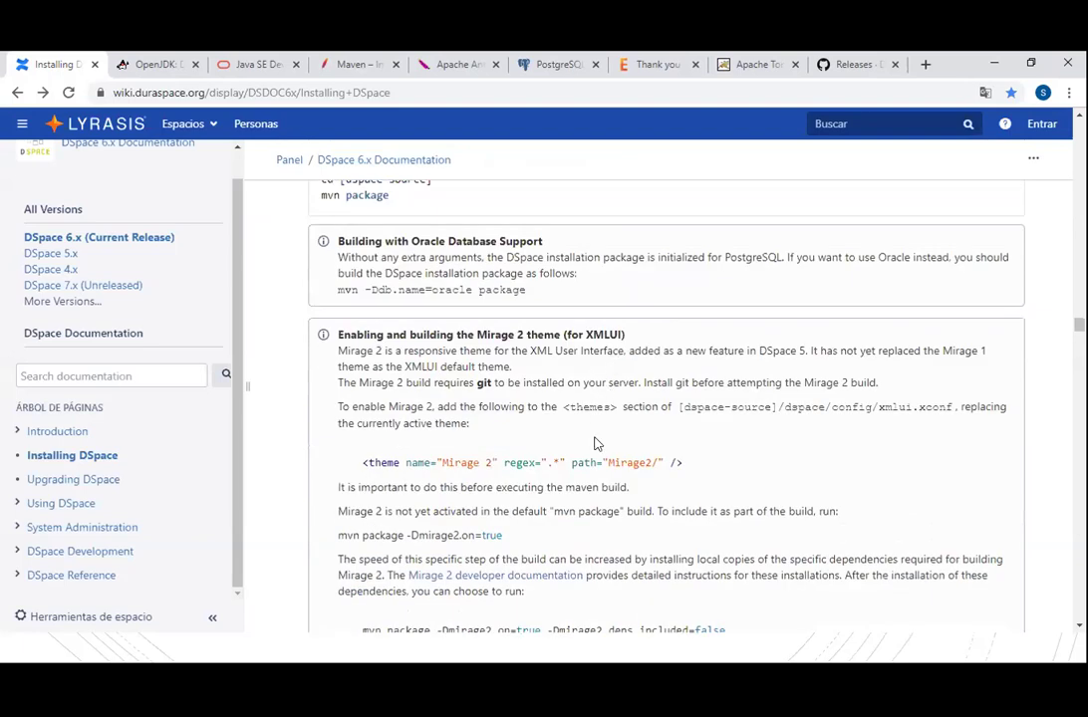
scroll(605, 486, "down", 1)
scroll(498, 429, "up", 4)
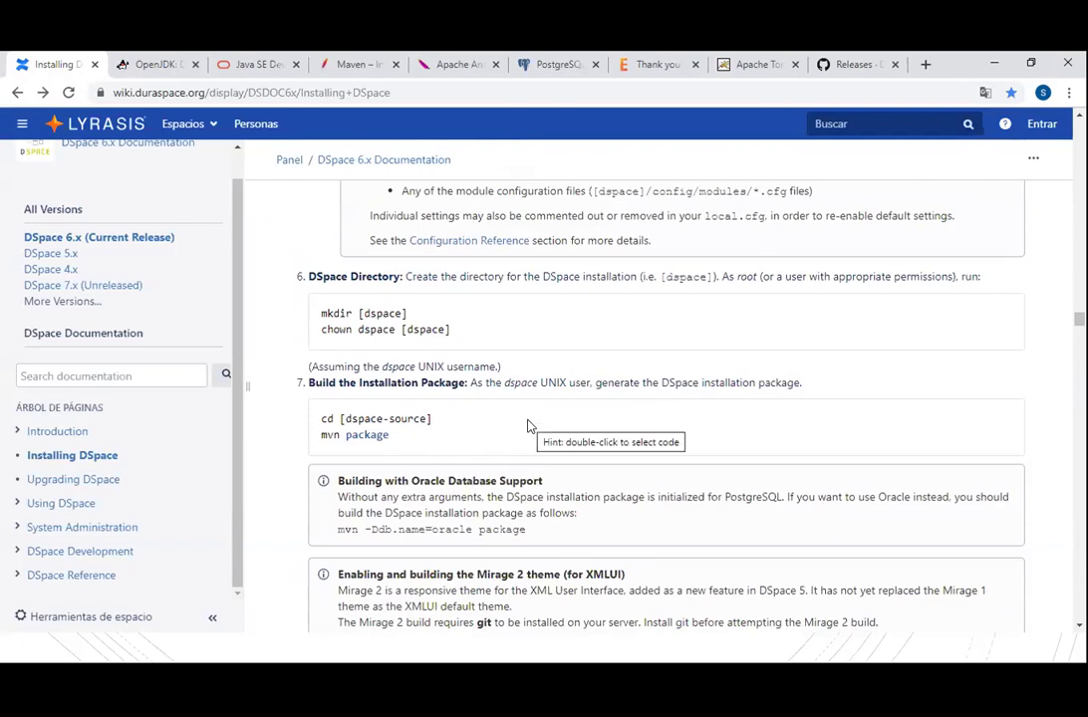
scroll(528, 426, "down", 3)
scroll(528, 426, "up", 2)
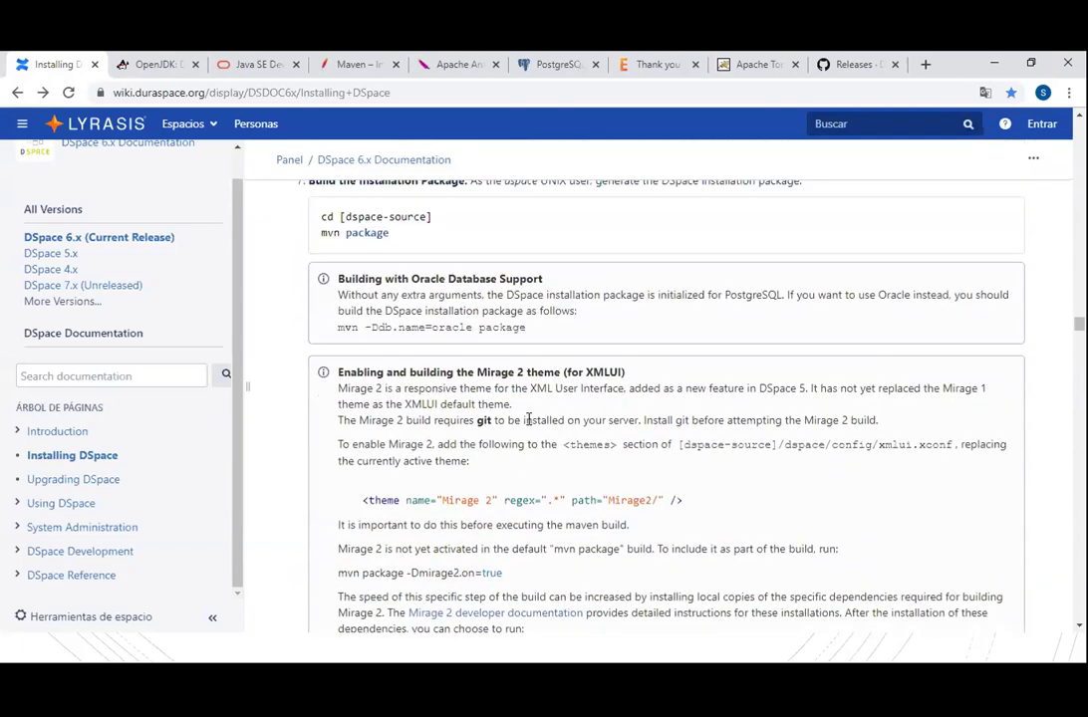
left_click_drag(389, 356, 321, 363)
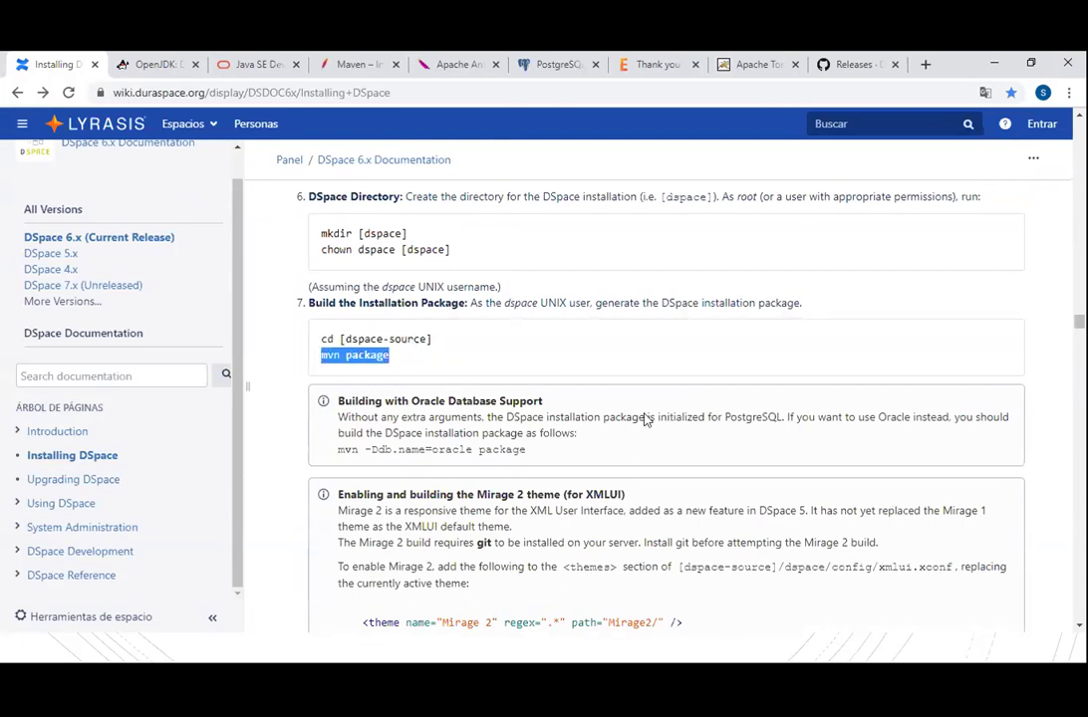
Highlight Mirage2 and the config/xmlui.xconf path in the Mirage 2 theme instructions
scroll(683, 447, "down", 2)
scroll(682, 446, "down", 1)
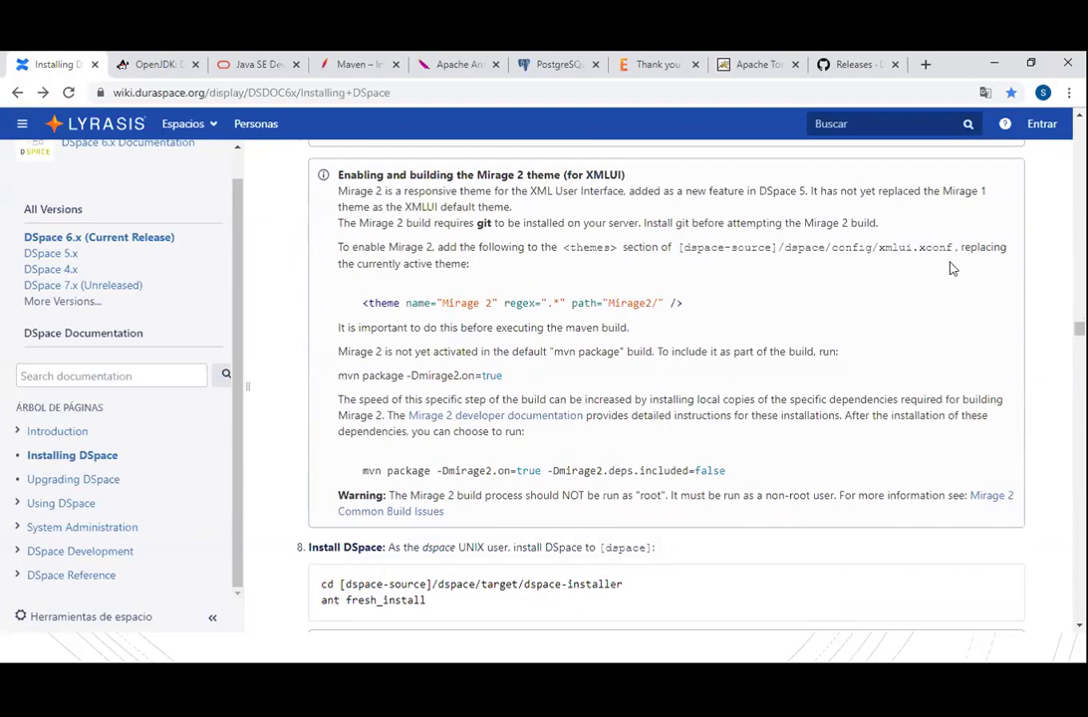
double_click(629, 303)
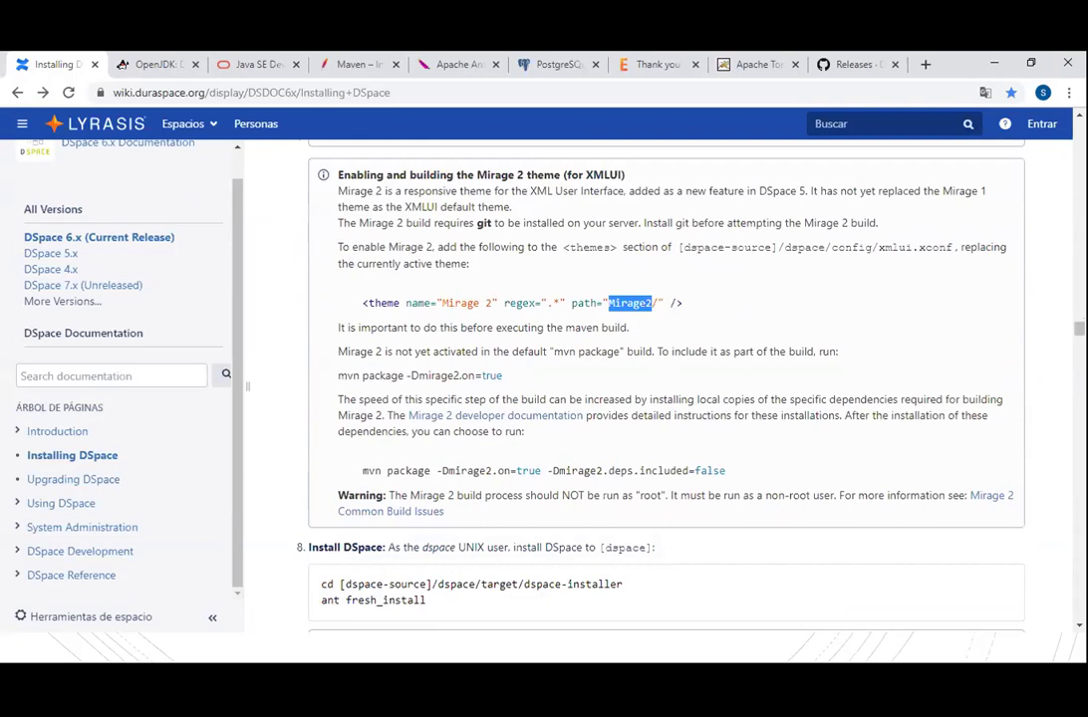
double_click(850, 249)
double_click(894, 249)
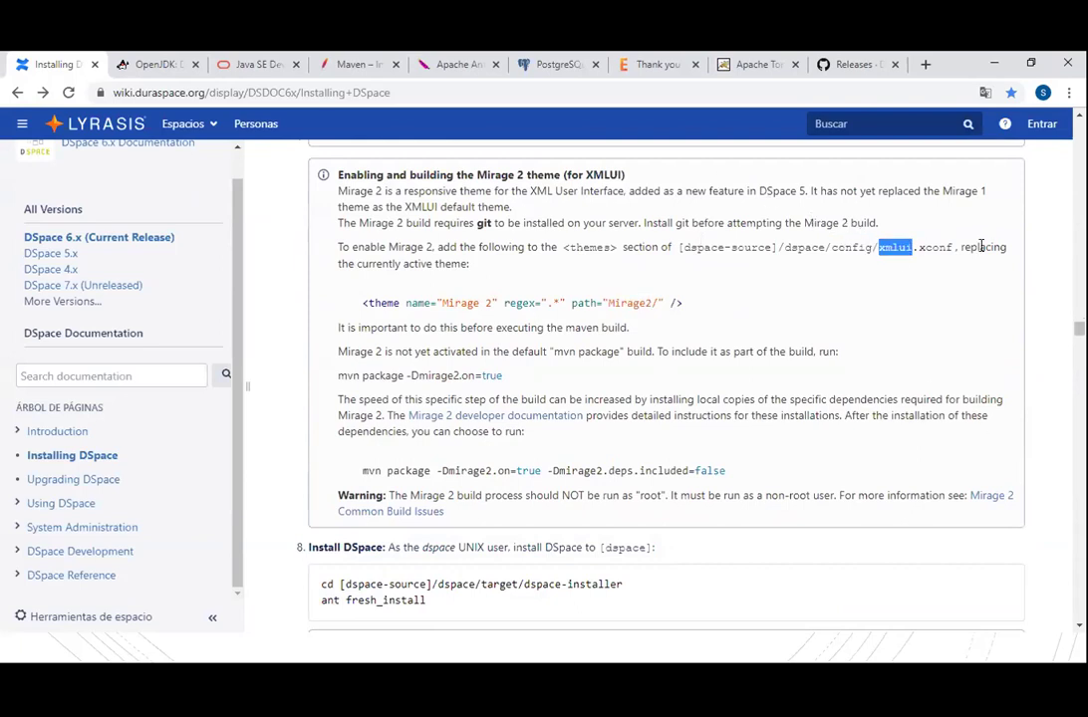
key("alt+Tab")
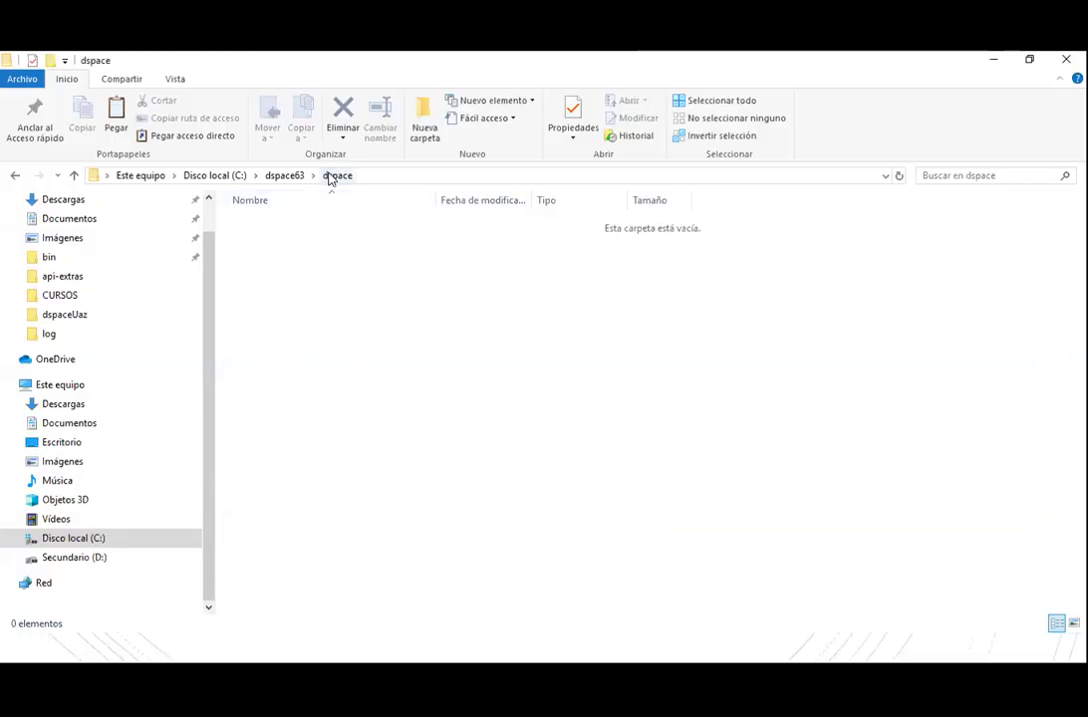
Browse to C:\dspace63\dspace-6.3-src-release\dspace\config and open xmlui.xconf with Visual Studio Code
left_click(271, 176)
double_click(308, 240)
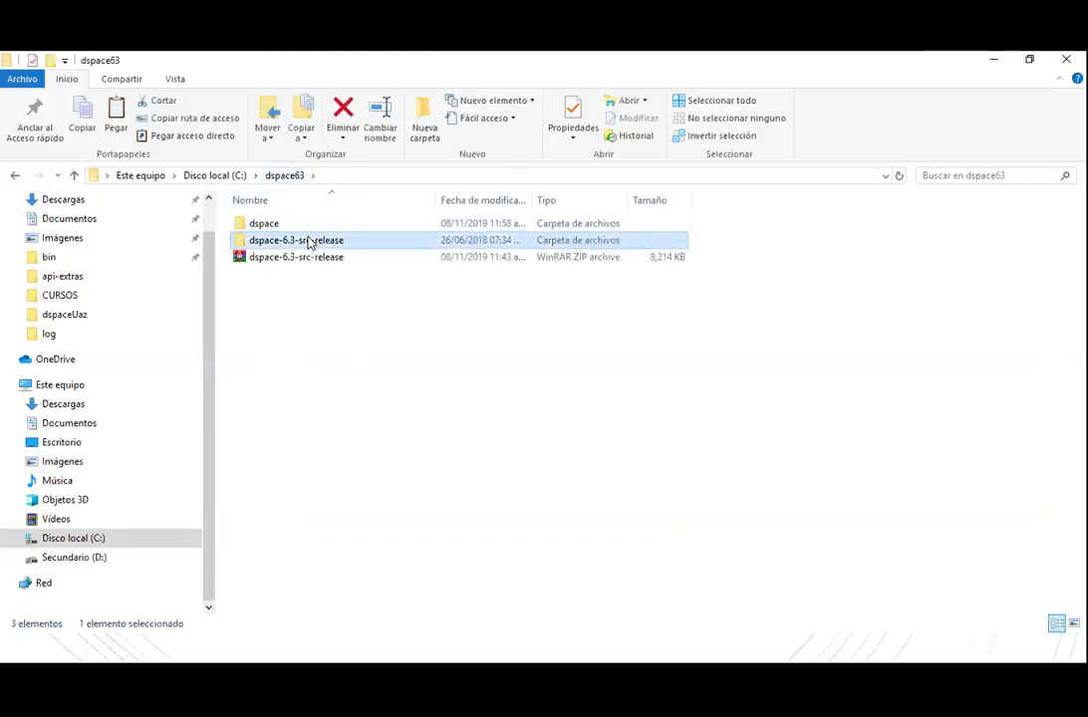
double_click(300, 222)
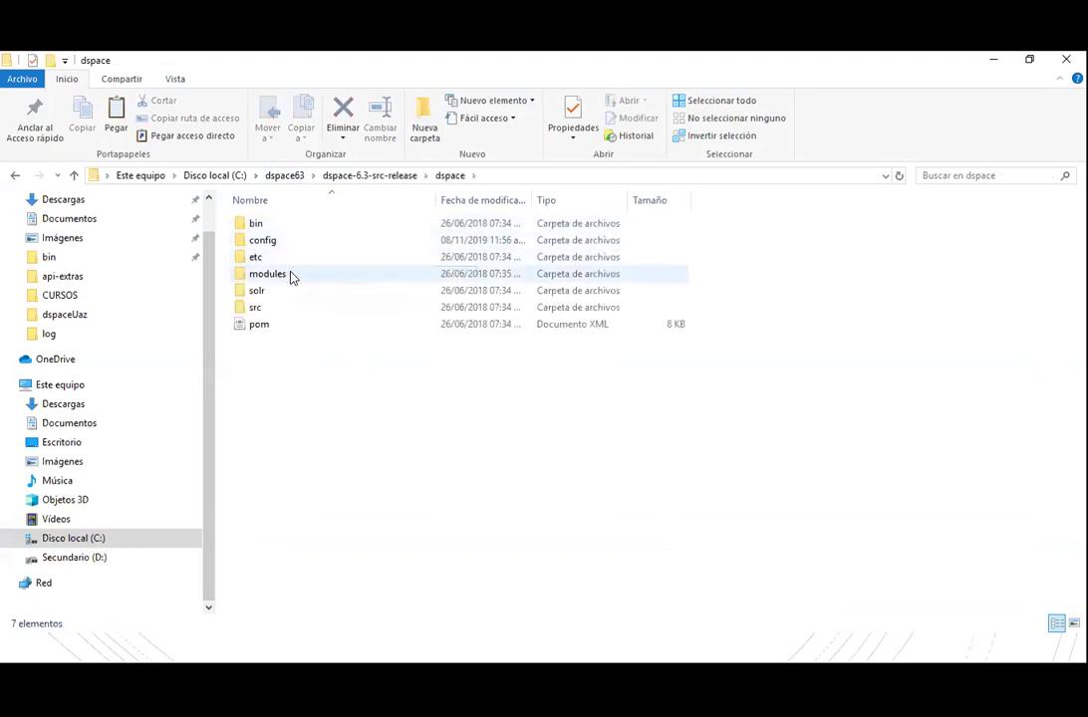
double_click(299, 246)
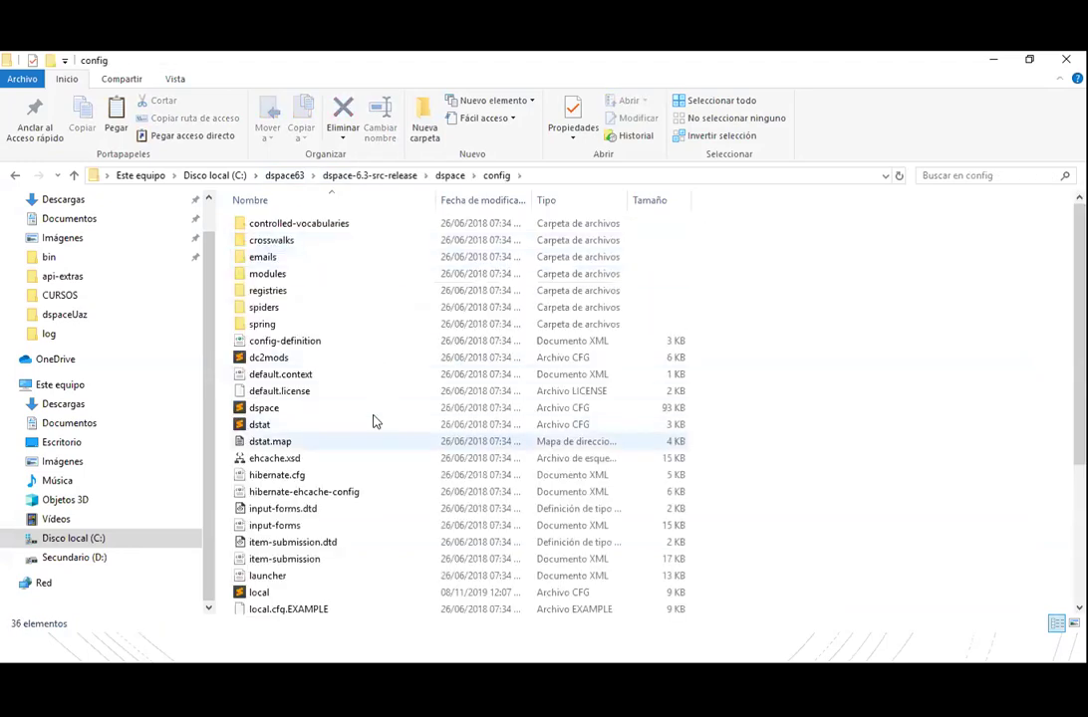
scroll(372, 421, "down", 4)
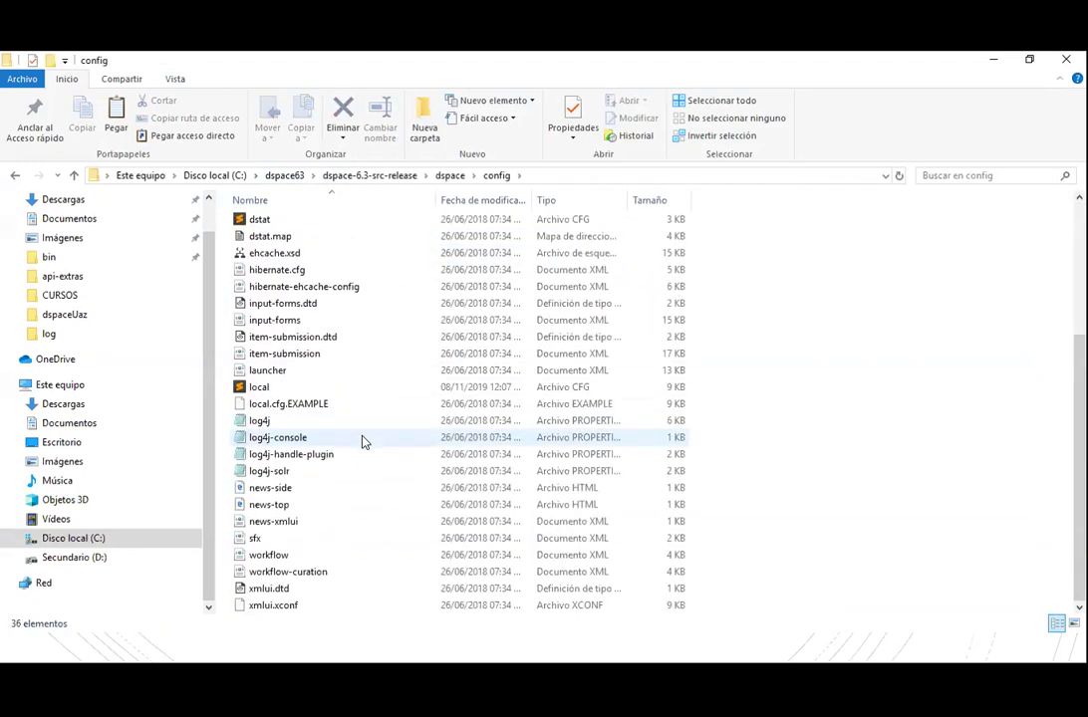
left_click(310, 604)
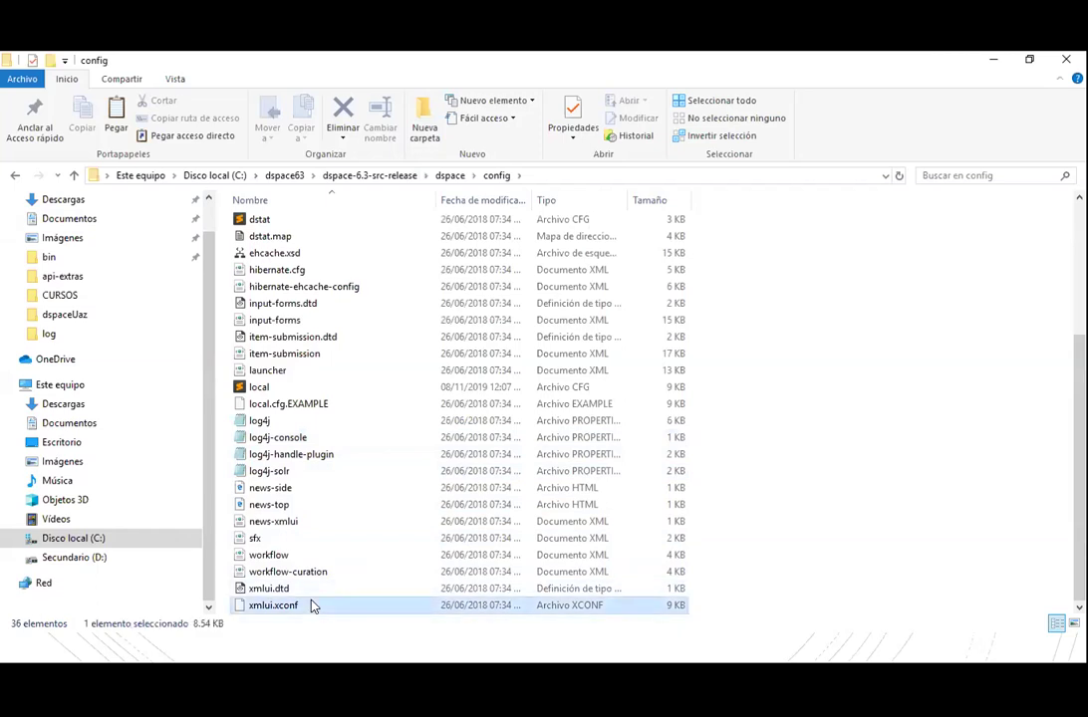
left_click(624, 644)
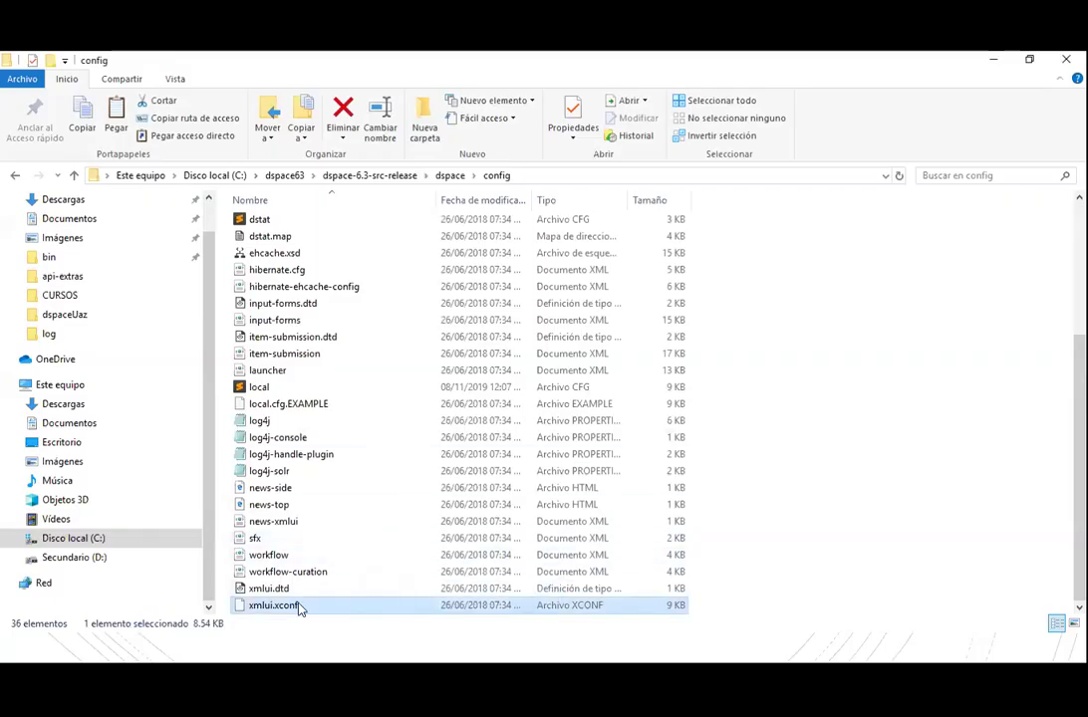
left_click(645, 101)
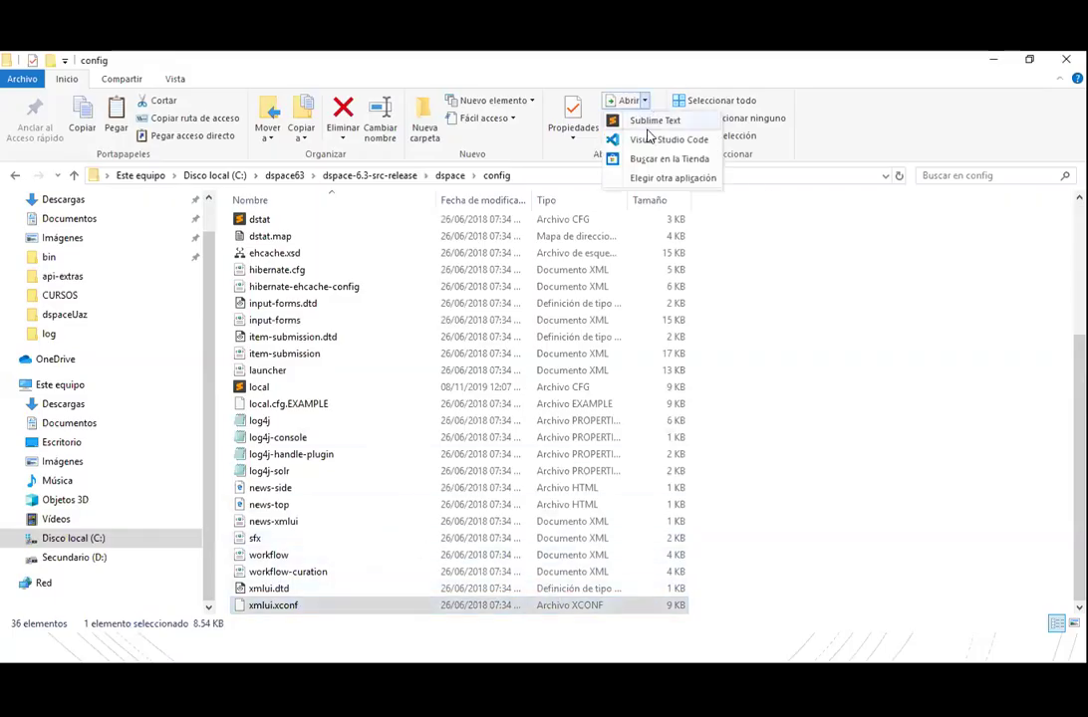
left_click(638, 140)
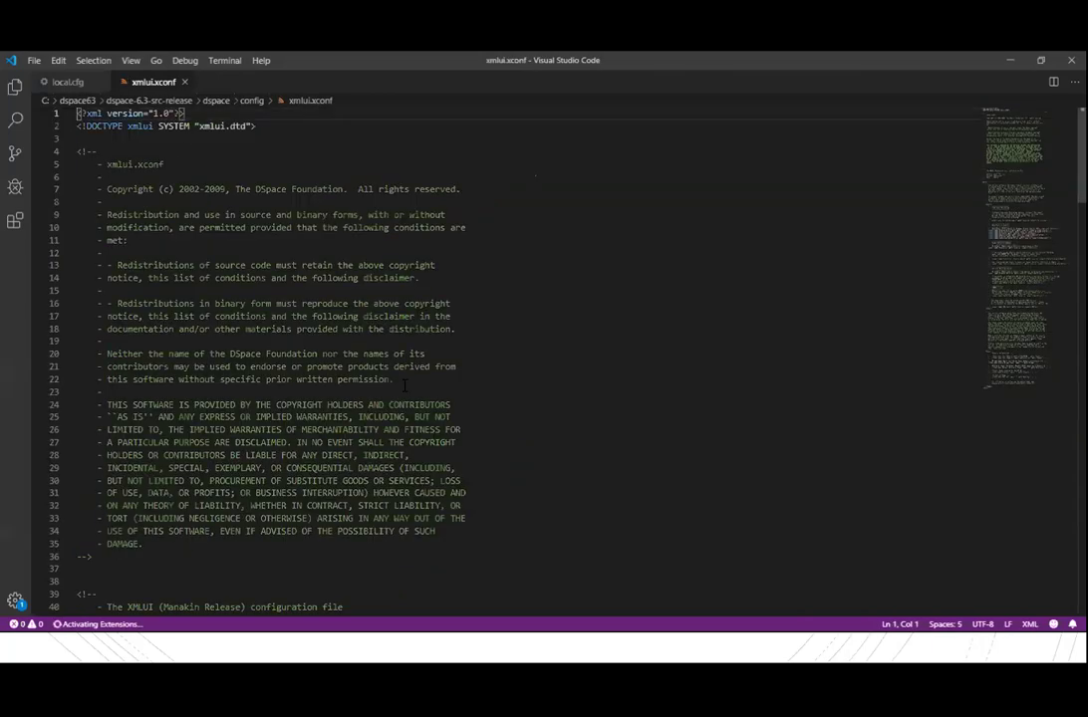
Scroll xmlui.xconf down to its <themes> section, then return to the DSpace install wiki
scroll(605, 211, "down", 10)
scroll(483, 359, "down", 10)
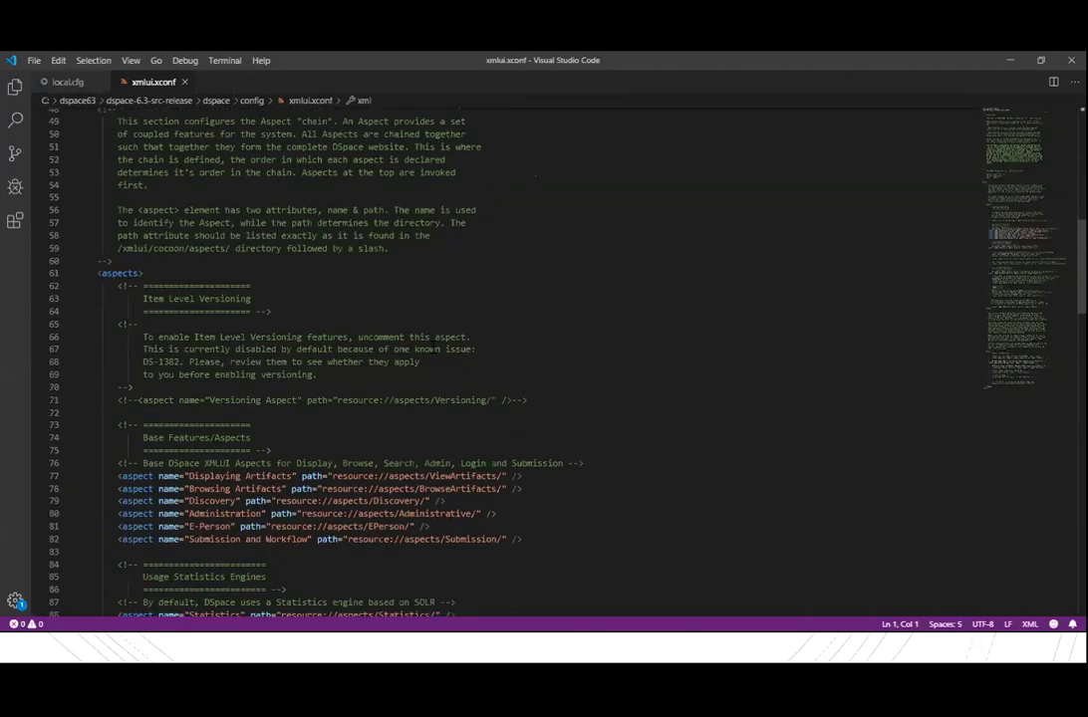
scroll(483, 359, "down", 10)
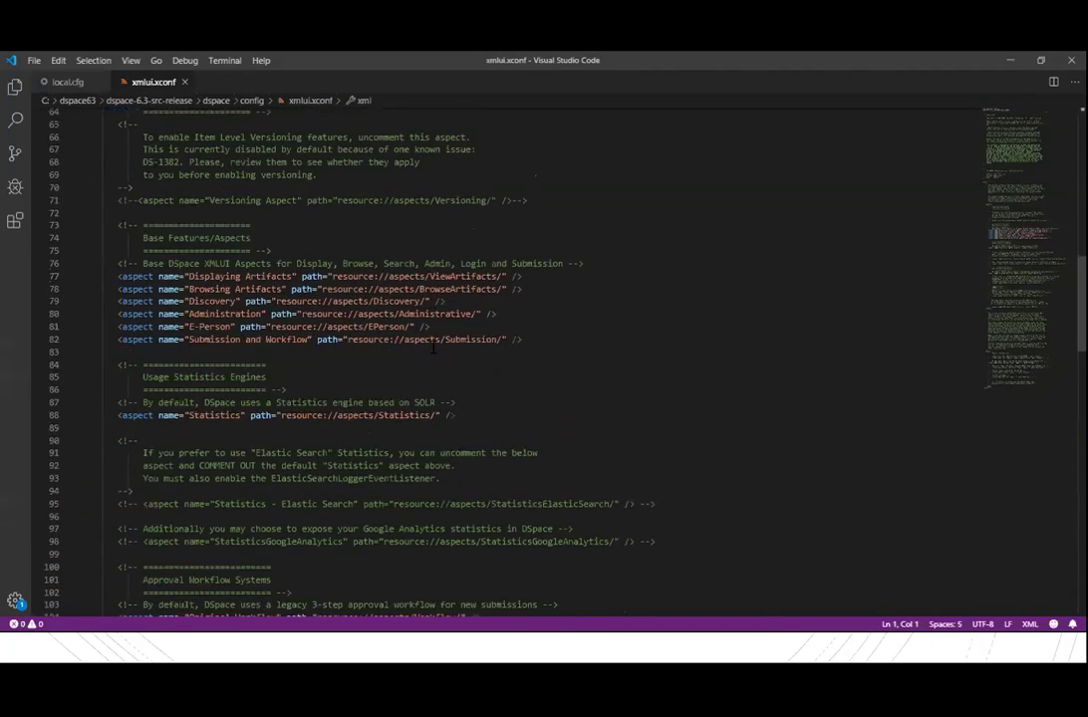
scroll(433, 346, "down", 2)
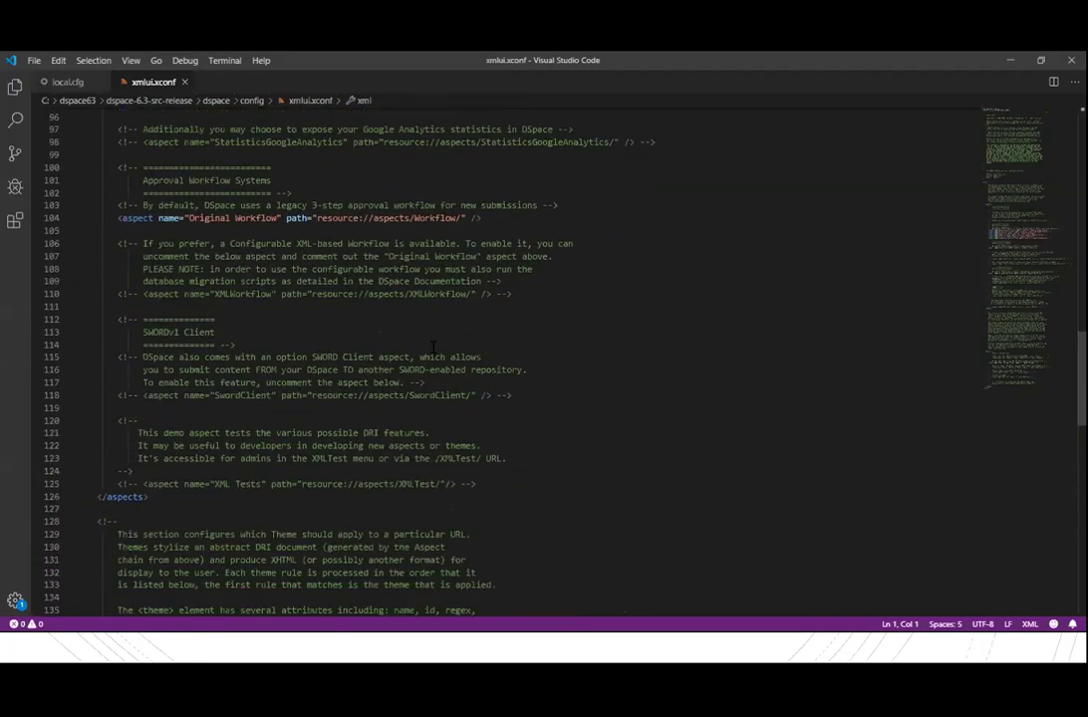
scroll(433, 346, "down", 5)
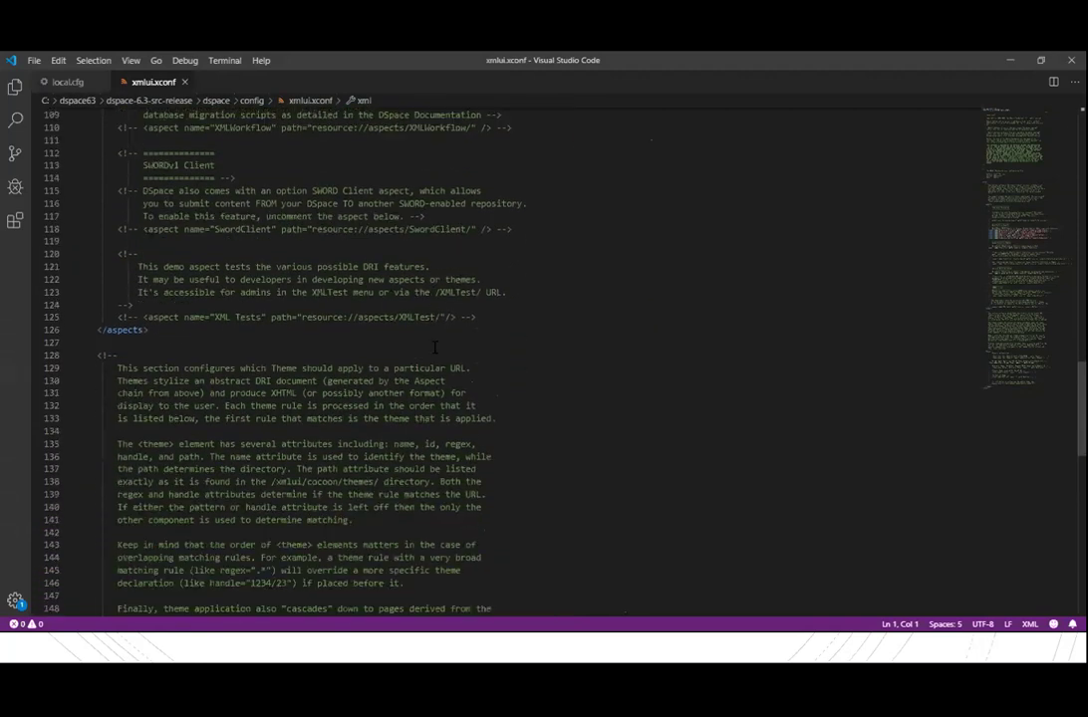
scroll(434, 346, "down", 9)
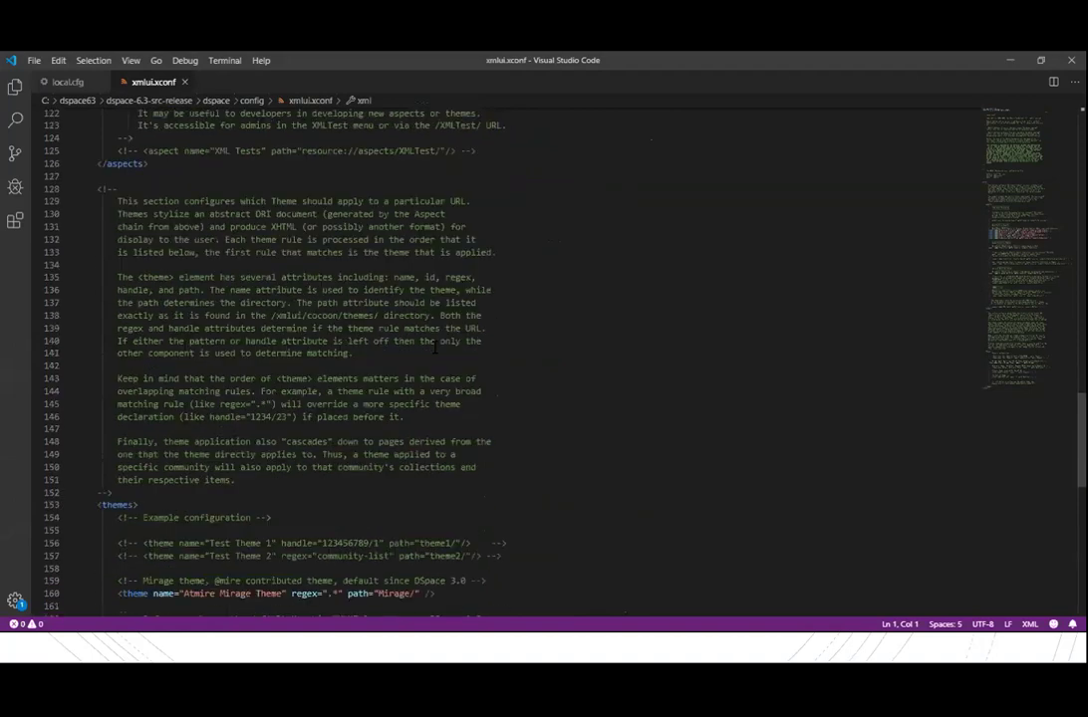
scroll(434, 346, "down", 3)
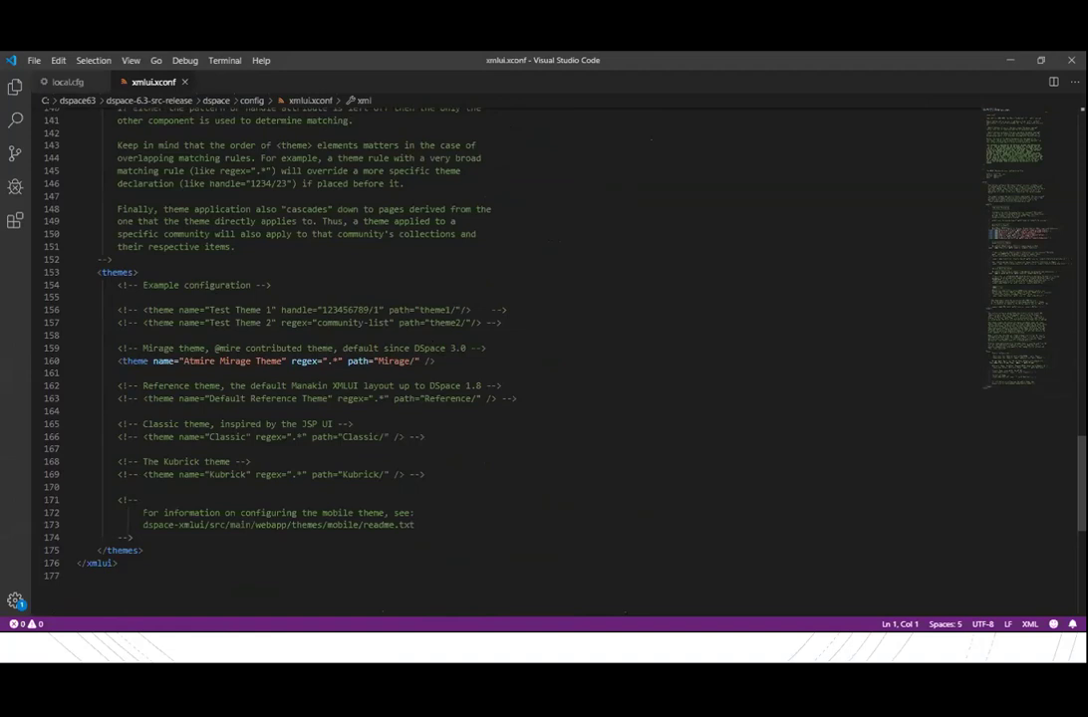
key("alt+Tab")
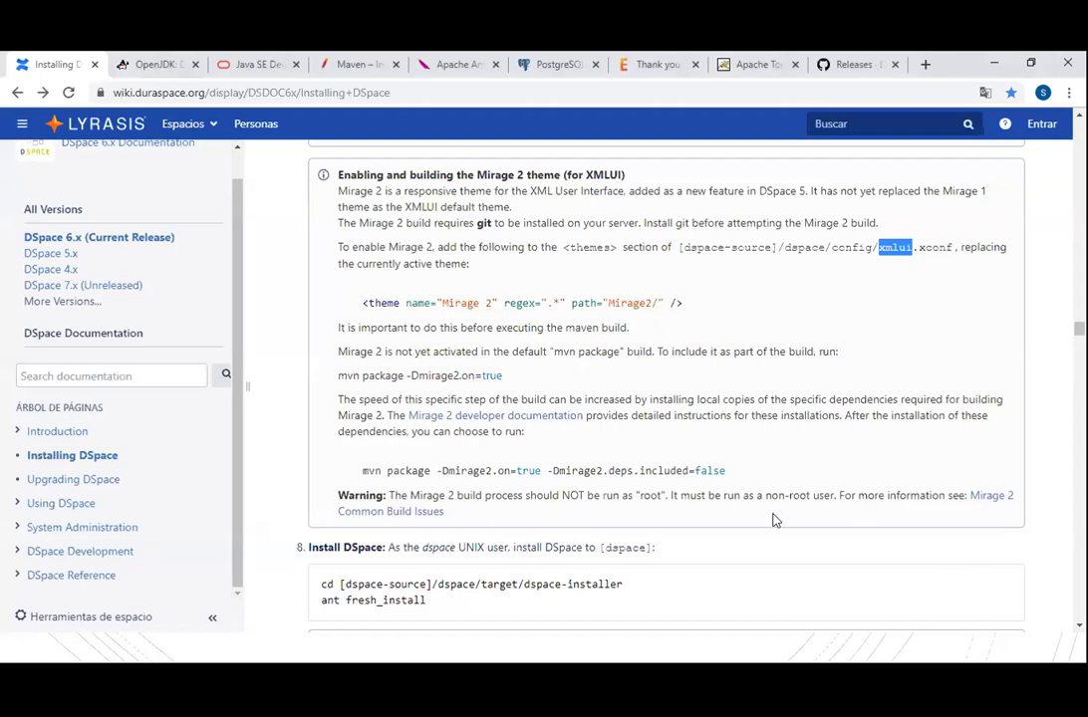
Comment out the Atmire Mirage theme on line 160, paste the Mirage 2 <theme> line below, and save
left_click_drag(683, 302, 362, 302)
key("ctrl+c")
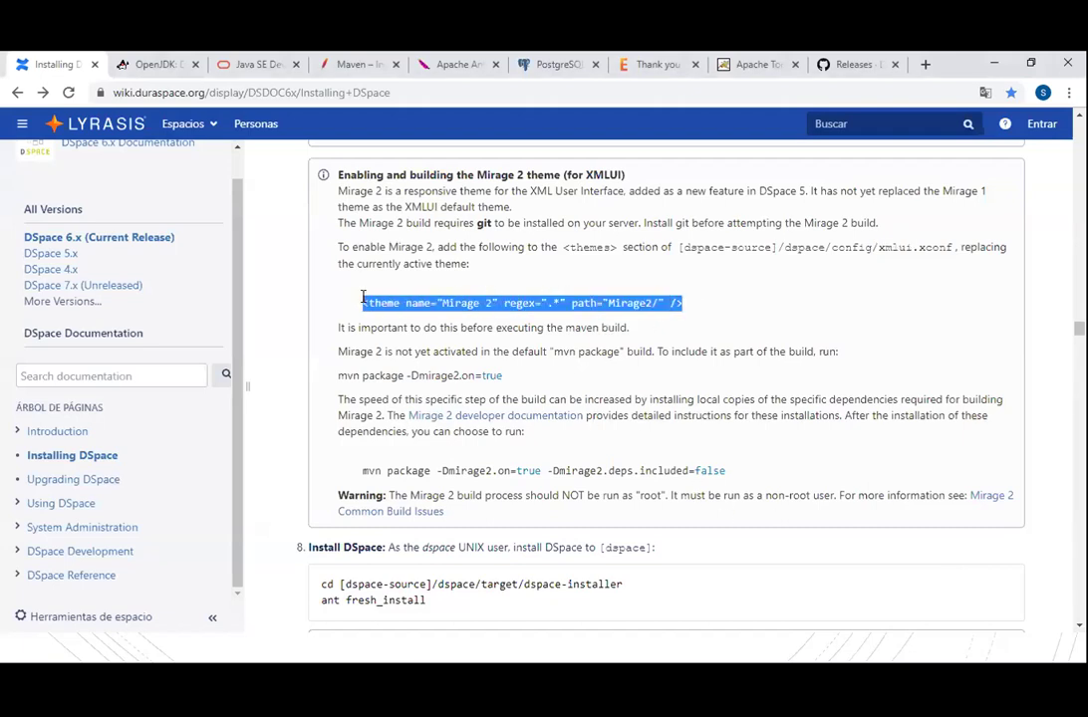
key("alt+Tab")
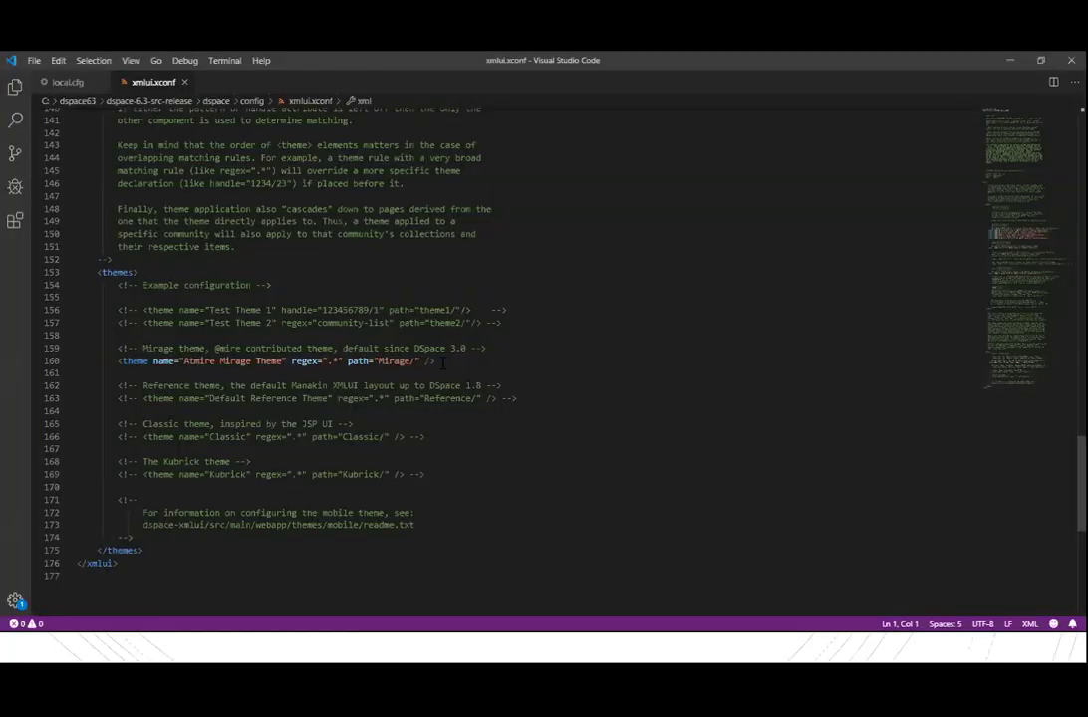
key("ctrl+slash")
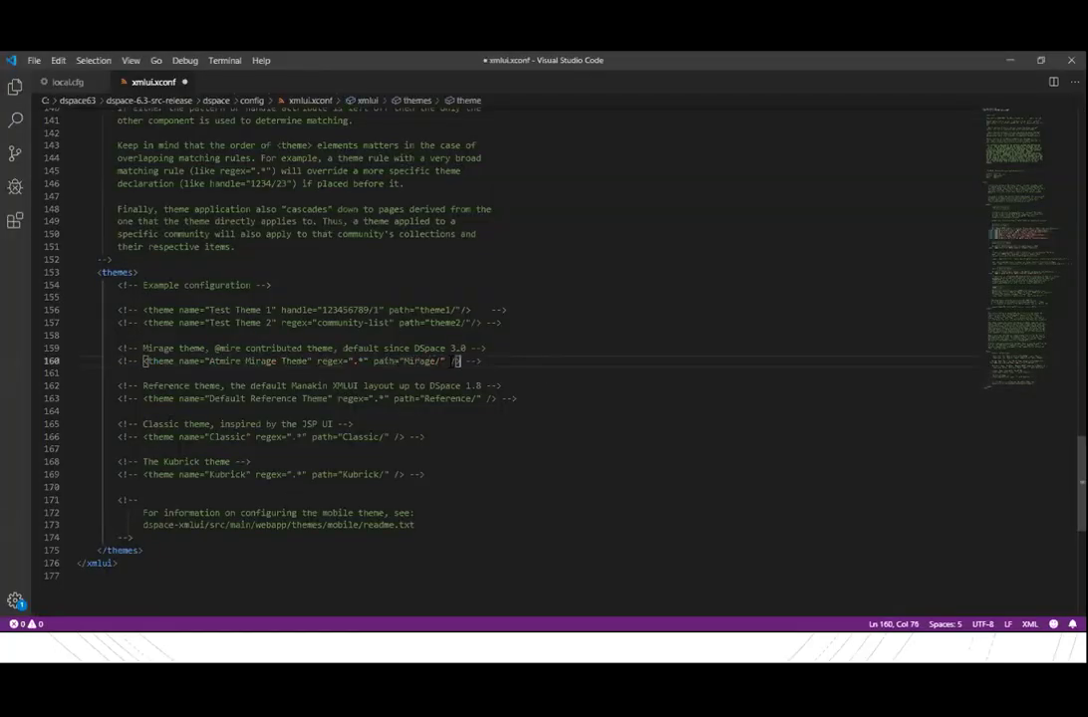
left_click(507, 362)
key("Return")
key("ctrl+v")
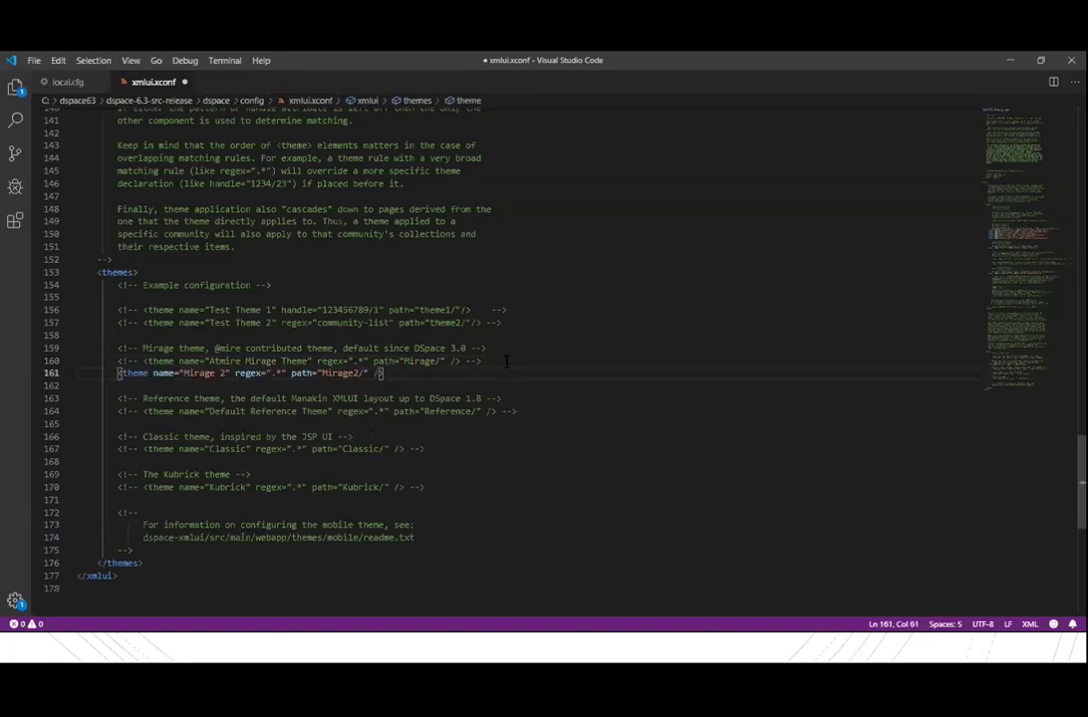
key("ctrl+s")
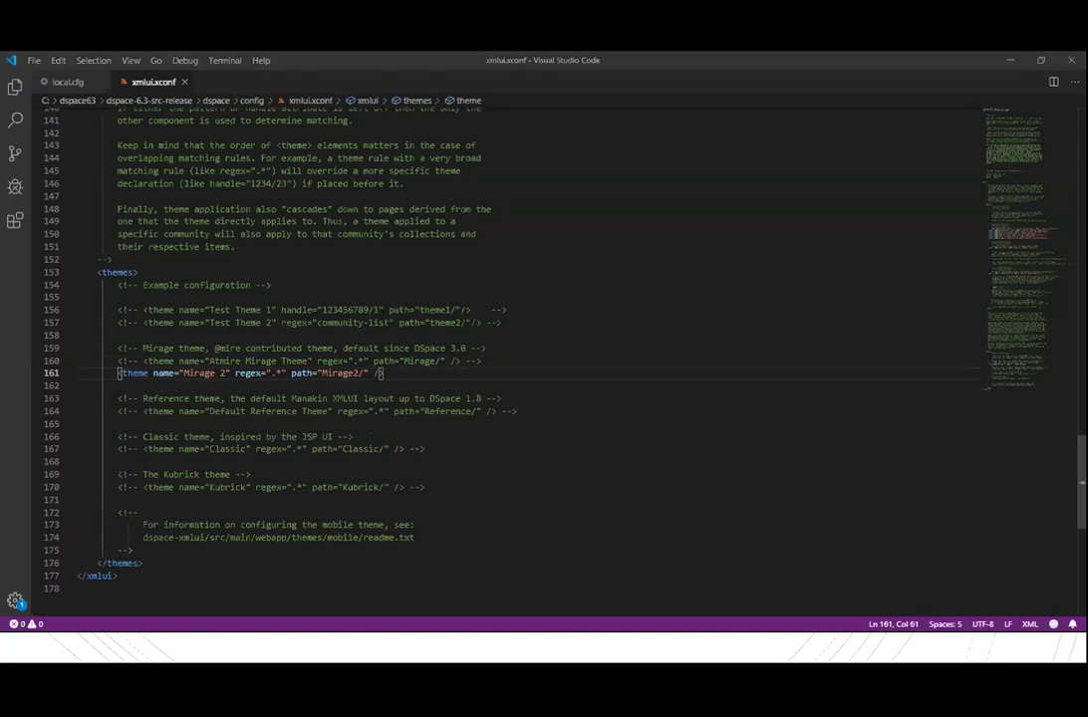
Glance at the Configuración slide, then bring up the psql console showing the pgcrypto extension
key("alt+Tab")
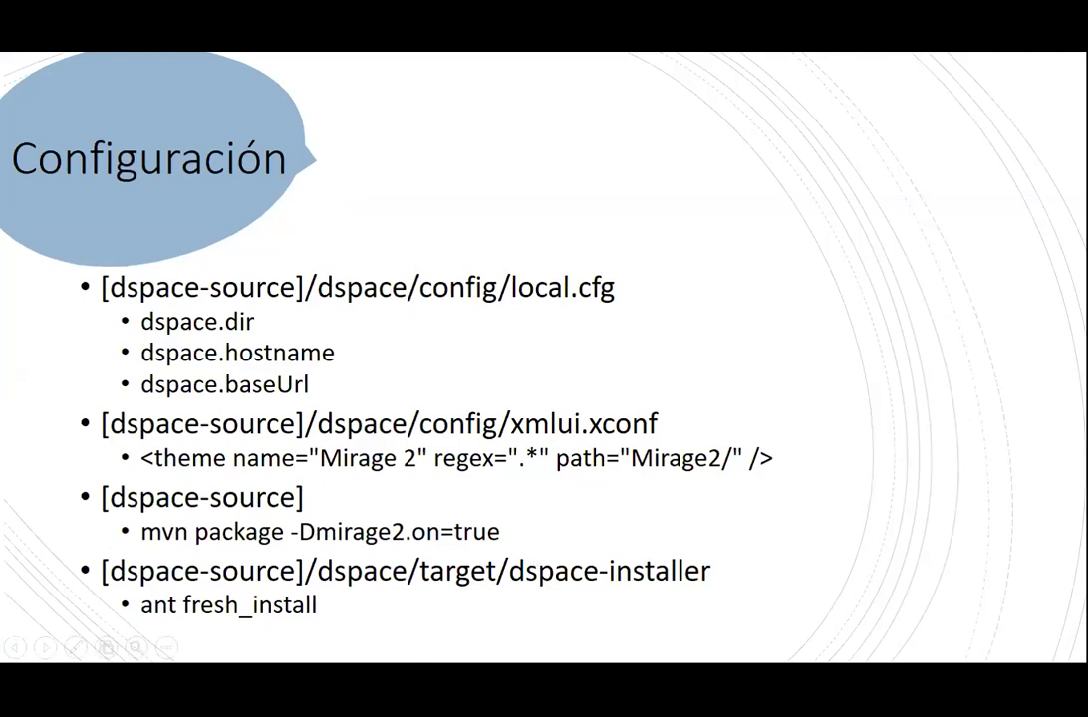
key("alt+Tab")
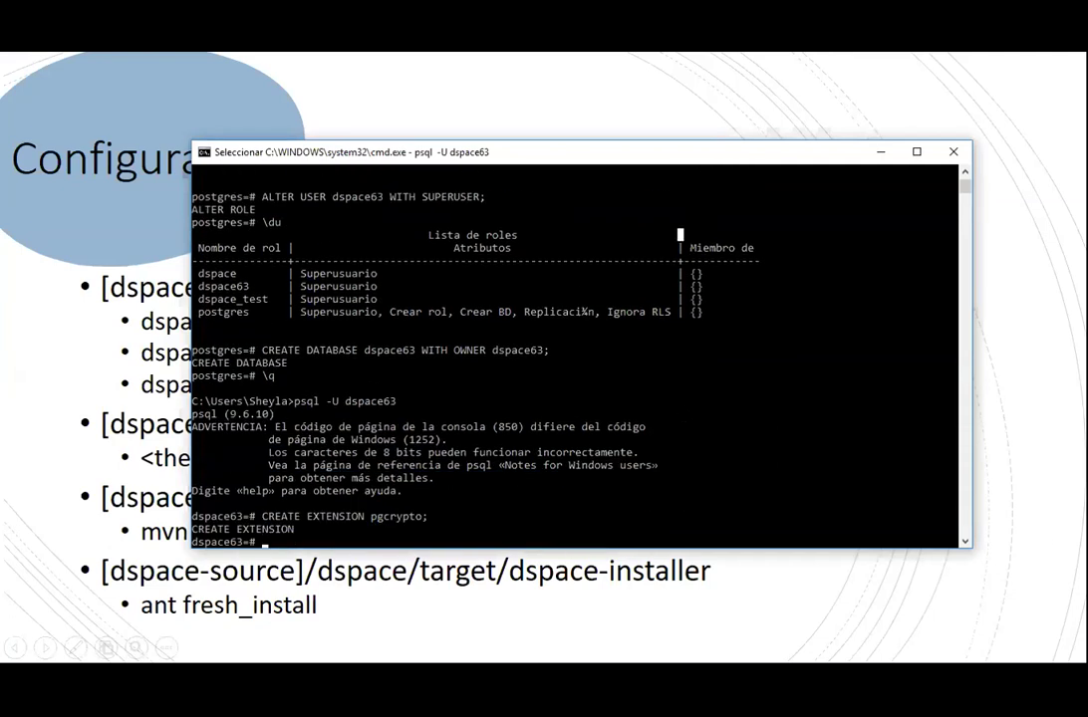
scroll(578, 354, "down", 6)
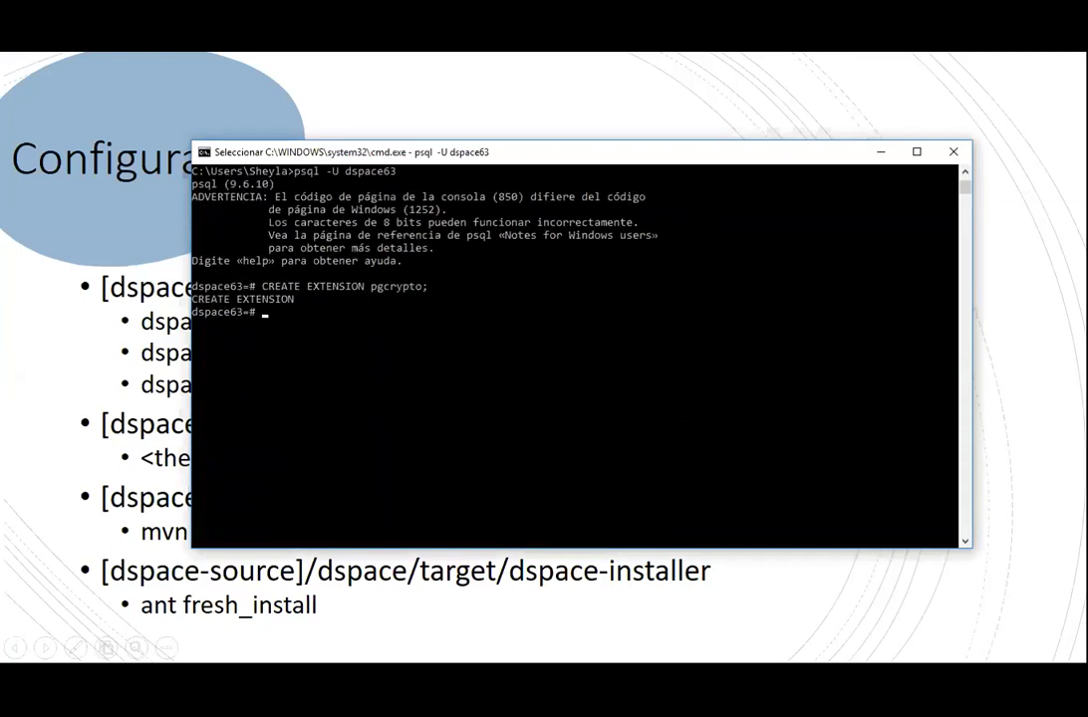
scroll(530, 282, "up", 4)
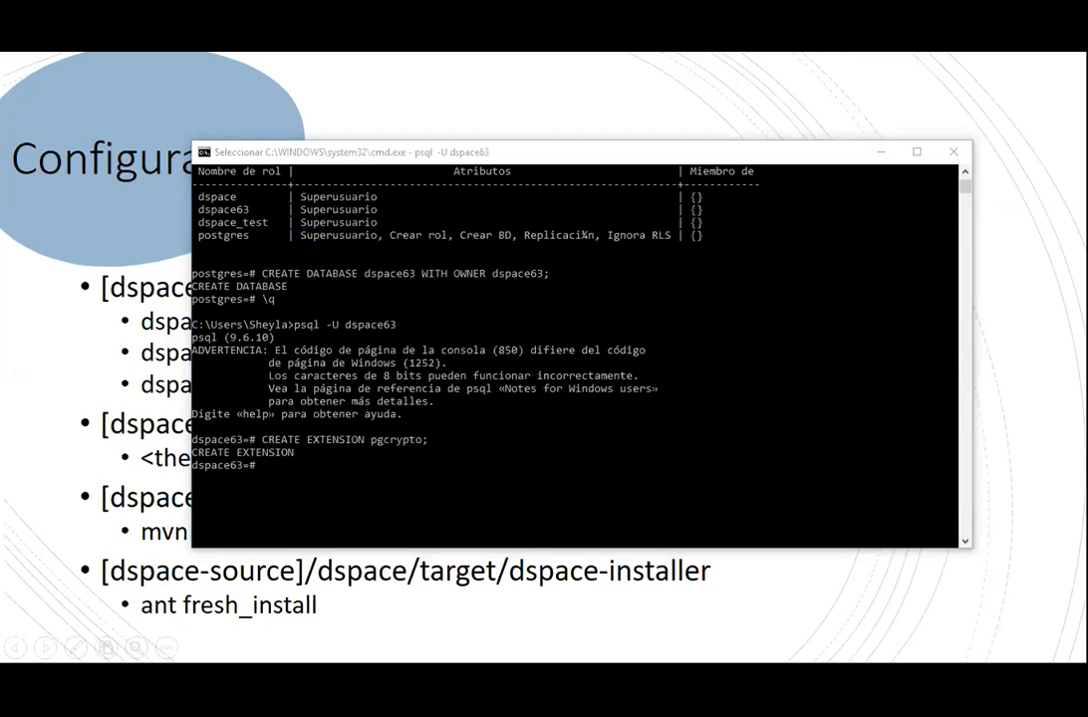
In a new console, change directory to C:\dspace63\dspace-6.3-src-release using Tab completion
left_click_drag(785, 219, 391, 164)
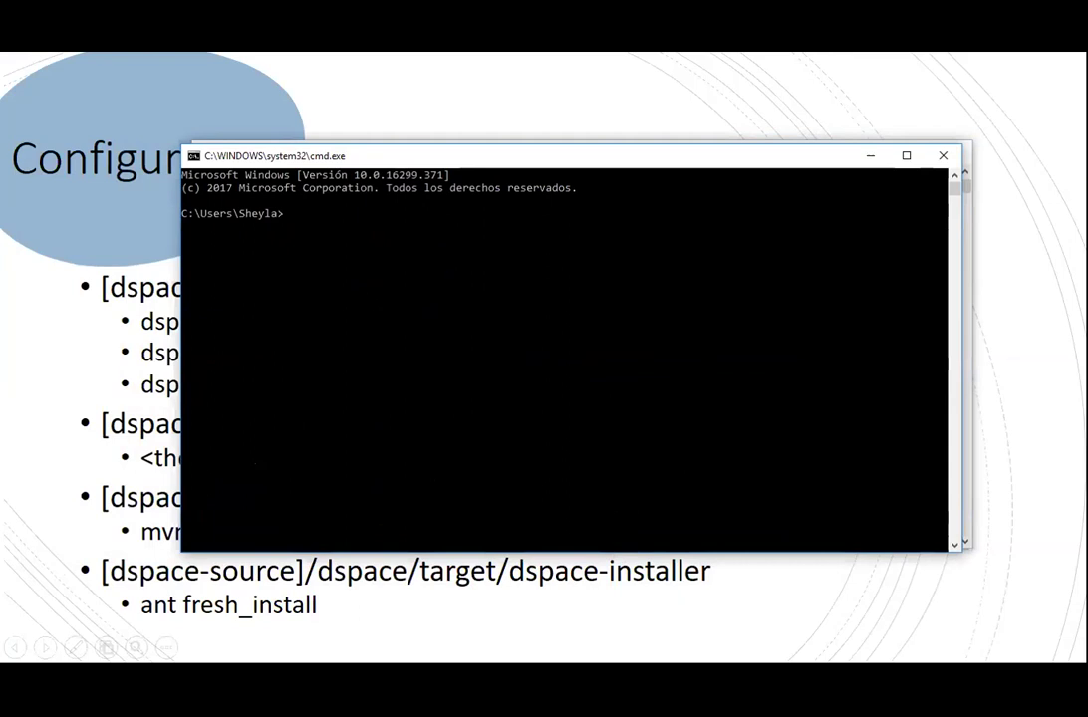
type("cd \\dspace63")
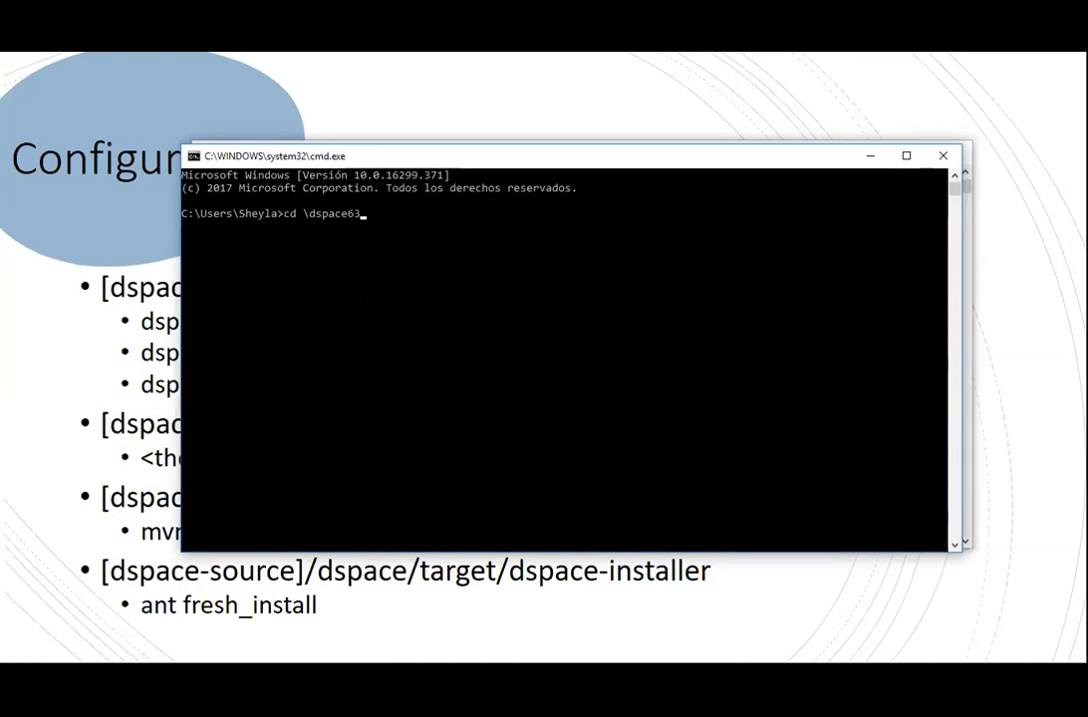
type("\\dspace")
key("Tab")
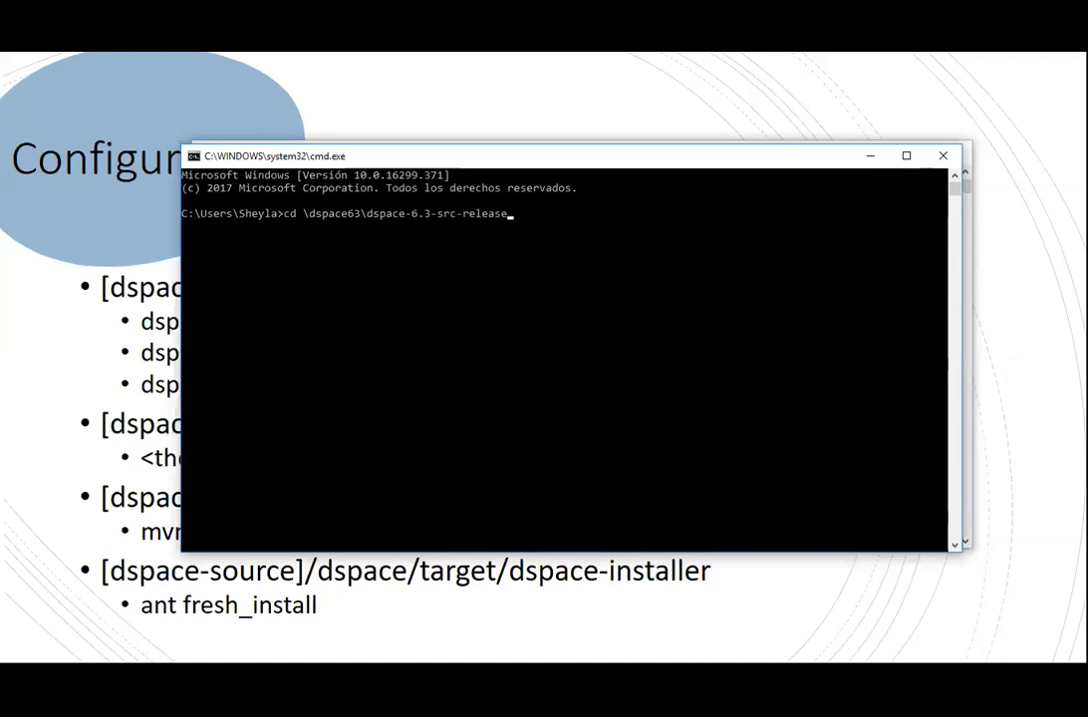
key("Return")
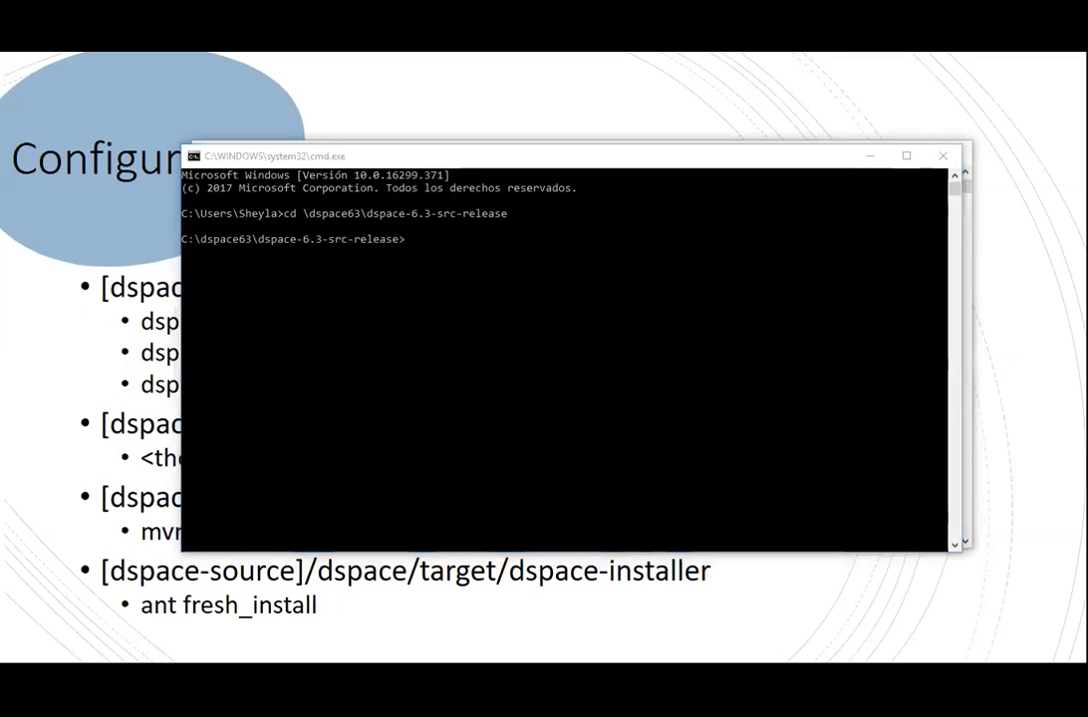
mouse_move(1084, 648)
key("alt+Tab")
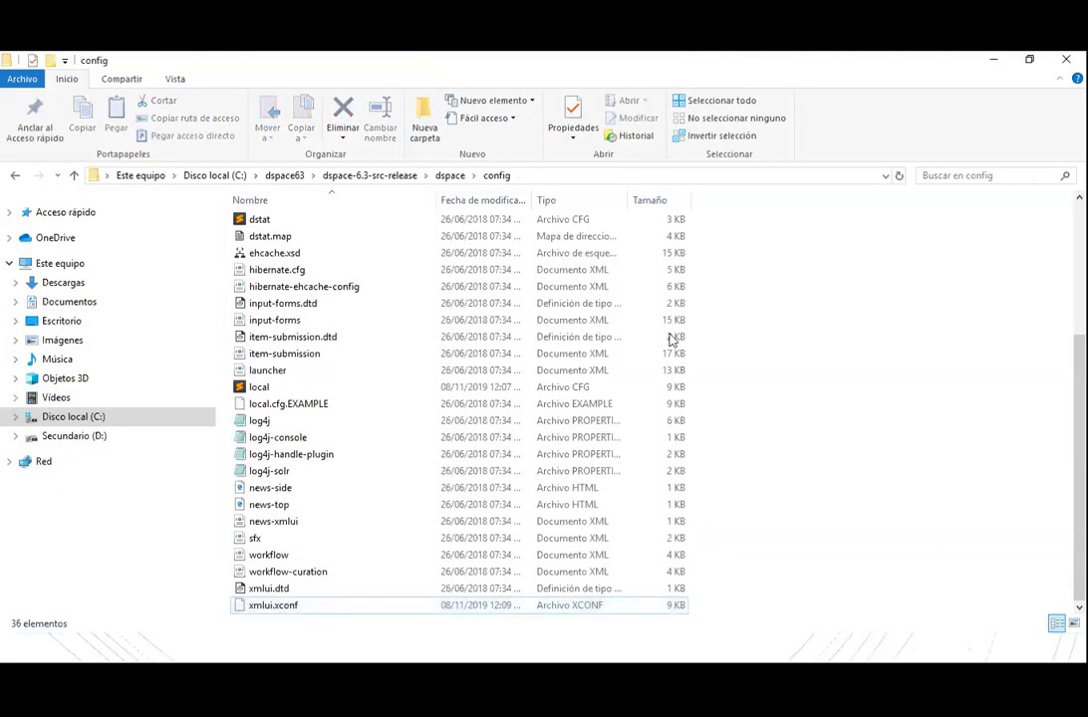
Go up to the dspace-6.3-src-release folder, then switch over to the DSpace install wiki
left_click(393, 180)
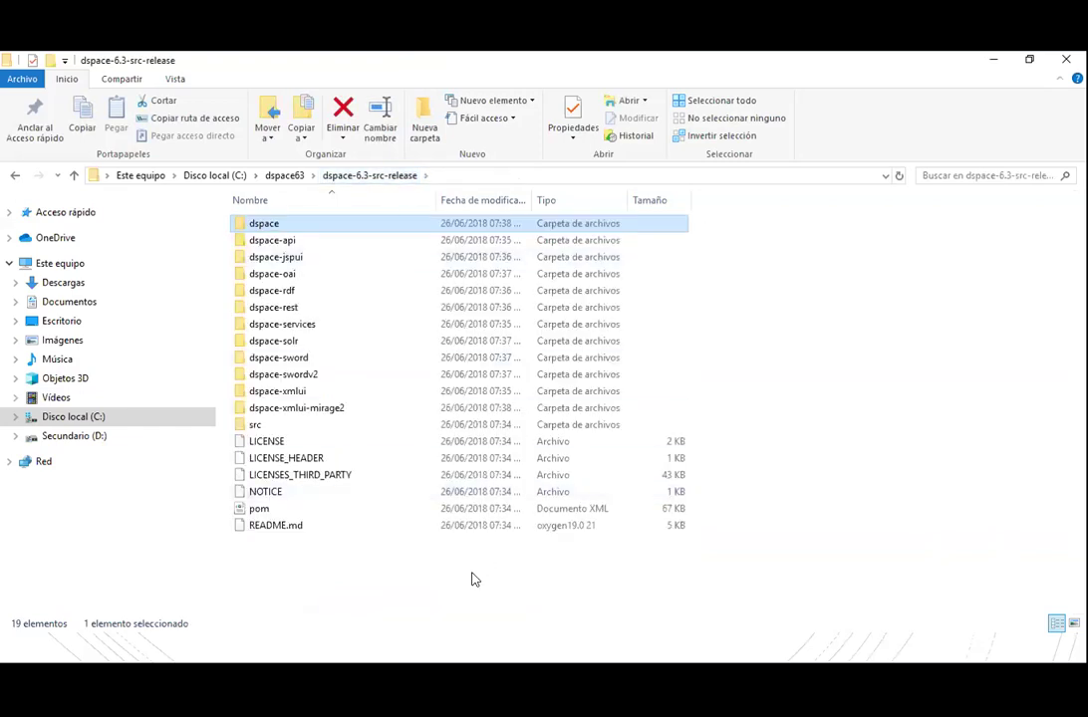
key("alt+Tab")
key("alt+Tab")
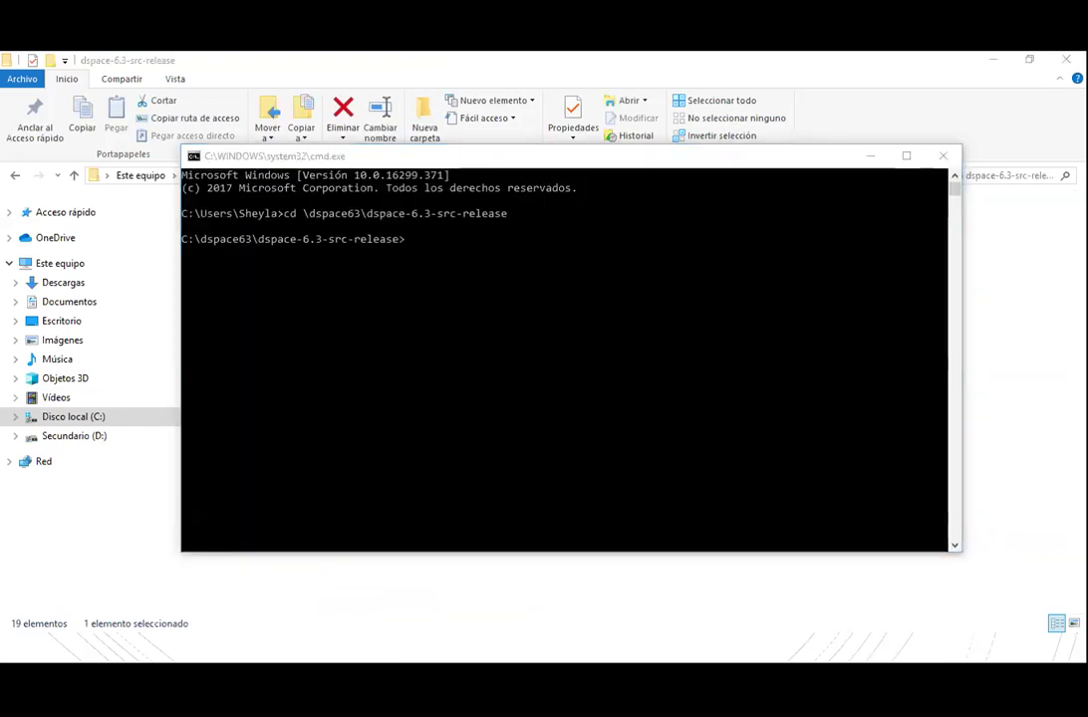
key("alt+Tab")
scroll(650, 418, "down", 1)
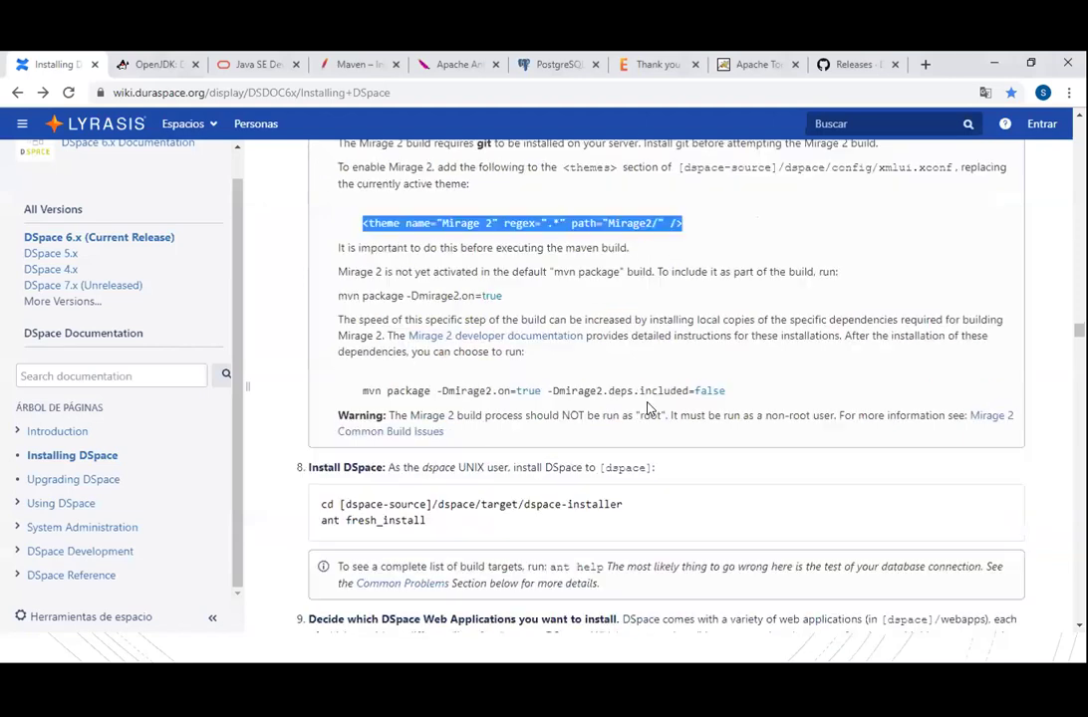
scroll(648, 406, "up", 5)
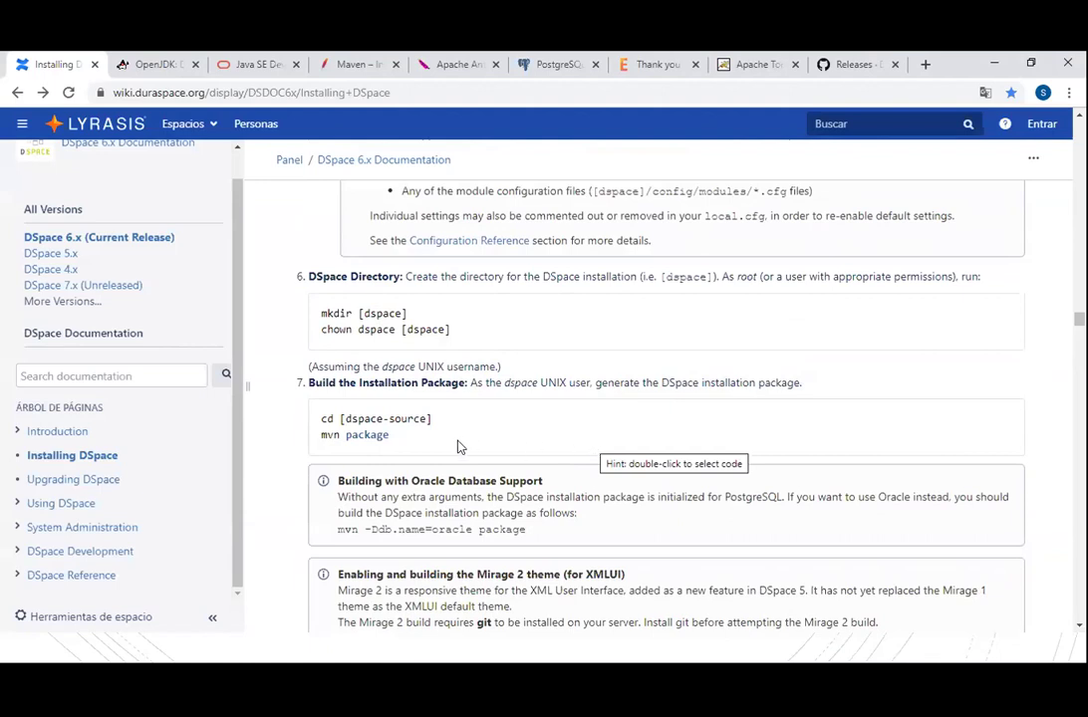
Select the step 7 build command 'mvn package -Dmirage2.on=true' and return to the console
double_click(338, 435)
scroll(518, 460, "down", 2)
scroll(518, 462, "down", 2)
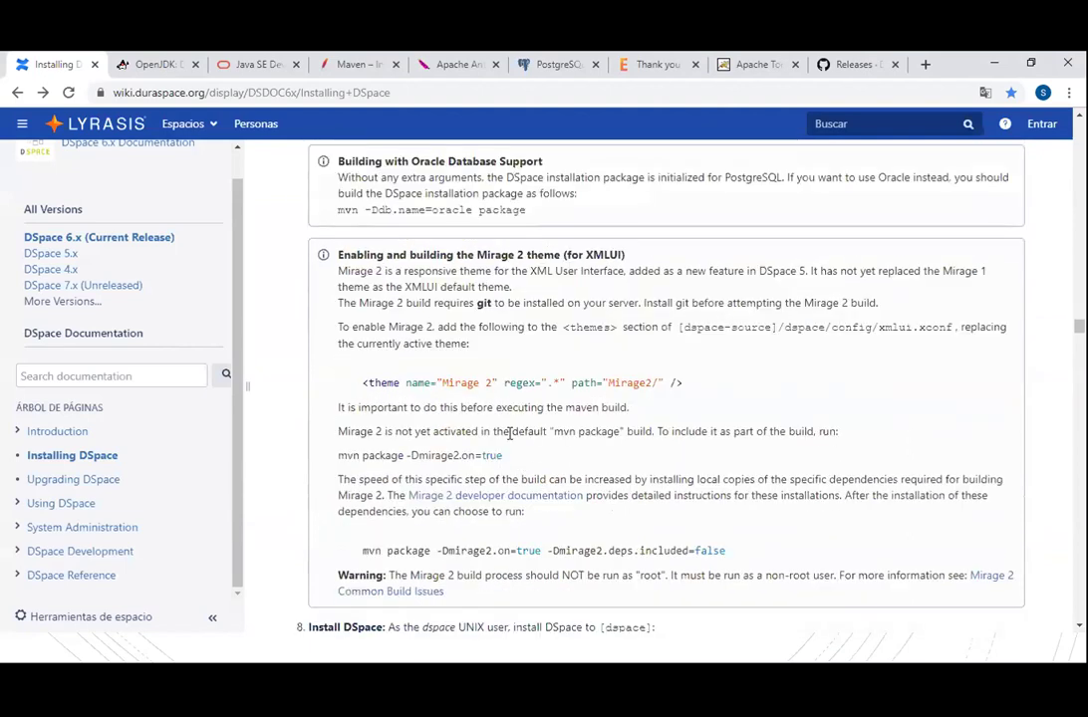
double_click(498, 255)
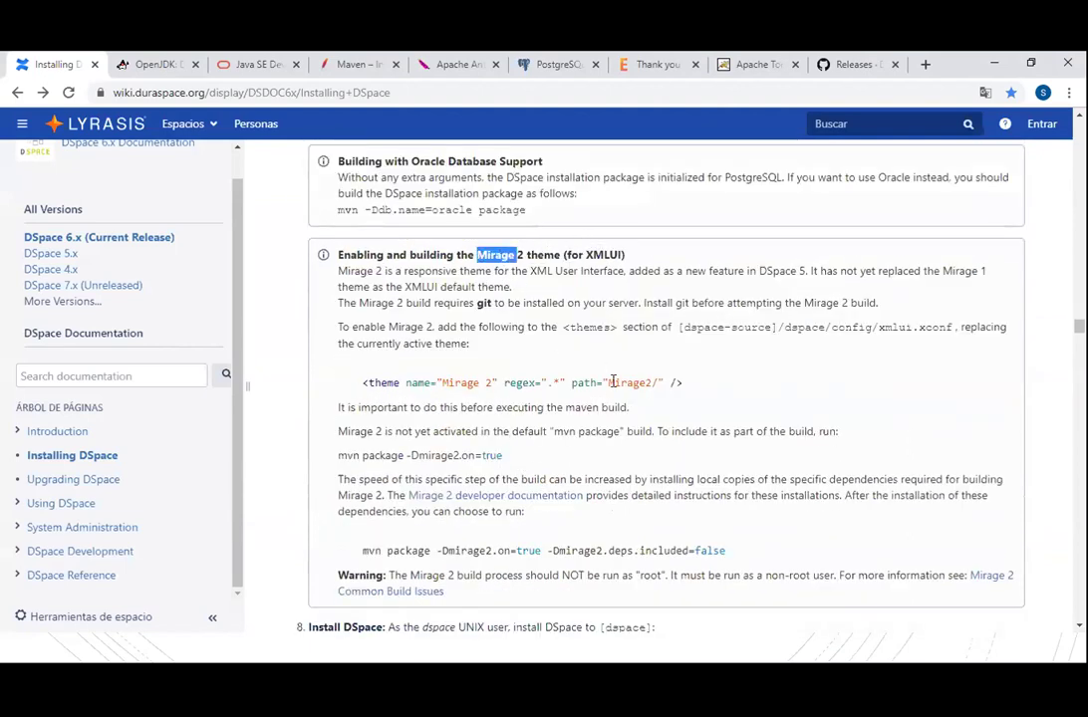
left_click(503, 458)
left_click_drag(503, 458, 336, 456)
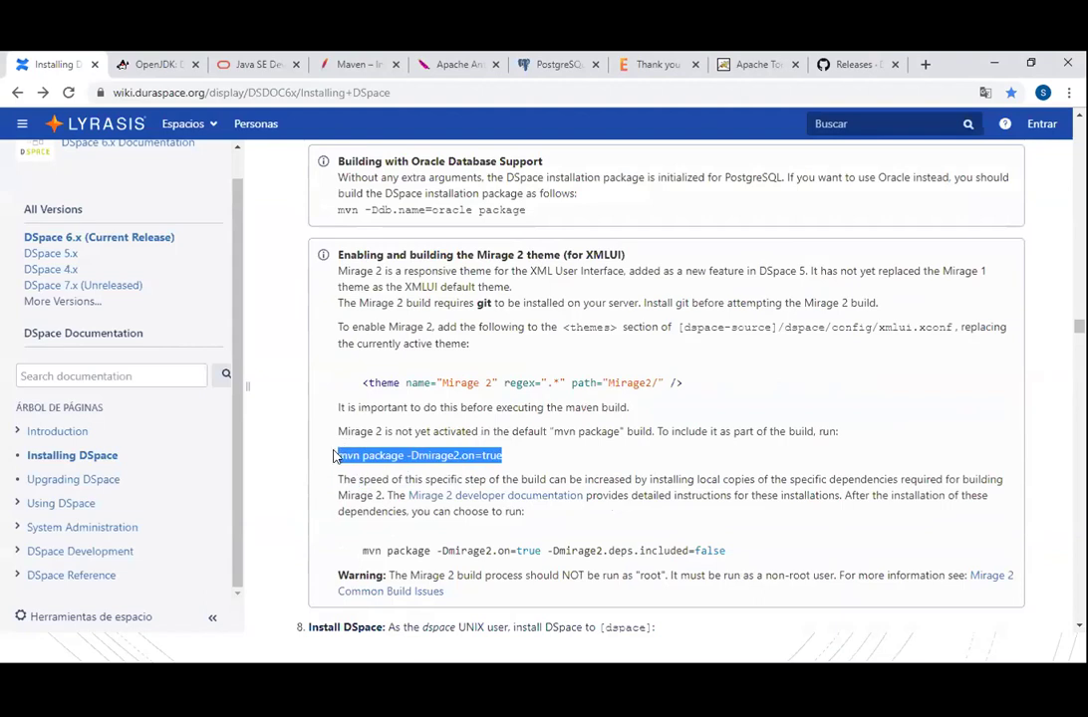
key("alt+Tab")
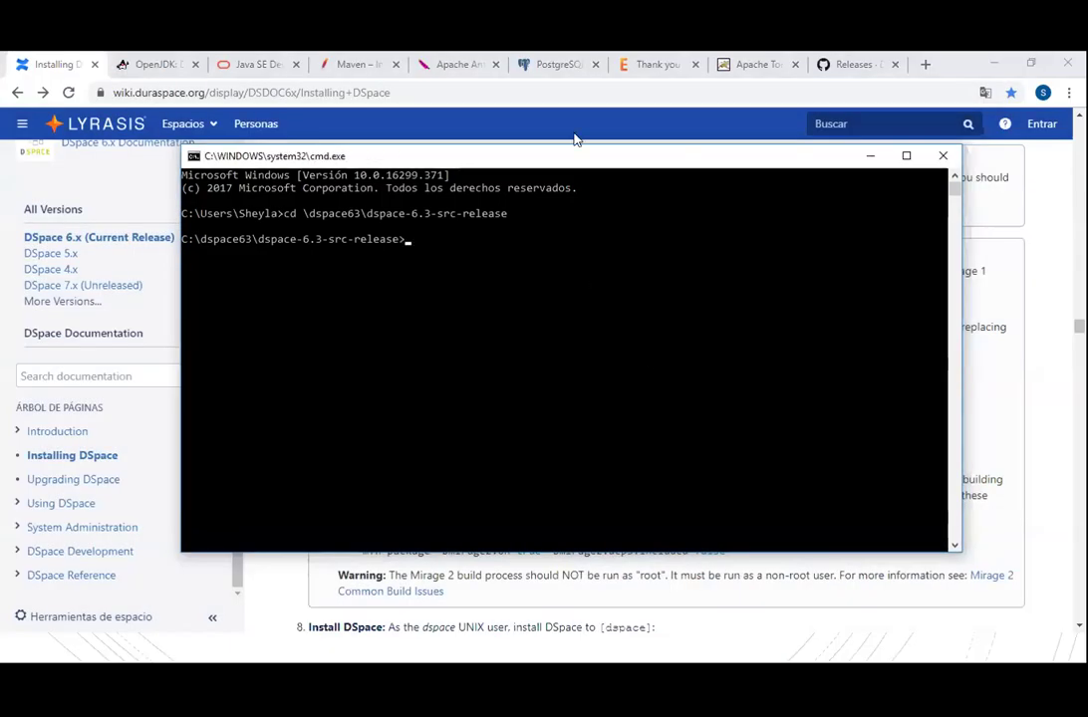
Paste 'mvn package -Dmirage2.on=true' from the wiki into the console and start the Maven build
left_click_drag(561, 162, 576, 136)
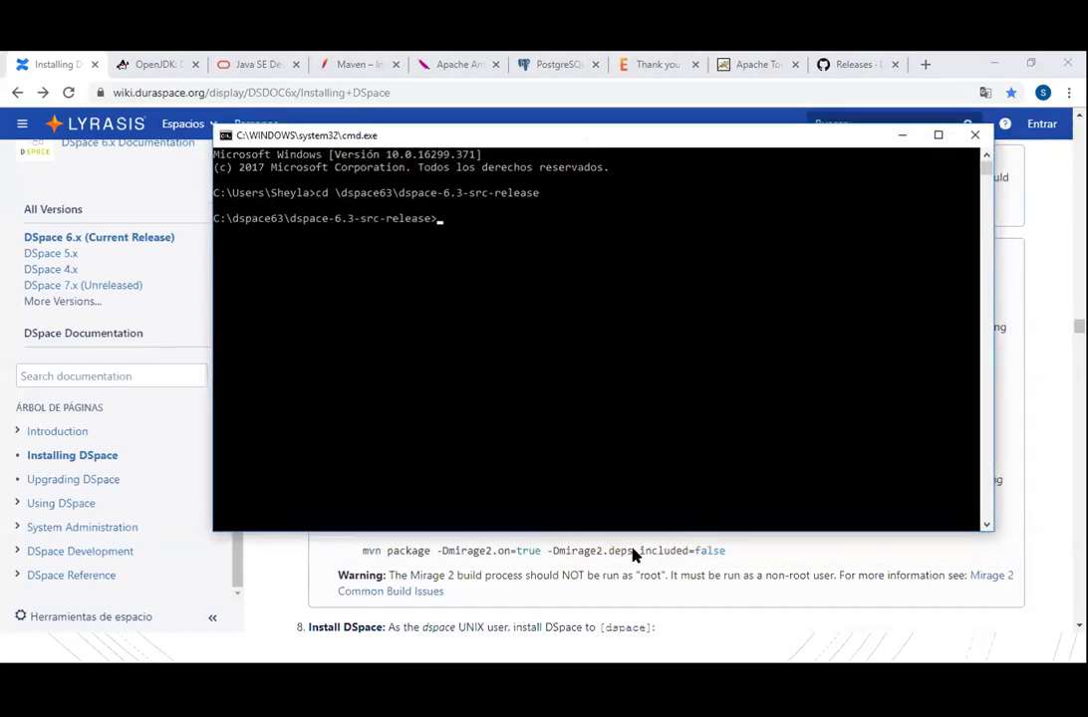
left_click(632, 555)
left_click_drag(508, 459, 321, 458)
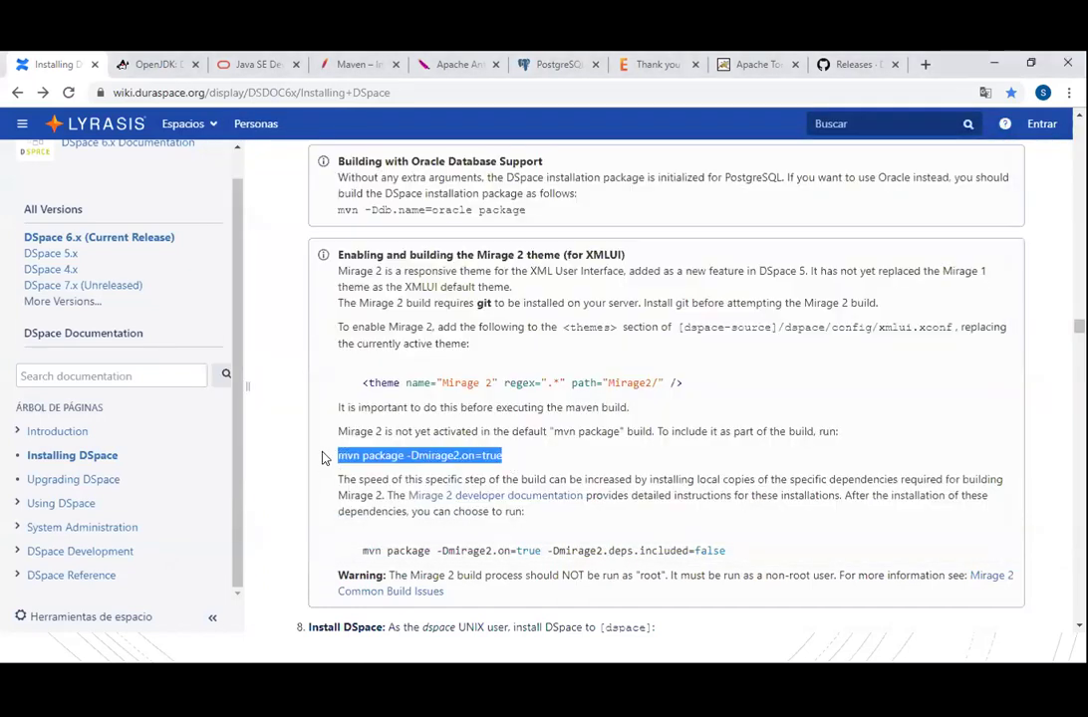
key("alt+Tab")
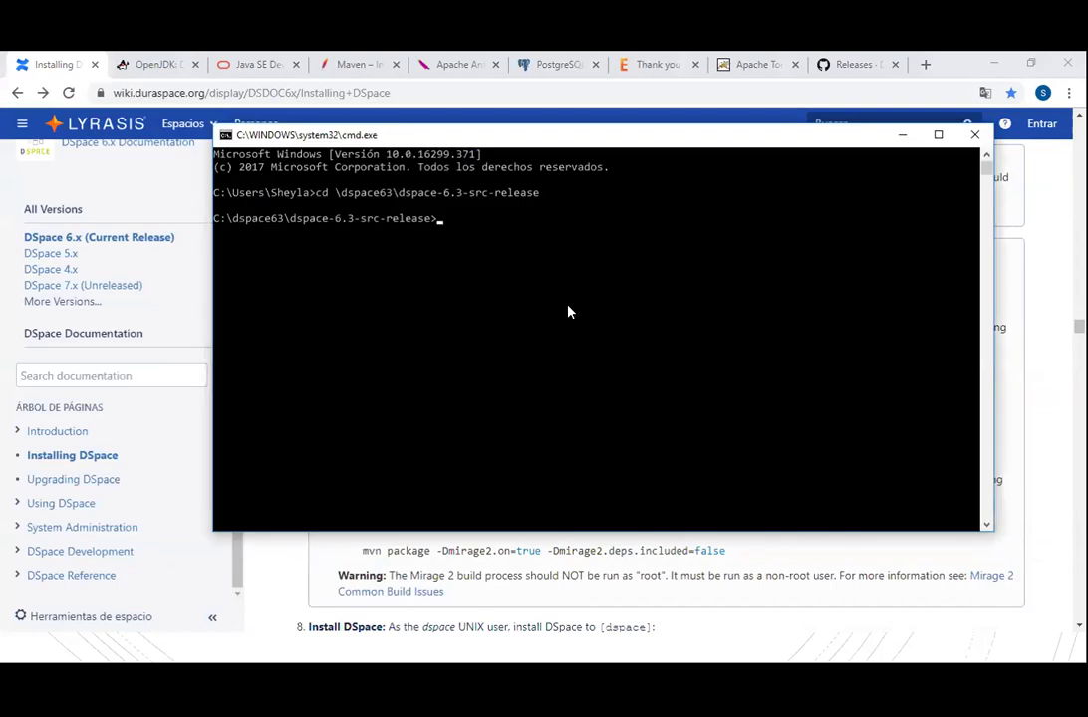
type("mvn package -Dmirage2.on=true")
key("Return")
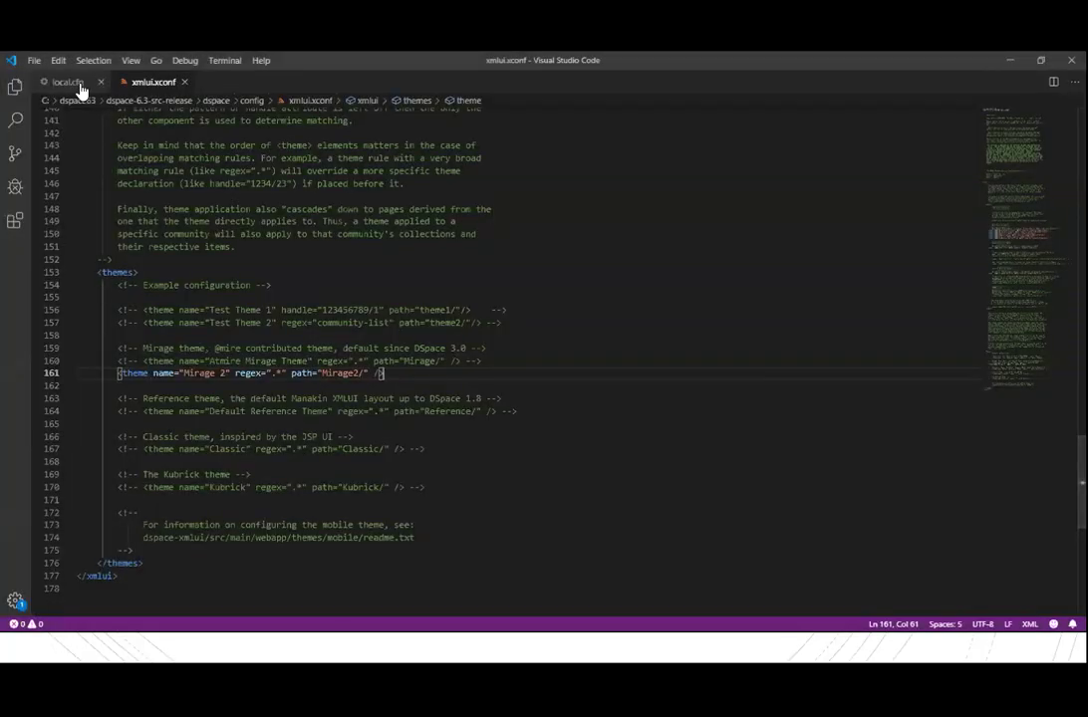
Switch the editor to local.cfg and scroll toward its database settings
left_click(68, 81)
scroll(217, 456, "down", 2)
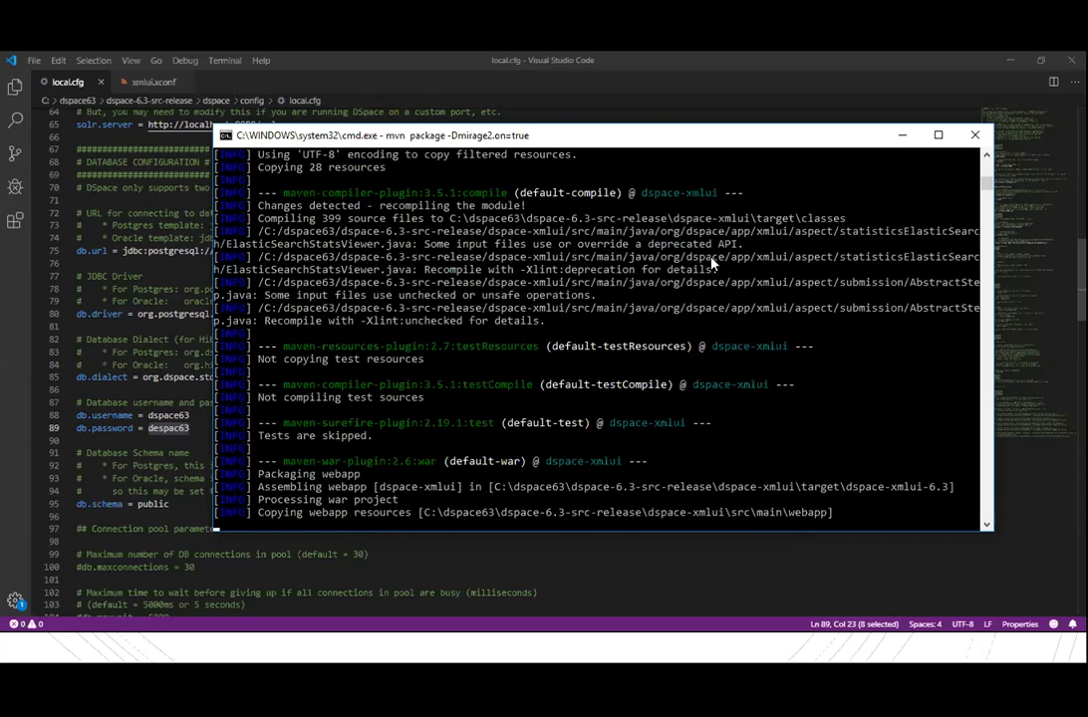
Follow the Maven output until it ends in BUILD FAILURE at xmlui-mirage2's gem-maven-plugin initialize step
scroll(737, 391, "up", 1)
scroll(737, 390, "down", 2)
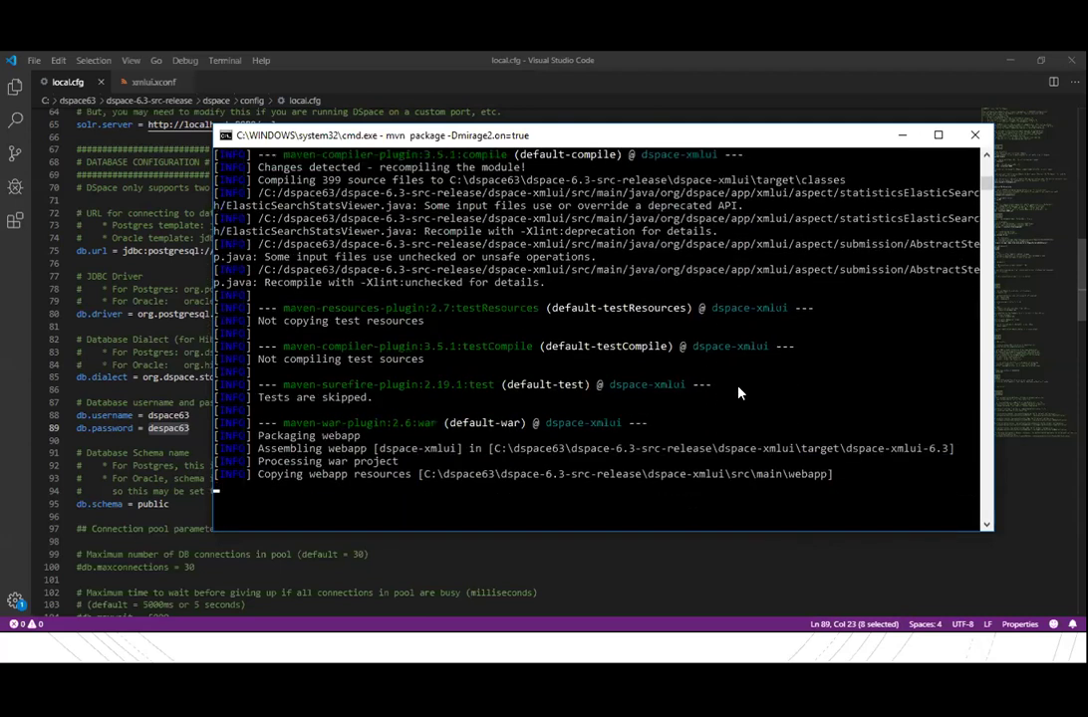
scroll(737, 390, "down", 1)
scroll(737, 391, "down", 1)
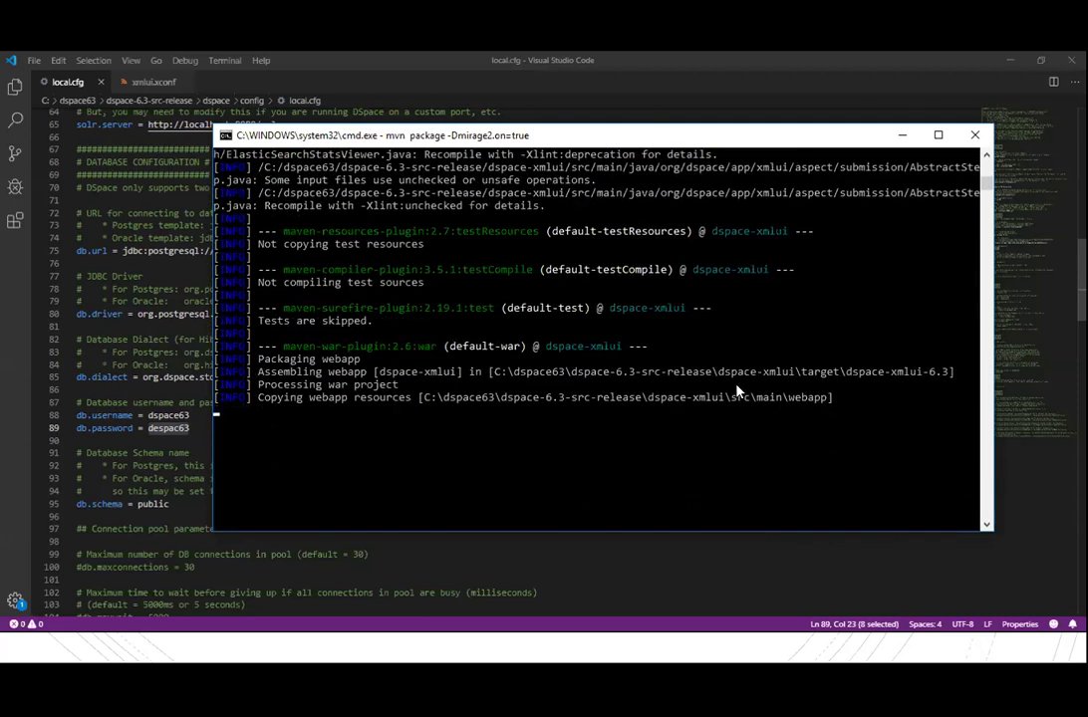
scroll(737, 391, "down", 2)
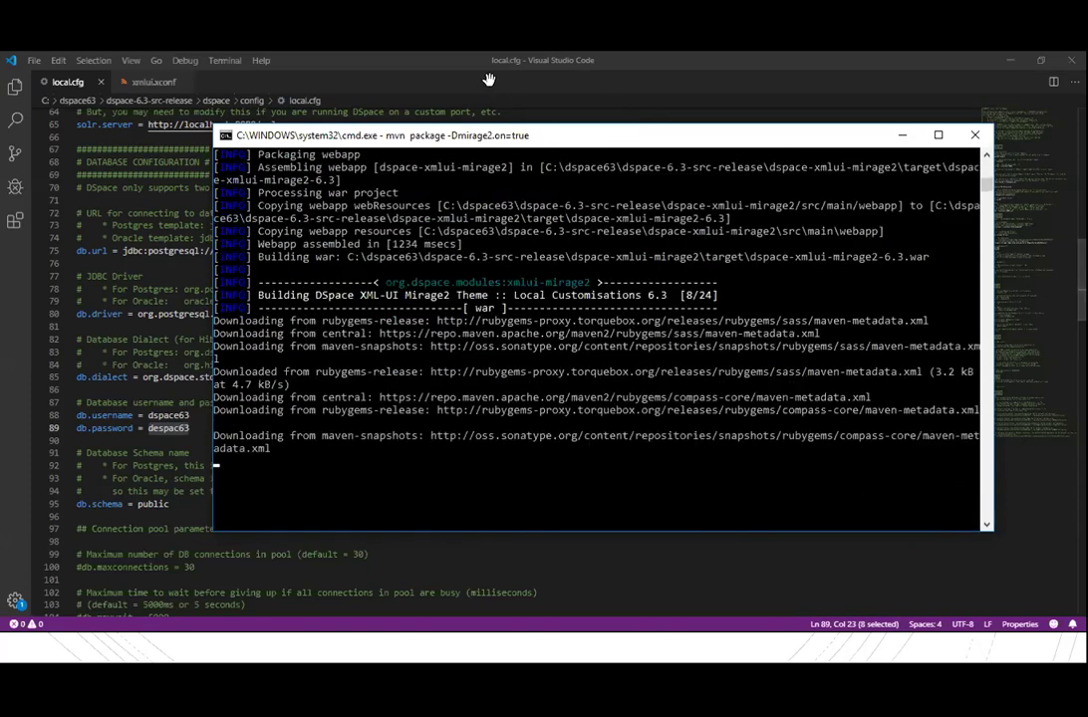
left_click(489, 79)
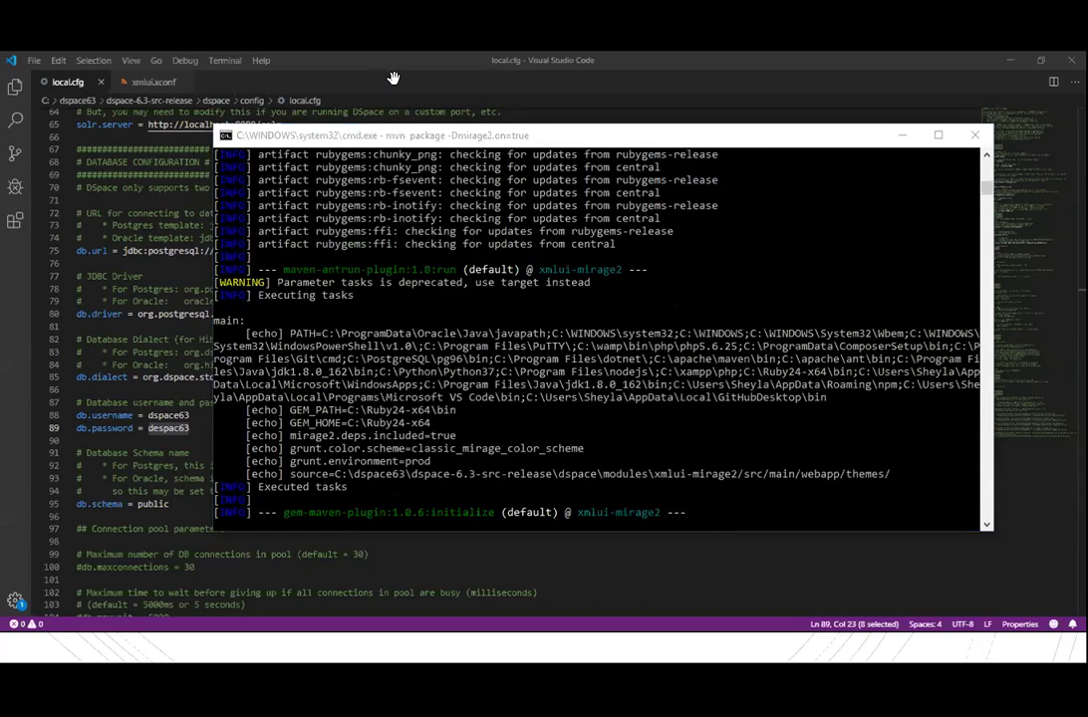
scroll(587, 368, "up", 3)
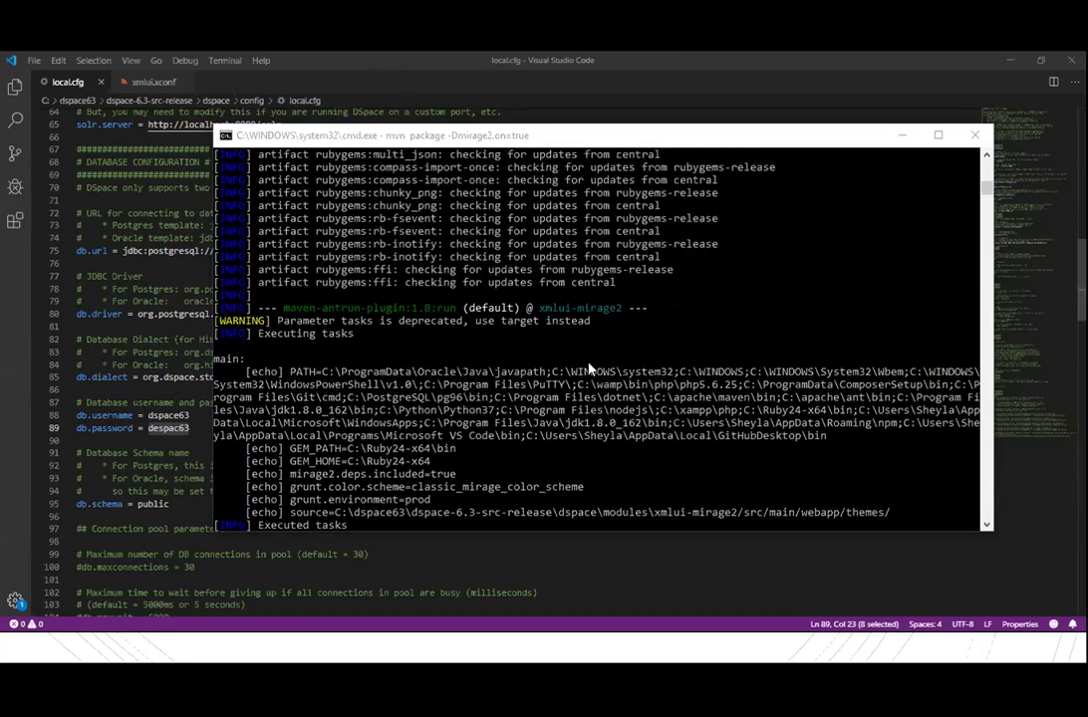
scroll(588, 369, "up", 8)
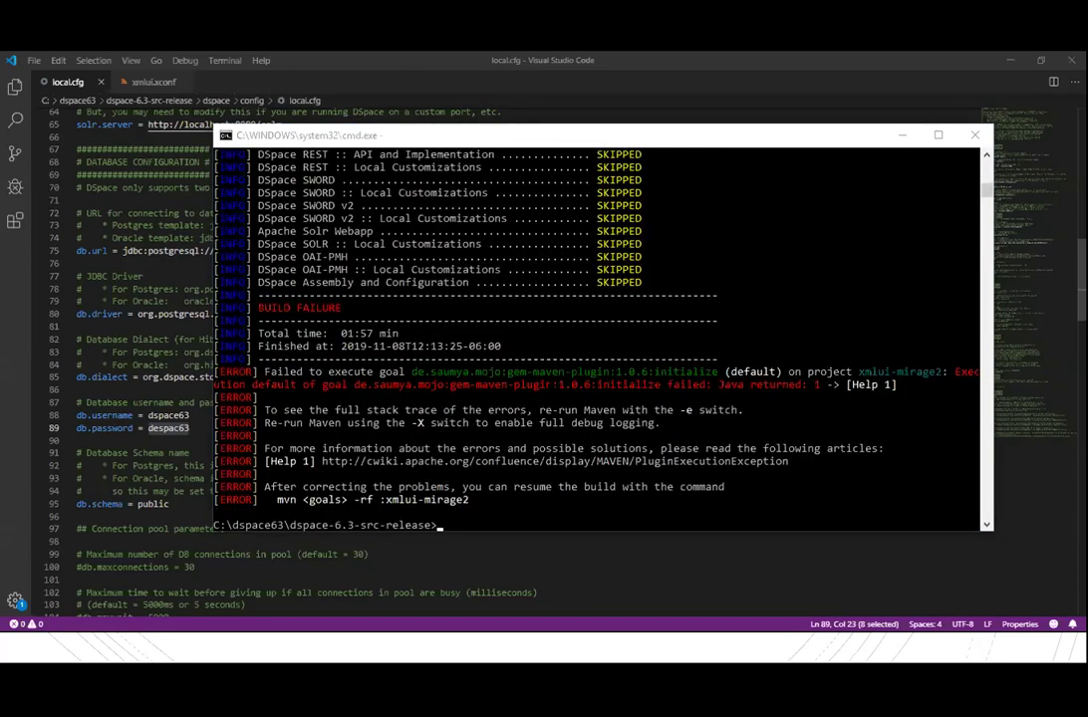
scroll(525, 392, "up", 8)
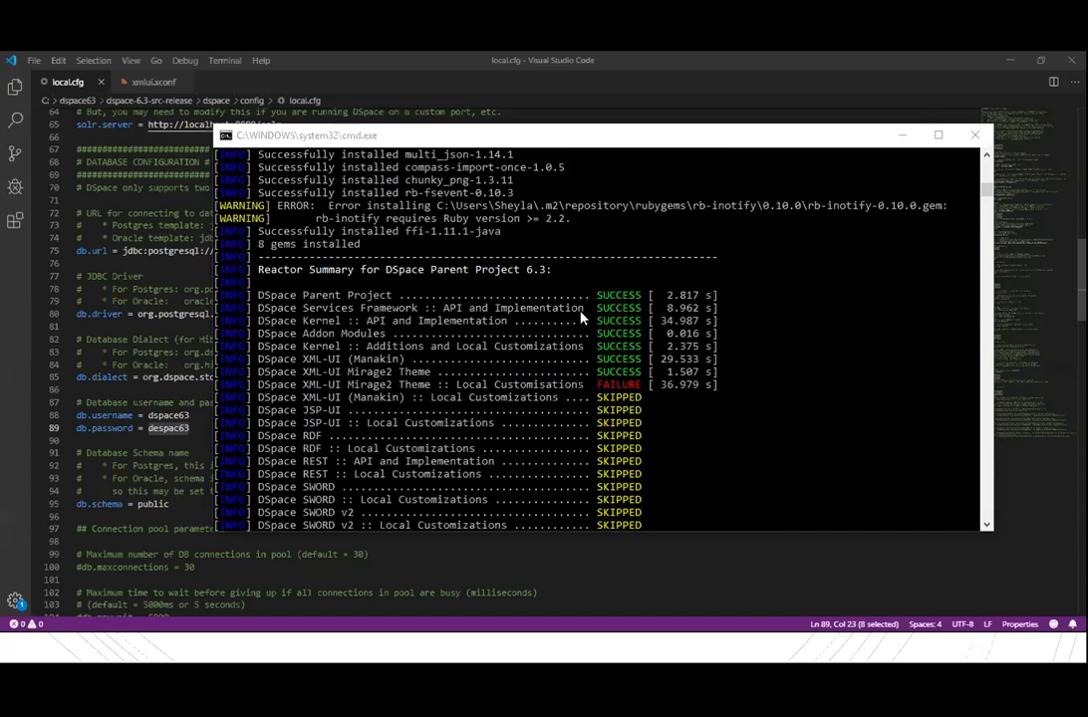
scroll(581, 317, "up", 4)
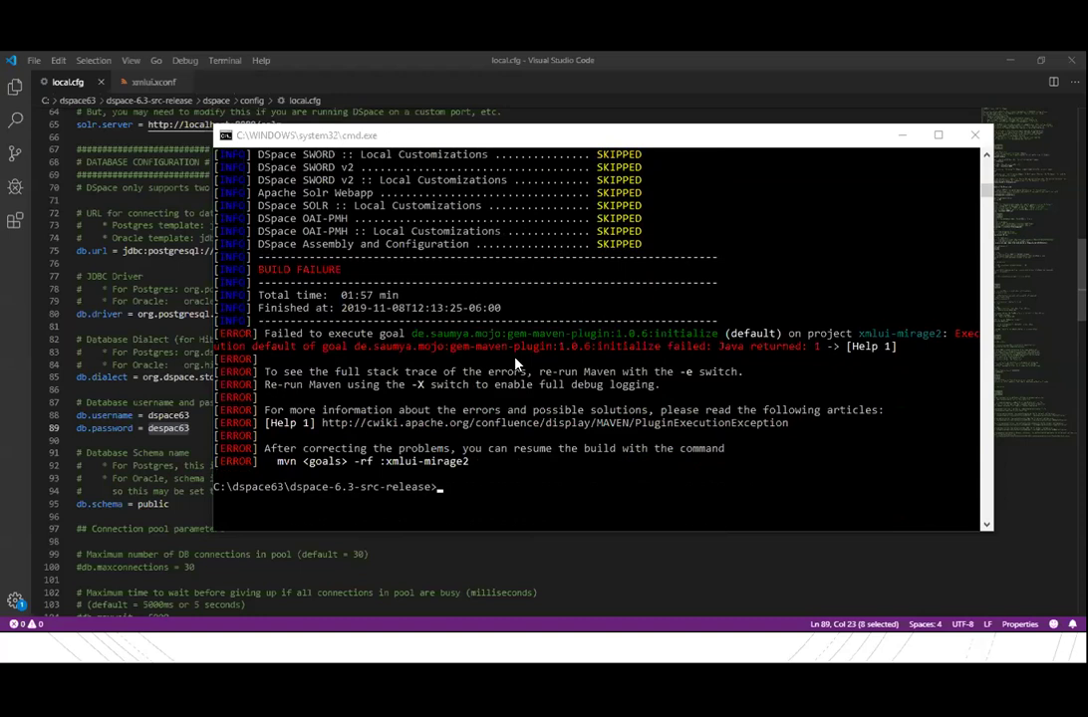
scroll(515, 365, "up", 3)
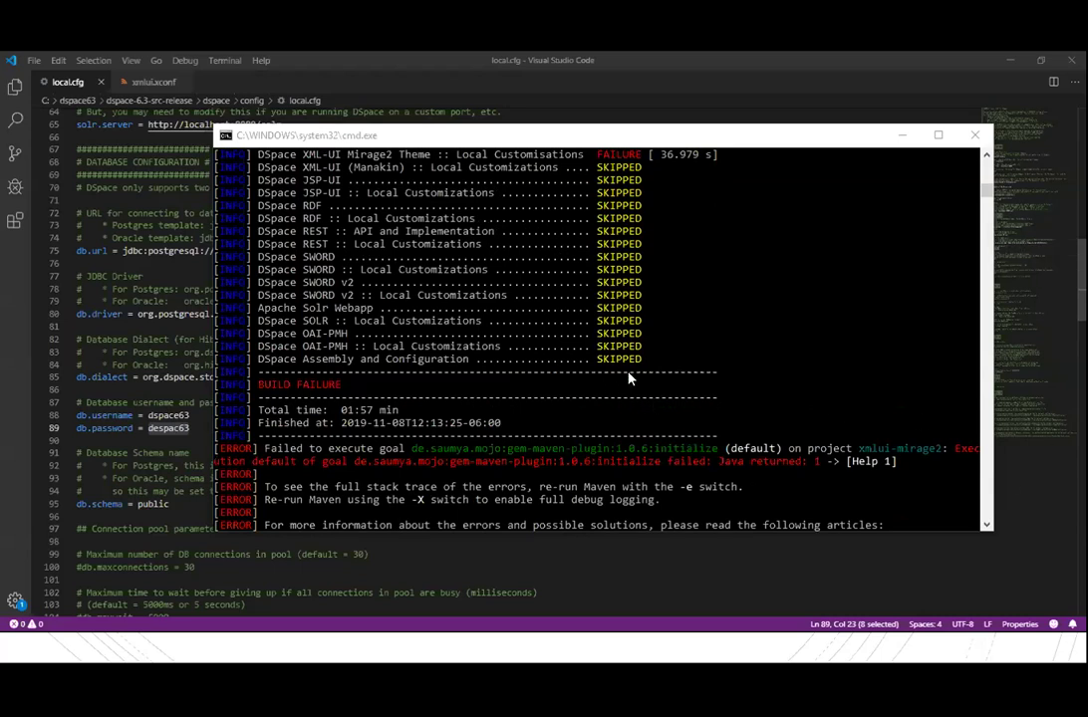
scroll(631, 377, "down", 2)
scroll(661, 404, "up", 1)
scroll(660, 403, "up", 6)
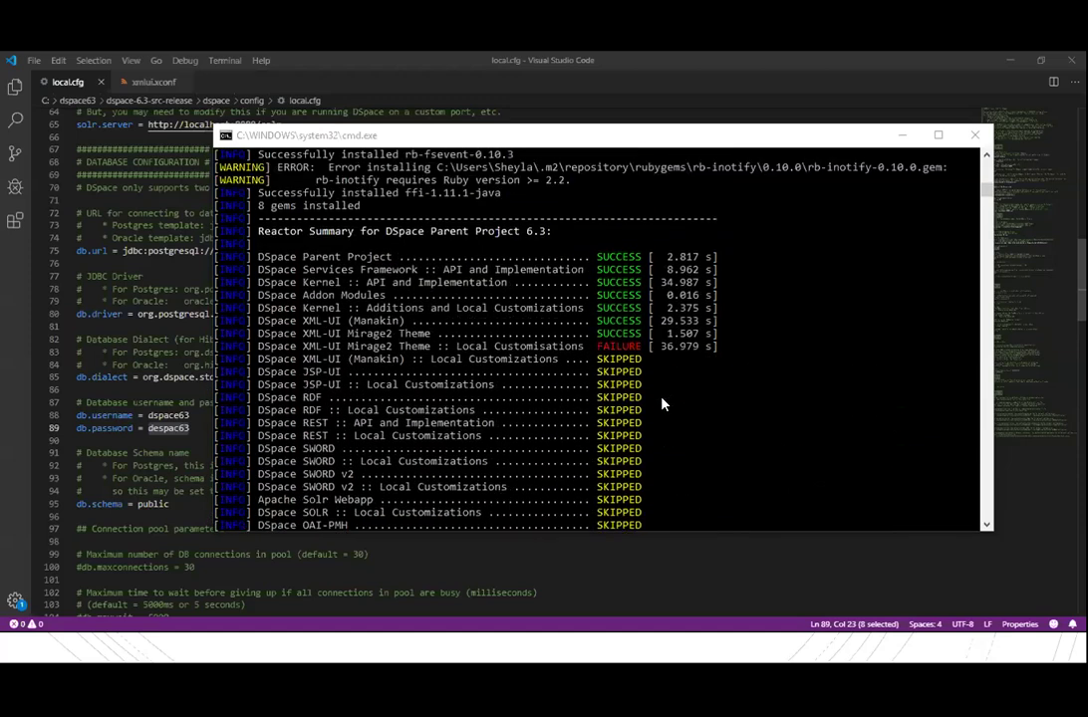
scroll(660, 404, "down", 6)
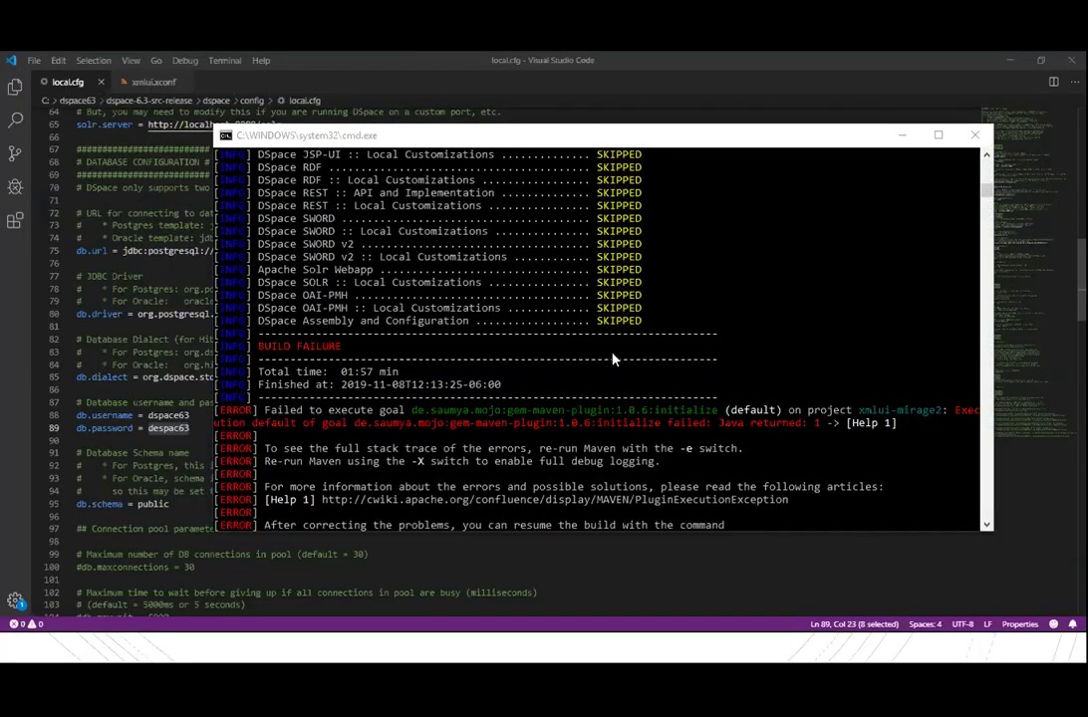
Select 'mvn package -Dmirage2.on=true' in the install docs, then bring up the dspace-6.3-src-release folder
scroll(701, 368, "up", 8)
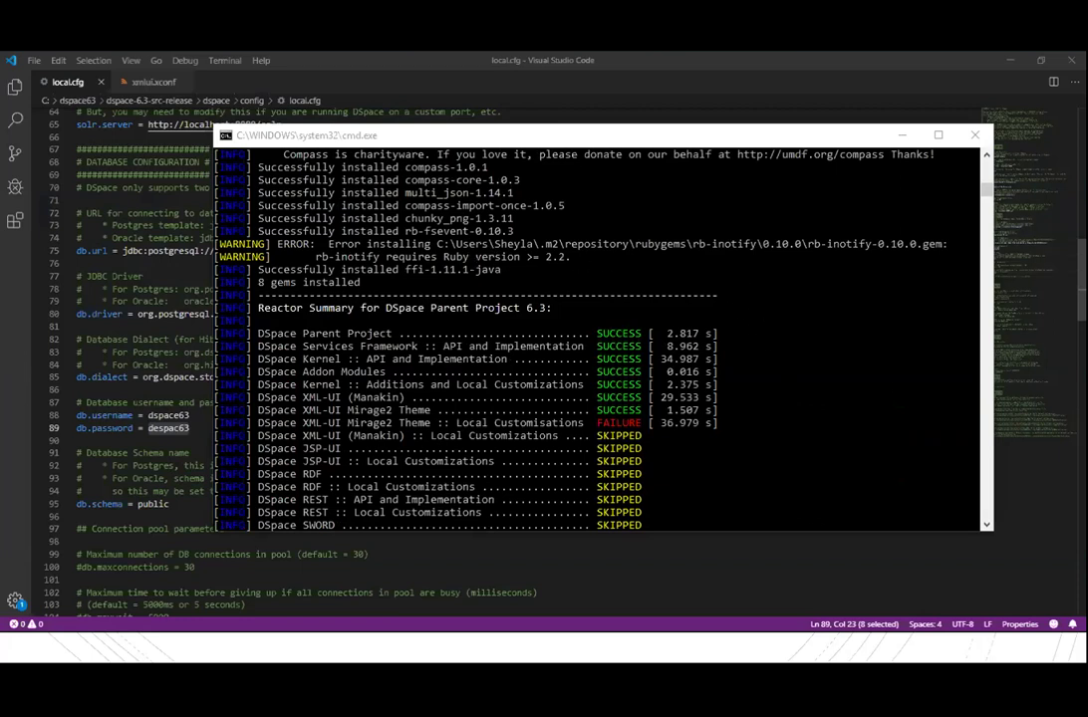
left_click(172, 650)
left_click_drag(337, 455, 502, 455)
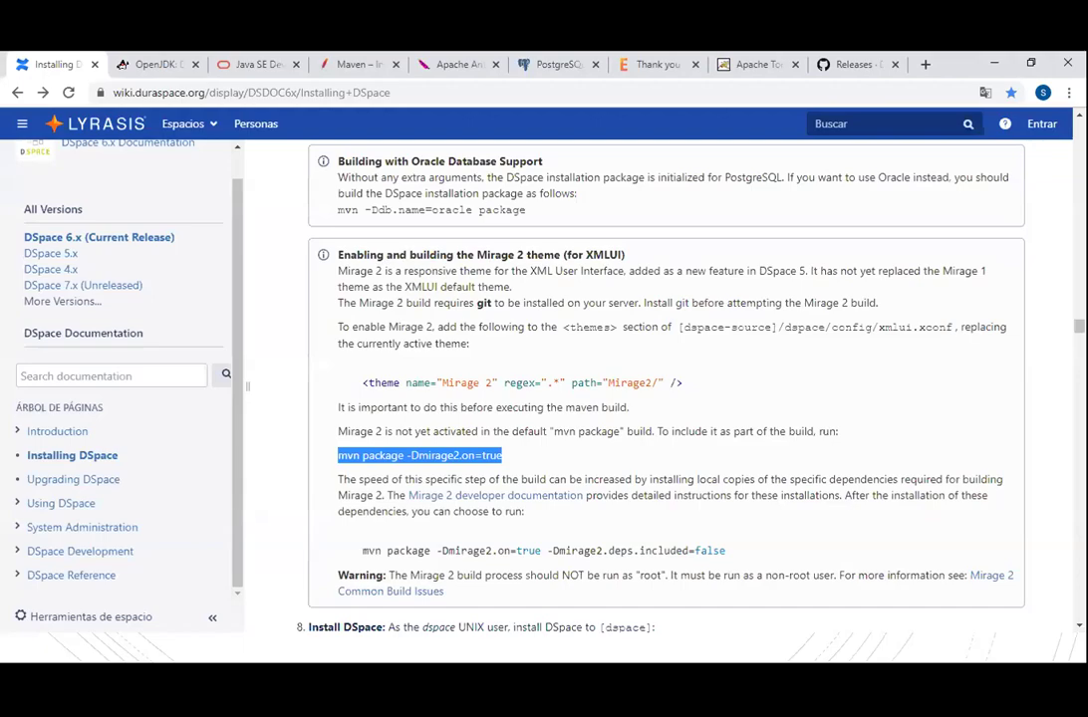
key("alt+Tab")
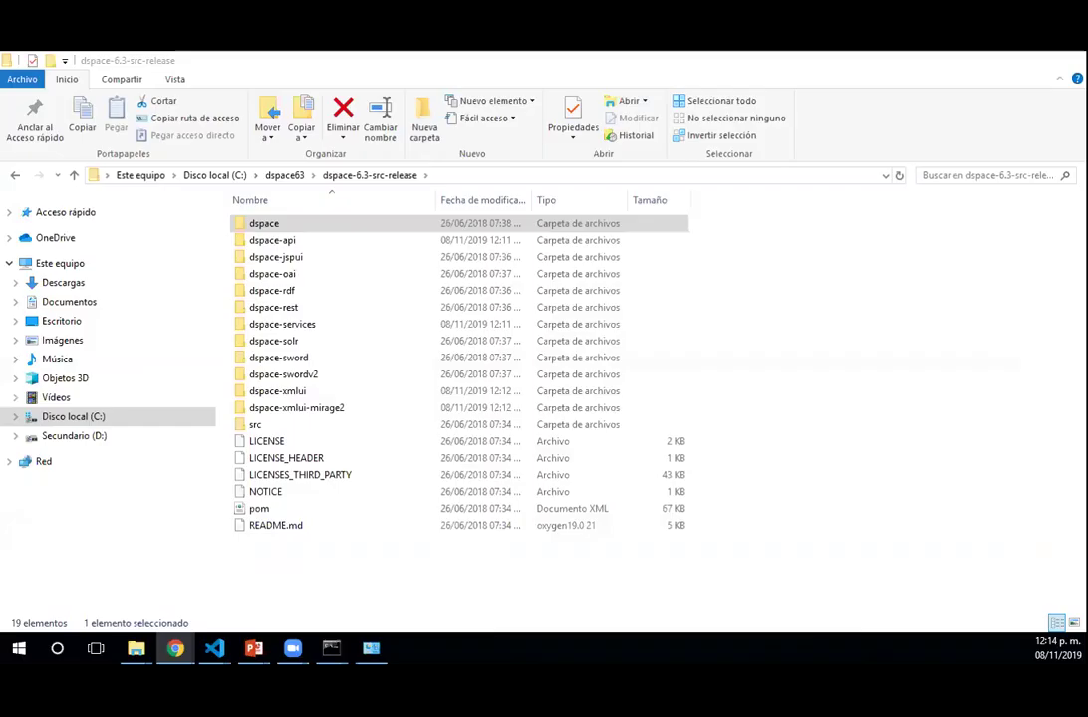
key("super+d")
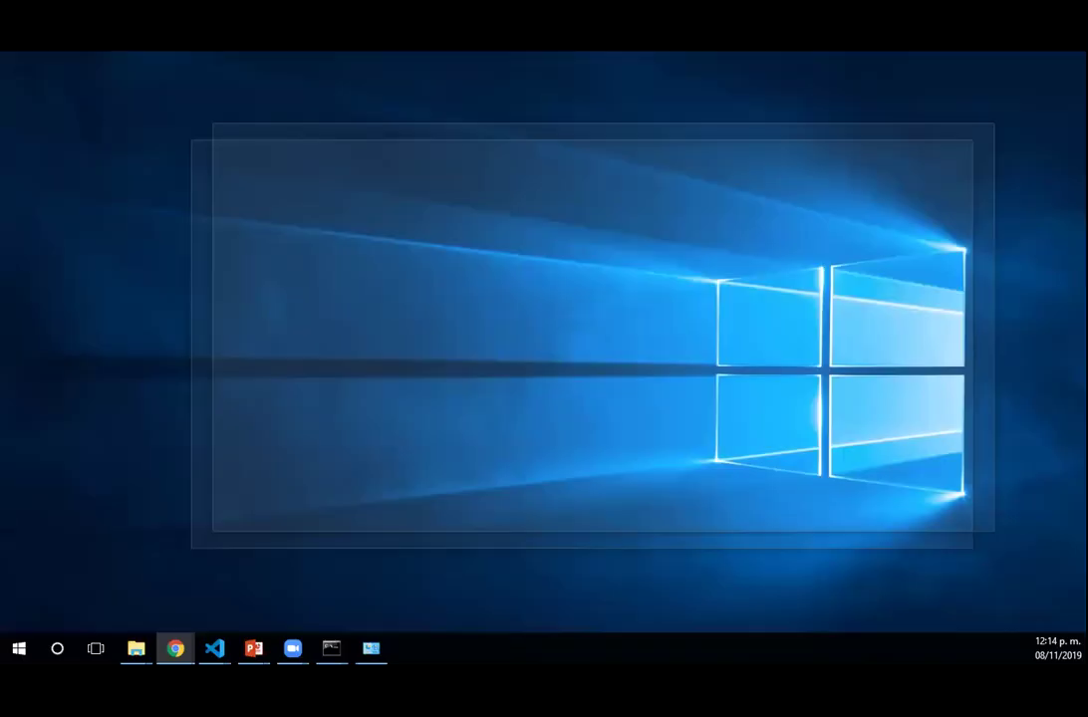
key("alt+Tab")
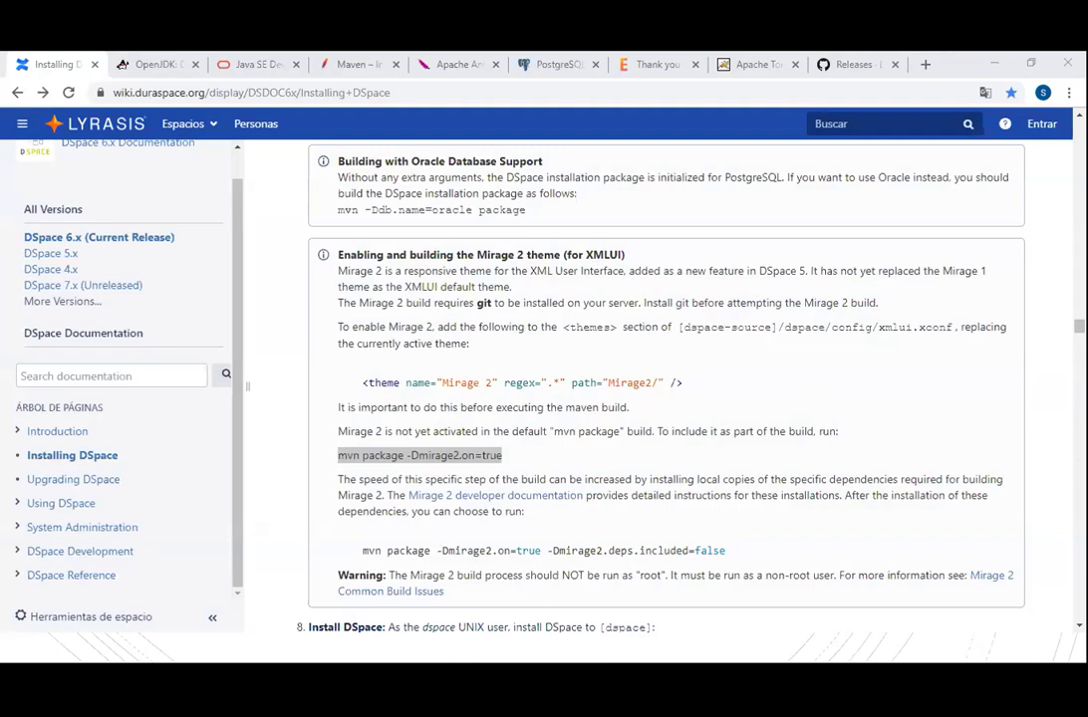
key("alt+Tab")
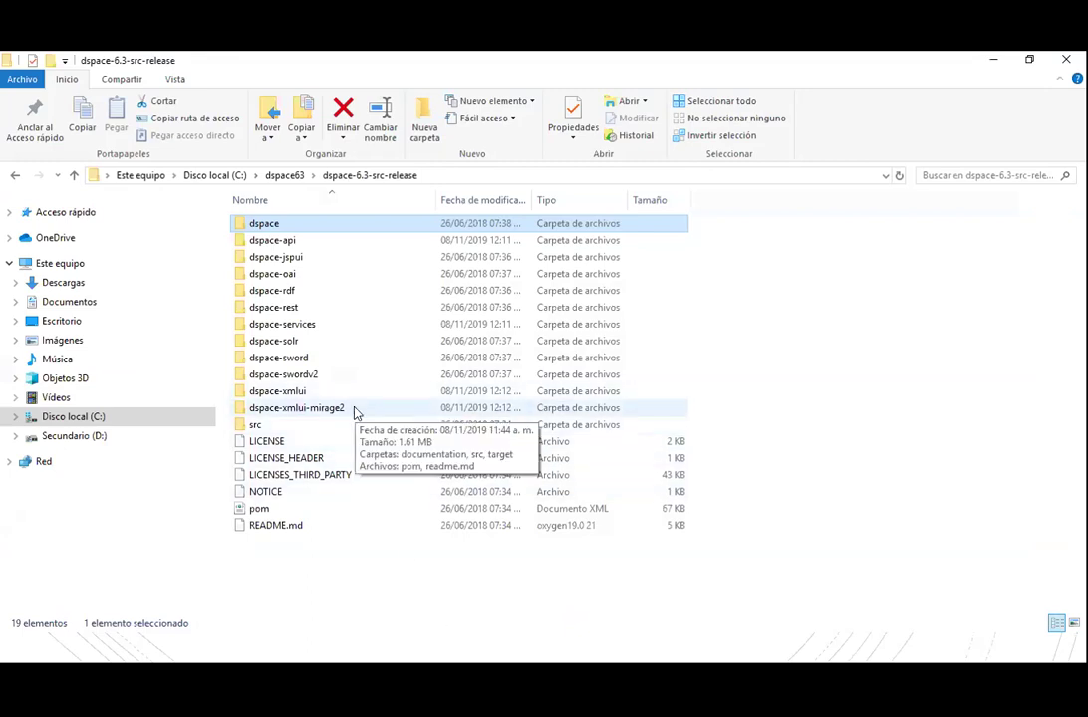
Open dspace > modules > xmlui-mirage2 and launch its pom.xml in Visual Studio Code
double_click(297, 227)
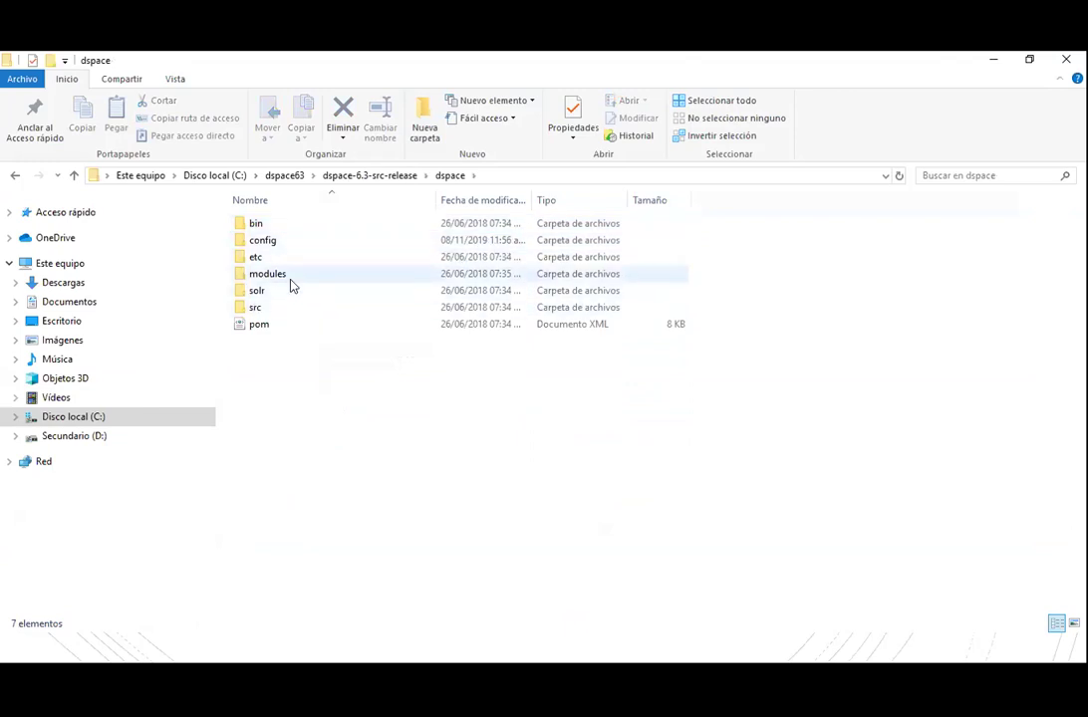
double_click(299, 275)
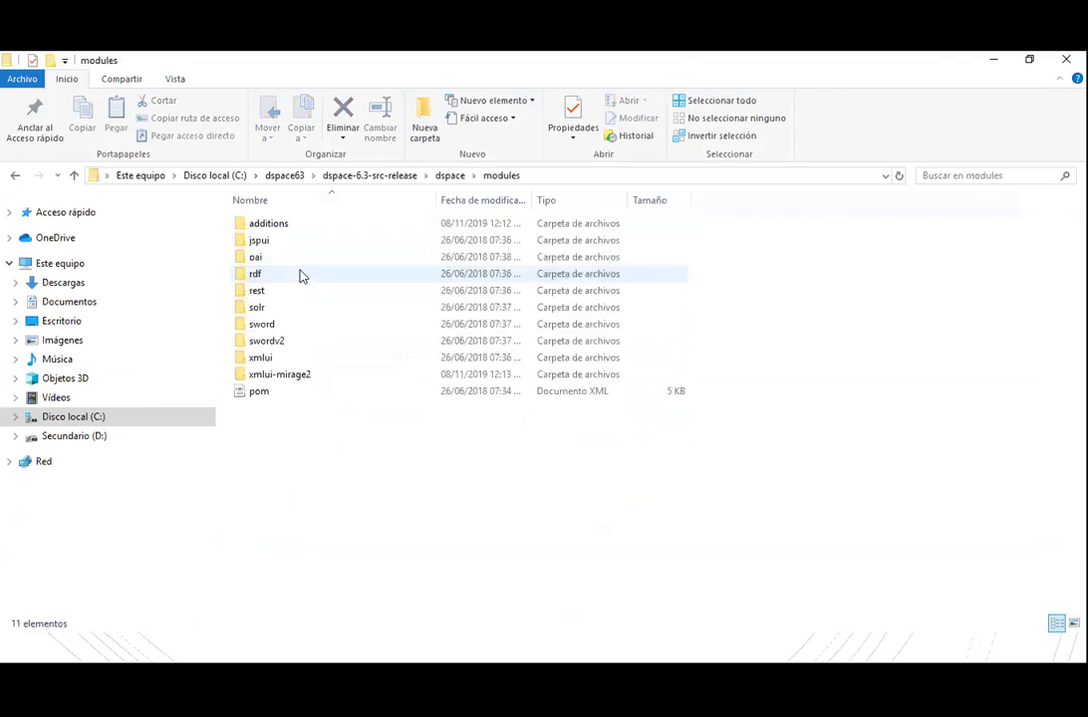
double_click(292, 382)
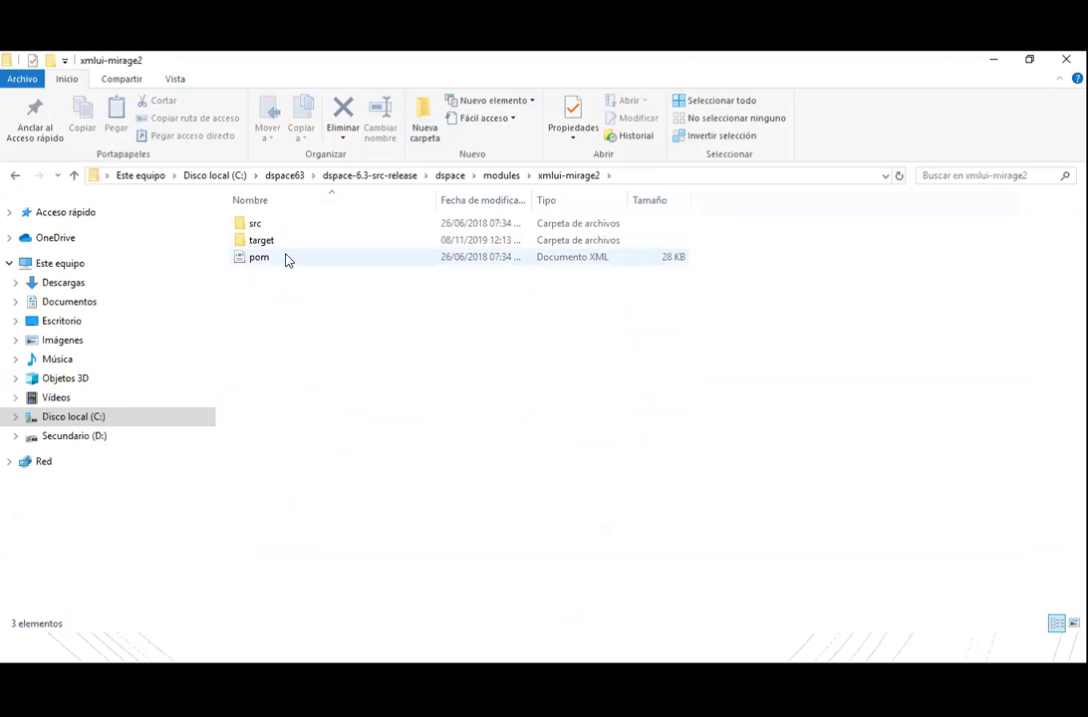
left_click(346, 261)
left_click(647, 101)
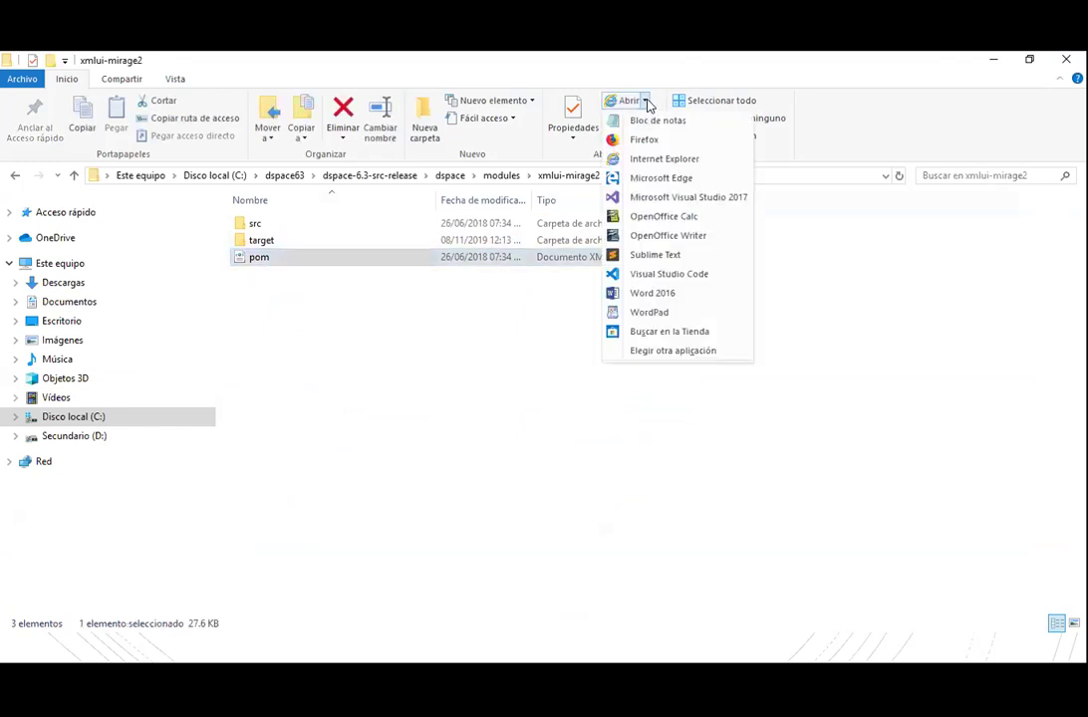
left_click(647, 275)
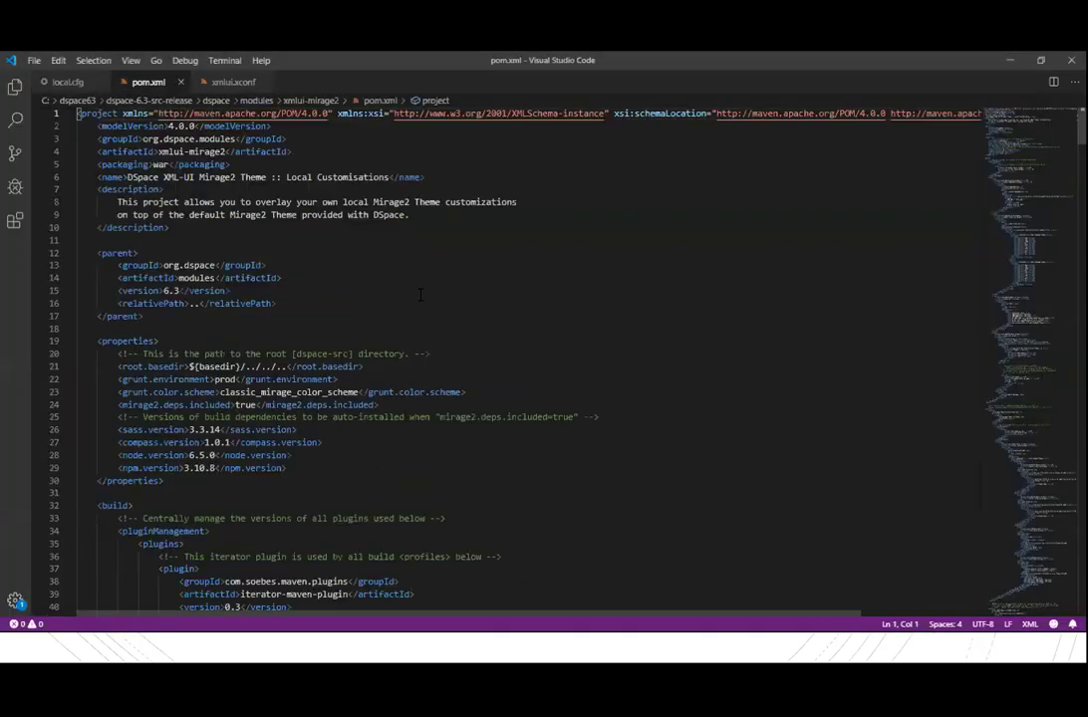
Scroll down pom.xml to the dependencies section at the end of the file
scroll(420, 294, "down", 4)
scroll(419, 294, "down", 10)
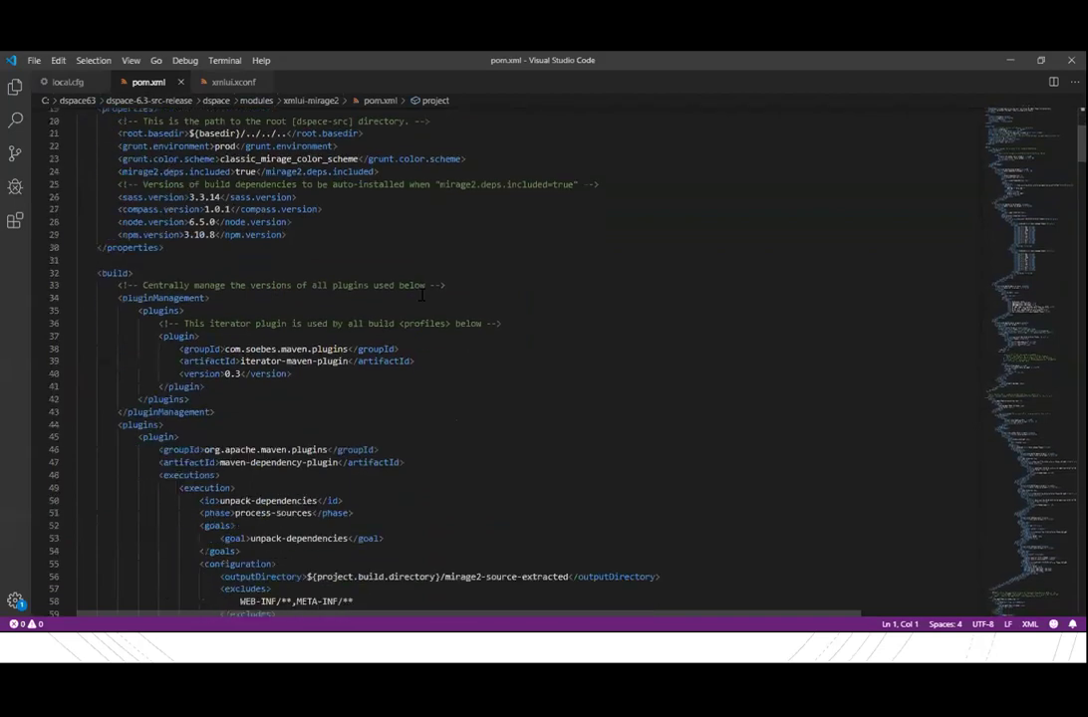
scroll(422, 294, "down", 10)
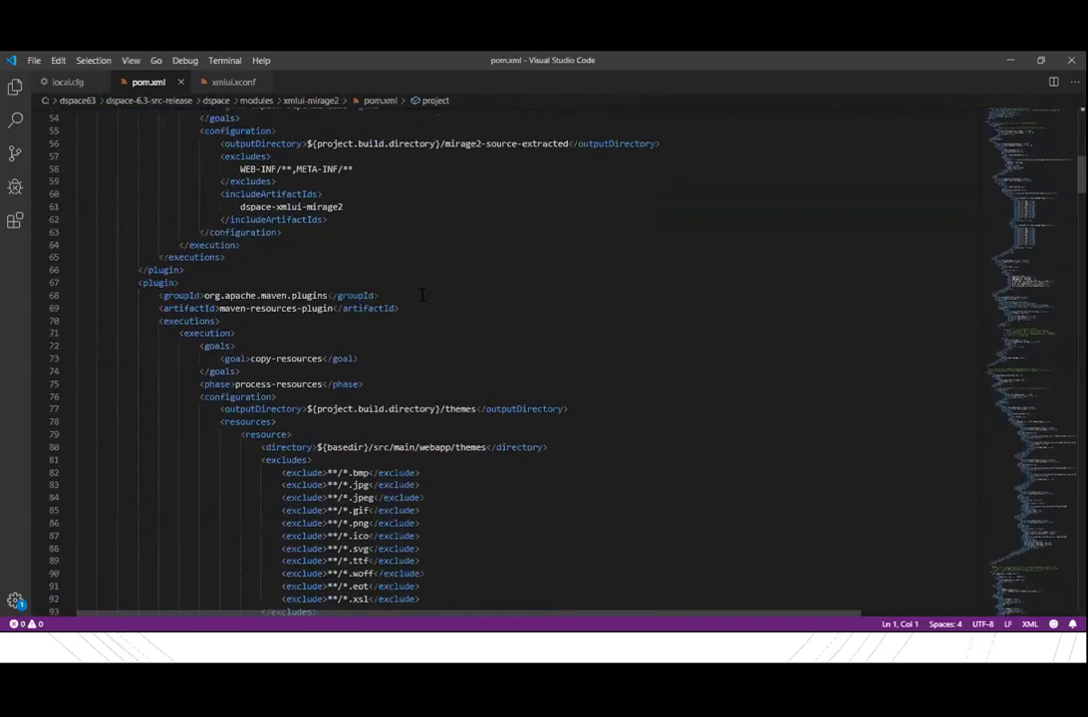
scroll(422, 294, "down", 13)
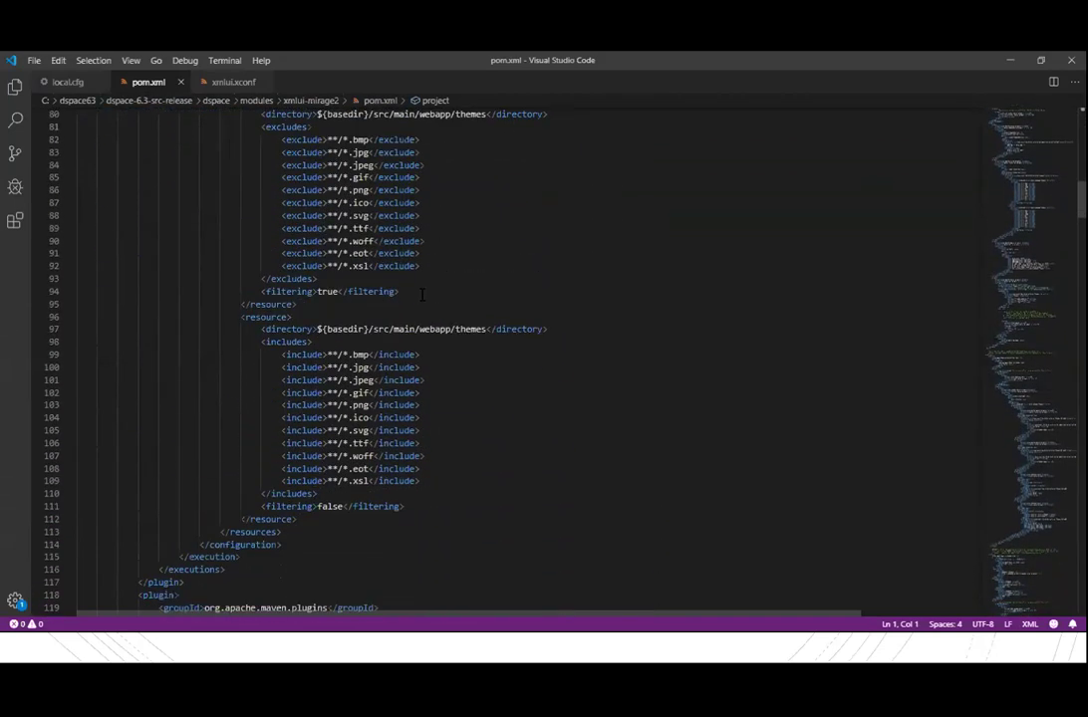
scroll(421, 293, "down", 5)
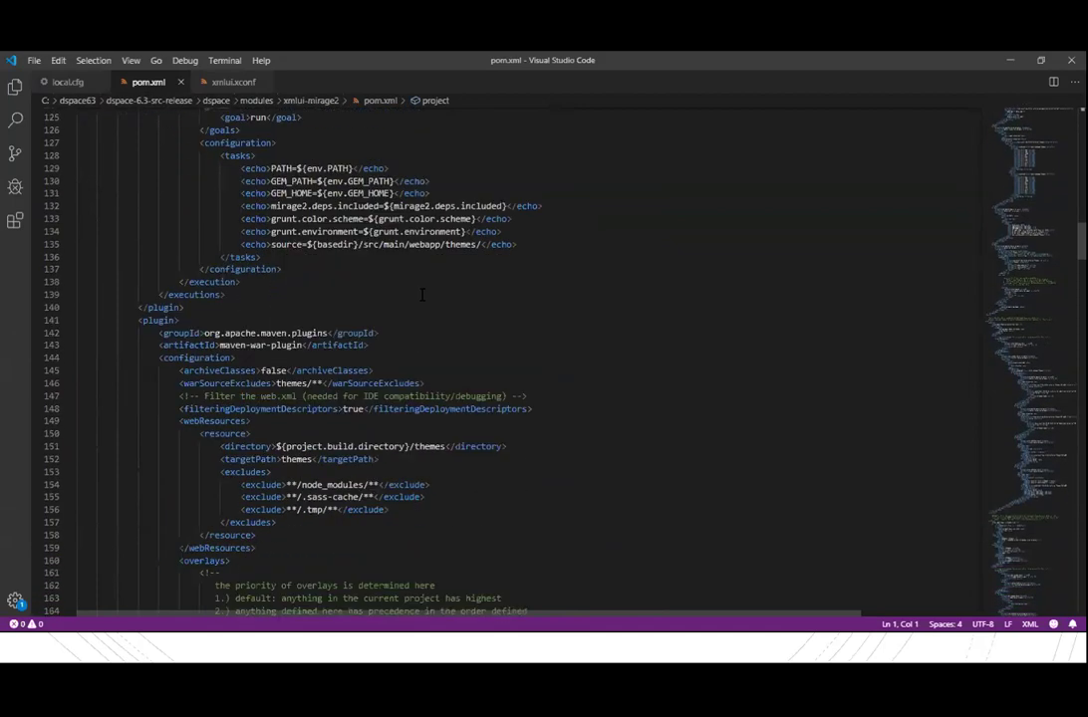
scroll(421, 293, "down", 10)
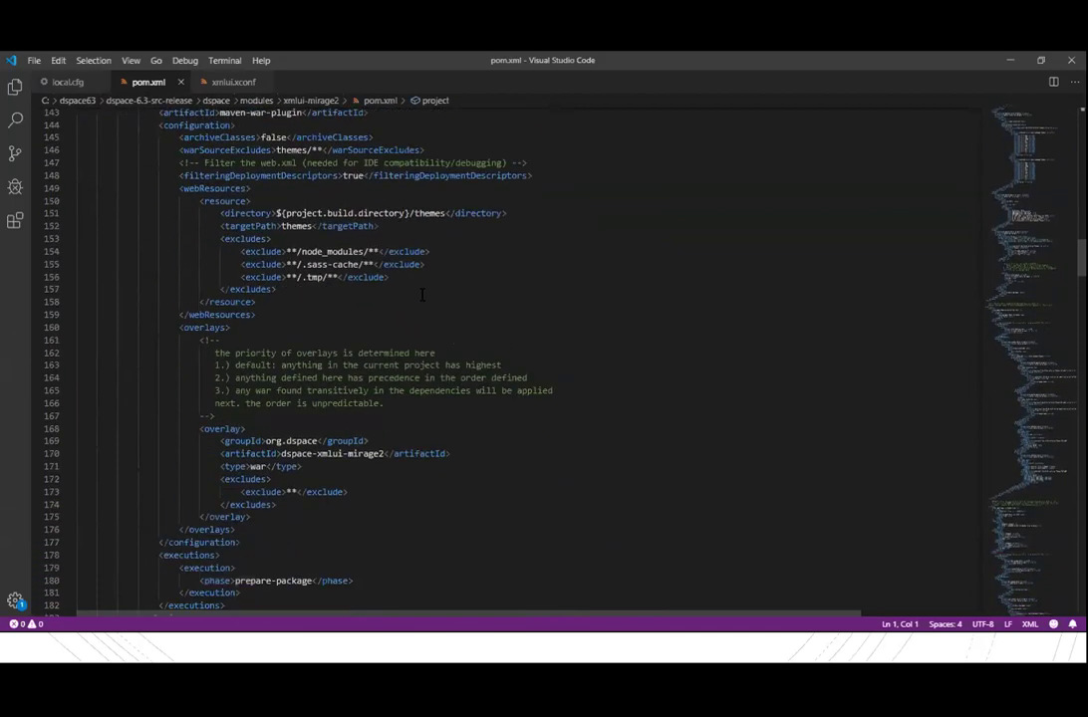
scroll(421, 294, "down", 5)
scroll(422, 294, "down", 15)
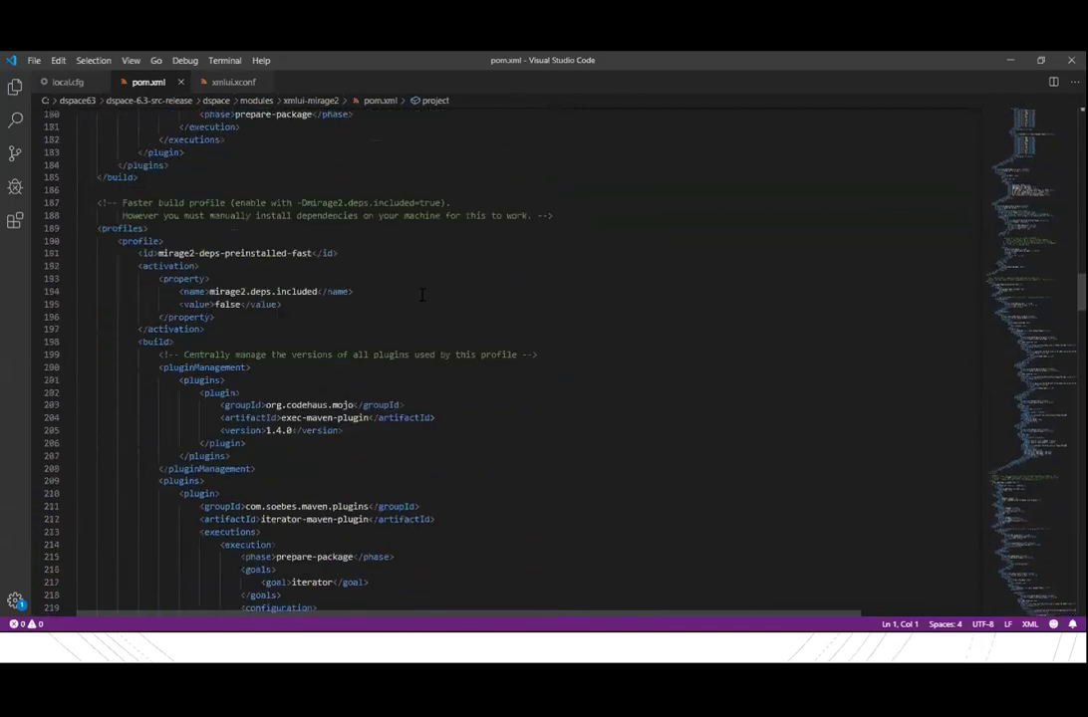
scroll(421, 293, "down", 10)
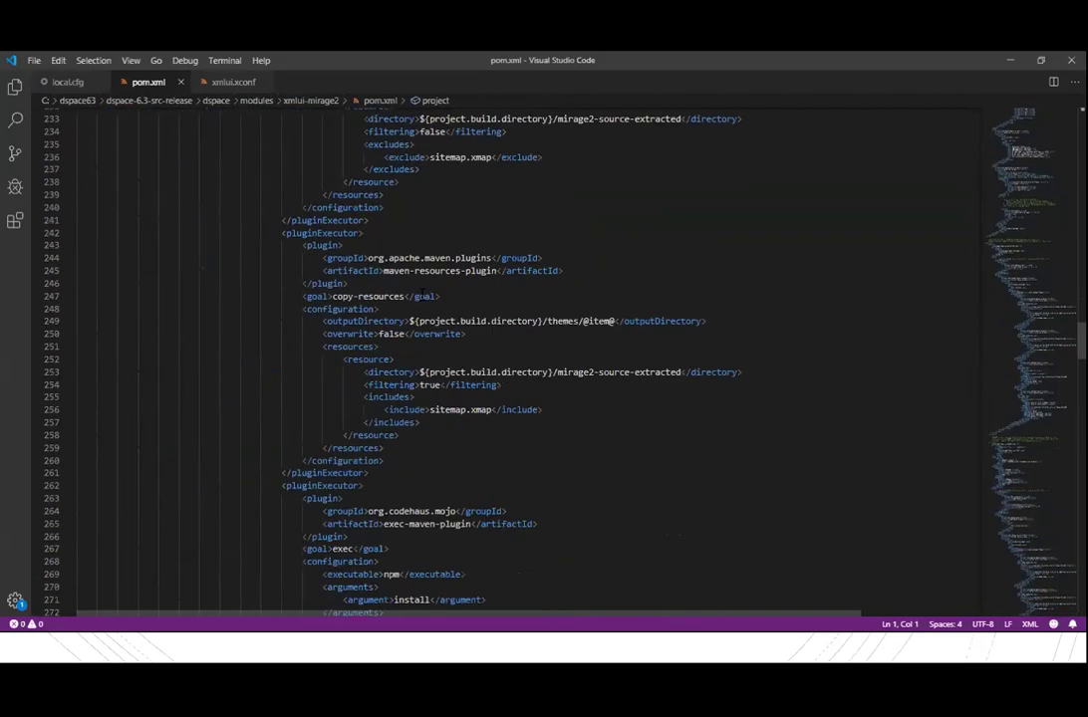
scroll(446, 336, "up", 10)
scroll(427, 383, "down", 3)
scroll(389, 313, "down", 18)
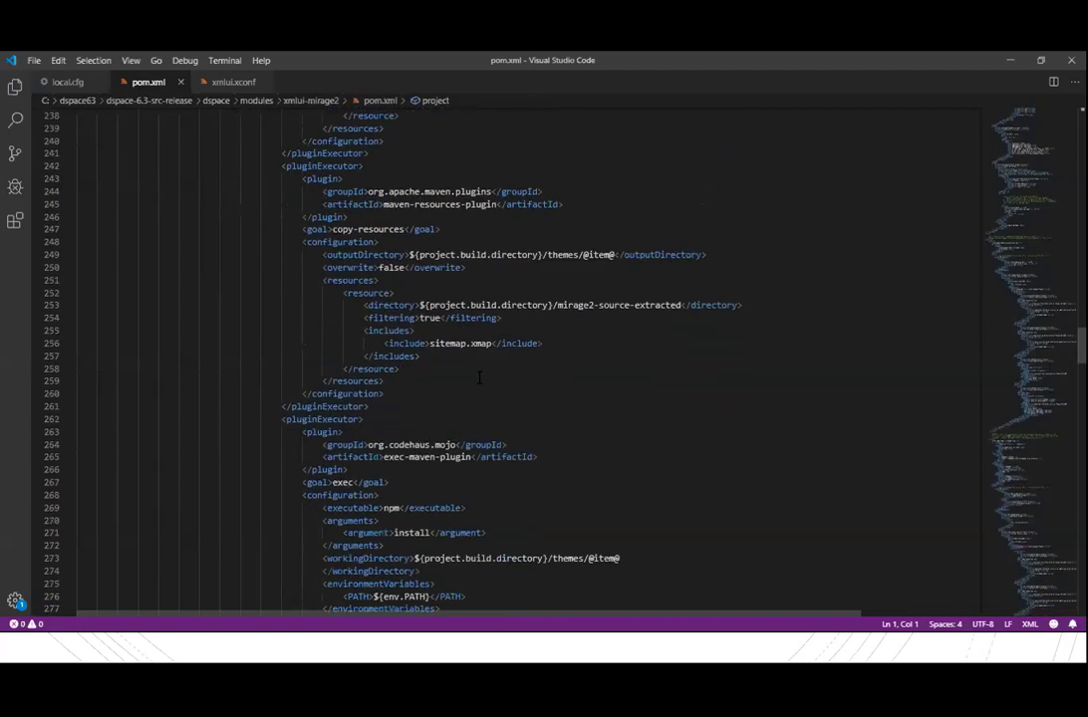
scroll(479, 375, "down", 12)
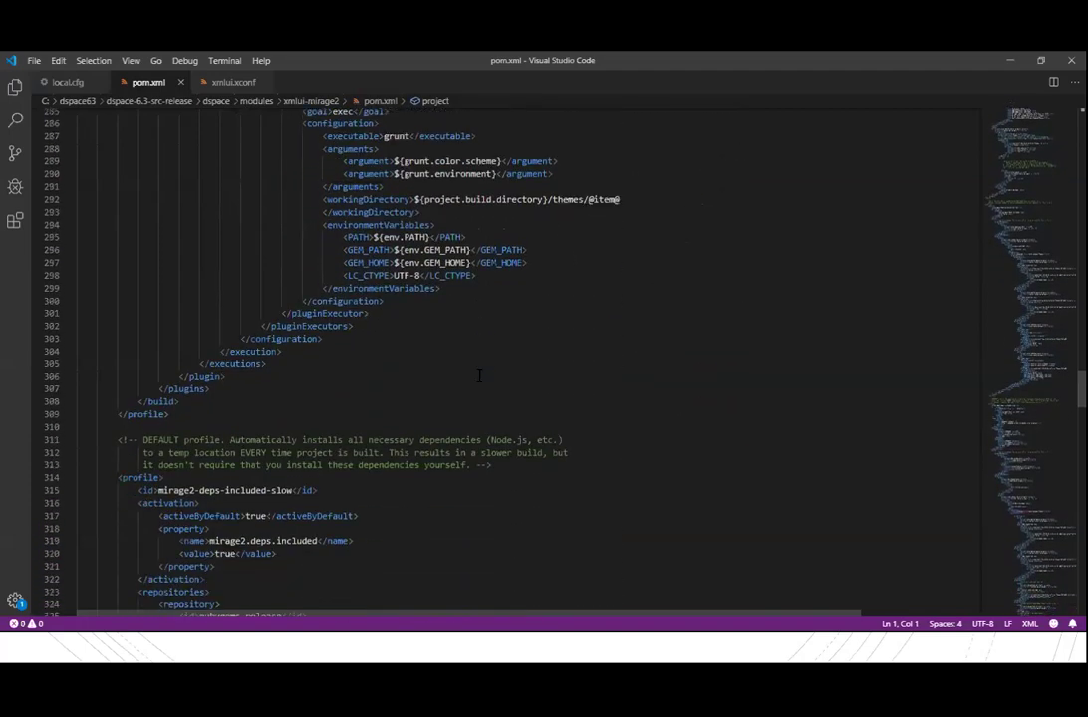
scroll(479, 376, "down", 20)
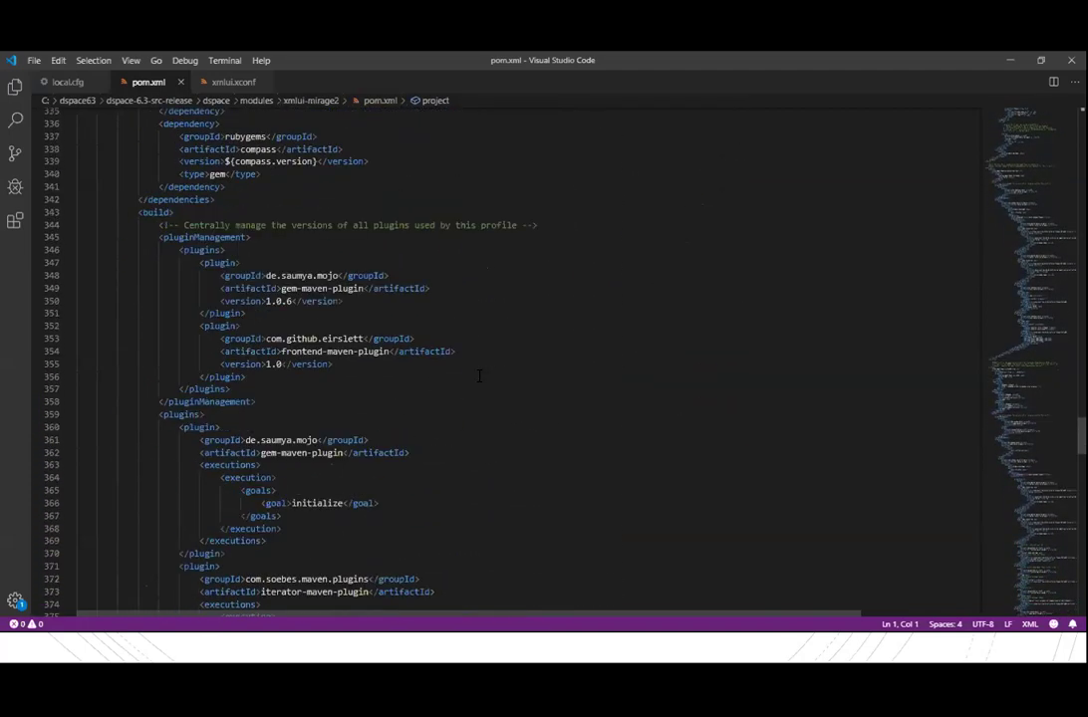
scroll(477, 380, "down", 20)
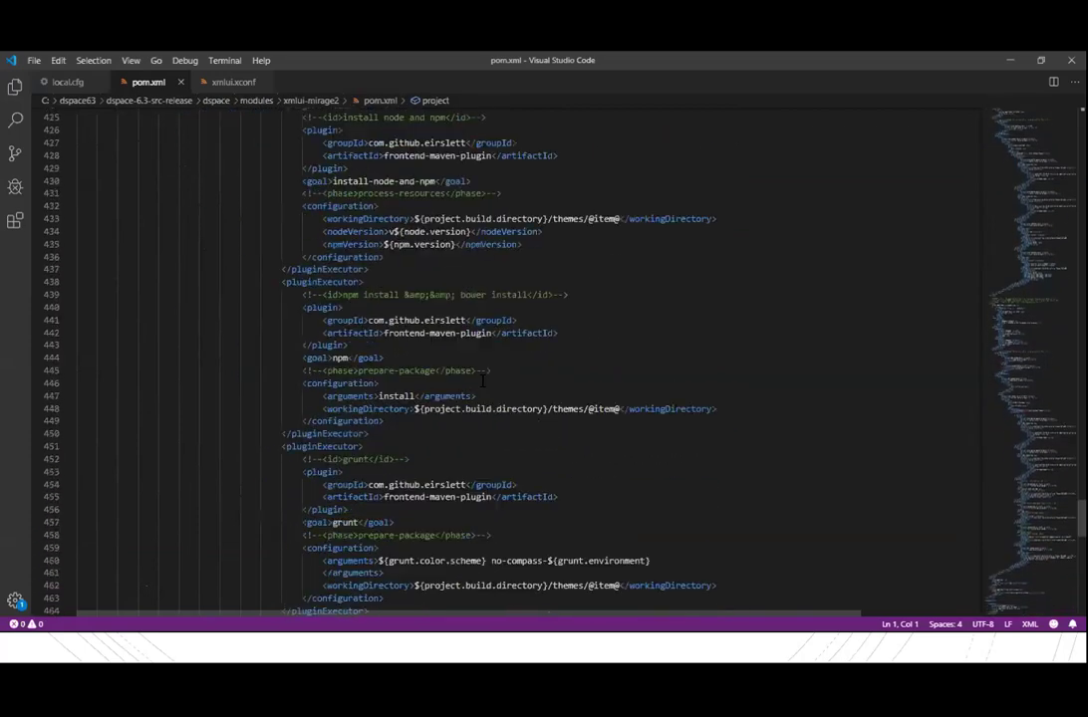
scroll(477, 367, "down", 11)
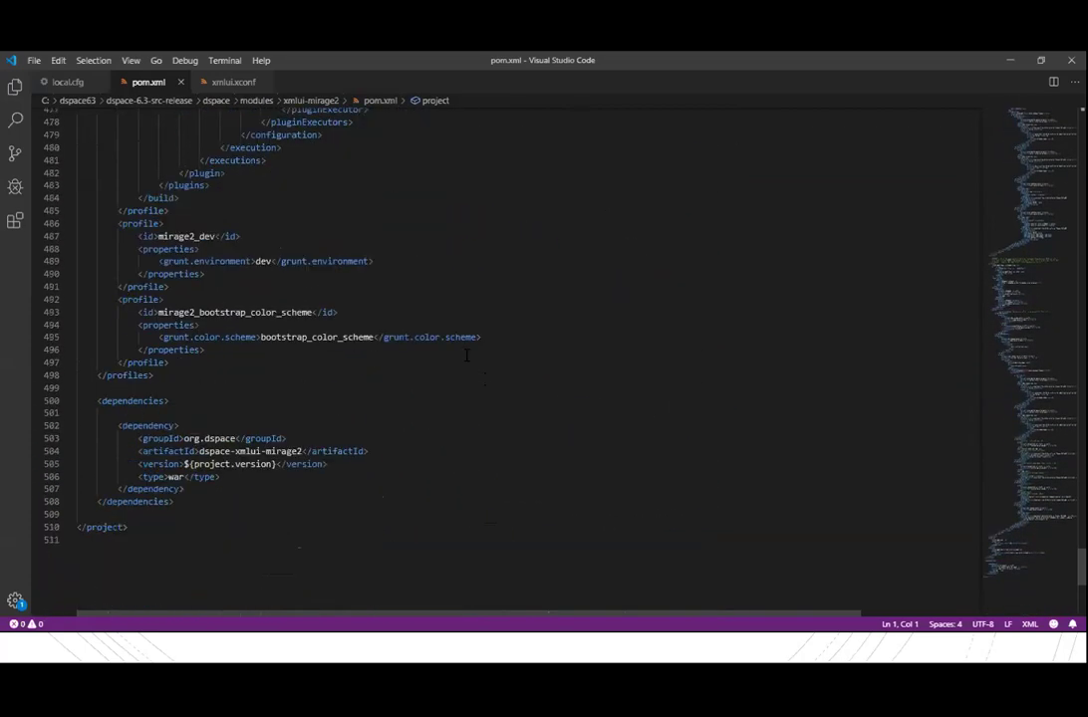
Paste a rubygems rb-inotify gem dependency after the dspace-xmlui-mirage2 dependency on line 507
left_click(200, 289)
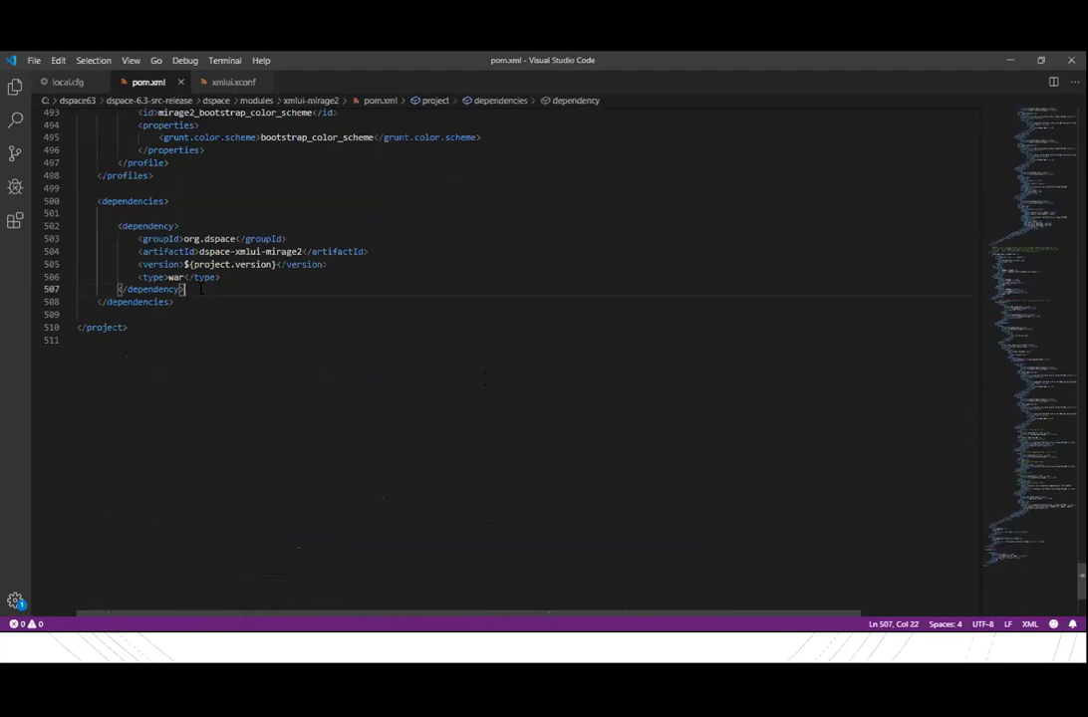
key("Return")
type("<dependency>             <groupId>rubygems</groupId>             <artifactId>rb-inotify</artifactId>             <version>0.9.10</version>             <type>gem</type>          </dependency>")
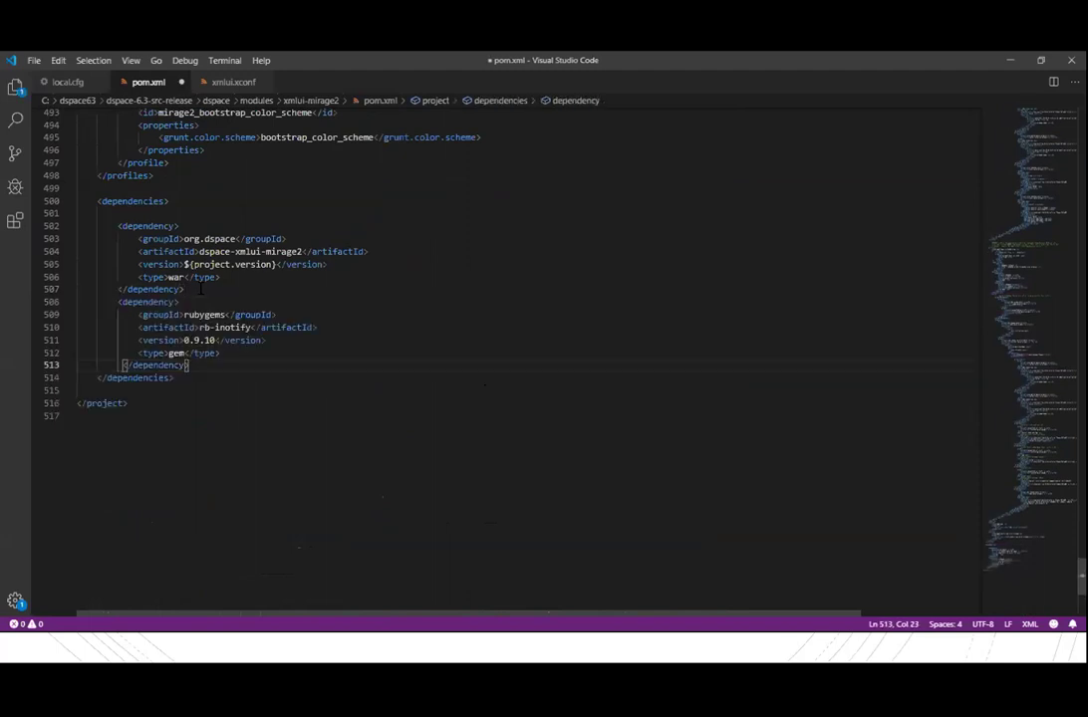
double_click(232, 327)
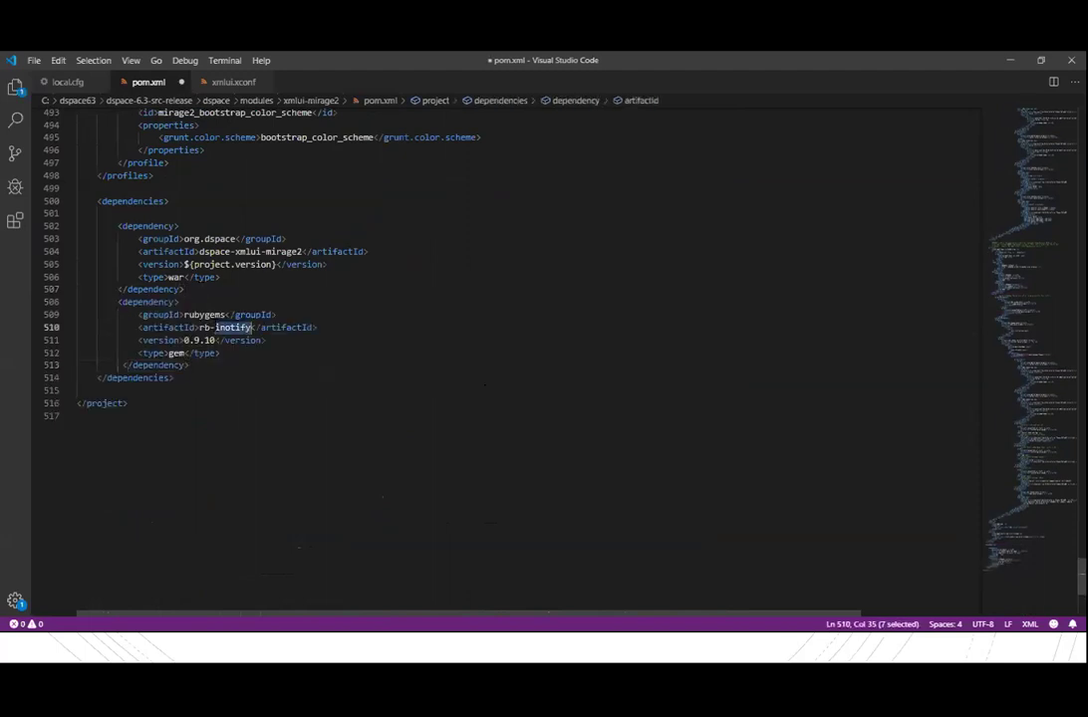
key("ctrl+Left")
key("ctrl+Left")
key("ctrl+shift+Right")
key("ctrl+shift+Right")
Confirm the rb-inotify version reads 0.9.10 and save pom.xml
triple_click(204, 339)
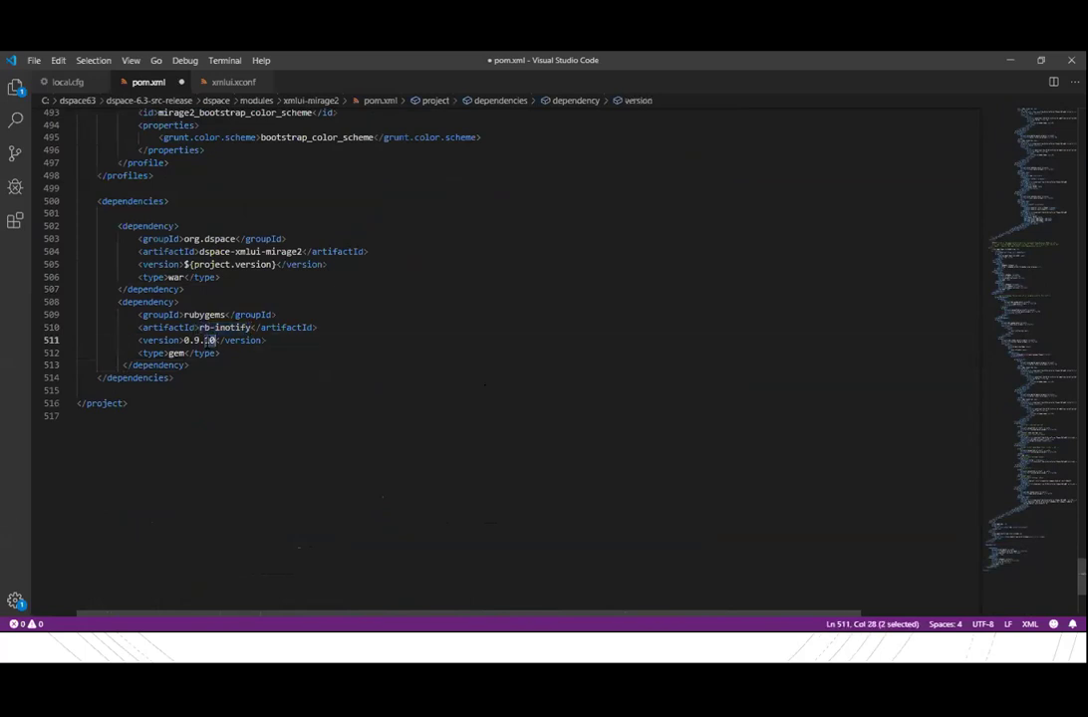
left_click(333, 340)
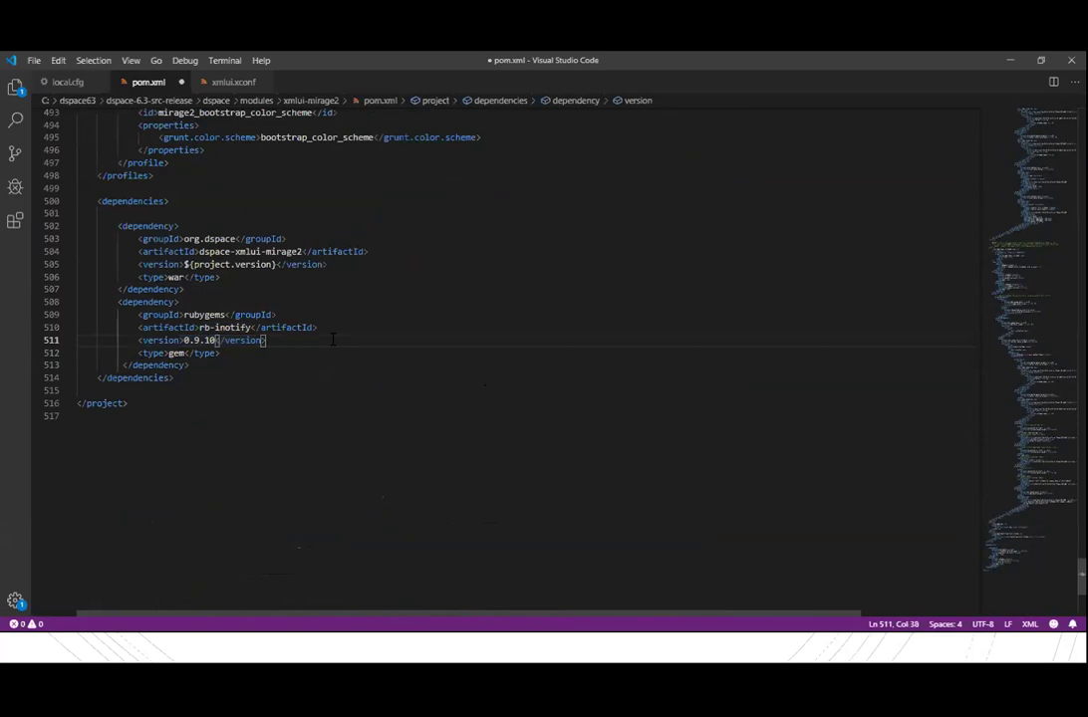
key("ctrl+s")
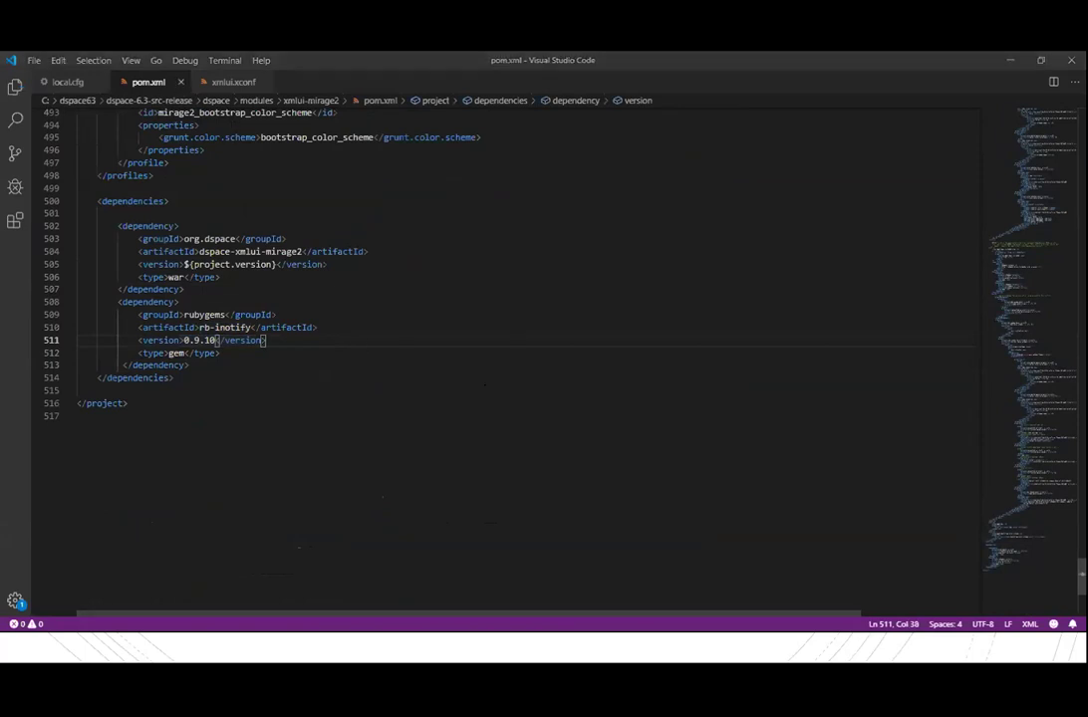
key("alt+Tab")
Recall 'mvn package -Dmirage2.on=true' in the console and rerun the Mirage 2 build
left_click(721, 424)
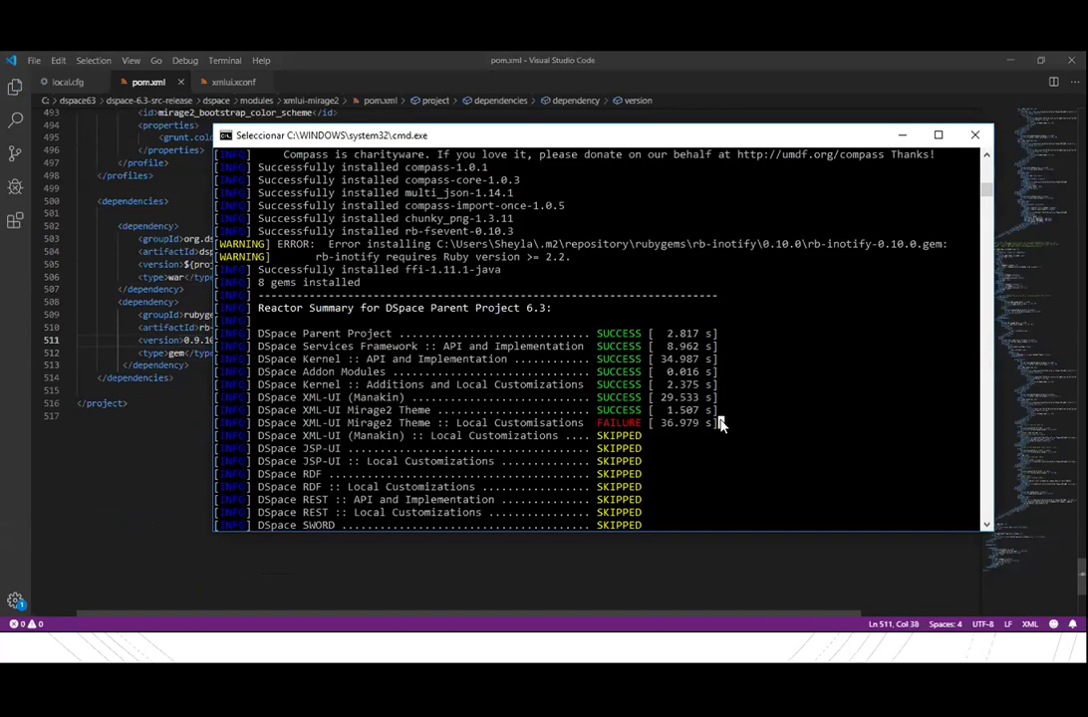
key("Escape")
key("Up")
key("Return")
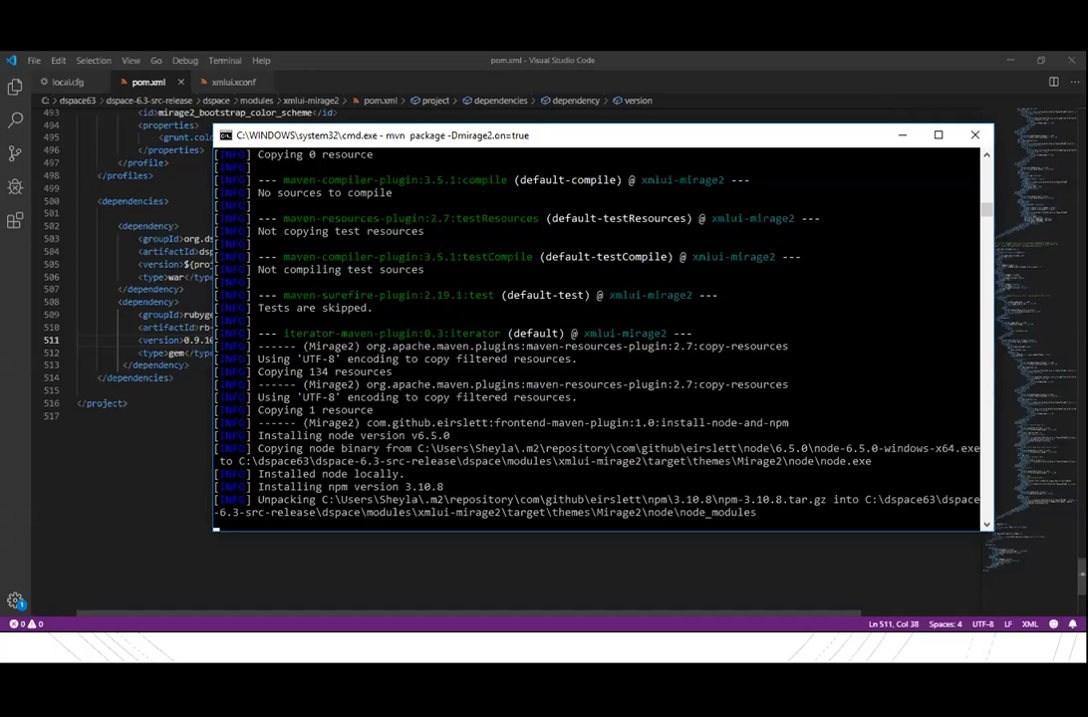
key("super+d")
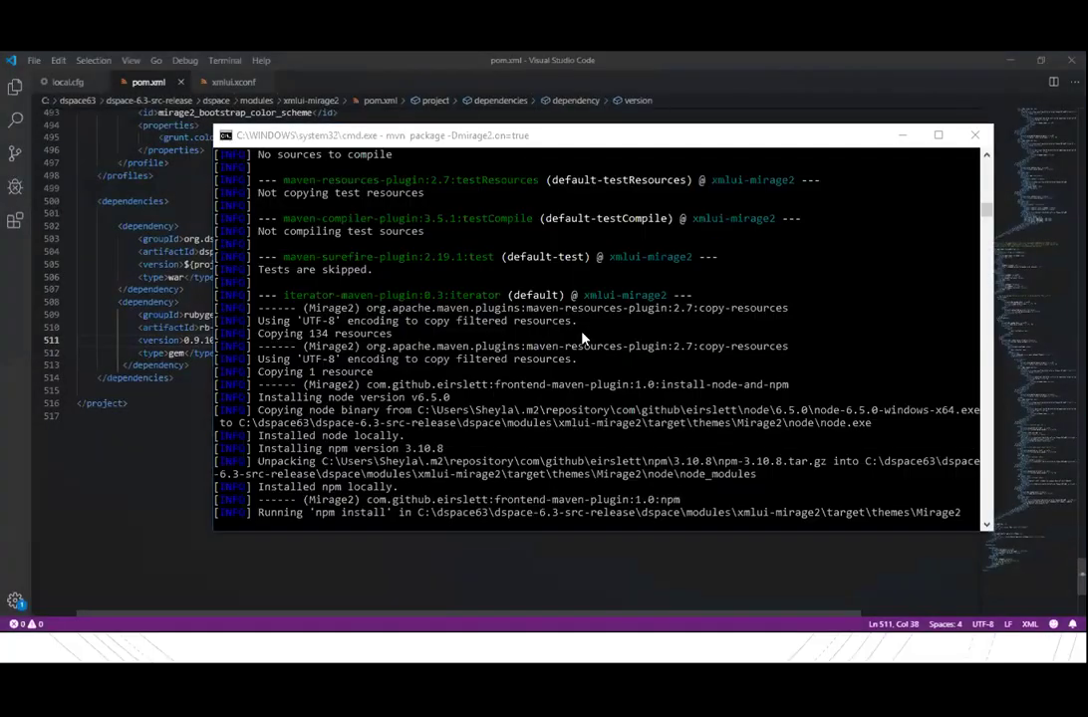
left_click(583, 339)
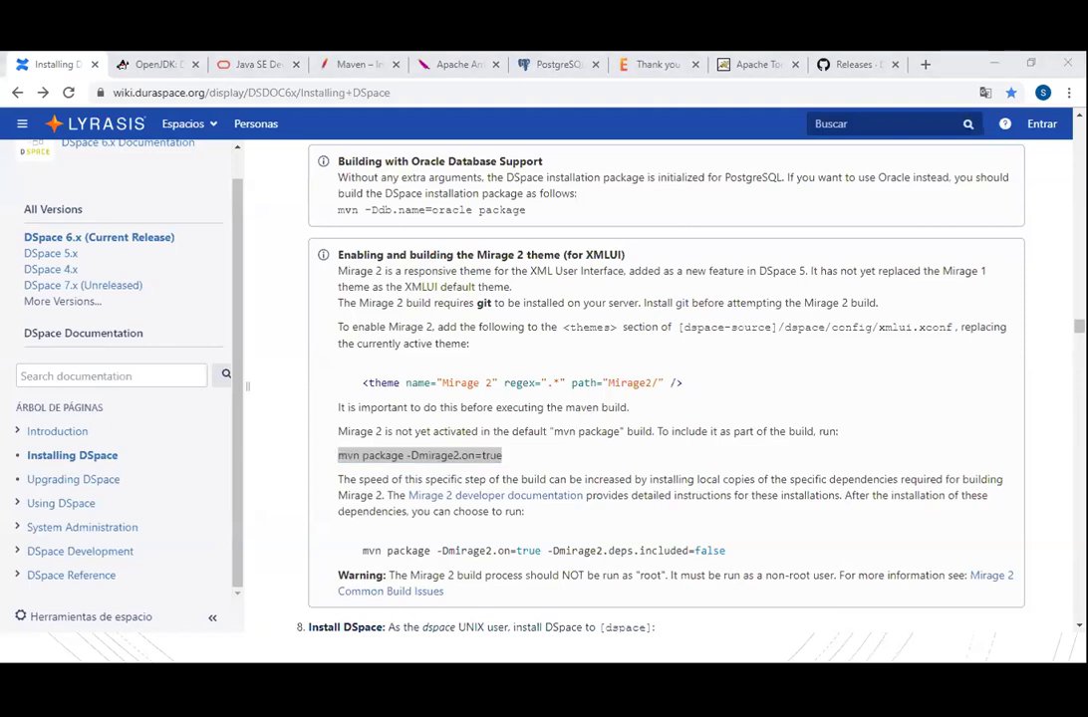
Glance at the running build console before viewing the demo.dspace.org page
key("alt+Tab")
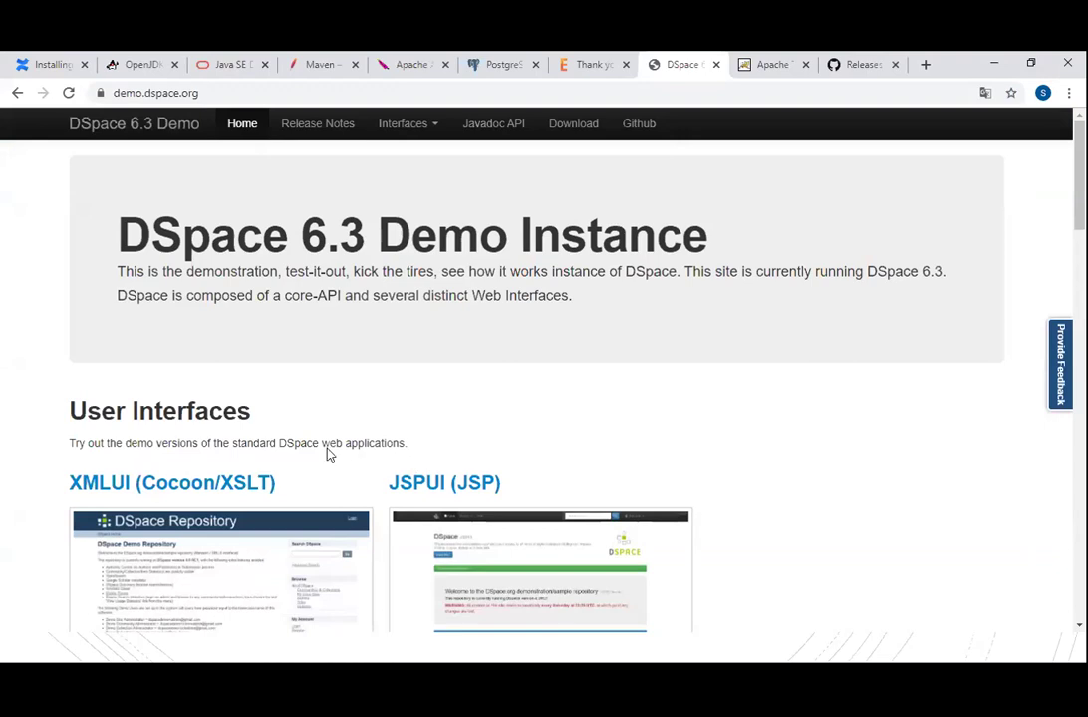
Browse the XMLUI (Cocoon/XSLT) demo repository, then return to the DSpace demo home page
scroll(319, 426, "down", 2)
left_click(220, 331)
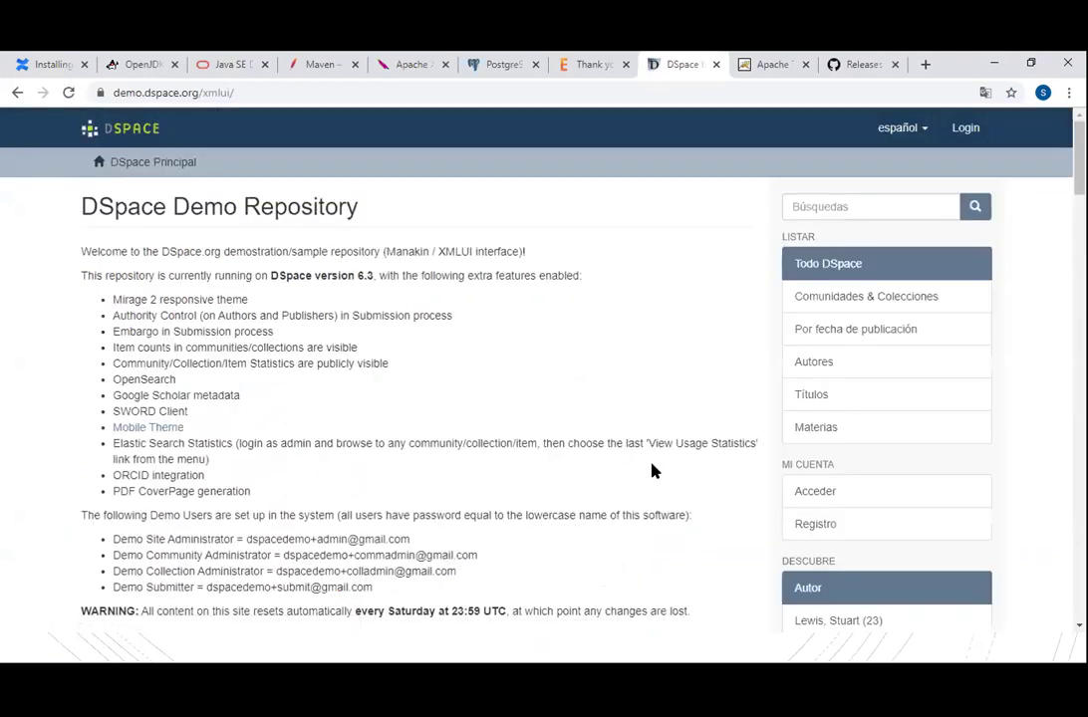
scroll(629, 432, "down", 2)
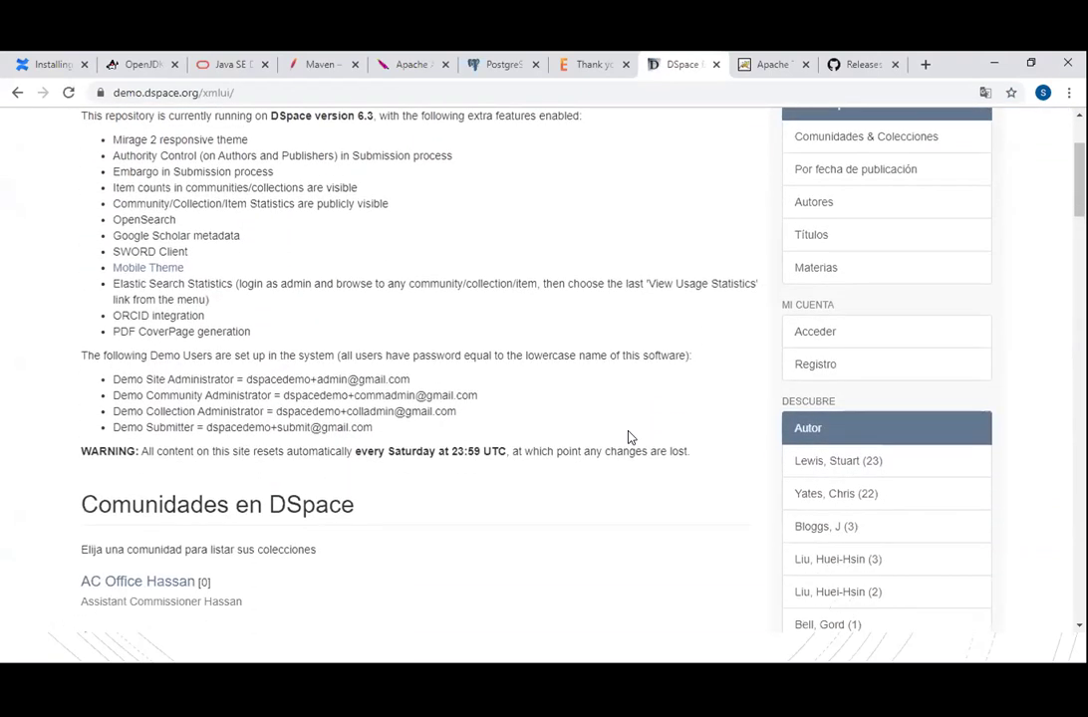
scroll(628, 437, "up", 2)
scroll(394, 363, "down", 5)
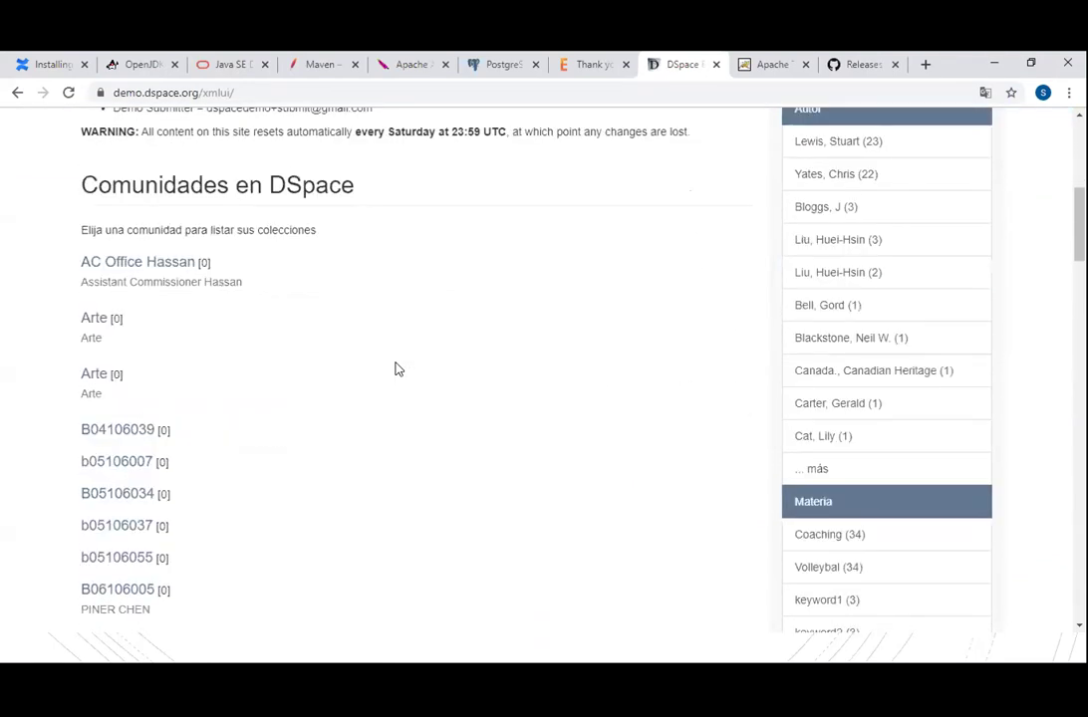
scroll(395, 370, "down", 10)
scroll(397, 369, "up", 7)
scroll(398, 369, "up", 7)
left_click(17, 93)
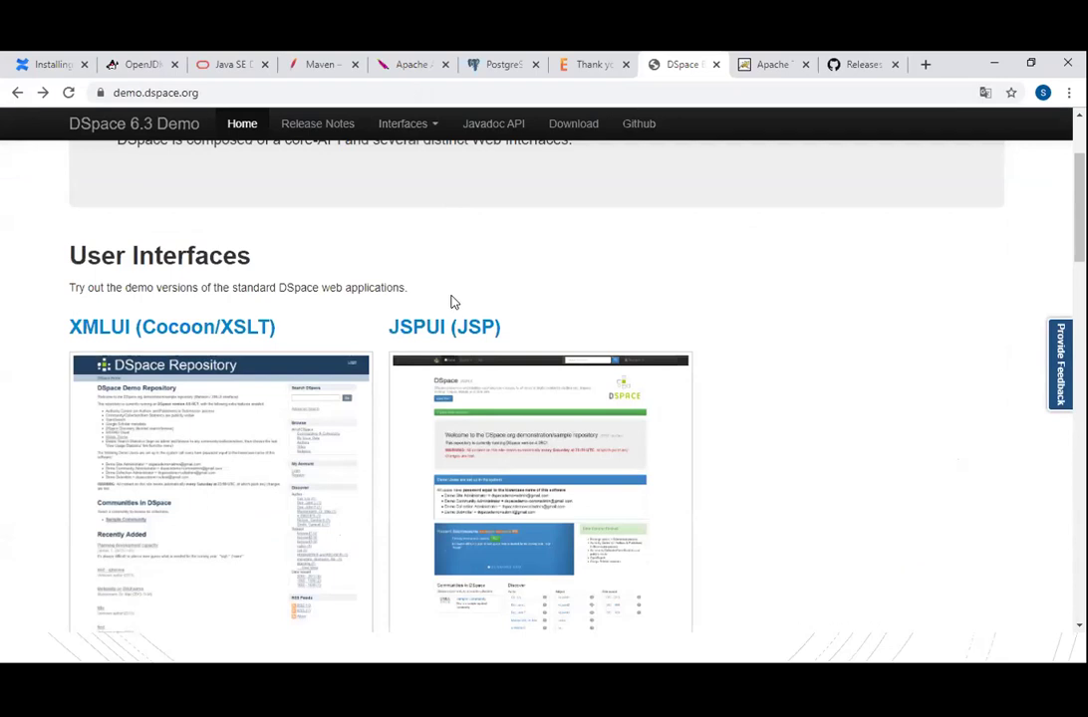
Open the JSPUI demo at demo.dspace.org/jspui and scroll through its community list
left_click(456, 334)
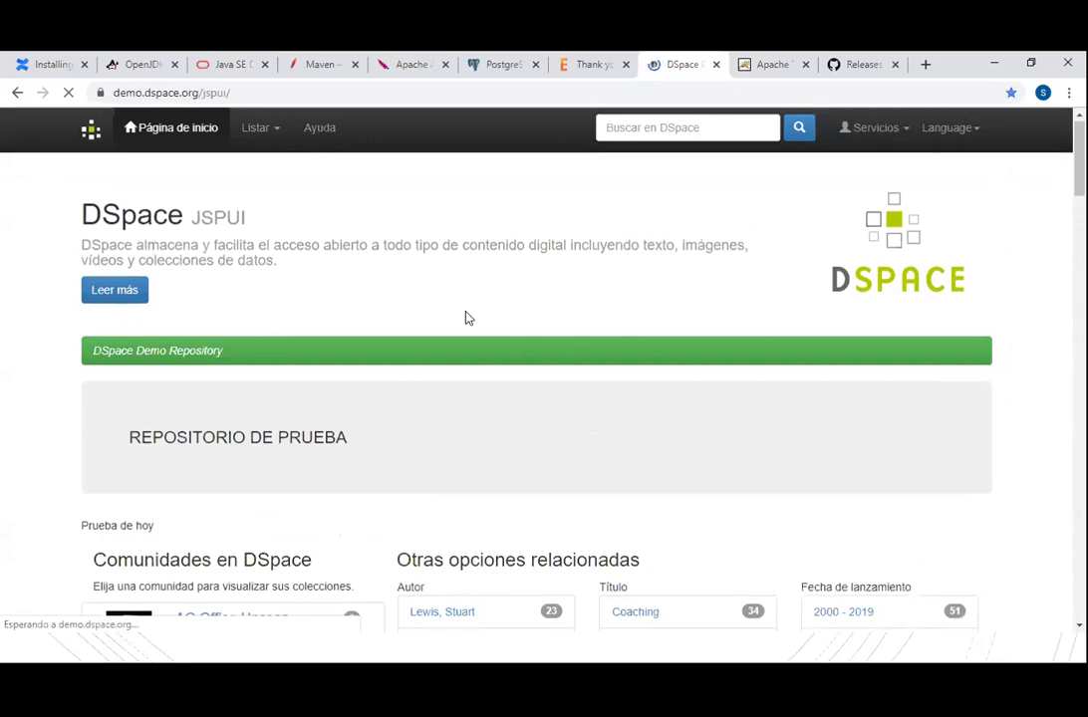
scroll(465, 317, "down", 6)
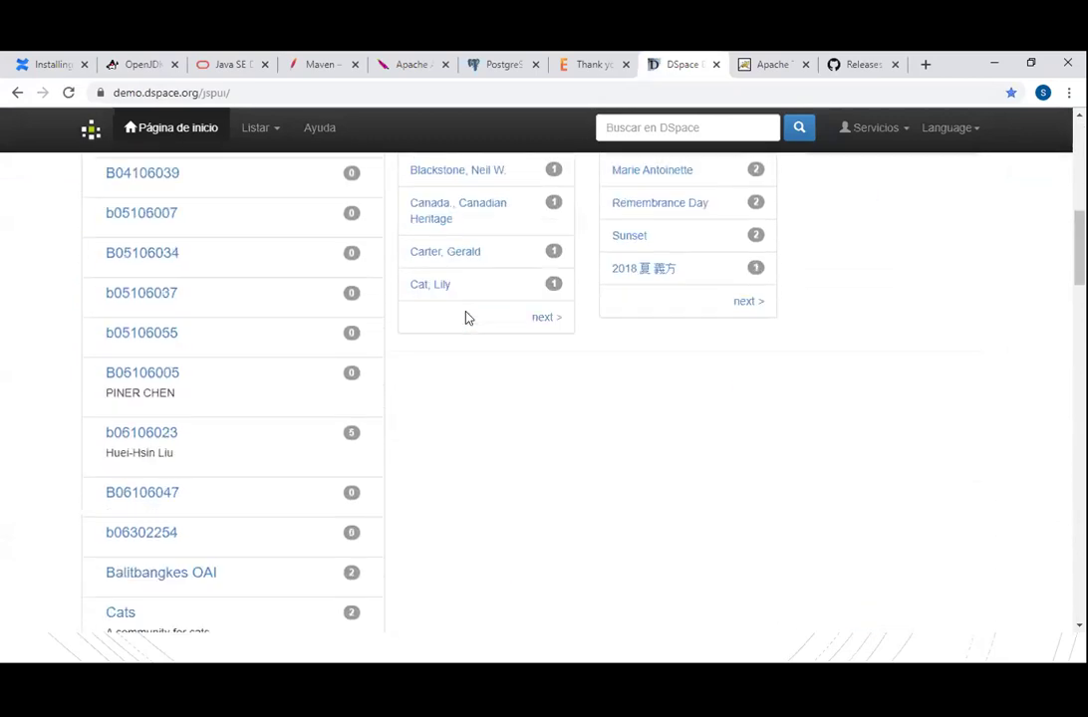
scroll(544, 529, "down", 10)
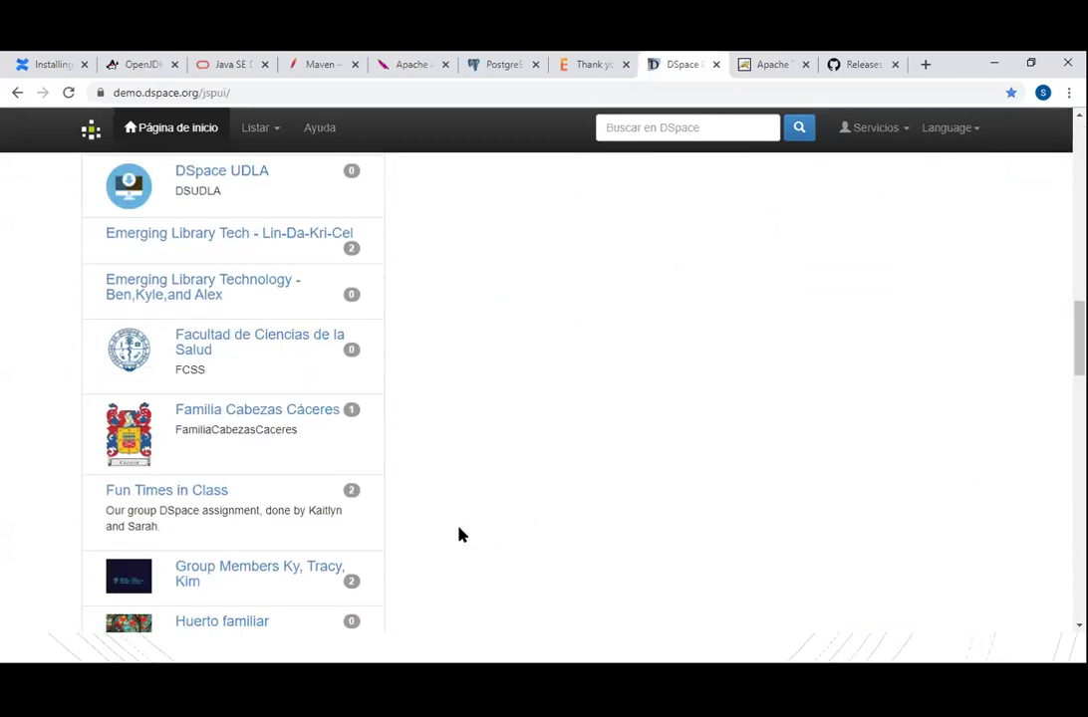
scroll(459, 535, "down", 1)
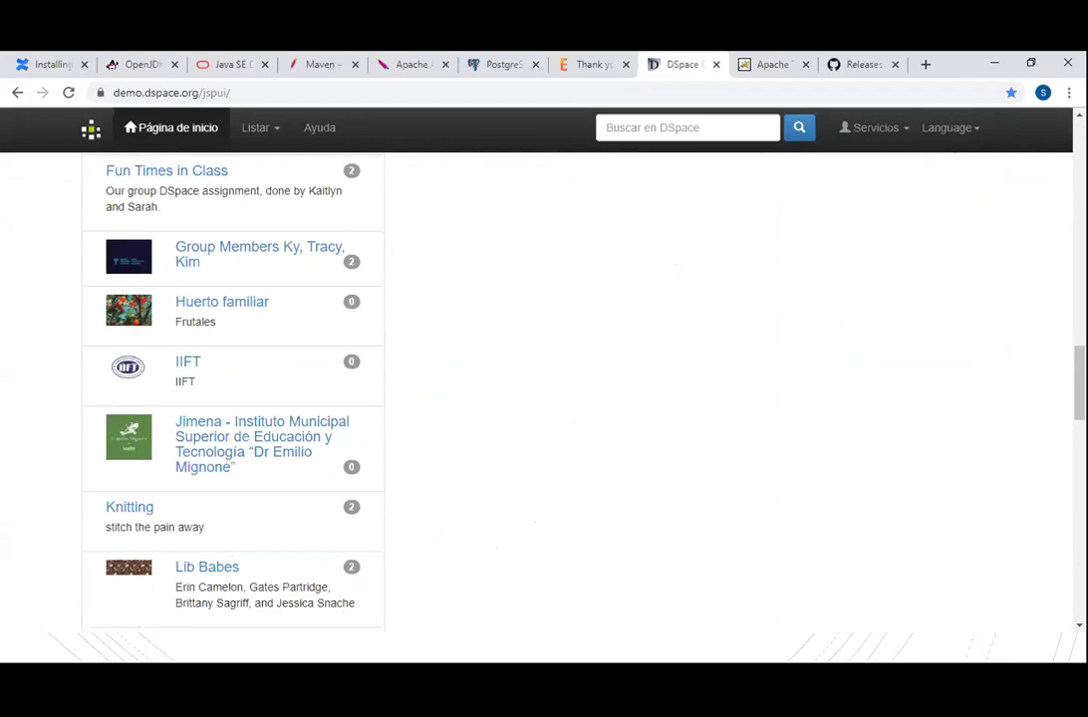
key("alt+Tab")
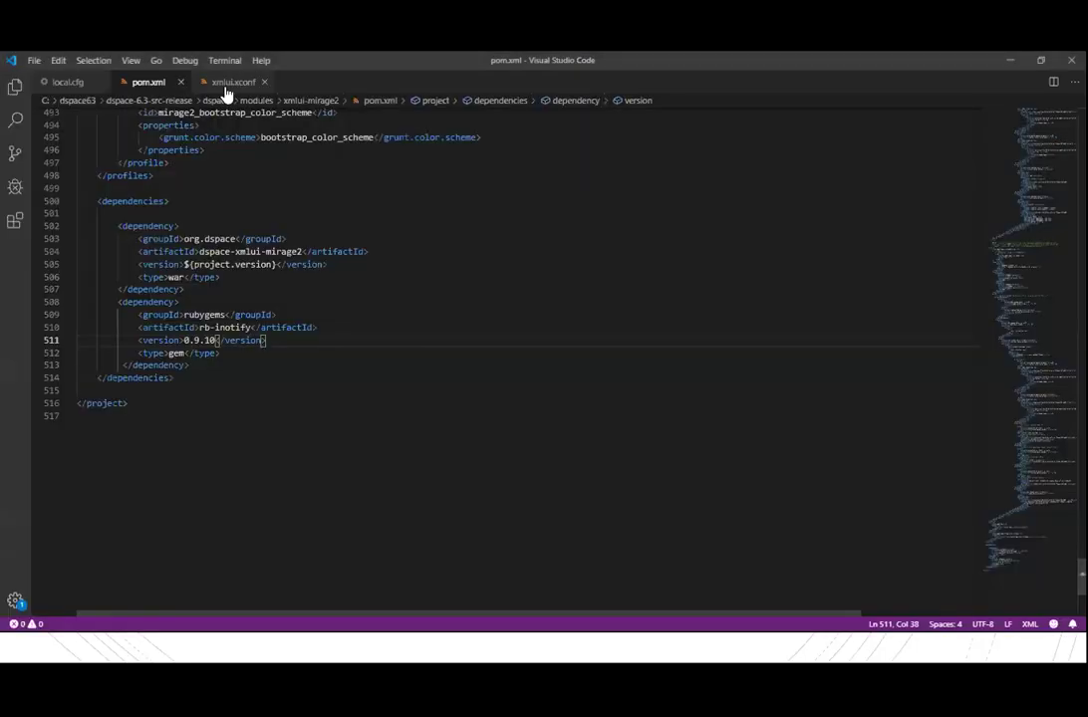
Confirm Mirage 2 is enabled in xmlui.xconf, then select 'mvn package' on the Installing DSpace wiki page
left_click(228, 85)
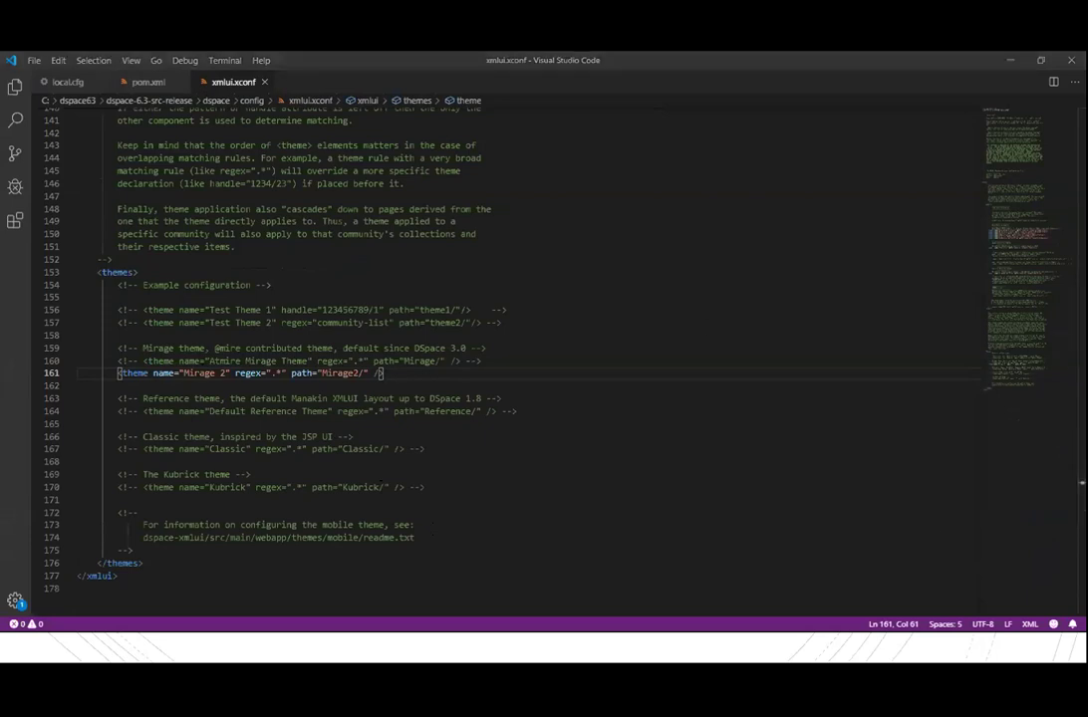
key("alt+Tab")
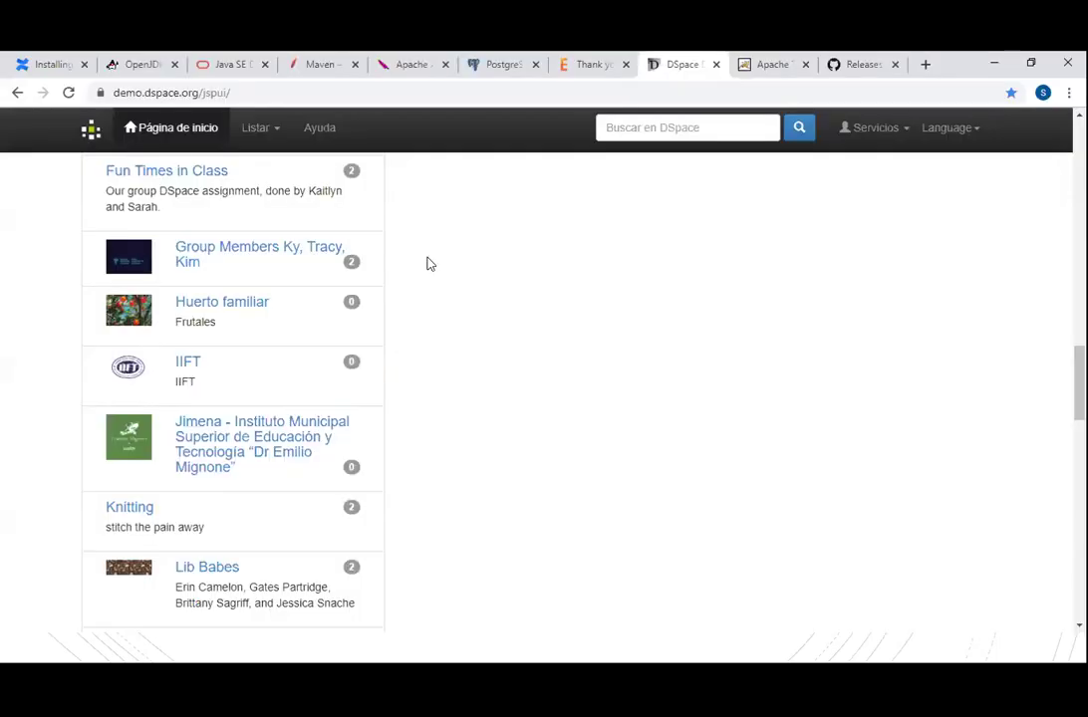
left_click(62, 65)
scroll(469, 337, "up", 3)
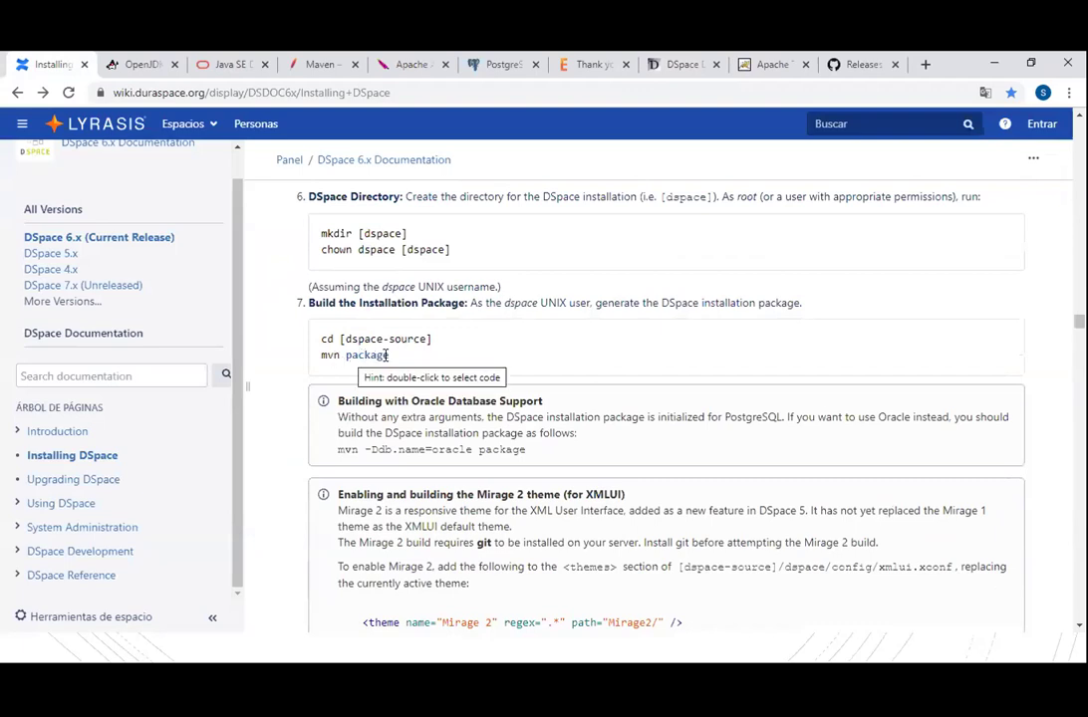
left_click_drag(390, 355, 321, 360)
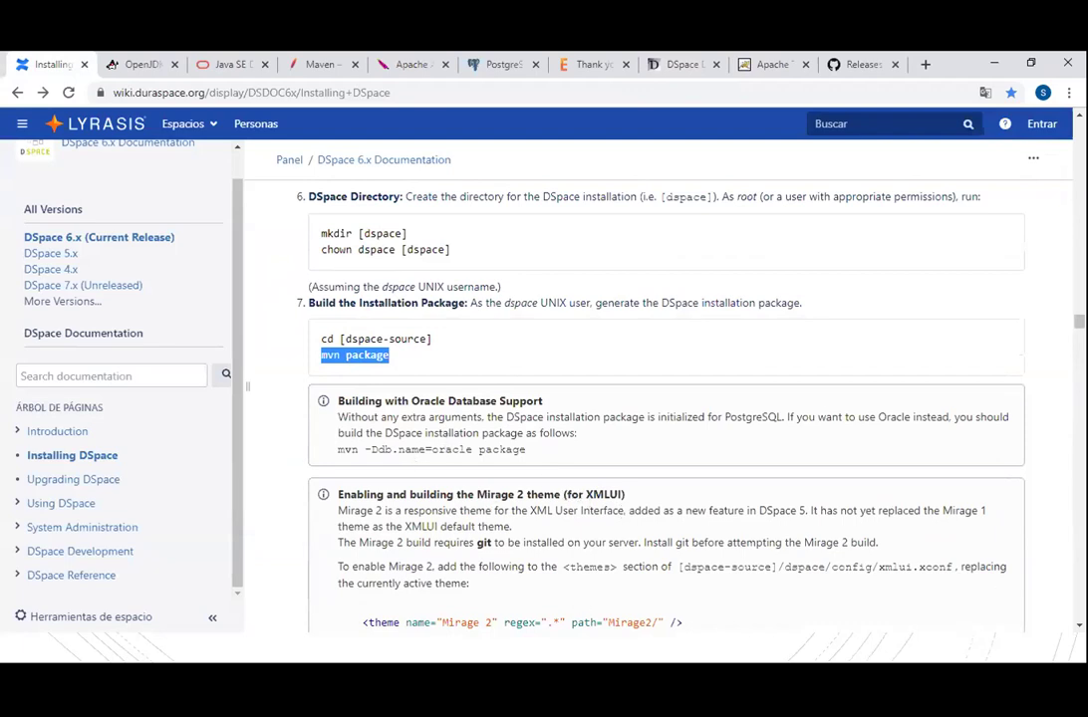
key("alt+Tab")
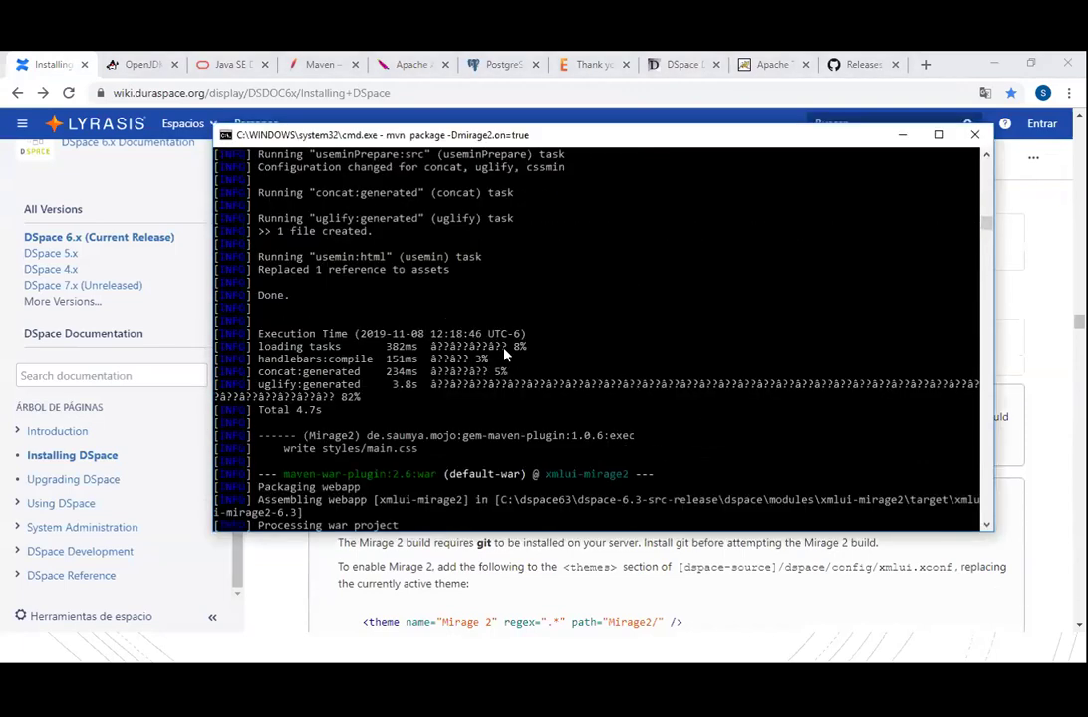
Review the build output for xmlui-mirage2 packaging and nudge the console window slightly left
scroll(559, 397, "up", 15)
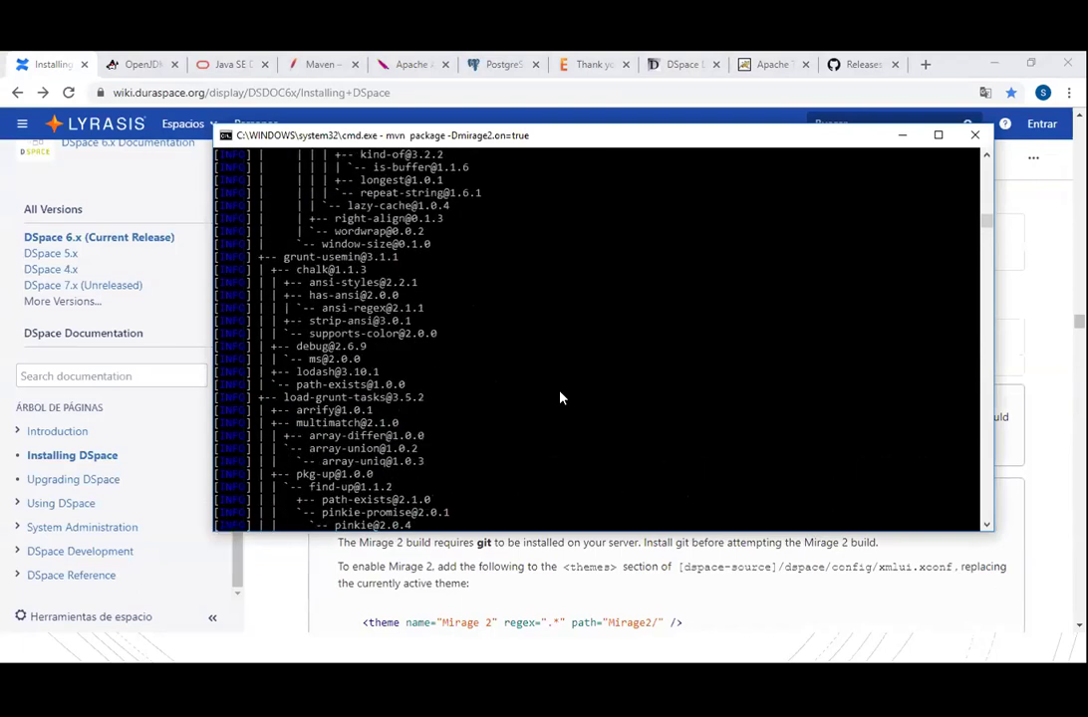
scroll(559, 397, "up", 5)
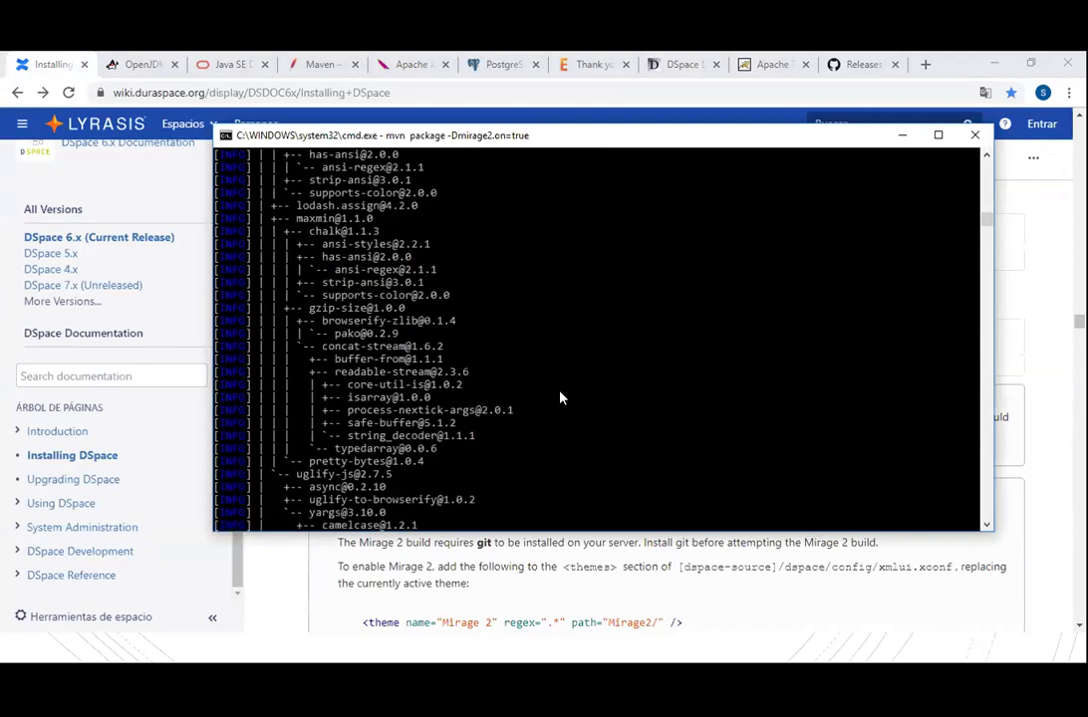
scroll(560, 397, "up", 10)
scroll(560, 397, "up", 2)
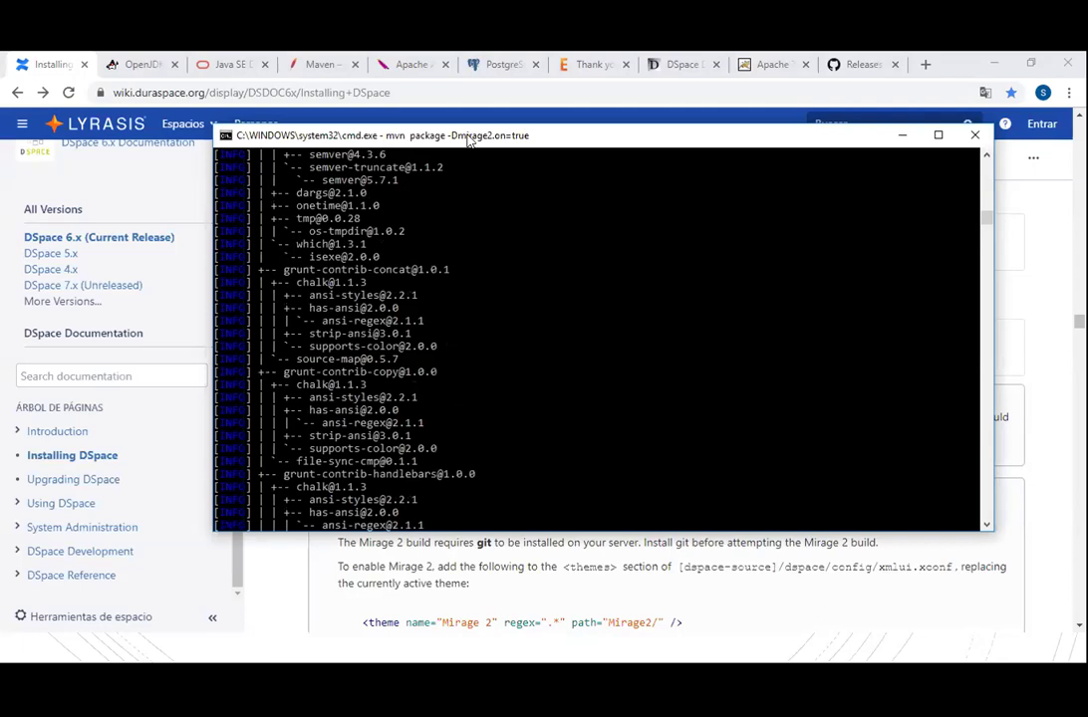
scroll(480, 143, "down", 2)
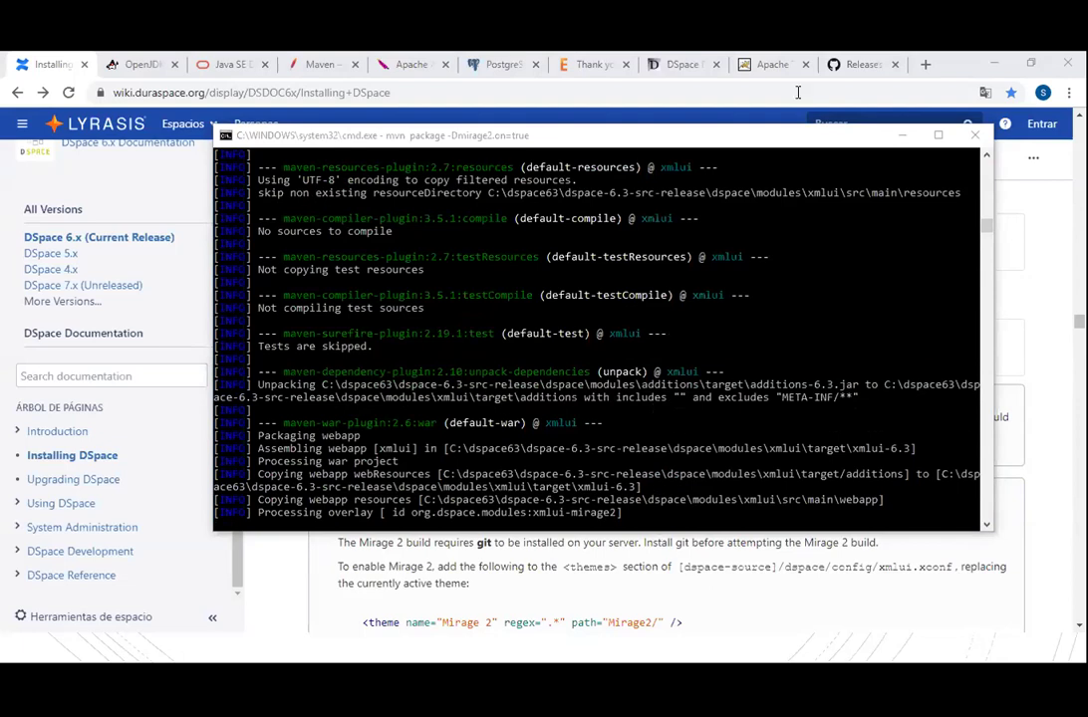
left_click_drag(783, 141, 716, 99)
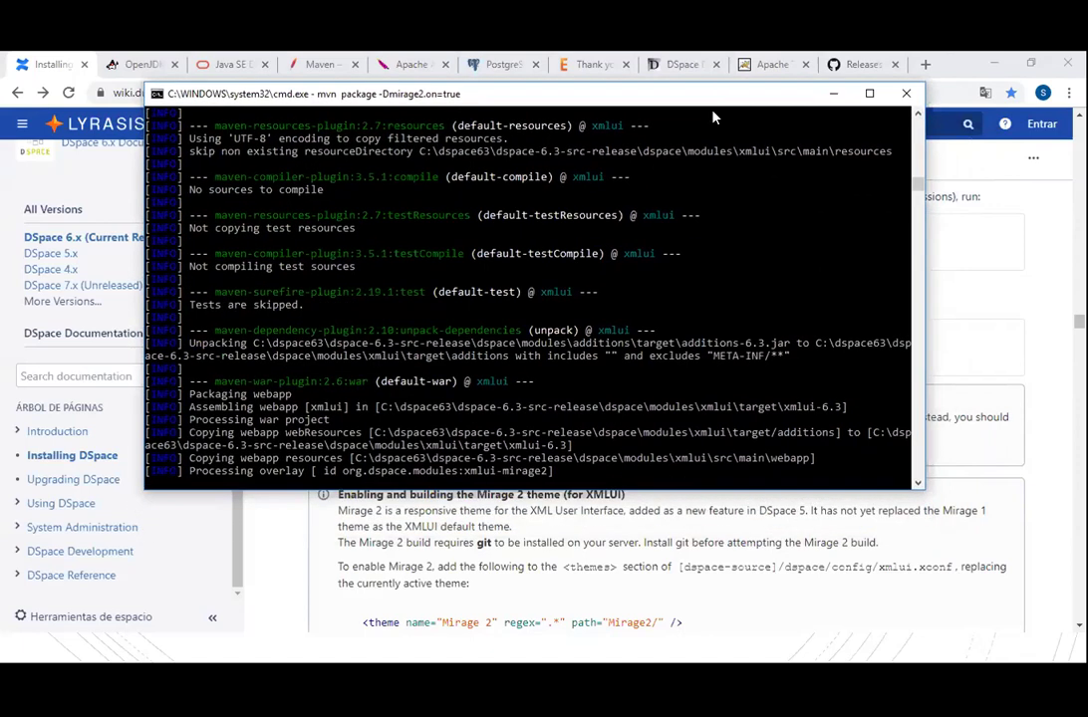
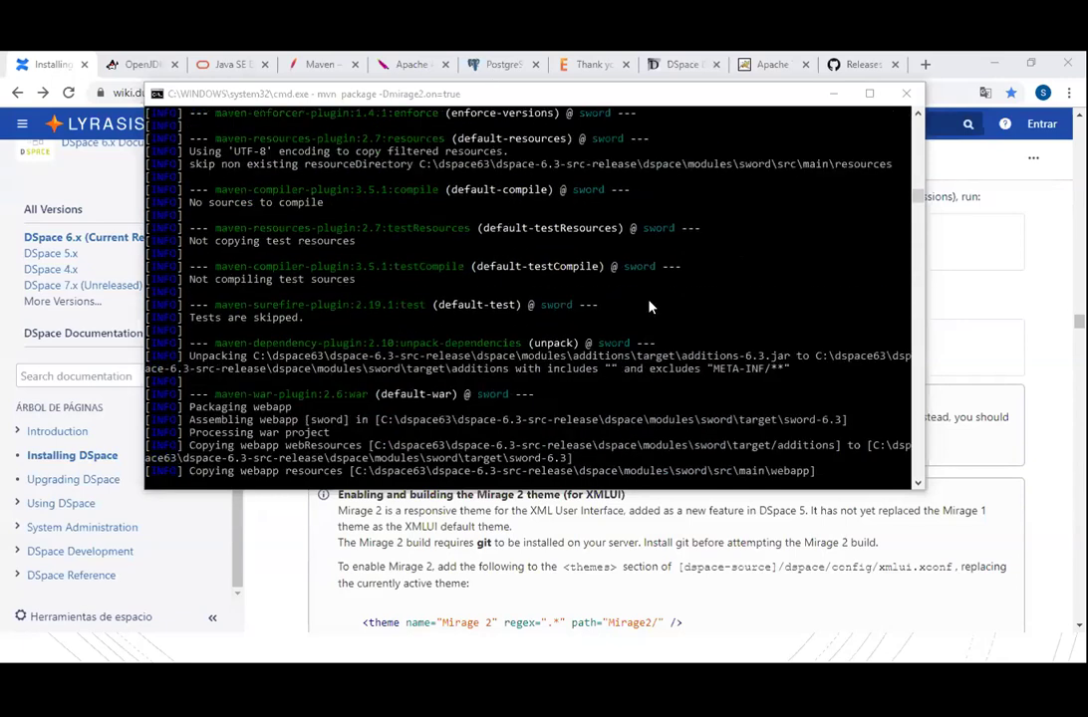
Bring the Installing DSpace wiki page in front of the build console and scroll through it
scroll(646, 294, "up", 2)
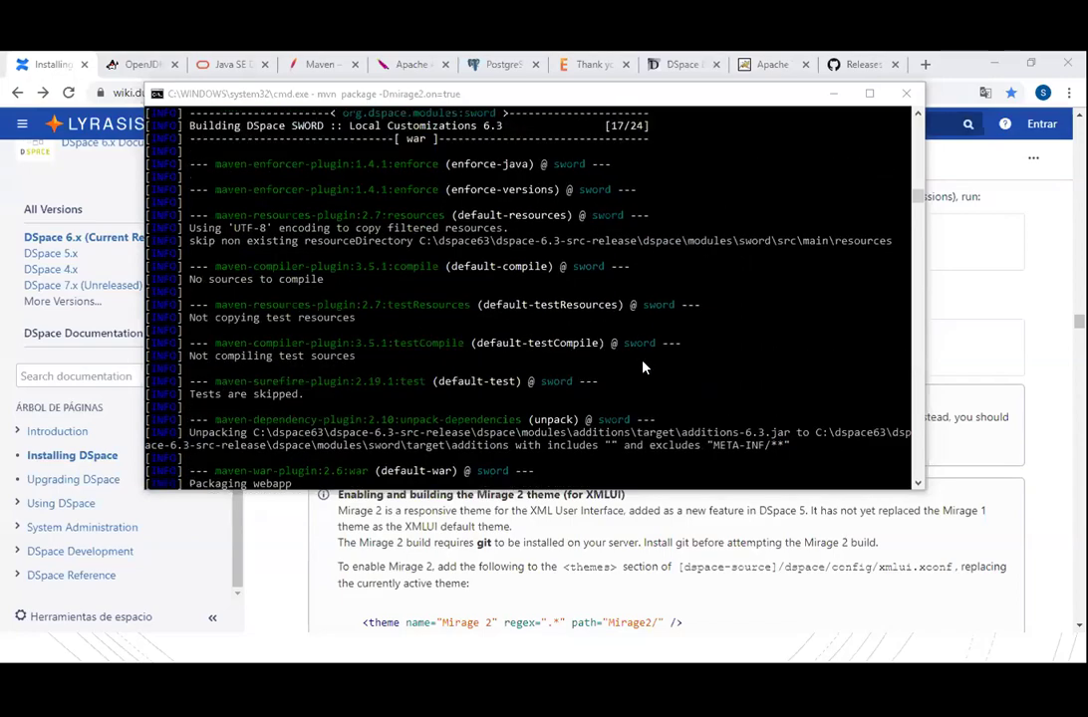
key("alt+Tab")
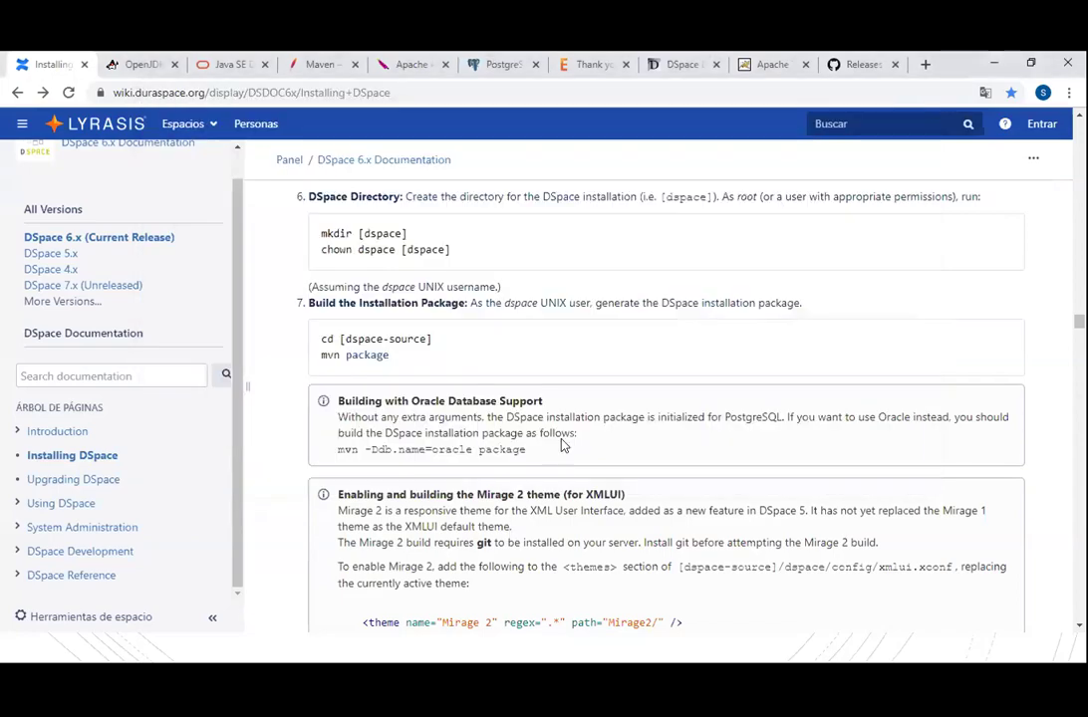
scroll(554, 464, "up", 10)
scroll(563, 438, "up", 20)
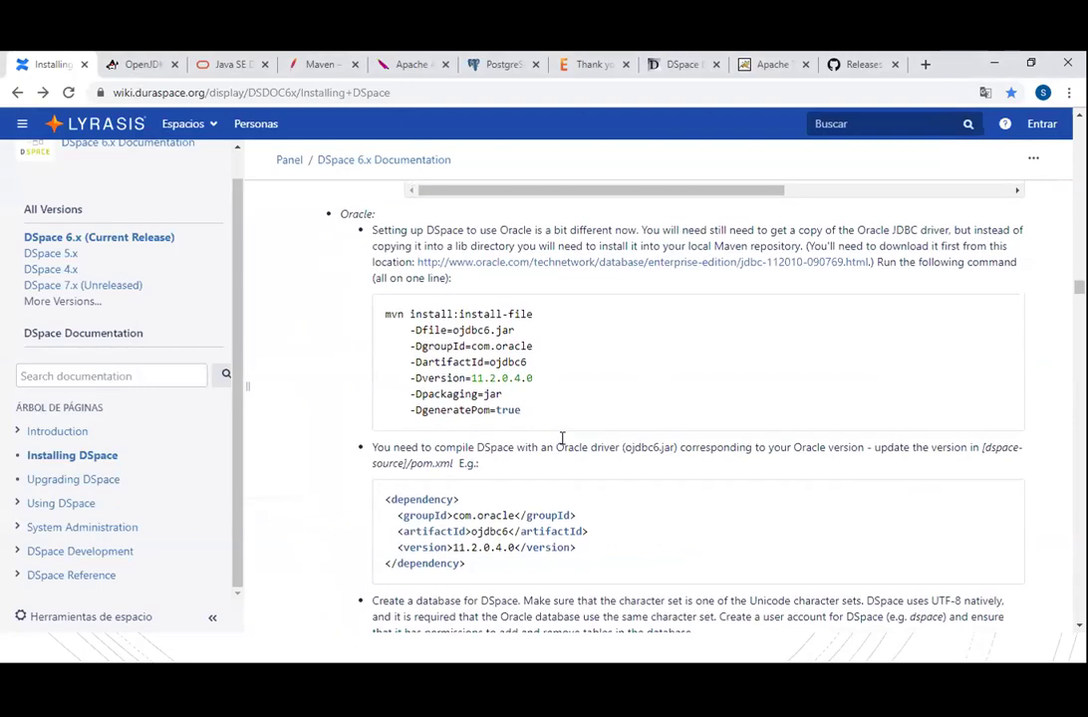
scroll(563, 435, "up", 20)
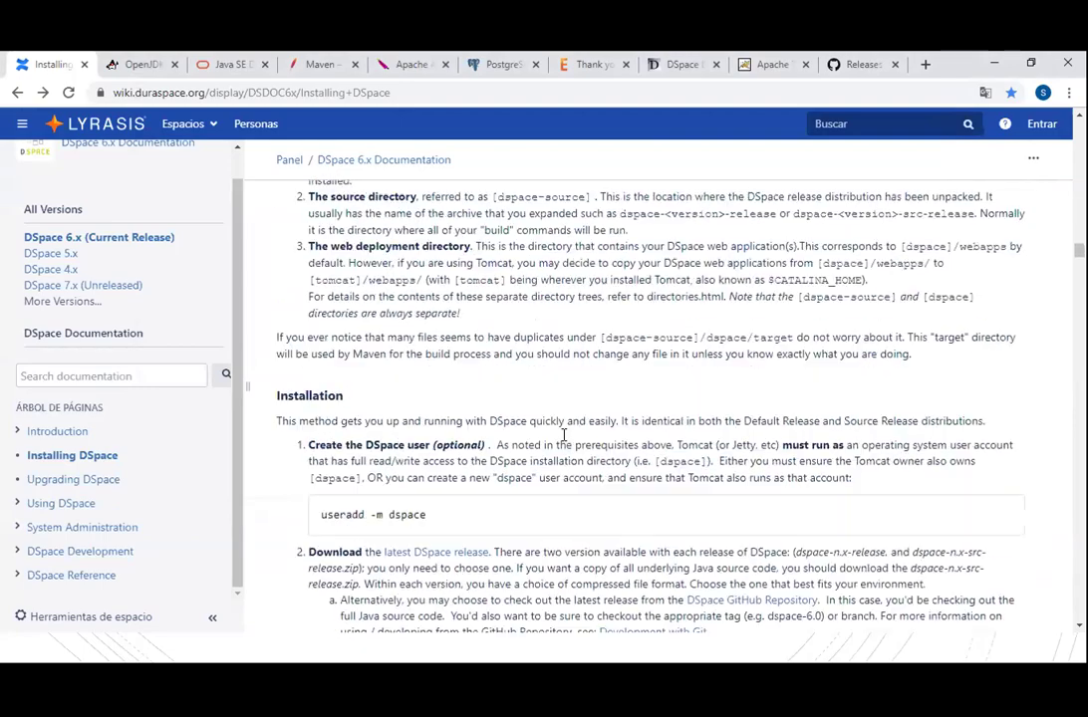
scroll(563, 435, "down", 3)
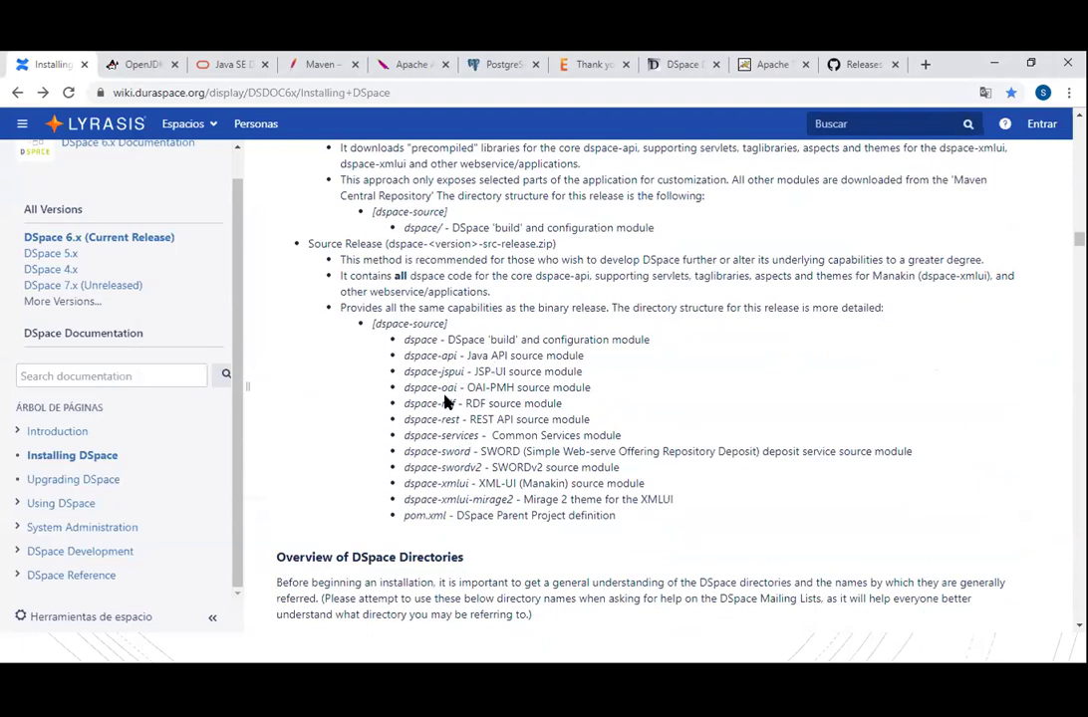
Highlight the source module names, including oai and xmlui, and scroll on to step 3 Unpack
double_click(435, 390)
double_click(448, 388)
double_click(456, 483)
scroll(464, 351, "down", 15)
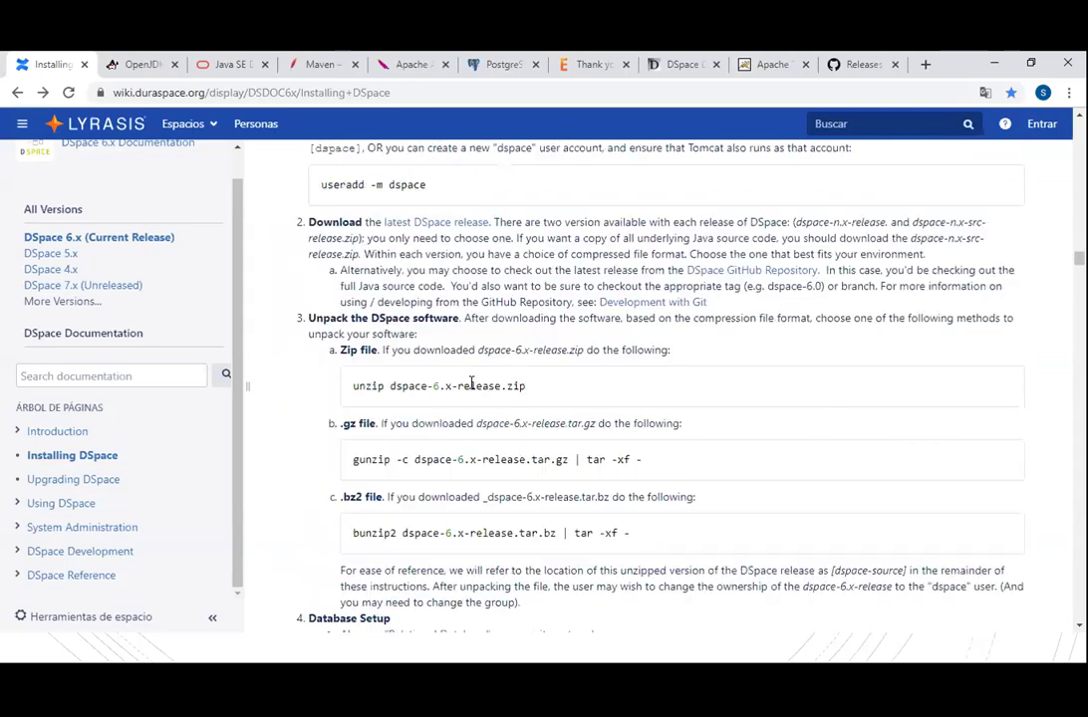
Scroll the guide down to steps 9–10 and highlight the xmlui and jspui descriptions
scroll(472, 389, "down", 10)
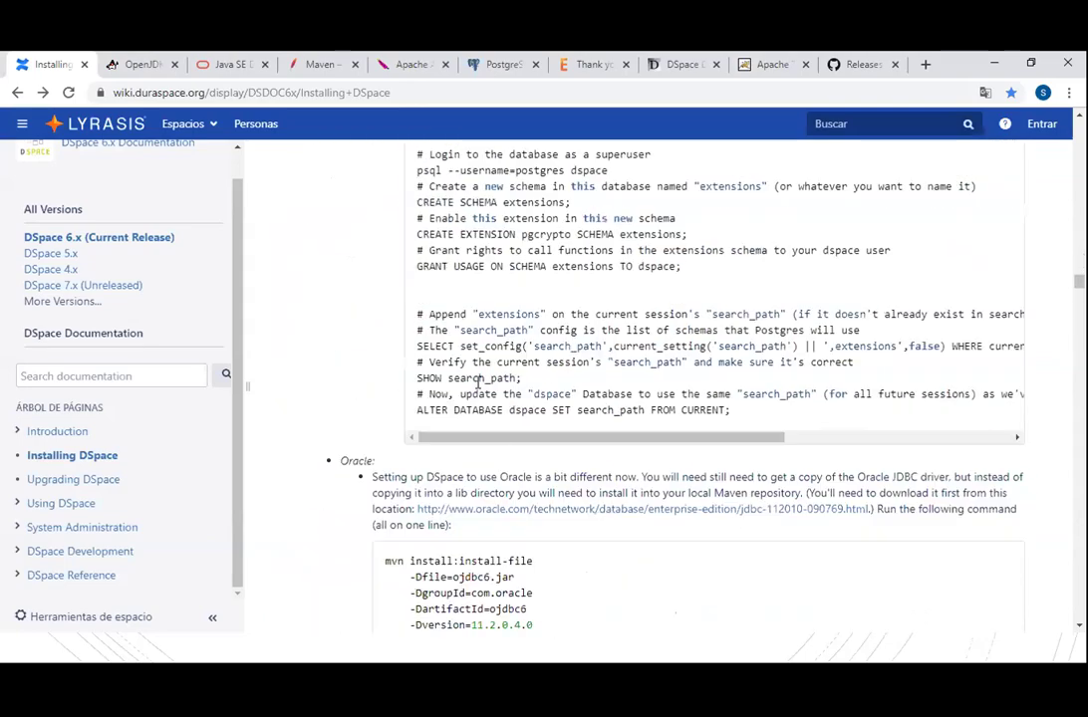
scroll(478, 388, "down", 12)
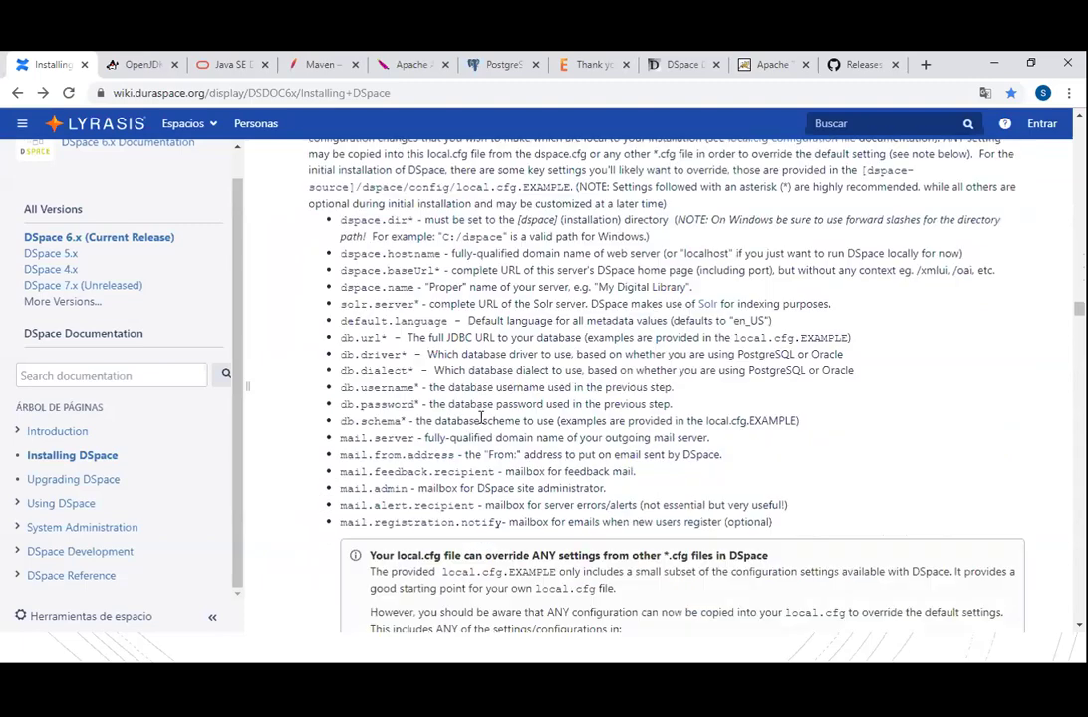
scroll(482, 417, "down", 2)
scroll(482, 417, "down", 12)
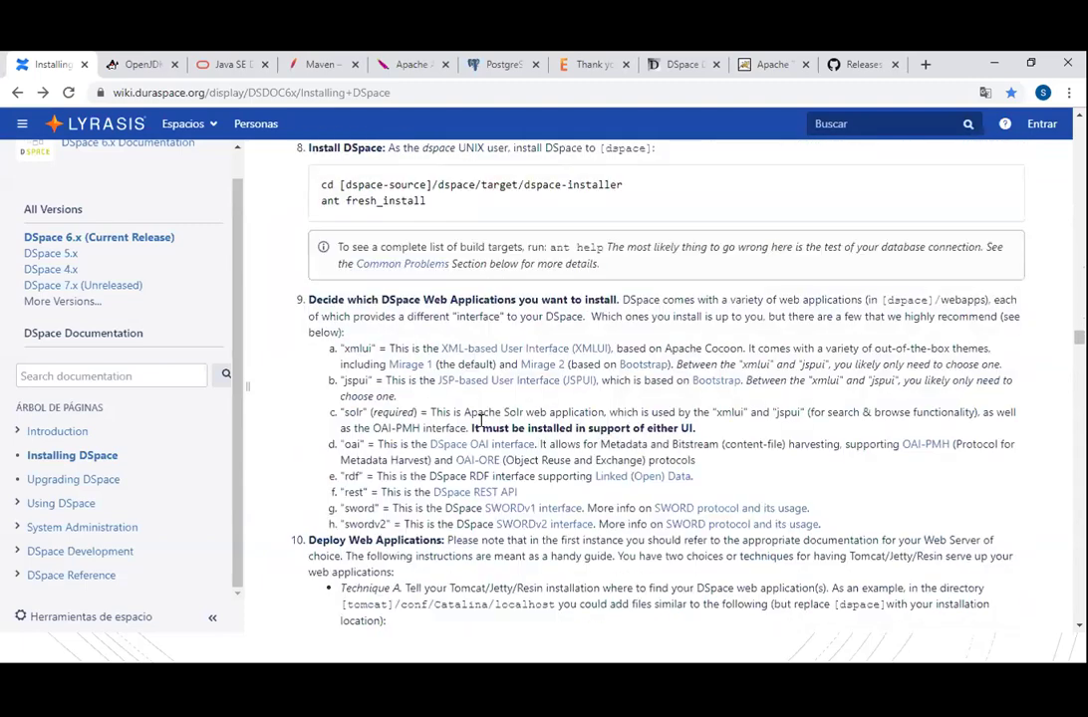
scroll(482, 419, "down", 1)
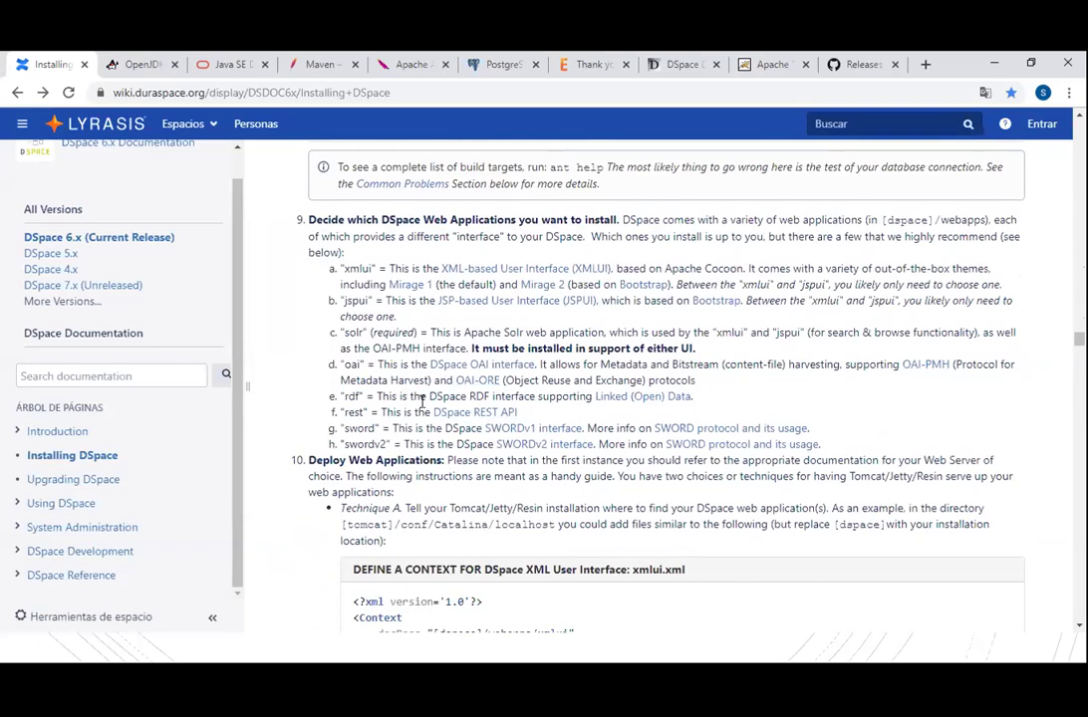
left_click_drag(360, 271, 357, 316)
double_click(359, 271)
Highlight 'Applications' in step 10, then return to the Maven build at module 23/24
scroll(388, 460, "down", 3)
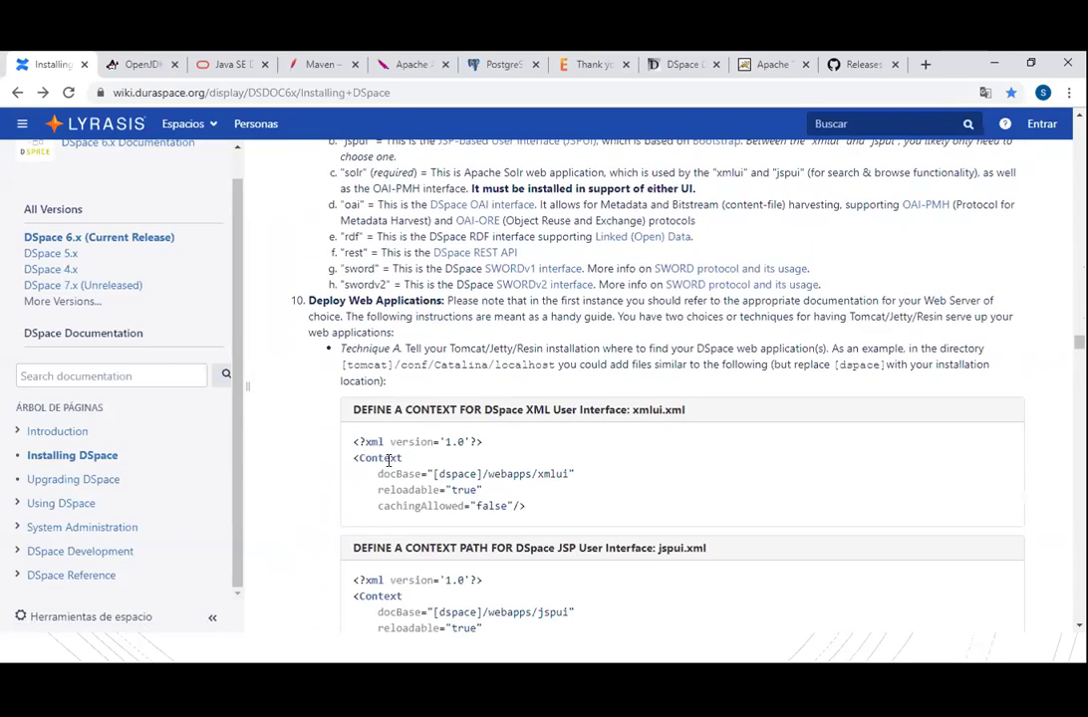
scroll(389, 460, "up", 3)
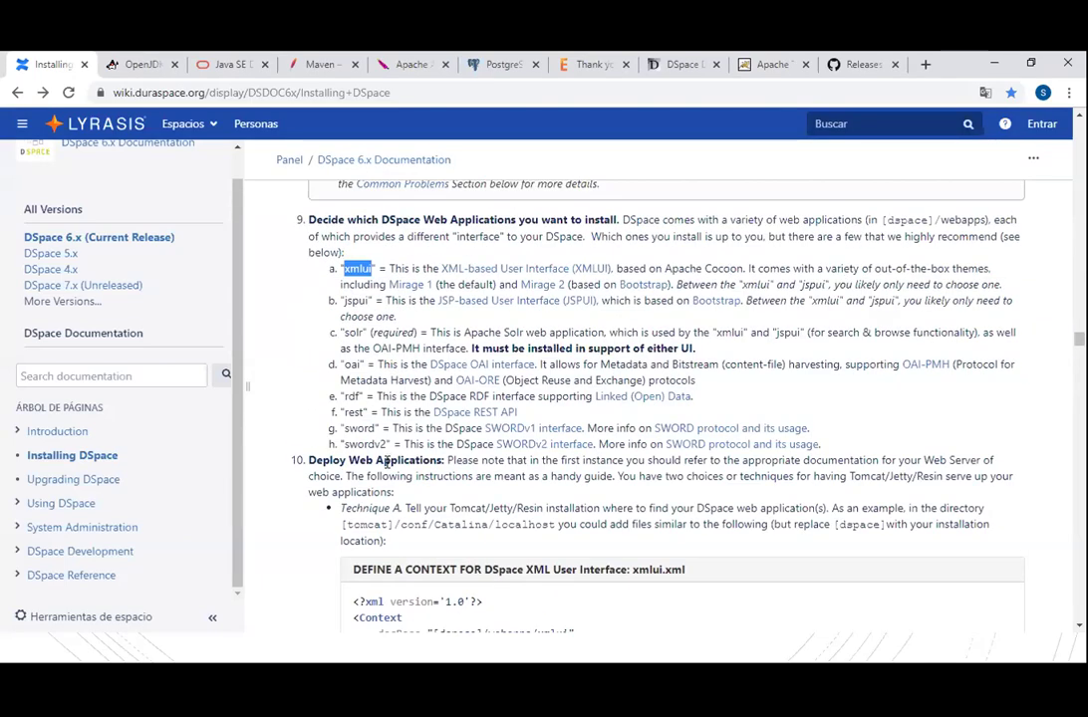
double_click(388, 463)
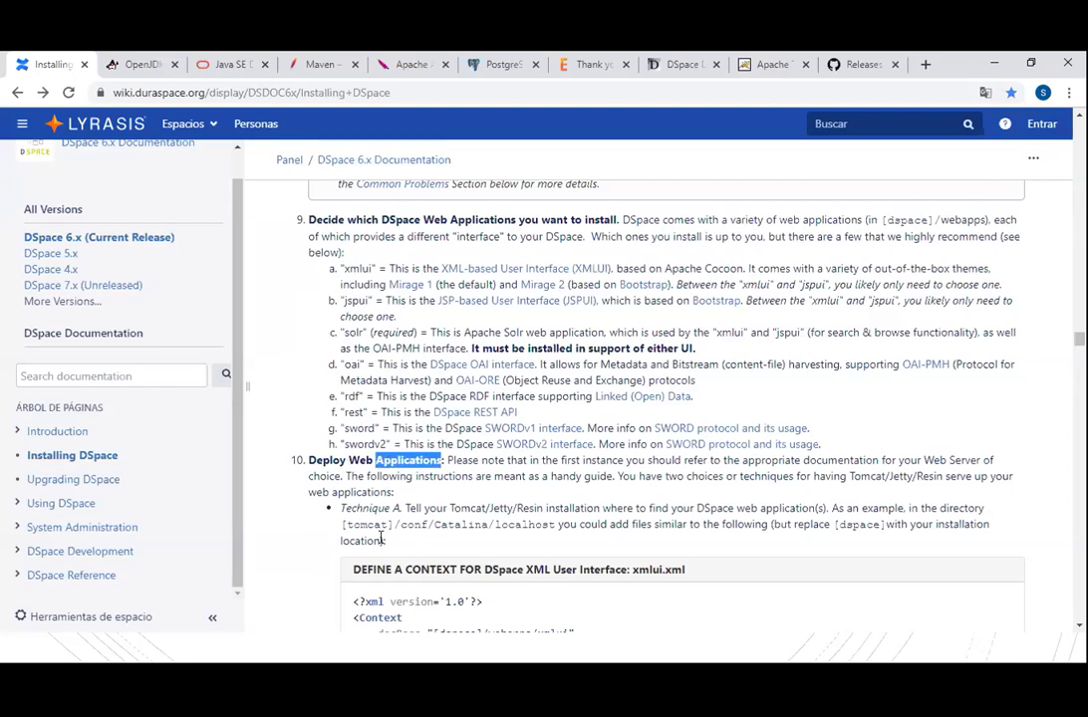
scroll(401, 526, "down", 2)
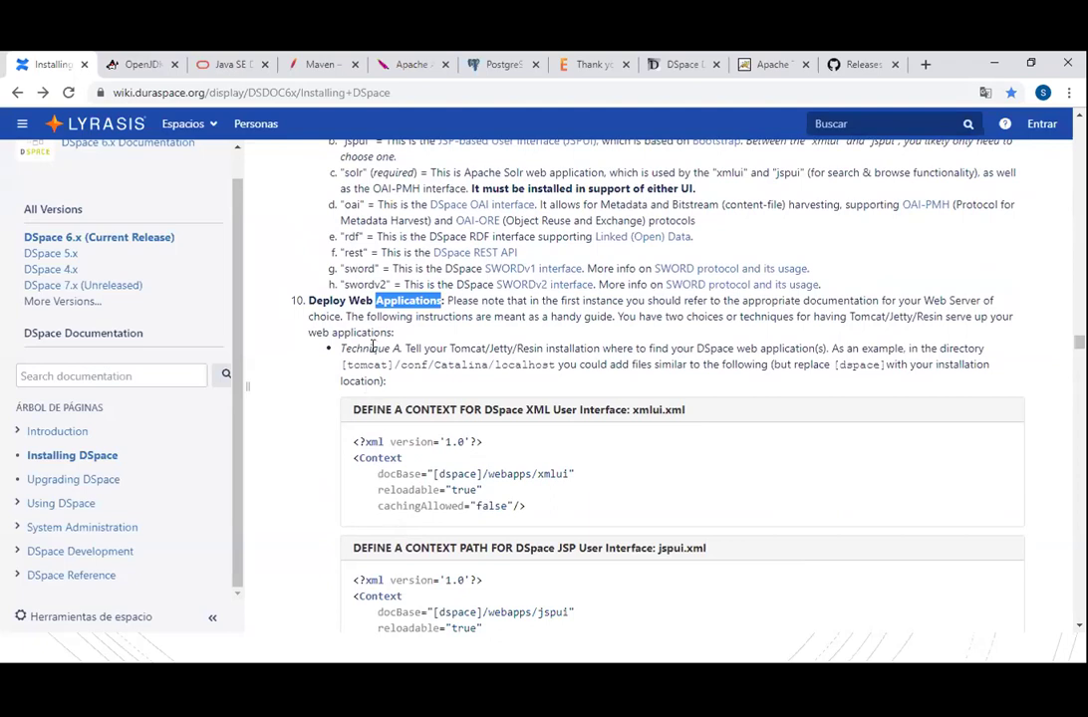
key("alt+Tab")
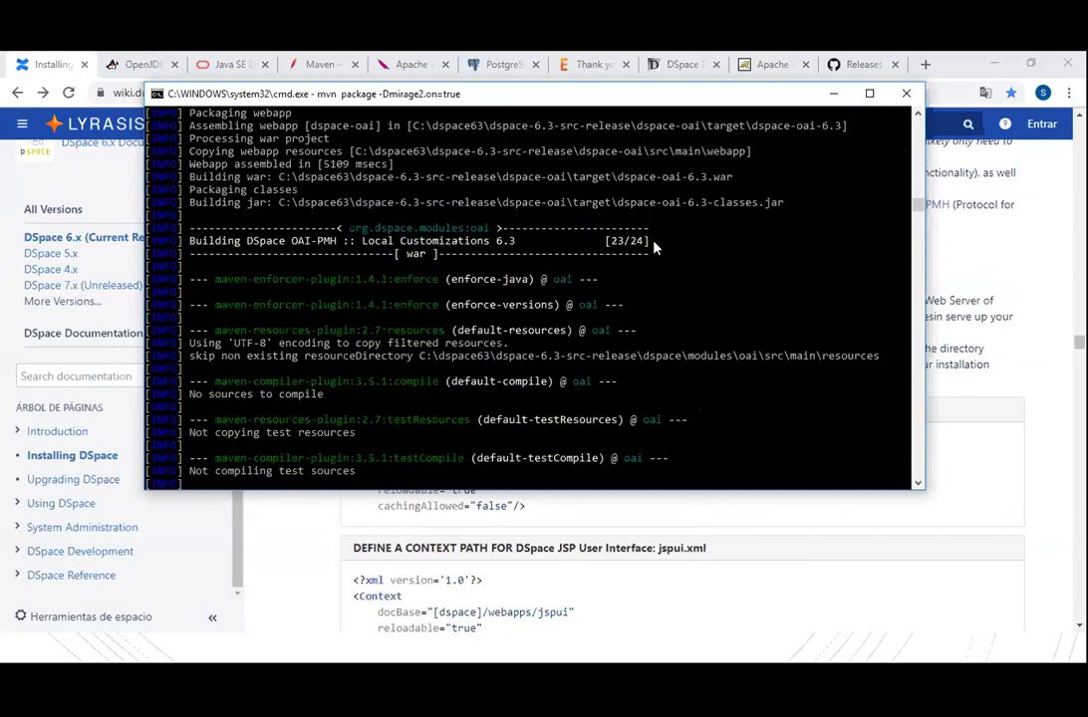
Bring the docs forward, scroll to the solr.xml block, then switch to the Configuración slide
left_click(778, 522)
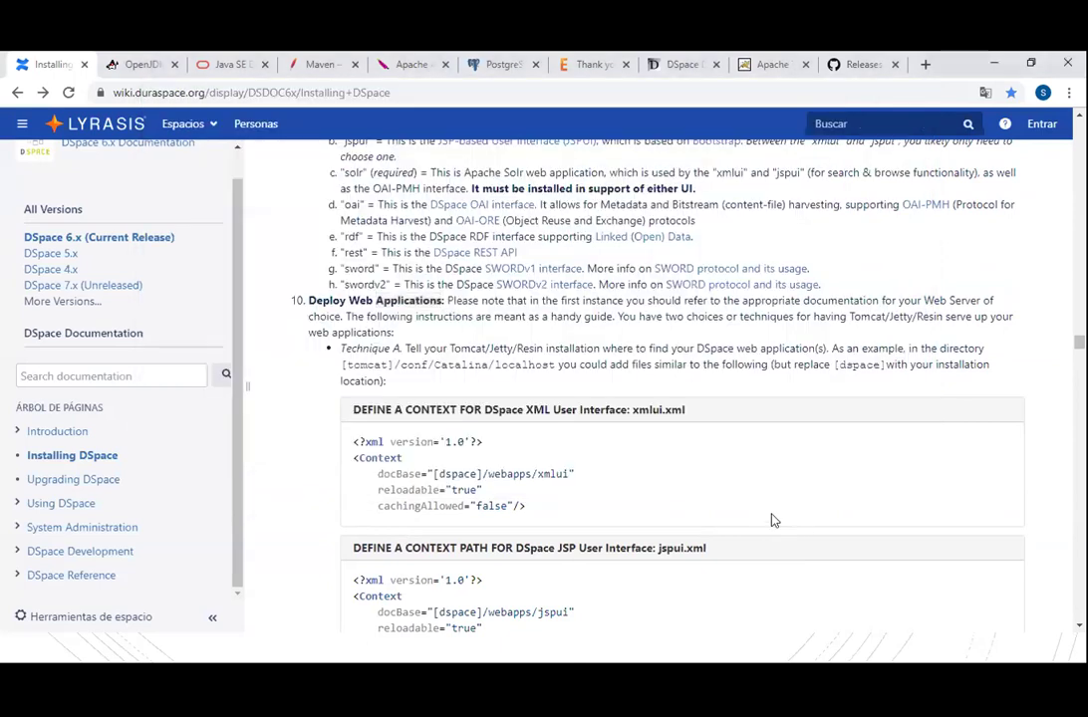
scroll(627, 436, "down", 1)
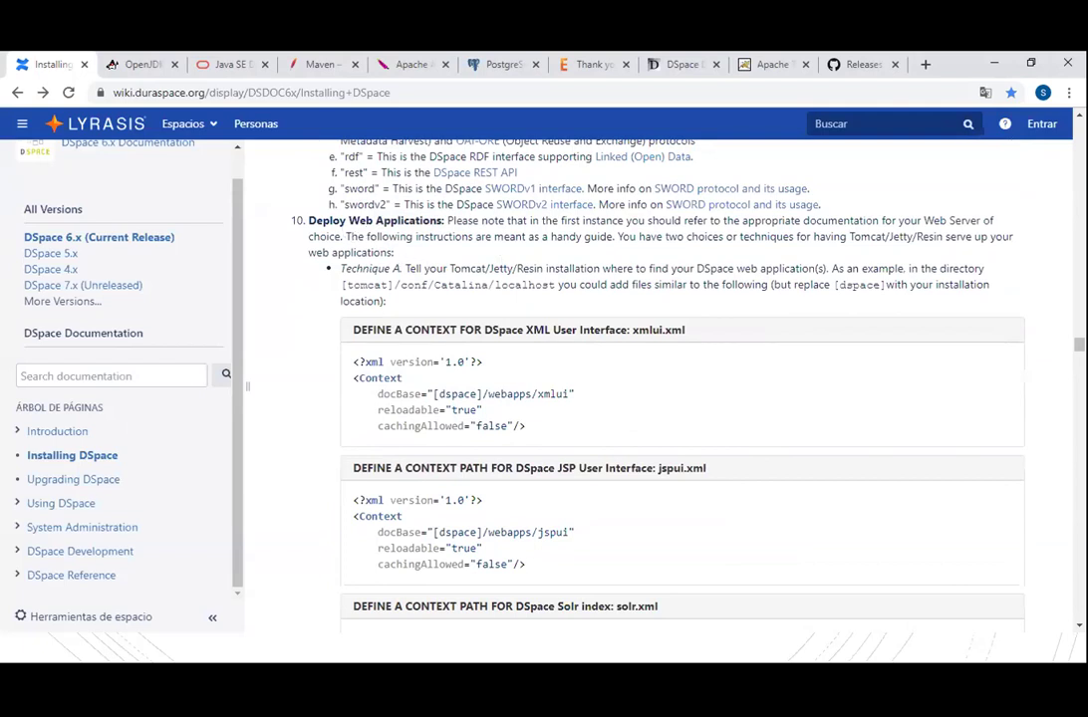
key("alt+Tab")
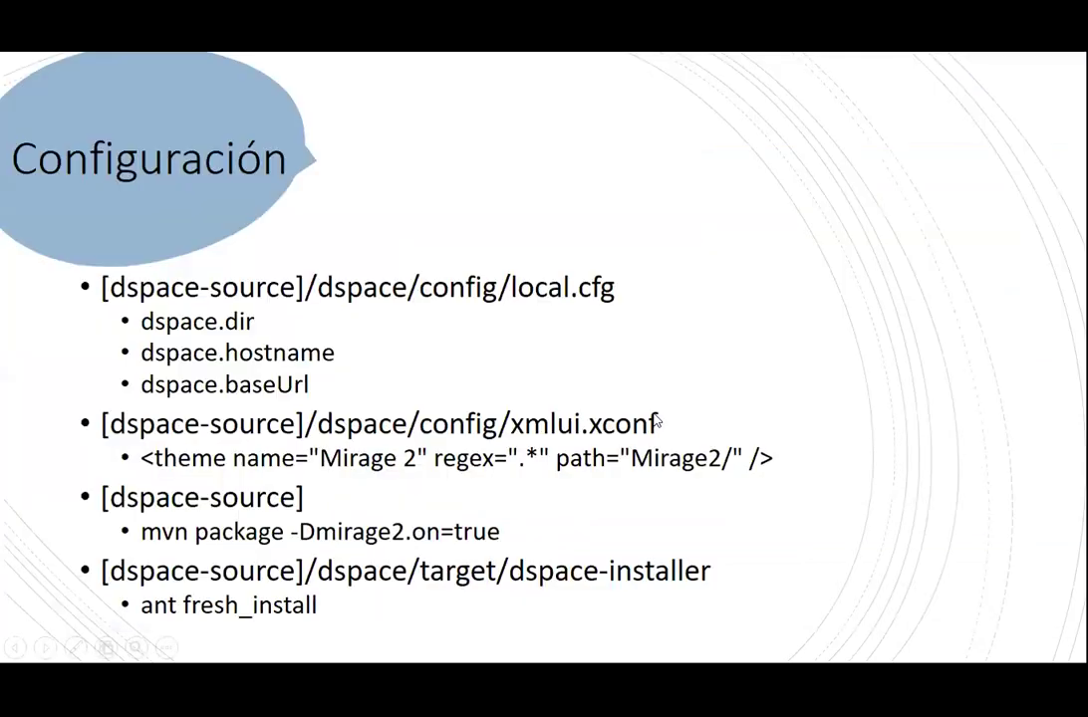
Advance the slideshow to the Apache Tomcat slide, then scroll the docs to step 10's xmlui.xml context
left_click(685, 546)
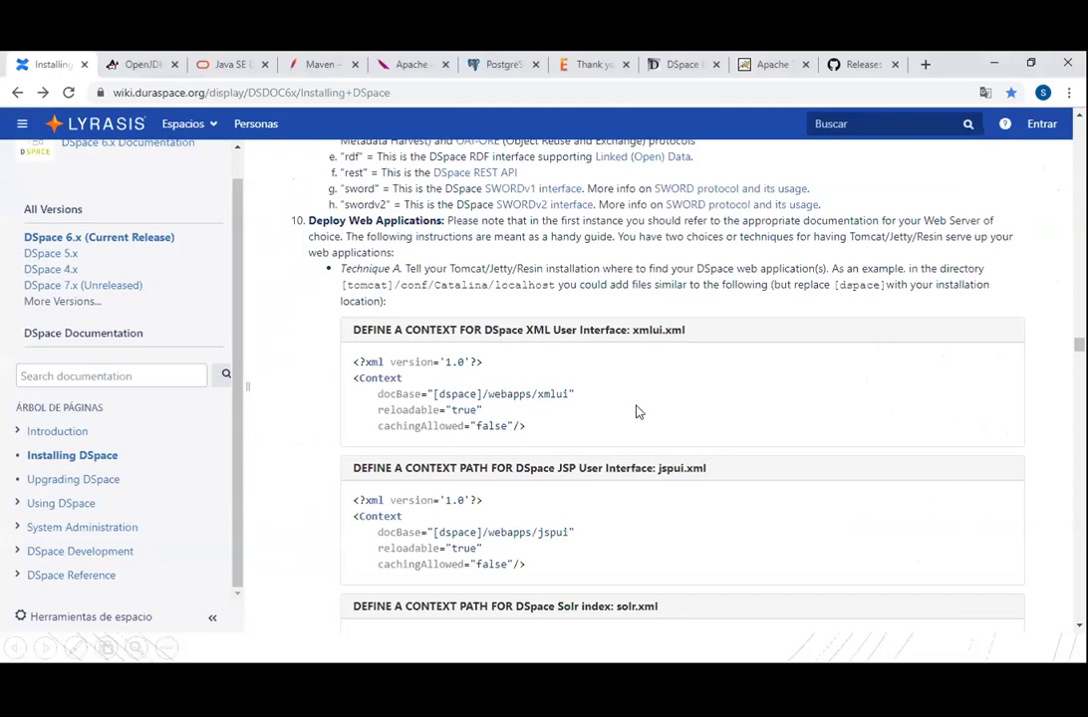
scroll(546, 352, "down", 1)
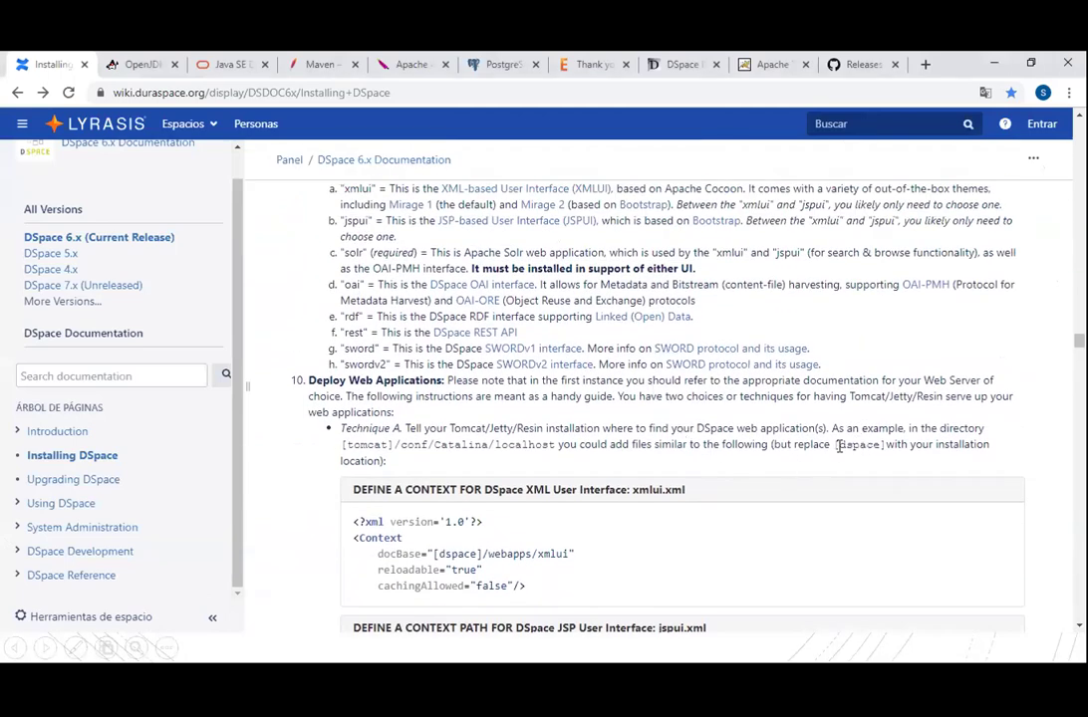
Highlight 'webapps' in step 9 and scroll through the Tomcat context XML examples
scroll(839, 446, "up", 3)
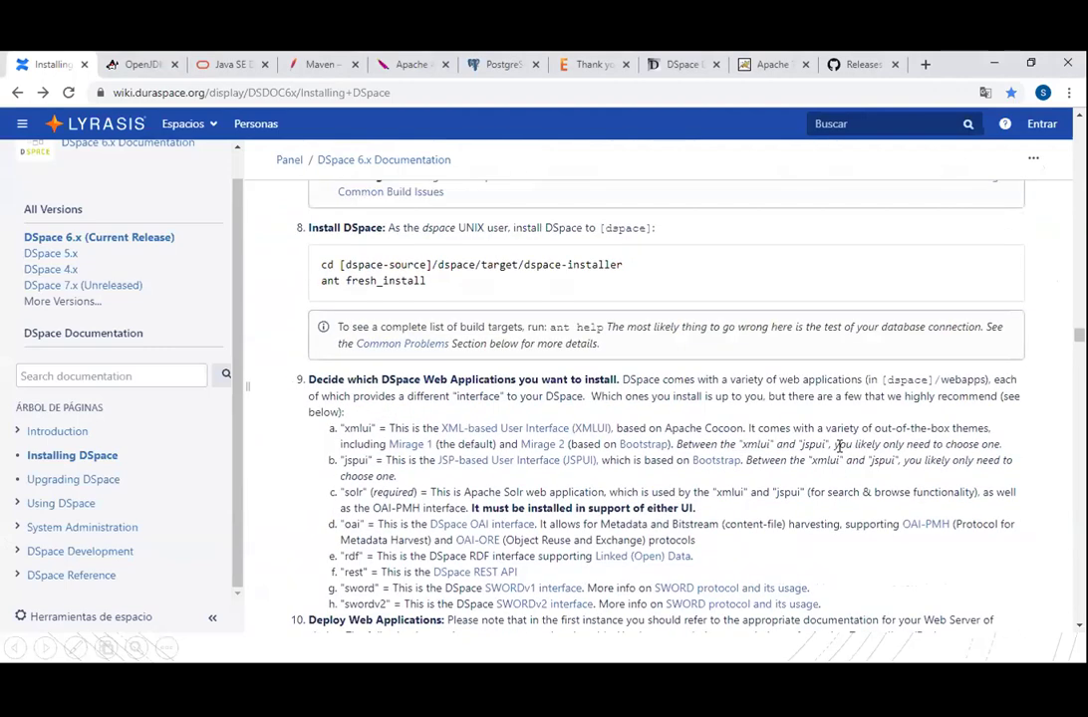
scroll(839, 446, "down", 3)
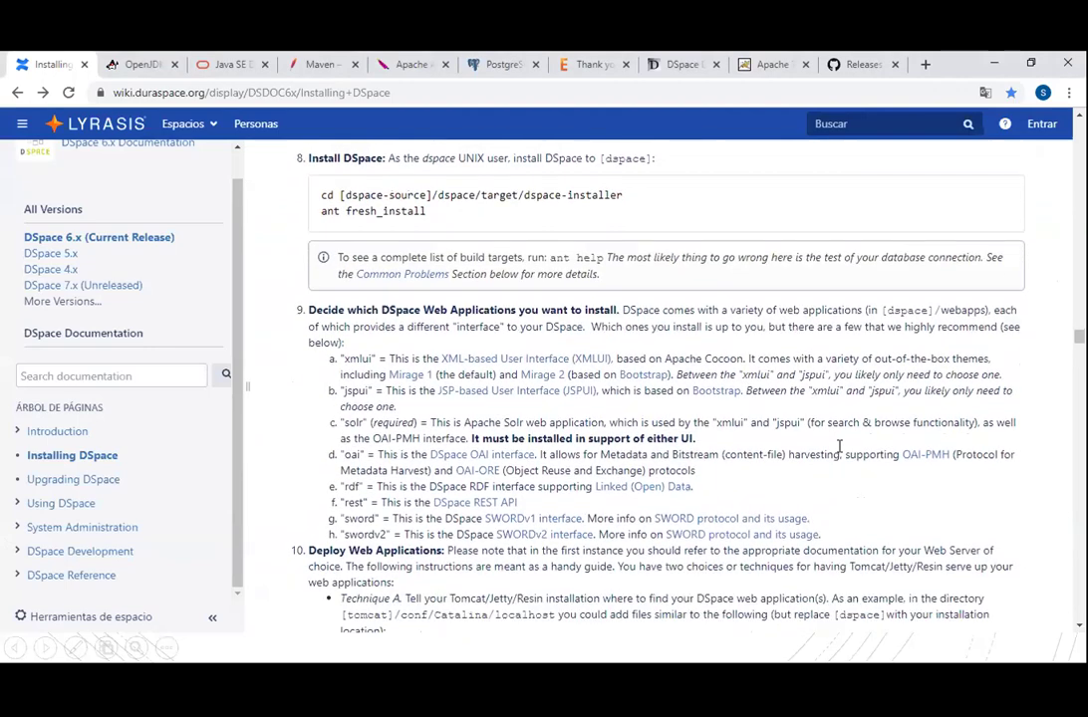
scroll(838, 446, "up", 2)
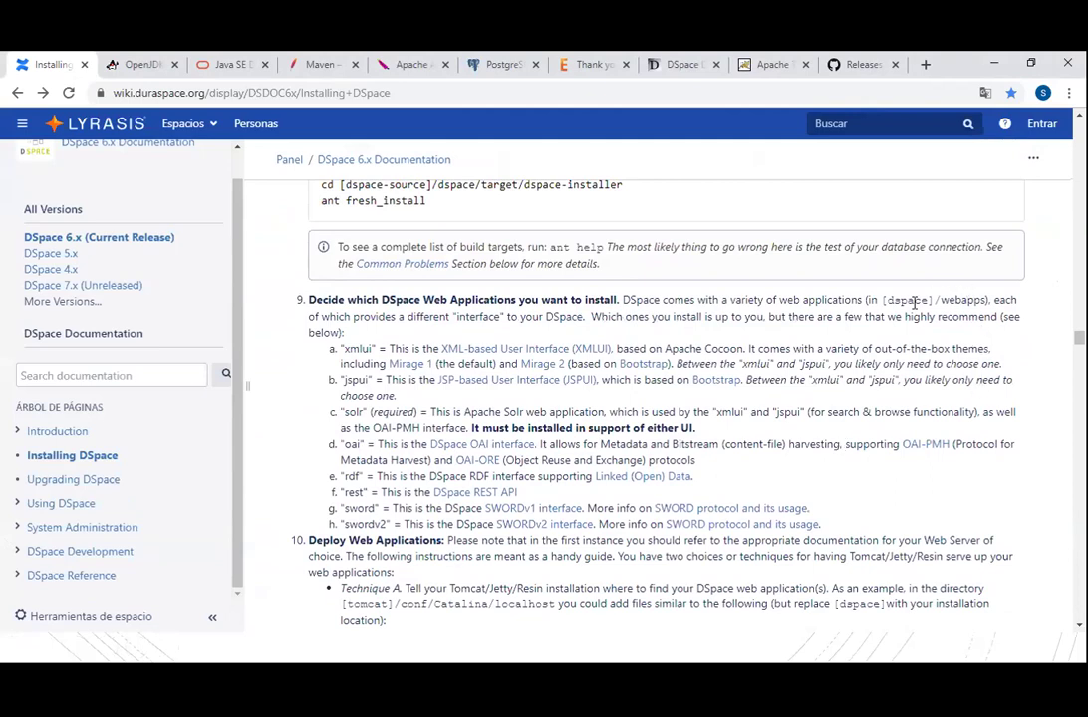
double_click(962, 300)
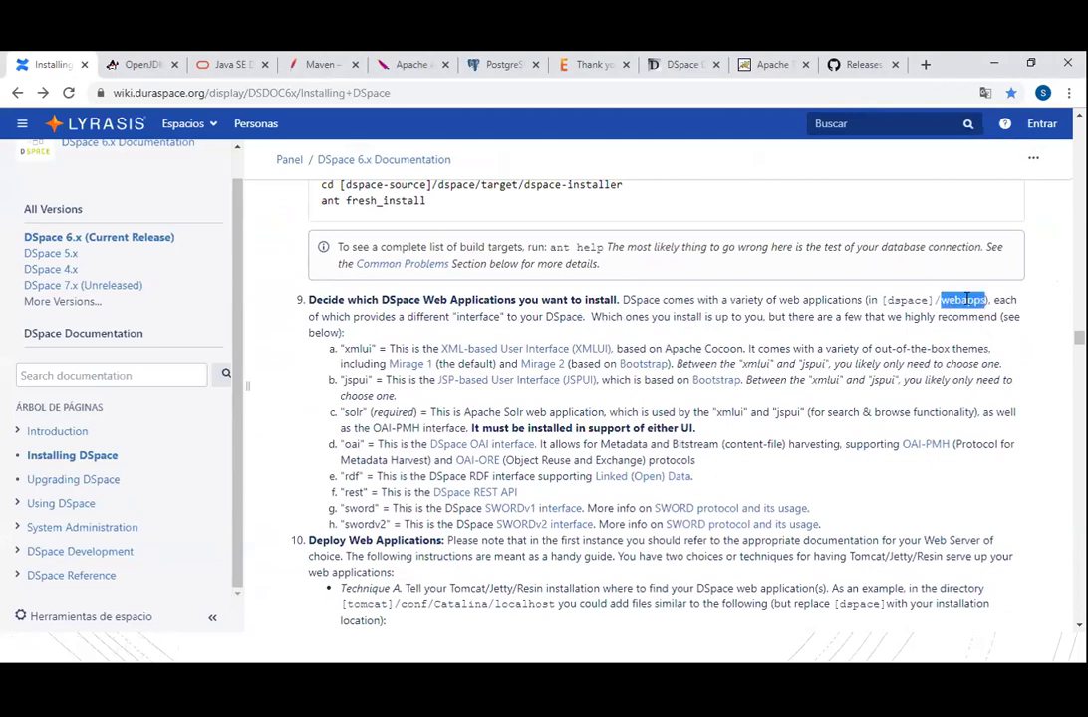
scroll(733, 413, "down", 2)
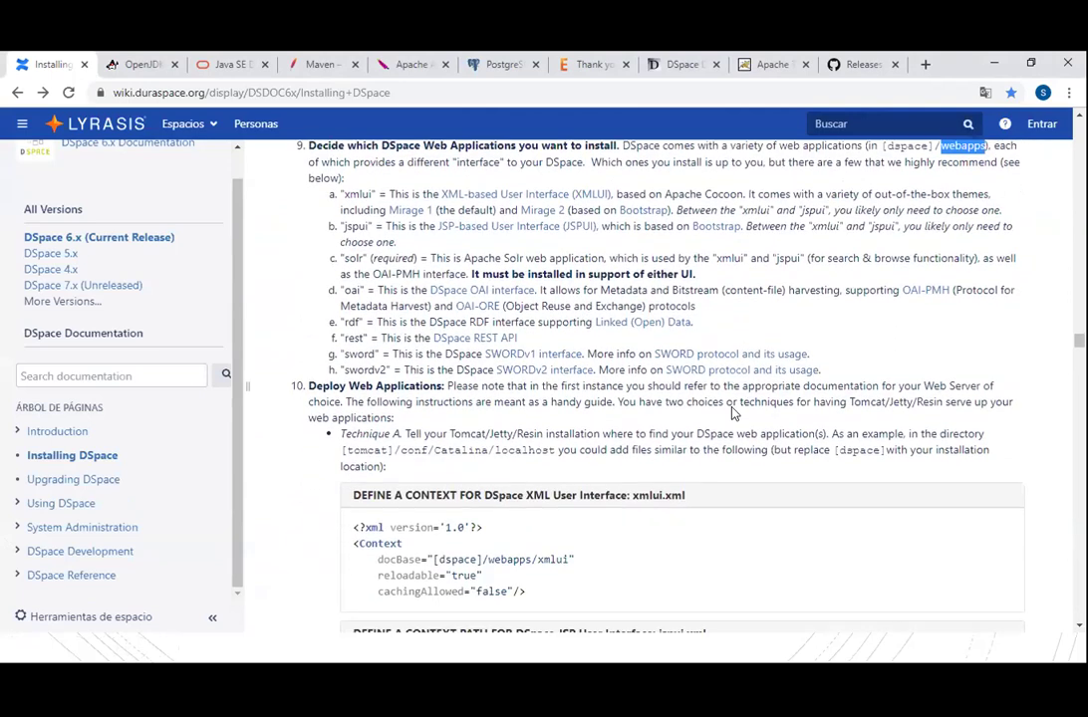
scroll(733, 413, "down", 4)
scroll(729, 417, "down", 3)
scroll(731, 420, "down", 3)
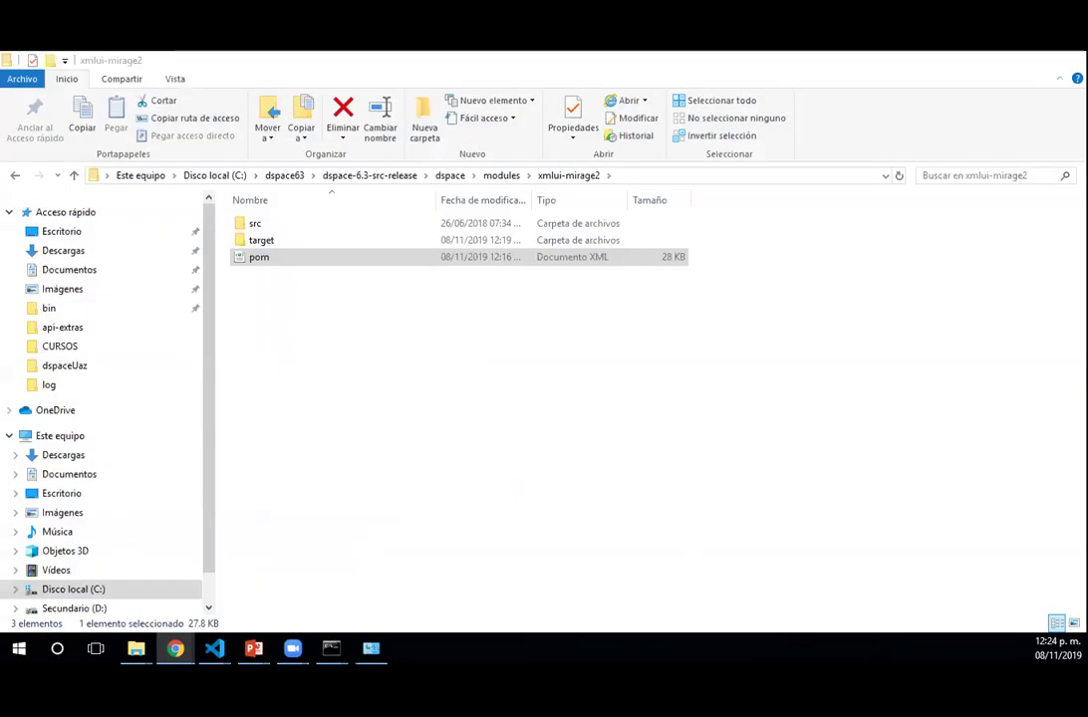
Show the desktop and navigate File Explorer up from the modules folder into dspace\config
key("super+d")
key("super+d")
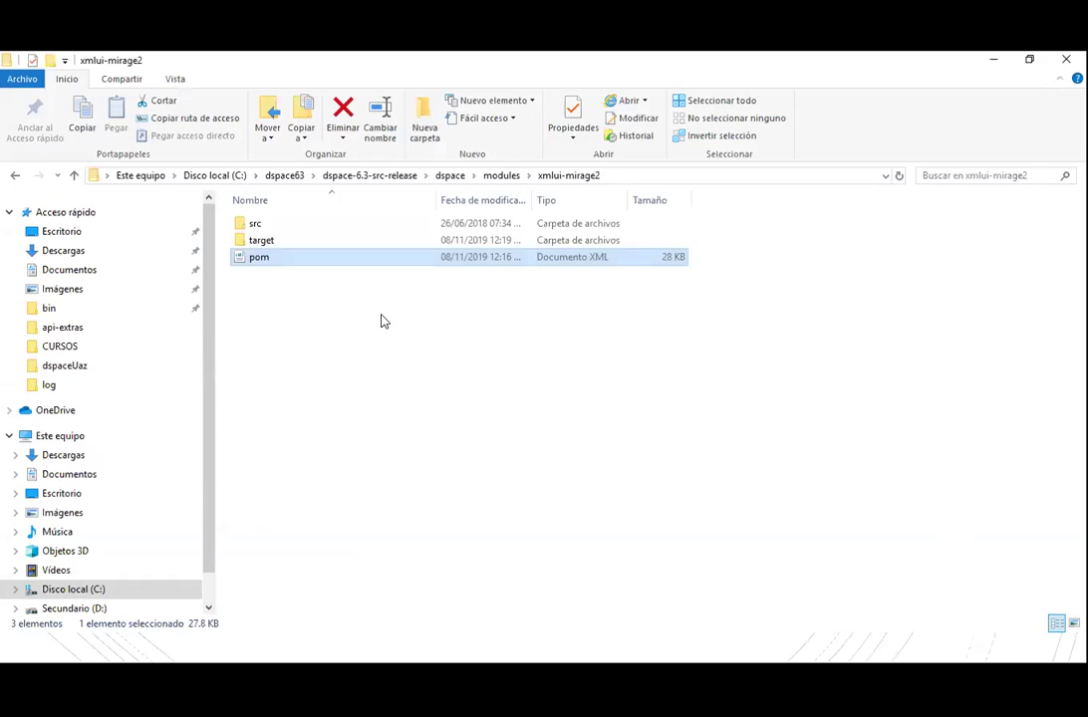
left_click(383, 322)
key("BackSpace")
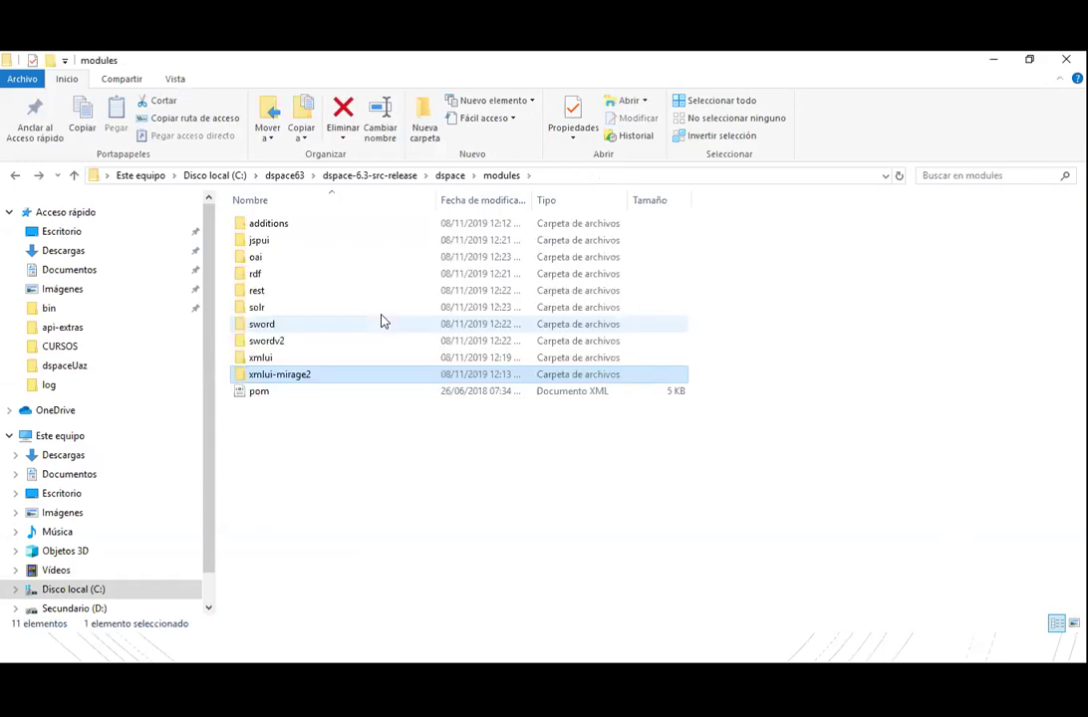
key("BackSpace")
key("BackSpace")
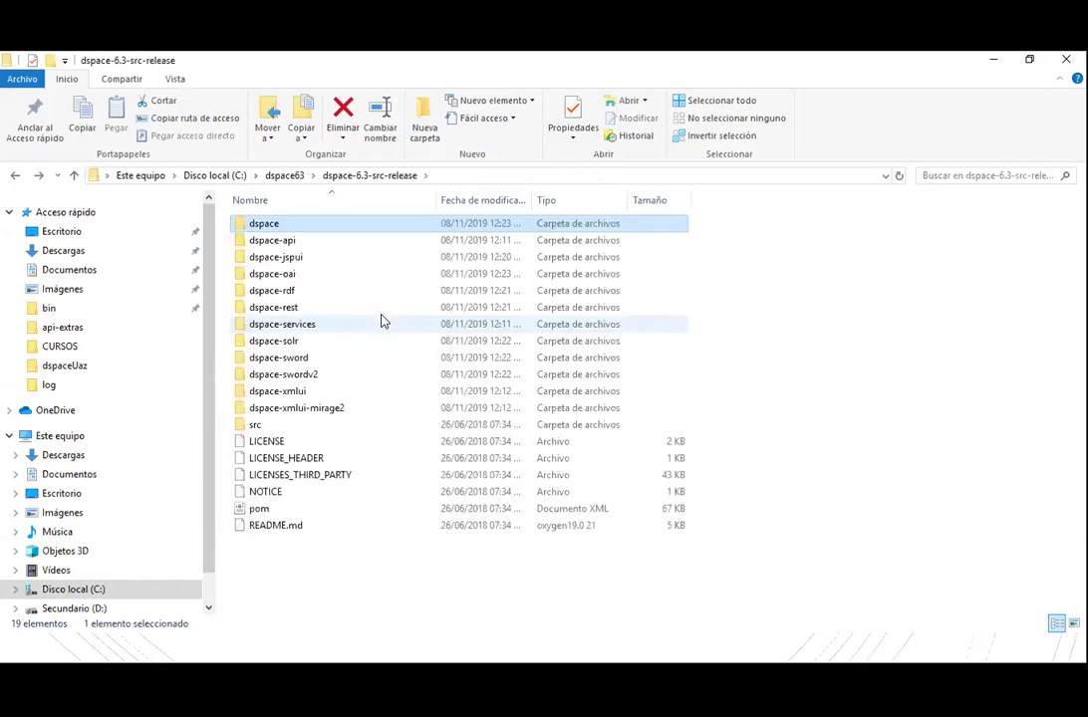
key("Return")
key("c")
key("Return")
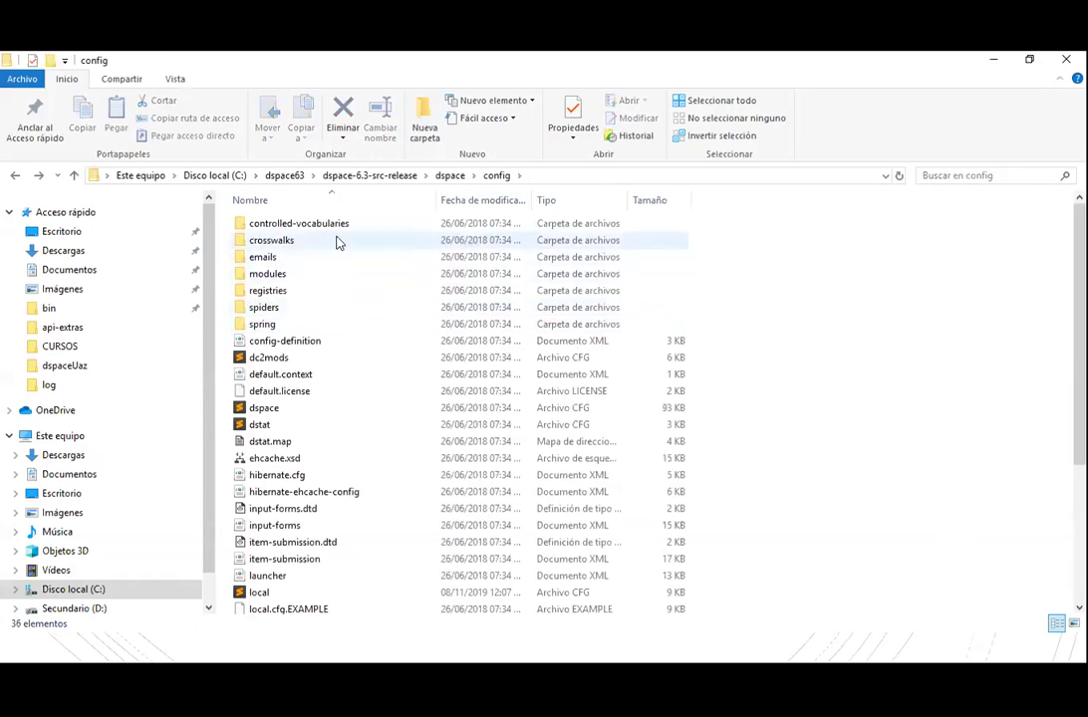
Open C:\apache\apache-tomcat-7.0.96\bin and launch Tomcat's startup script
left_click(219, 176)
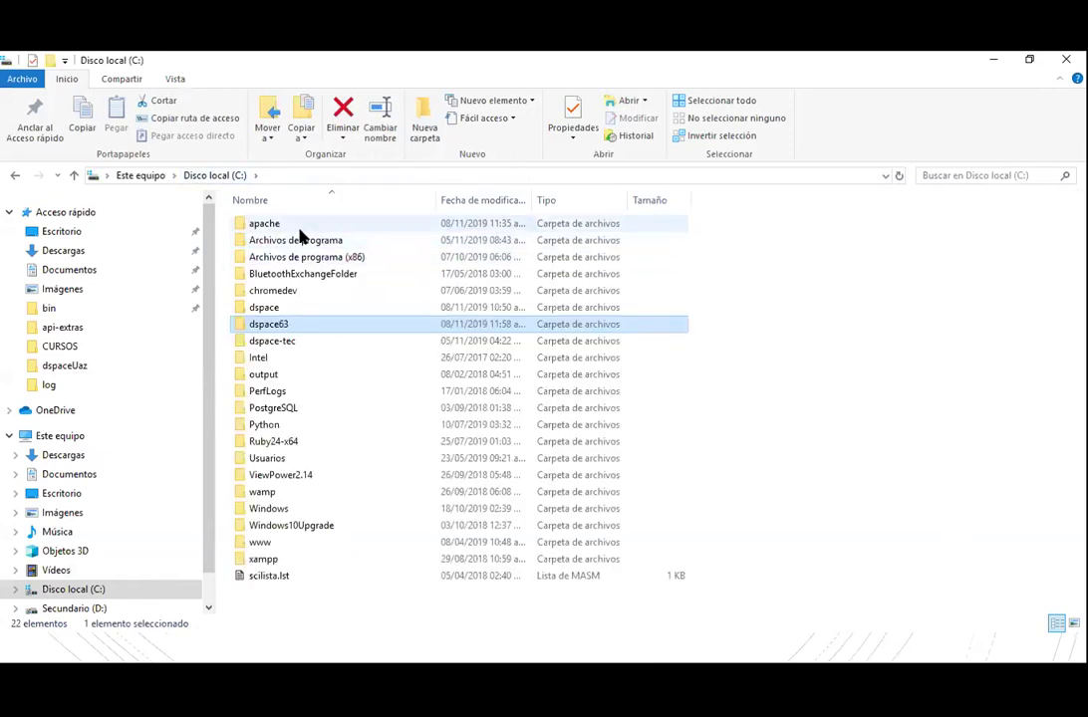
left_click(300, 229)
double_click(300, 229)
double_click(322, 244)
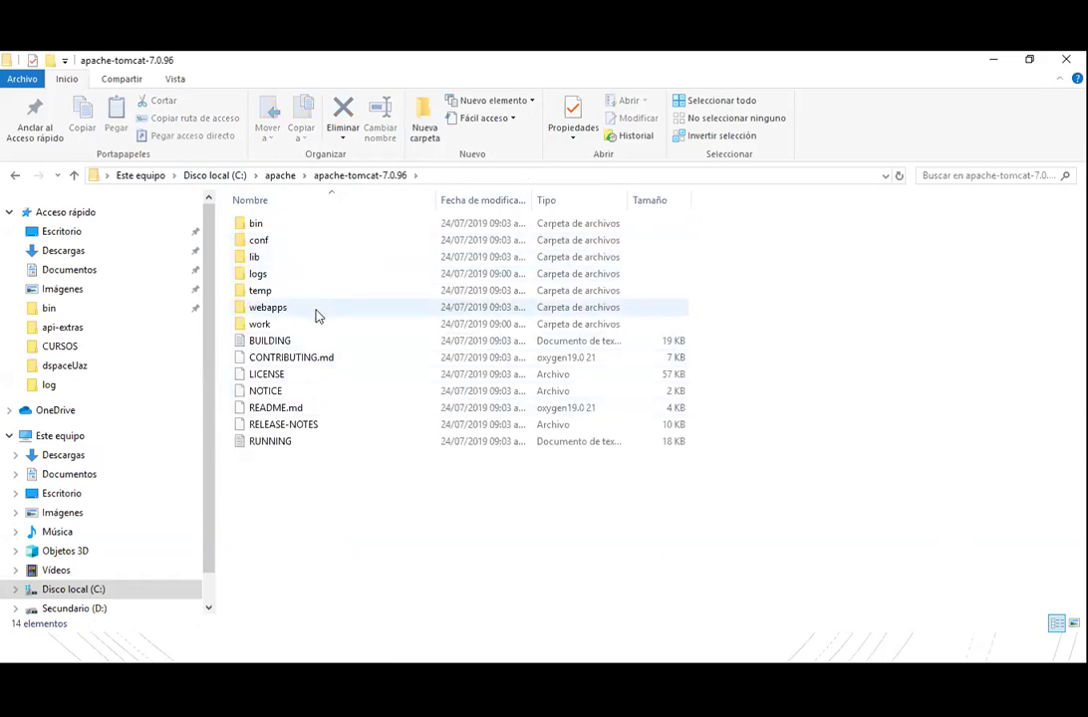
double_click(304, 228)
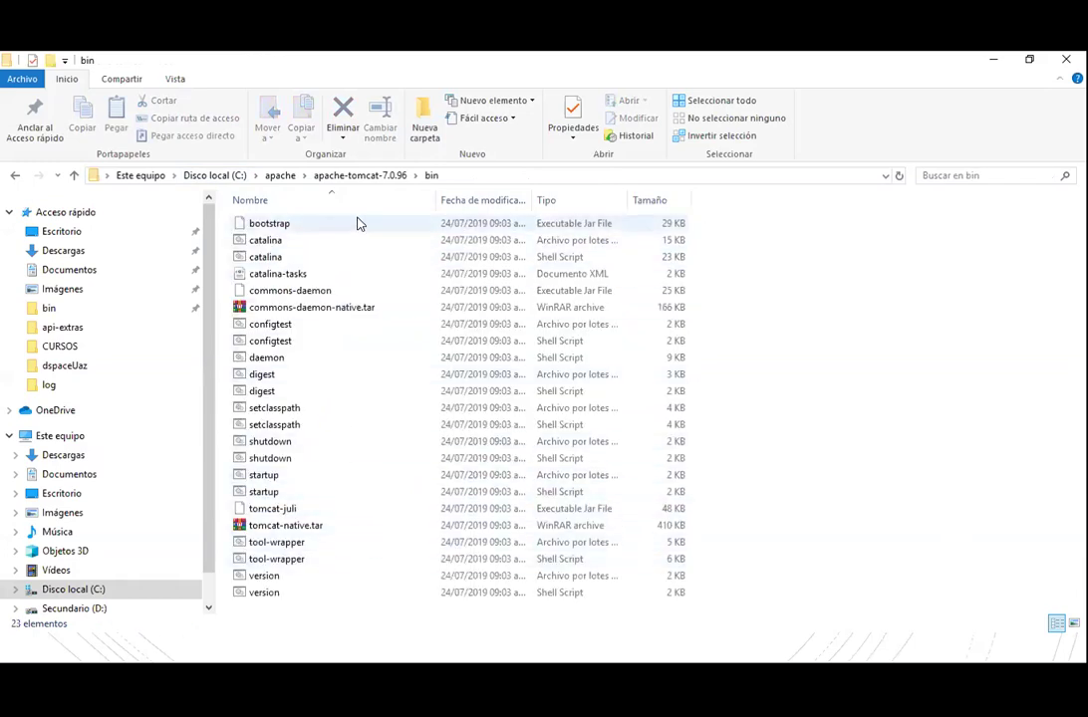
double_click(263, 476)
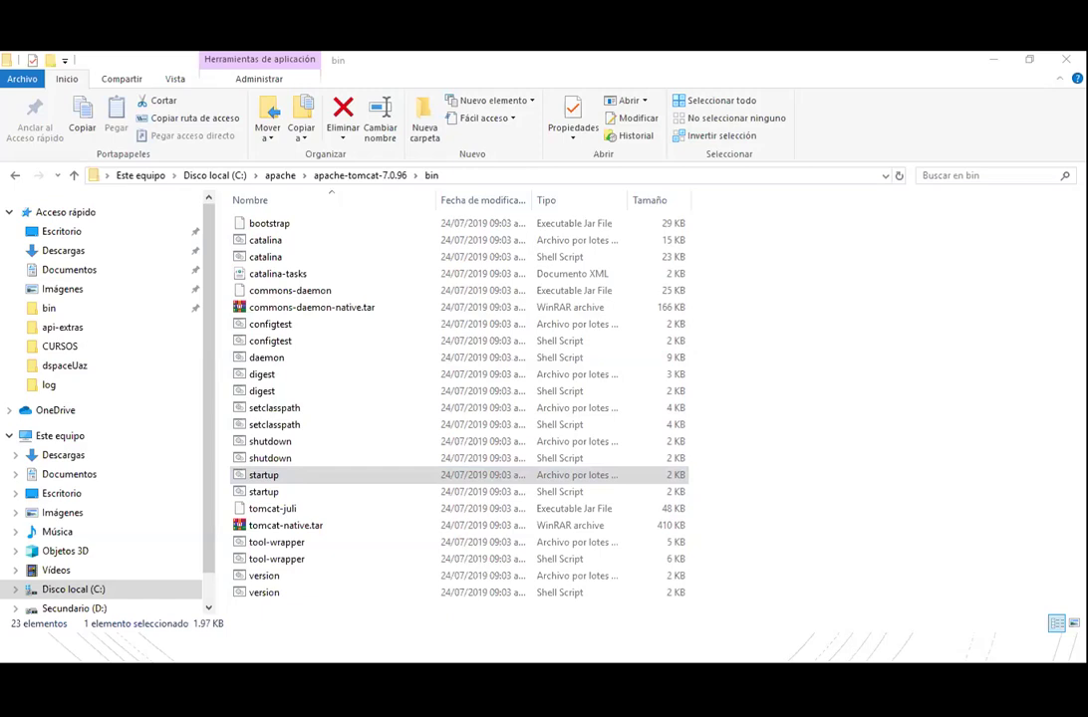
Run startup.bat from the Tomcat bin folder until the console reports 'Server startup in 903 ms'
key("alt+Tab")
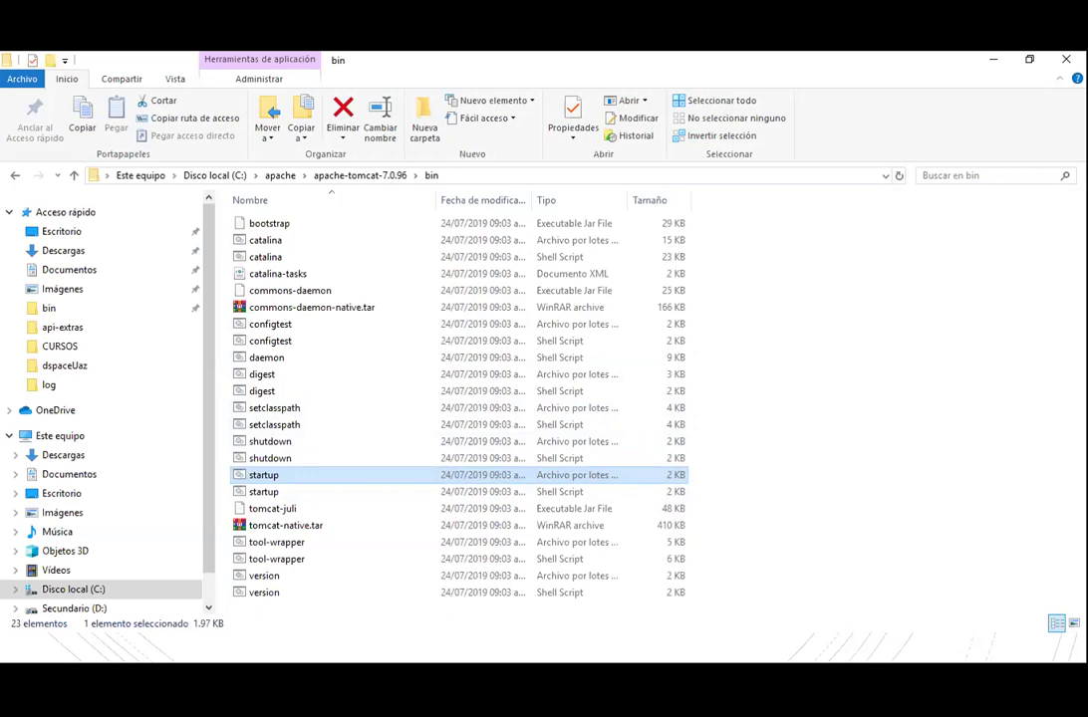
key("Return")
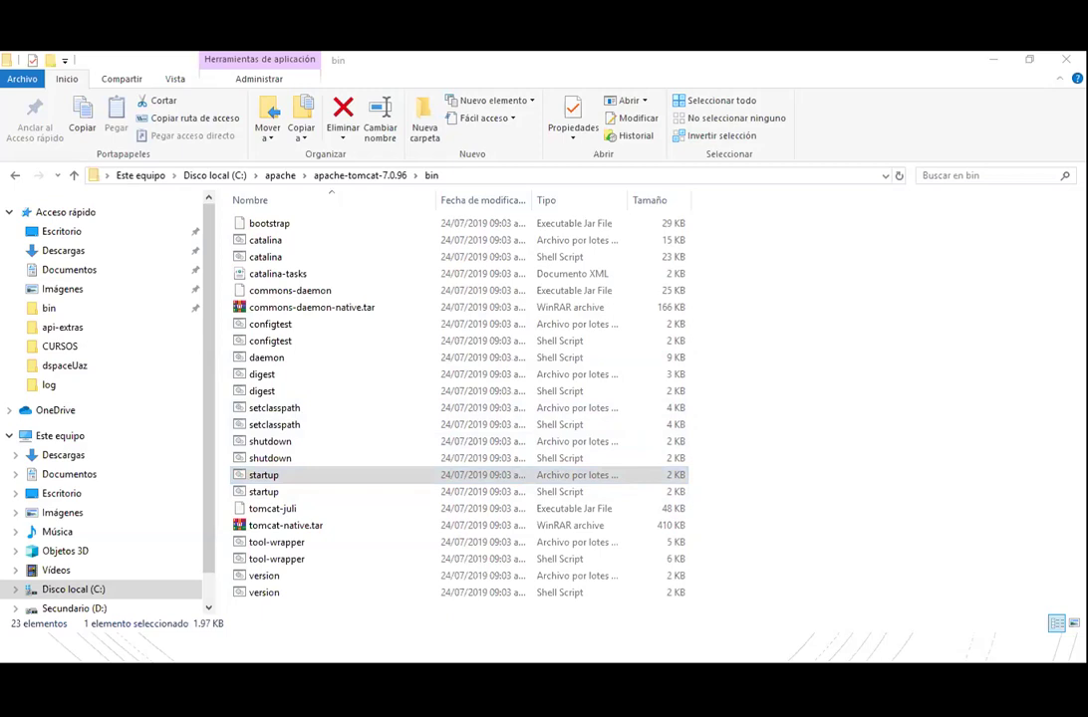
left_click(282, 475)
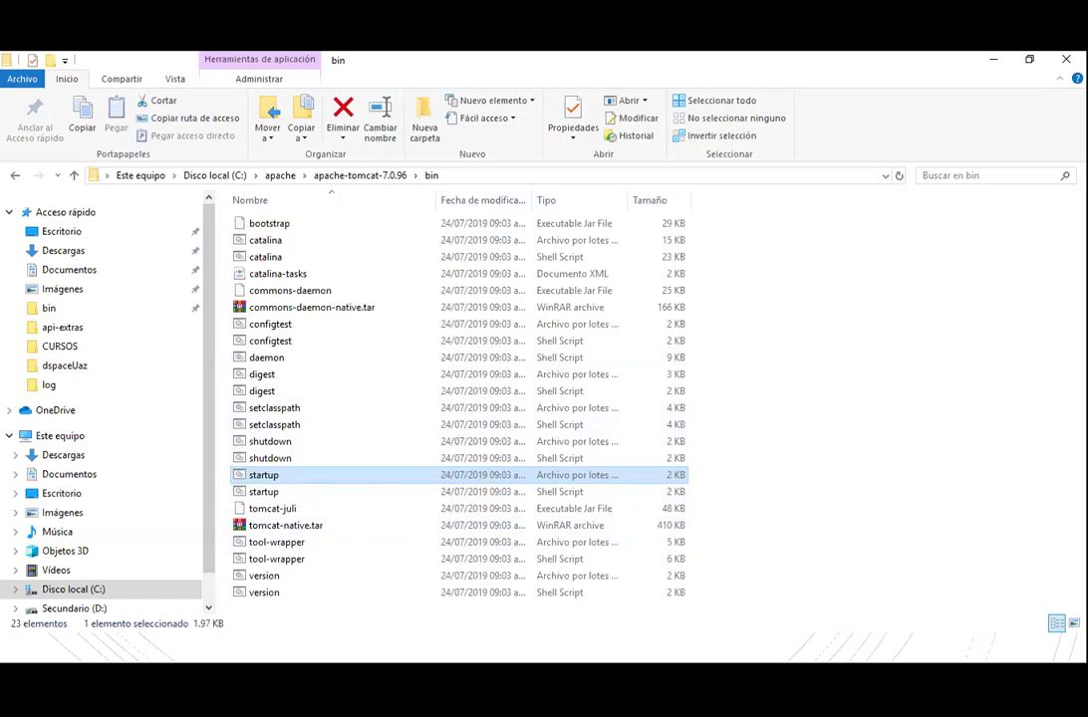
key("Return")
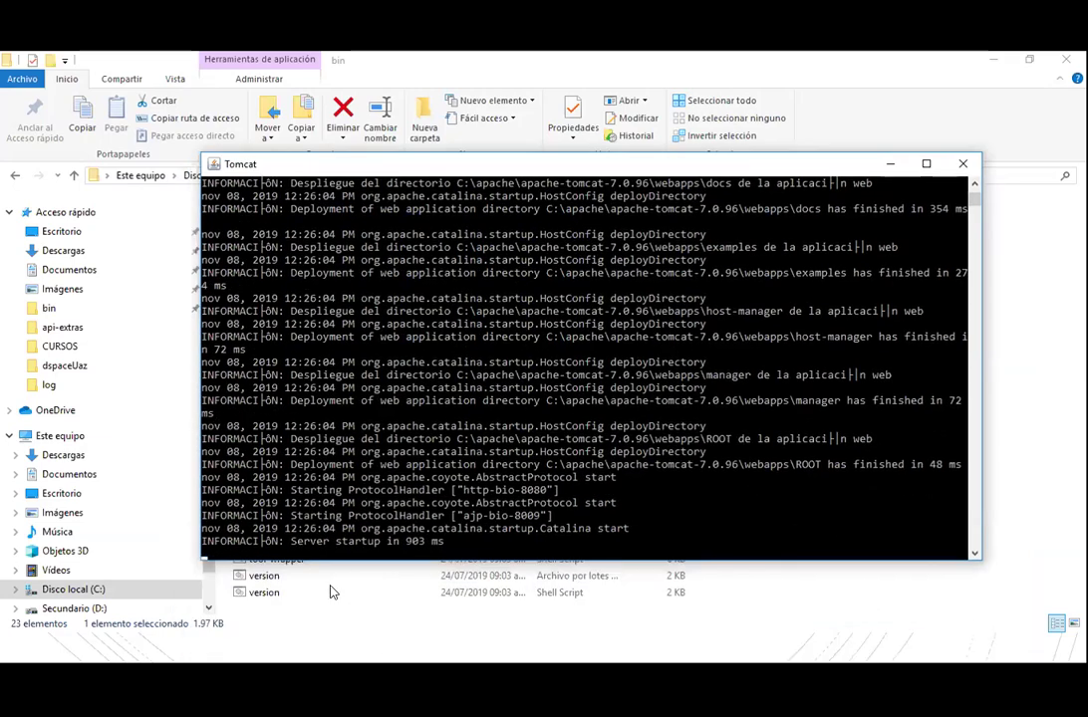
Review the Tomcat console log for deployed webapps, then open a new blank Chrome tab
left_click(321, 636)
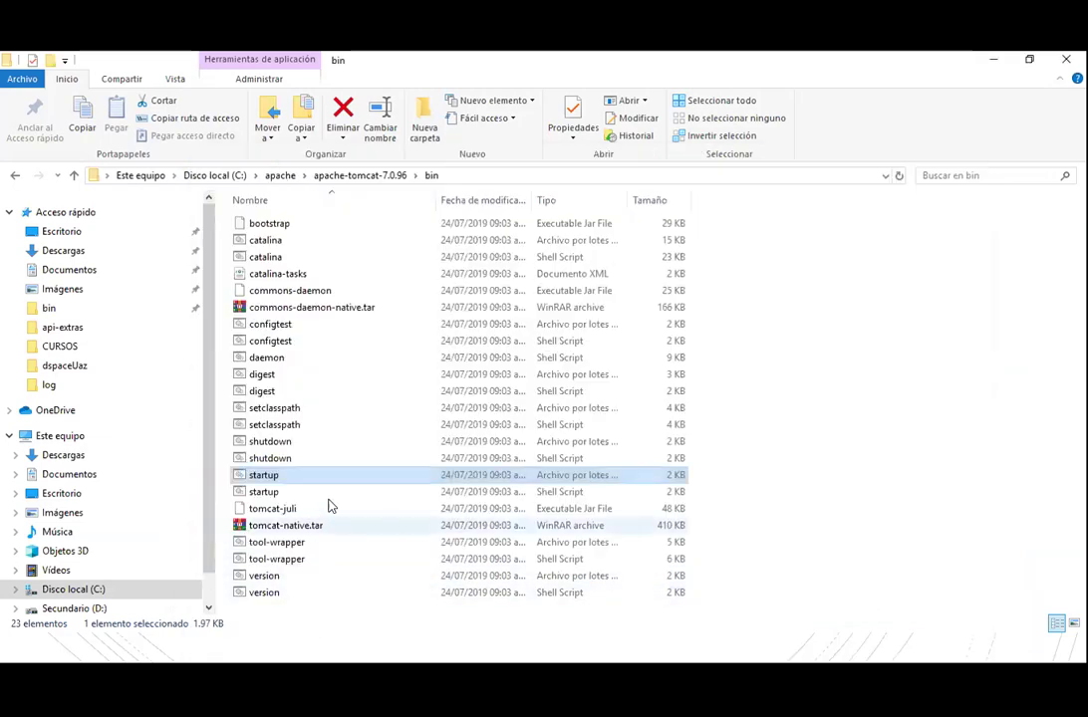
key("alt+Tab")
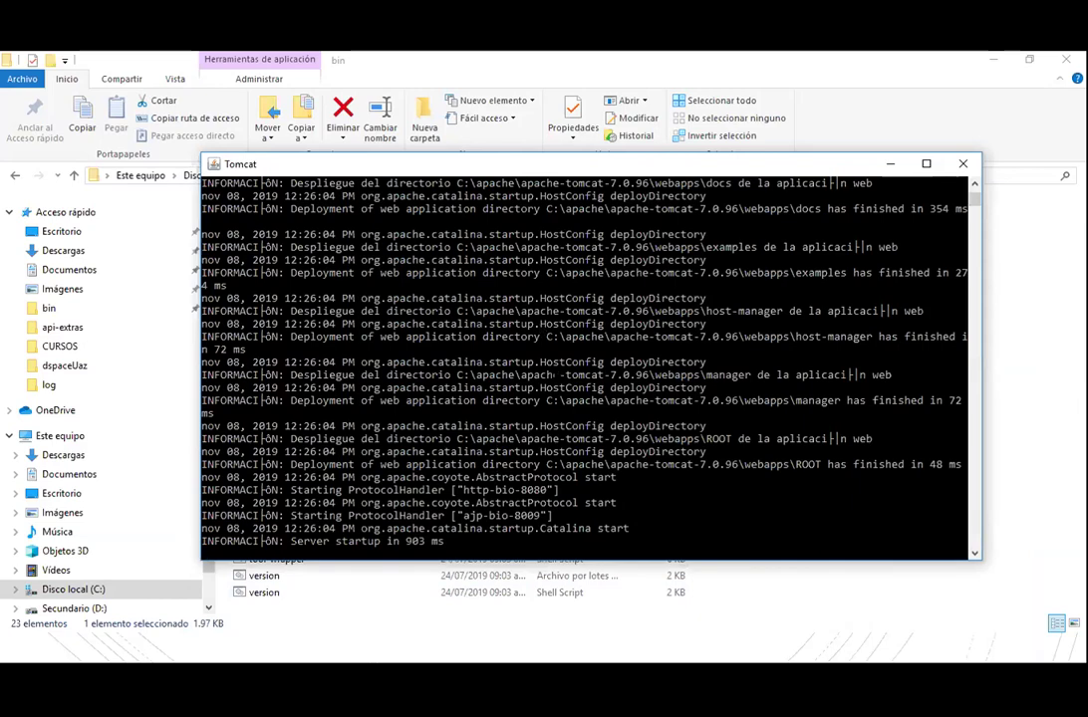
scroll(557, 468, "down", 3)
scroll(569, 482, "up", 10)
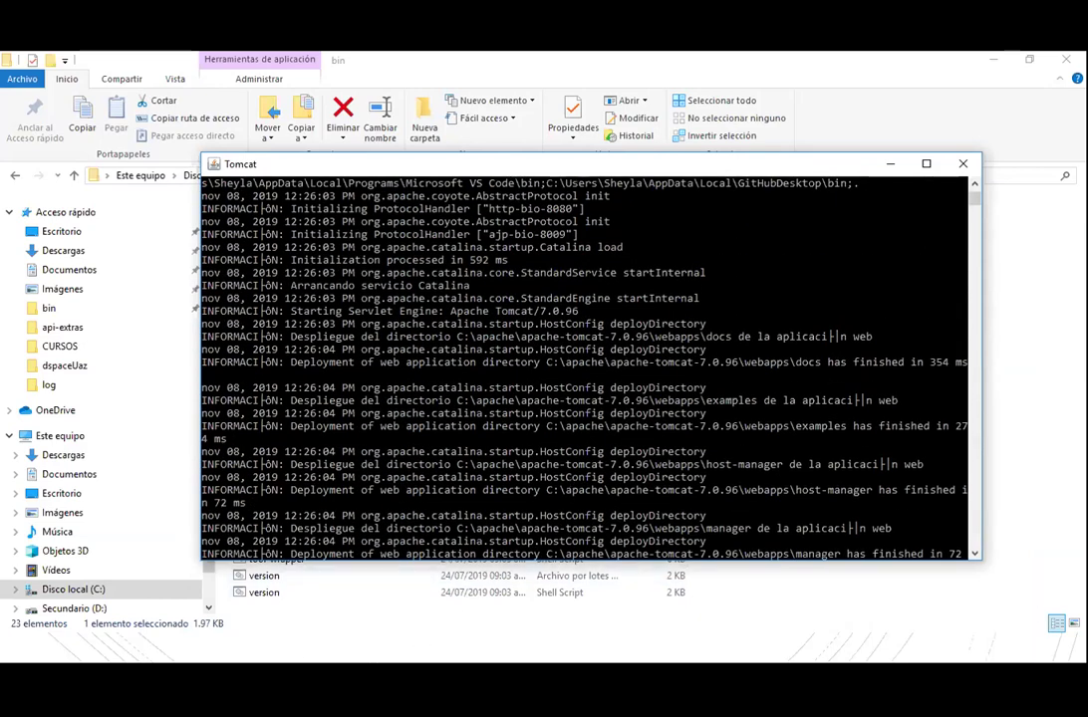
key("alt+Tab")
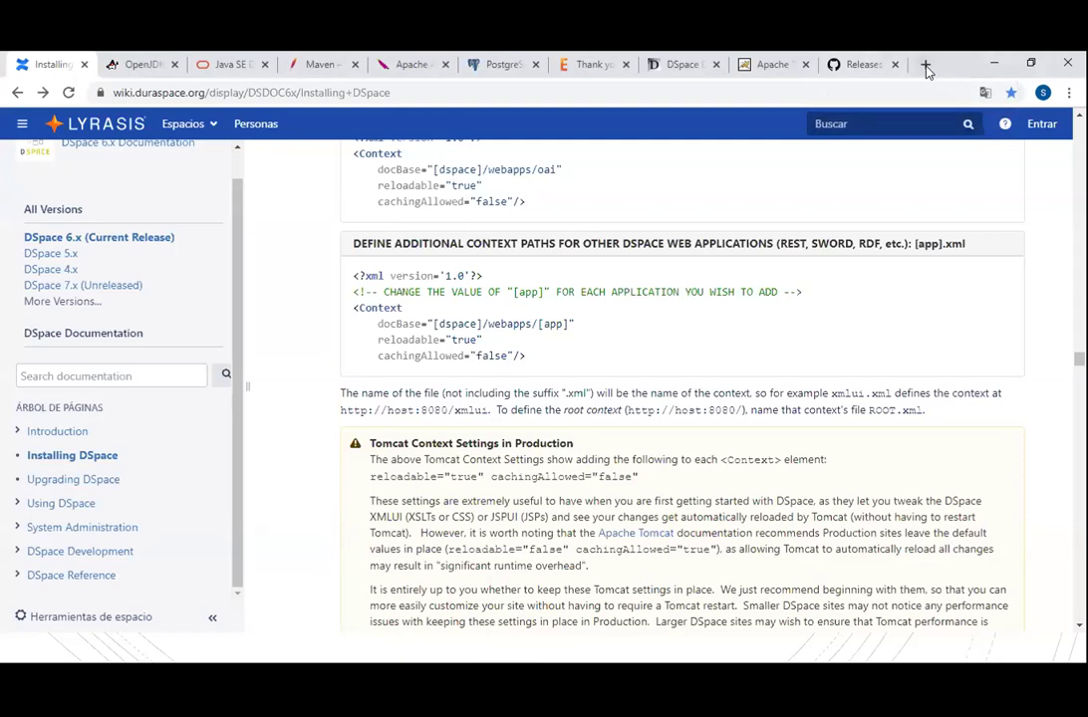
left_click(924, 64)
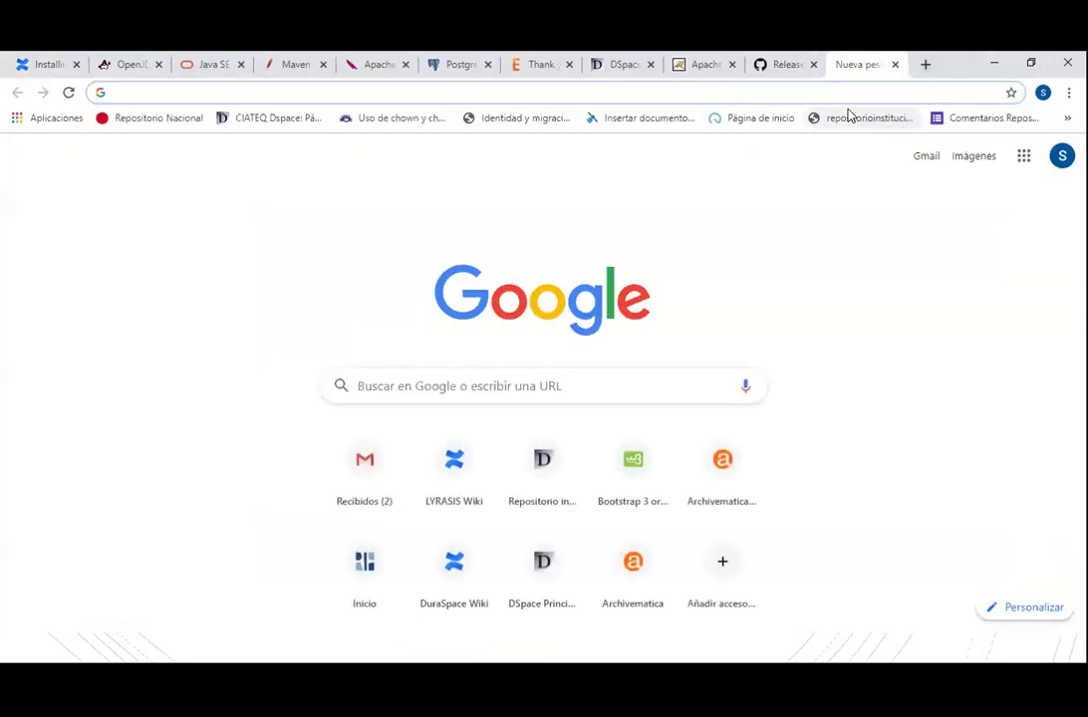
Load localhost:8080 in Chrome and confirm the Apache Tomcat/7.0.96 welcome page
type("loc")
key("Right")
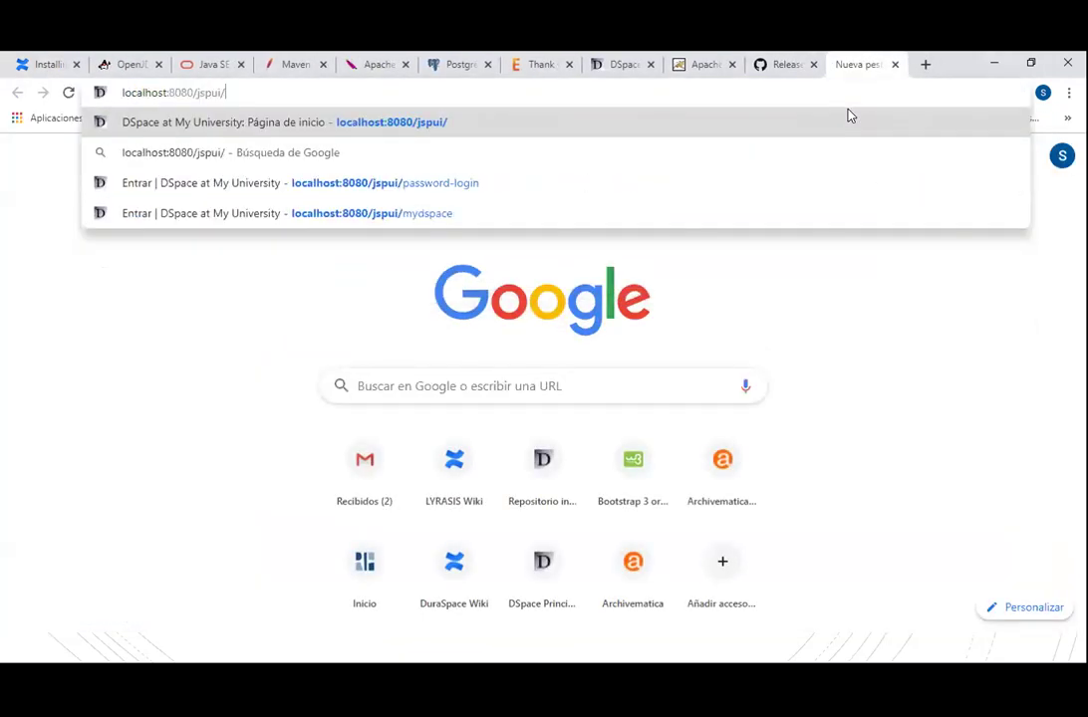
key("BackSpace")
key("BackSpace")
key("BackSpace")
key("BackSpace")
key("BackSpace")
key("BackSpace")
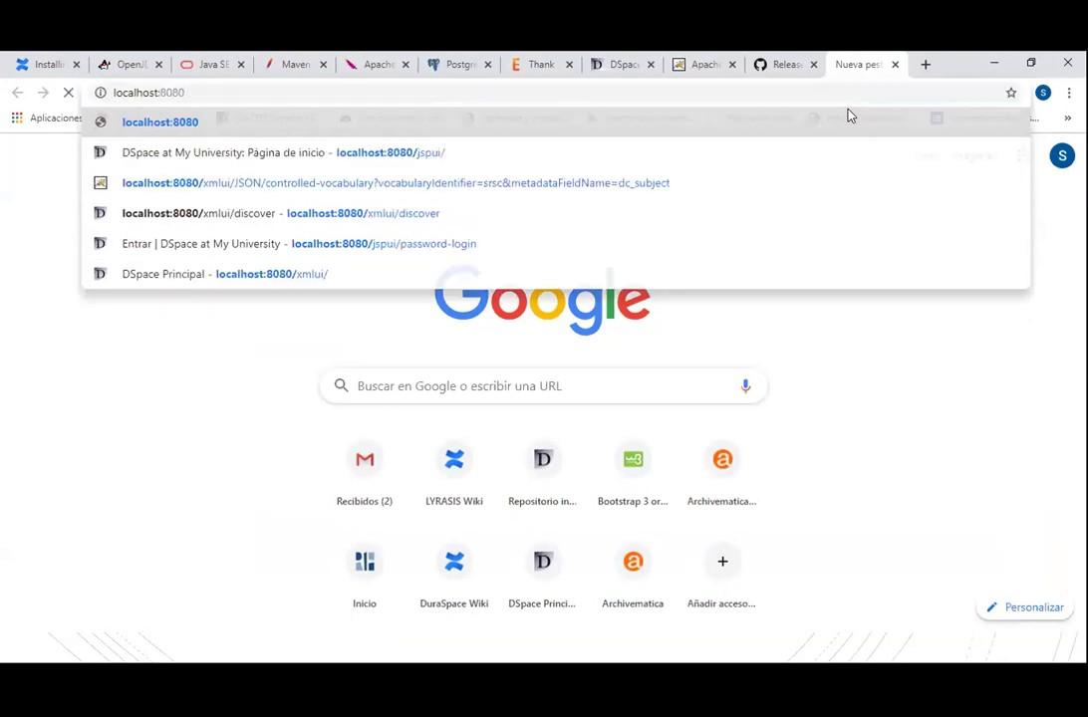
key("Return")
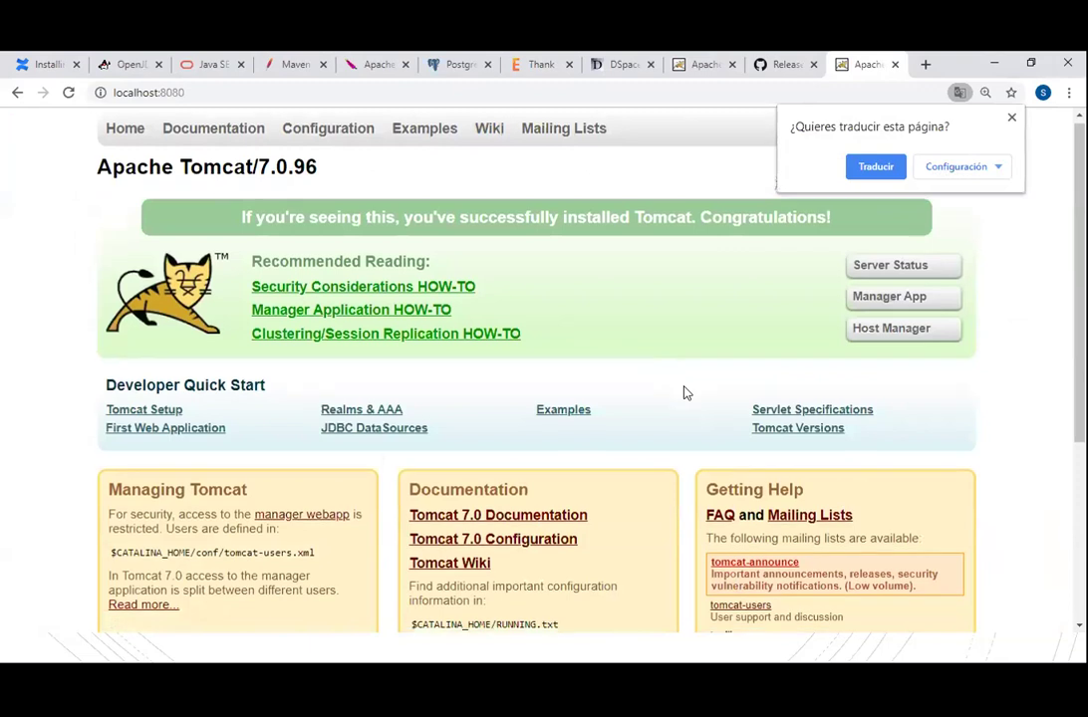
scroll(684, 392, "down", 3)
scroll(683, 392, "up", 3)
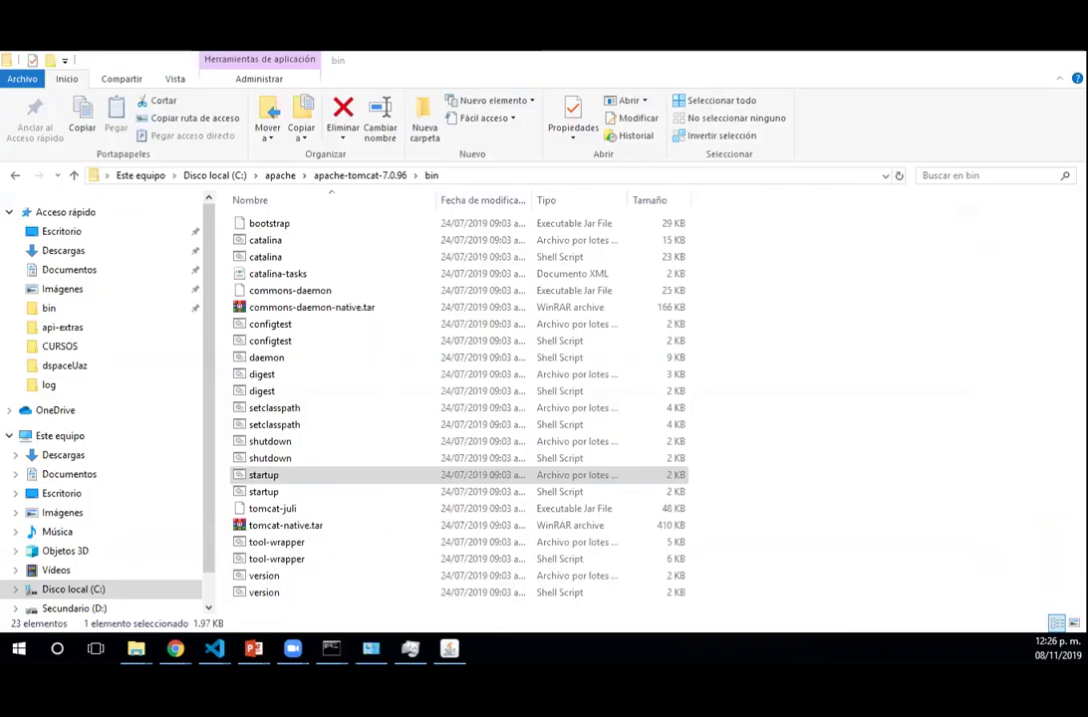
Go up to apache-tomcat-7.0.96 and check the contents of its webapps folder
left_click(792, 409)
key("BackSpace")
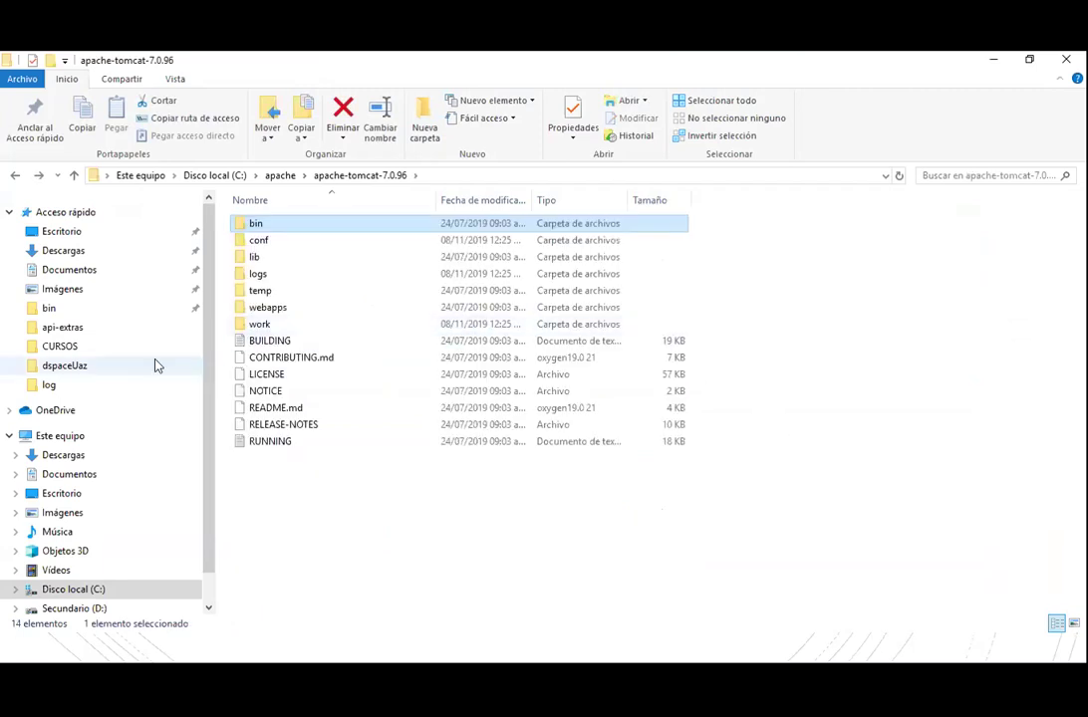
double_click(313, 307)
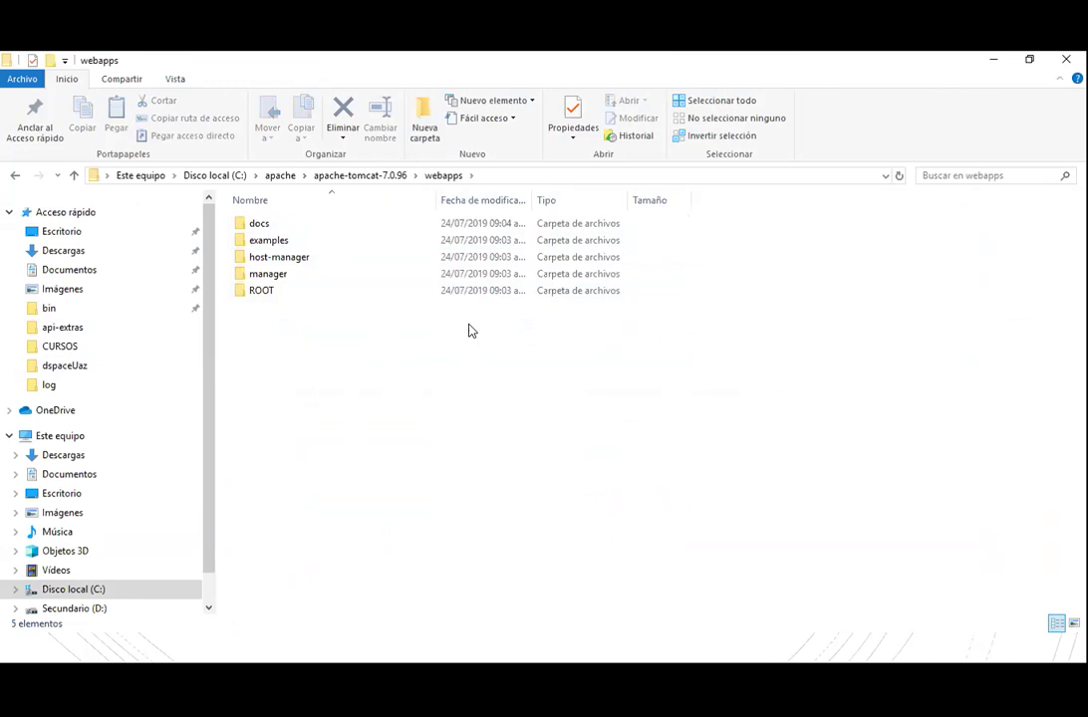
key("BackSpace")
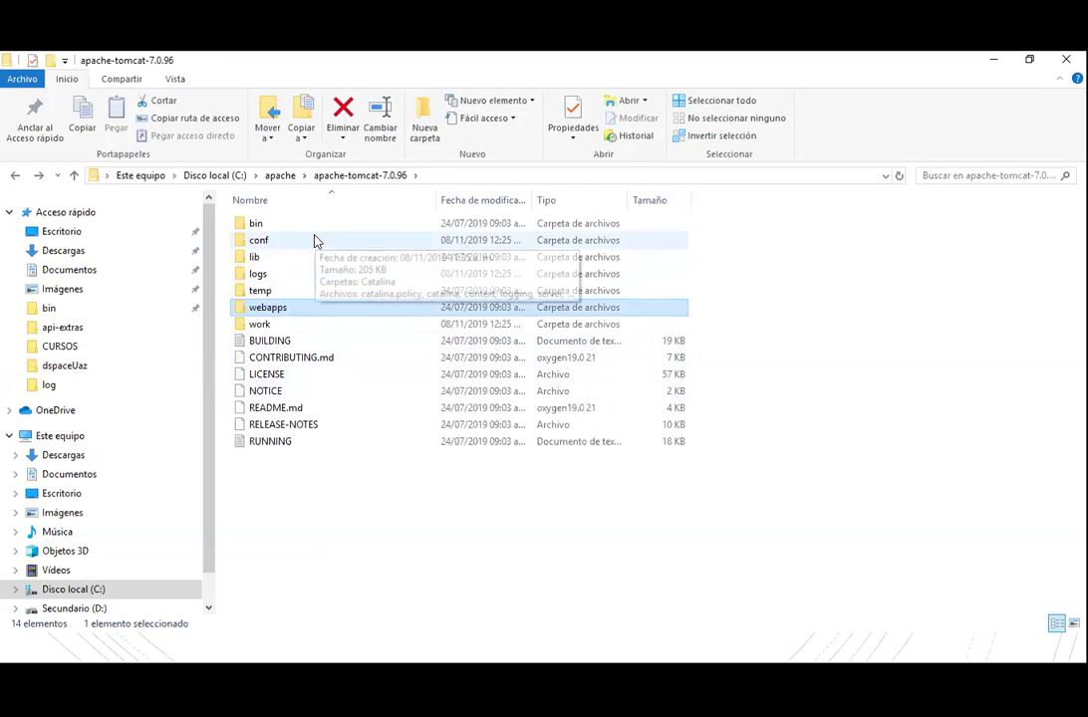
Open Tomcat's conf\Catalina\localhost folder and confirm it is empty
mouse_move(287, 311)
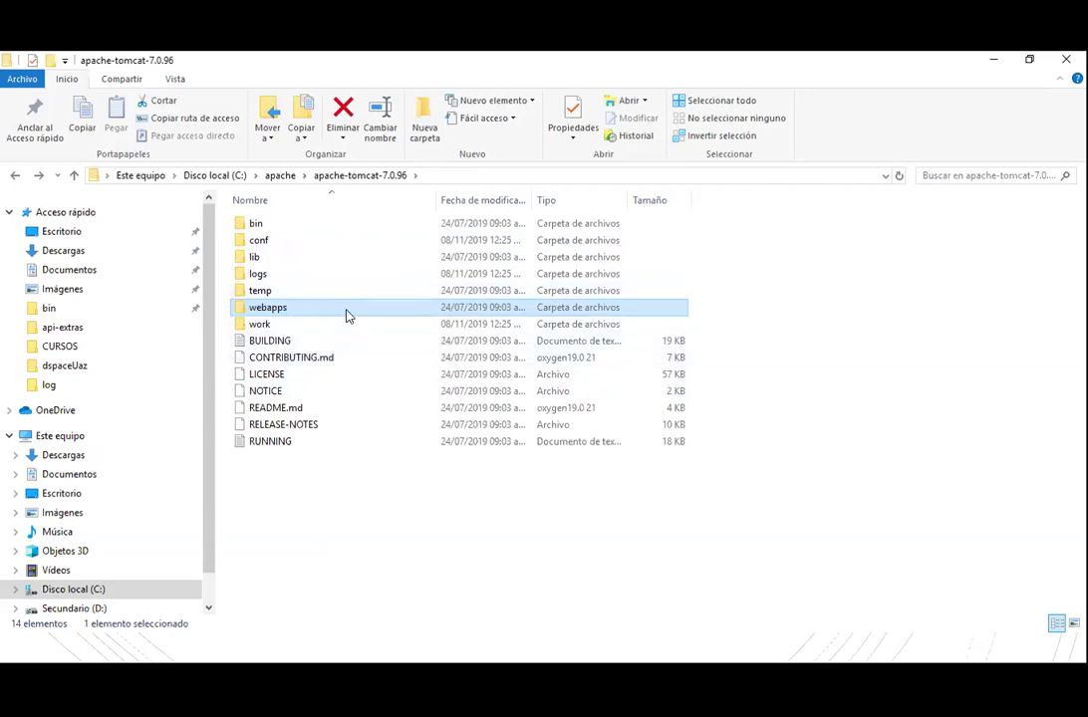
mouse_move(347, 316)
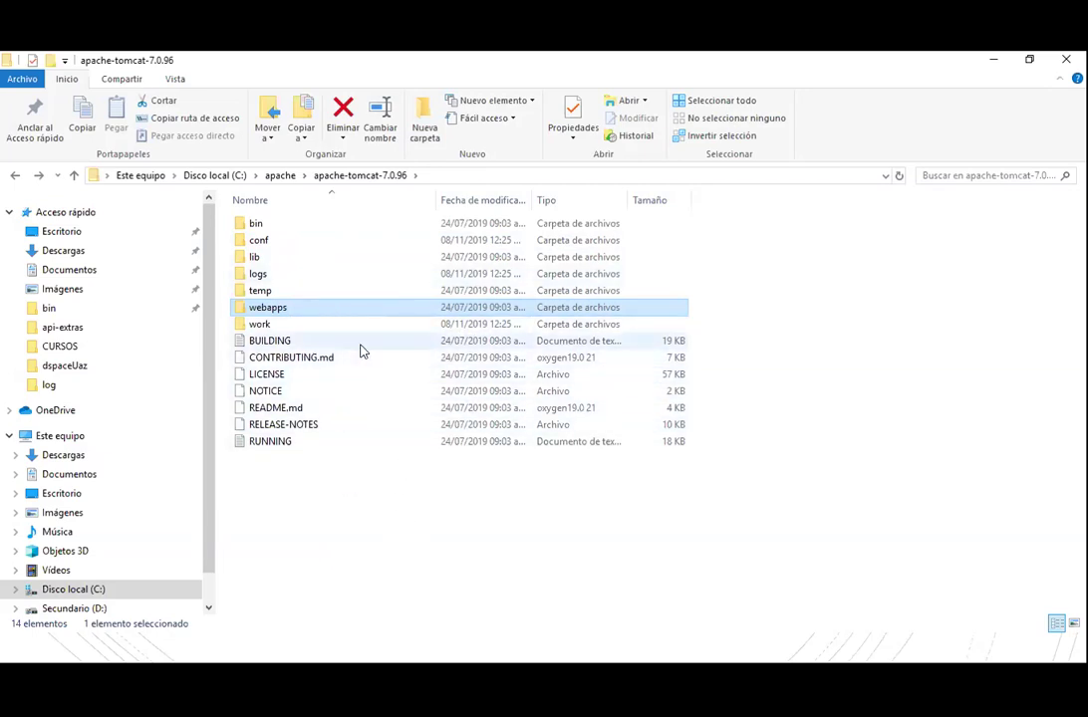
double_click(308, 237)
double_click(308, 225)
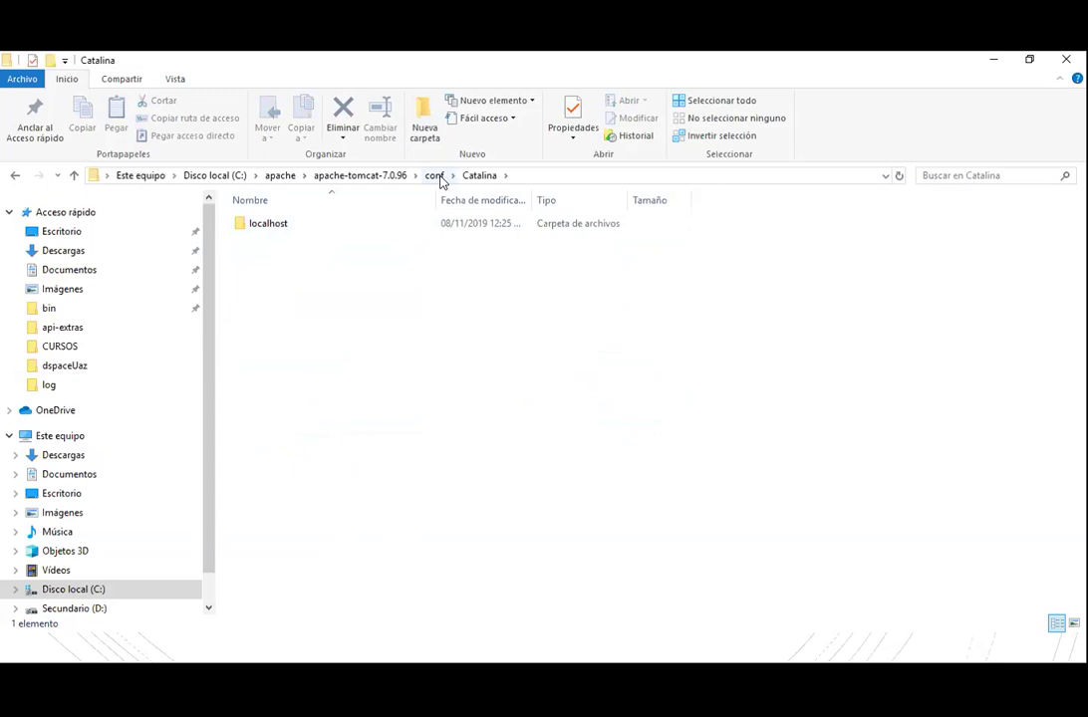
double_click(320, 233)
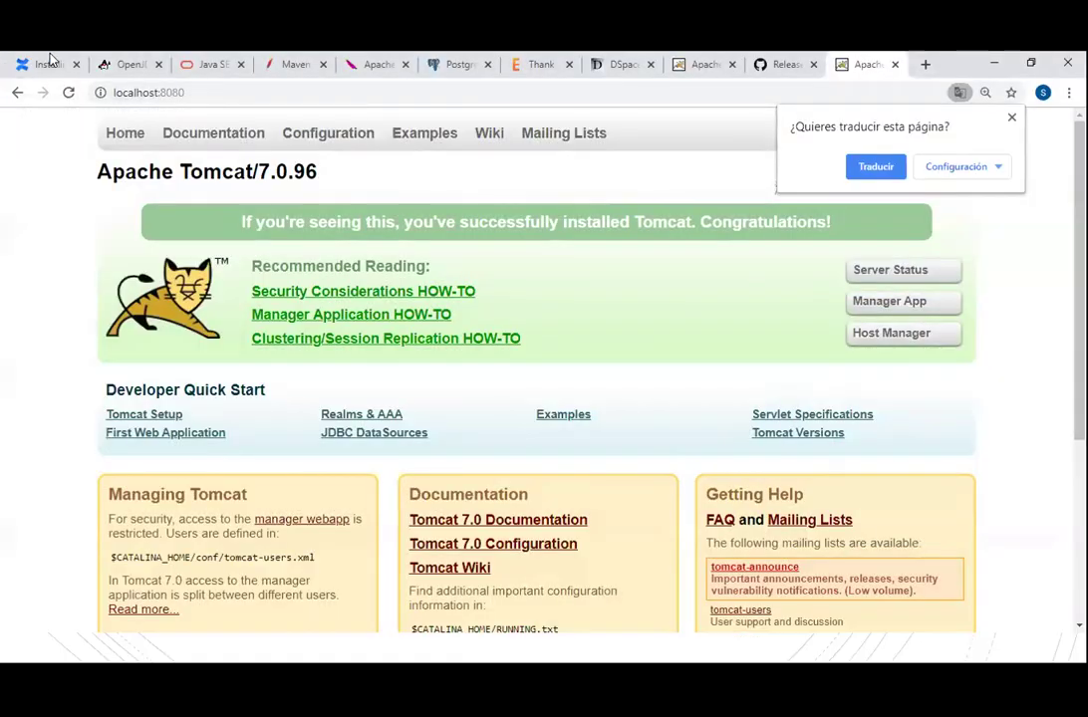
Return to the DSpace wiki and scroll up to the xmlui.xml Context example under Deploy Web Applications
left_click(47, 62)
scroll(659, 478, "up", 3)
scroll(659, 513, "up", 5)
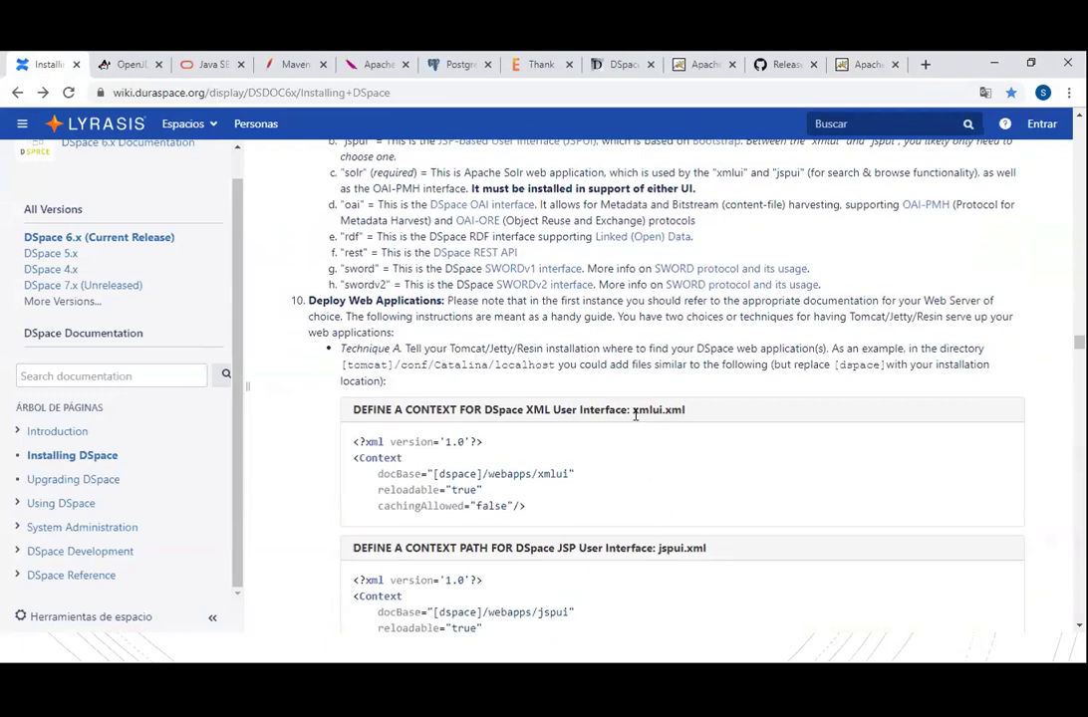
double_click(648, 412)
left_click(554, 505)
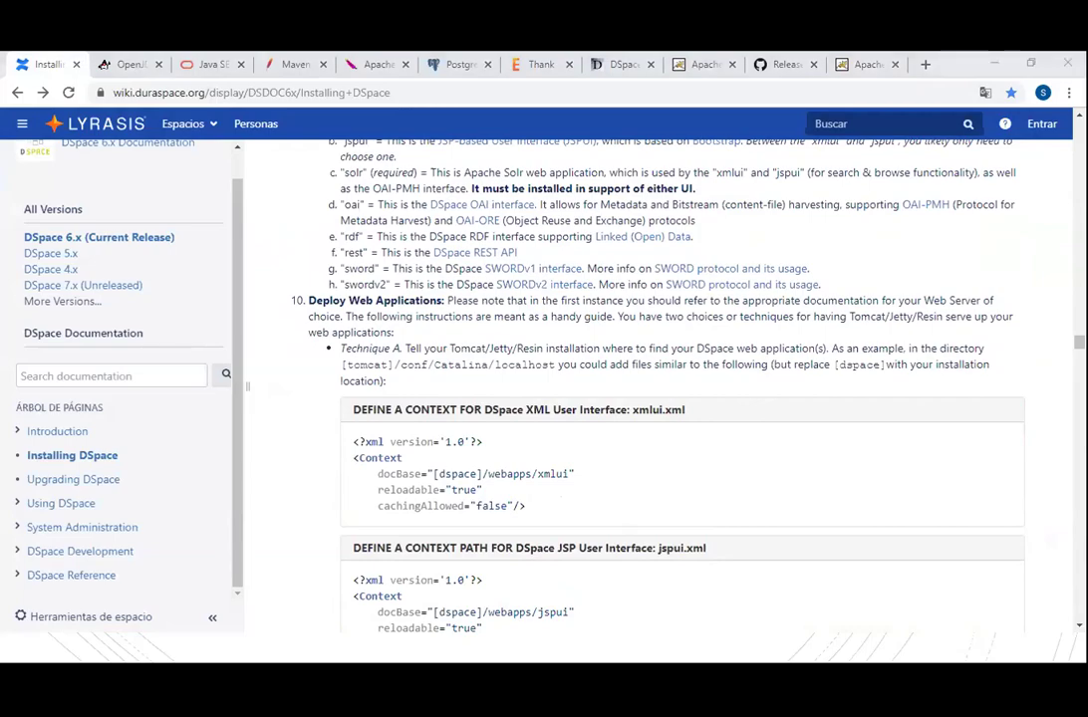
key("super+d")
key("super+d")
key("super+d")
key("super+d")
Create a new untitled file and paste in the xmlui.xml Context block copied from the wiki
left_click(216, 652)
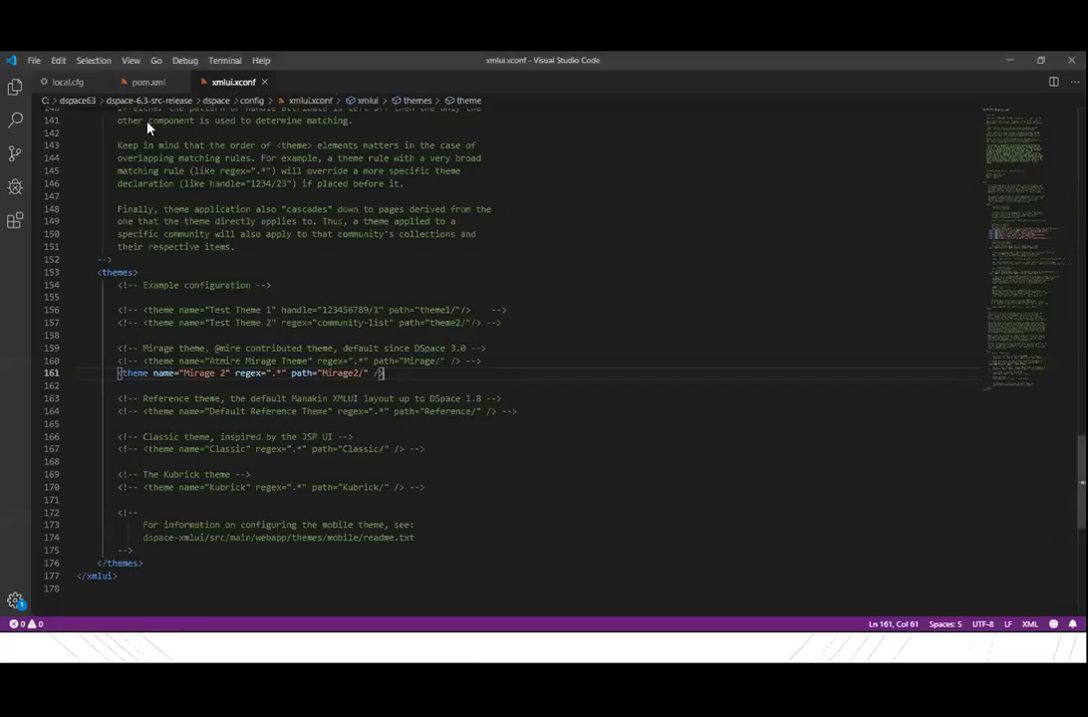
left_click(33, 59)
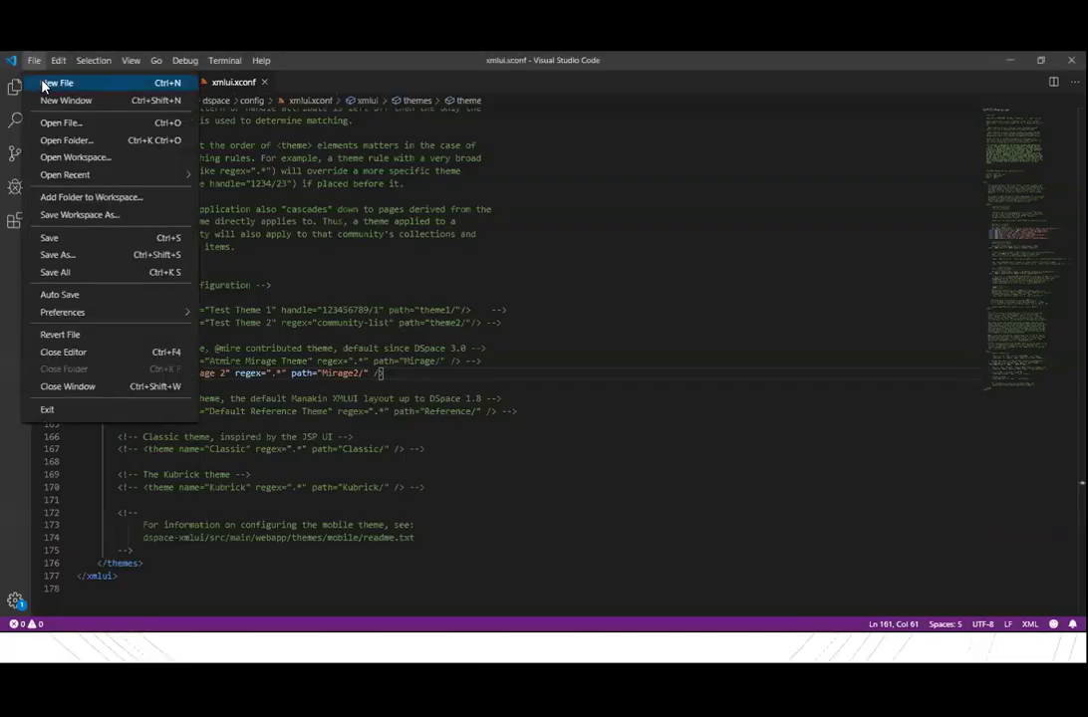
left_click(40, 80)
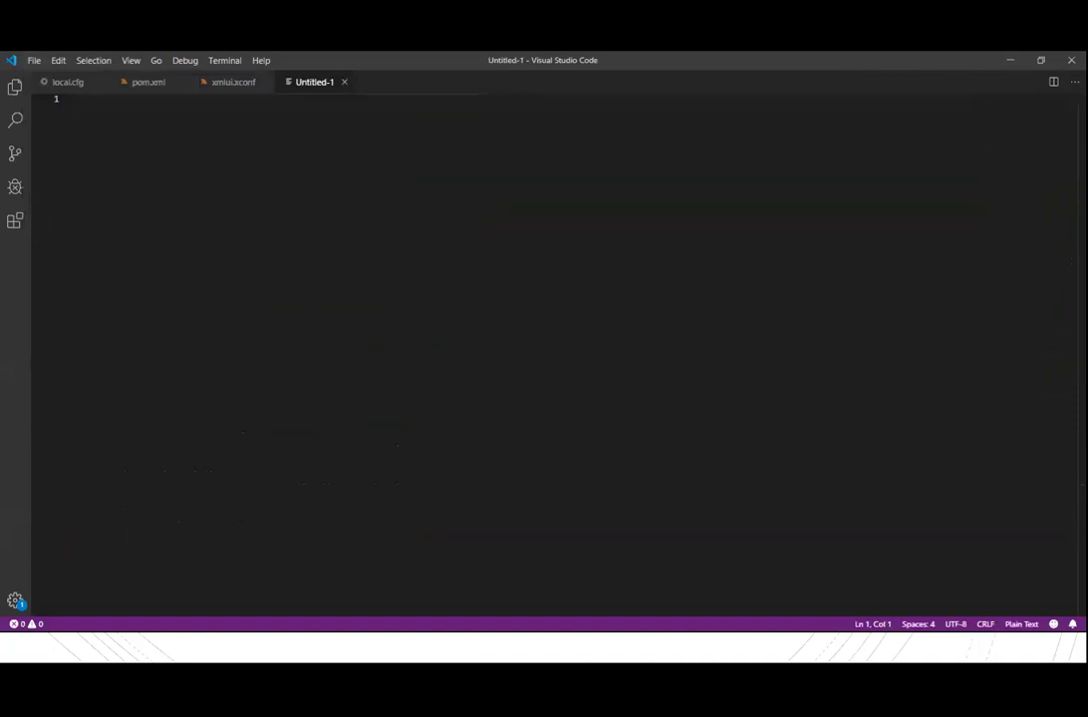
key("alt+Tab")
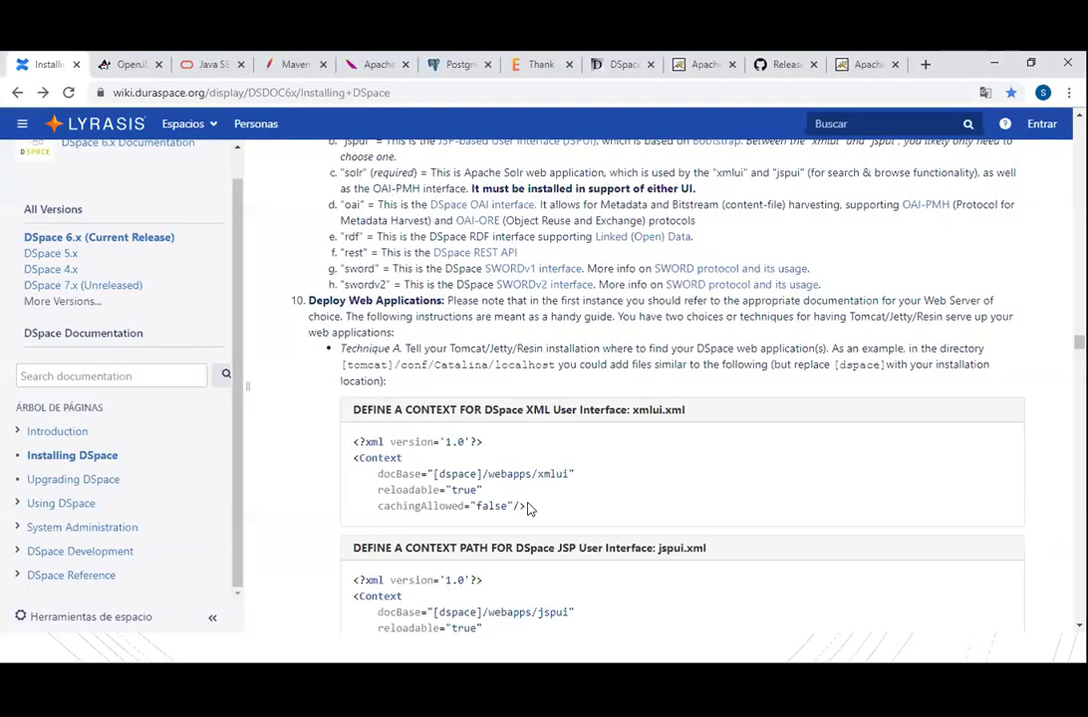
left_click_drag(529, 508, 338, 439)
key("ctrl+c")
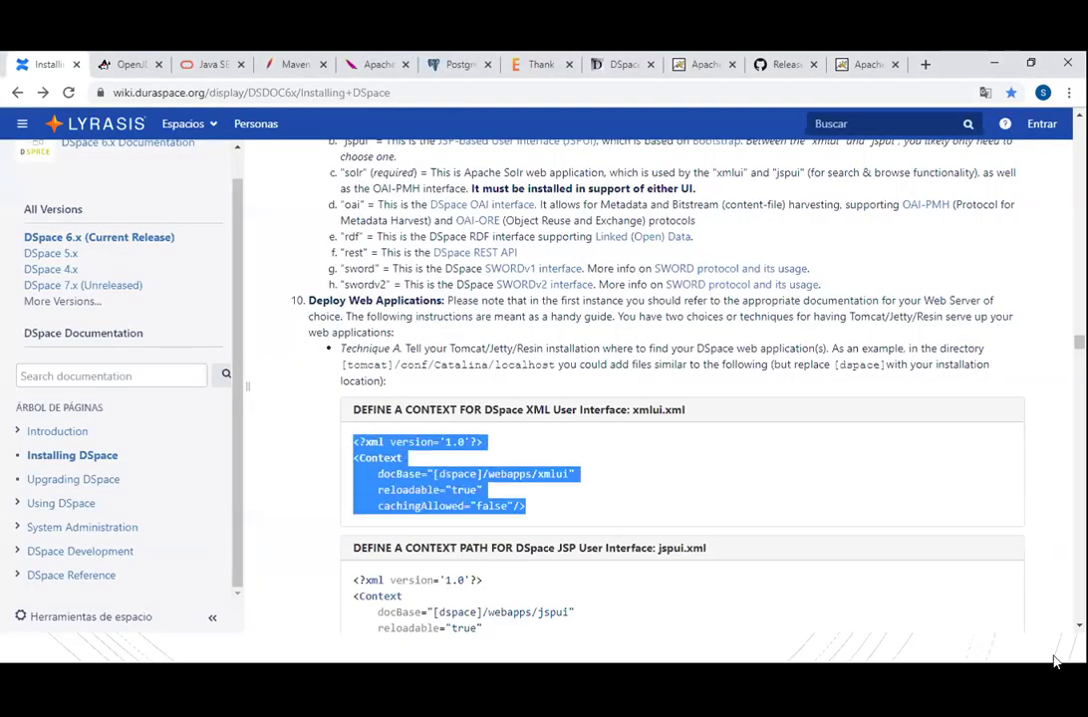
key("alt+Tab")
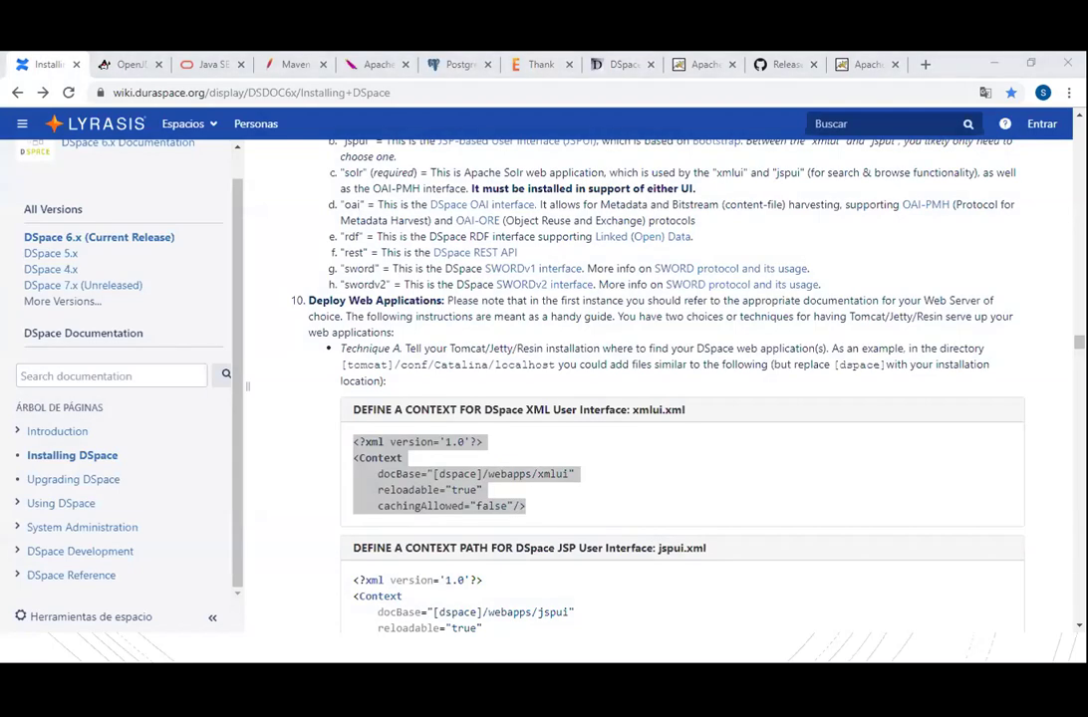
key("alt+Tab")
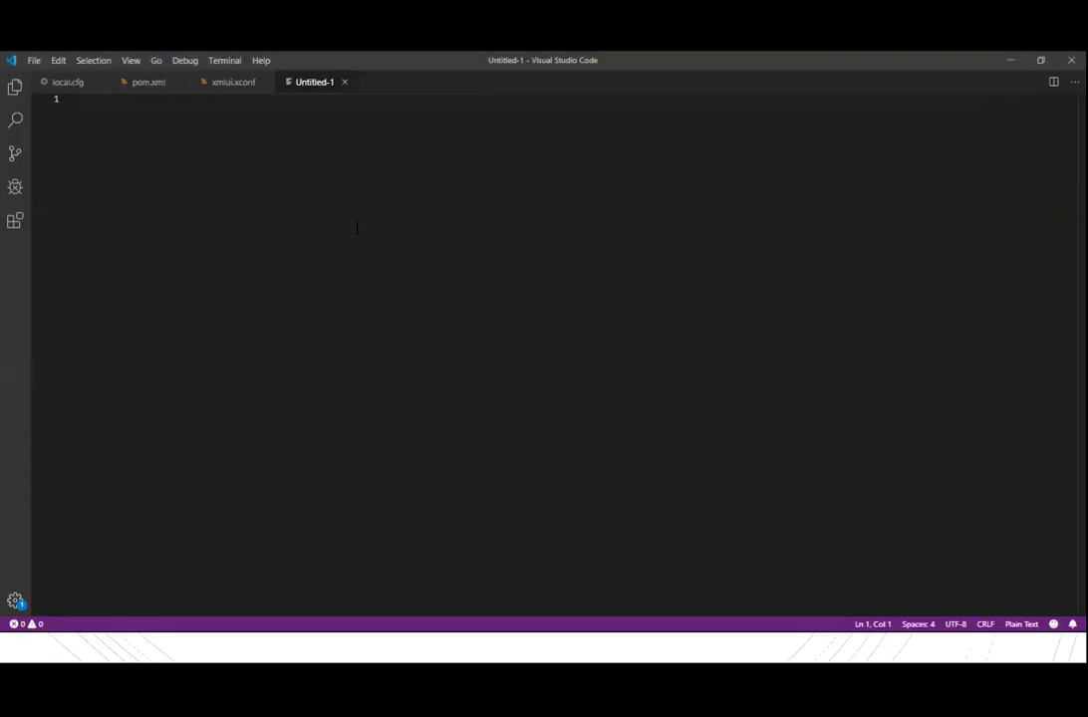
key("ctrl+v")
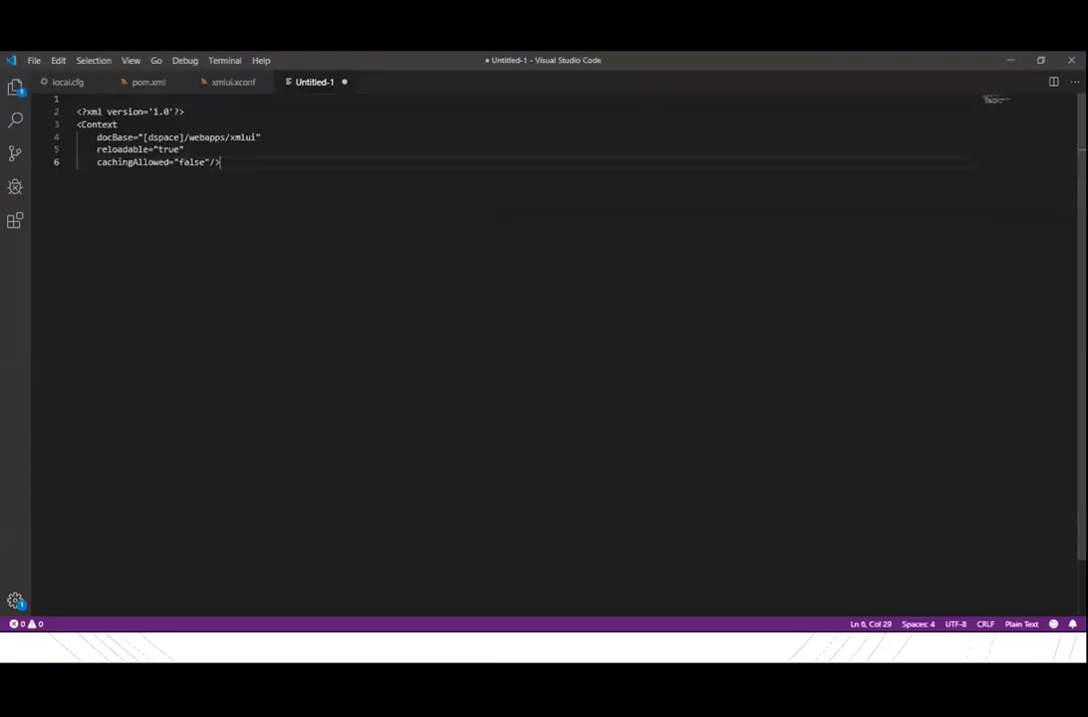
Replace the [dspace] placeholder in the docBase path with C:
key("alt+Tab")
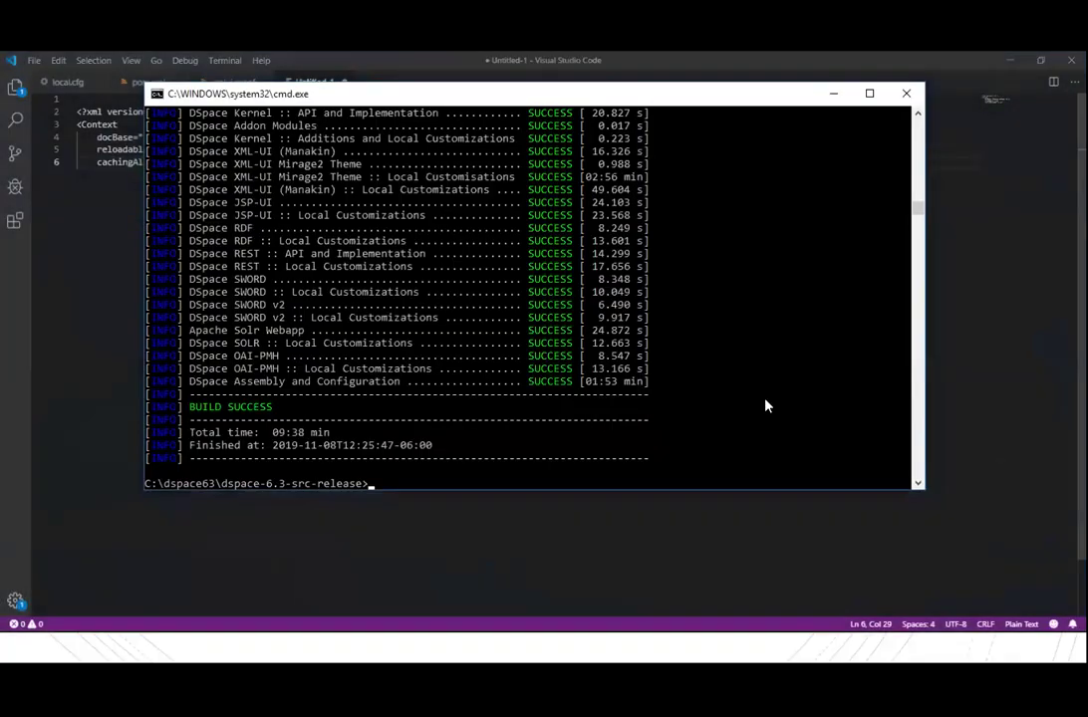
left_click(434, 431)
left_click(416, 545)
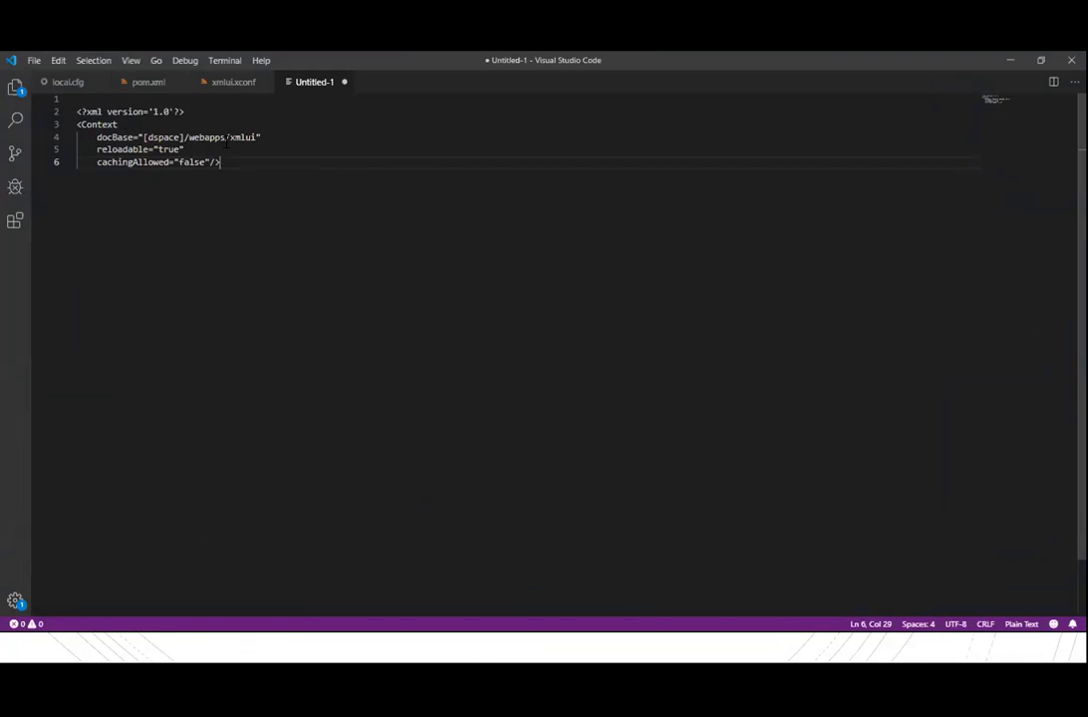
double_click(164, 136)
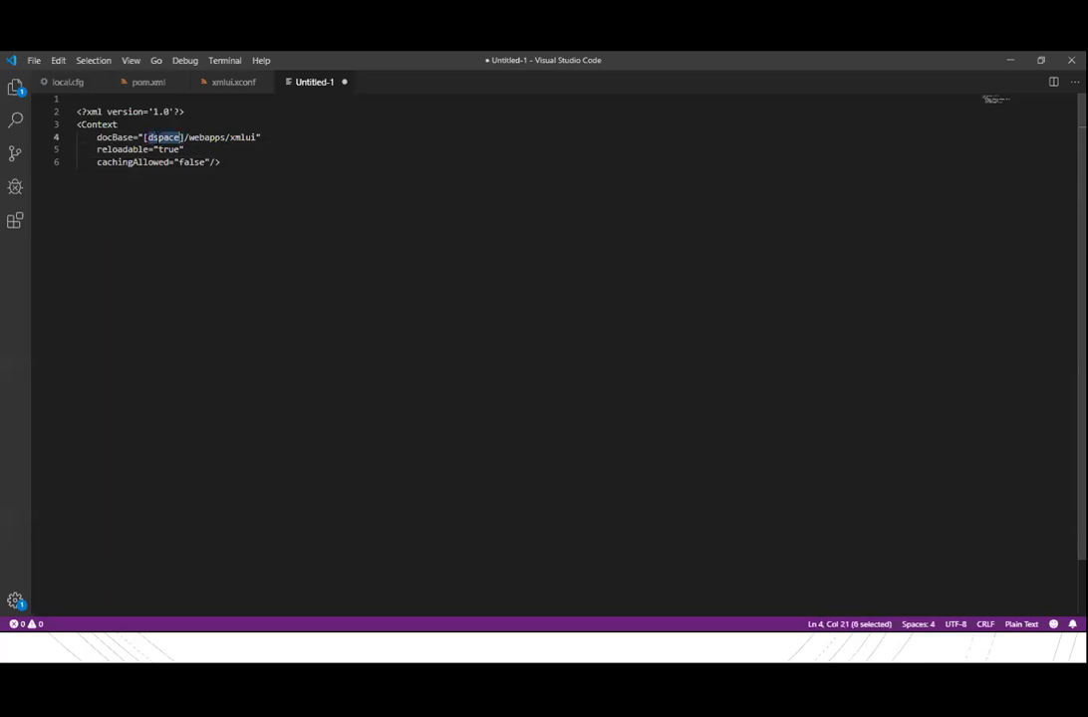
left_click_drag(183, 138, 142, 138)
type("C")
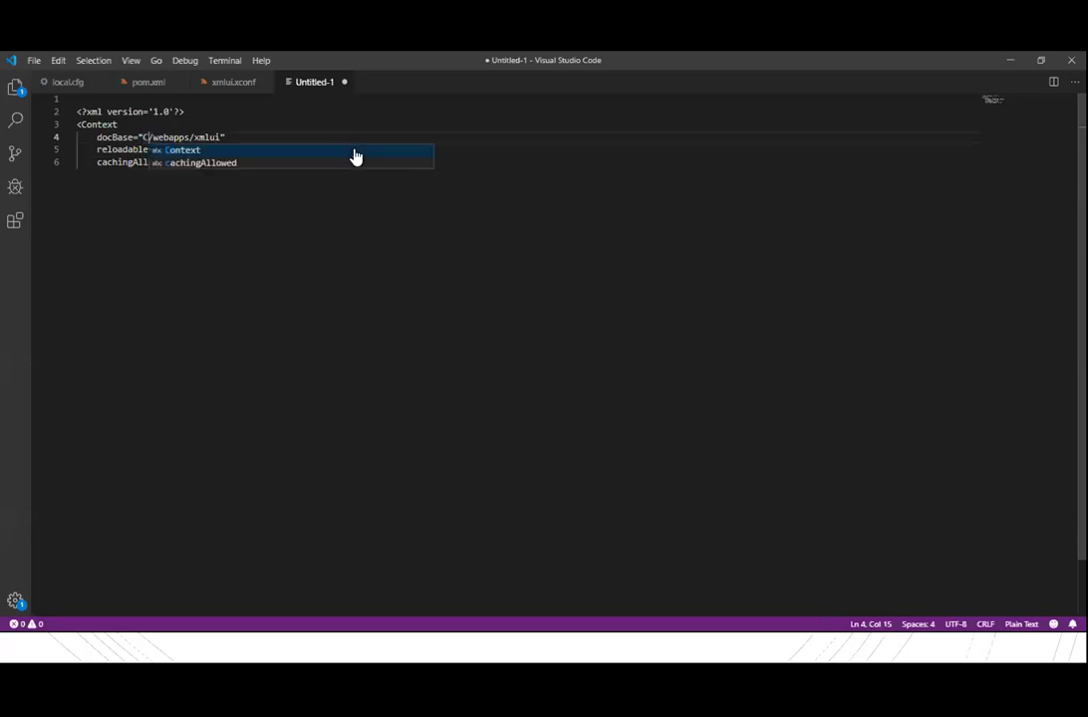
type(":")
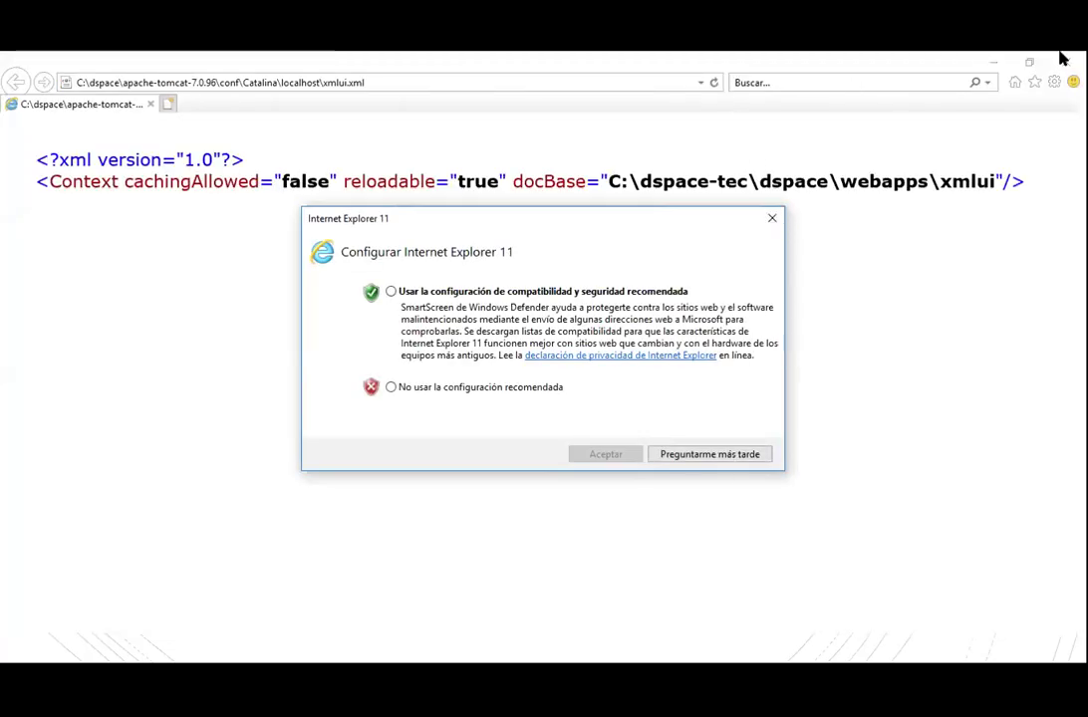
Dismiss the browser setup prompt and close Internet Explorer
left_click(721, 455)
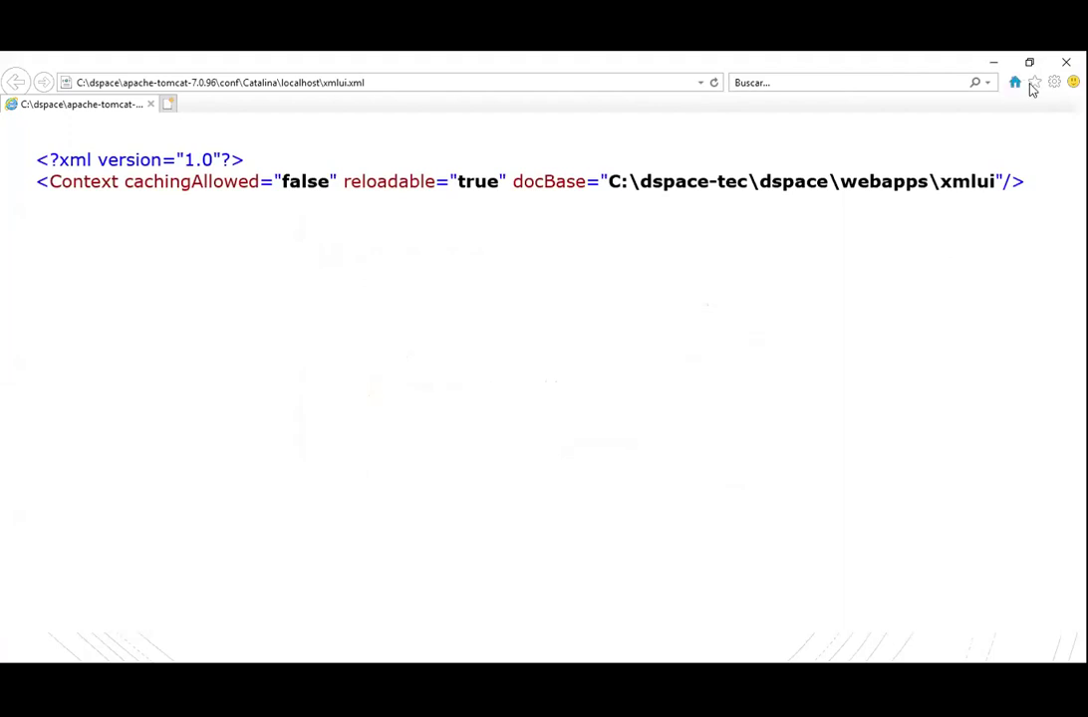
left_click(1064, 62)
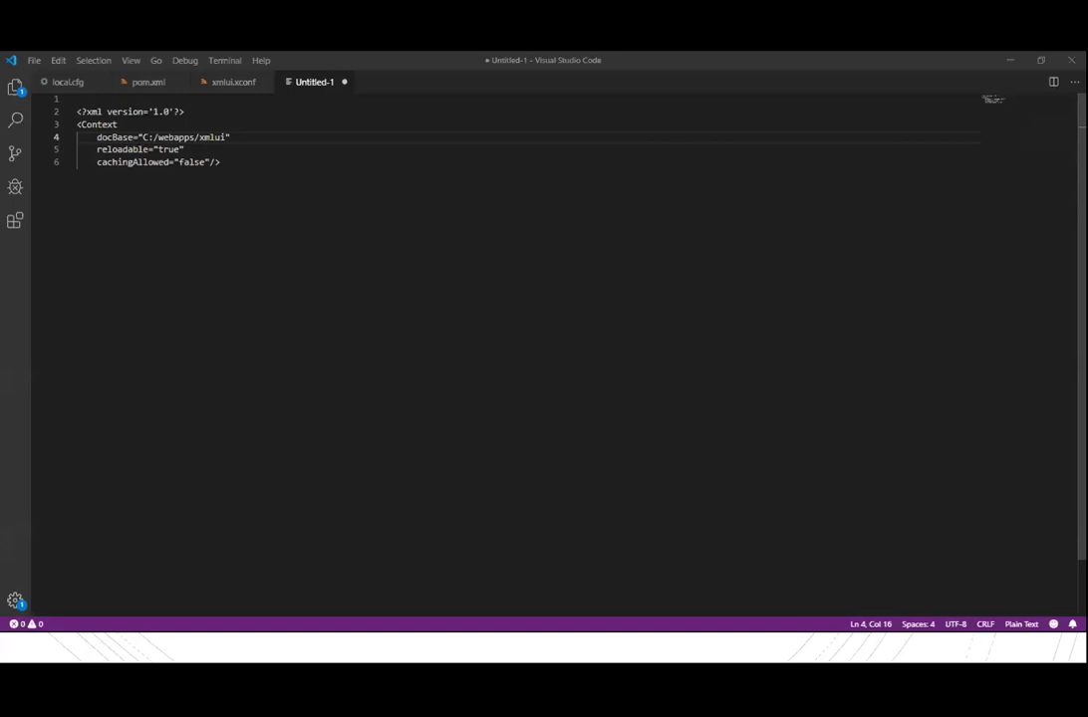
left_click(297, 161)
Make the docBase path read C:\dspace63\dspace\webapps\xmlui, using backslashes throughout
left_click(152, 136)
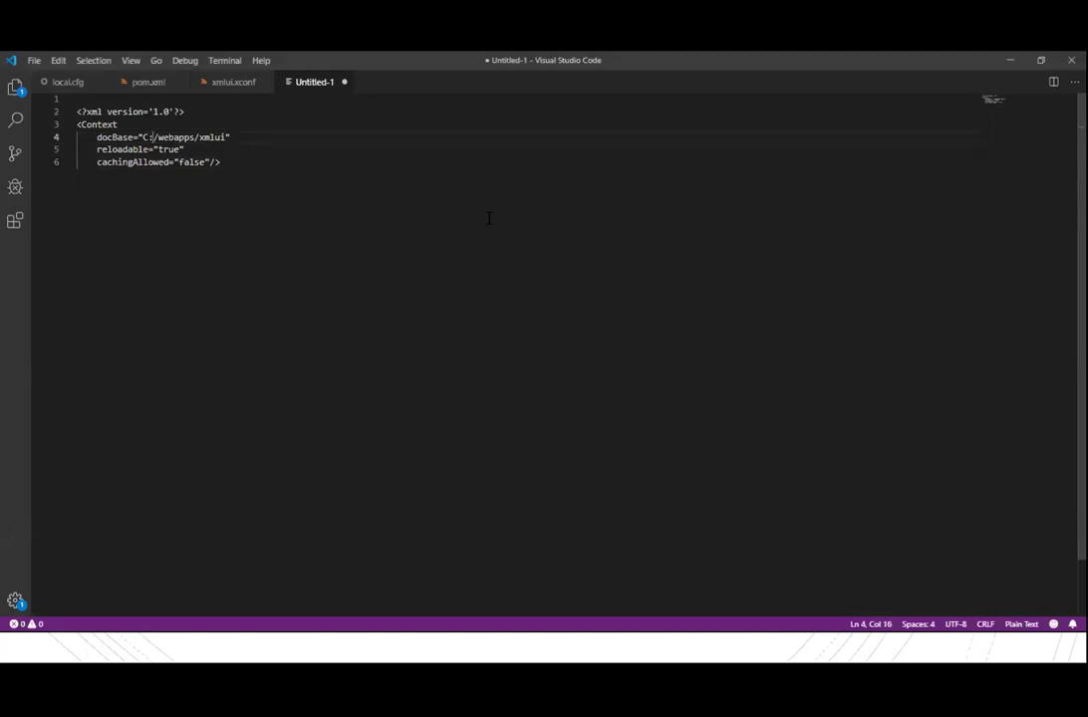
type("\\dspace63\\")
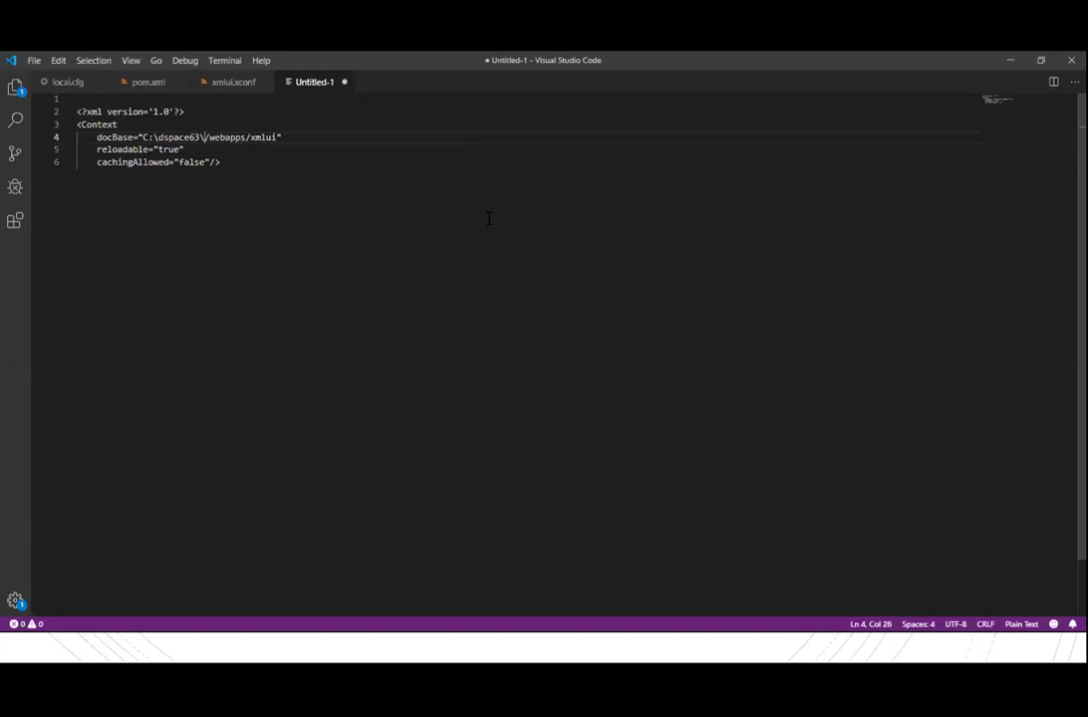
type("dspace")
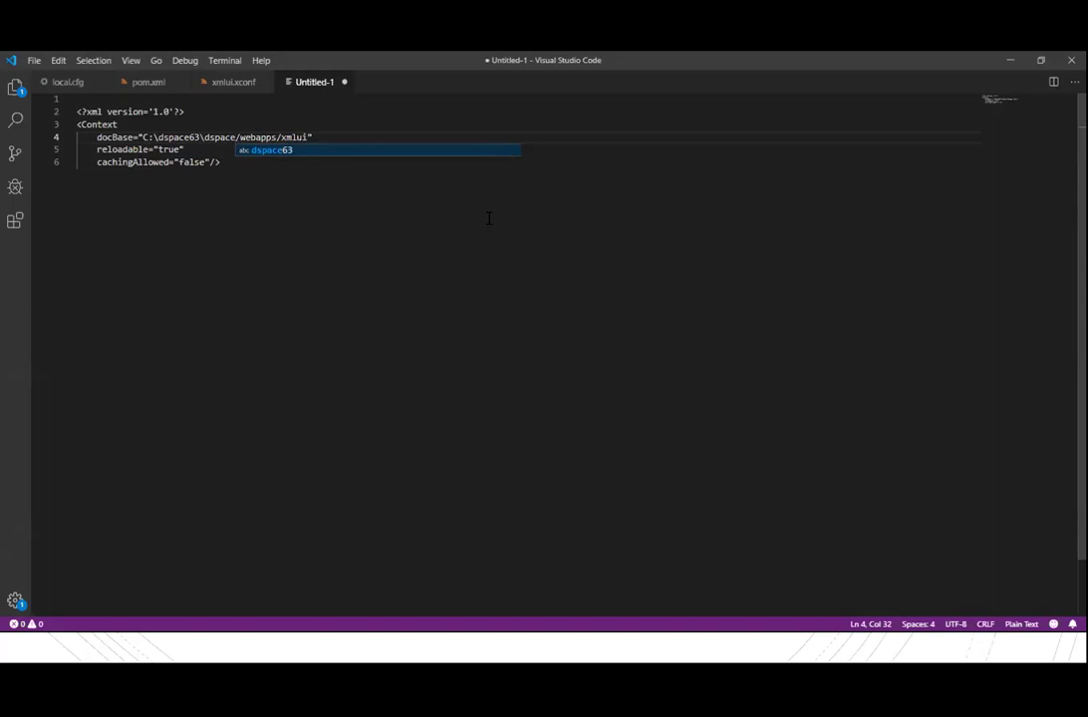
key("Escape")
key("Delete")
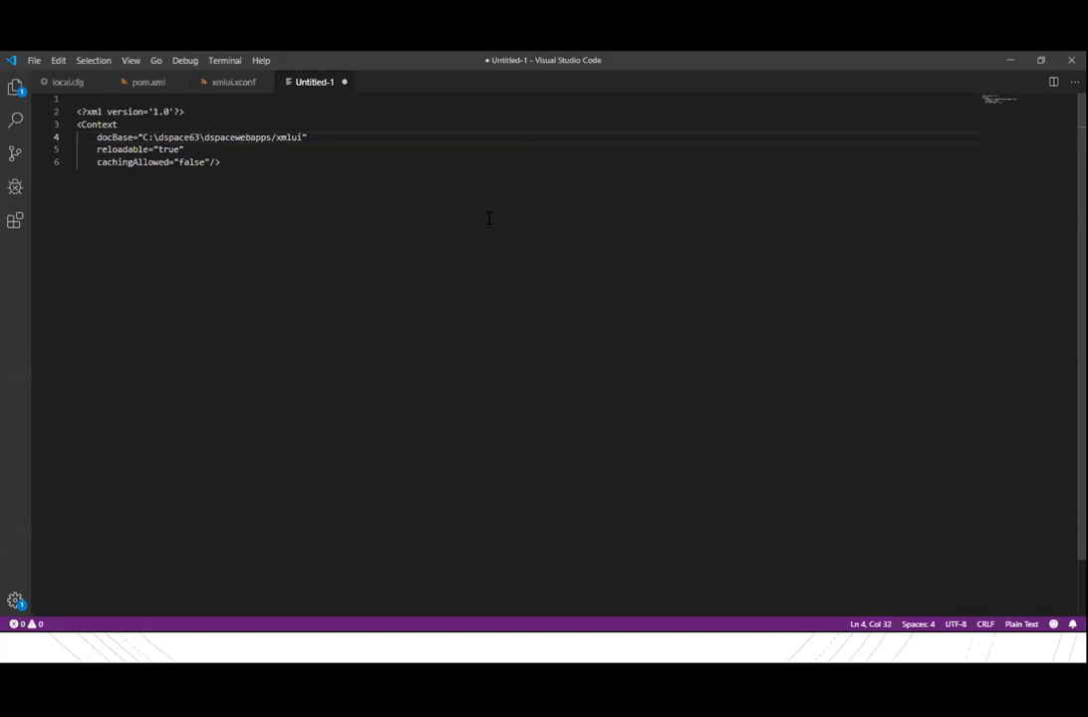
type("\\")
key("Right")
key("Right")
key("Right")
key("Right")
key("Right")
key("BackSpace")
type("\\")
Save the file, browsing to C:\apache\apache-tomcat-7.0.96\conf\Catalina\localhost as the location
left_click(245, 177)
key("ctrl+s")
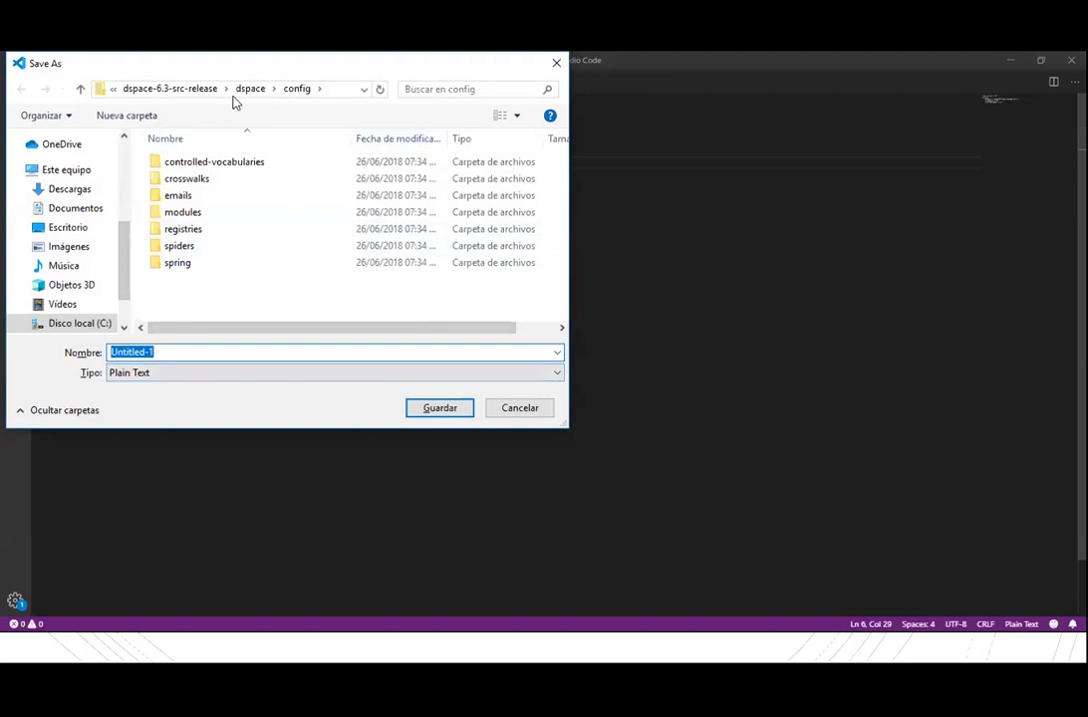
scroll(122, 245, "down", 2)
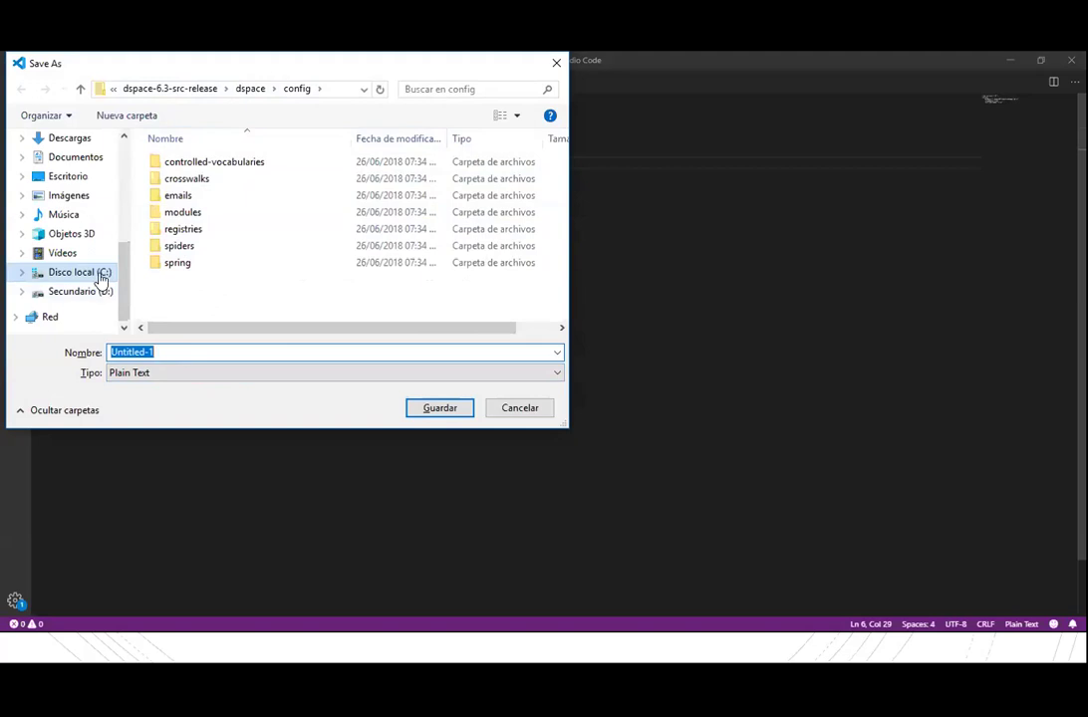
left_click(99, 273)
double_click(213, 162)
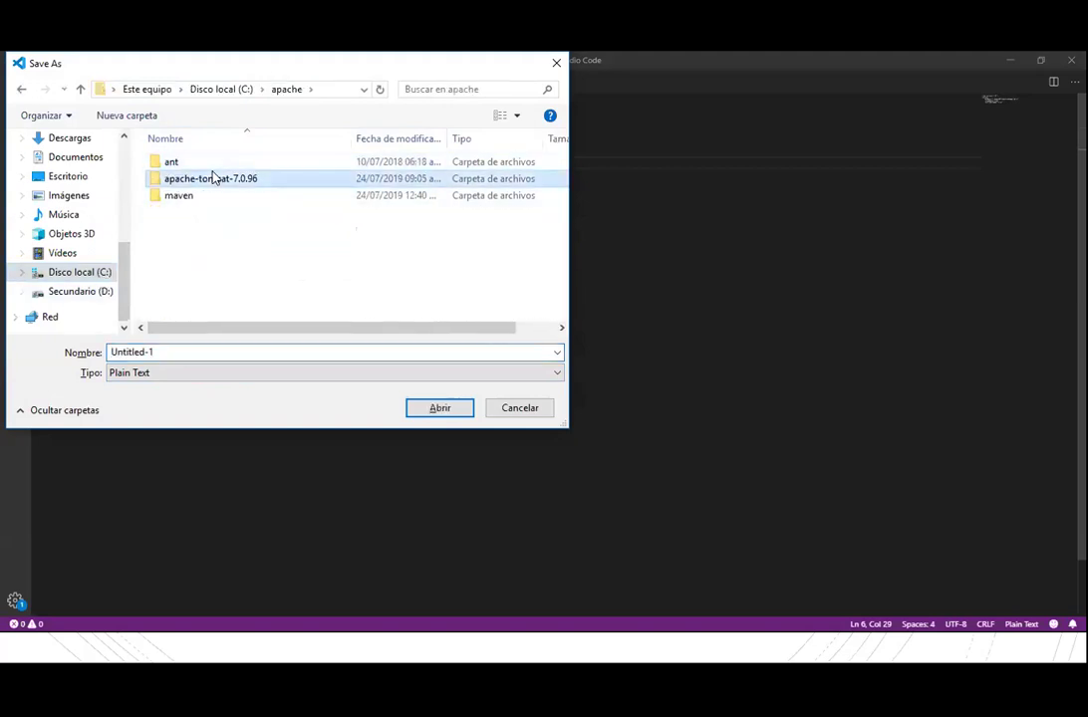
double_click(213, 178)
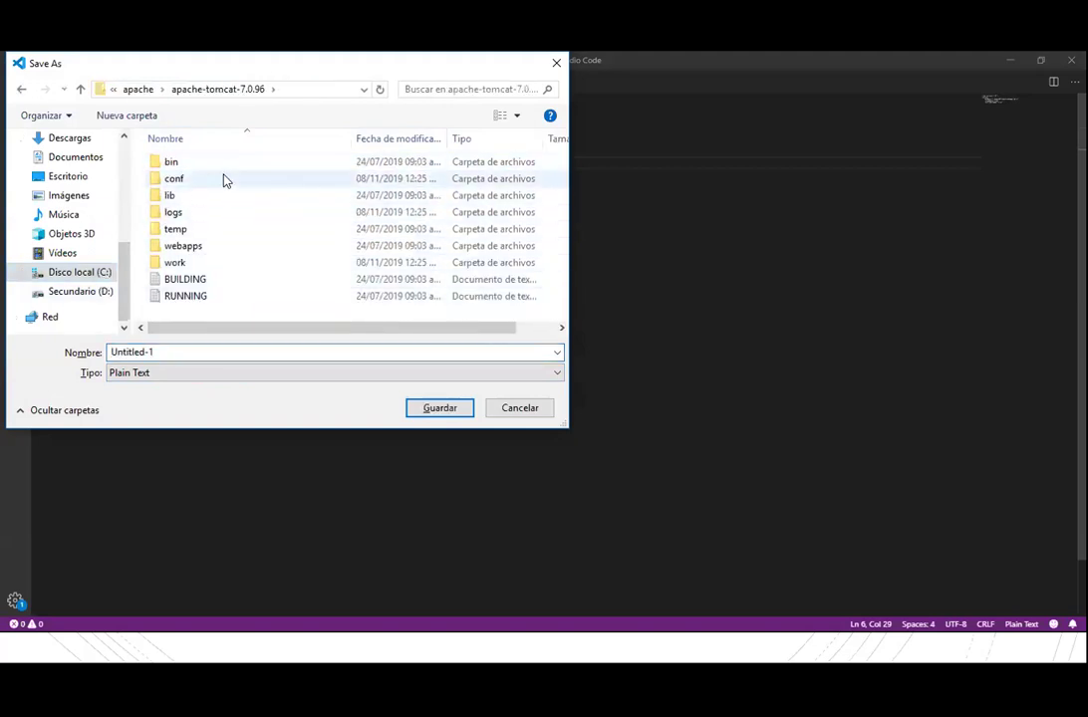
double_click(223, 178)
double_click(223, 163)
double_click(223, 163)
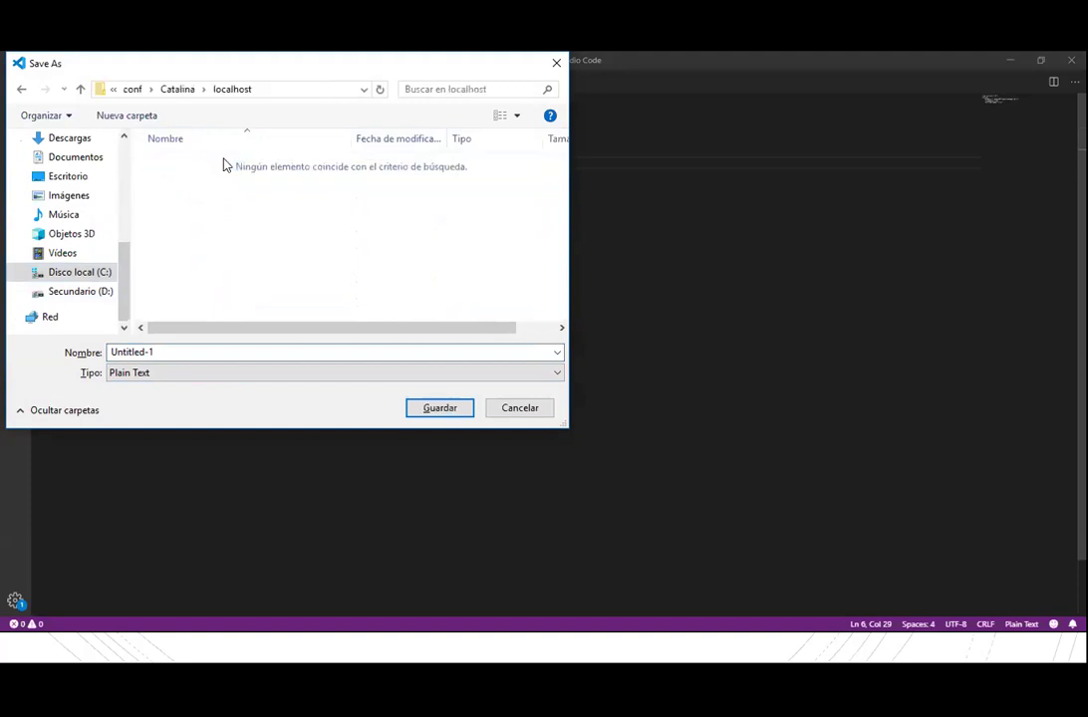
Name the file xmlui.xml and save it in that folder
left_click(268, 355)
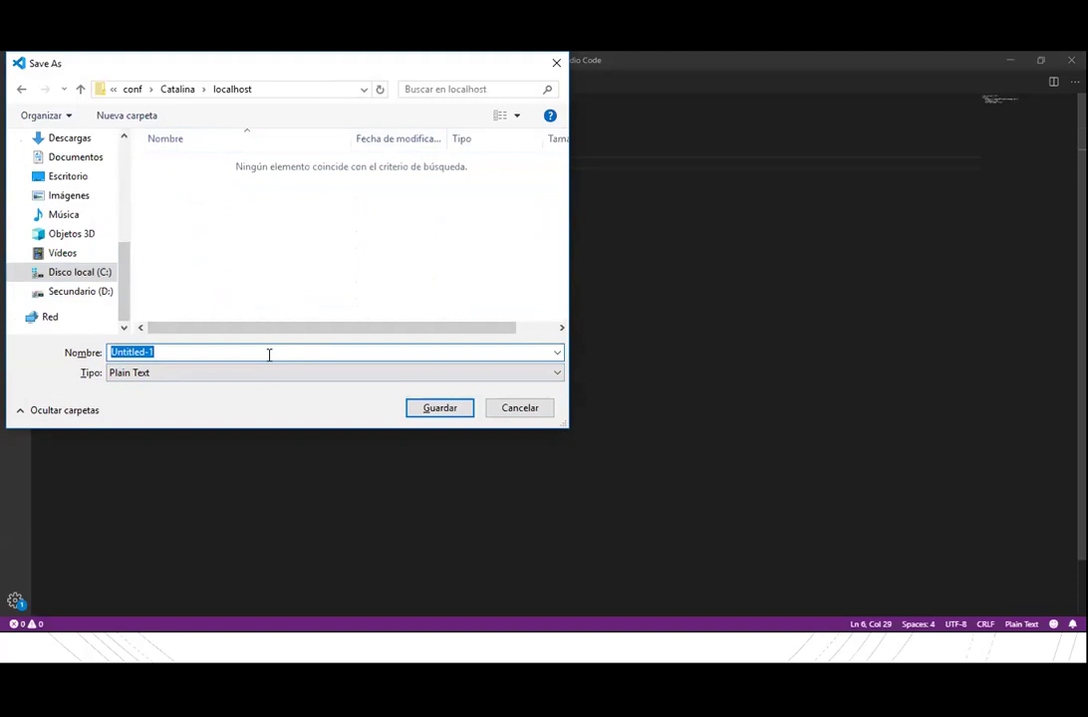
type("xmlui.")
type("xml")
key("Return")
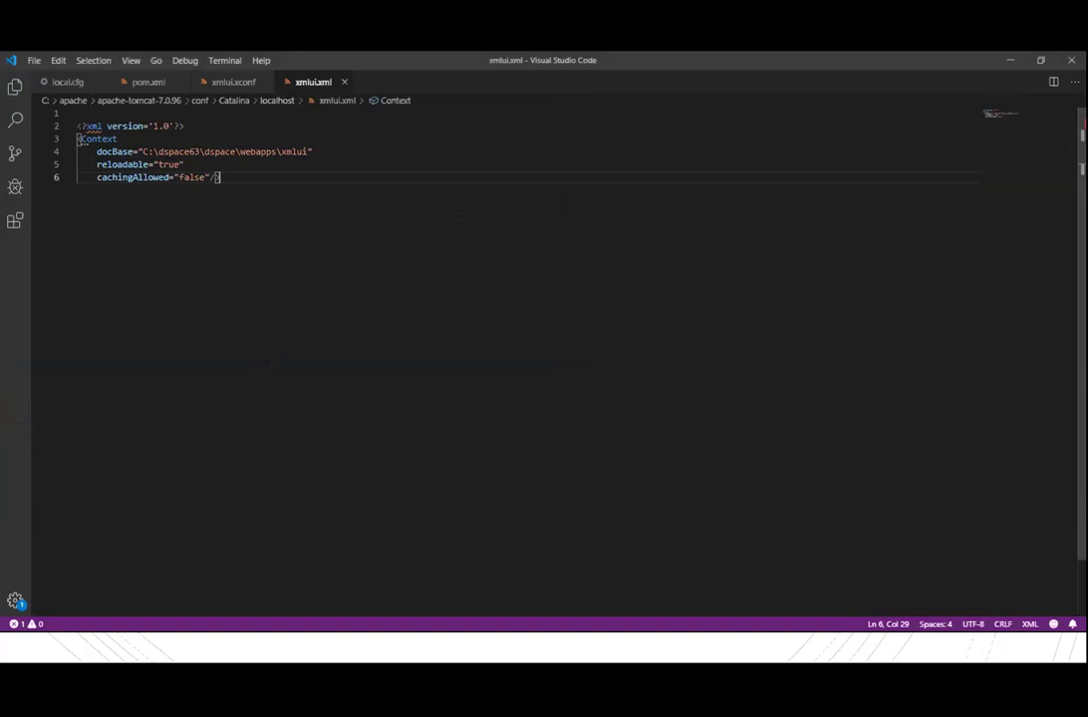
Confirm xmlui.xml is in the localhost folder, then navigate File Explorer to C:\dspace63
key("alt+Tab")
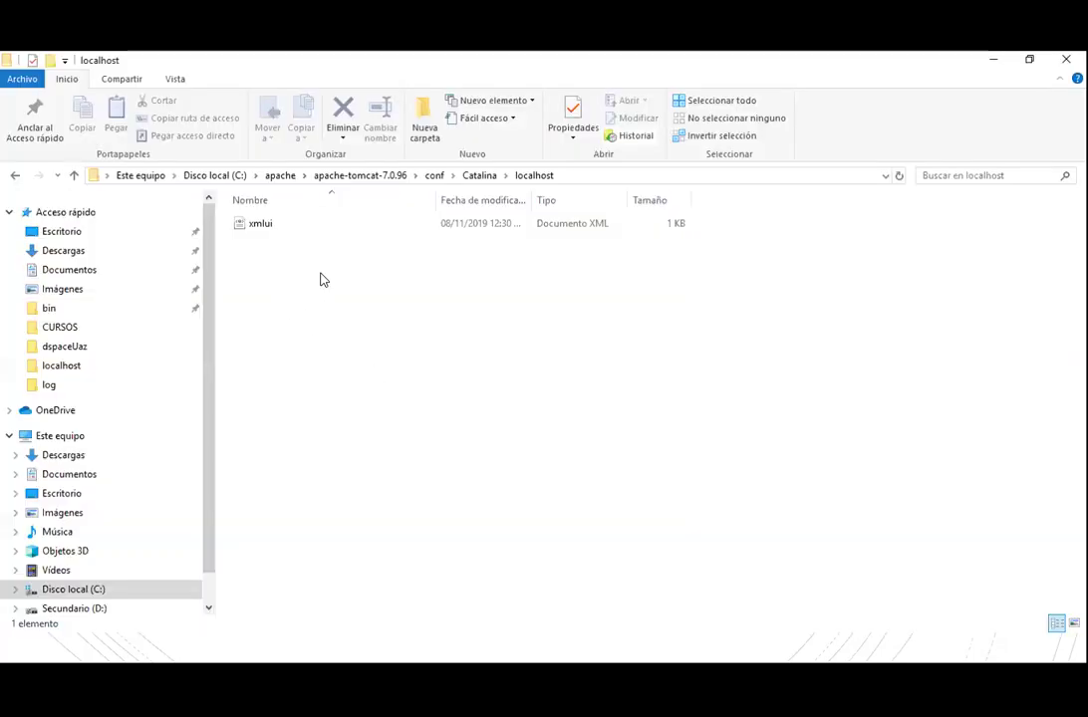
left_click(317, 223)
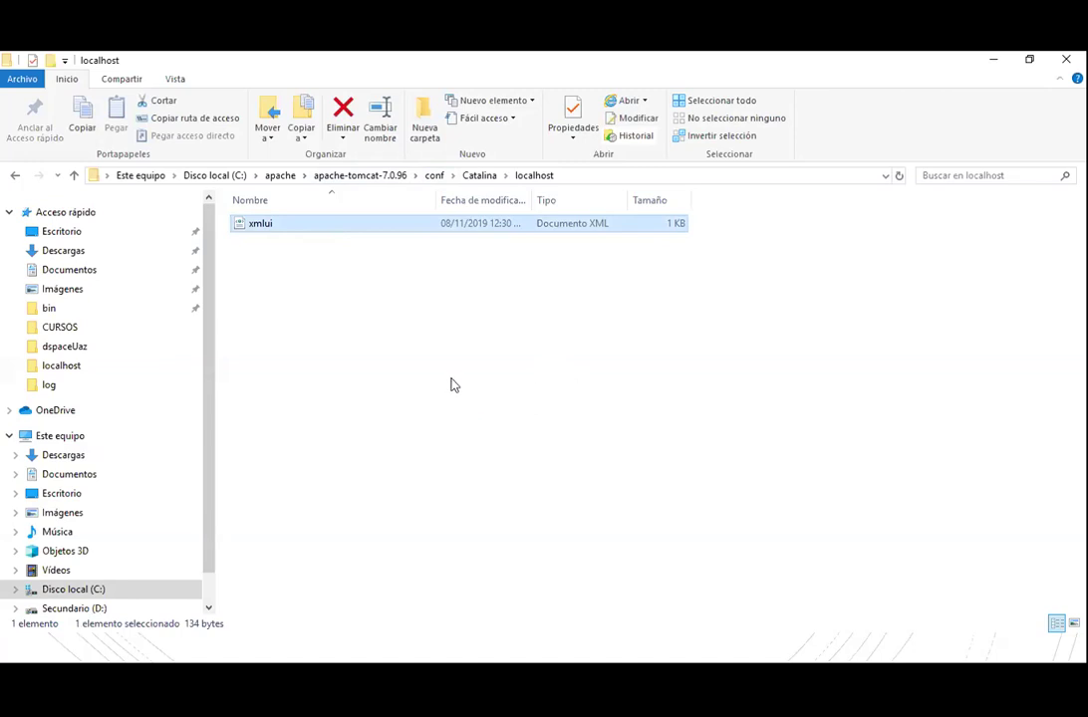
left_click(372, 299)
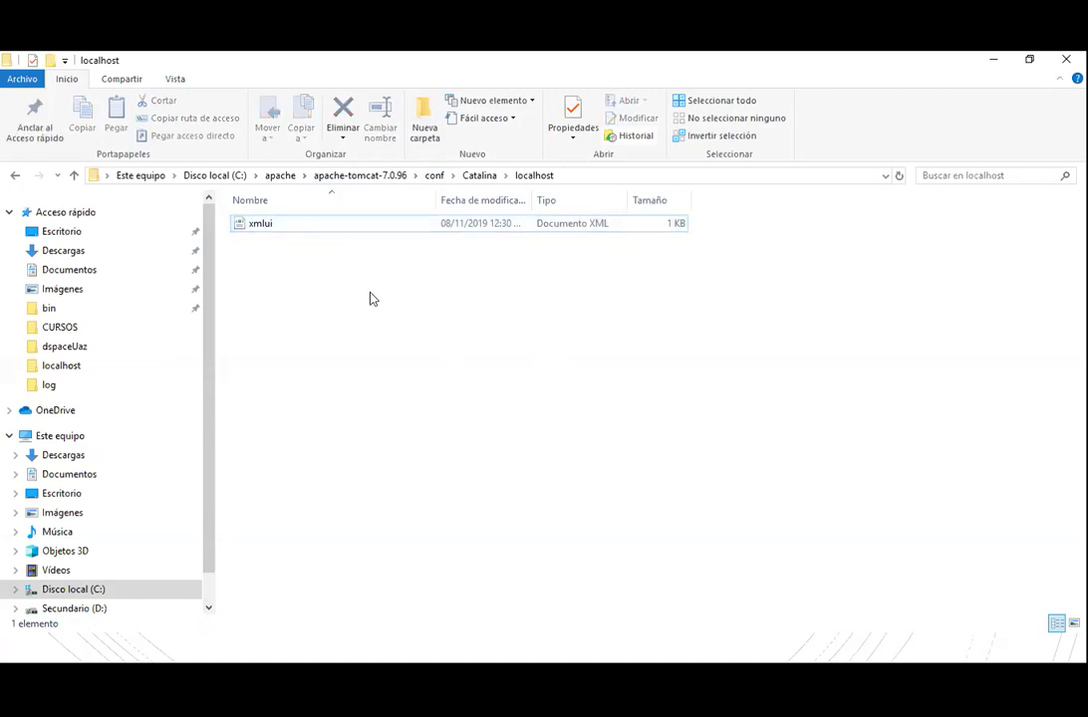
left_click(281, 176)
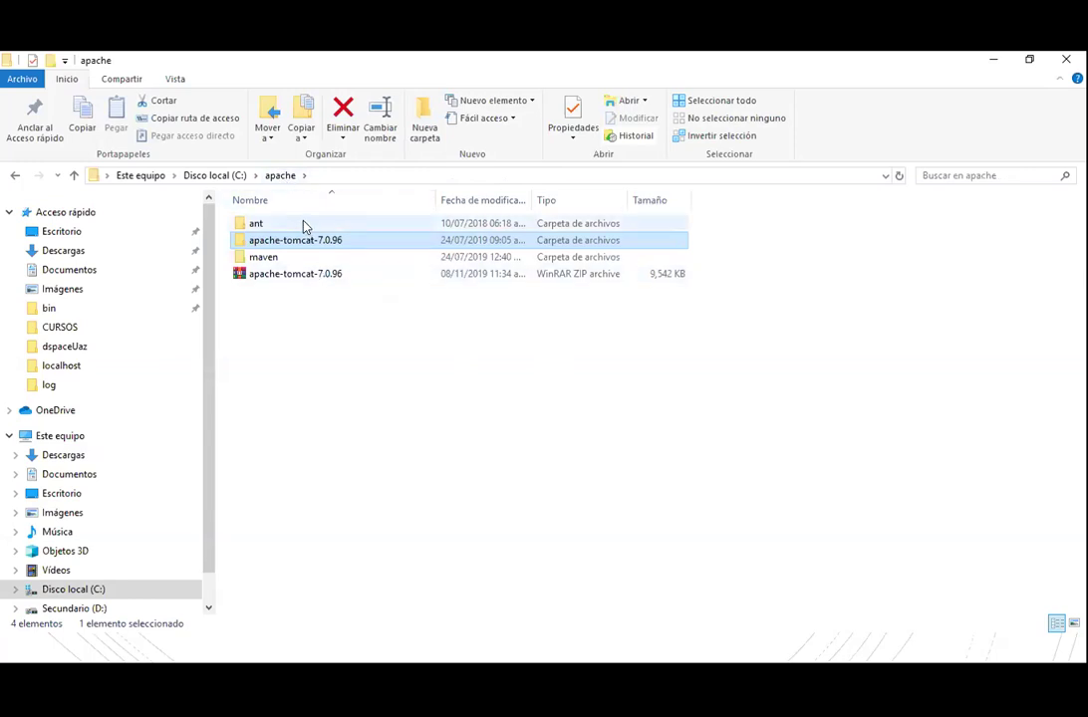
left_click(206, 176)
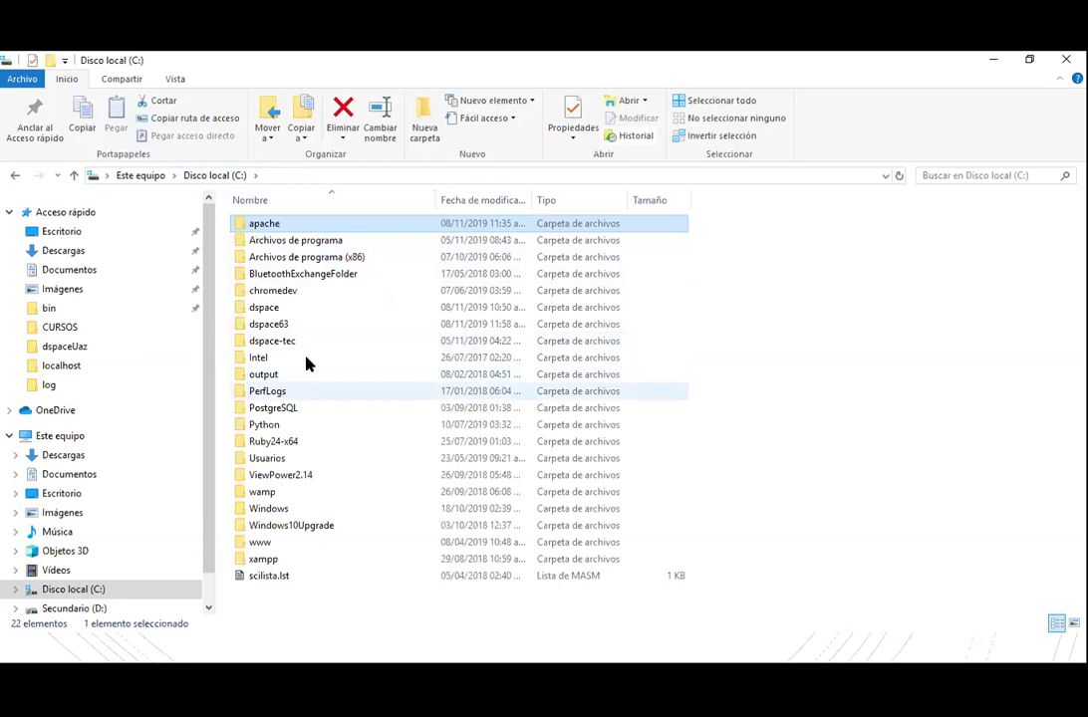
double_click(305, 323)
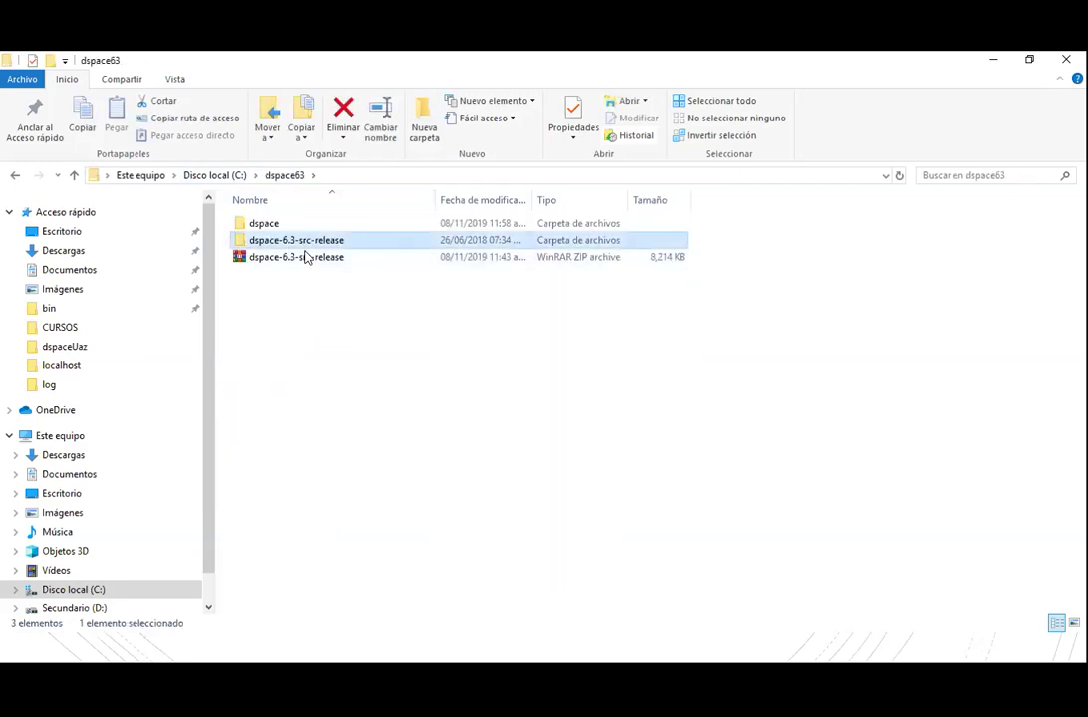
Browse to dspace\target\dspace-installer\webapps\xmlui\themes and confirm the Mirage2 theme is present
double_click(306, 240)
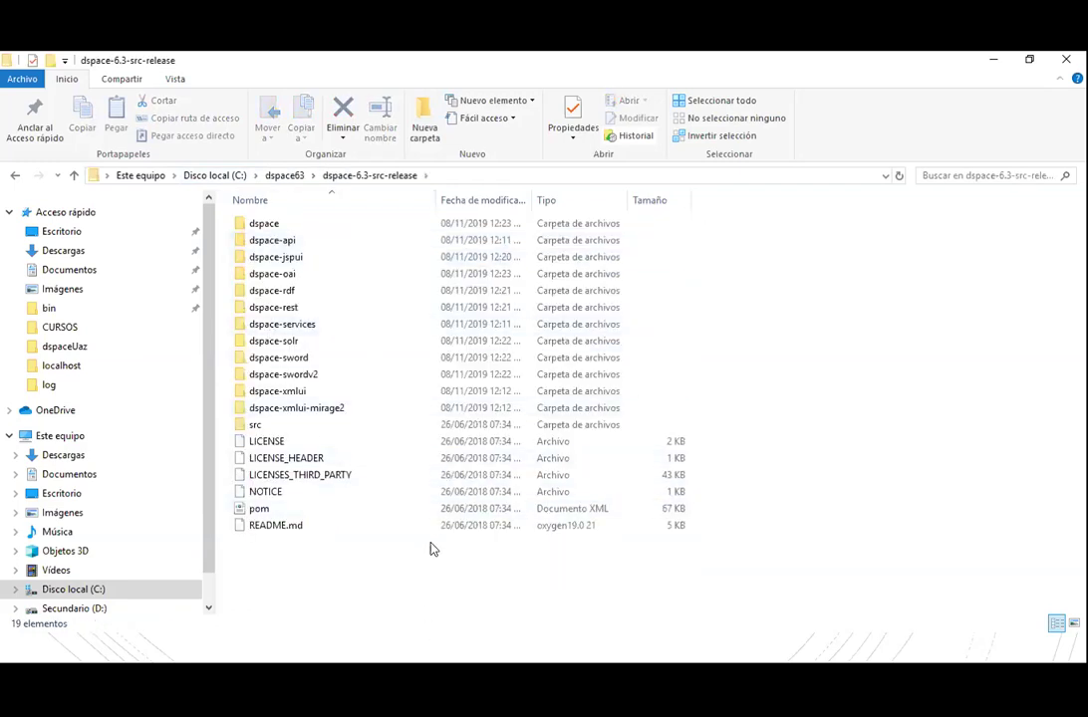
double_click(312, 223)
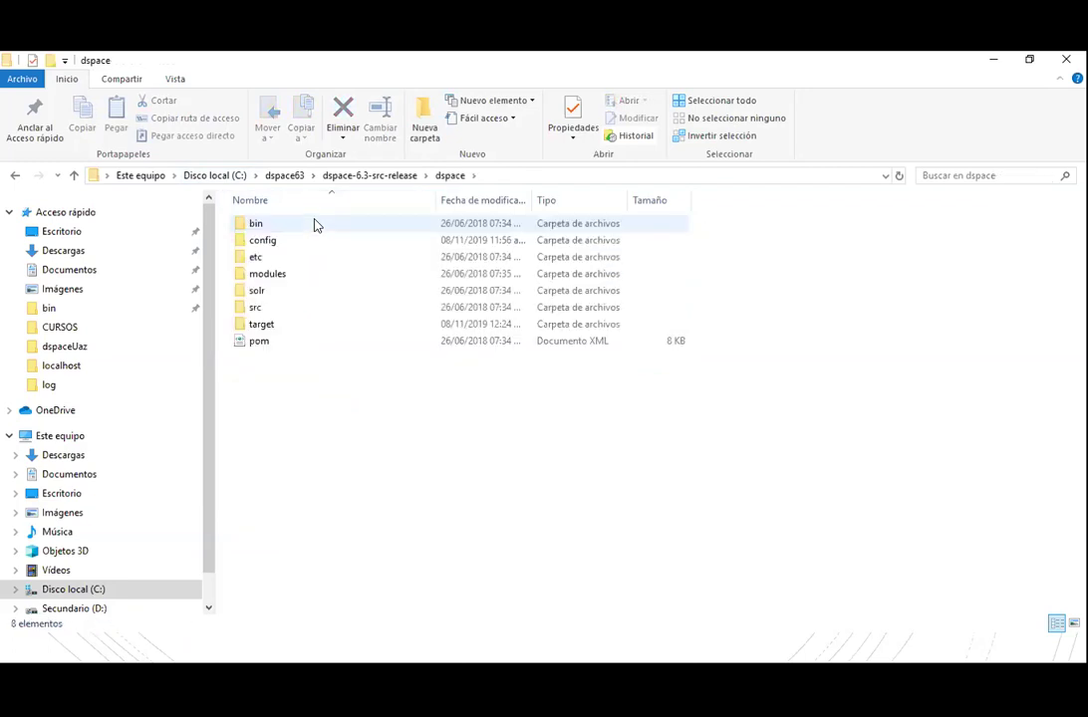
double_click(306, 326)
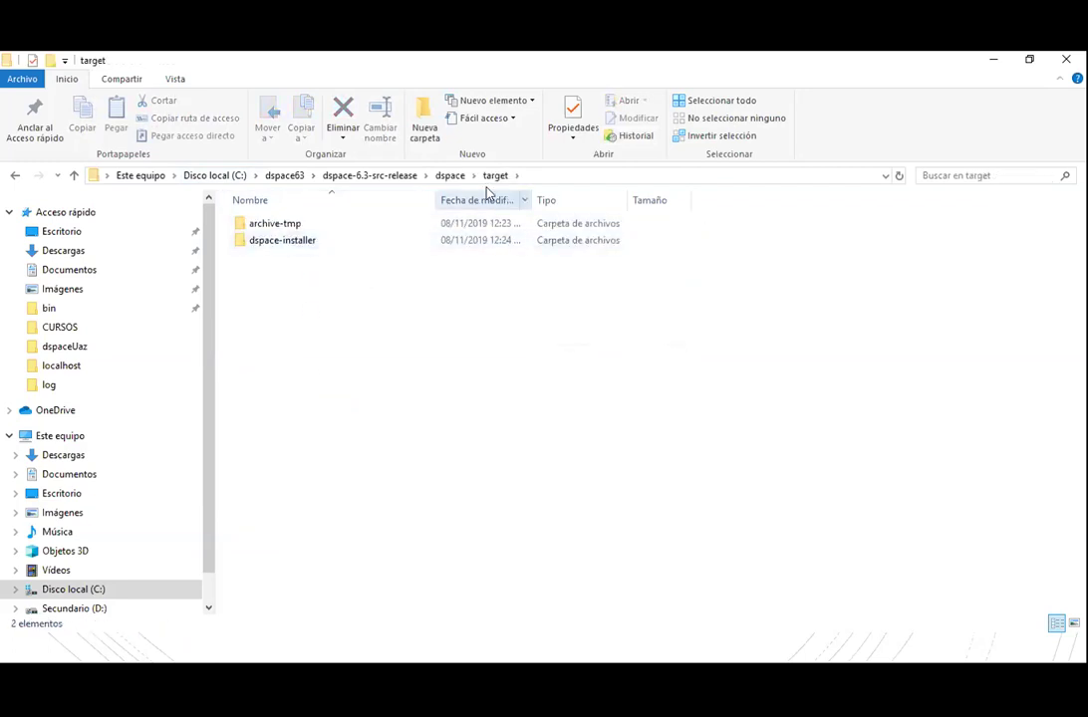
left_click(299, 249)
double_click(299, 249)
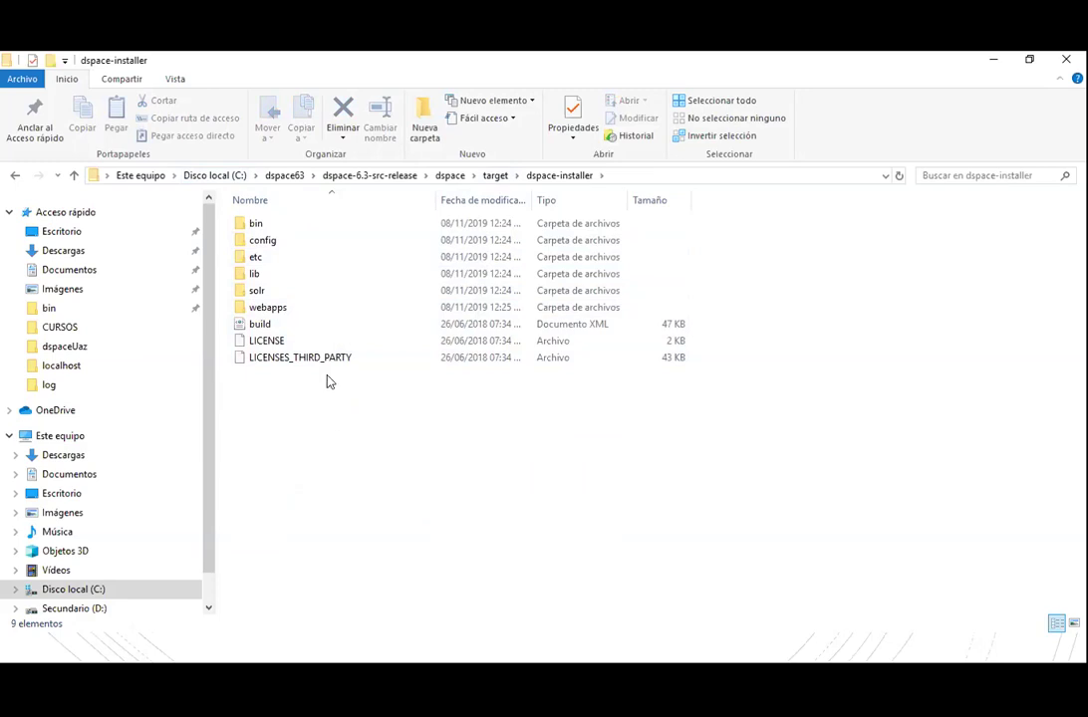
double_click(288, 310)
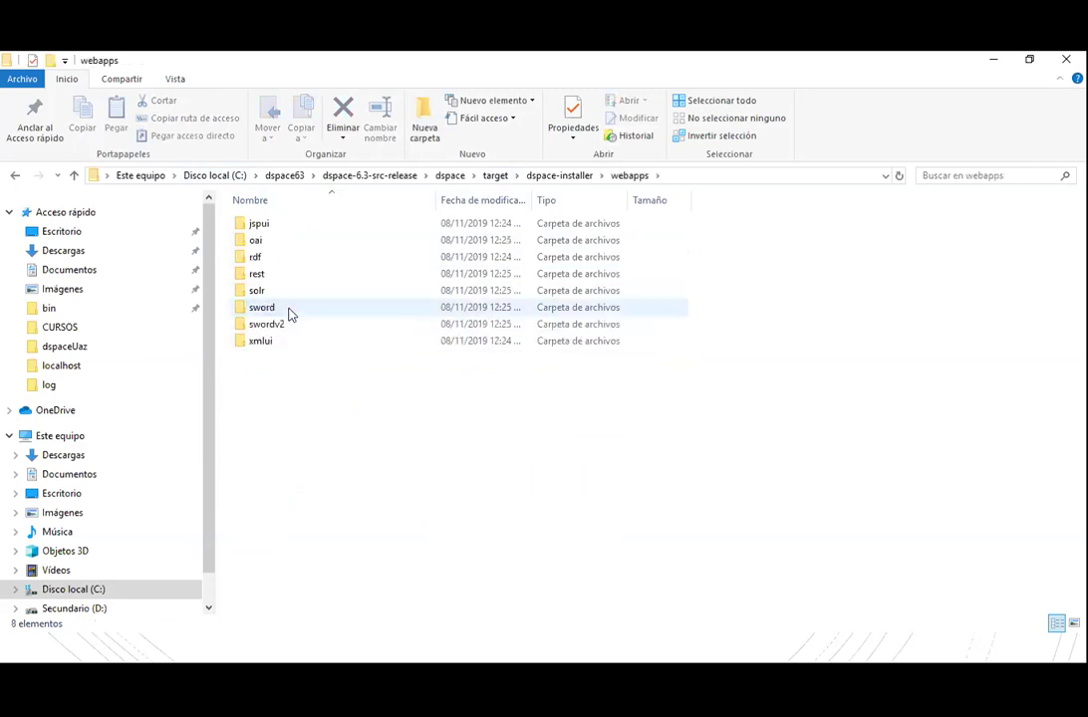
double_click(285, 343)
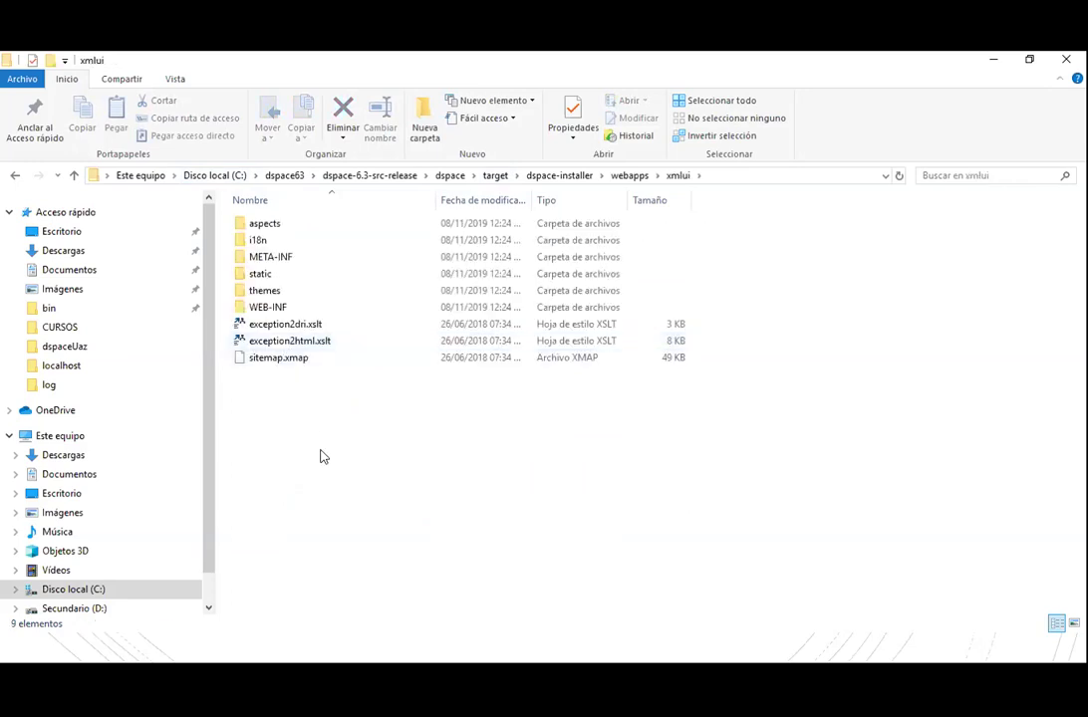
double_click(311, 293)
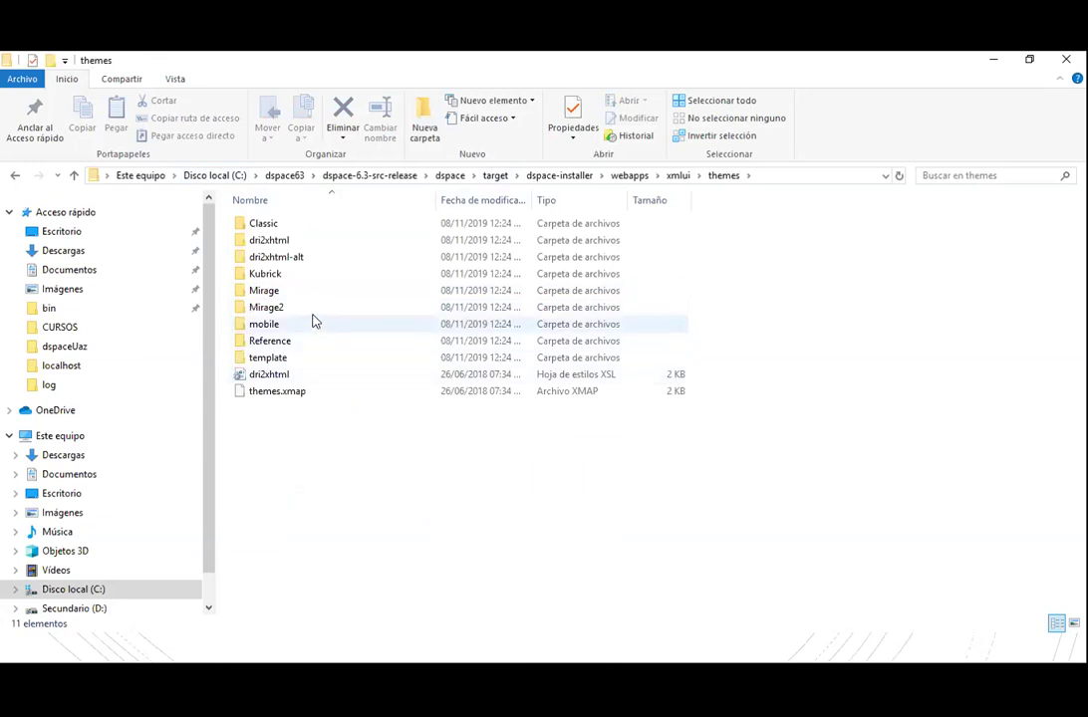
left_click(312, 308)
left_click(326, 465)
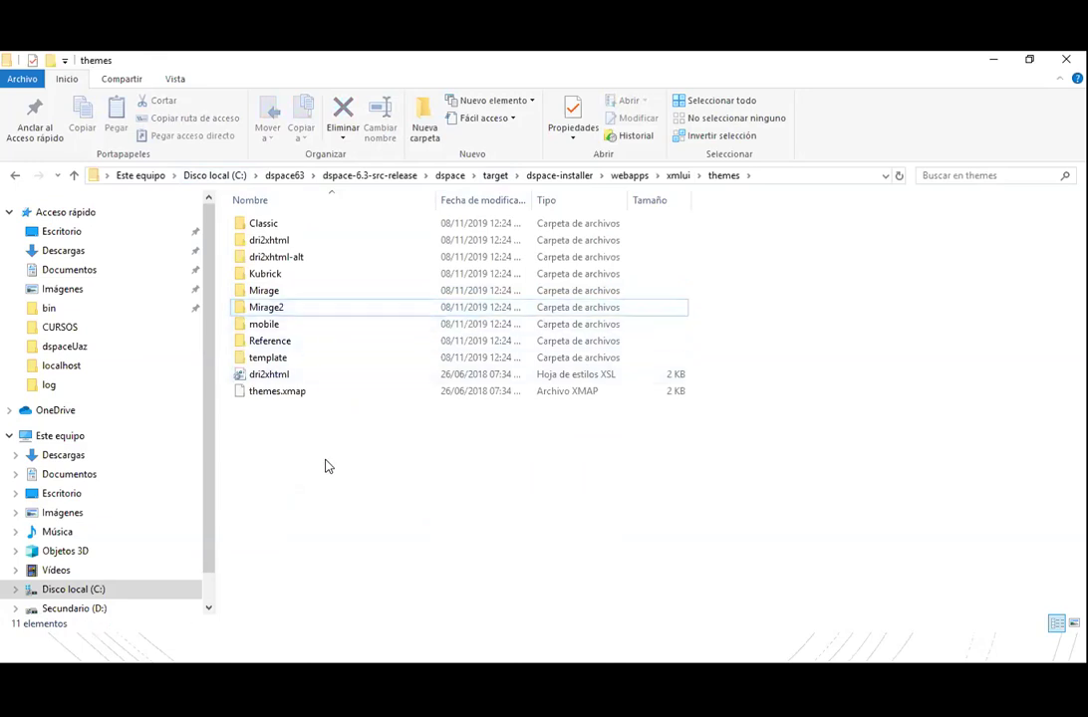
Go back up to the target folder and return to the build console
key("alt+Up")
key("alt+Up")
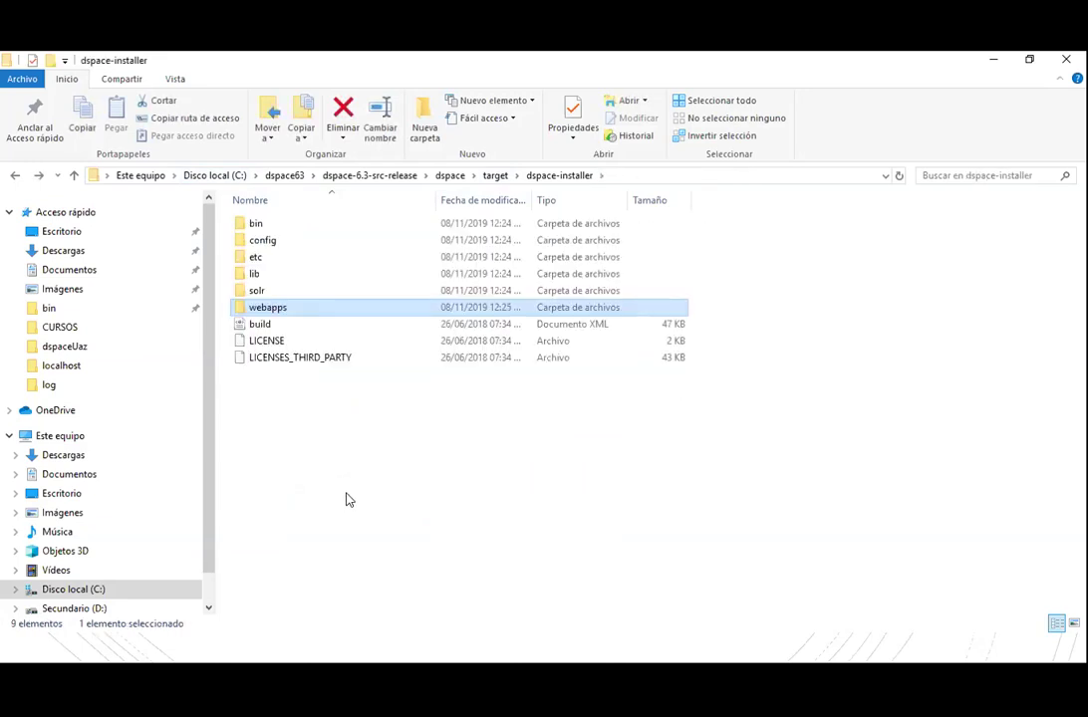
left_click(320, 432)
key("alt+Up")
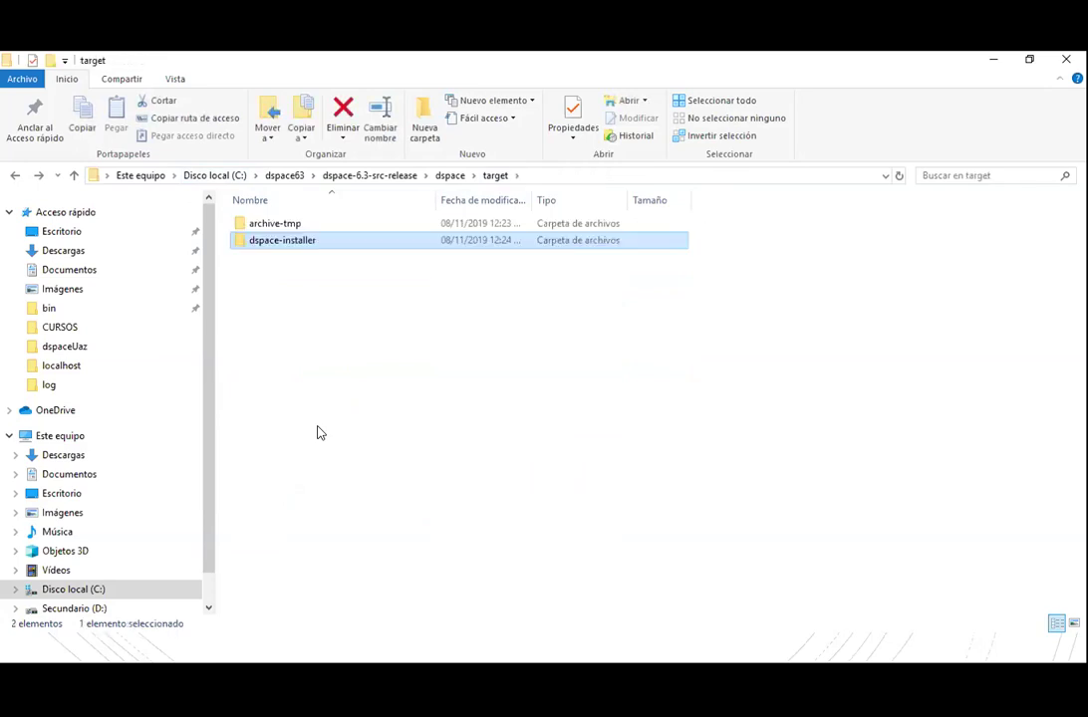
left_click(311, 277)
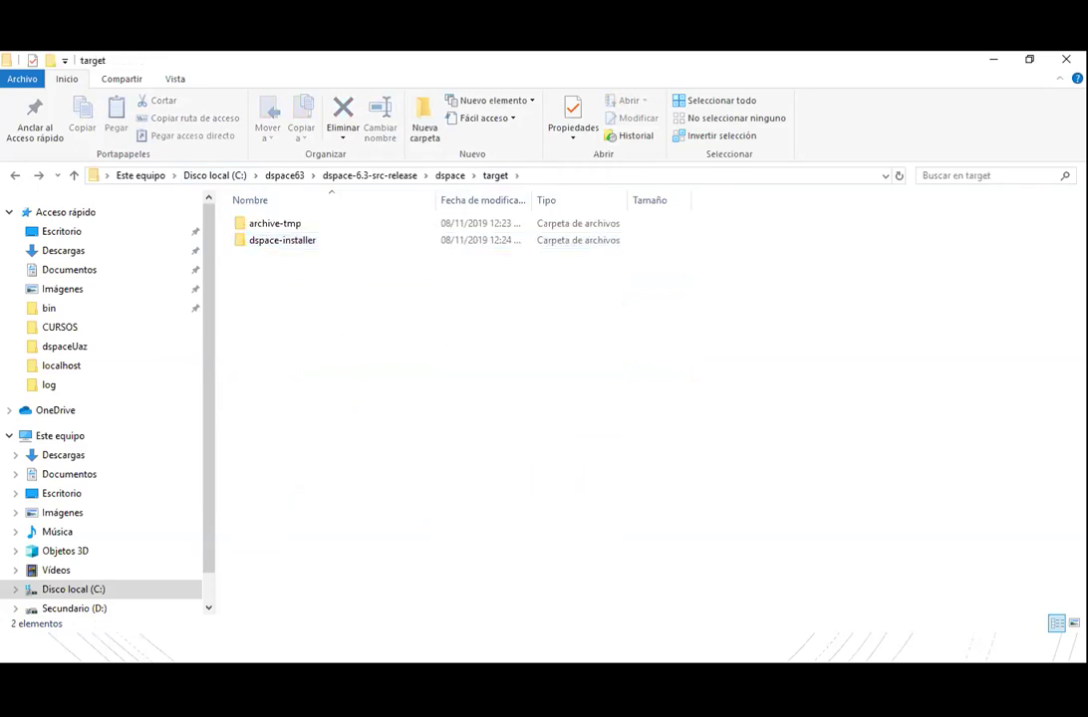
key("alt+Tab")
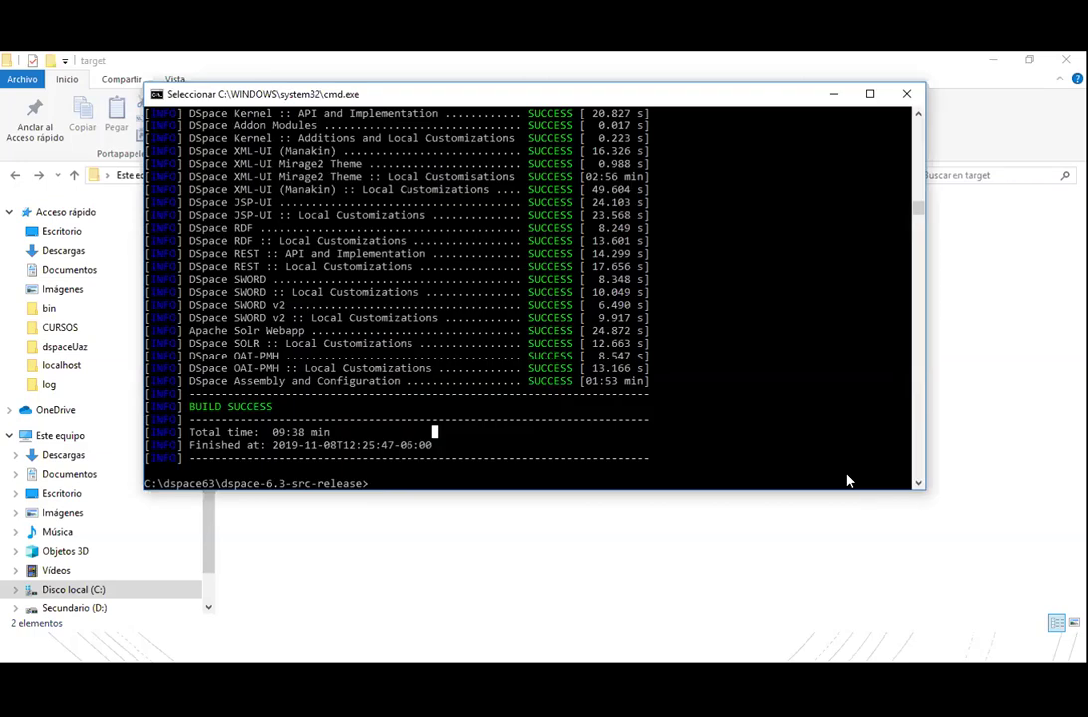
Advance the presentation to the Configuración slide on ant fresh_install, then return to the console
left_click(338, 381)
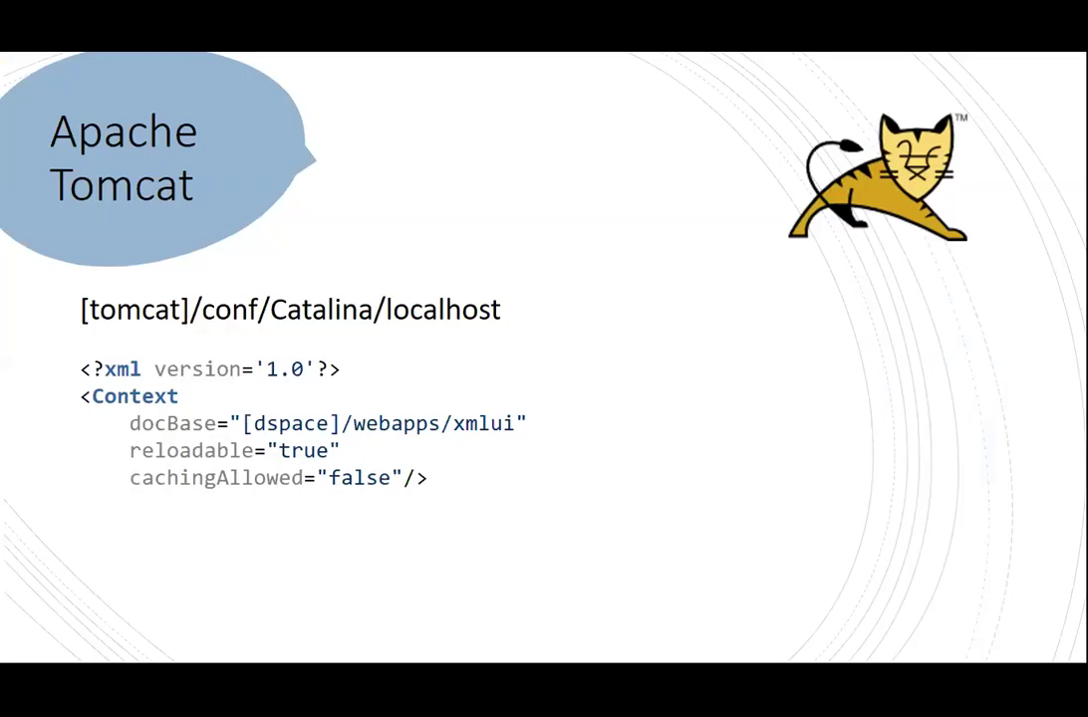
key("Right")
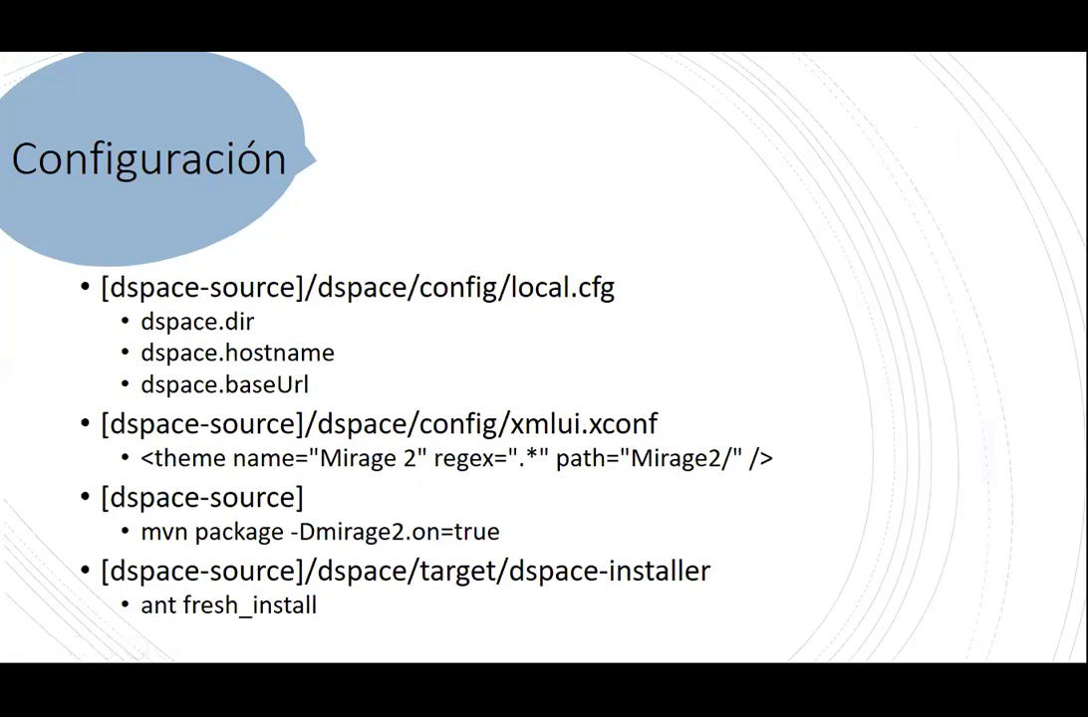
key("alt+Tab")
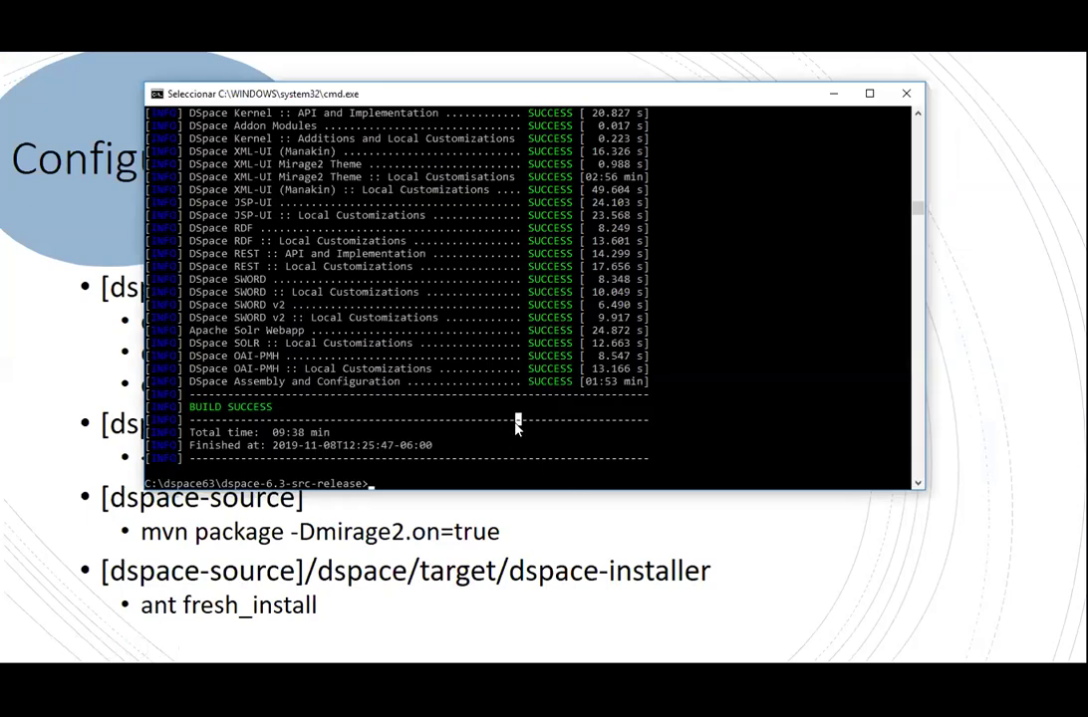
Change the console directory to dspace\target\dspace-installer
type("cd")
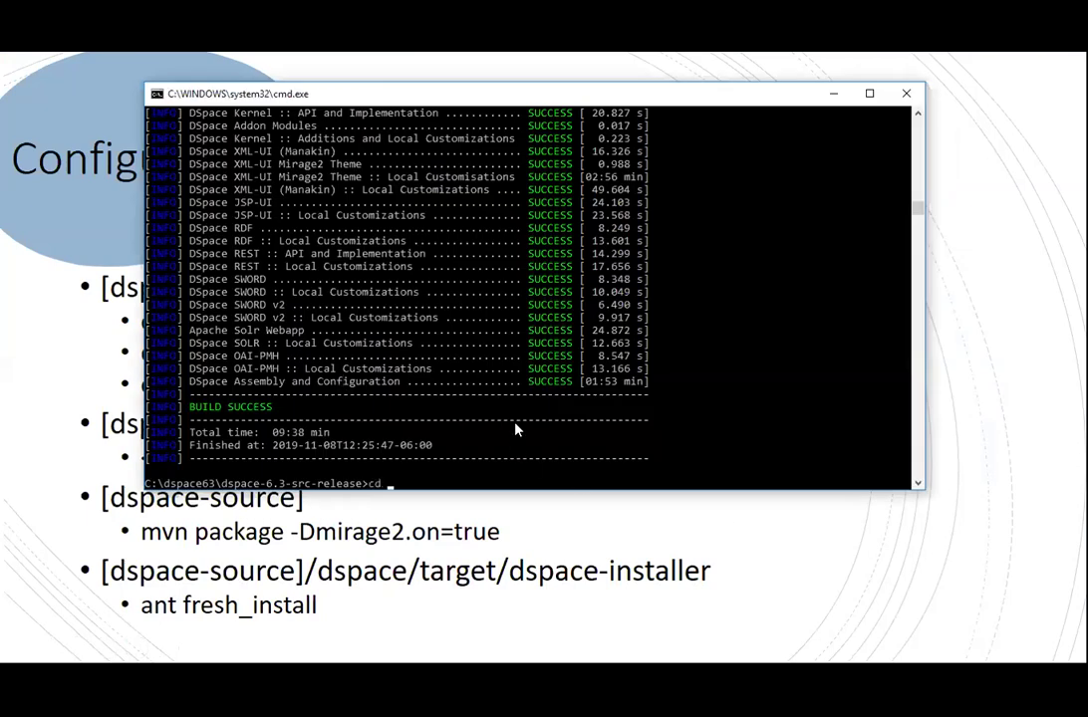
type(" dspace\\")
type("target")
type("\\d")
key("Tab")
key("Return")
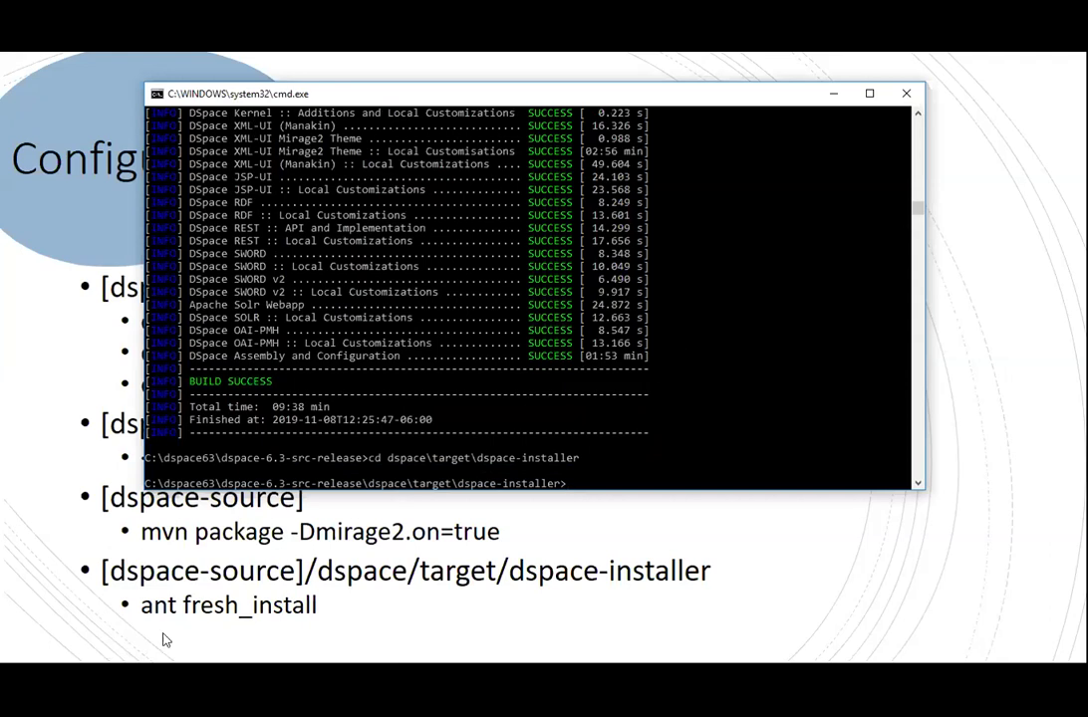
Enter the command ant fresh_install at the prompt
left_click(703, 394)
type("ant fresh_install")
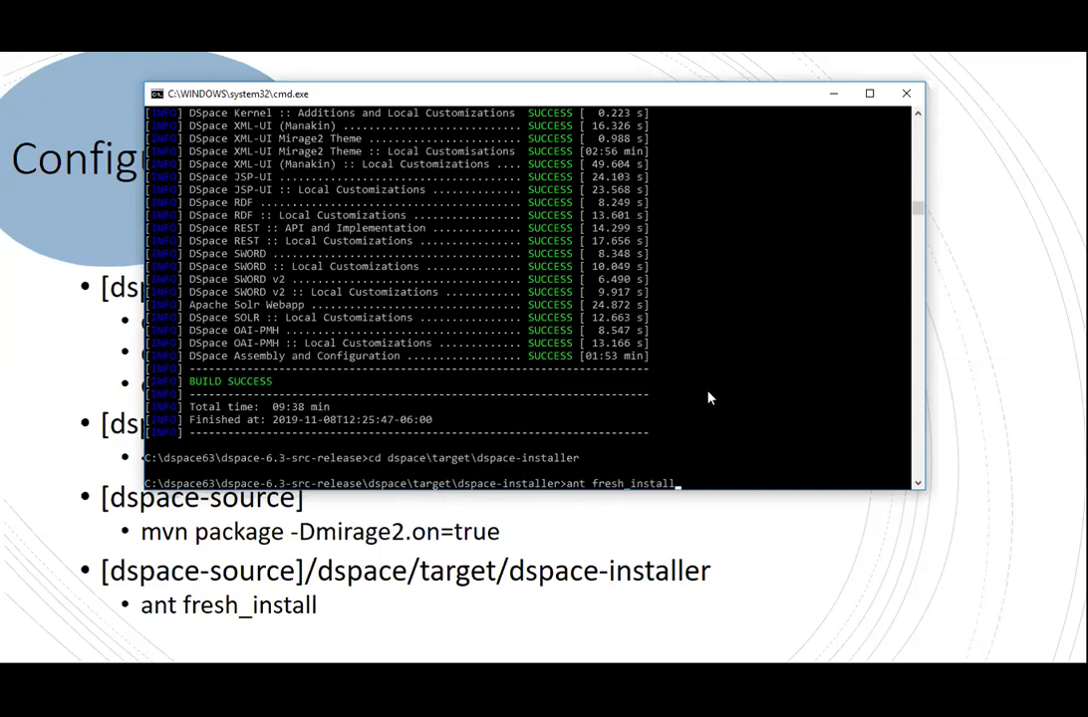
Run ant fresh_install and review the output showing 4671 files copied to C:\dspace63\dspace\webapps
key("Return")
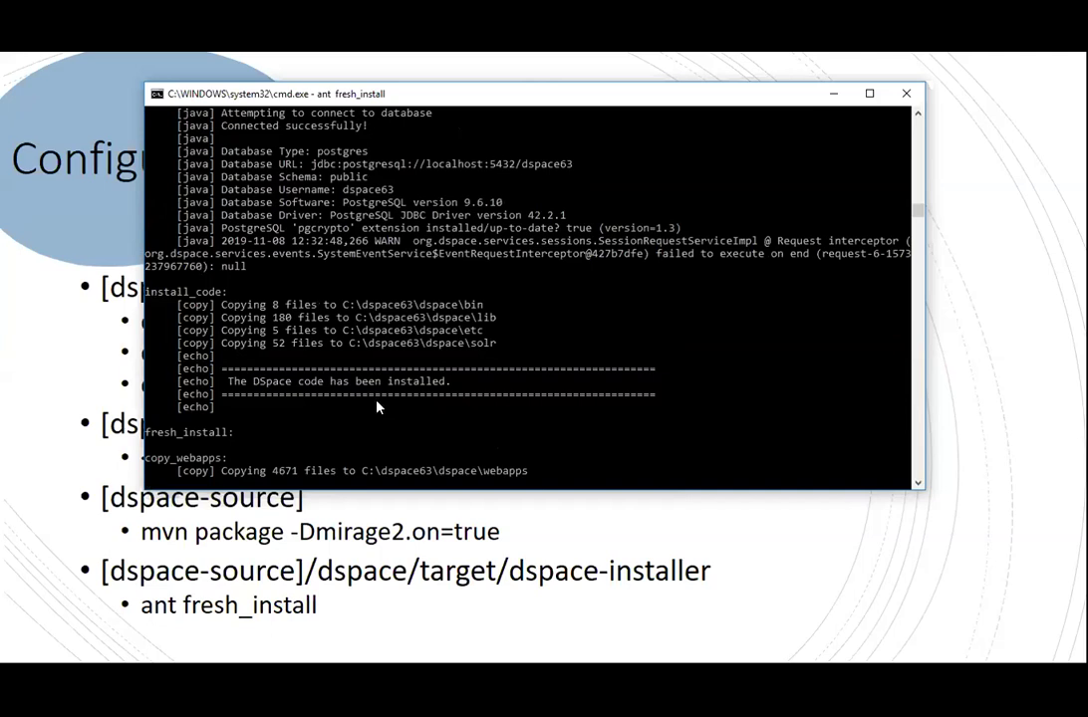
scroll(547, 375, "up", 6)
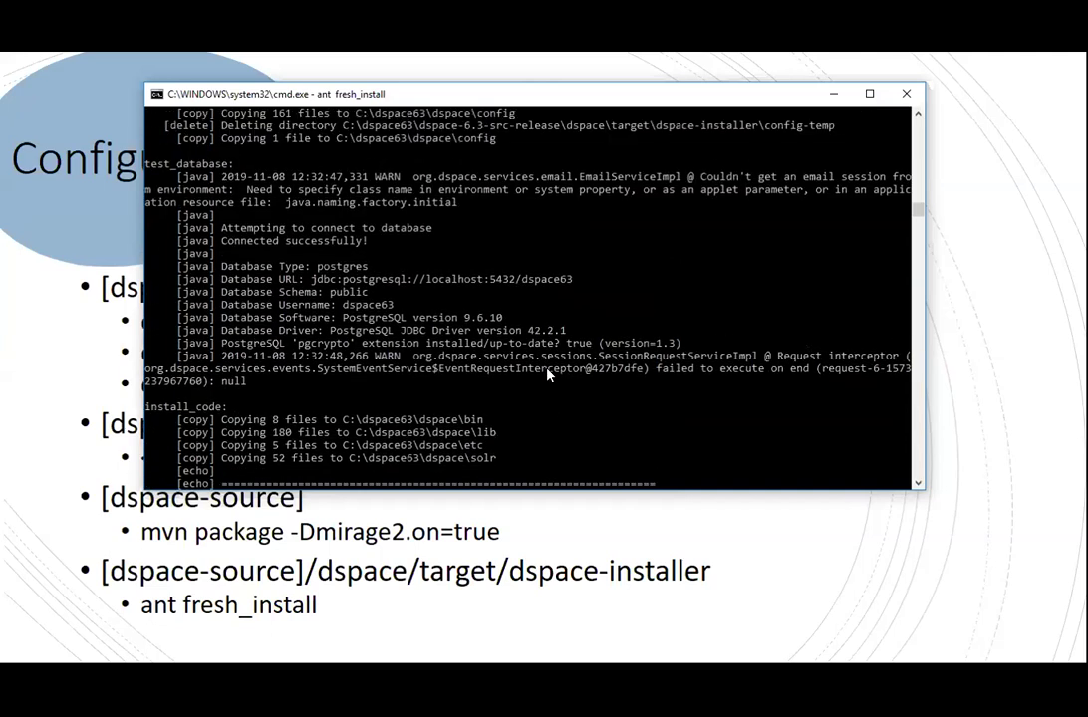
scroll(546, 375, "up", 1)
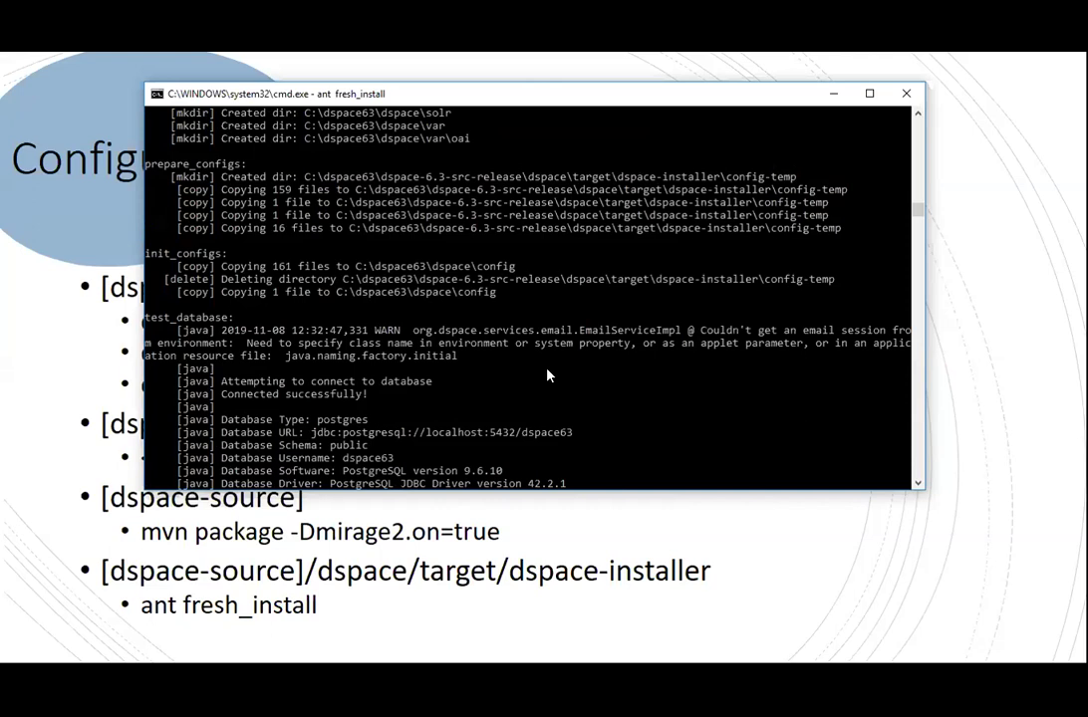
scroll(547, 375, "down", 1)
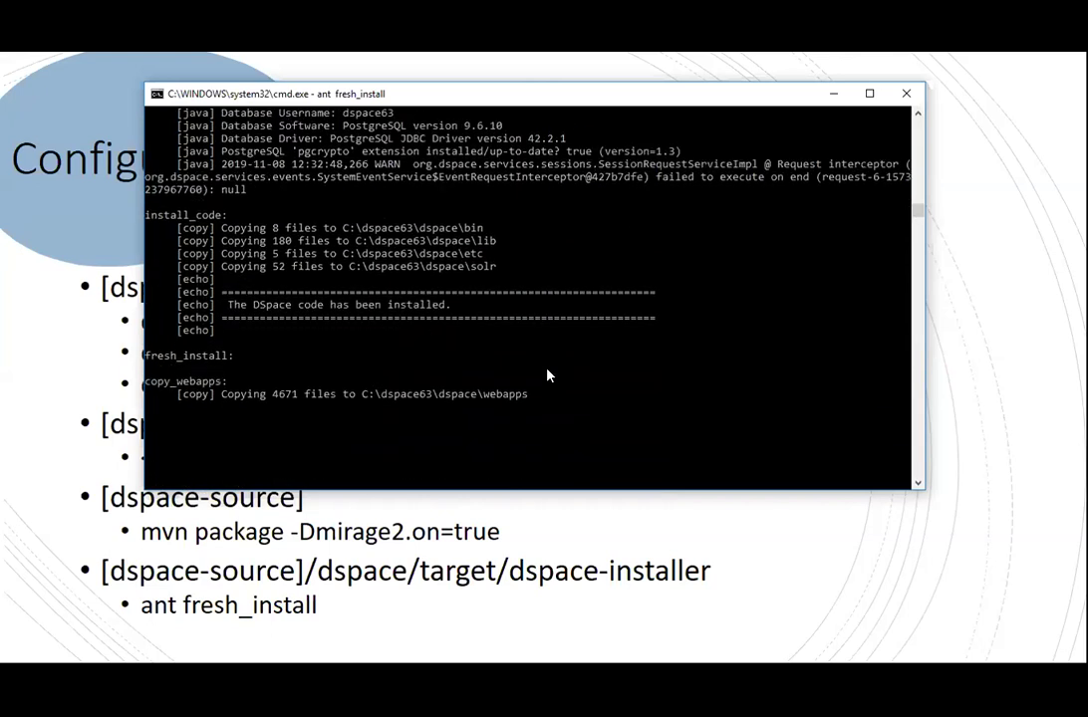
scroll(547, 376, "up", 4)
scroll(547, 376, "up", 4)
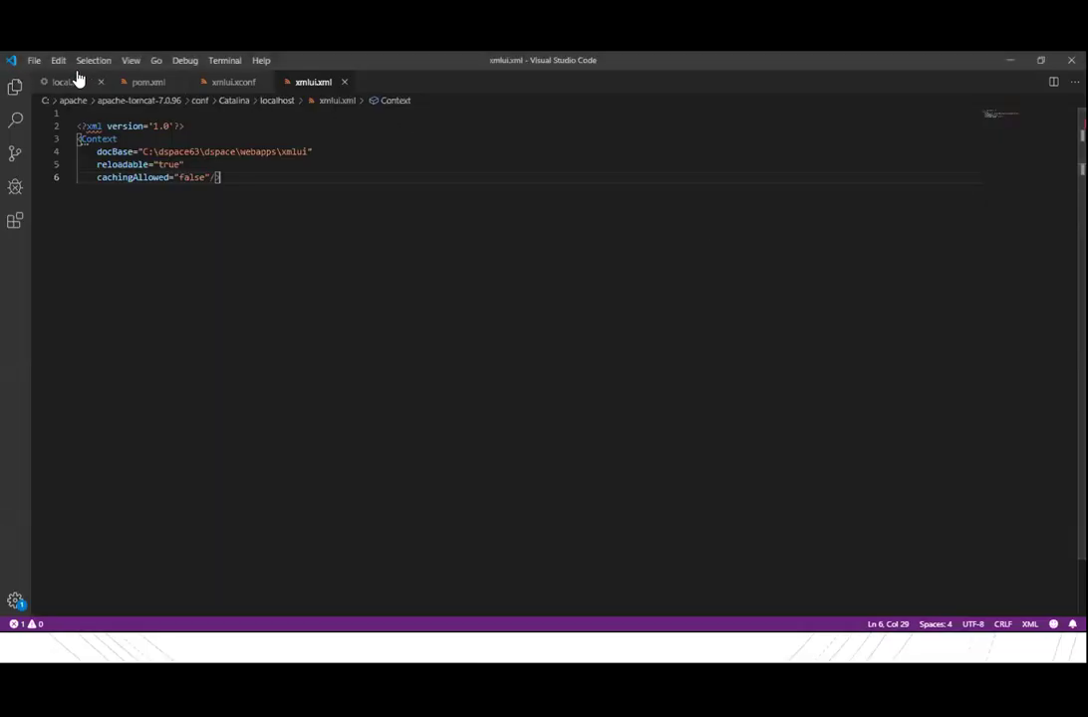
Review local.cfg's database settings, with db.url pointing at jdbc:postgresql://localhost:5432/dspace63
left_click(70, 83)
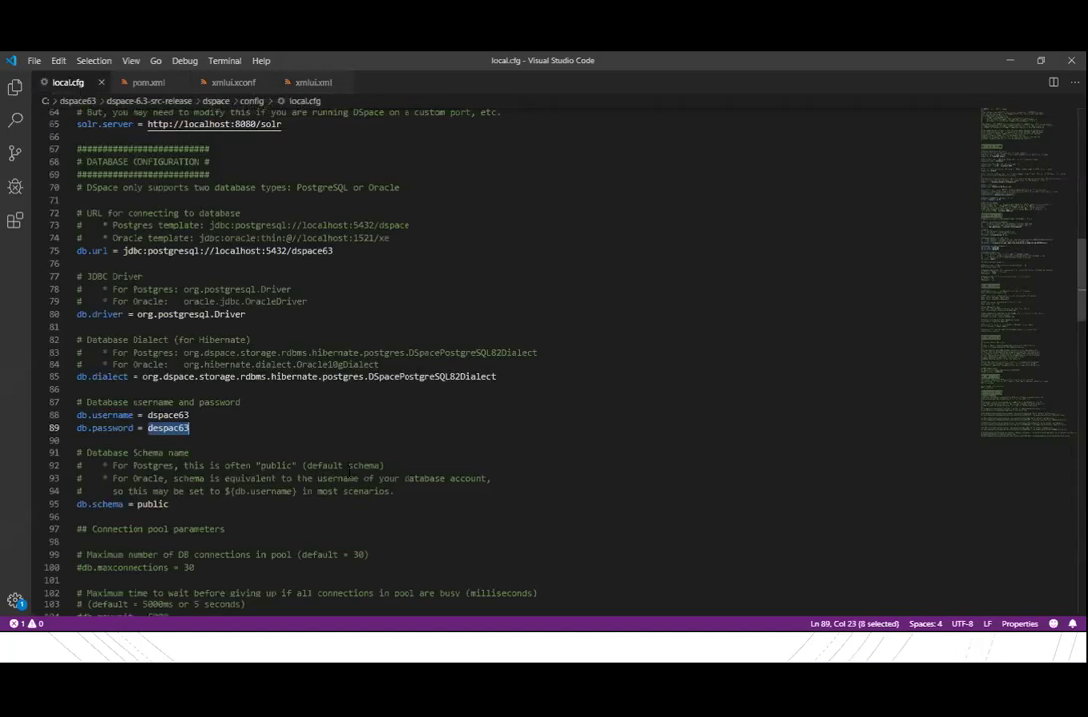
left_click(264, 417)
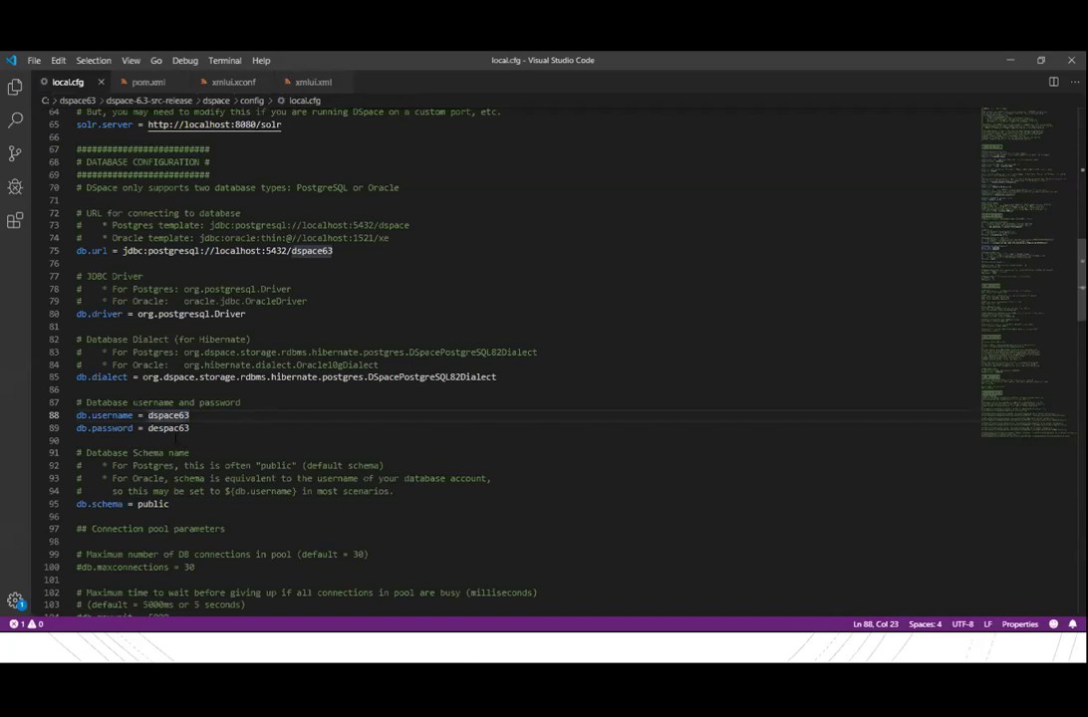
left_click(163, 429)
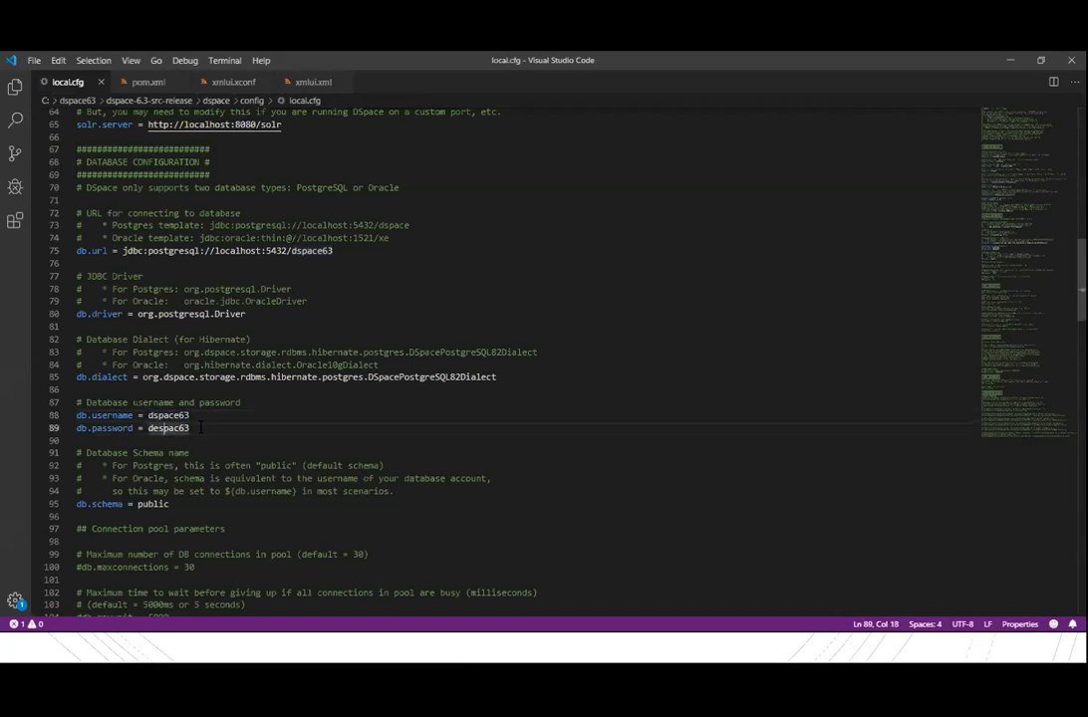
double_click(200, 427)
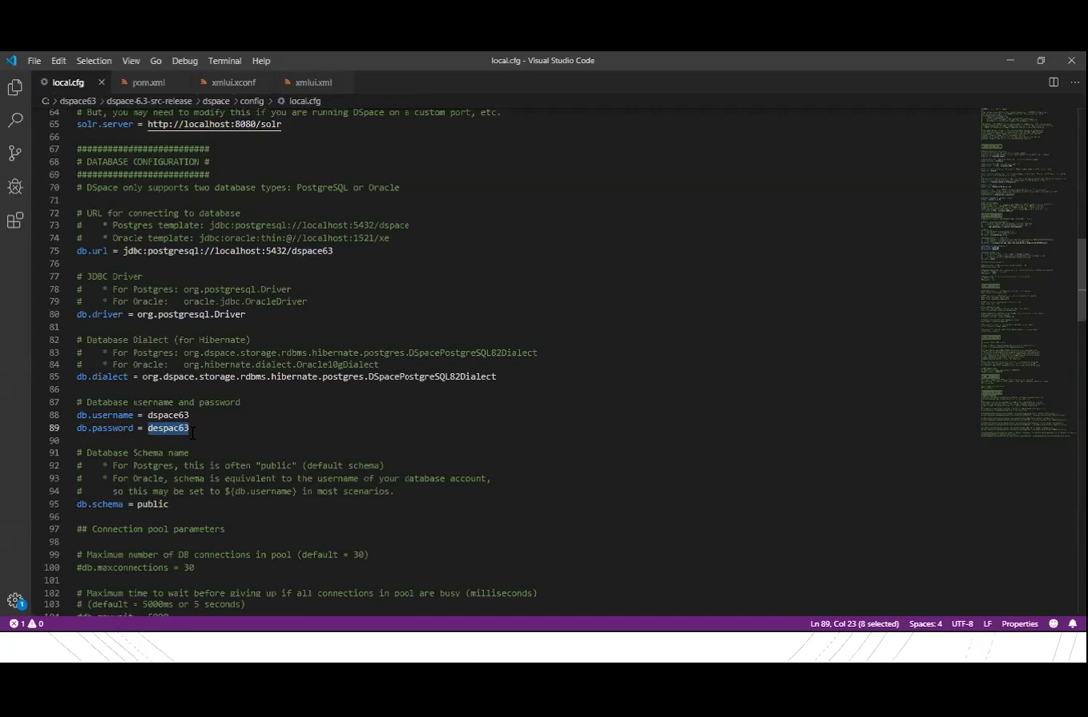
left_click(191, 429)
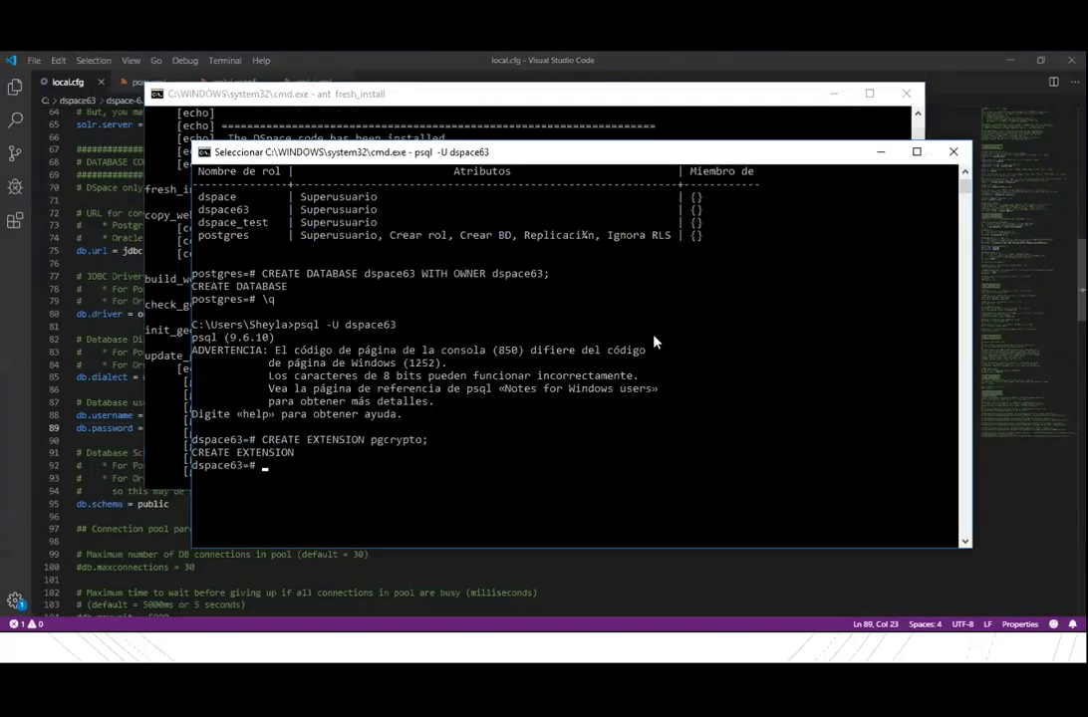
scroll(652, 368, "up", 5)
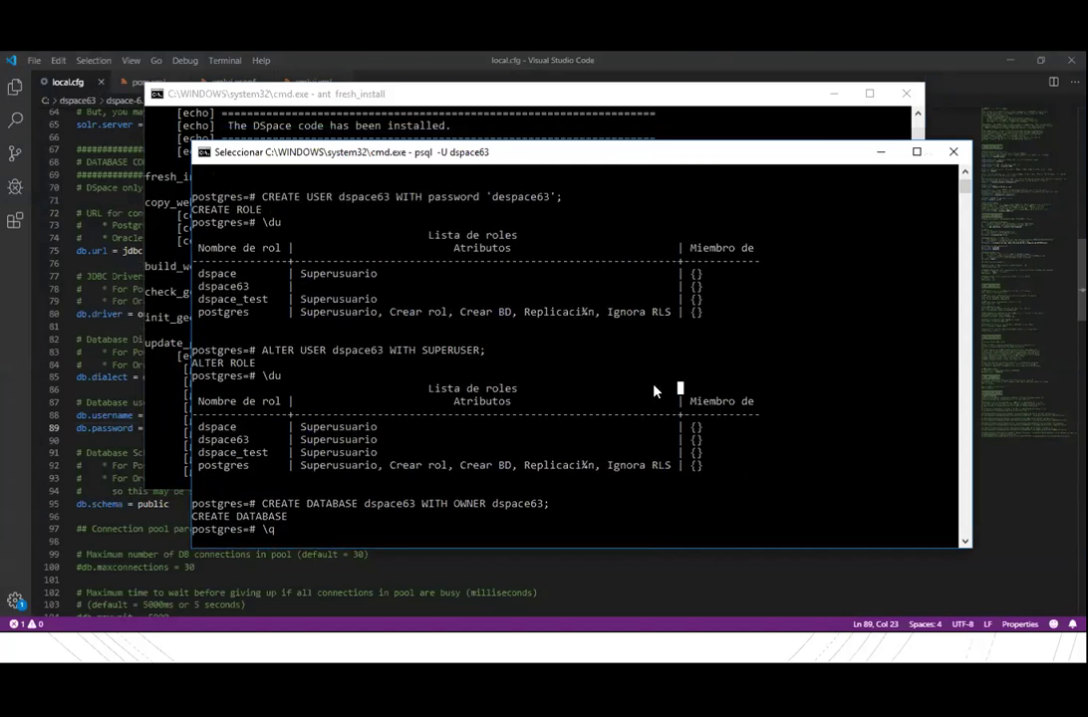
scroll(654, 392, "up", 4)
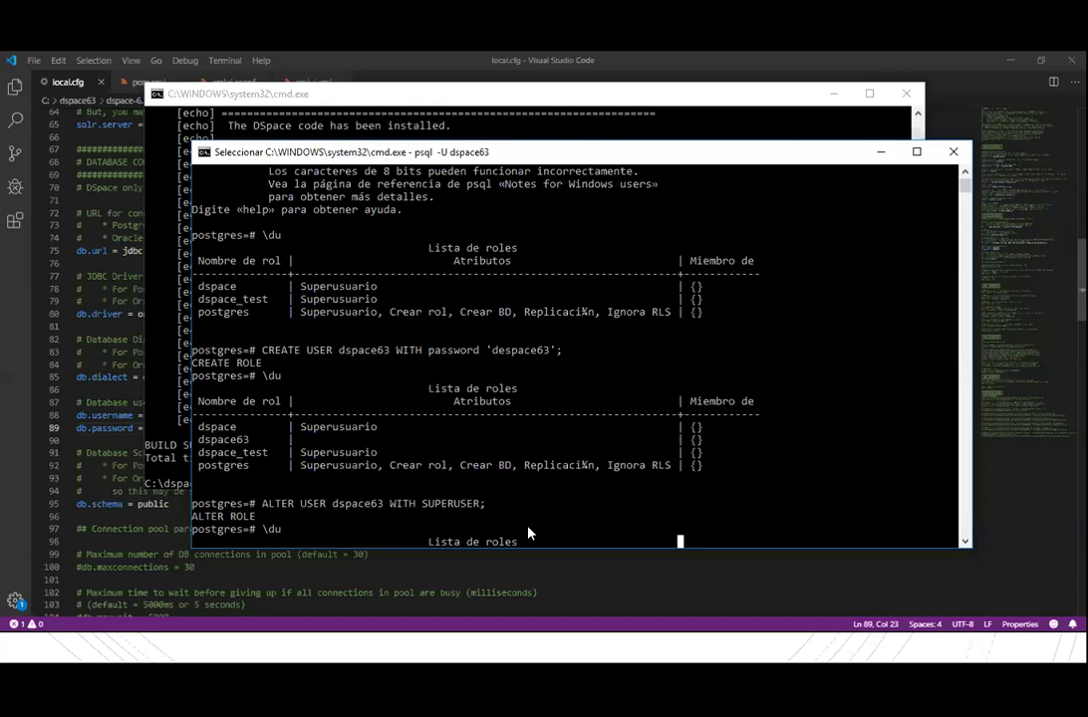
left_click(543, 593)
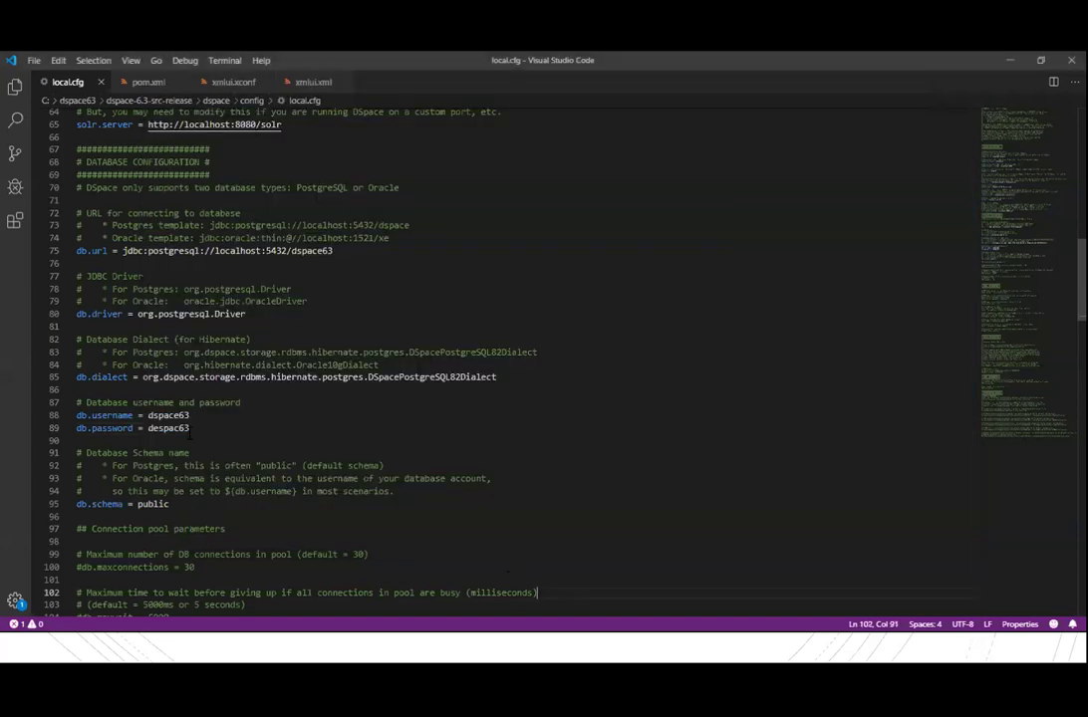
left_click(169, 428)
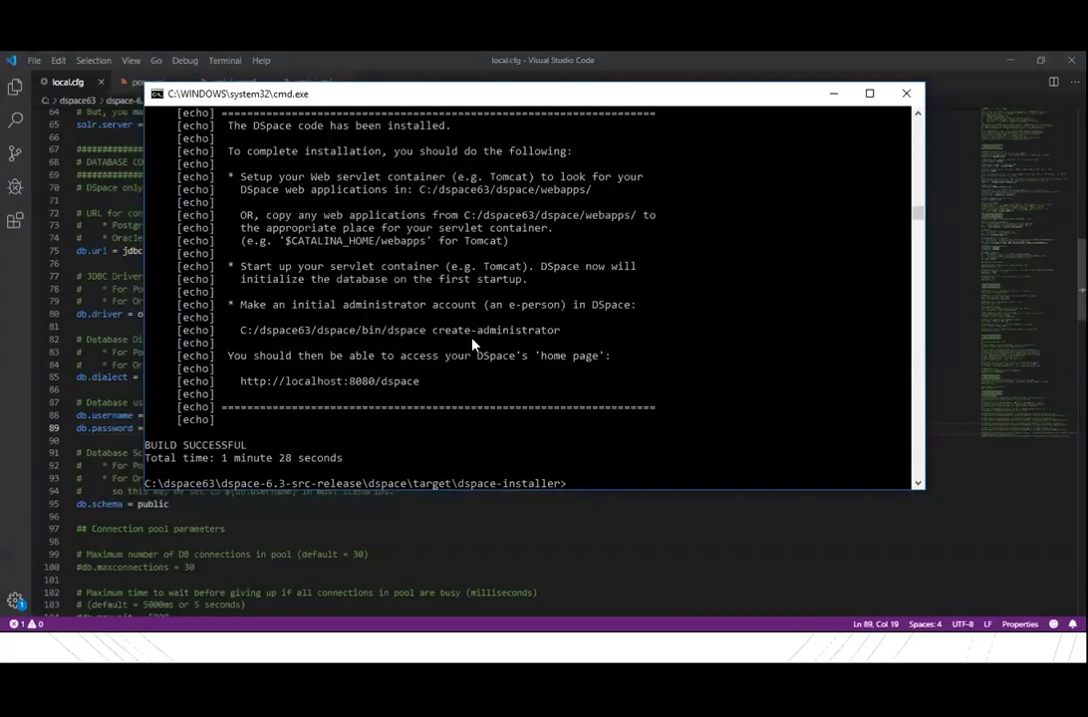
Review the ant fresh_install output in Command Prompt, which ended BUILD SUCCESSFUL
scroll(473, 345, "down", 3)
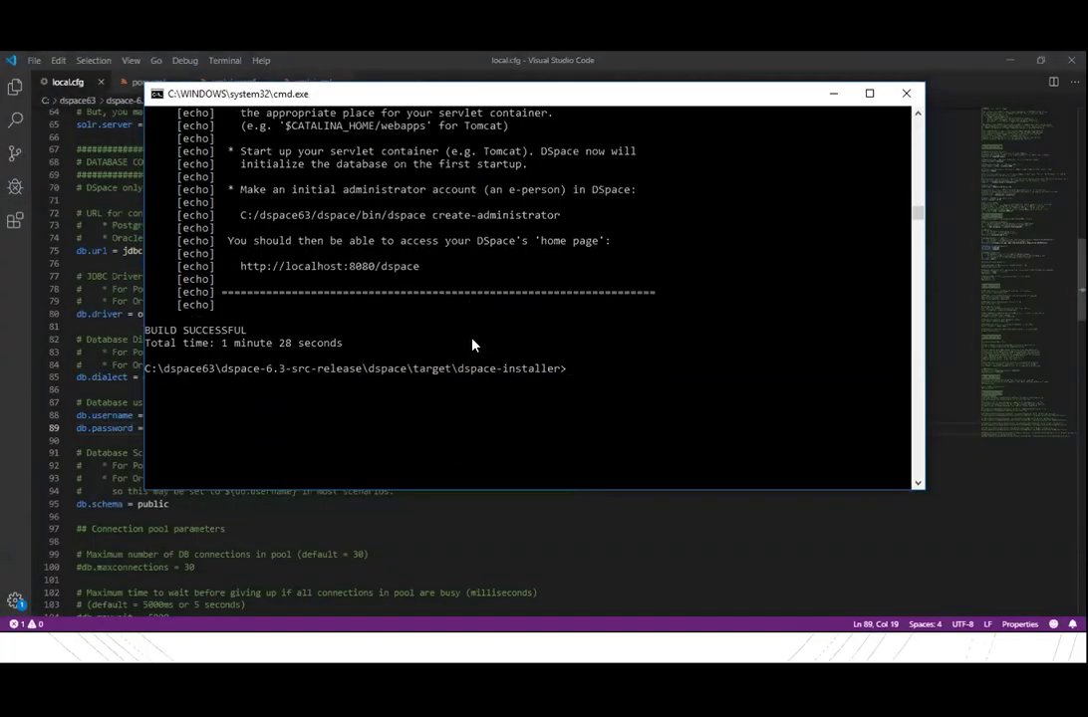
scroll(474, 344, "up", 2)
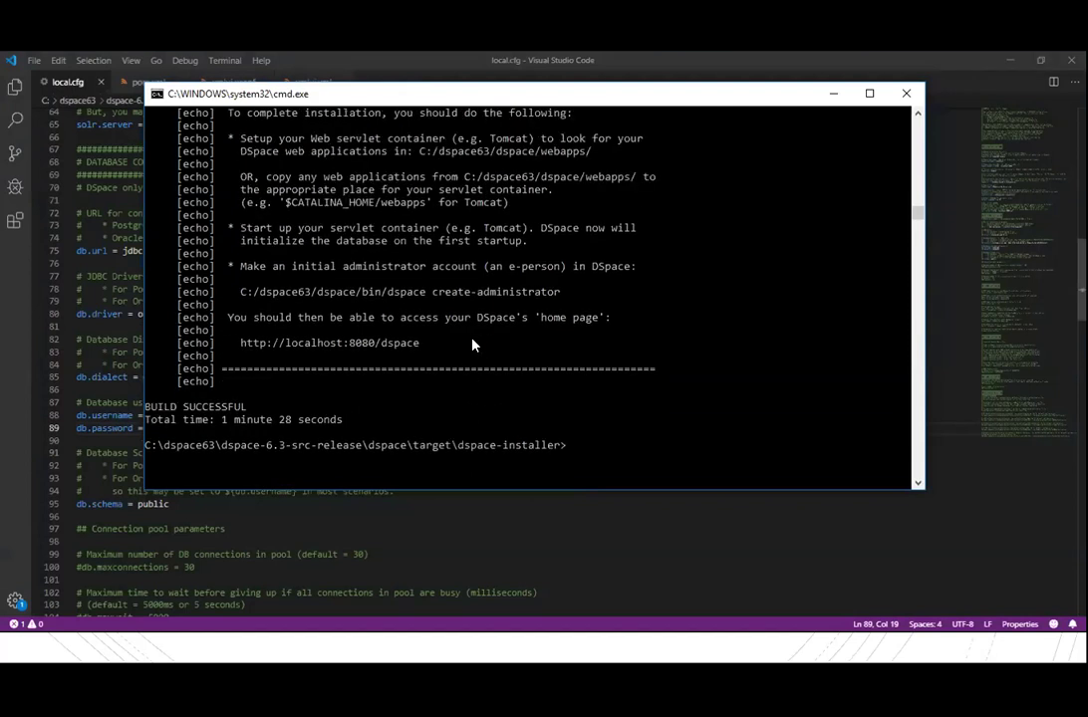
scroll(473, 344, "up", 4)
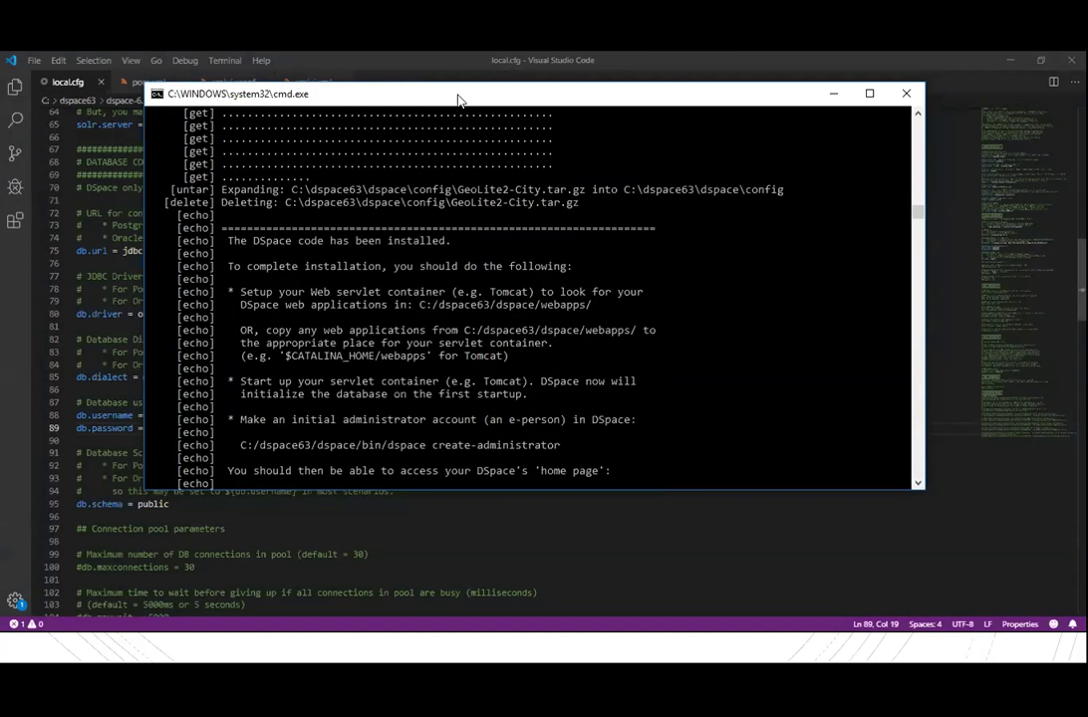
scroll(445, 405, "down", 3)
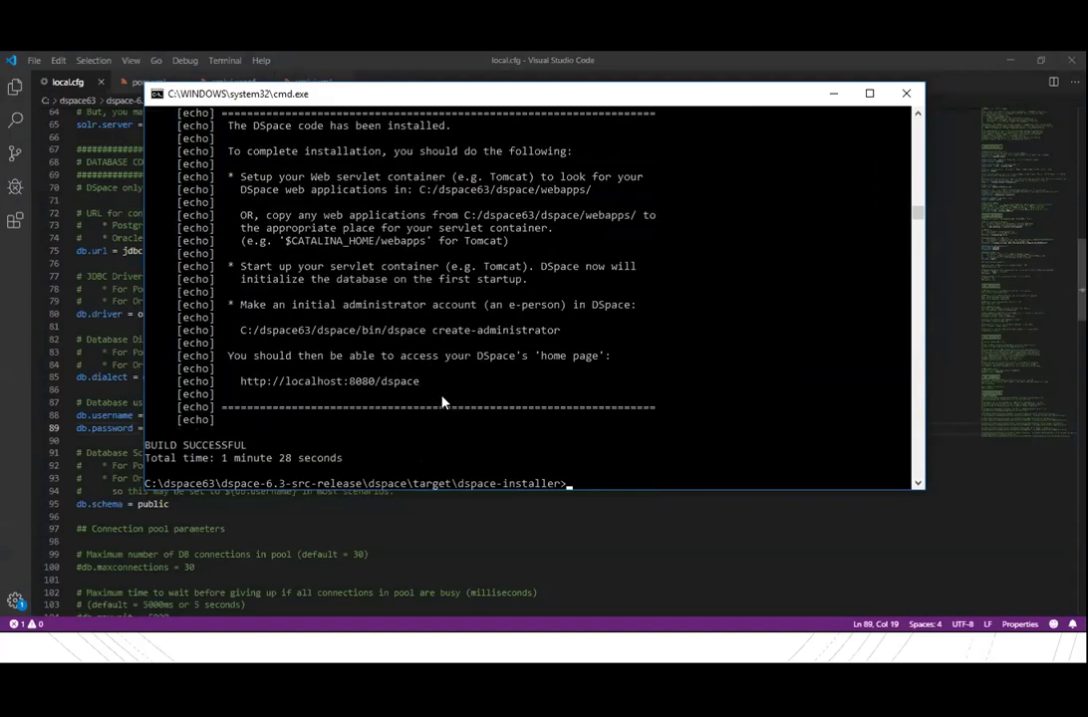
scroll(444, 403, "down", 1)
scroll(444, 400, "up", 1)
scroll(428, 316, "up", 2)
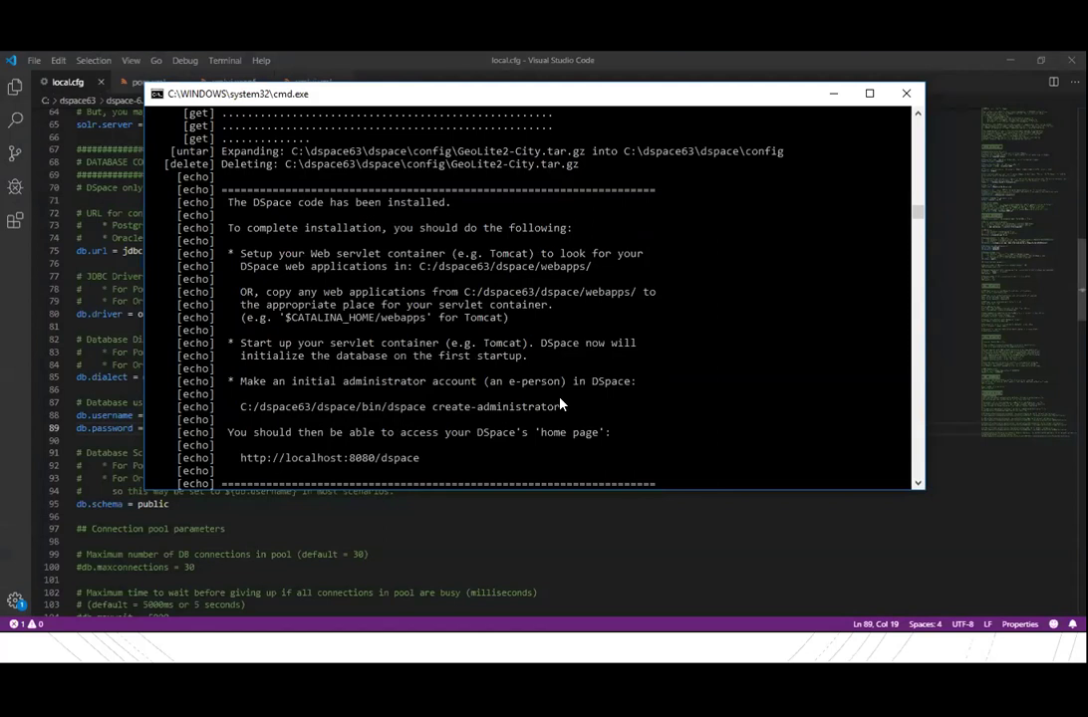
scroll(393, 454, "down", 2)
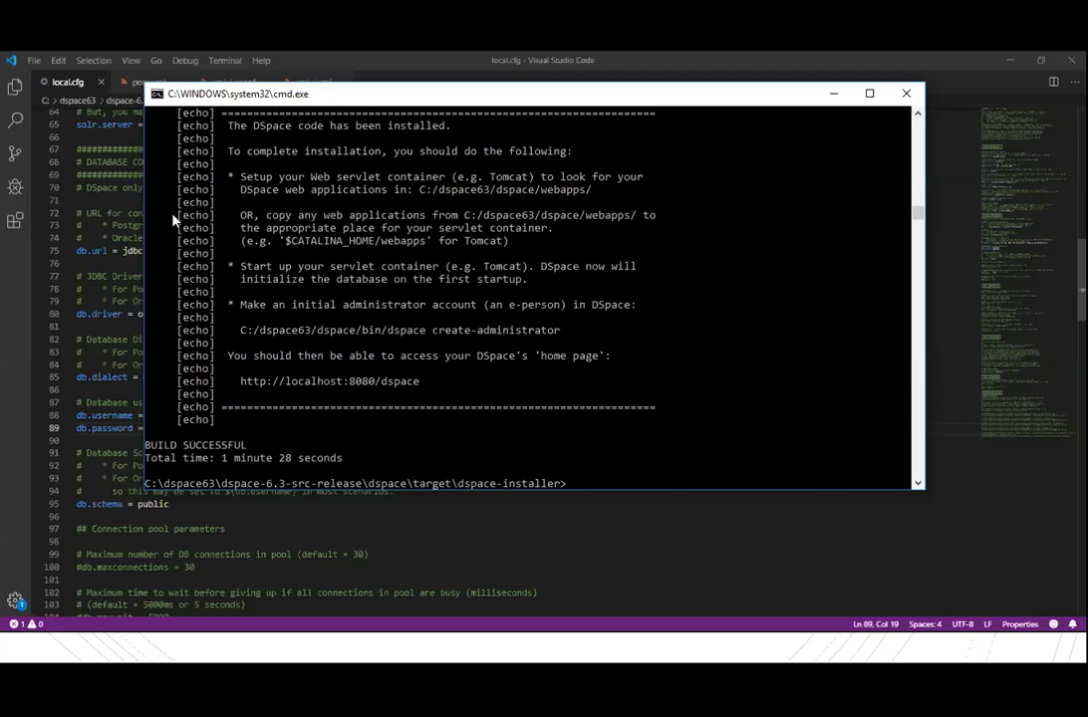
Return to local.cfg in VS Code and scroll up toward the dspace.ui setting
left_click(114, 212)
scroll(115, 213, "up", 3)
scroll(499, 358, "up", 8)
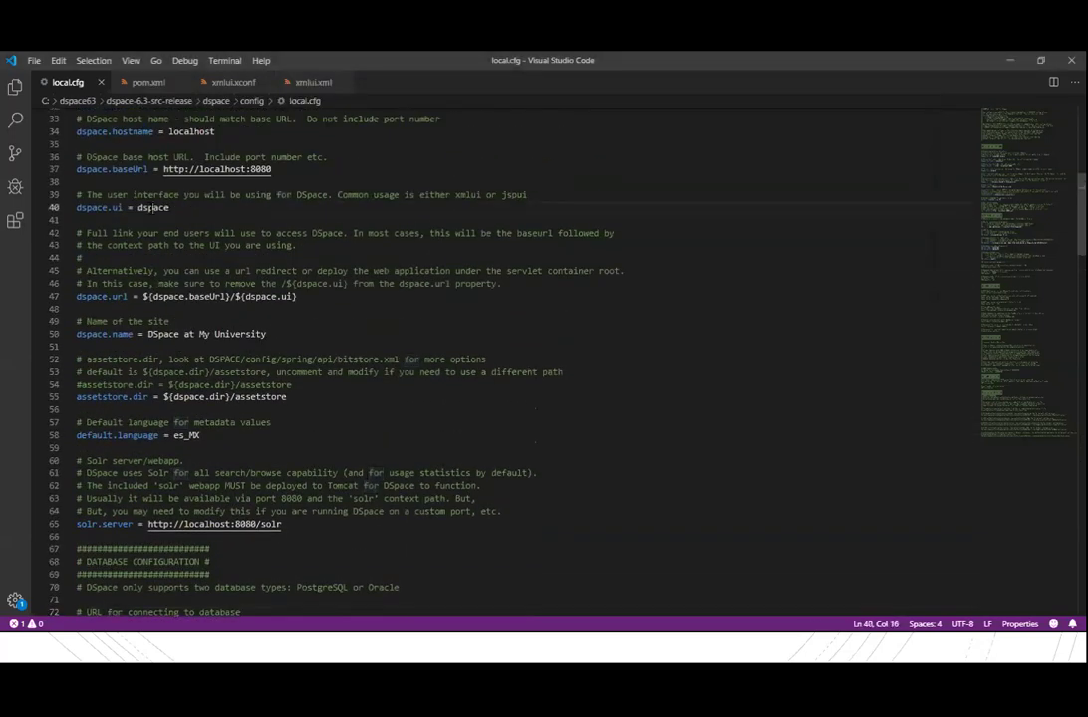
Select the dspace value of dspace.ui in local.cfg and switch over to Chrome
double_click(152, 207)
key("alt+Tab")
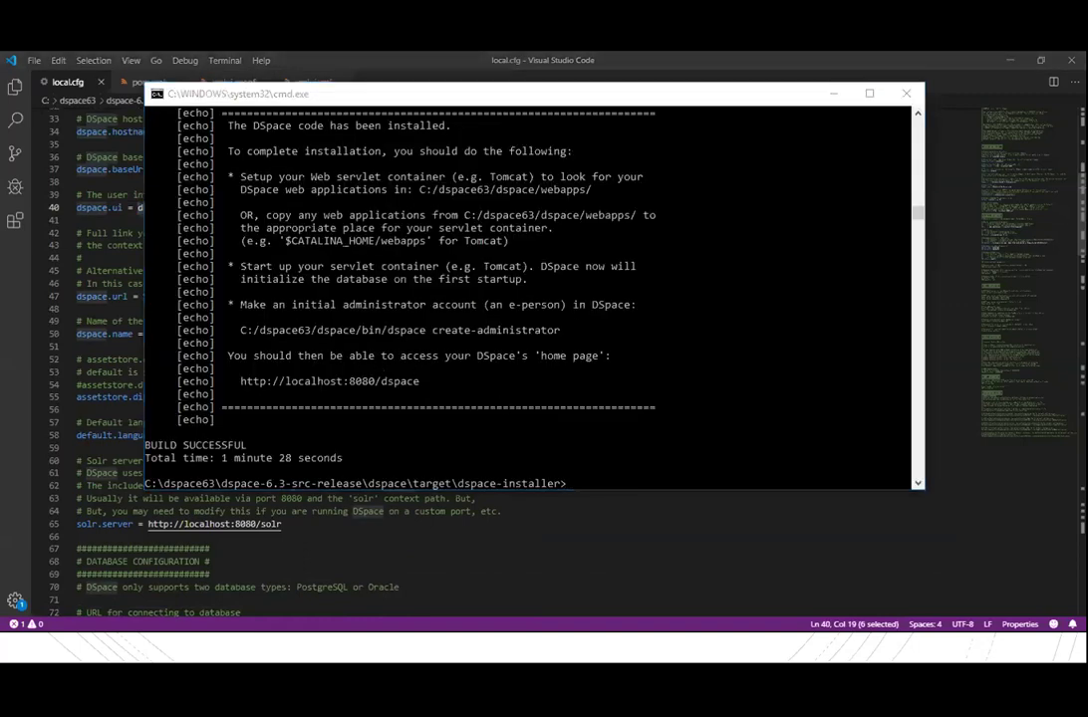
key("super+comma")
key("alt+Tab")
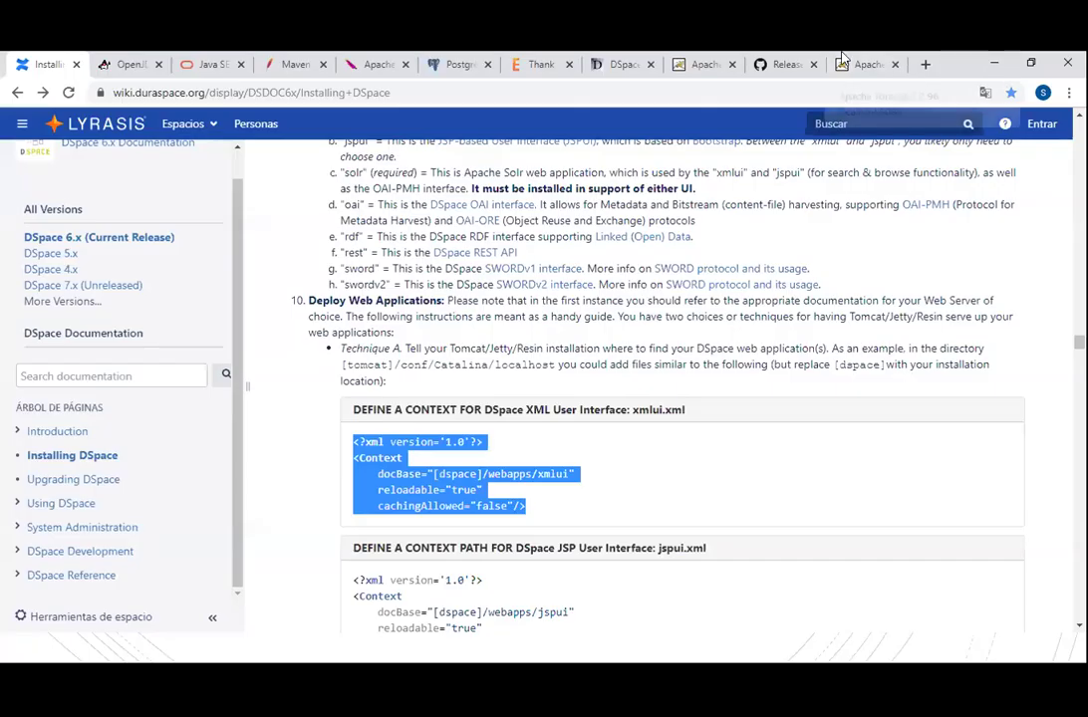
Load localhost:8080/dspace in the Apache Tomcat tab, which returns HTTP 404 Not Found
left_click(870, 62)
left_click(420, 91)
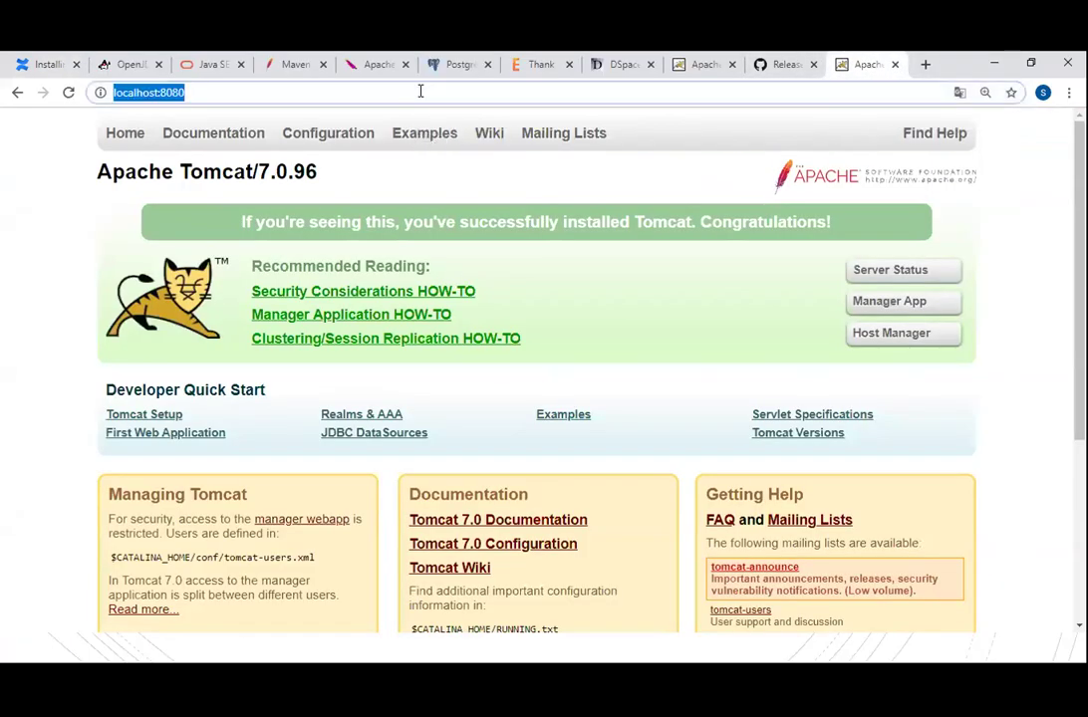
left_click(421, 91)
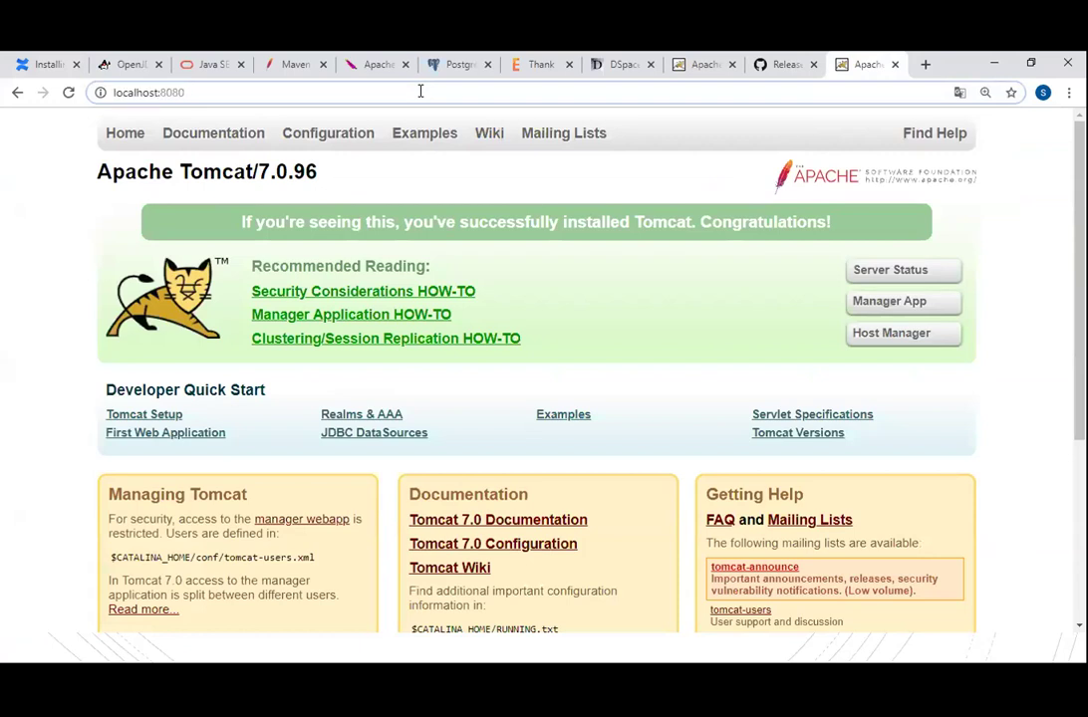
type("/dspace")
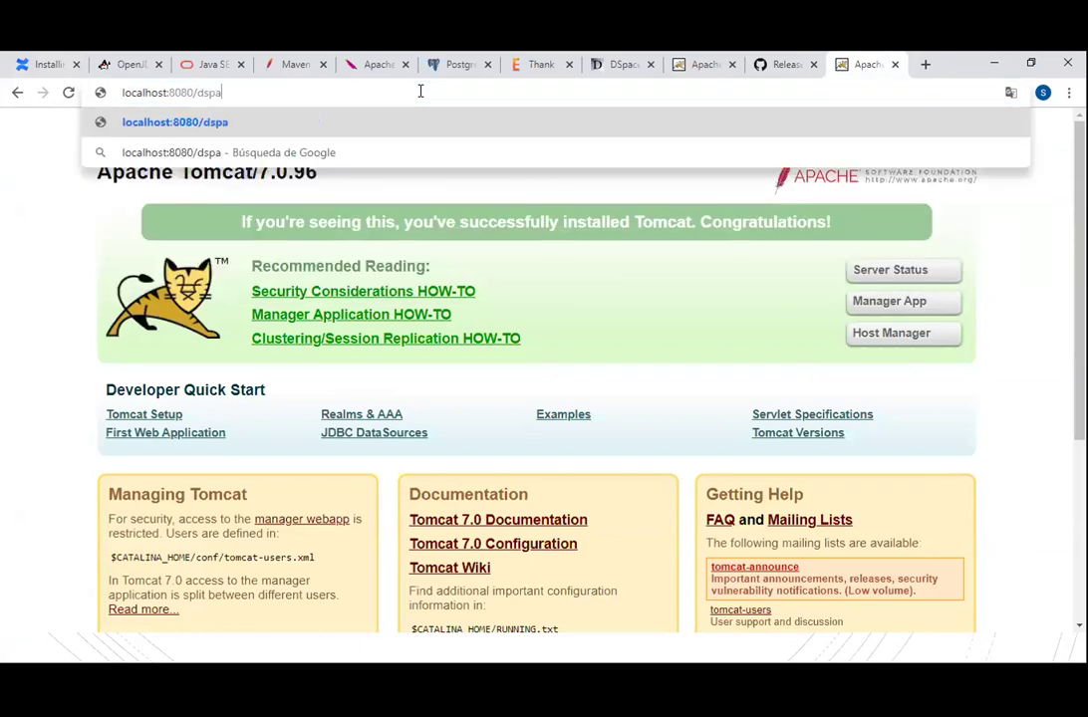
key("Return")
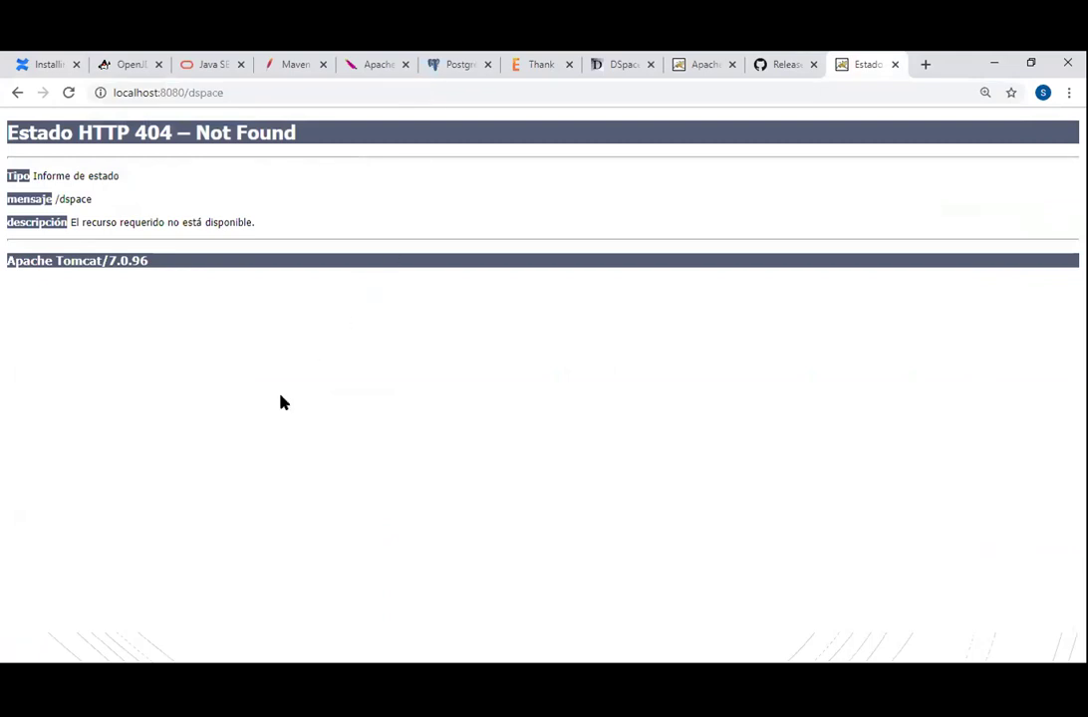
left_click(250, 92)
double_click(216, 95)
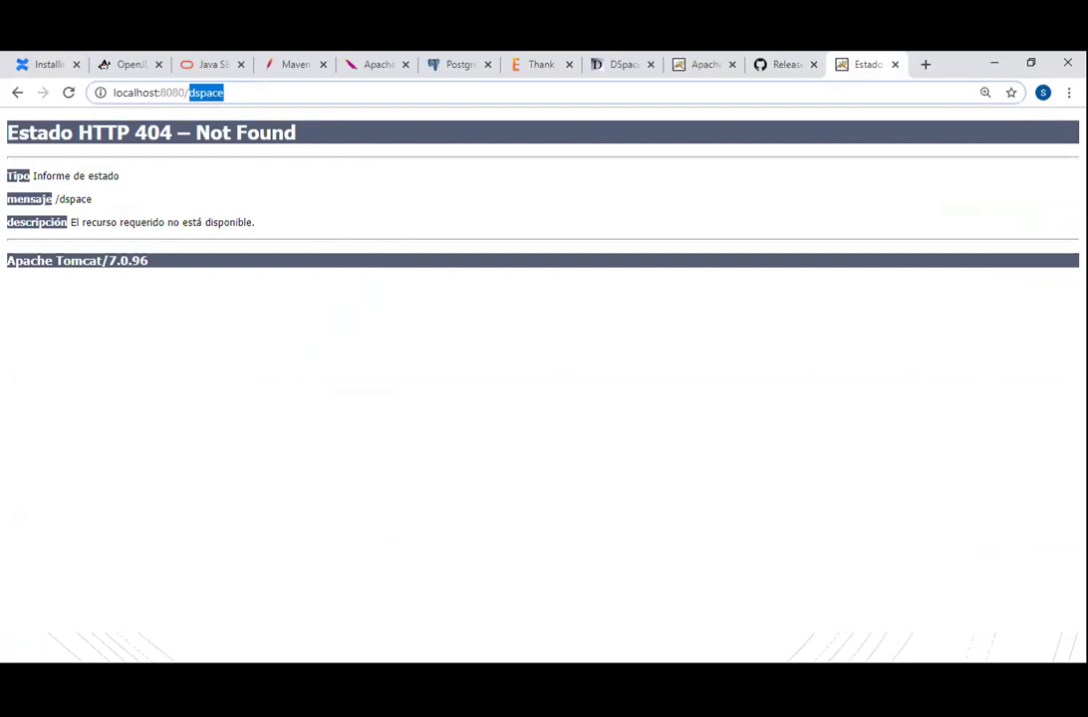
key("alt+Tab")
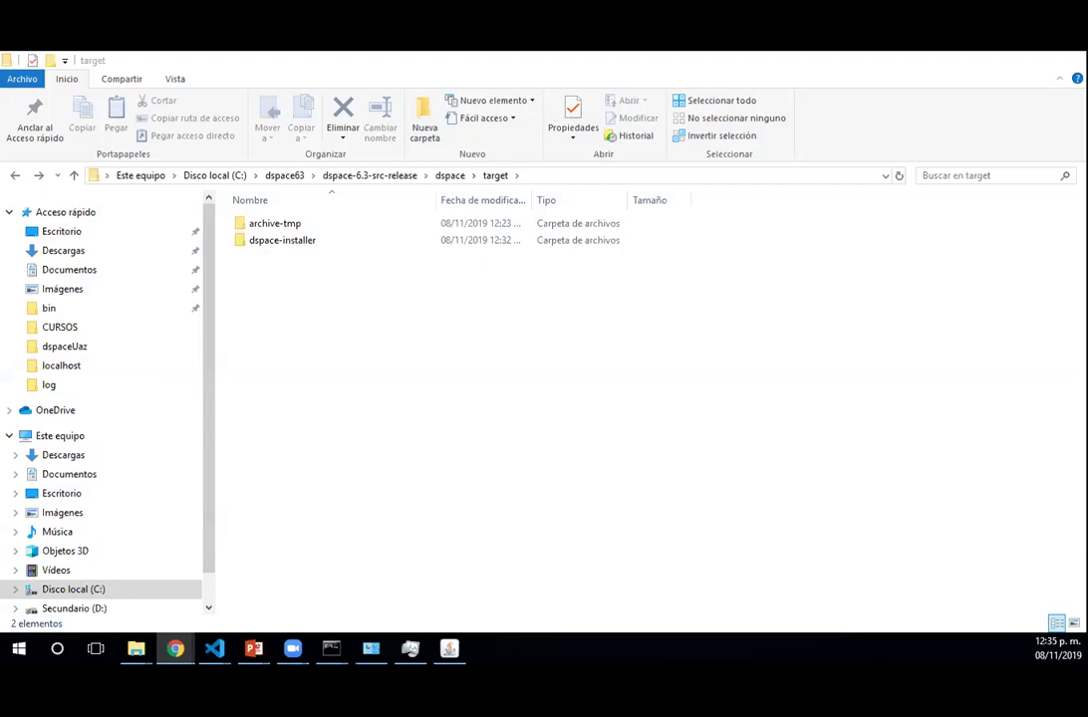
Open C:\dspace63\dspace in File Explorer to view its 13 folders like bin, config and webapps
key("super+d")
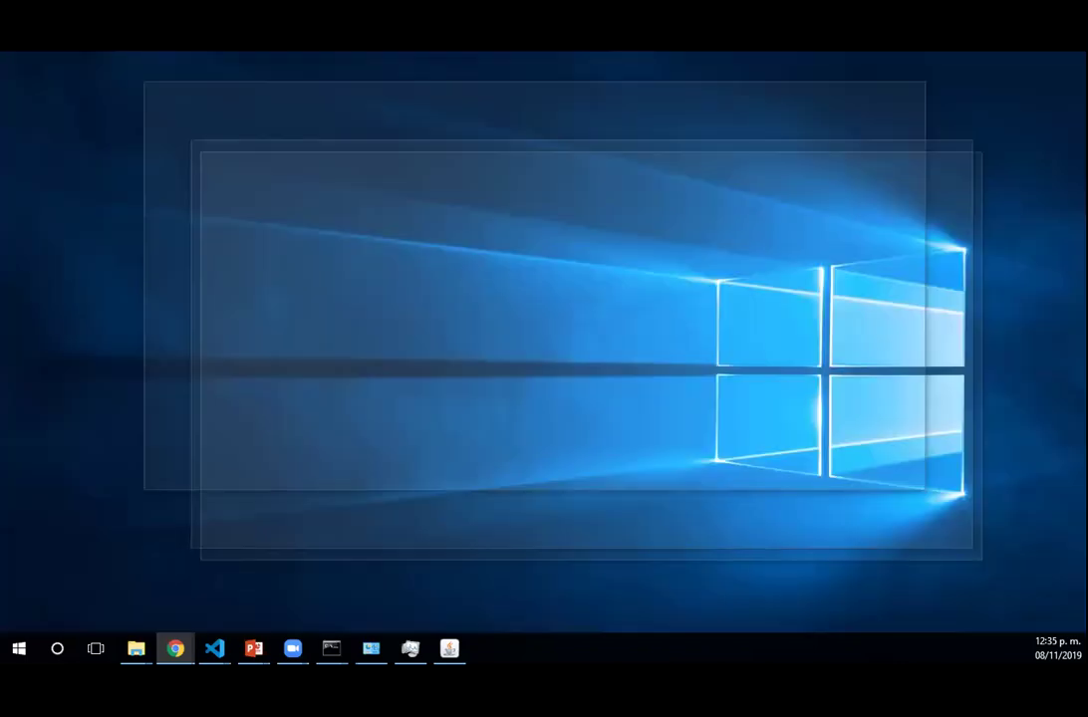
key("super+d")
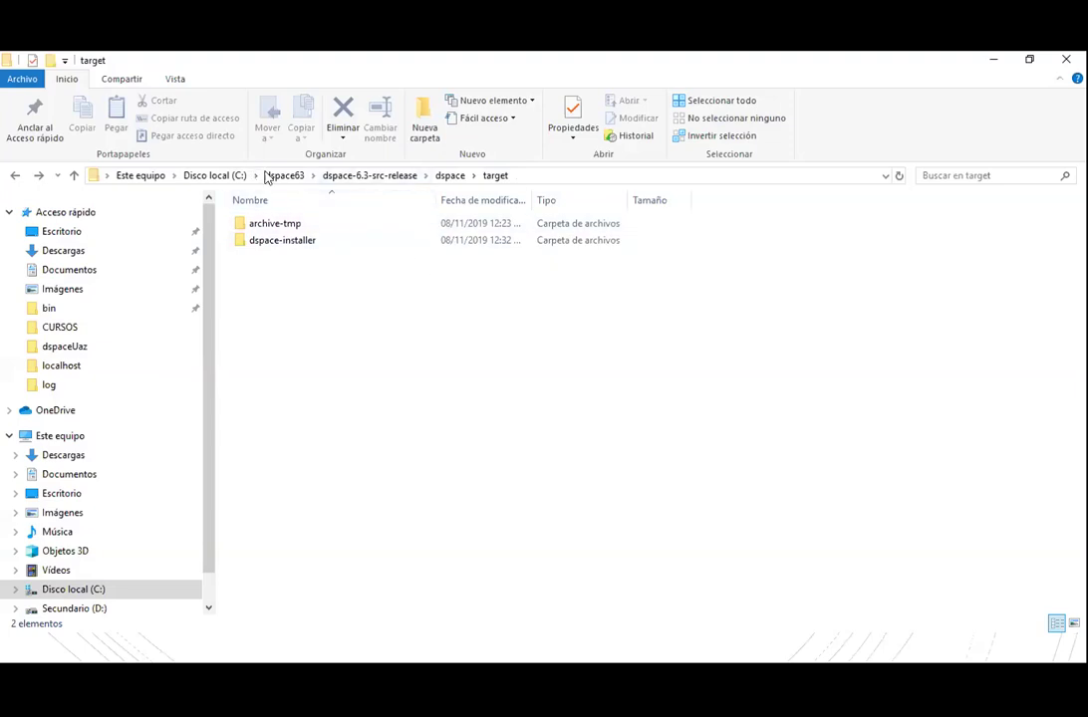
left_click(278, 175)
double_click(289, 225)
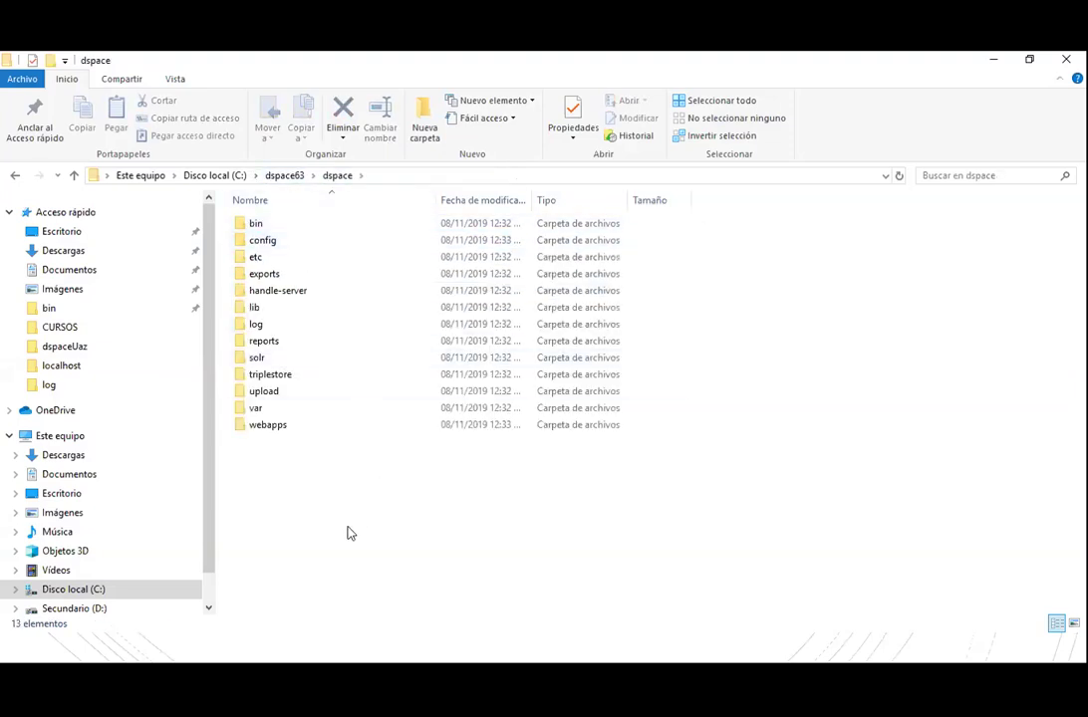
key("BackSpace")
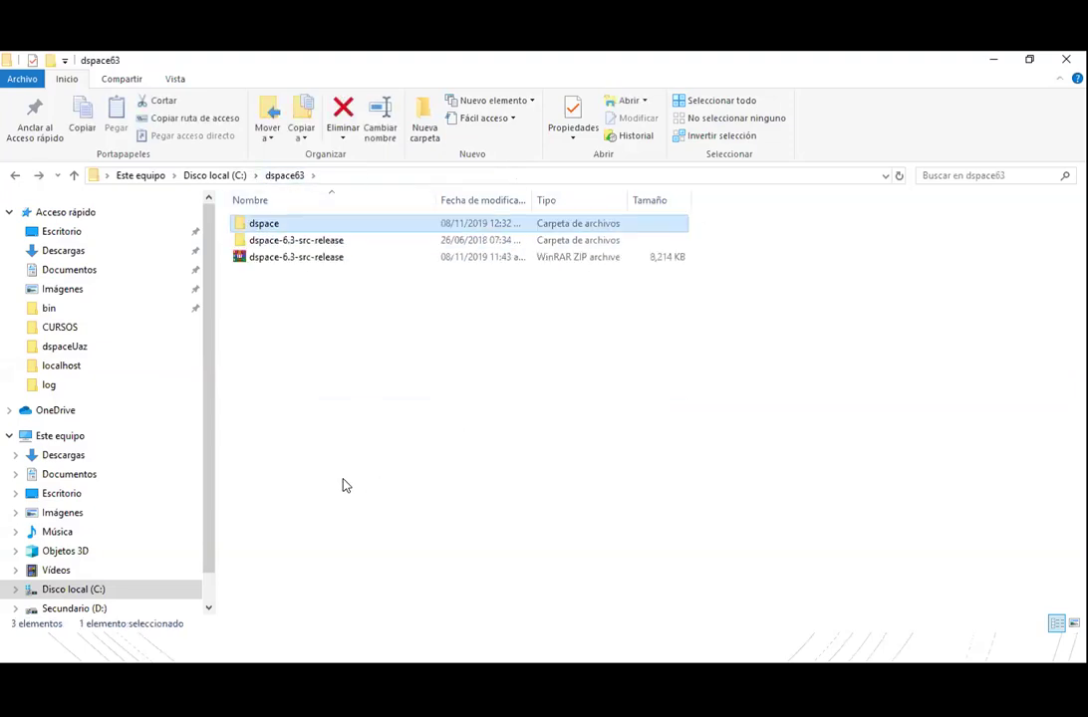
double_click(289, 224)
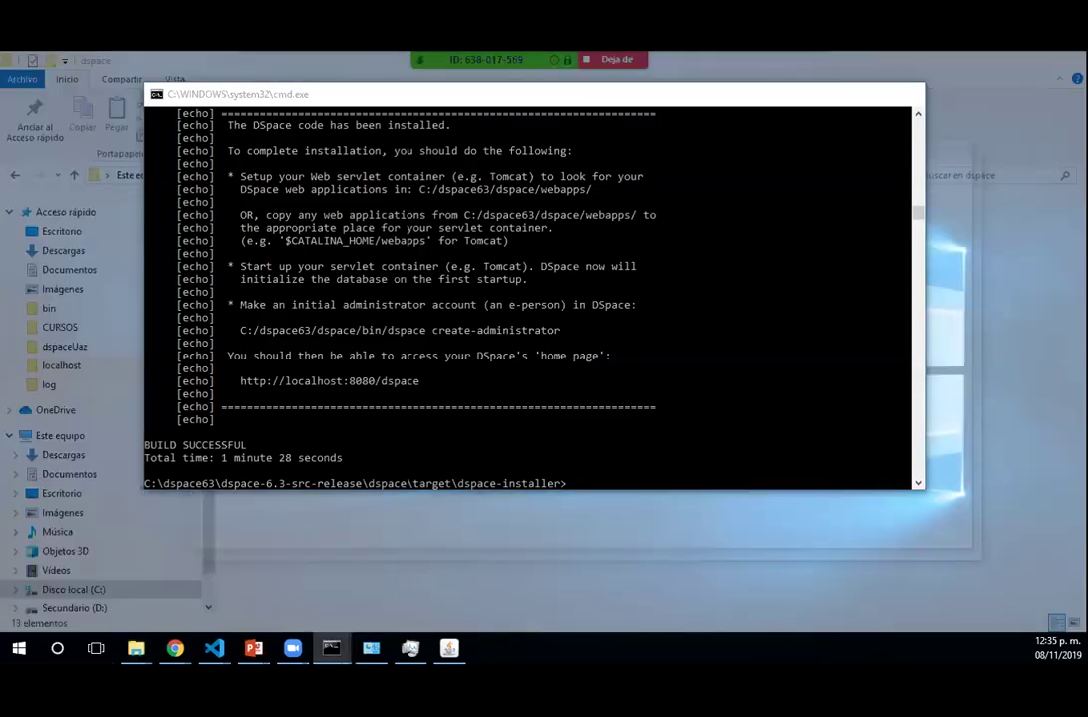
scroll(488, 377, "up", 1)
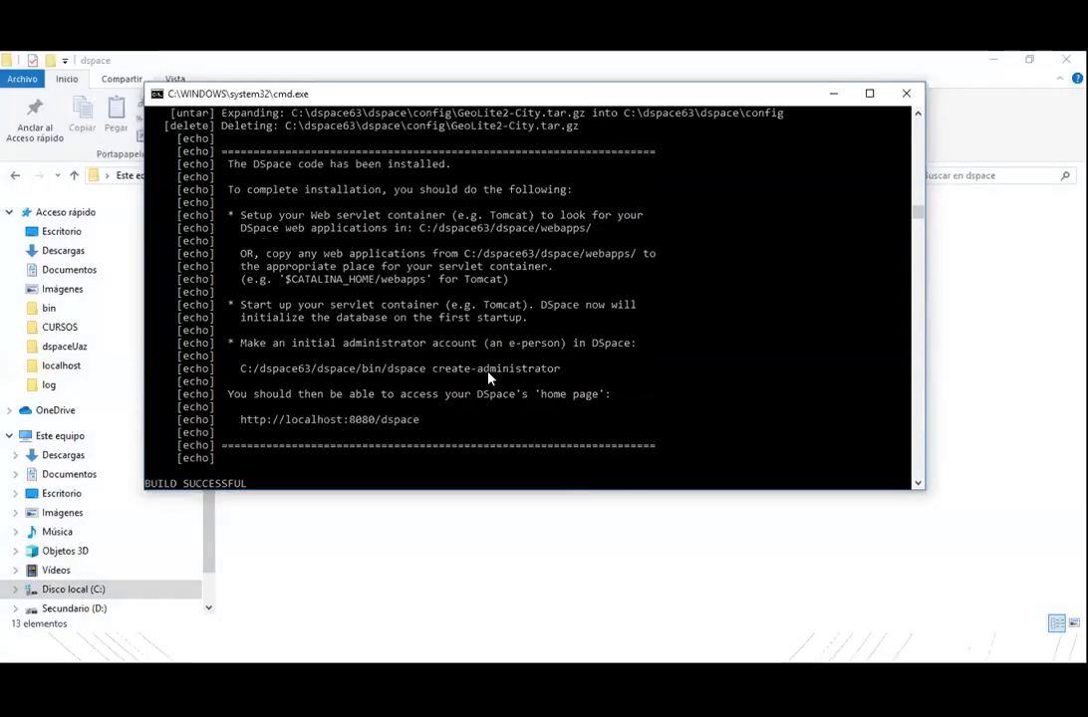
scroll(488, 377, "down", 4)
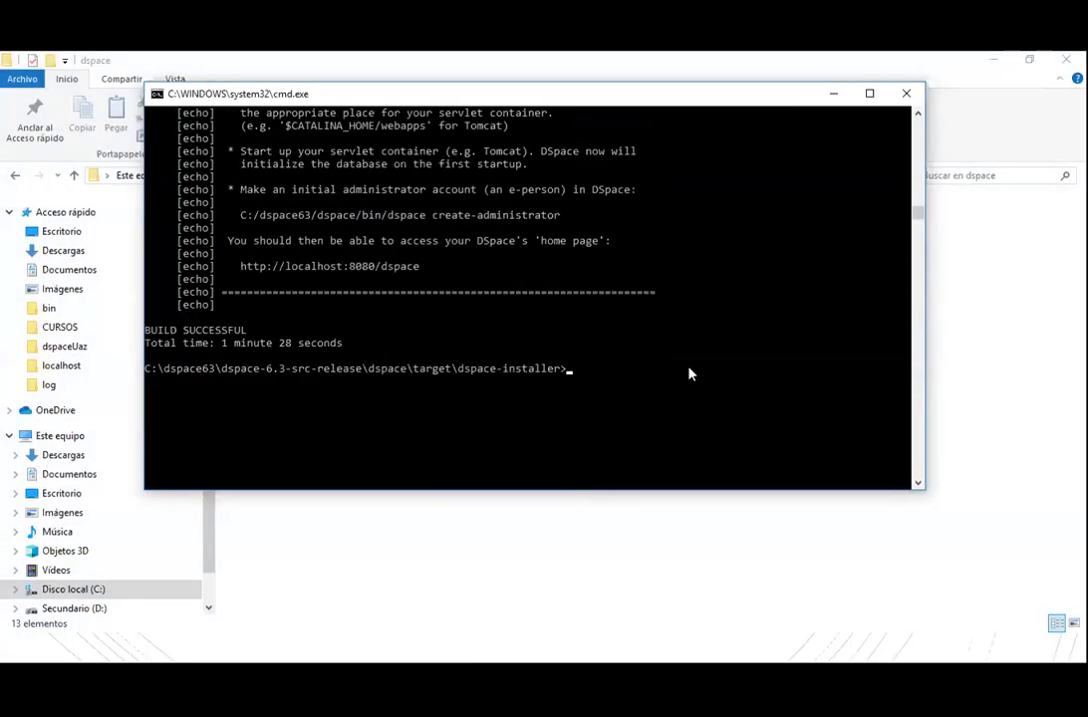
left_click(506, 569)
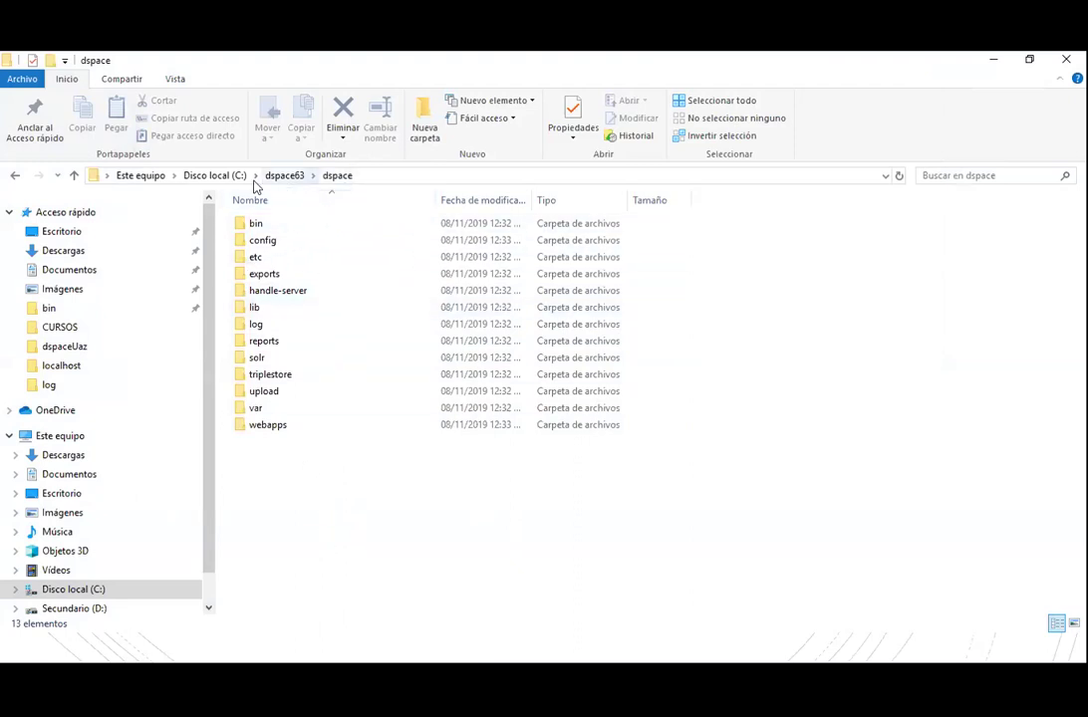
Browse to C:\apache\apache-tomcat-7.0.96\conf\Catalina\localhost in File Explorer
left_click(199, 176)
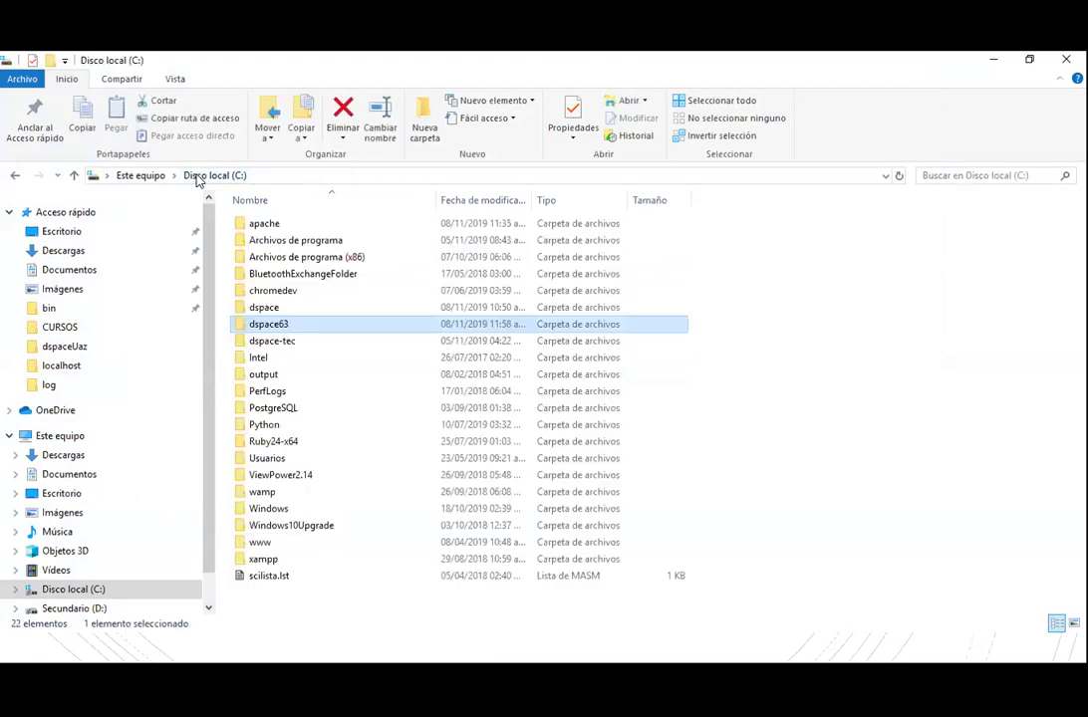
double_click(299, 224)
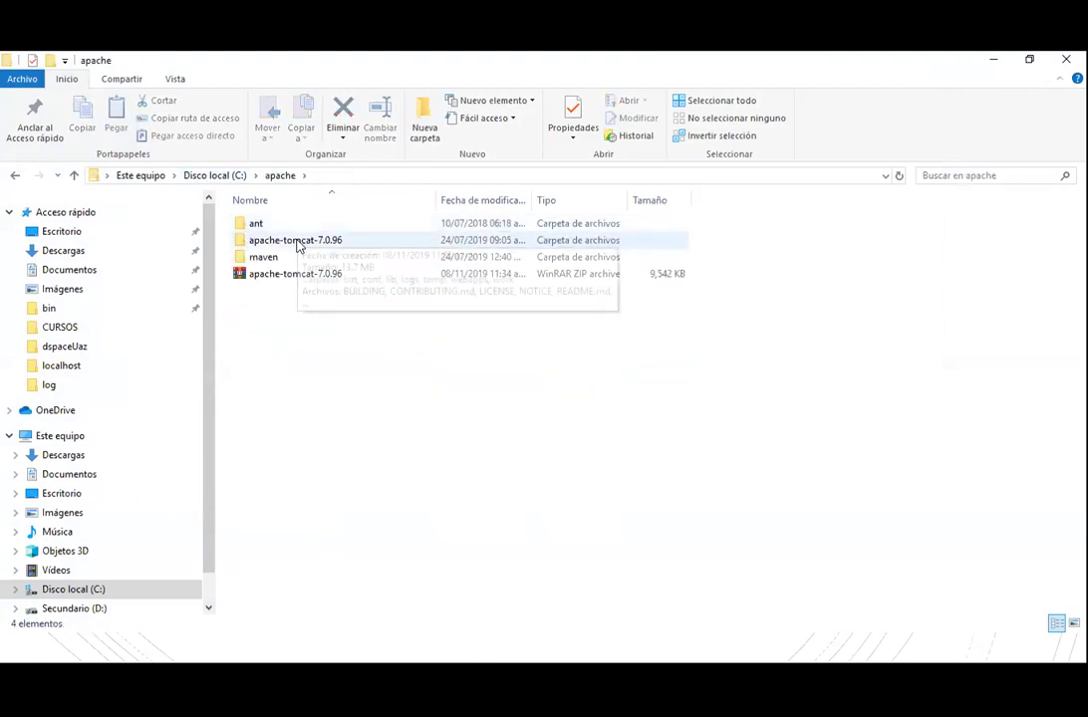
double_click(299, 241)
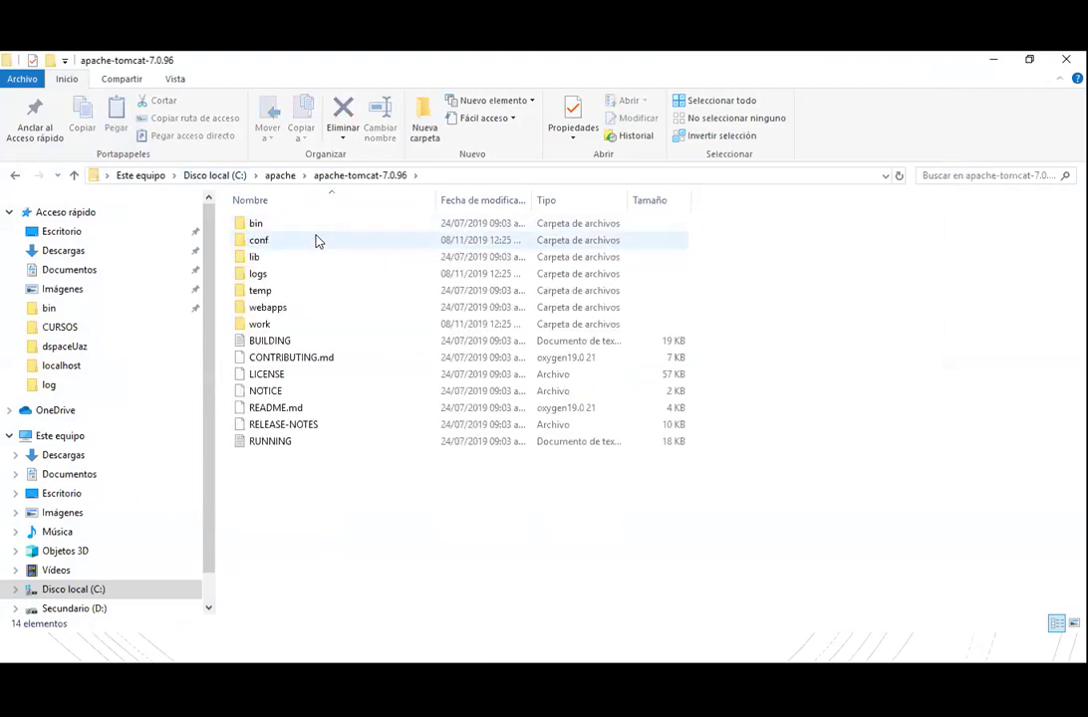
double_click(316, 240)
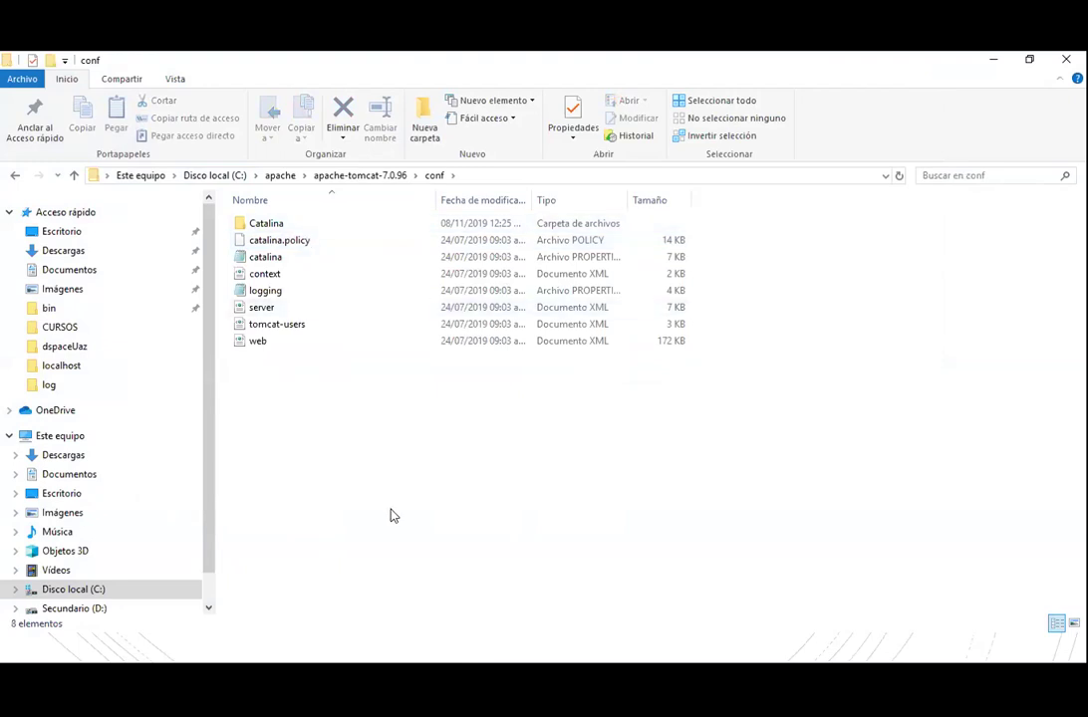
key("BackSpace")
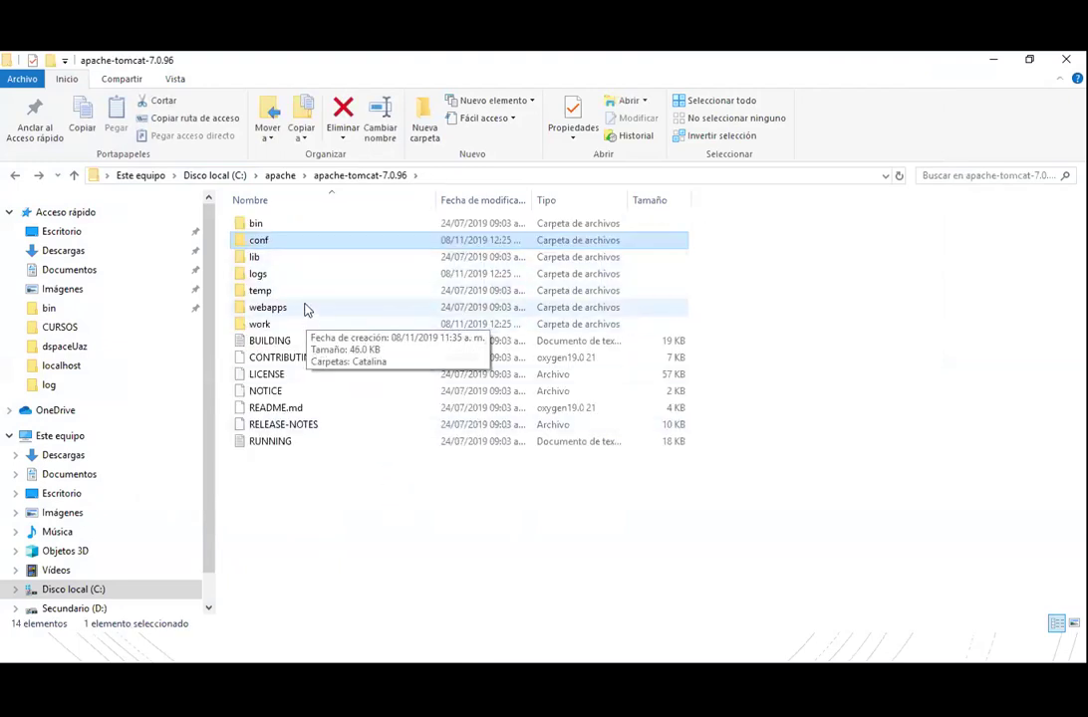
double_click(267, 308)
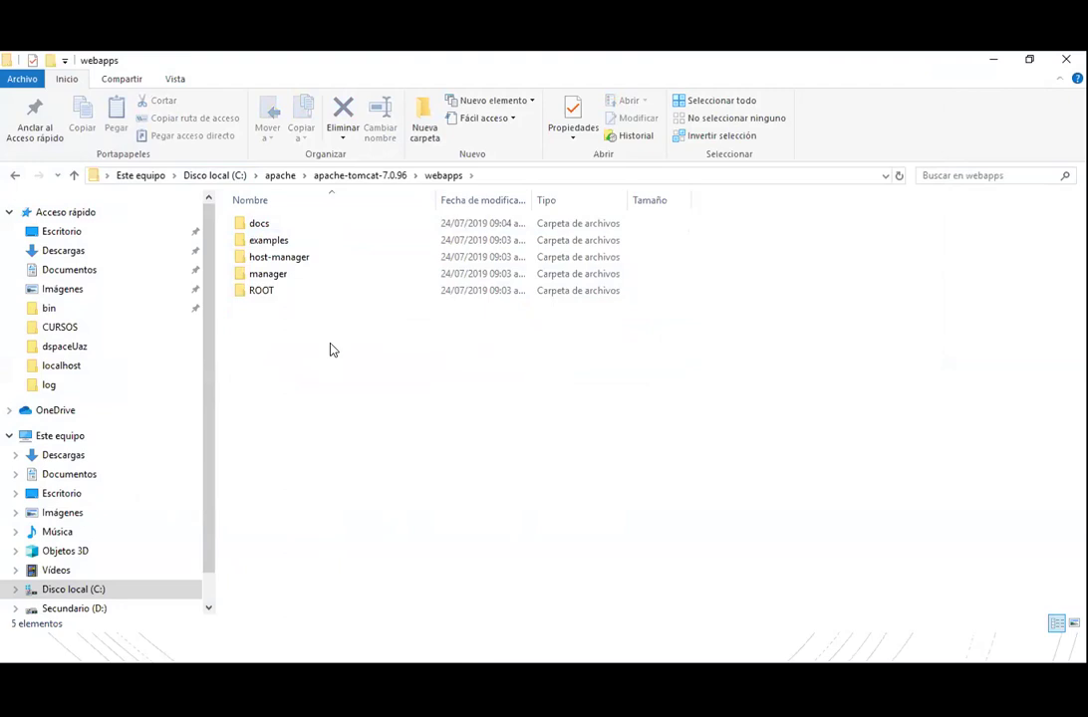
key("BackSpace")
double_click(310, 241)
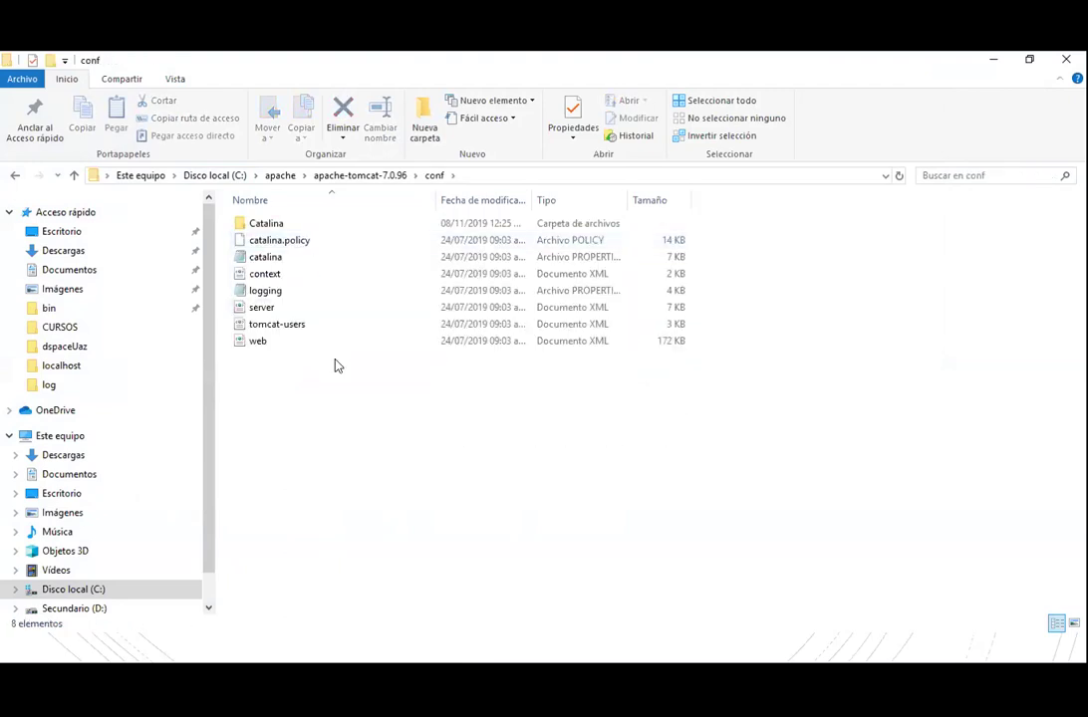
double_click(325, 223)
double_click(284, 231)
Rename the xmlui context file to dspace and return to the build console
left_click(274, 232)
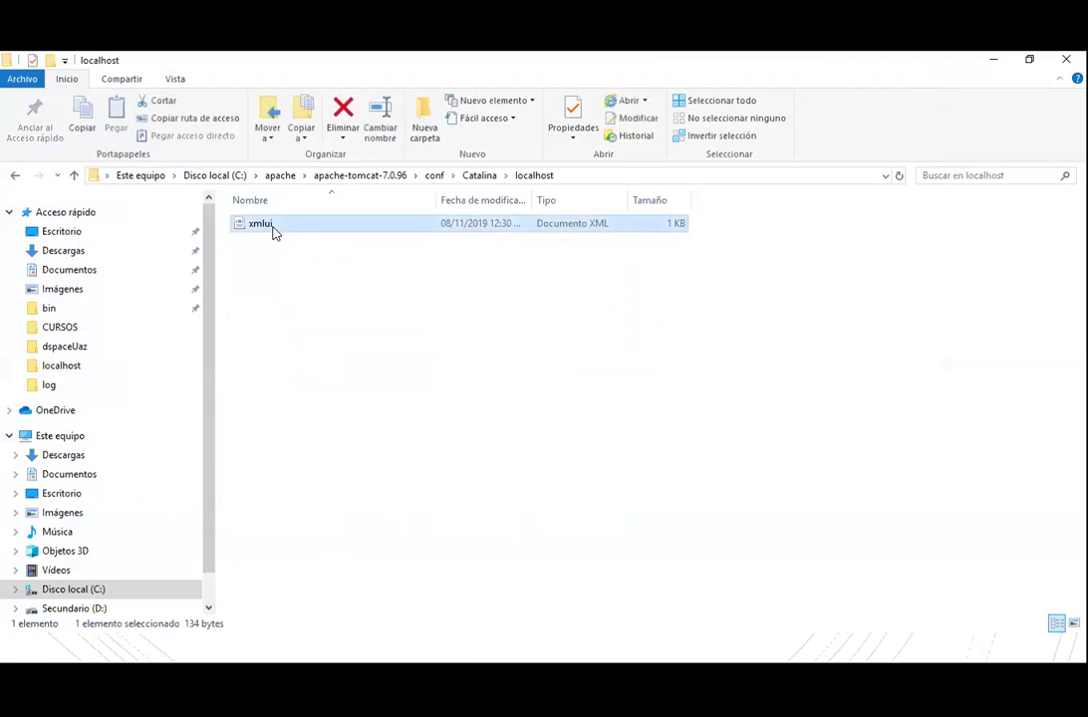
left_click(275, 231)
type("dspace")
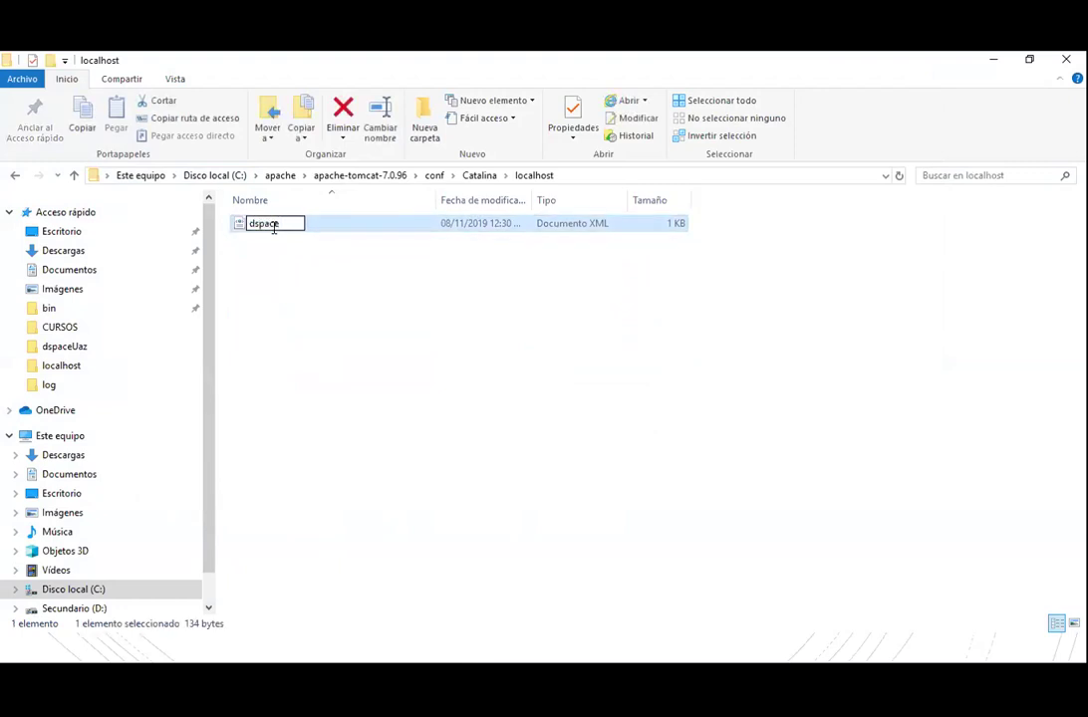
key("Return")
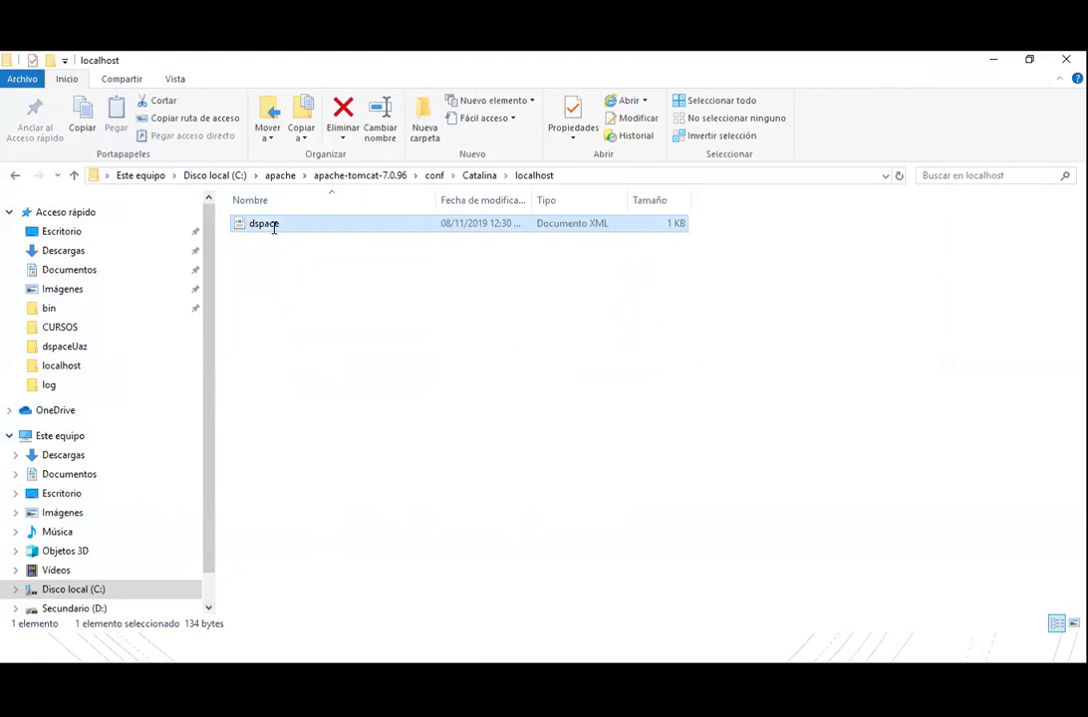
left_click(432, 424)
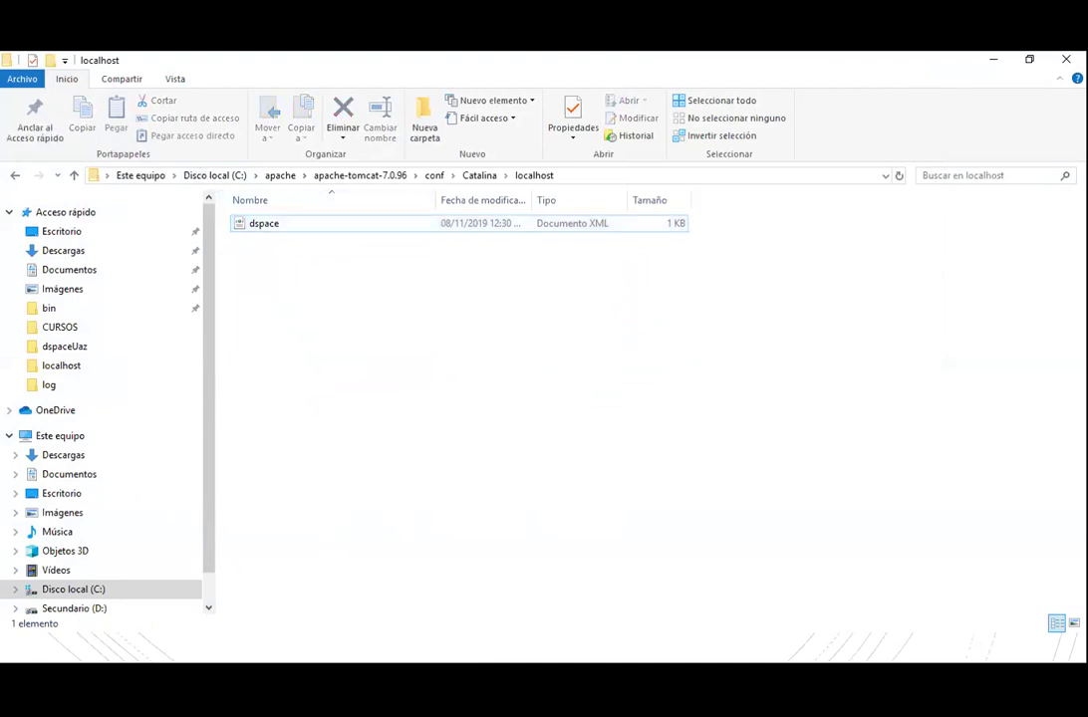
key("alt+Tab")
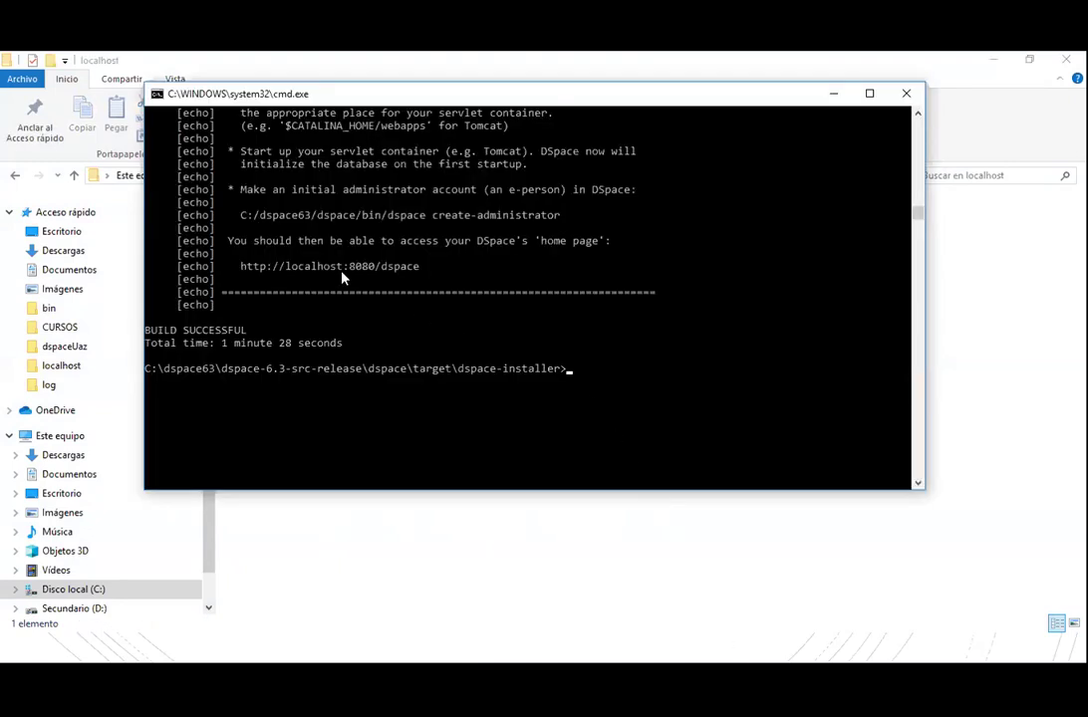
Reload localhost:8080/dspace, still 404, and read the Tomcat log's dspace.xml startup failure
key("alt+Tab")
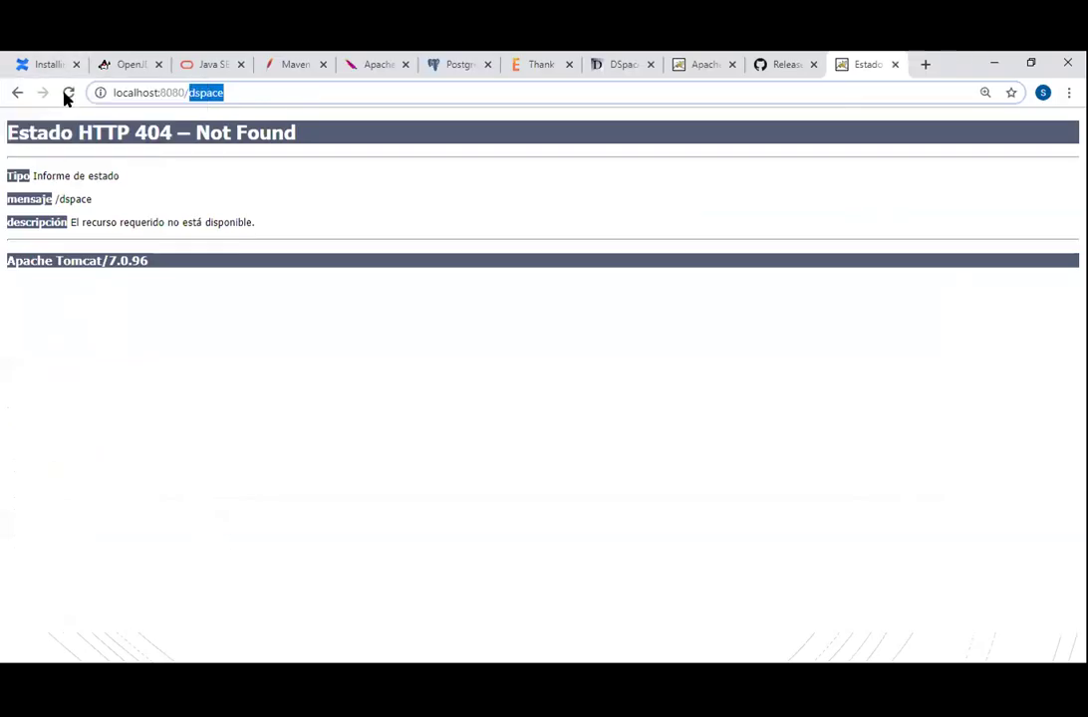
left_click(67, 94)
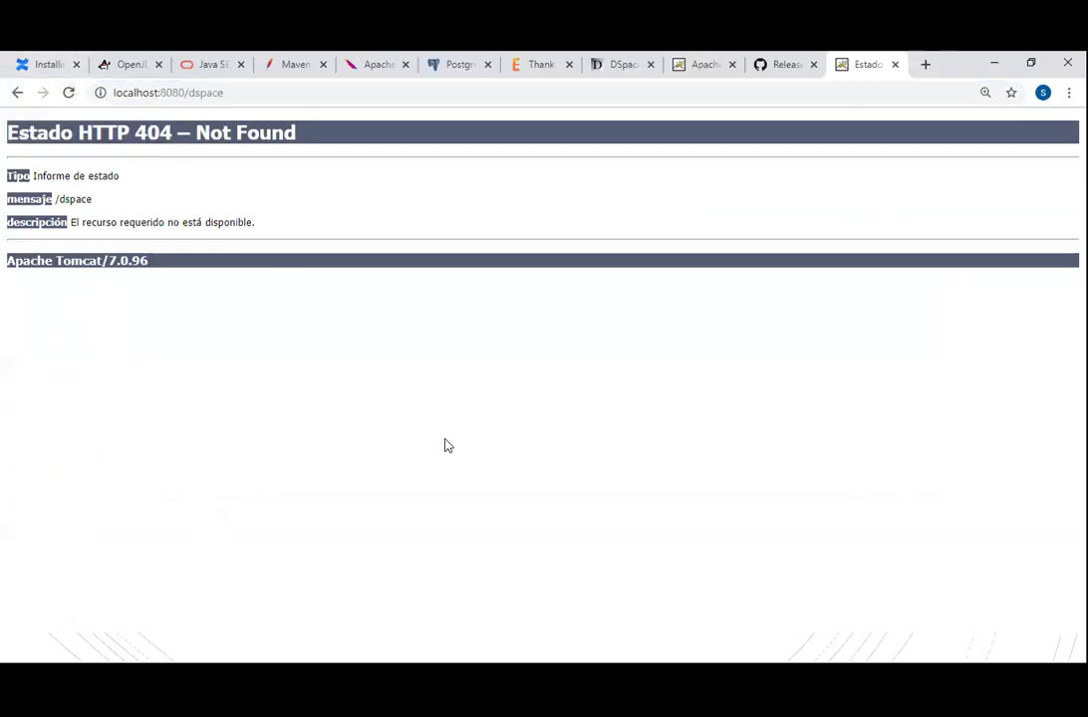
left_click(230, 91)
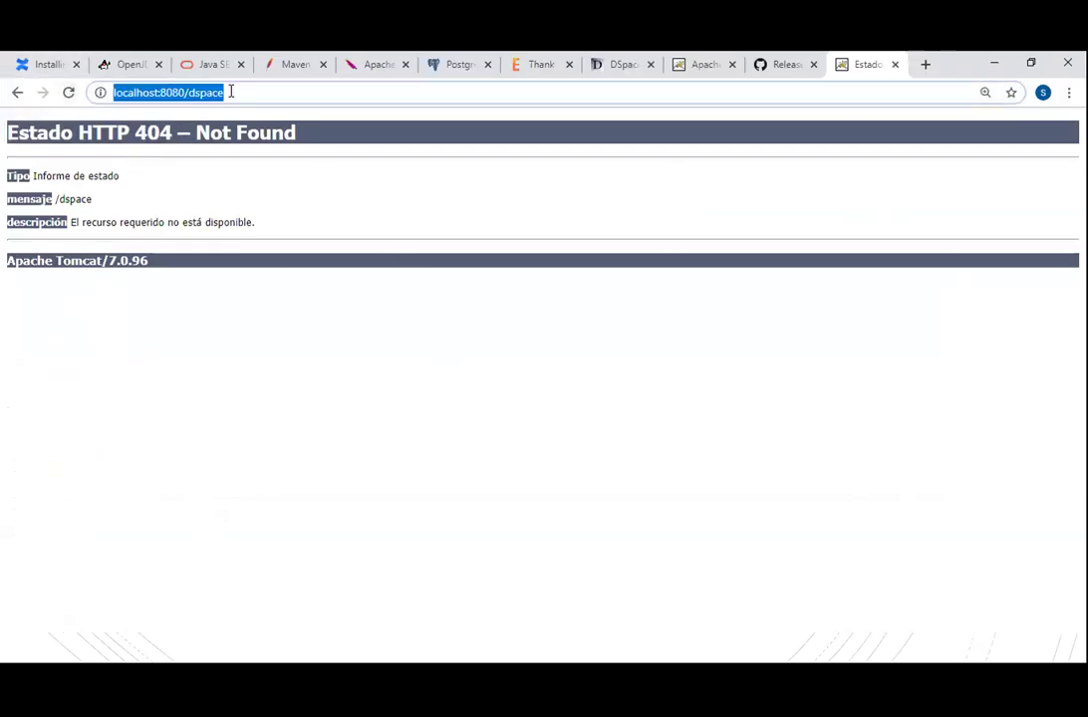
key("Return")
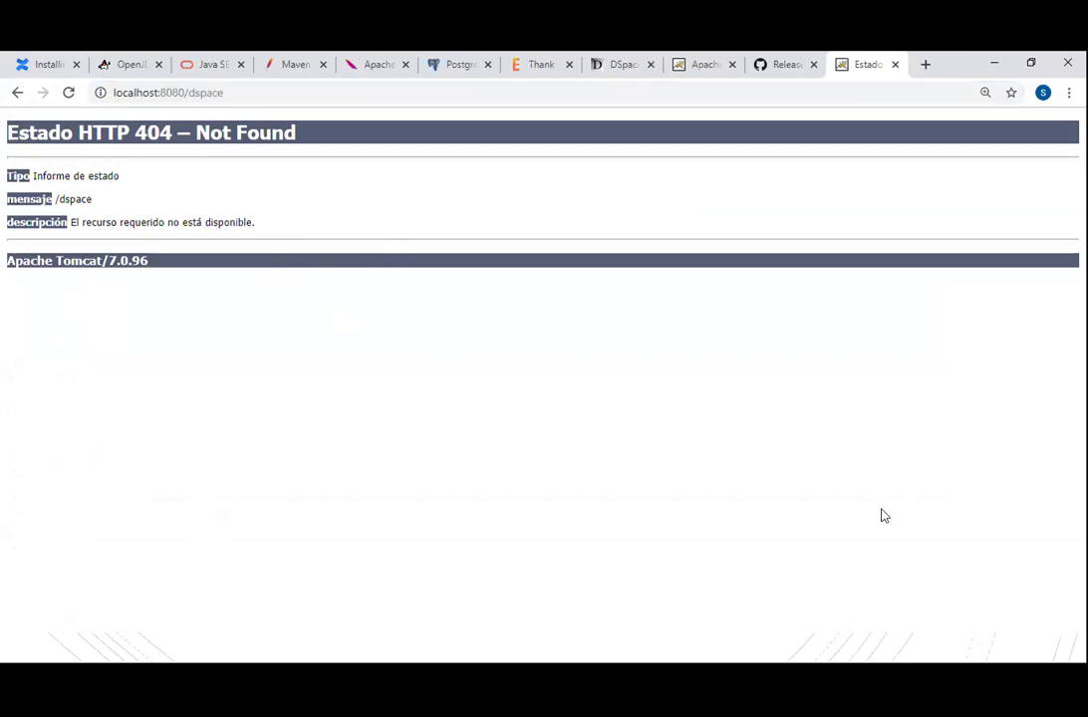
key("alt+Tab")
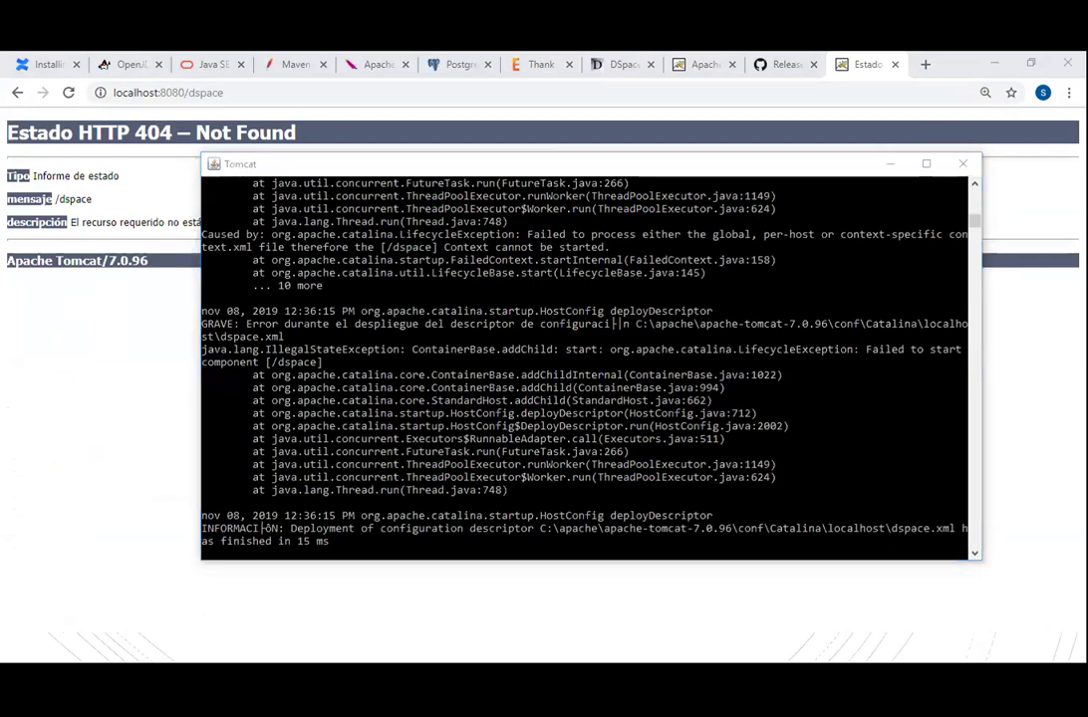
key("alt+Tab")
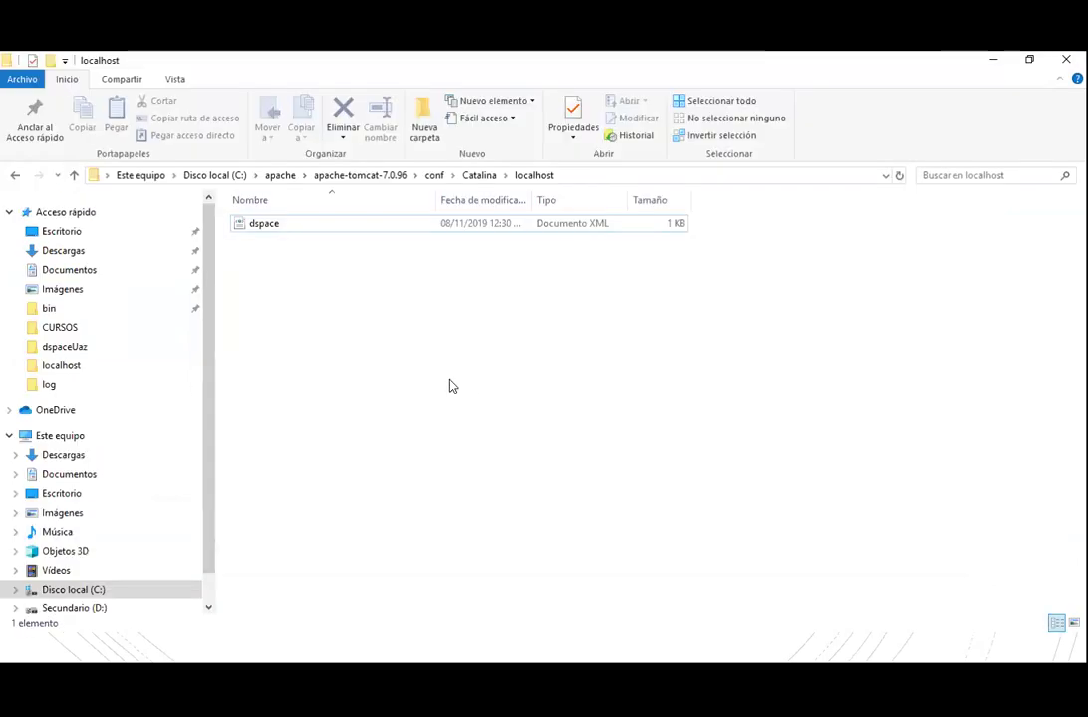
Run startup.bat from the apache-tomcat-7.0.96 bin folder to start Tomcat
key("alt+Up")
key("alt+Up")
key("alt+Up")
double_click(313, 221)
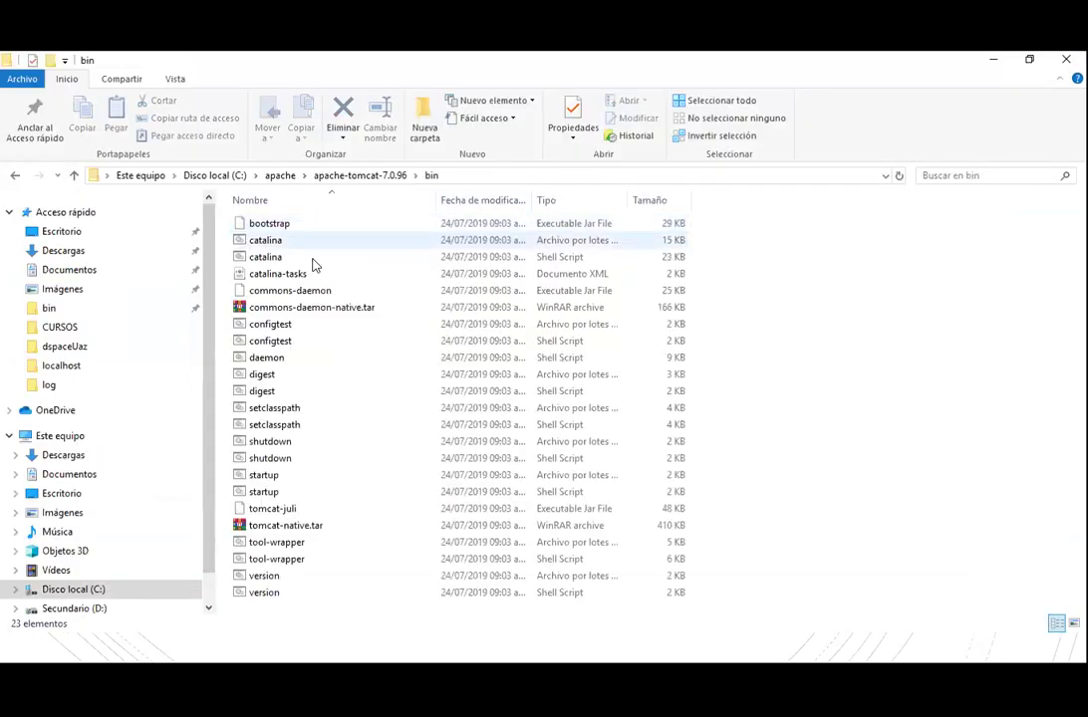
left_click(307, 449)
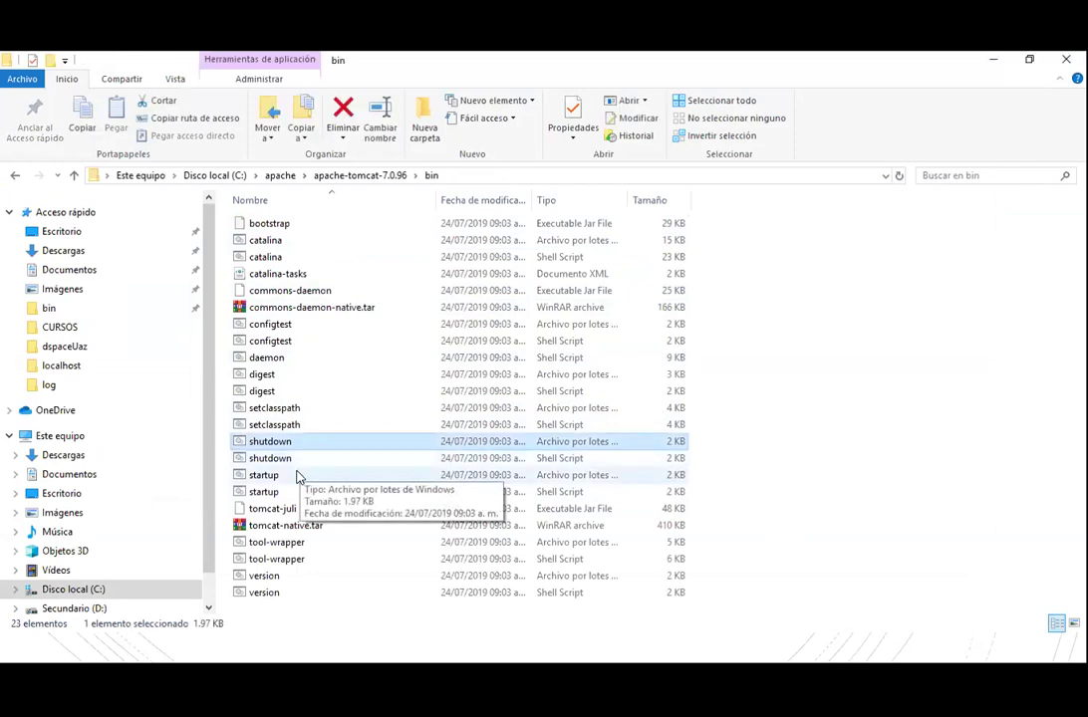
double_click(296, 477)
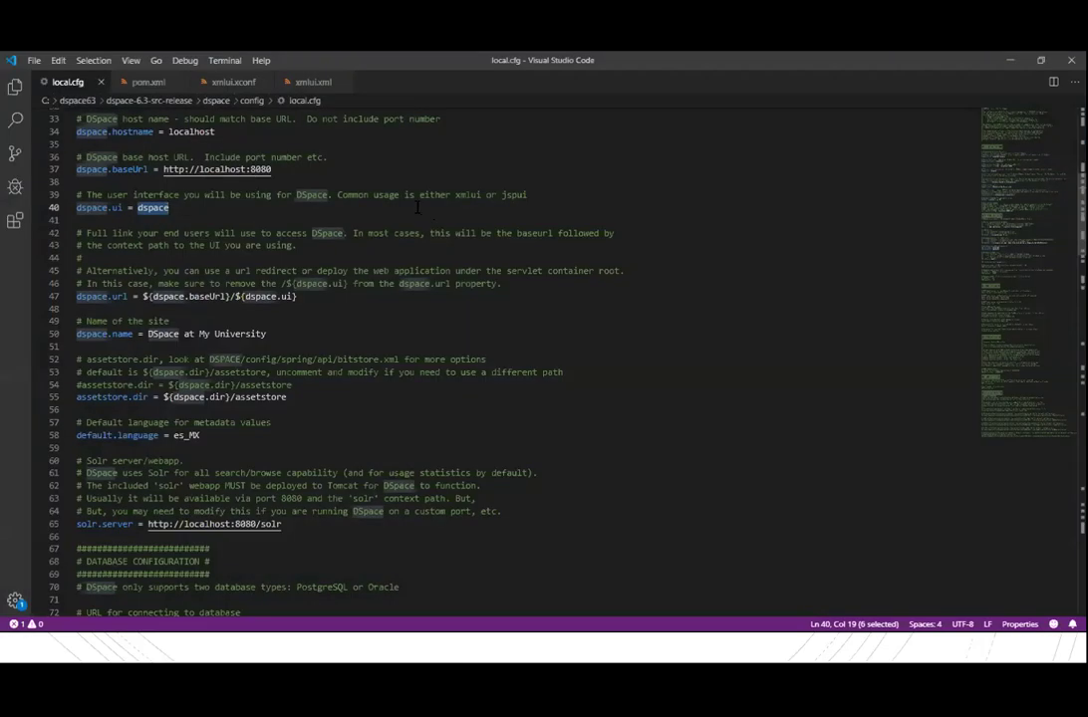
Check local.cfg's dspace.ui = dspace setting, then return to Explorer's Tomcat bin folder
key("Down")
key("Down")
key("Down")
key("Down")
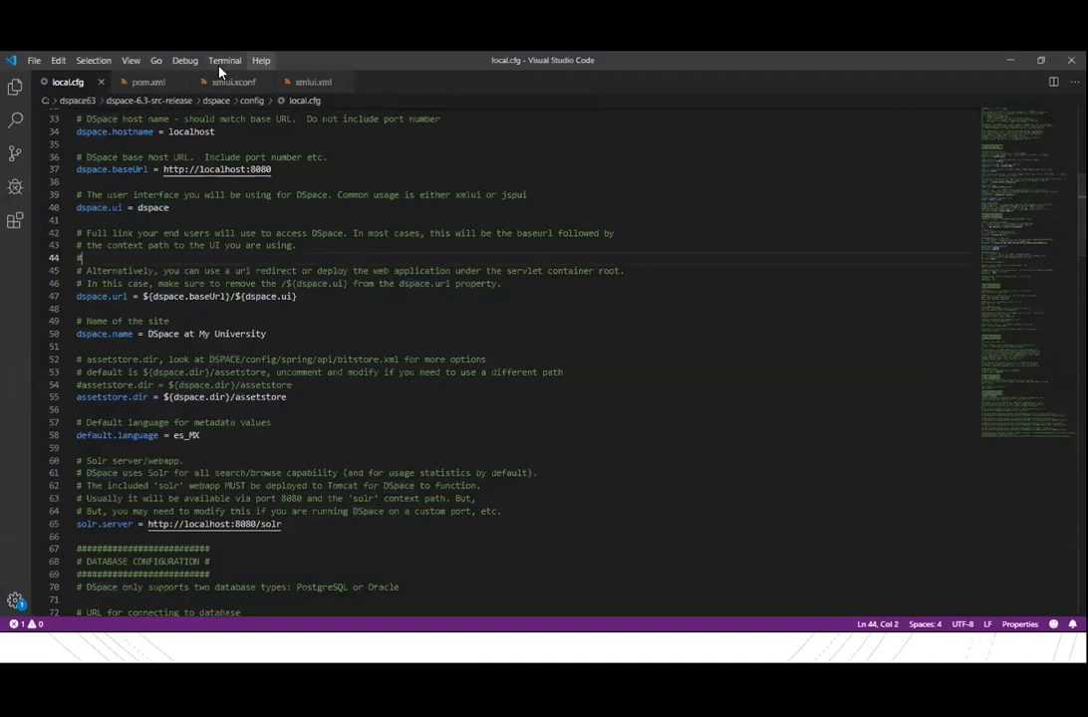
left_click(308, 85)
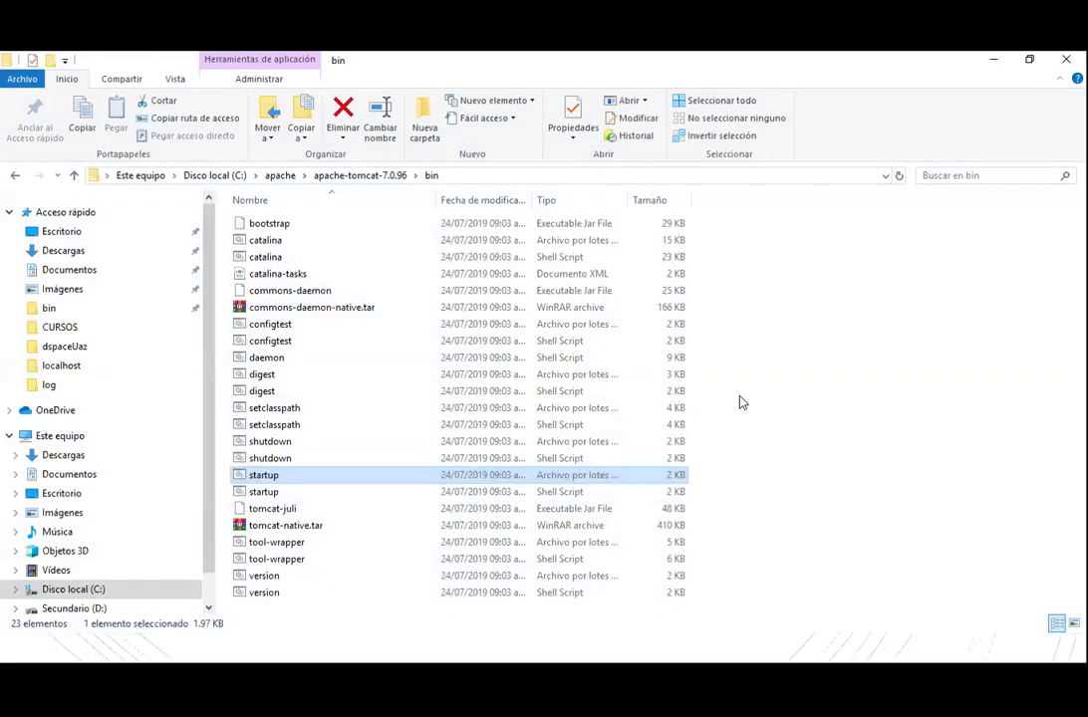
Navigate in File Explorer to apache-tomcat-7.0.96\conf\Catalina\localhost
left_click(761, 391)
key("alt+Up")
key("alt+Up")
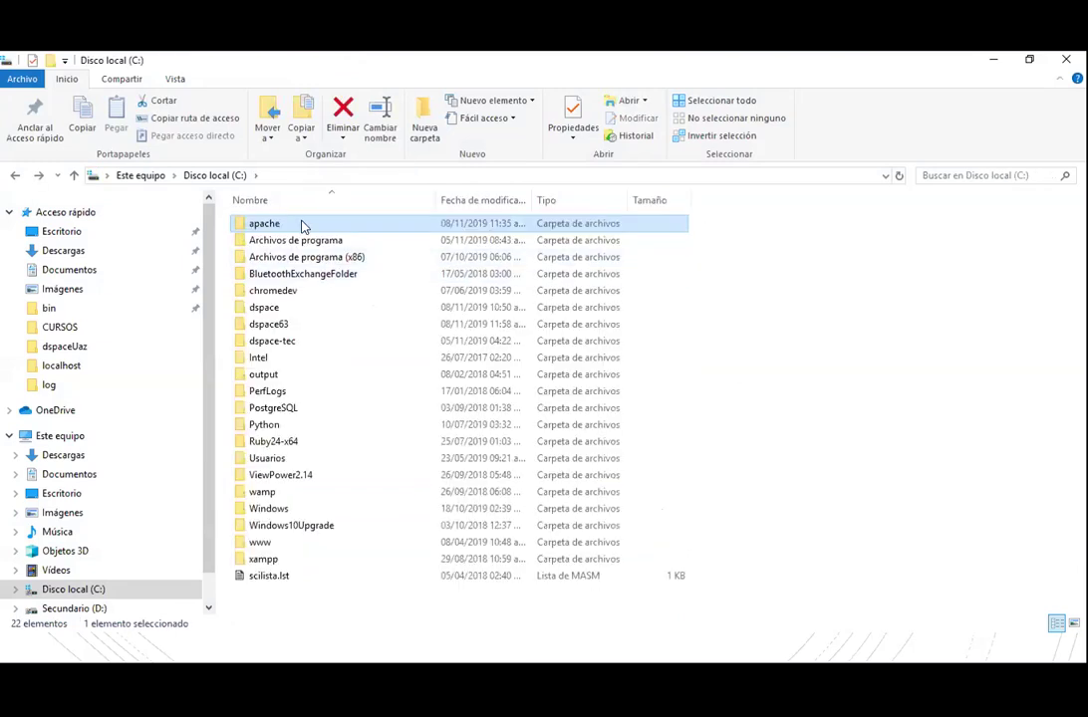
double_click(302, 227)
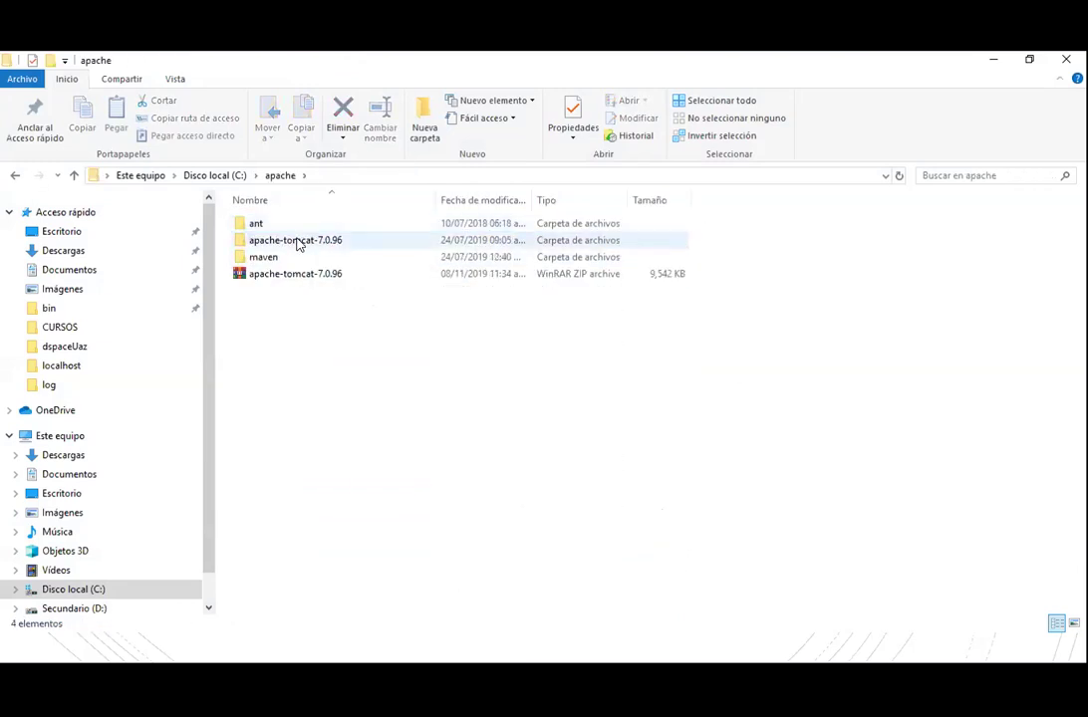
double_click(295, 243)
double_click(295, 224)
key("alt+Left")
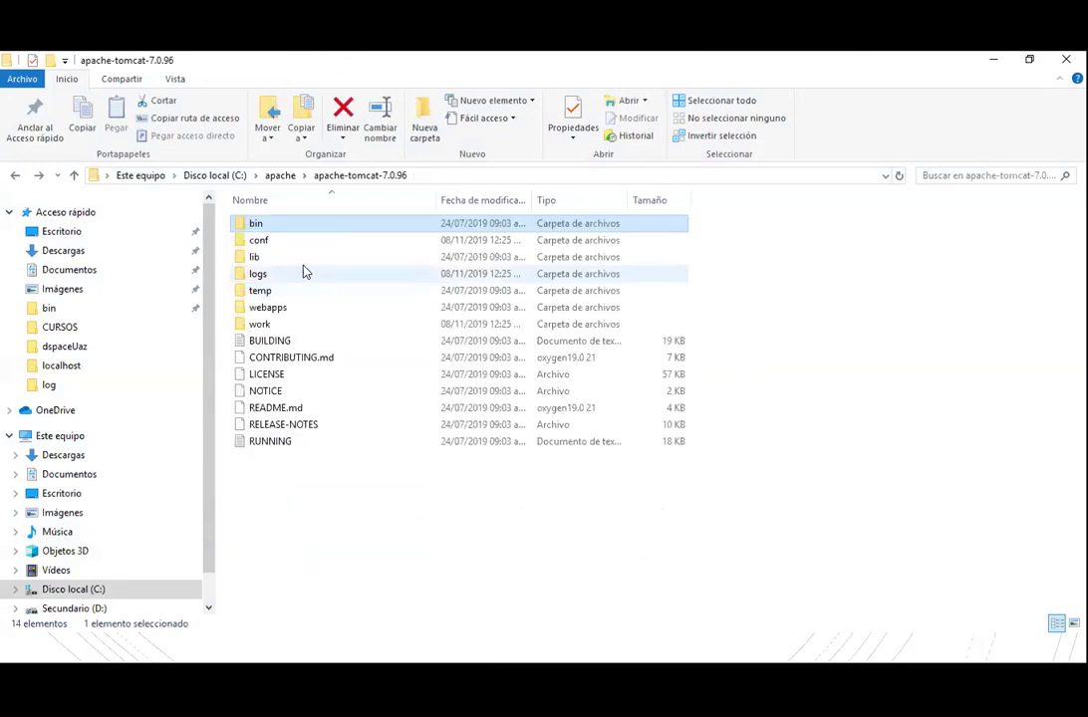
double_click(295, 241)
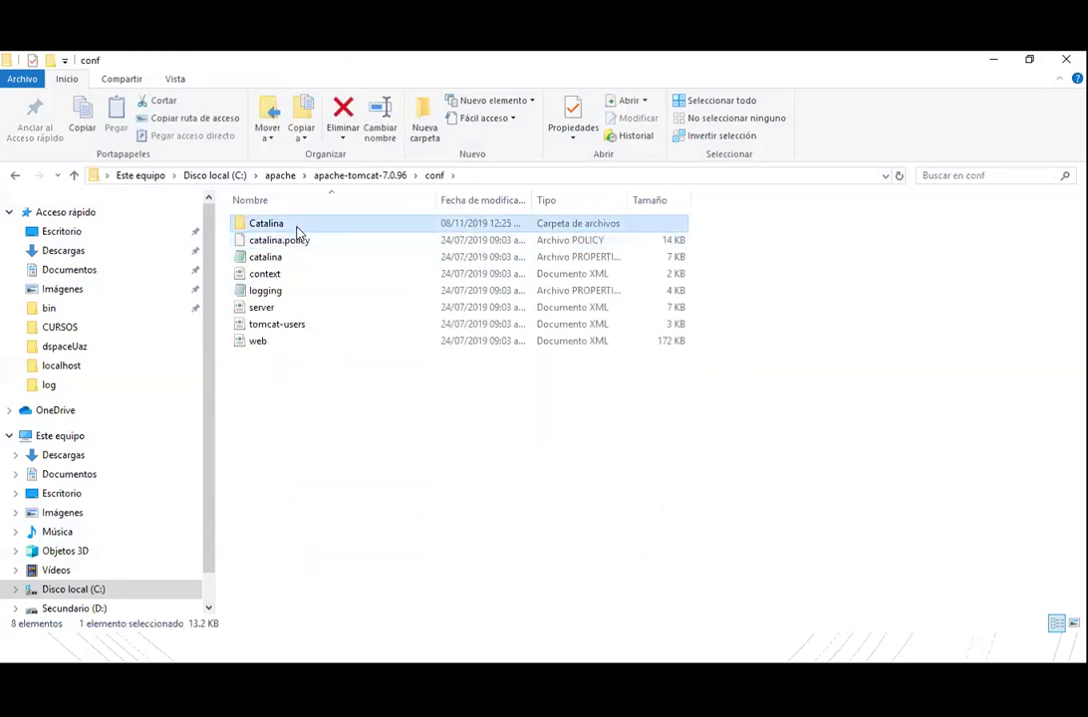
double_click(296, 227)
double_click(296, 227)
Open dspace.xml in VS Code's top editor group, showing docBase C:\dspace63\dspace\webapps\xmlui
left_click(296, 230)
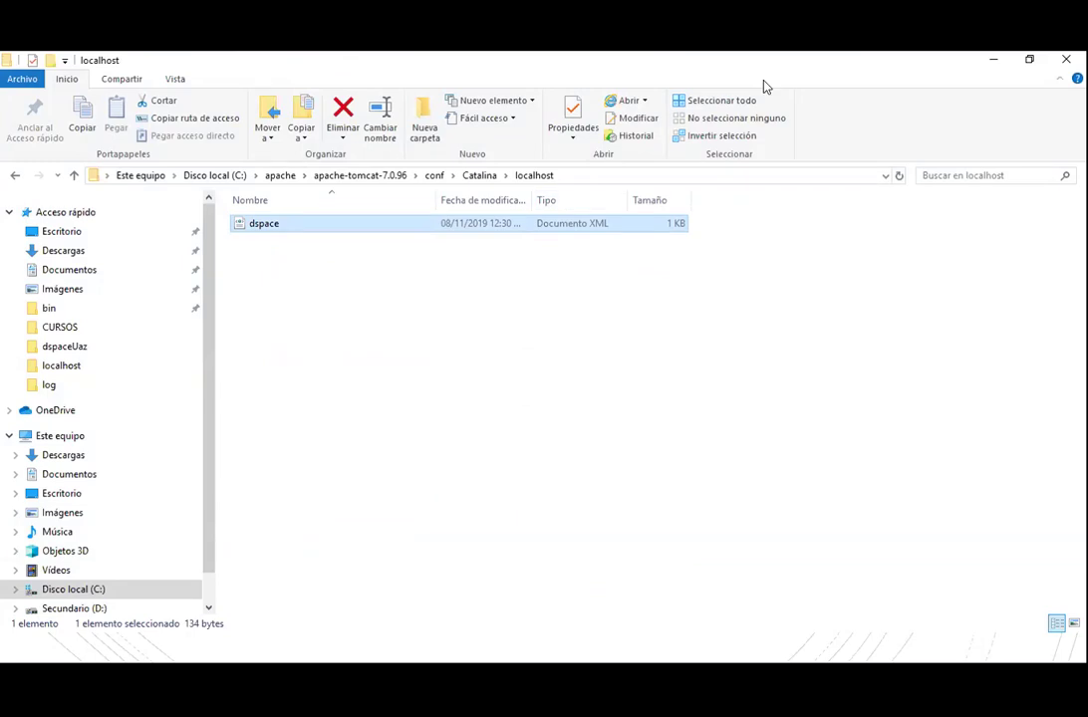
key("super+Down")
left_click_drag(359, 301, 442, 577)
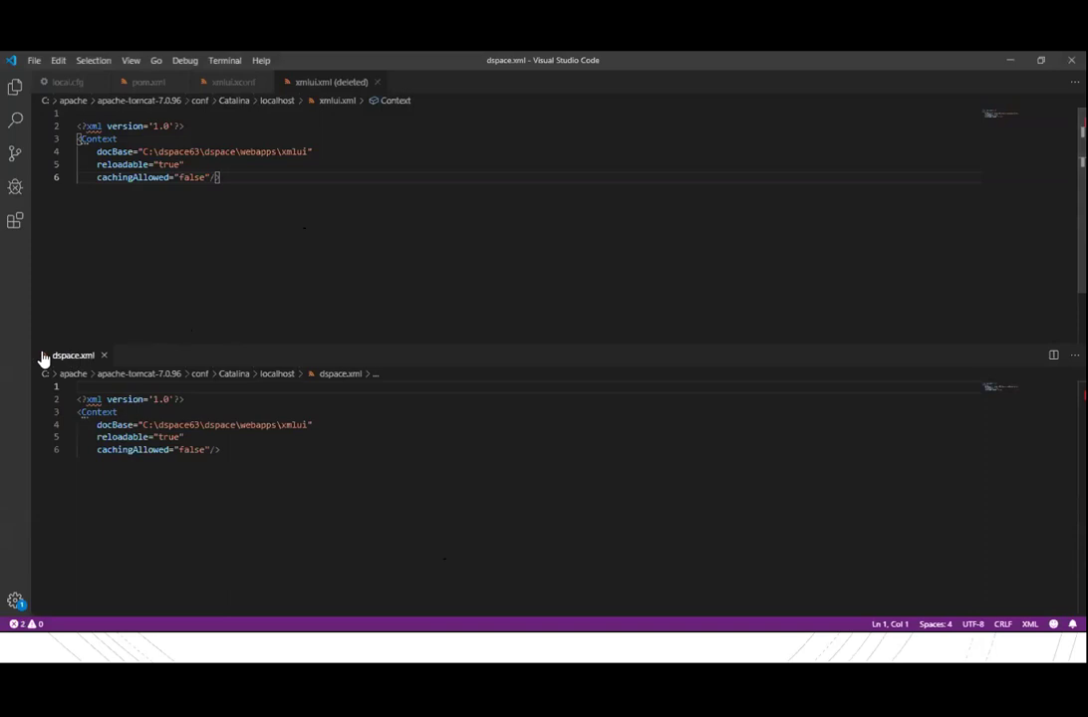
left_click_drag(60, 364, 343, 90)
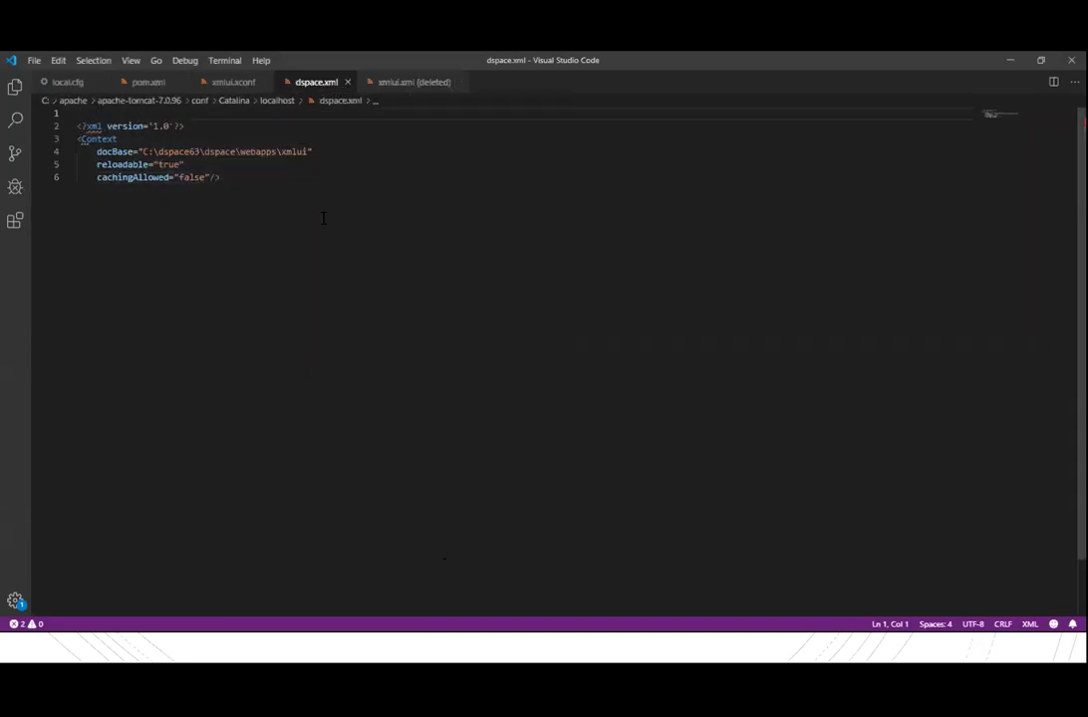